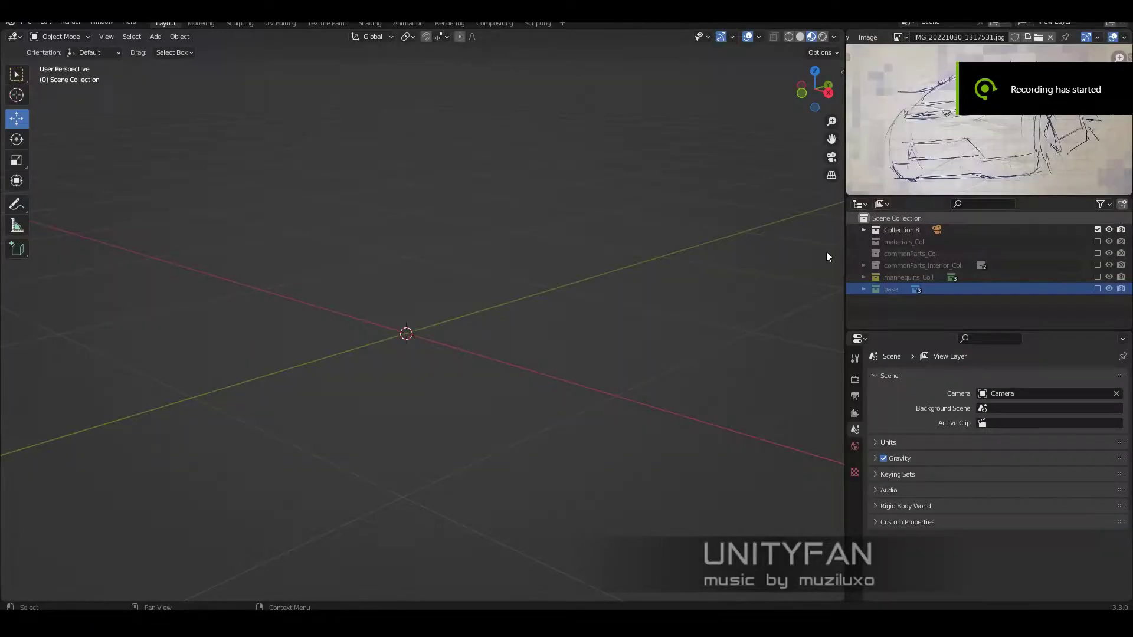
- Show the base collection so the chassis with mannequins is visible
mouse_move(597, 353)
middle_down()
mouse_move(600, 339)
mouse_move(668, 321)
mouse_move(642, 328)
middle_up()
click(1098, 288)
middle_drag(608, 368, 563, 367)
scroll(564, 367, down, 3)
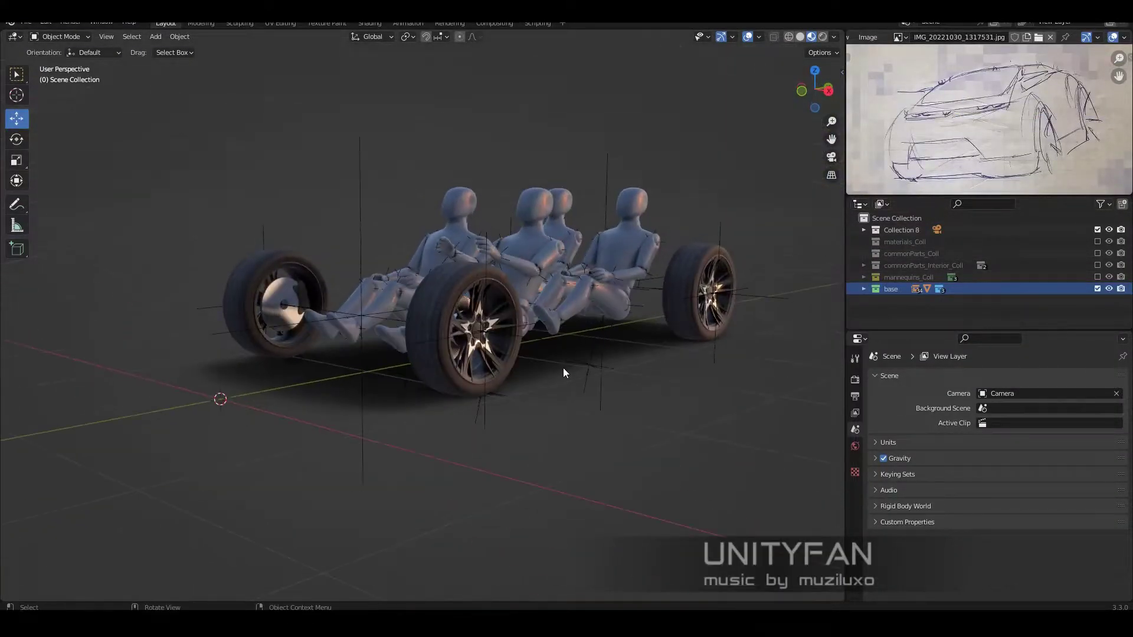
scroll(564, 367, up, 2)
click(921, 316)
text(fc_048)
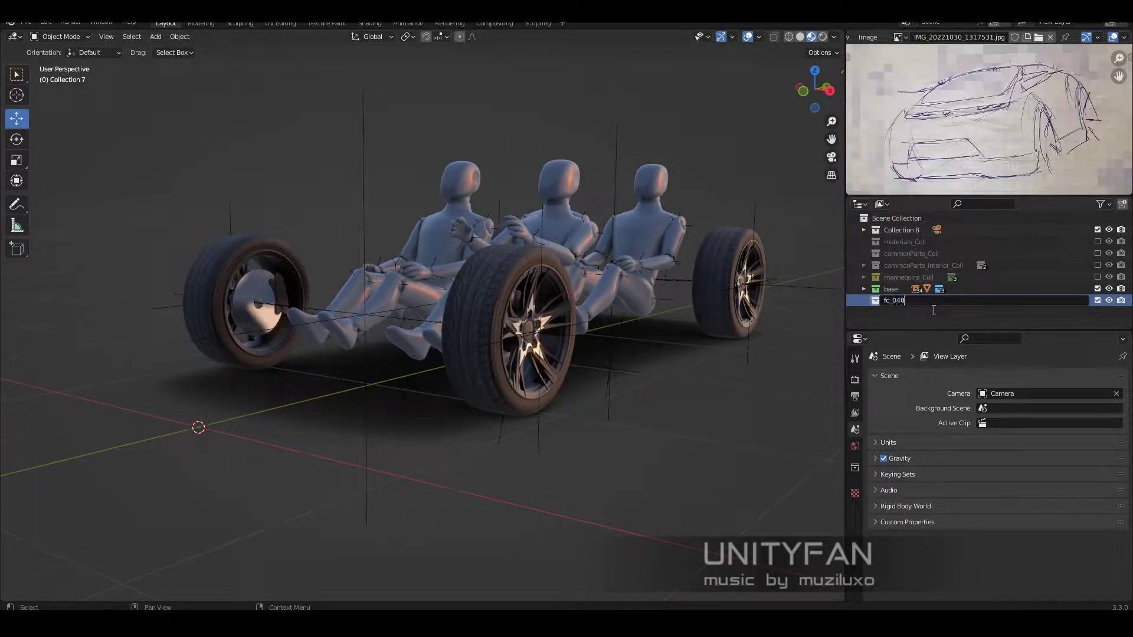
- Name a new collection FC_048 and nest a child collection FC_048_main_body inside it
double_click(894, 301)
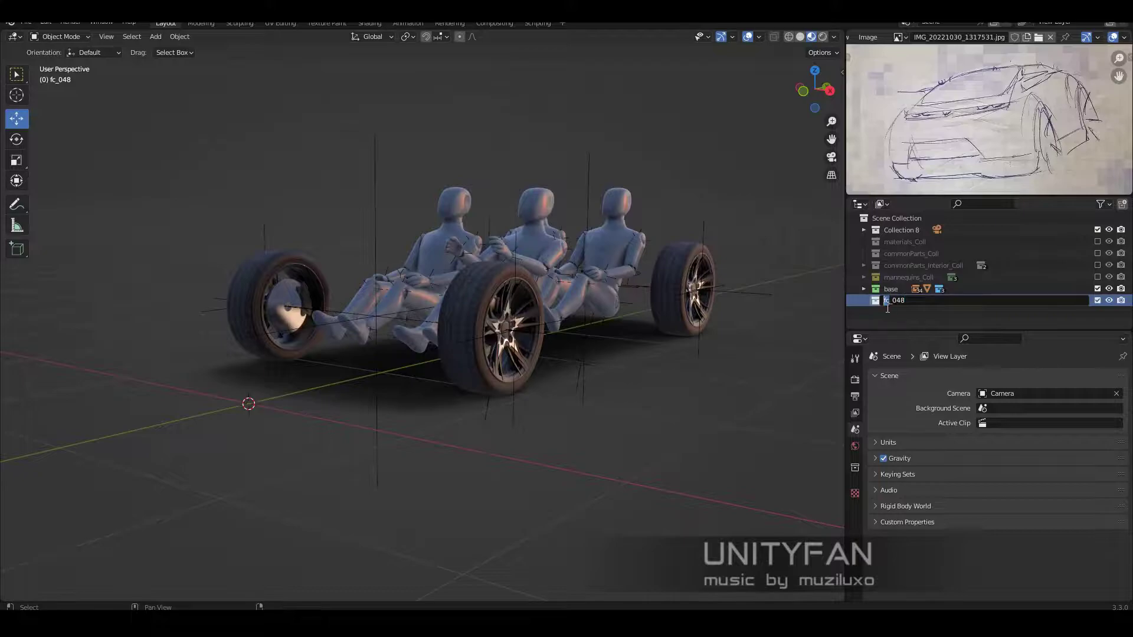
text(FC)
scroll(397, 300, up, 1)
right_click(887, 303)
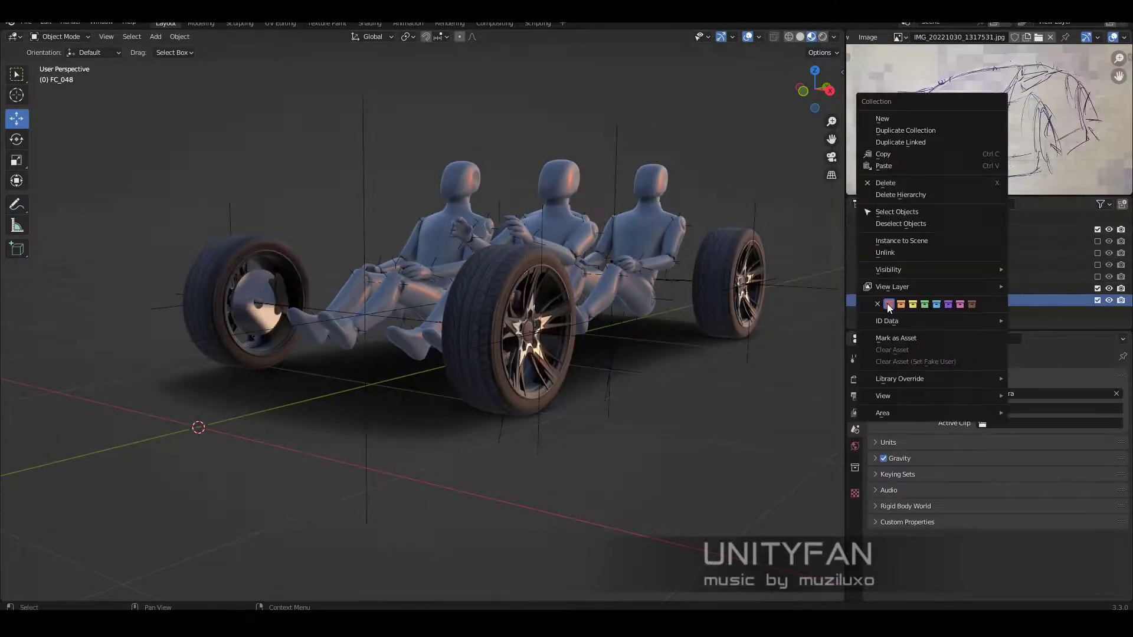
click(921, 119)
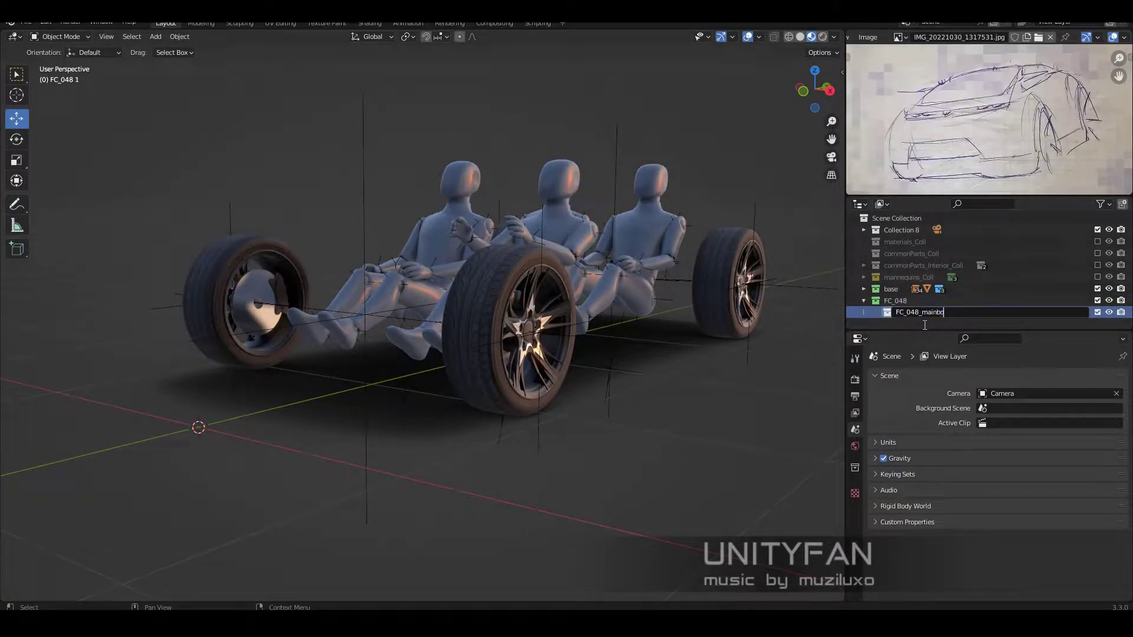
right_click(919, 323)
- Add a cube, subdivide it once, and delete one half of it
key(shift+a)
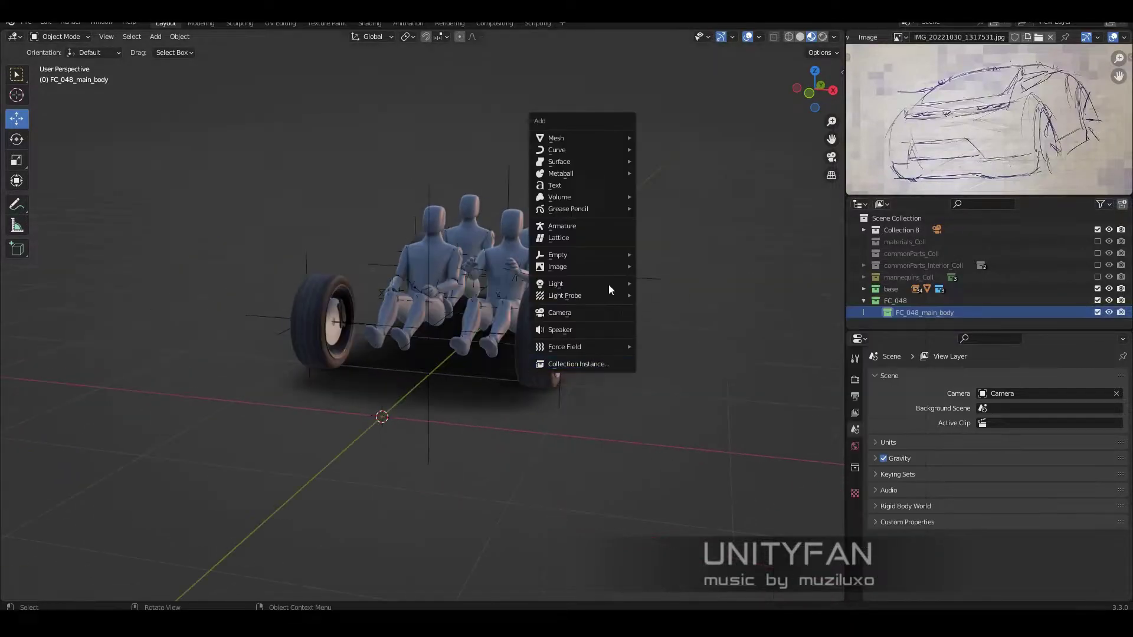
click(608, 285)
key(Tab)
right_click(513, 404)
click(570, 307)
mouse_move(508, 354)
middle_down()
mouse_move(566, 319)
mouse_move(506, 384)
mouse_move(490, 354)
mouse_move(397, 319)
middle_up()
key(ctrl+KP_Add)
key(x)
click(506, 381)
key(Tab)
- Set the solid shading colour to red and add an X-axis Mirror modifier to Cube.020
click(833, 36)
click(800, 37)
key(Tab)
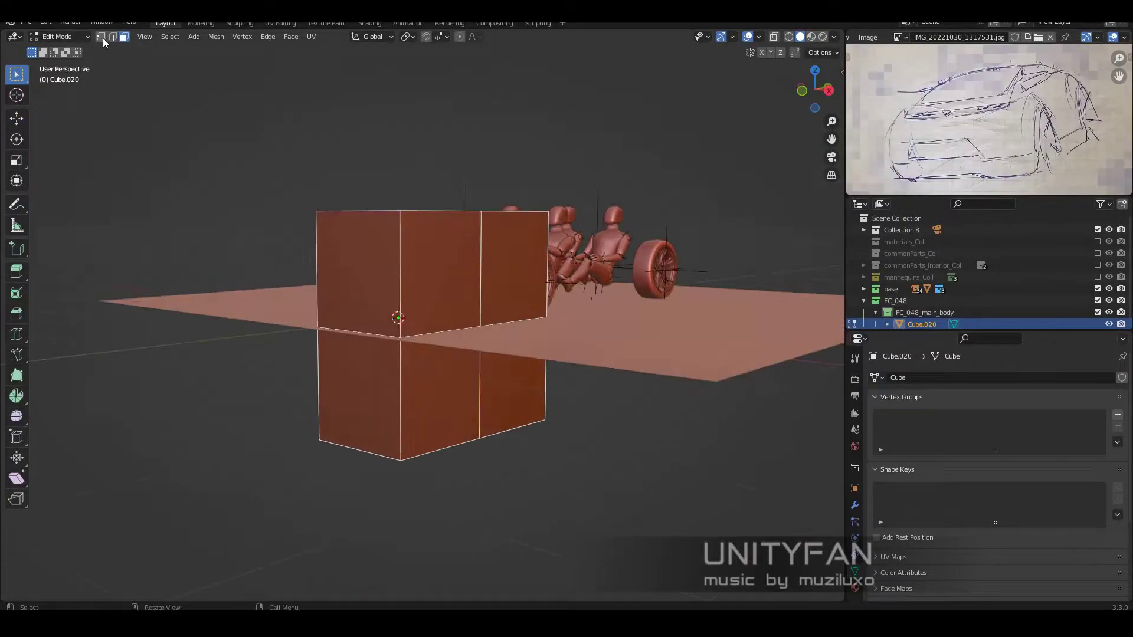
key(Tab)
click(855, 506)
click(943, 378)
click(887, 234)
- In X-ray side view, stretch the box lengthwise to span both mannequins
middle_drag(649, 283, 618, 321)
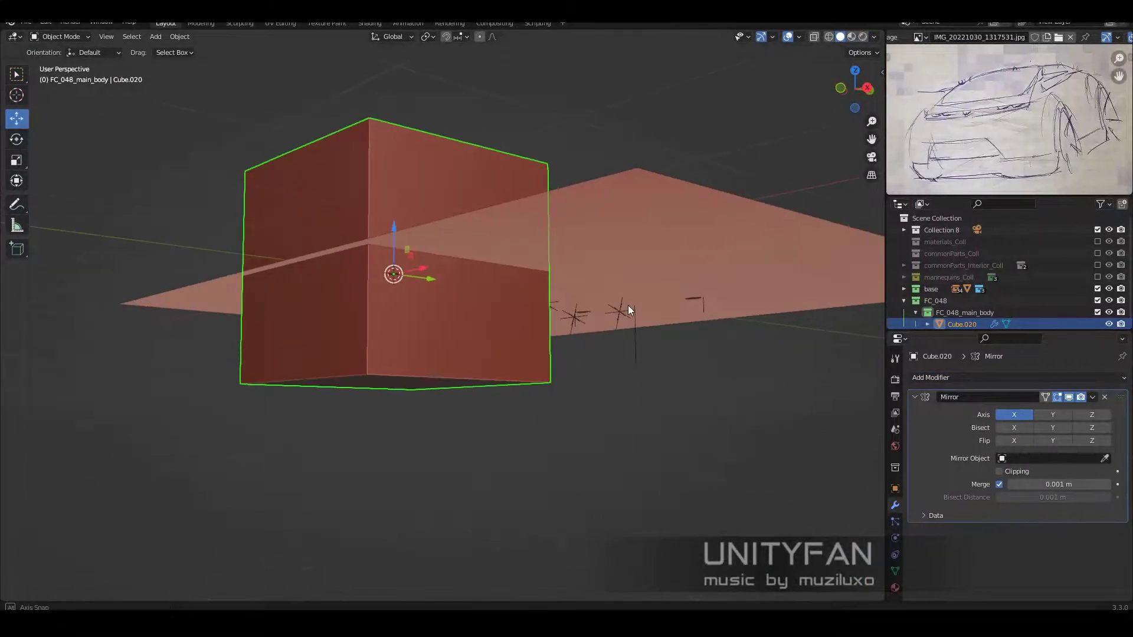
key(Tab)
key(shift+z)
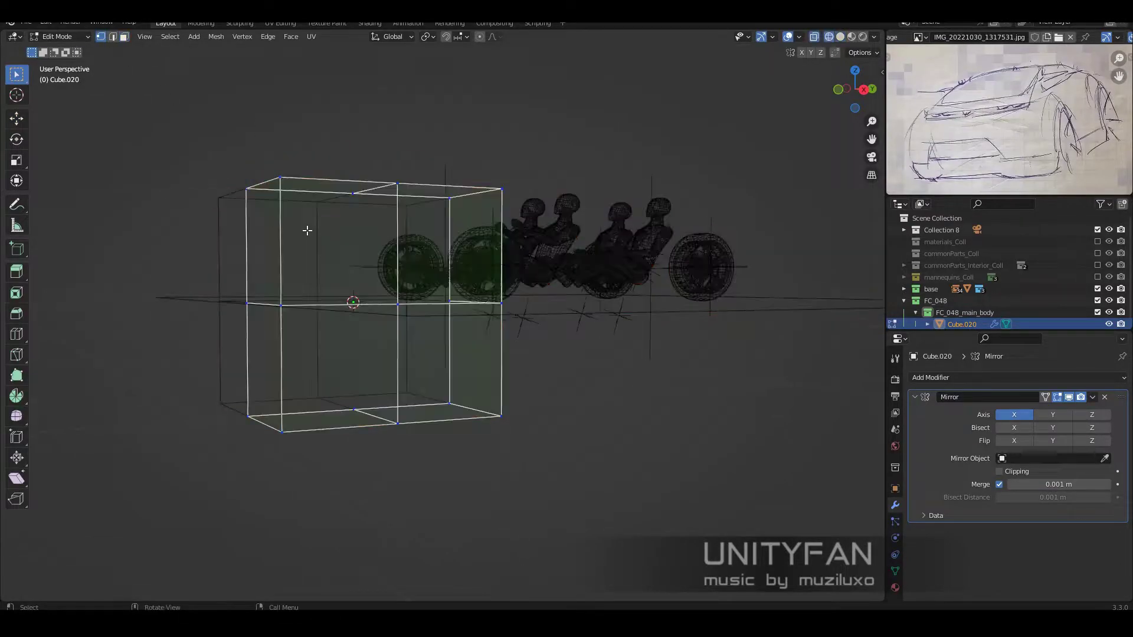
middle_drag(306, 231, 260, 245)
key(KP_3)
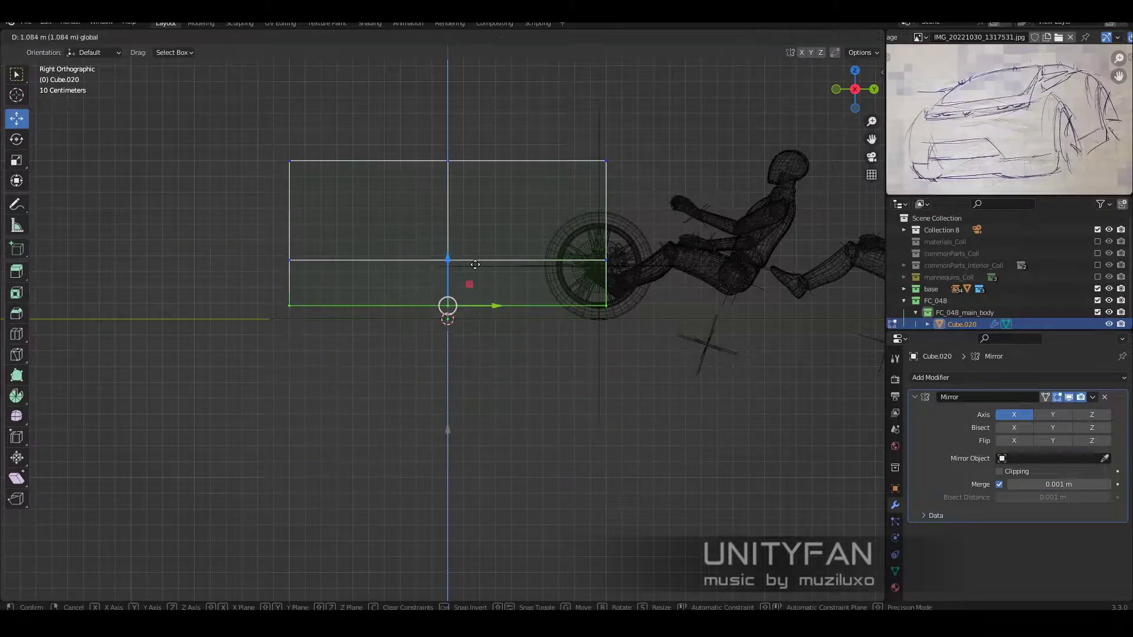
click(475, 265)
scroll(475, 265, down, 2)
key(g)
click(505, 415)
scroll(505, 415, up, 2)
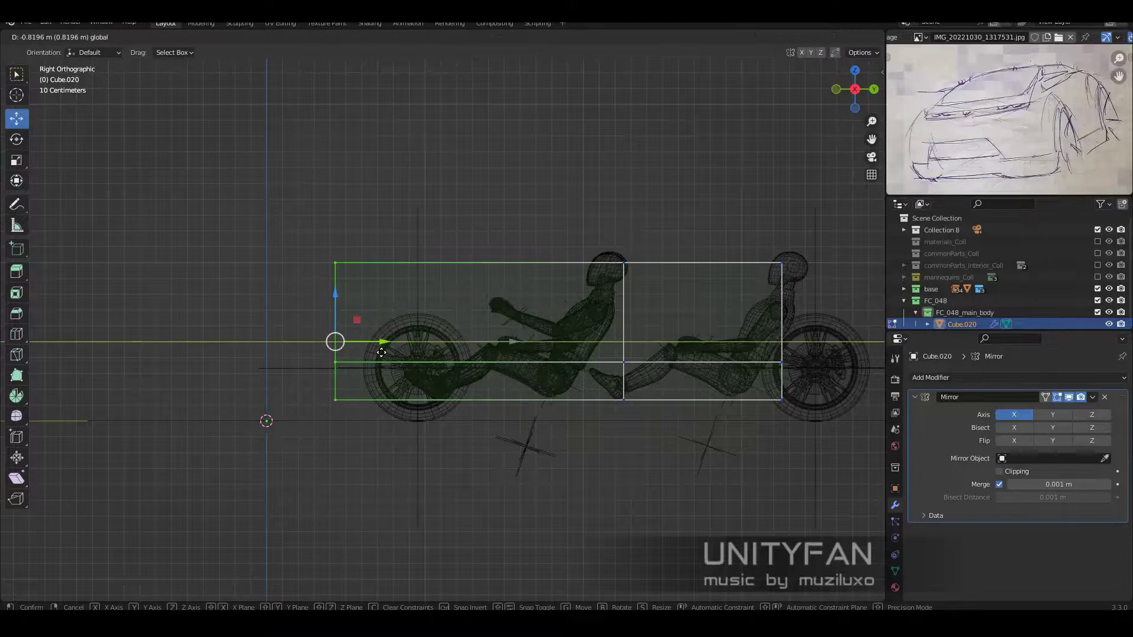
click(748, 370)
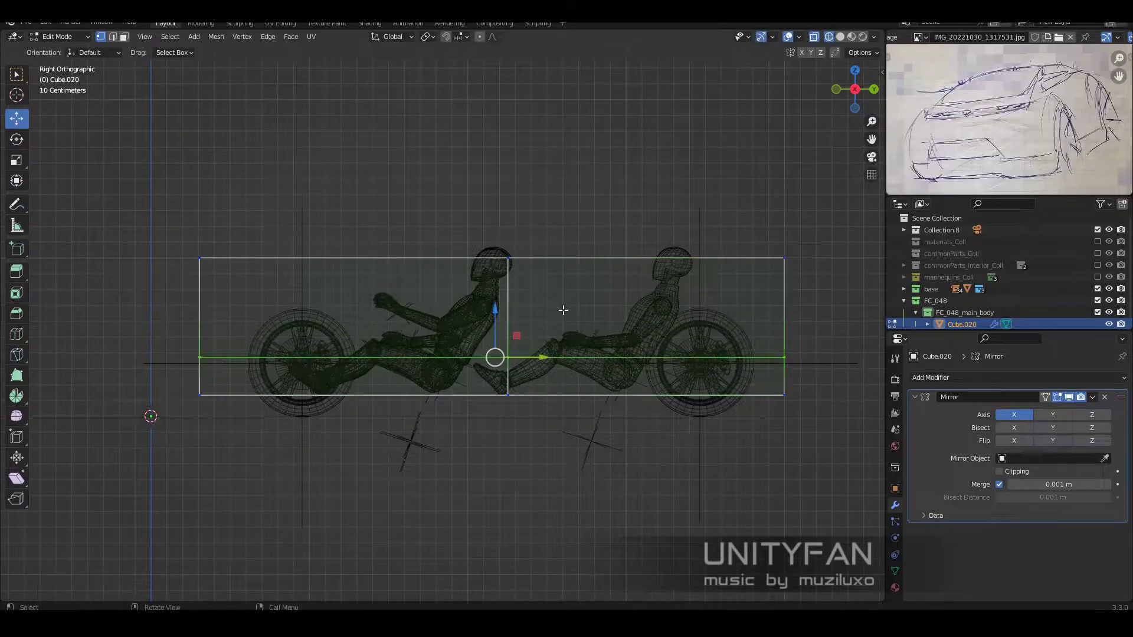
click(511, 207)
- Widen the box out to the wheels from the front view and select a top corner vertex
key(shift+z)
mouse_move(510, 207)
middle_down()
mouse_move(594, 352)
mouse_move(590, 331)
middle_up()
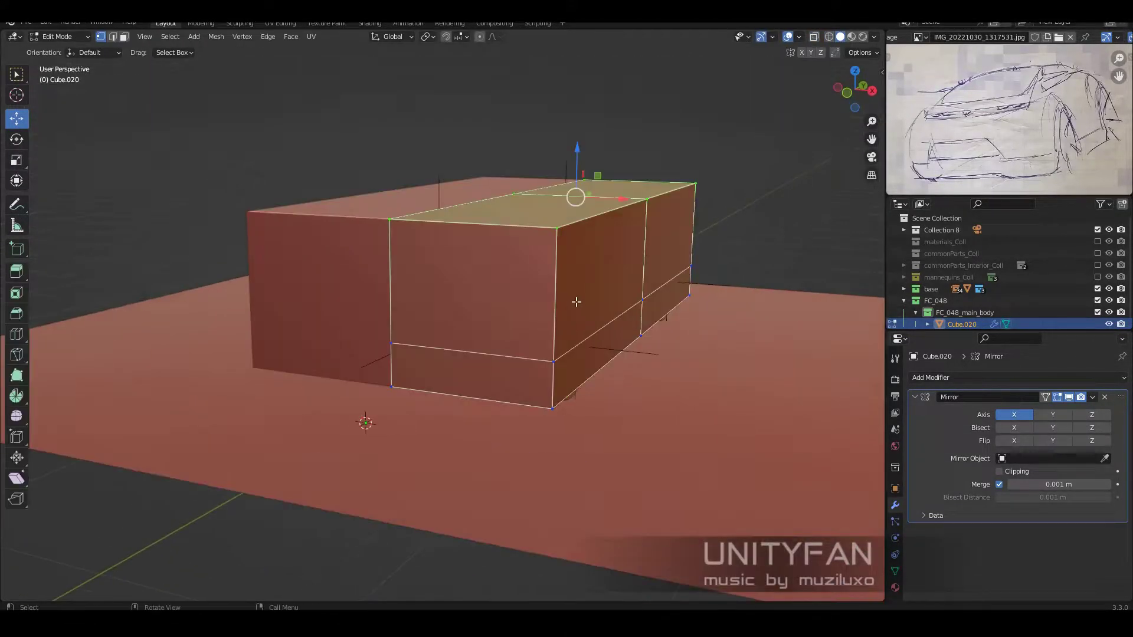
key(KP_1)
key(shift+z)
scroll(669, 331, up, 2)
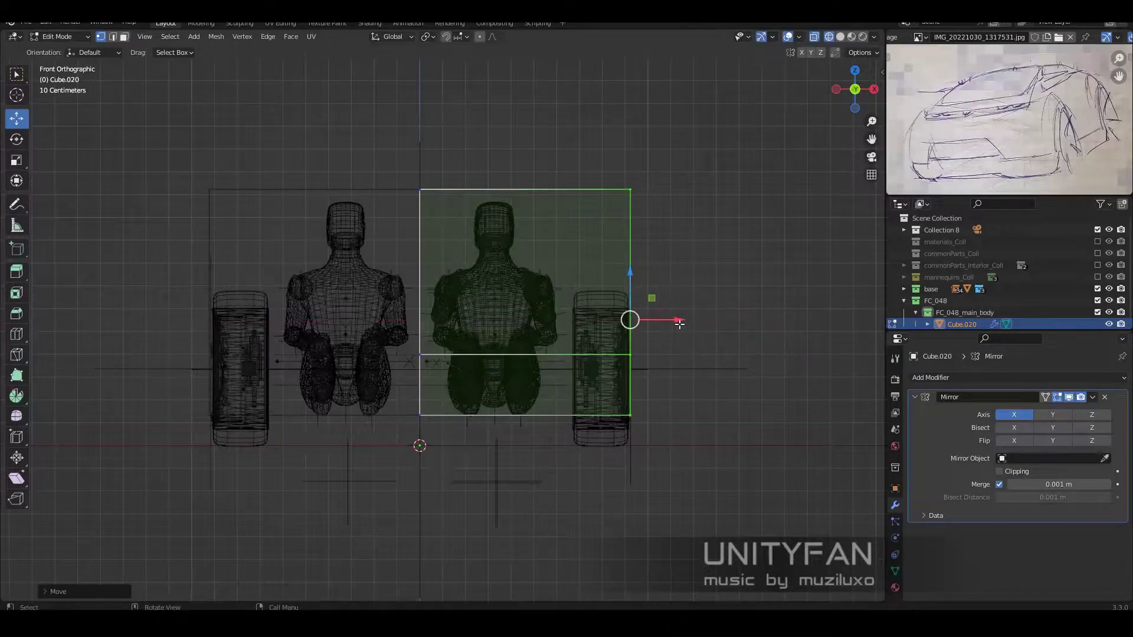
key(shift+z)
middle_drag(680, 324, 615, 324)
click(329, 263)
mouse_move(329, 263)
middle_down()
mouse_move(213, 229)
mouse_move(295, 312)
mouse_move(584, 242)
middle_up()
- Lower the top corner vertex to slope the car body
key(g)
click(515, 286)
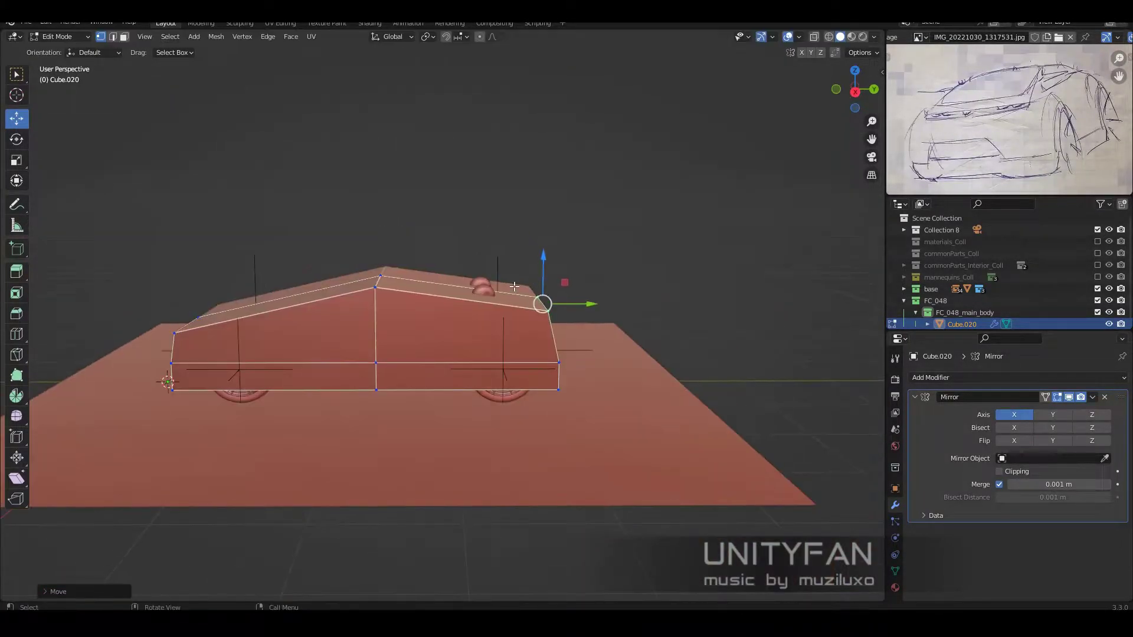
mouse_move(515, 287)
middle_down()
mouse_move(693, 275)
mouse_move(667, 319)
middle_up()
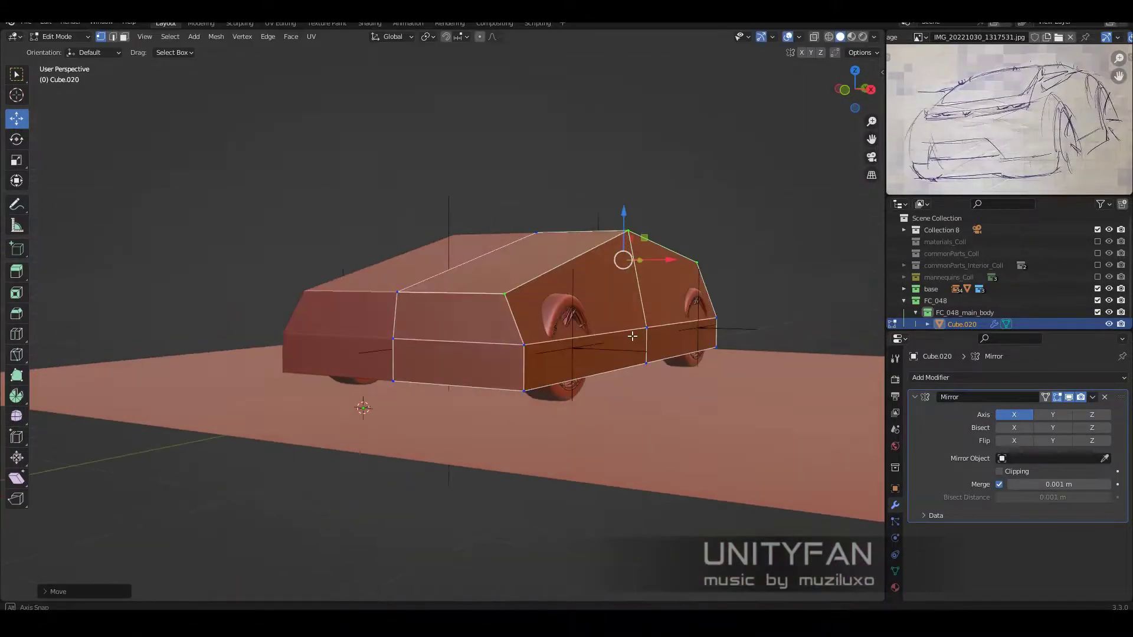
key(KP_1)
key(shift+z)
click(660, 375)
- Add an edge loop across the body and move it into position
key(shift+z)
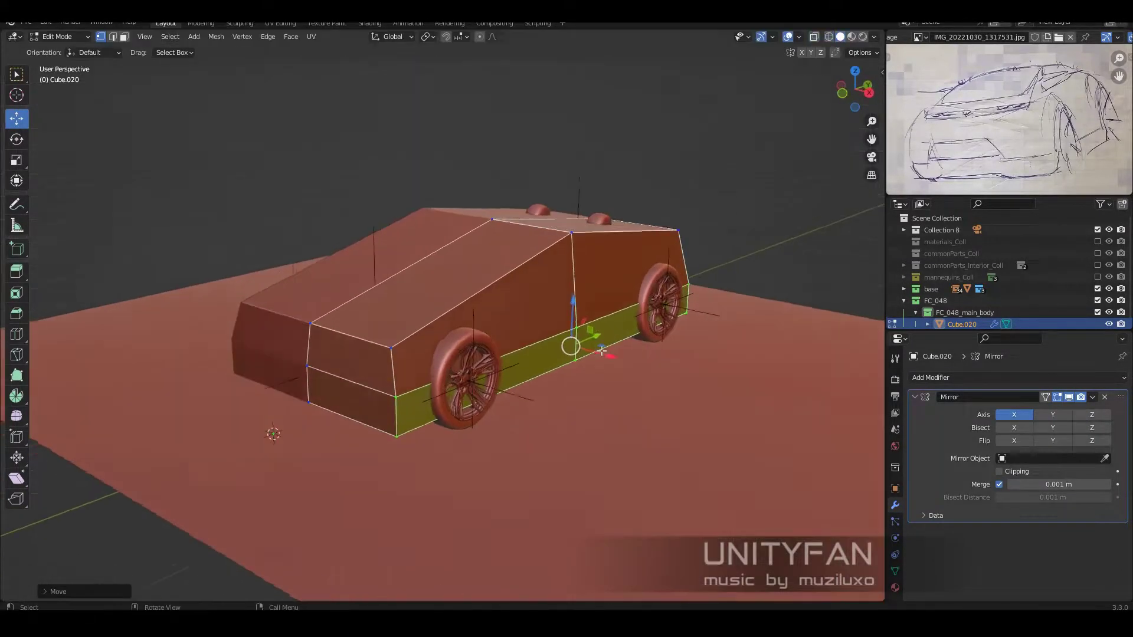
mouse_move(661, 376)
middle_down()
mouse_move(585, 300)
mouse_move(520, 295)
mouse_move(558, 258)
middle_up()
click(508, 291)
key(shift+space)
key(g)
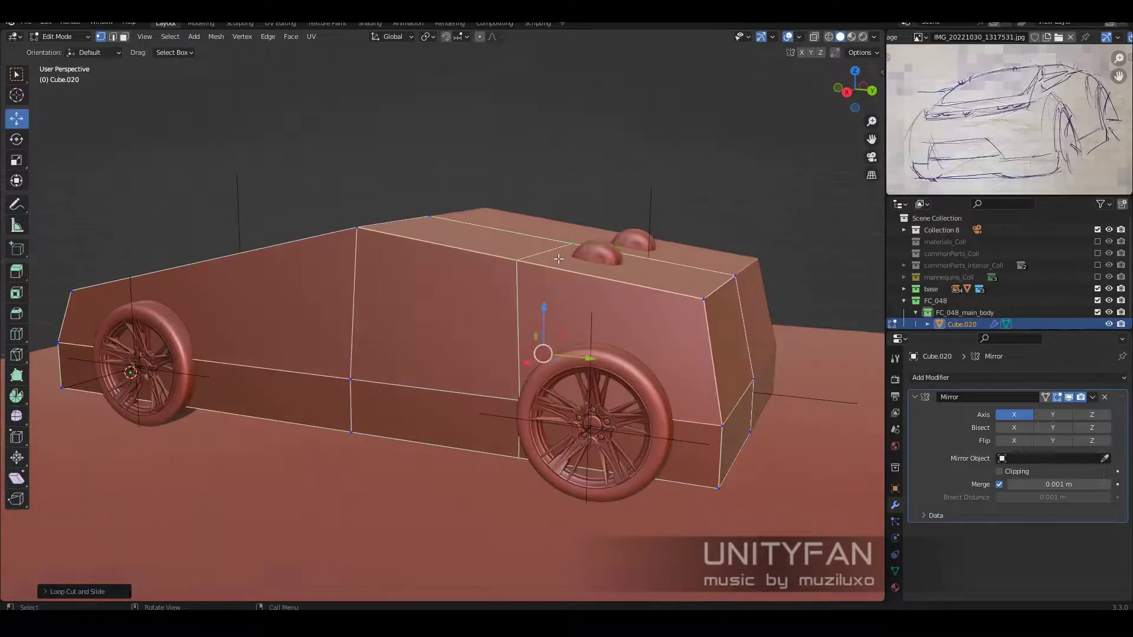
click(555, 204)
- Shift the roof edge loop to reshape the roofline and shade the body smooth
mouse_move(555, 203)
middle_down()
mouse_move(520, 359)
mouse_move(16, 348)
middle_up()
key(shift+space)
key(g)
middle_drag(67, 146, 467, 298)
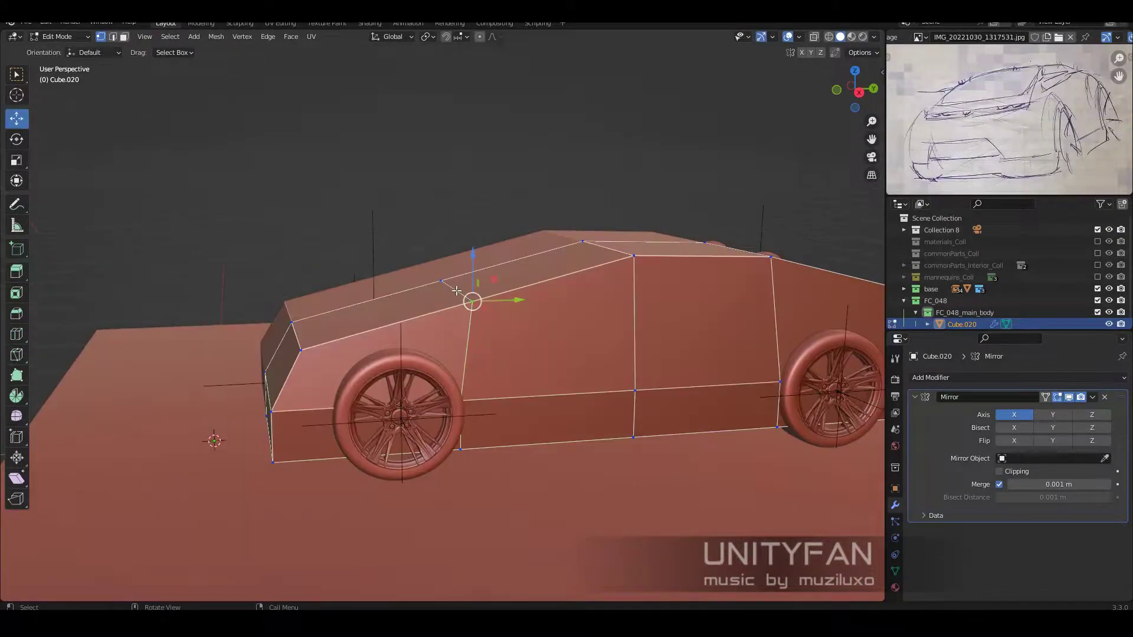
drag(468, 298, 417, 283)
middle_drag(416, 283, 623, 311)
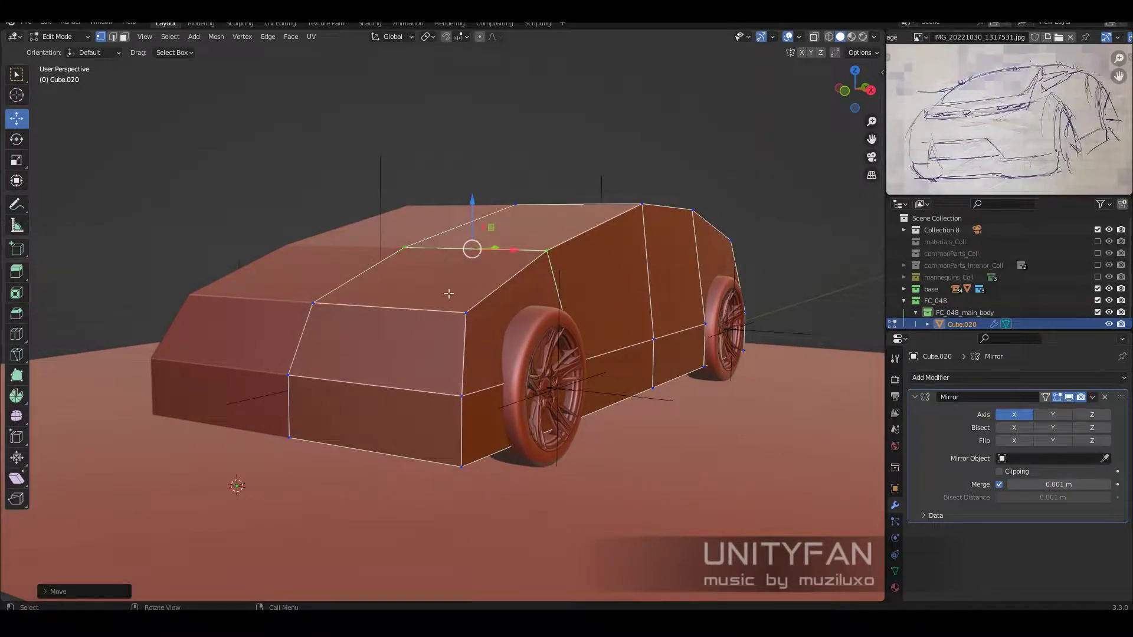
right_click(620, 289)
click(620, 293)
mouse_move(561, 327)
middle_down()
mouse_move(641, 310)
mouse_move(632, 317)
mouse_move(646, 404)
middle_up()
click(646, 410)
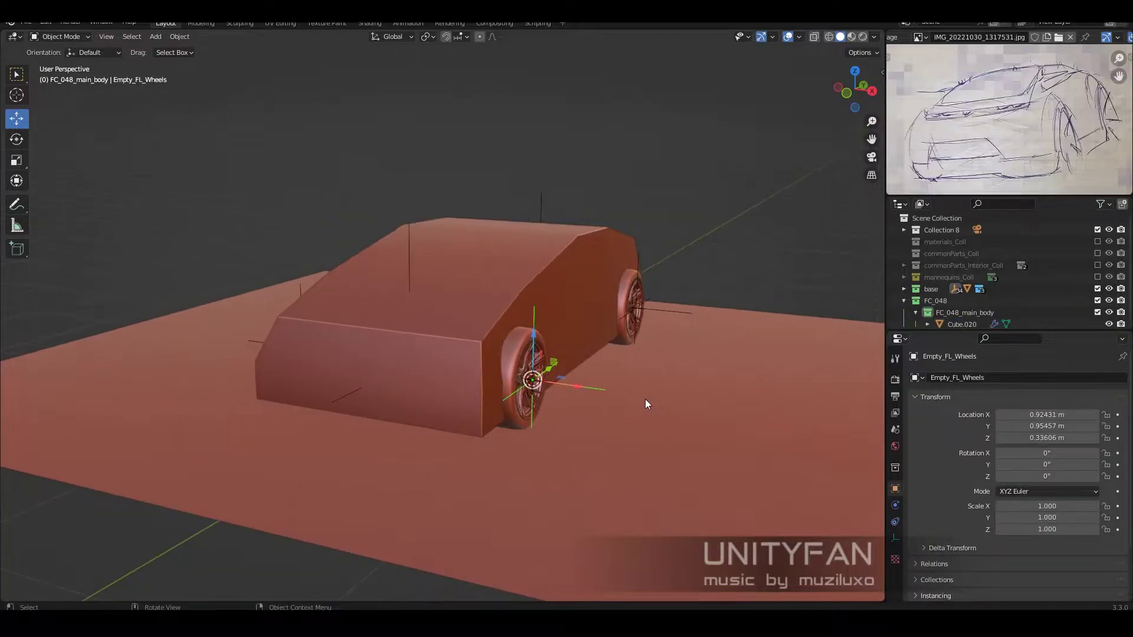
- Add a circle at the front wheel and scale it around the wheel in side view
middle_drag(660, 357, 672, 352)
key(shift+a)
click(761, 375)
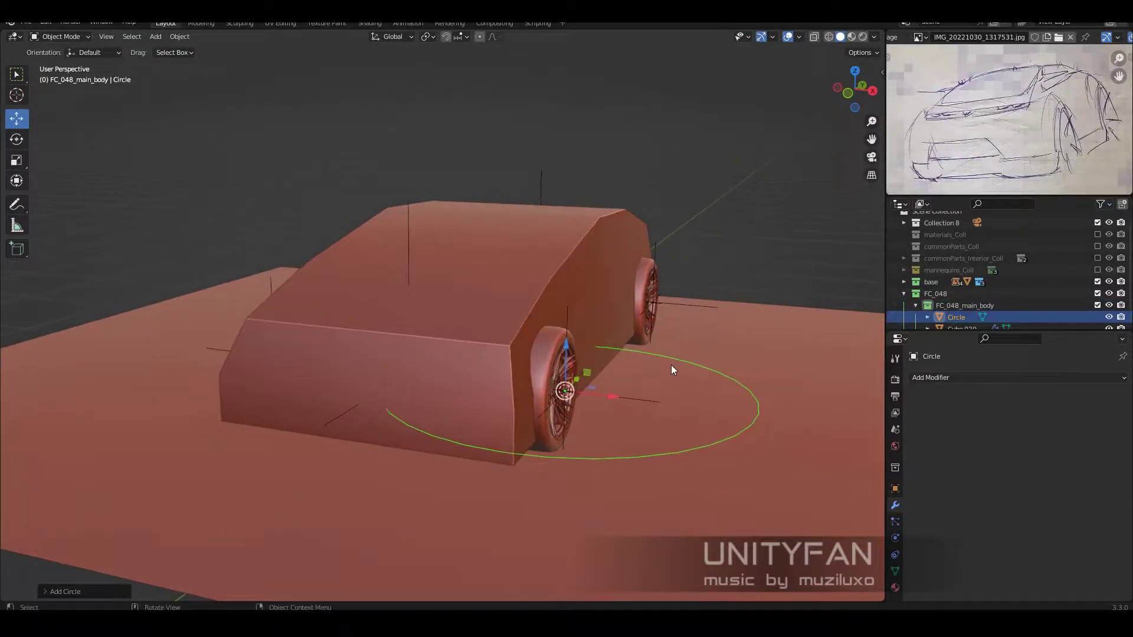
click(63, 591)
click(174, 444)
key(KP_3)
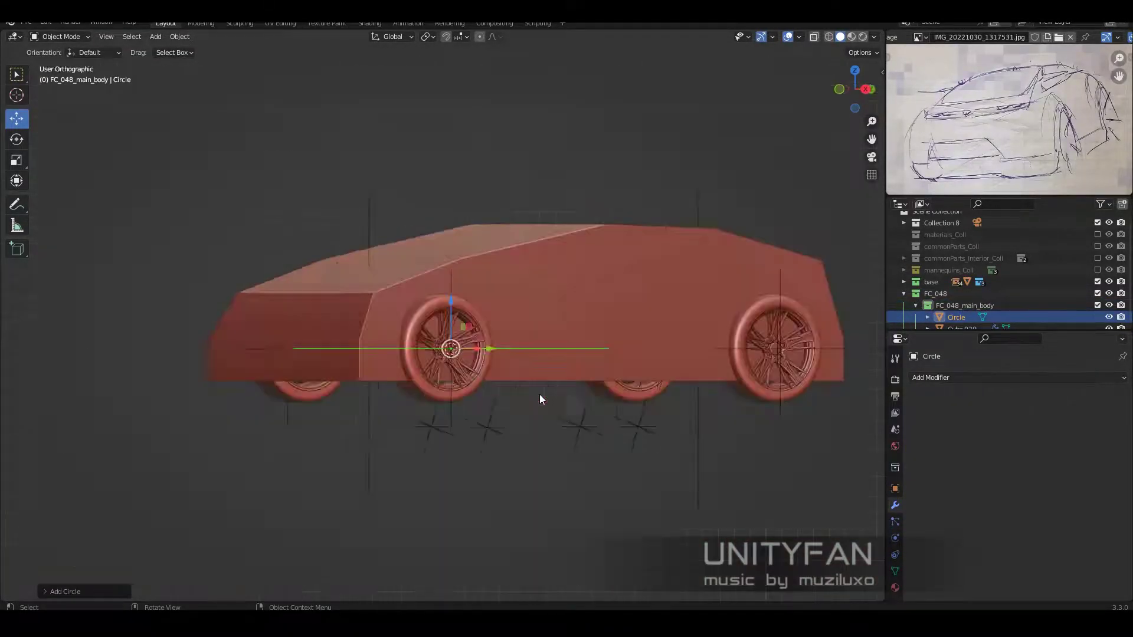
key(KP_1)
key(KP_3)
key(s)
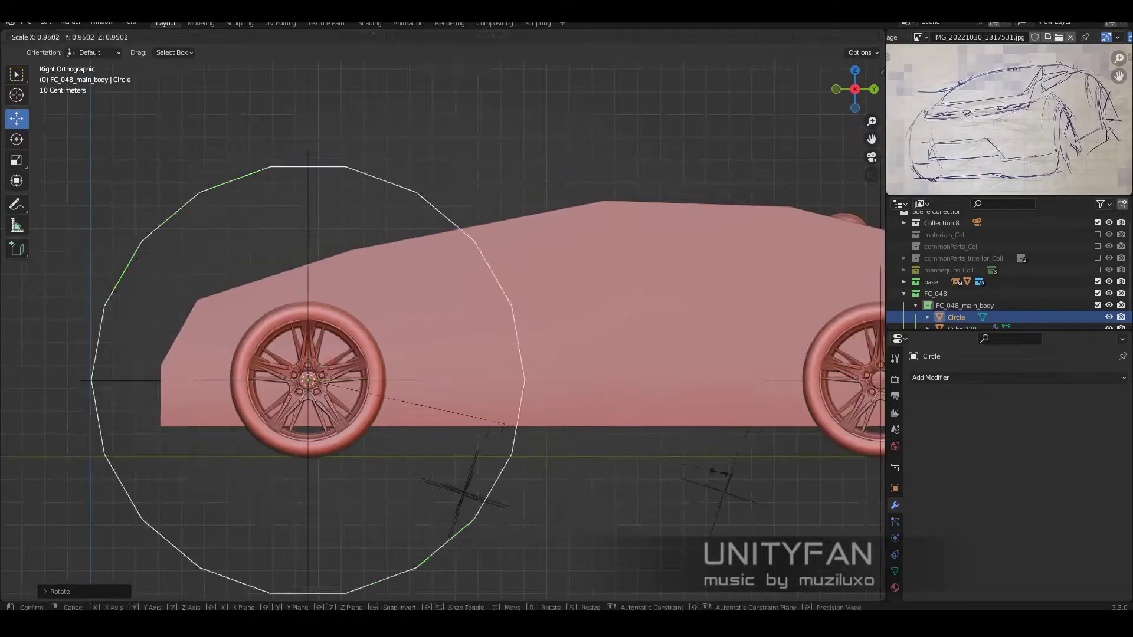
click(475, 422)
- Duplicate the wheel circle onto the rear wheel as Circle.001
key(shift+d)
middle_drag(374, 416, 649, 462)
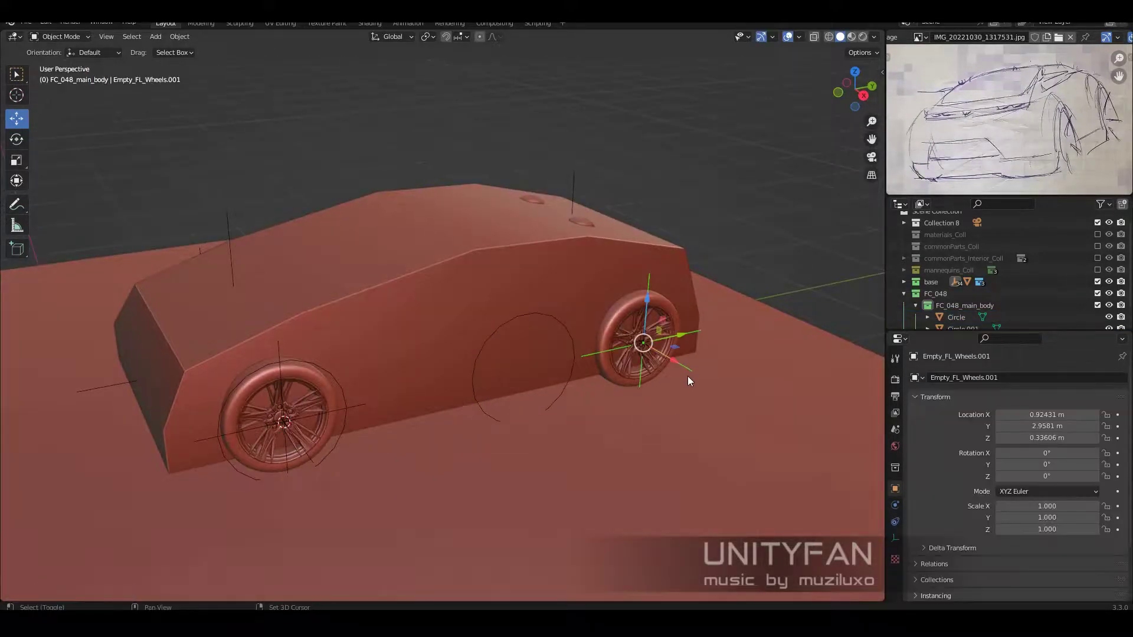
mouse_move(569, 333)
middle_down()
mouse_move(678, 314)
mouse_move(488, 318)
middle_up()
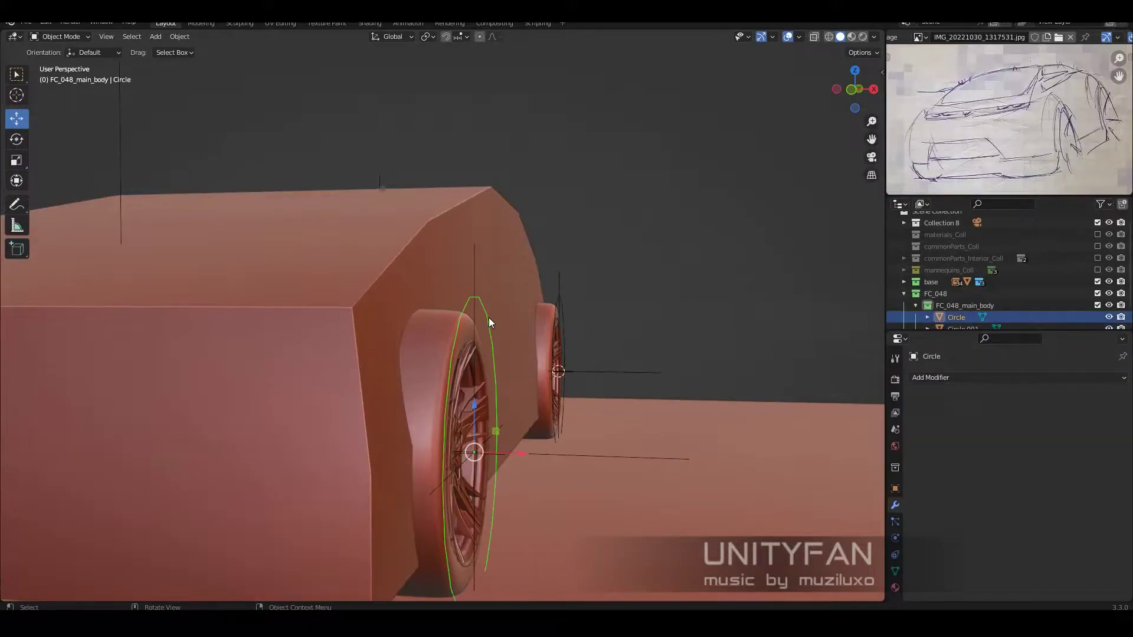
key(KP_3)
click(571, 318)
mouse_move(571, 319)
middle_down()
mouse_move(633, 454)
mouse_move(625, 306)
mouse_move(477, 346)
middle_up()
- In X-ray edit mode, move the body's lower vertices near the front wheel
key(Tab)
key(KP_3)
key(alt+z)
drag(331, 399, 335, 402)
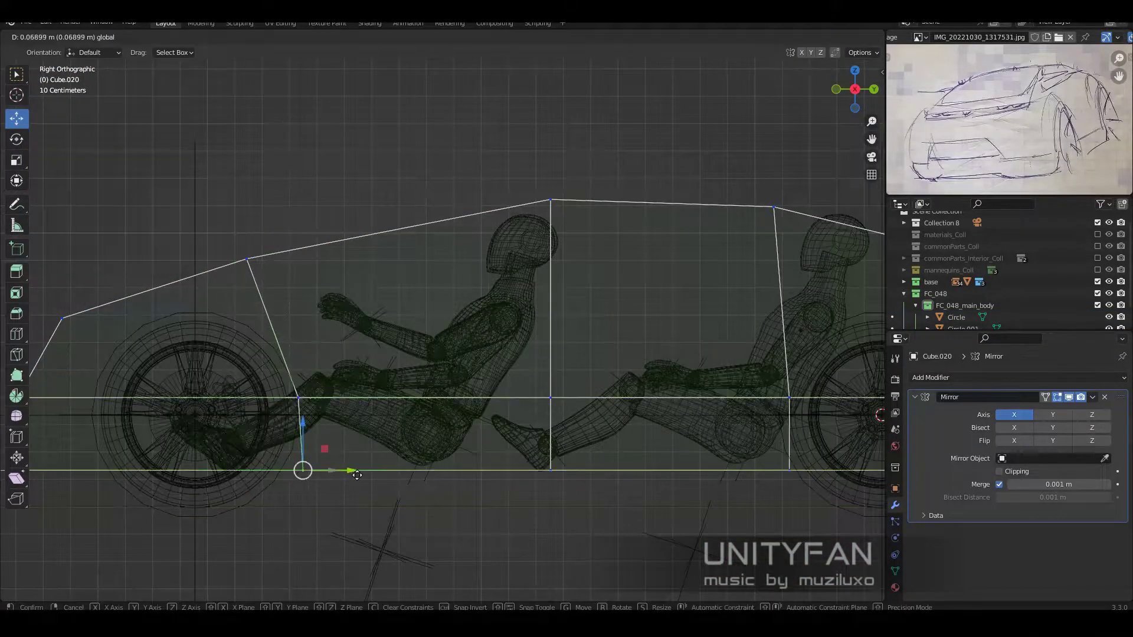
drag(357, 476, 357, 475)
key(alt+z)
- Return to the right side view and begin tracing a cut around the front wheel arch
mouse_move(458, 420)
middle_down()
mouse_move(417, 418)
mouse_move(438, 430)
middle_up()
key(alt+z)
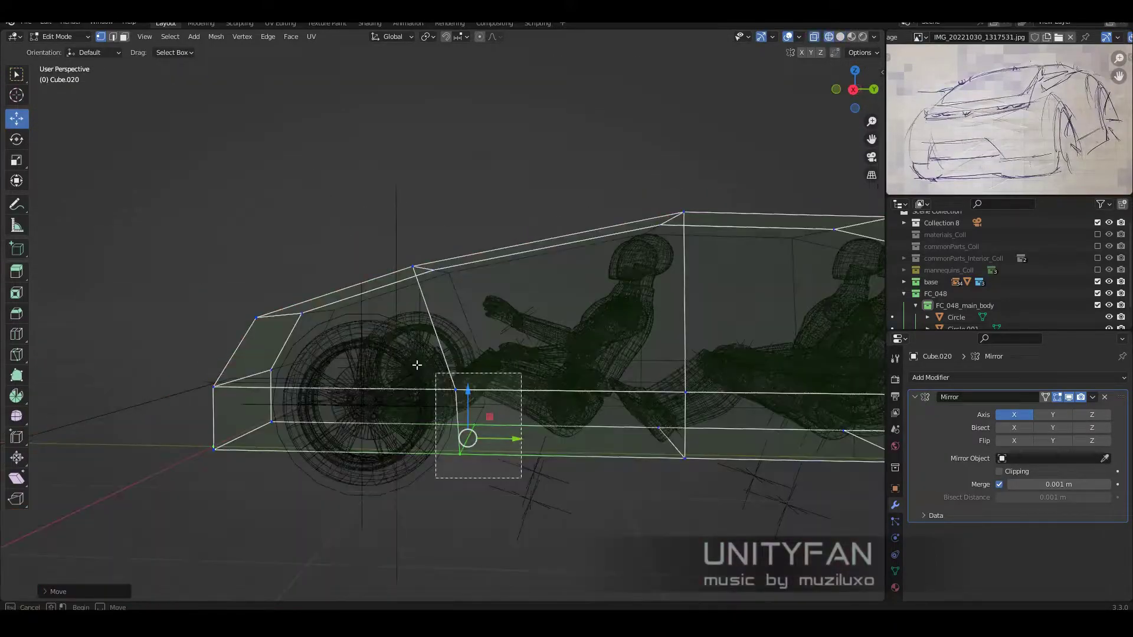
key(alt+z)
middle_drag(417, 365, 518, 370)
key(alt+z)
key(alt+z)
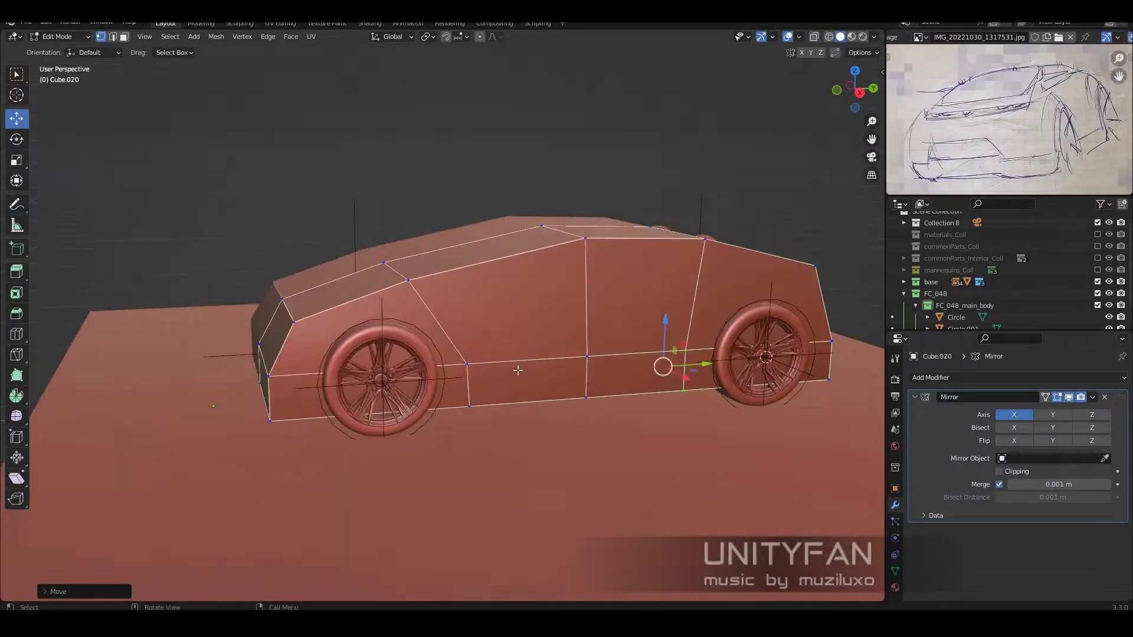
key(KP_3)
key(alt+z)
scroll(413, 354, up, 3)
key(w)
scroll(379, 327, up, 1)
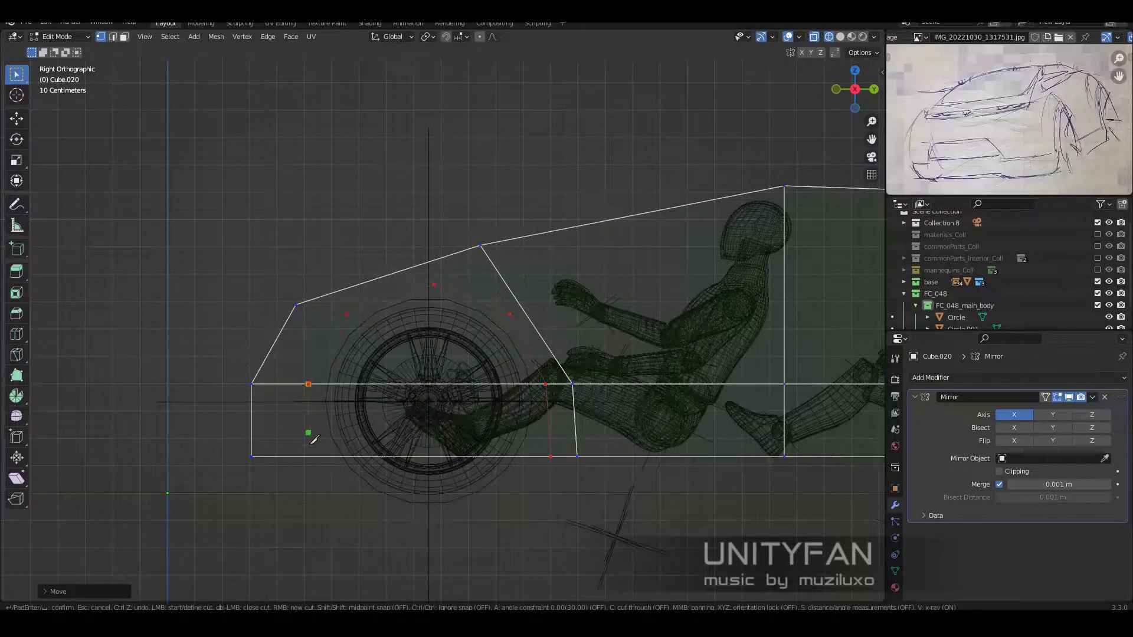
- Close the knife outline around the front wheel arch and inspect it in solid shading
click(309, 434)
key(alt+z)
mouse_move(313, 439)
middle_down()
mouse_move(434, 371)
mouse_move(382, 343)
middle_up()
key(alt+z)
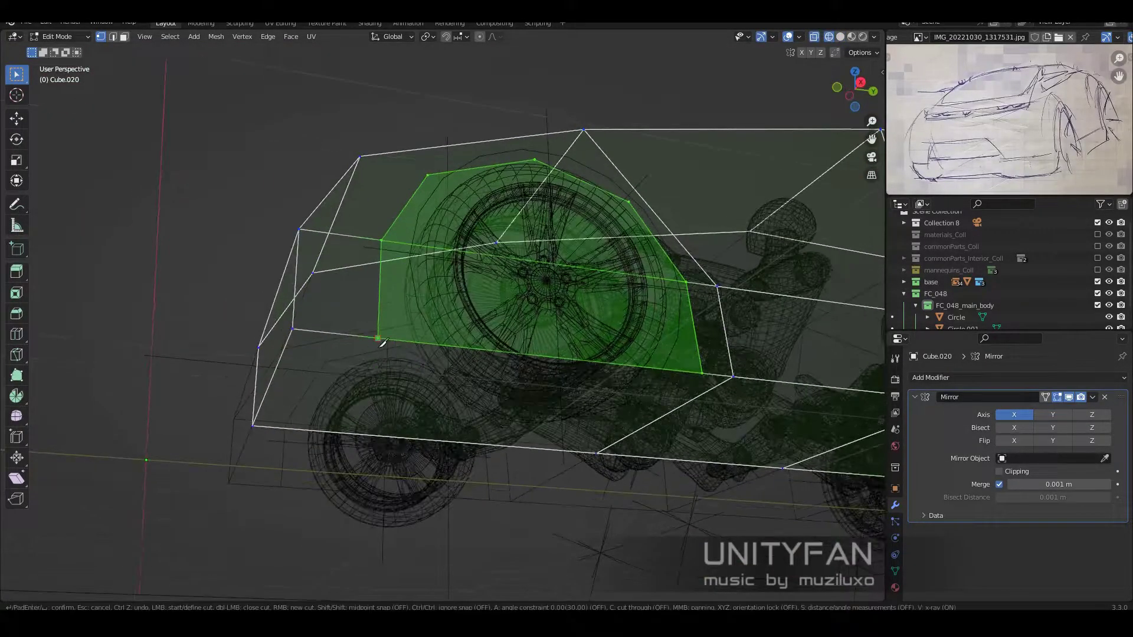
mouse_move(334, 431)
middle_down()
mouse_move(590, 384)
mouse_move(531, 283)
mouse_move(552, 224)
mouse_move(249, 389)
middle_up()
key(alt+z)
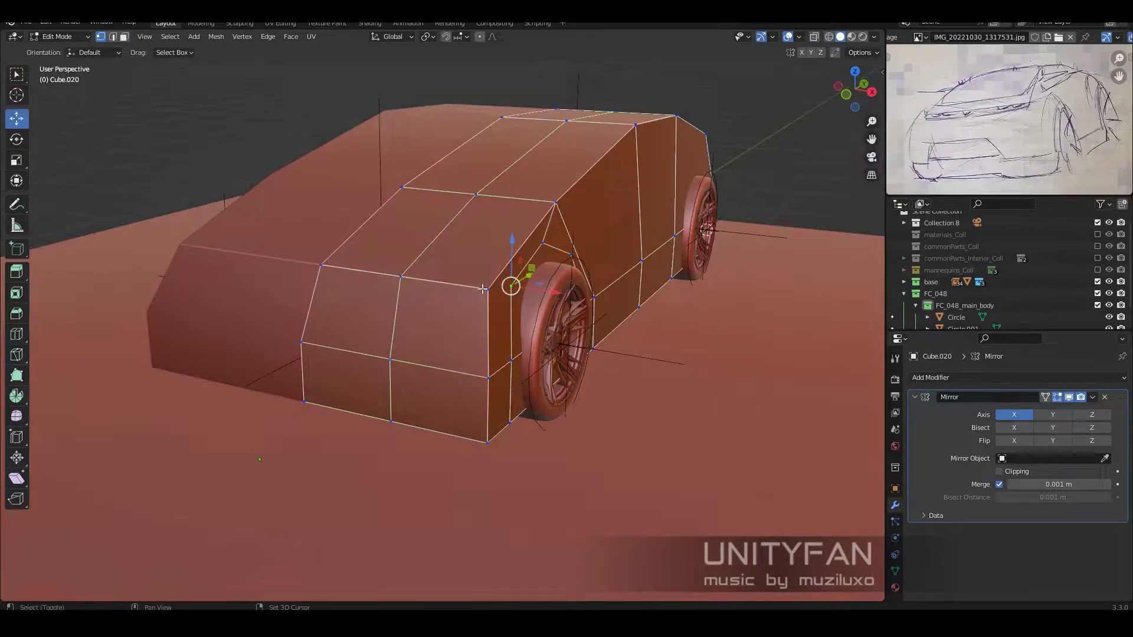
mouse_move(482, 288)
middle_down()
mouse_move(607, 291)
mouse_move(403, 295)
mouse_move(478, 339)
mouse_move(520, 307)
middle_up()
- Knife-cut a polygon outline around the rear wheel arch in wireframe X-ray
key(z)
click(413, 343)
key(k)
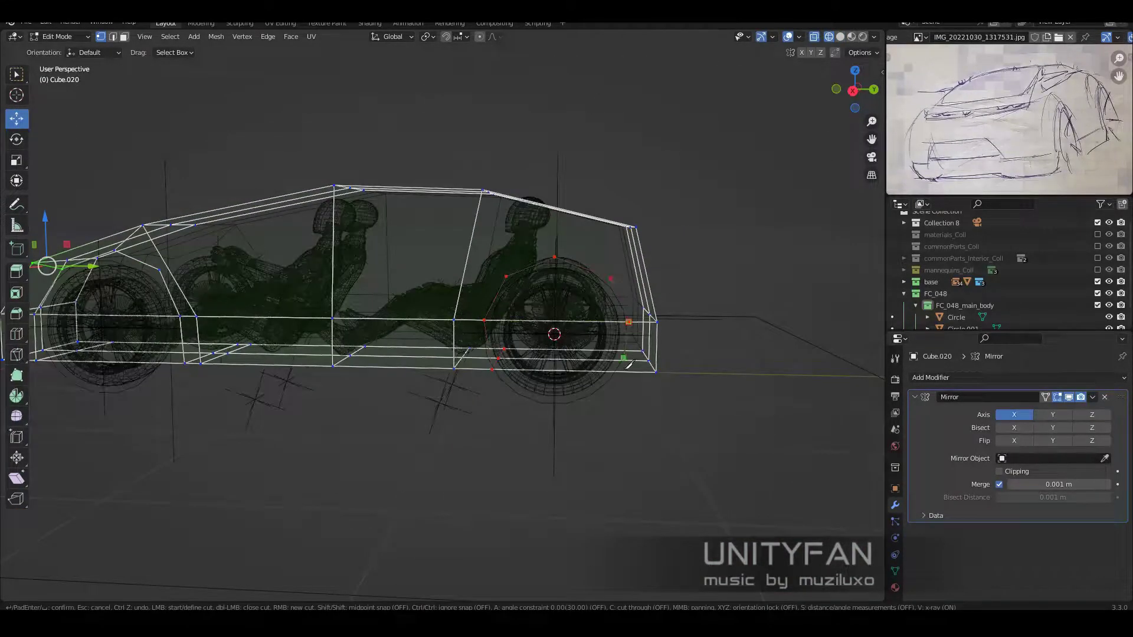
scroll(626, 374, up, 3)
middle_drag(625, 373, 622, 357)
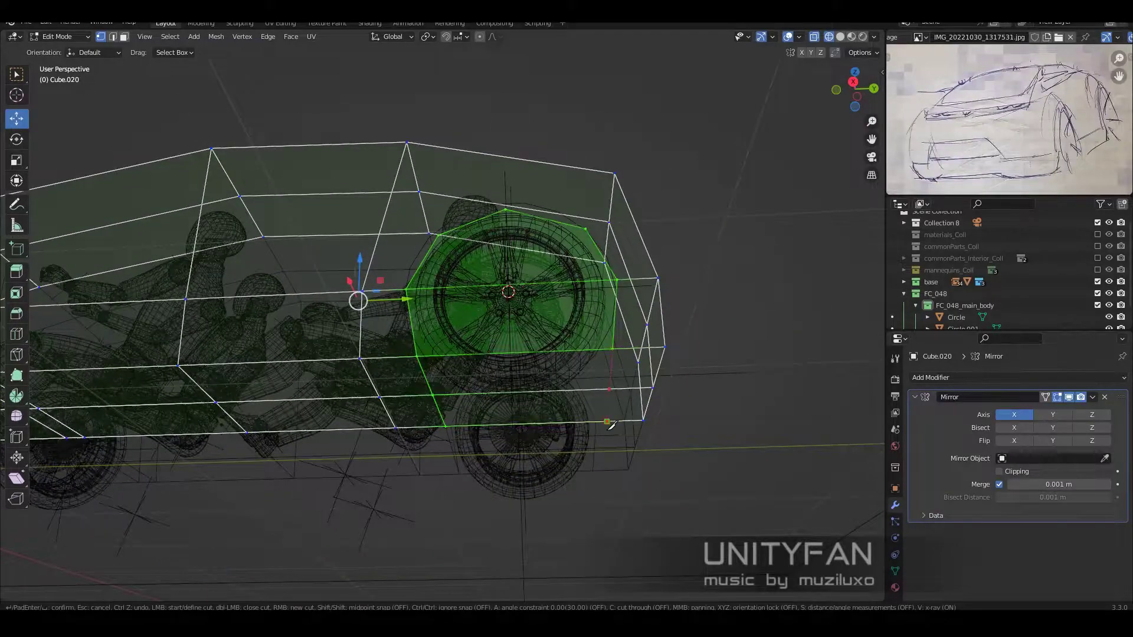
scroll(611, 425, down, 3)
key(shift+z)
scroll(610, 364, up, 2)
middle_drag(463, 335, 519, 316)
- Exclude groundShadow_Coll, select Cube.020 and enter Edit Mode on the body
scroll(518, 316, up, 2)
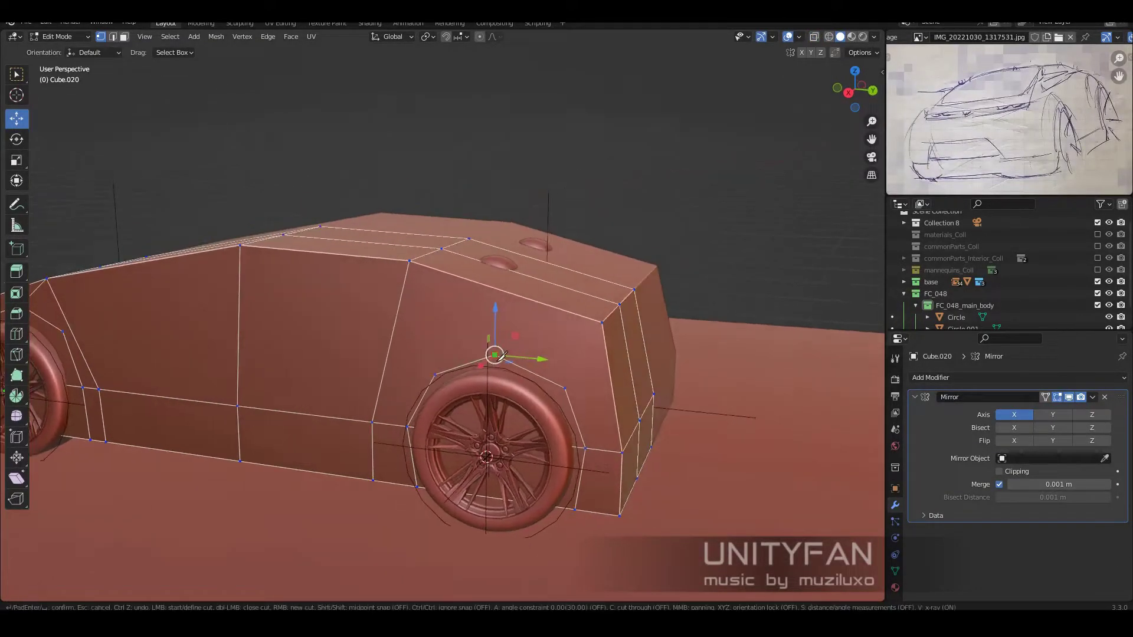
drag(547, 248, 549, 250)
scroll(549, 250, down, 3)
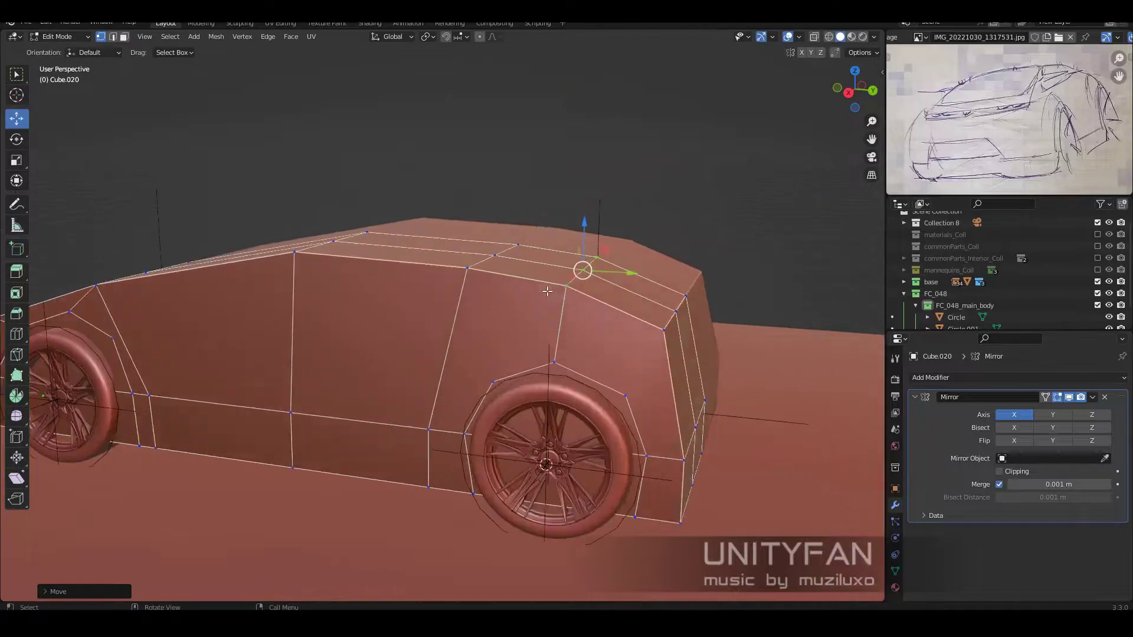
mouse_move(549, 251)
middle_down()
mouse_move(595, 278)
mouse_move(495, 347)
middle_up()
scroll(495, 347, up, 2)
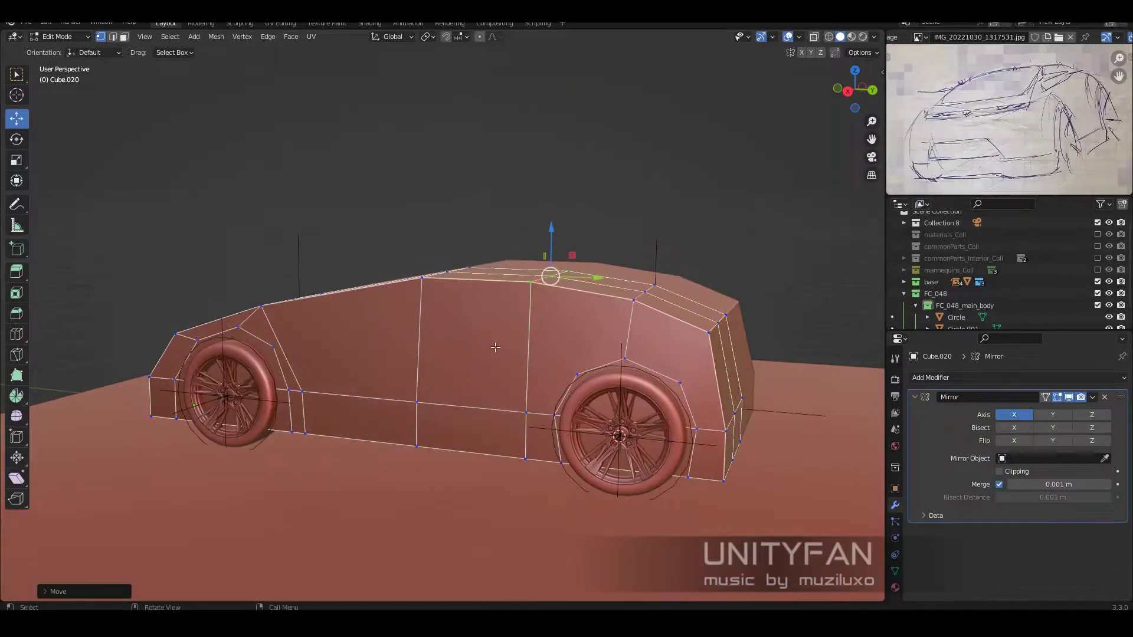
mouse_move(581, 376)
middle_down()
mouse_move(491, 396)
mouse_move(489, 365)
mouse_move(531, 378)
middle_up()
scroll(491, 396, down, 3)
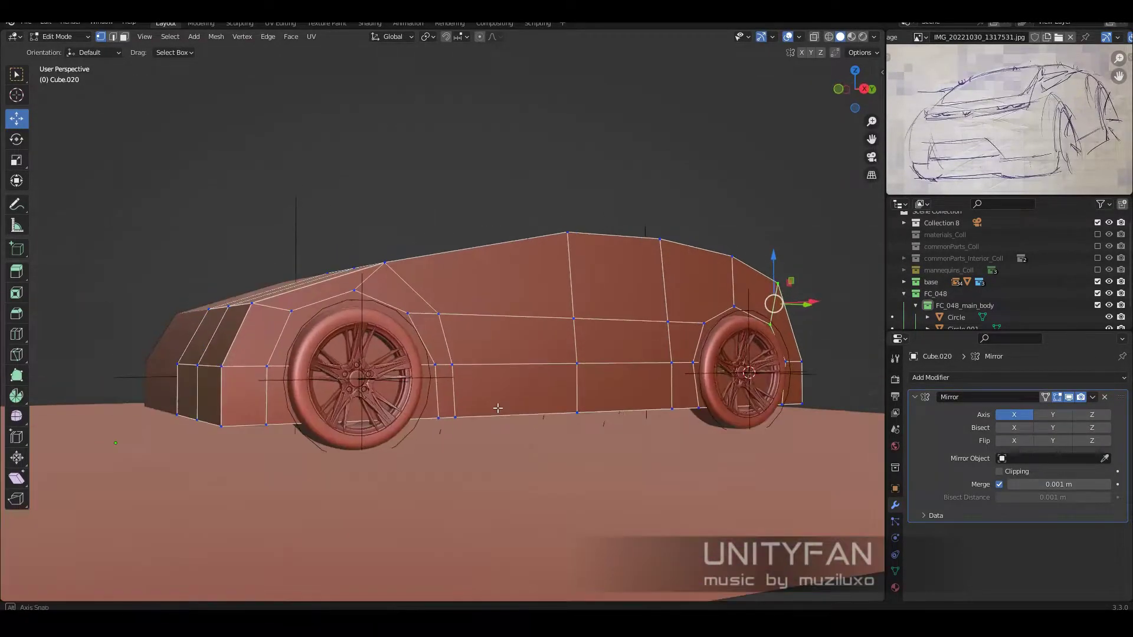
click(1098, 293)
click(469, 359)
key(Tab)
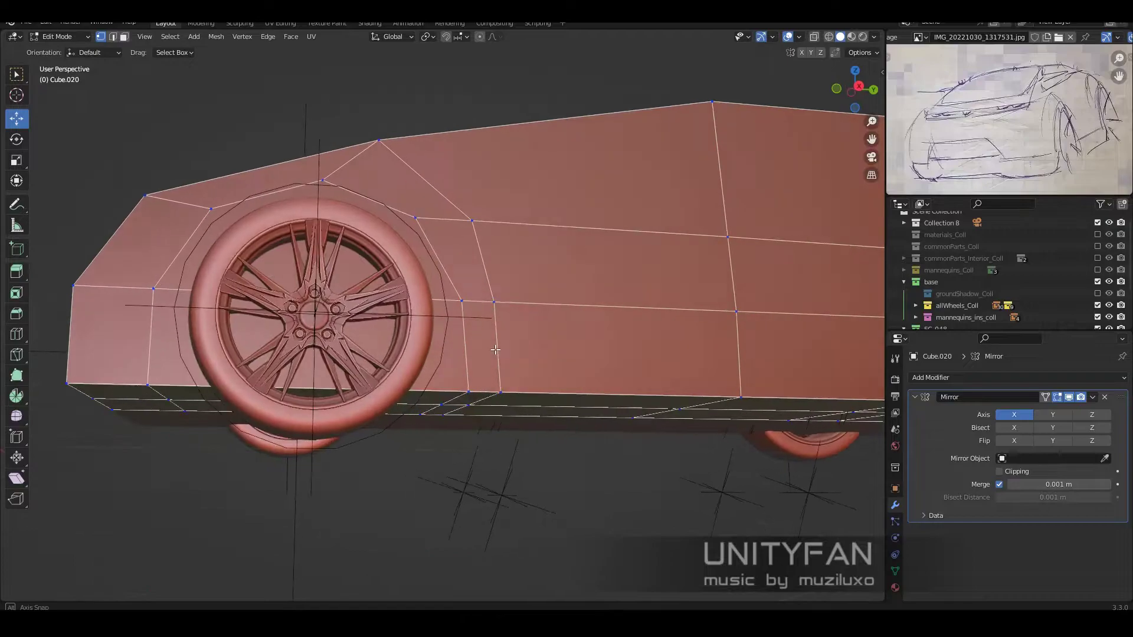
- Zoom in on the rear roof corner and nudge its vertex to fit the sketch
mouse_move(468, 359)
middle_down()
mouse_move(561, 393)
mouse_move(552, 377)
middle_up()
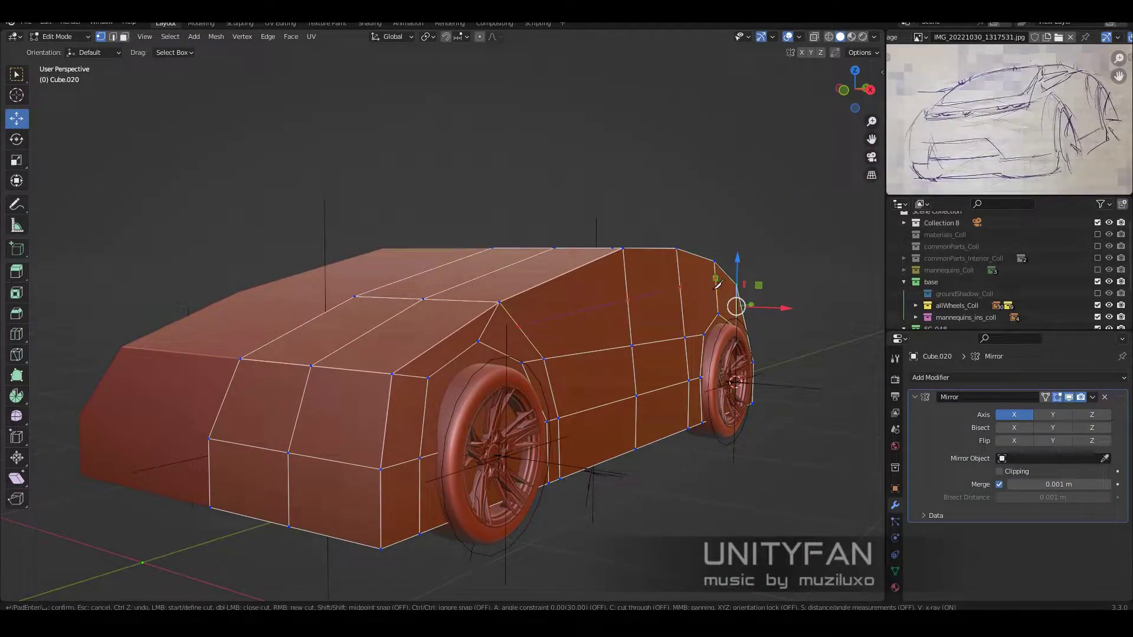
key(Escape)
scroll(671, 274, up, 3)
mouse_move(678, 254)
middle_down()
mouse_move(652, 318)
mouse_move(392, 374)
middle_up()
scroll(652, 318, down, 5)
scroll(392, 374, up, 4)
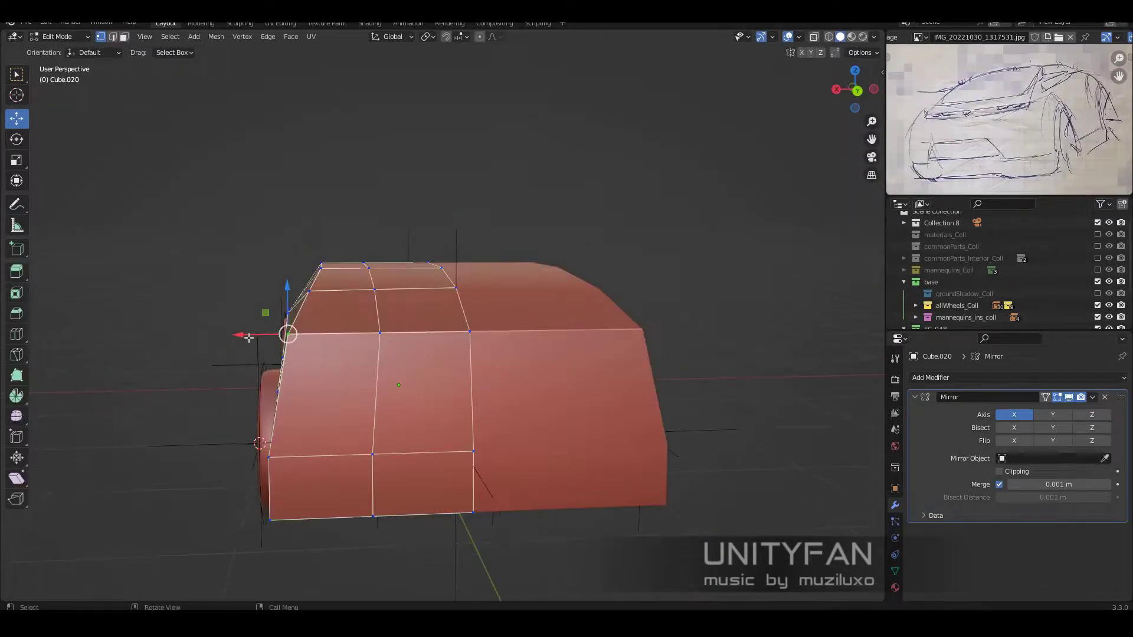
scroll(248, 337, down, 5)
mouse_move(249, 337)
middle_down()
mouse_move(413, 334)
mouse_move(484, 296)
mouse_move(673, 405)
mouse_move(684, 398)
mouse_move(640, 352)
mouse_move(563, 381)
mouse_move(423, 392)
mouse_move(354, 417)
mouse_move(435, 399)
mouse_move(535, 399)
mouse_move(520, 397)
middle_up()
- Slide the rear corner vertices slightly sideways and check the side view
scroll(686, 399, down, 3)
scroll(685, 392, up, 3)
scroll(640, 387, up, 2)
scroll(632, 342, up, 2)
scroll(354, 417, down, 3)
scroll(520, 397, up, 3)
middle_drag(550, 361, 564, 323)
drag(565, 323, 568, 326)
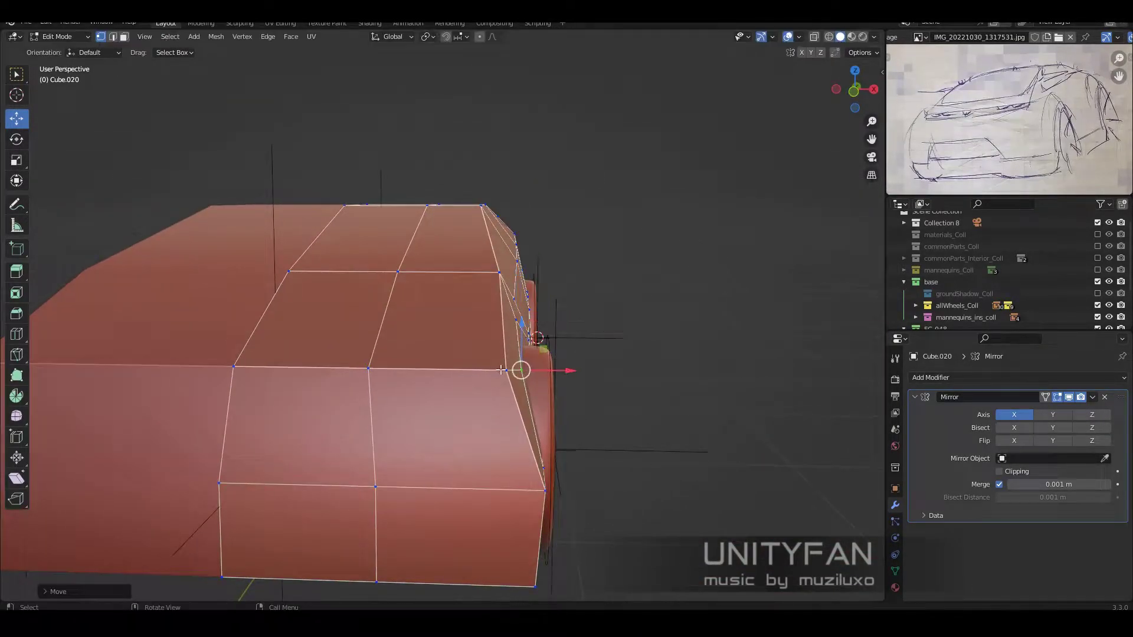
mouse_move(502, 370)
middle_down()
mouse_move(513, 387)
mouse_move(463, 389)
middle_up()
scroll(513, 386, down, 3)
scroll(463, 391, up, 3)
- In Right Ortho X-ray, knife-cut a second ring of edges around the front wheel
scroll(463, 388, up, 2)
scroll(463, 388, down, 2)
key(alt+z)
scroll(431, 385, down, 1)
alt+click(431, 385)
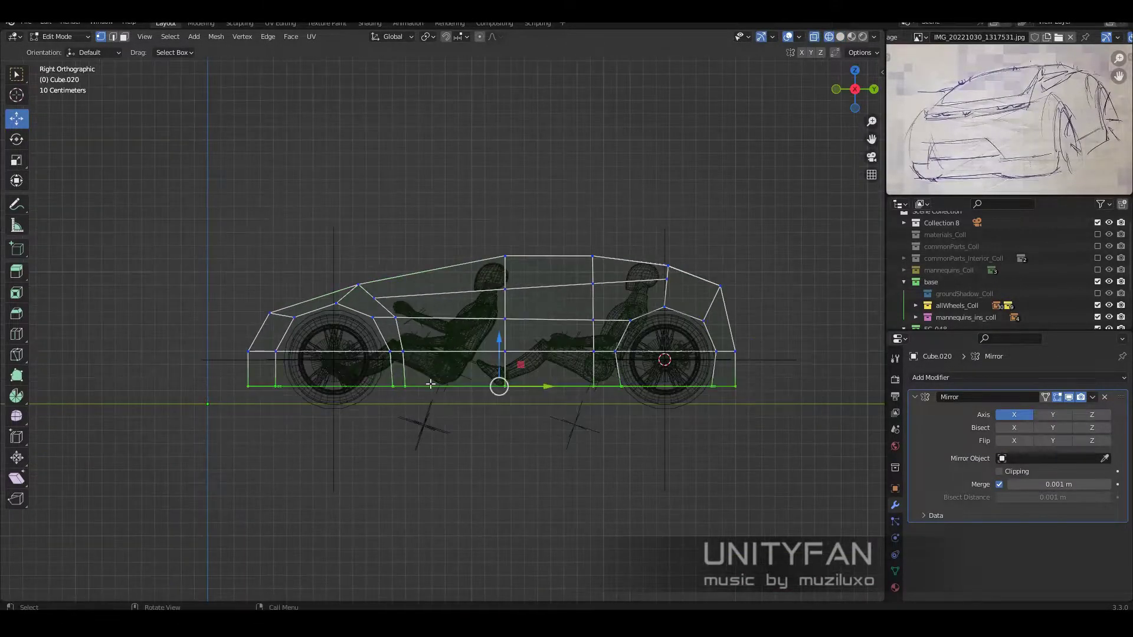
scroll(440, 427, up, 4)
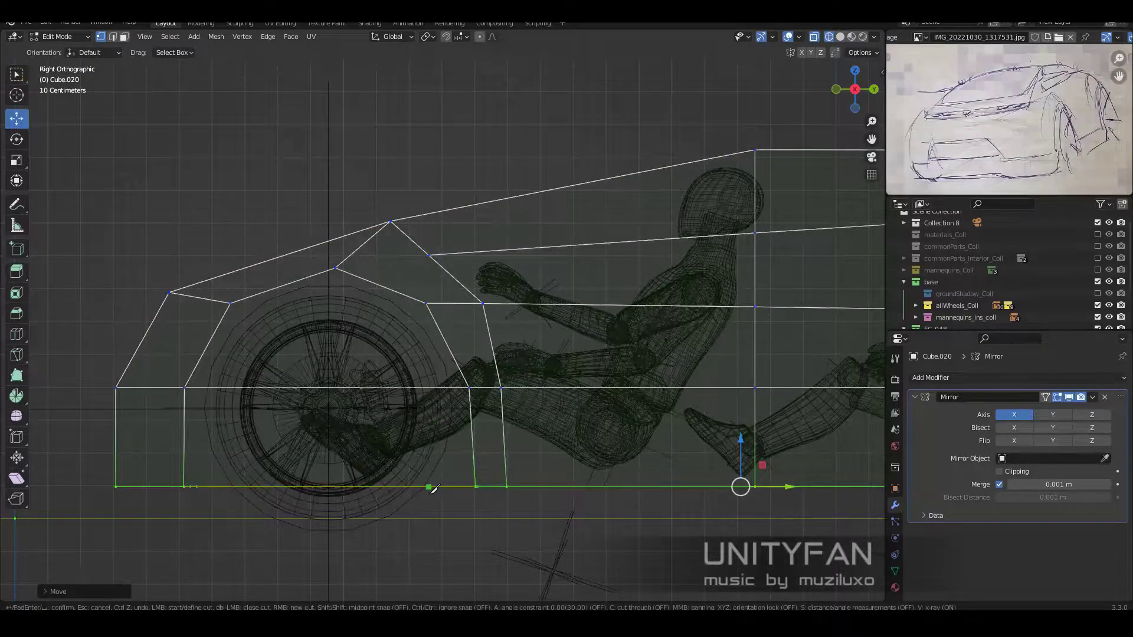
scroll(456, 402, up, 1)
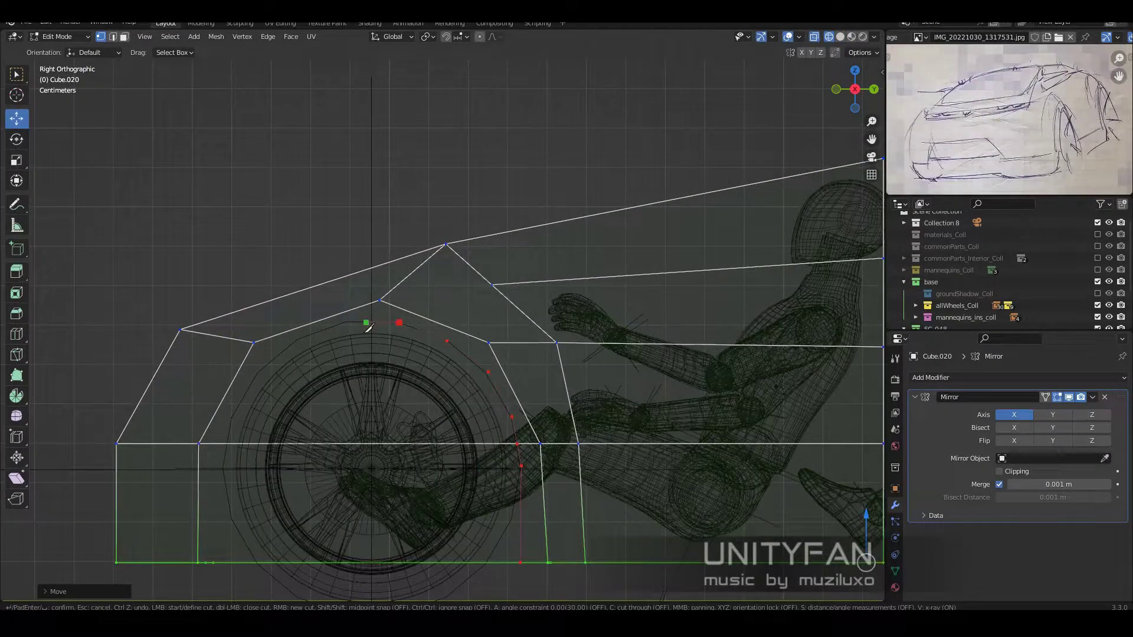
click(348, 324)
shift+middle_drag(304, 342, 390, 338)
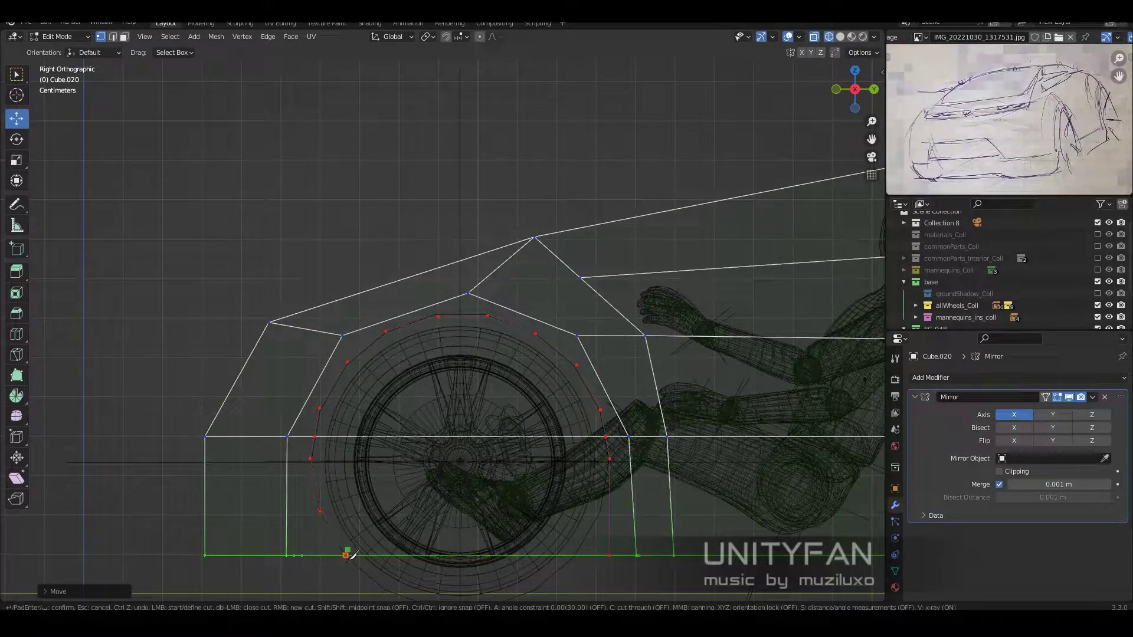
key(Return)
key(alt+z)
- Change the snapping target setting while viewing the front wheel arch
middle_drag(348, 555, 412, 419)
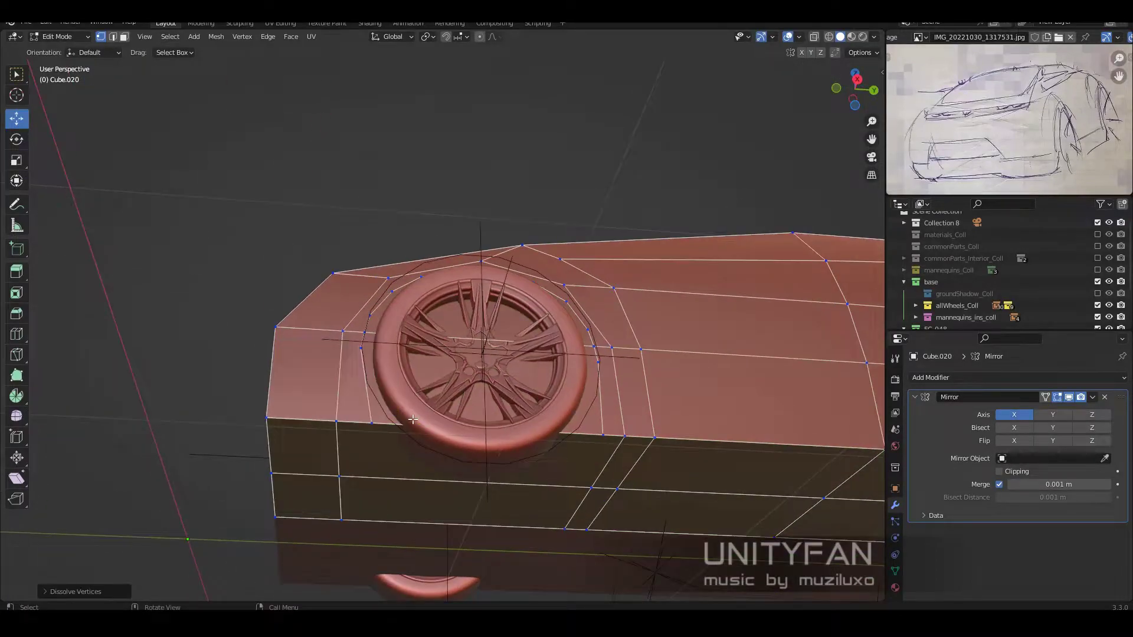
middle_drag(379, 500, 525, 462)
key(k)
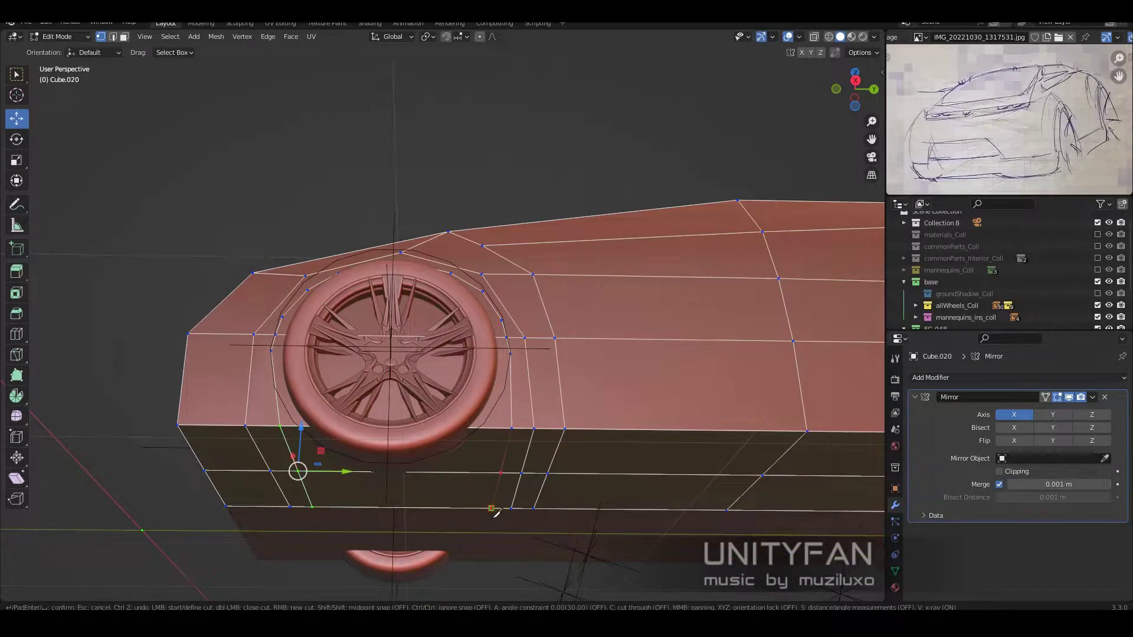
key(Escape)
middle_drag(495, 513, 531, 438)
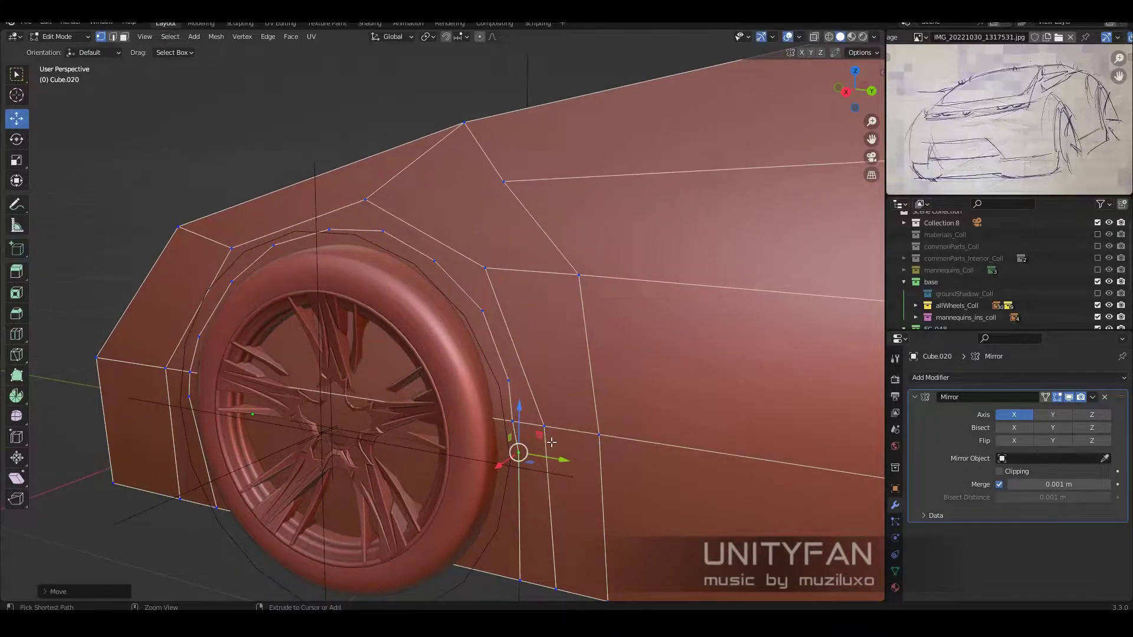
click(461, 37)
click(425, 59)
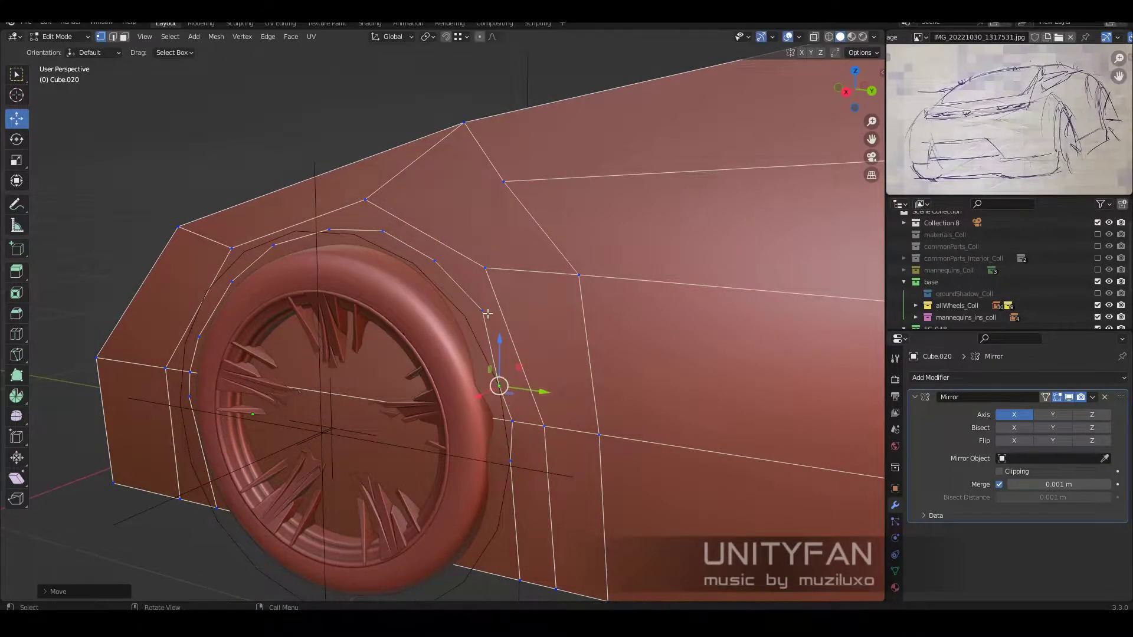
- Merge the arch vertices at center and pull the arch corner vertex into place
click(532, 416)
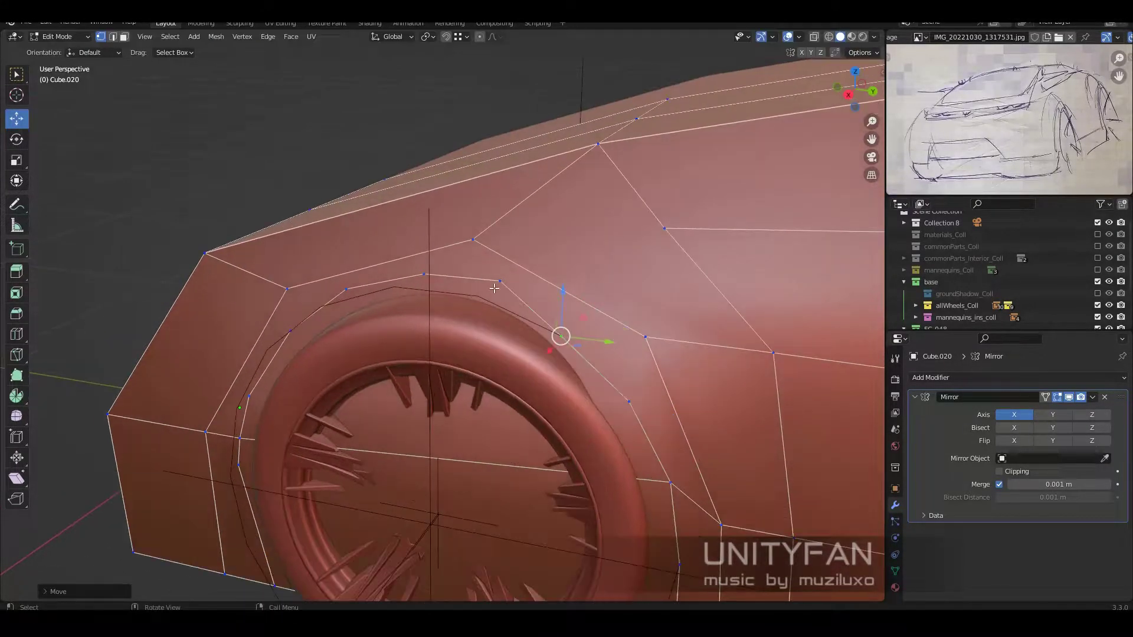
middle_drag(533, 415, 520, 319)
key(g)
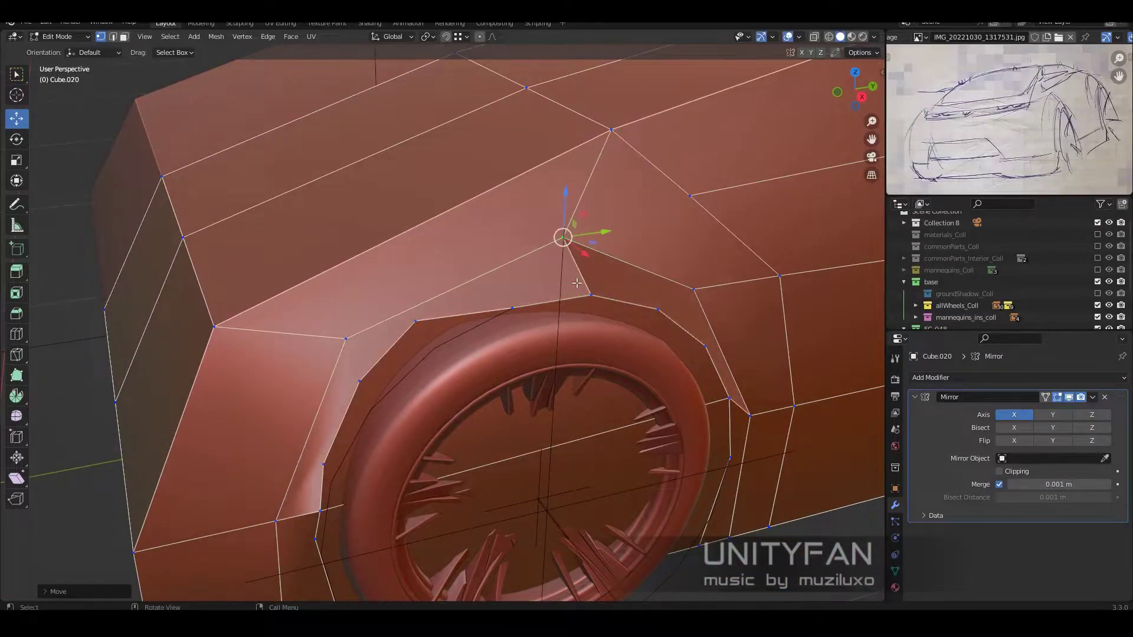
key(g)
mouse_move(577, 283)
middle_down()
mouse_move(490, 303)
mouse_move(454, 403)
middle_up()
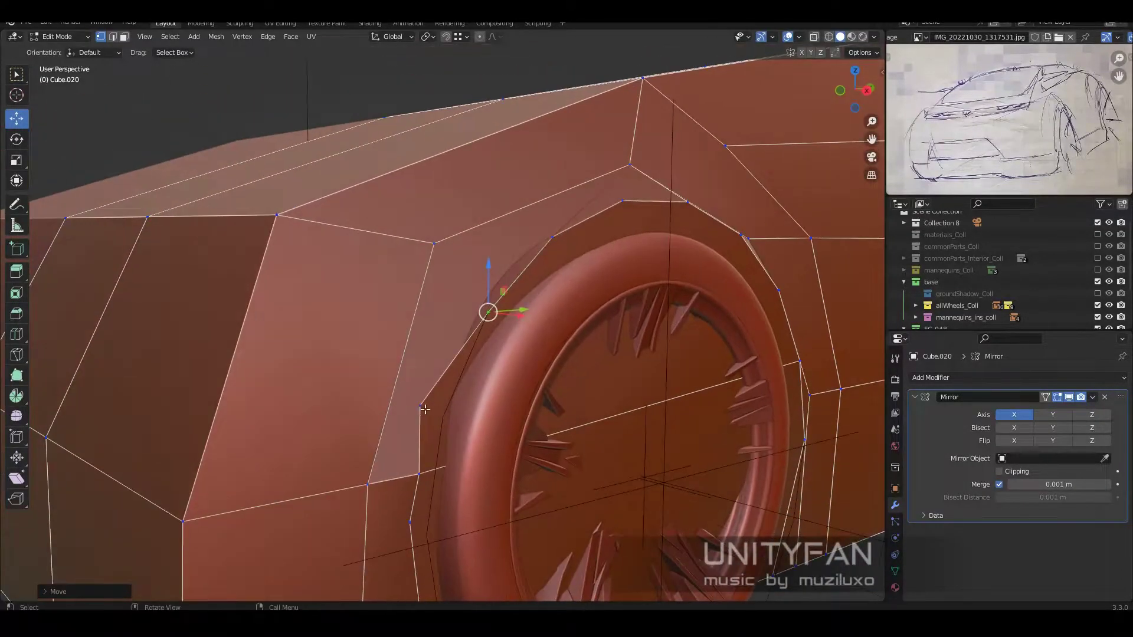
mouse_move(482, 302)
middle_down()
mouse_move(463, 265)
mouse_move(629, 303)
mouse_move(505, 331)
mouse_move(577, 329)
mouse_move(589, 299)
mouse_move(688, 362)
mouse_move(527, 363)
mouse_move(525, 471)
mouse_move(561, 425)
mouse_move(531, 383)
middle_up()
key(Tab)
scroll(670, 344, up, 2)
key(Tab)
- Preview the body in Object Mode, then return to Edit Mode
key(g)
key(Tab)
scroll(583, 341, down, 5)
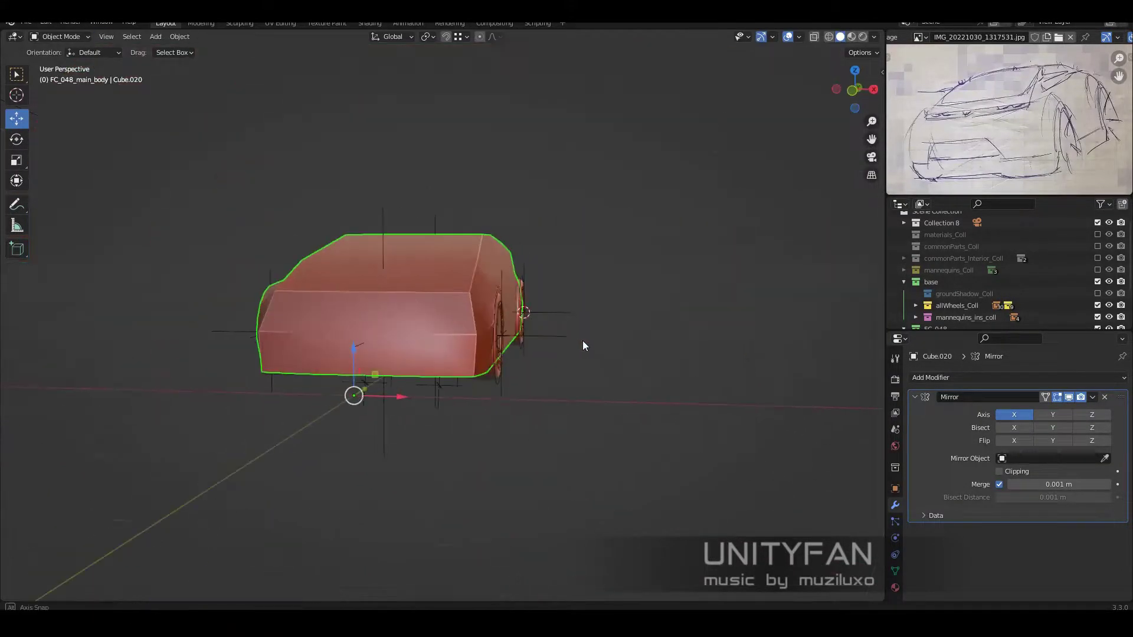
scroll(562, 358, up, 2)
key(Tab)
scroll(561, 357, up, 3)
scroll(414, 378, up, 4)
- Knife-cut an extra edge above the front wheel arch
key(k)
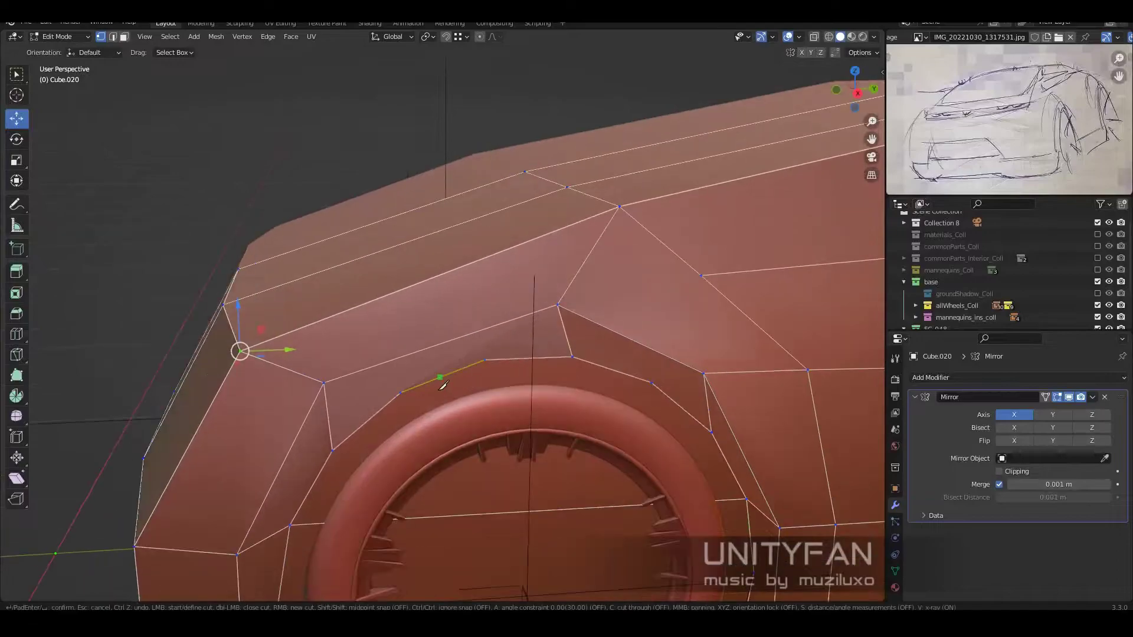
ctrl+click(395, 284)
middle_drag(394, 284, 357, 264)
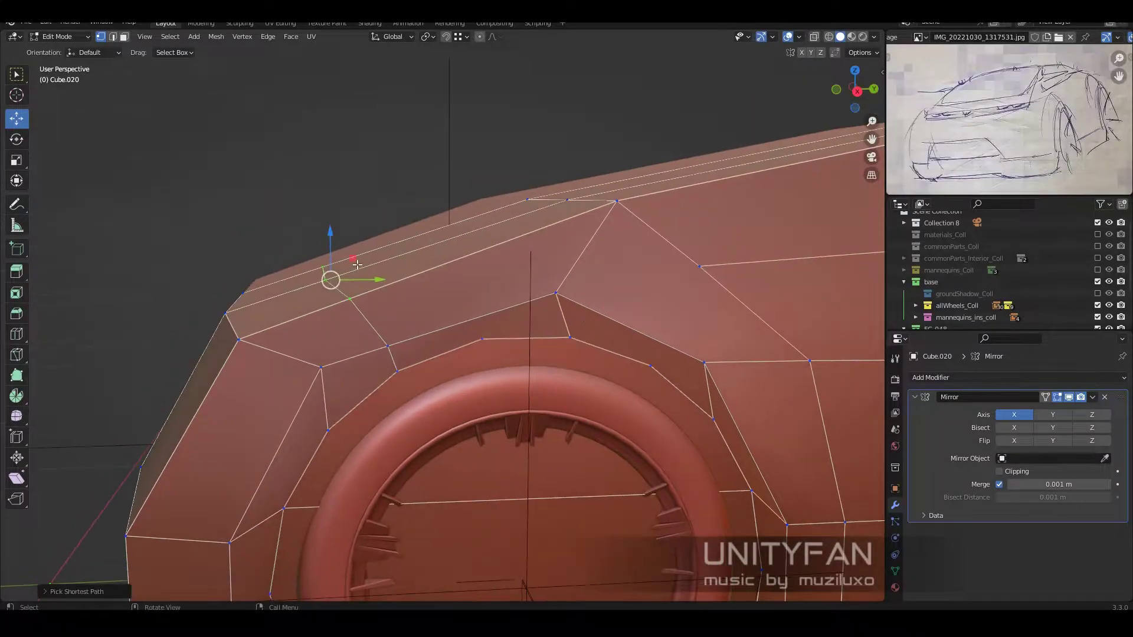
click(408, 311)
scroll(407, 311, down, 3)
mouse_move(413, 319)
middle_down()
mouse_move(448, 355)
mouse_move(363, 312)
middle_up()
scroll(461, 363, up, 3)
- Move the new vertex above the front arch into position
key(g)
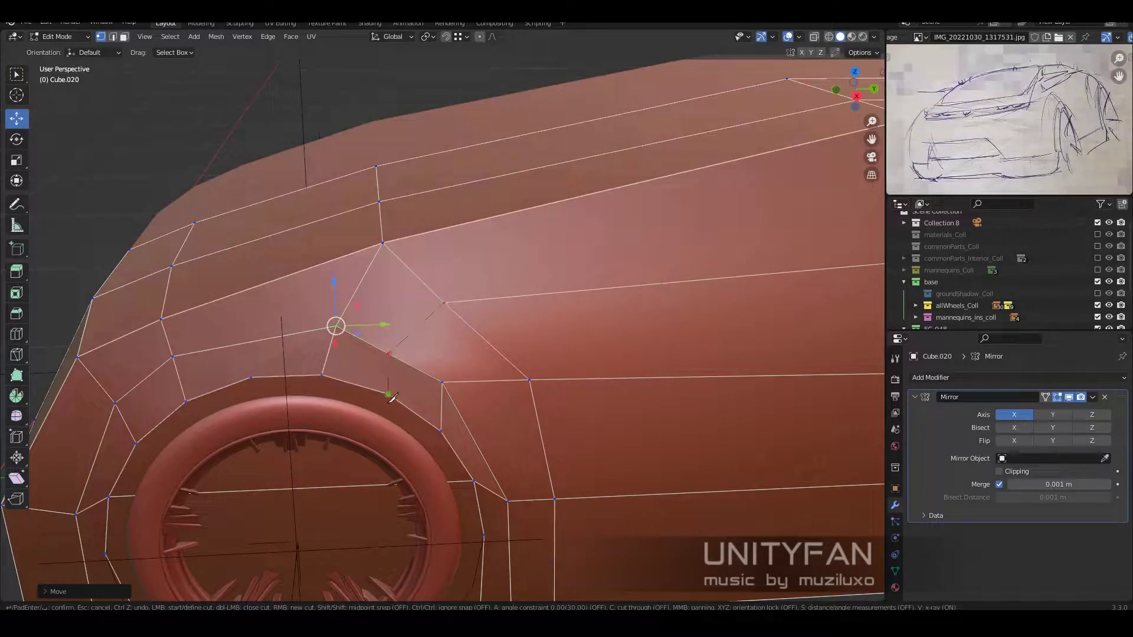
scroll(418, 345, down, 5)
middle_drag(418, 344, 449, 355)
scroll(448, 354, up, 5)
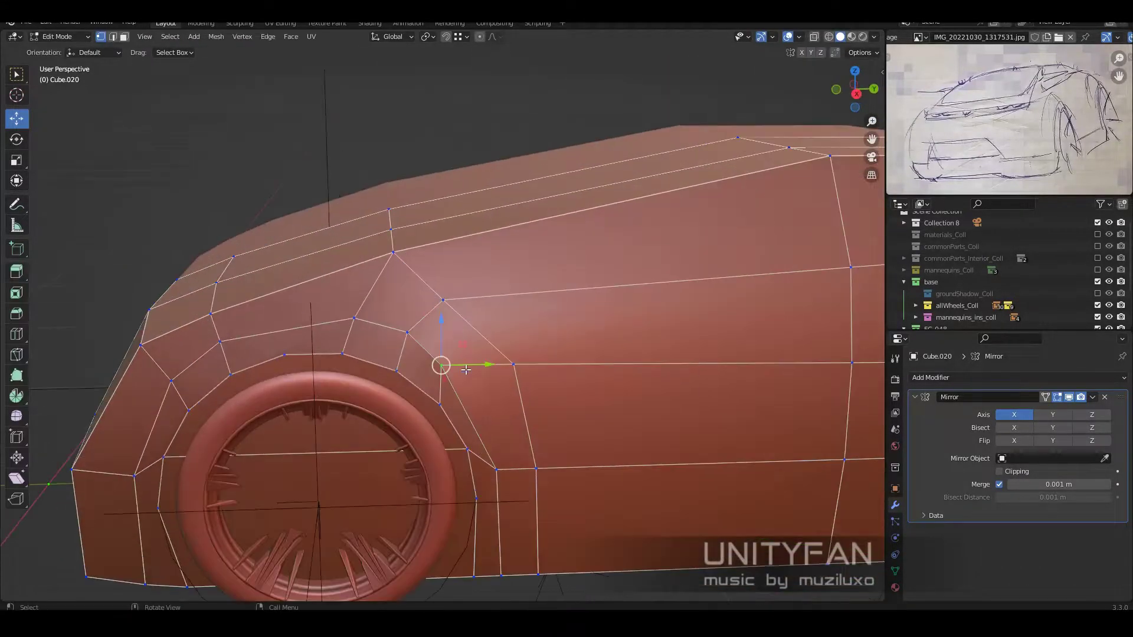
click(478, 382)
scroll(478, 383, down, 3)
scroll(413, 389, up, 6)
- Knife-cut another edge on the front arch
key(k)
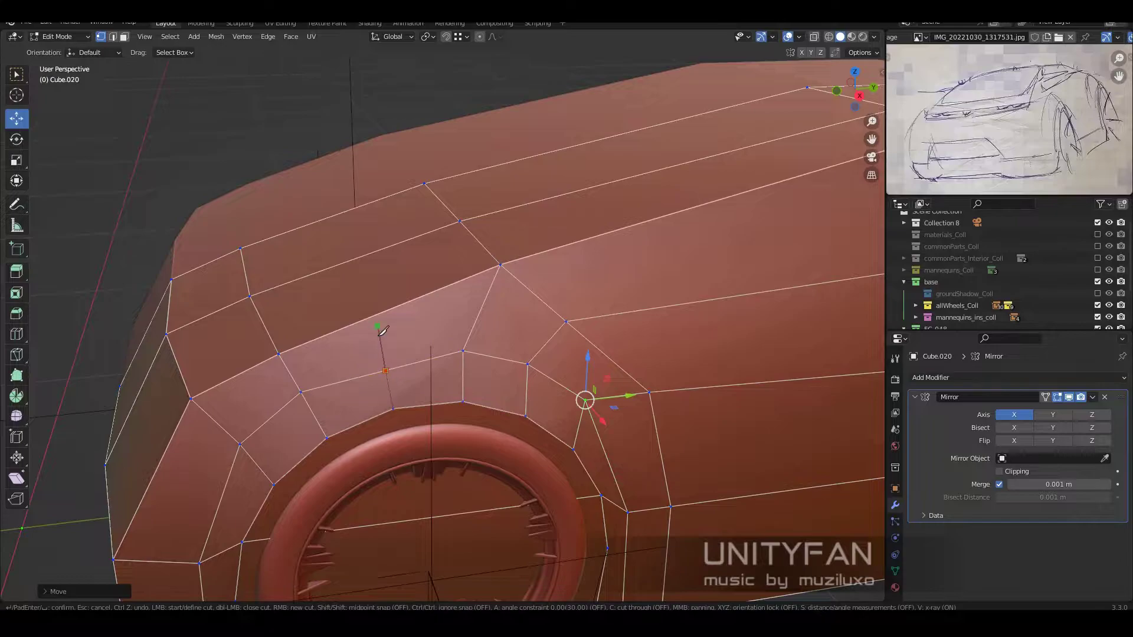
mouse_move(329, 223)
middle_down()
mouse_move(420, 305)
mouse_move(522, 242)
middle_up()
click(440, 335)
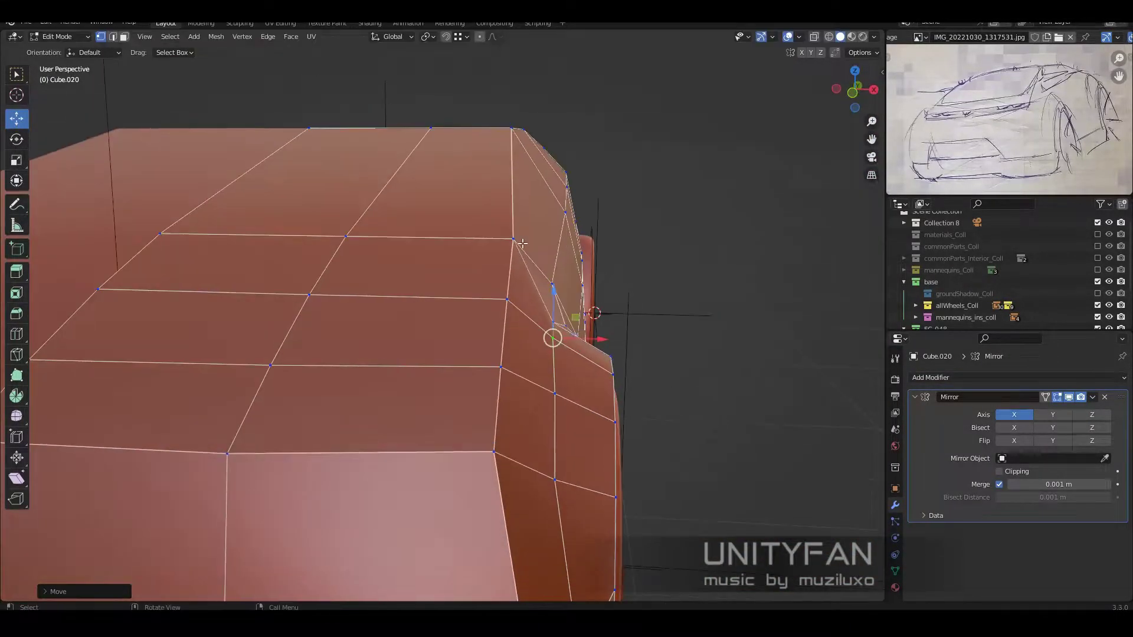
click(548, 243)
scroll(547, 354, down, 5)
mouse_move(548, 418)
middle_down()
mouse_move(456, 301)
mouse_move(520, 307)
middle_up()
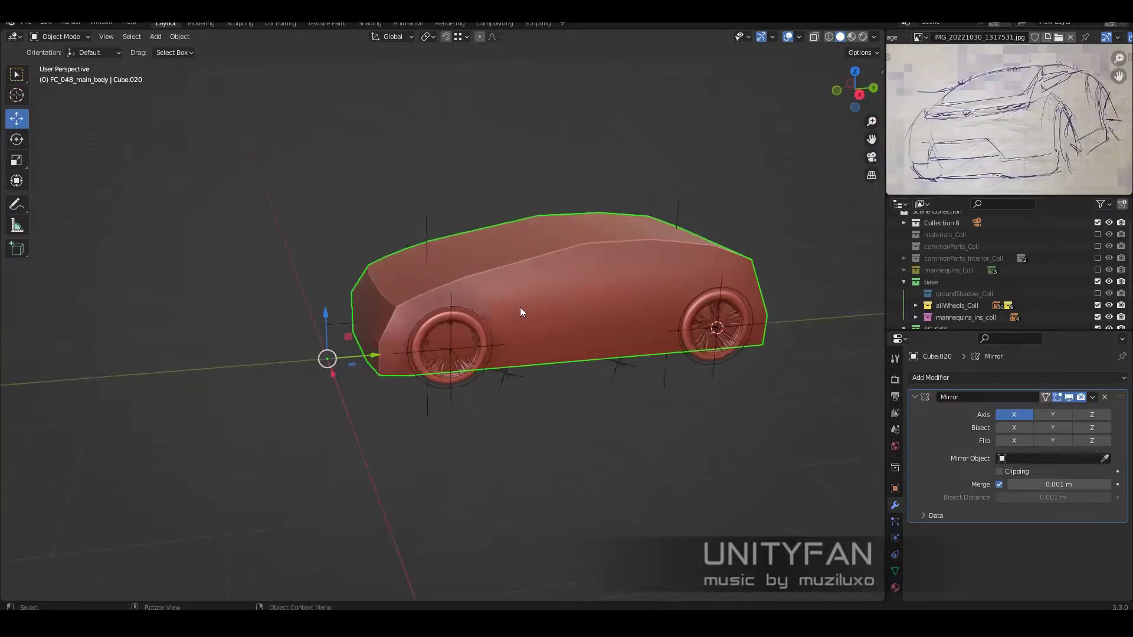
- Select a shortest path of edges along the body side and edge-slide it into place
scroll(388, 383, up, 6)
ctrl+click(349, 306)
mouse_move(388, 382)
middle_down()
mouse_move(348, 306)
mouse_move(319, 283)
middle_up()
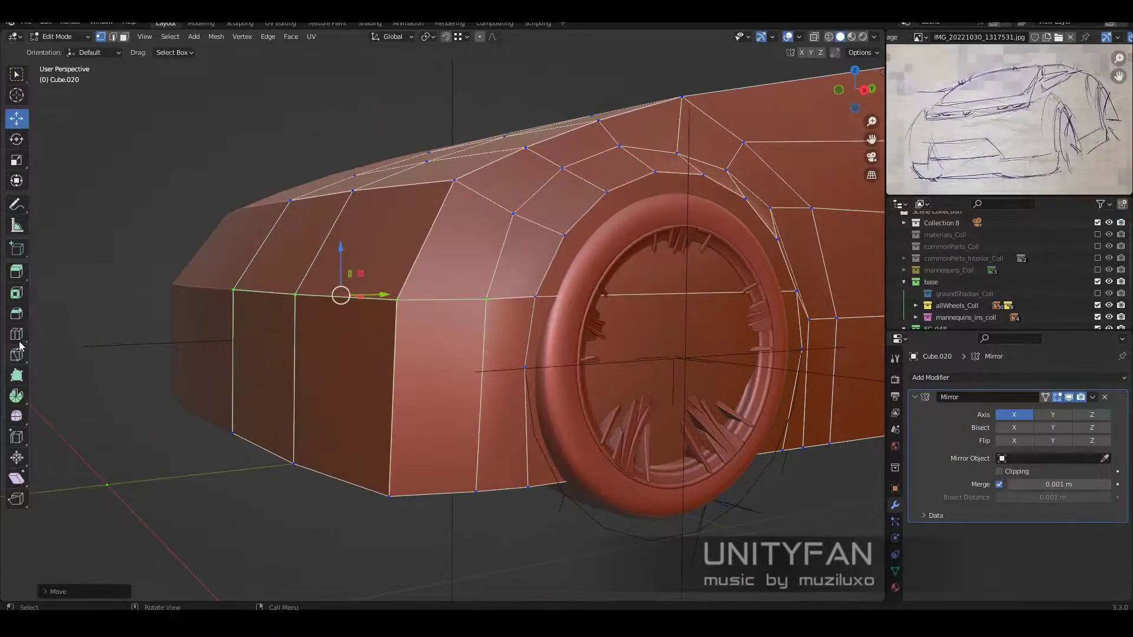
click(393, 369)
middle_drag(393, 369, 329, 354)
key(shift+space)
key(g)
drag(299, 330, 304, 336)
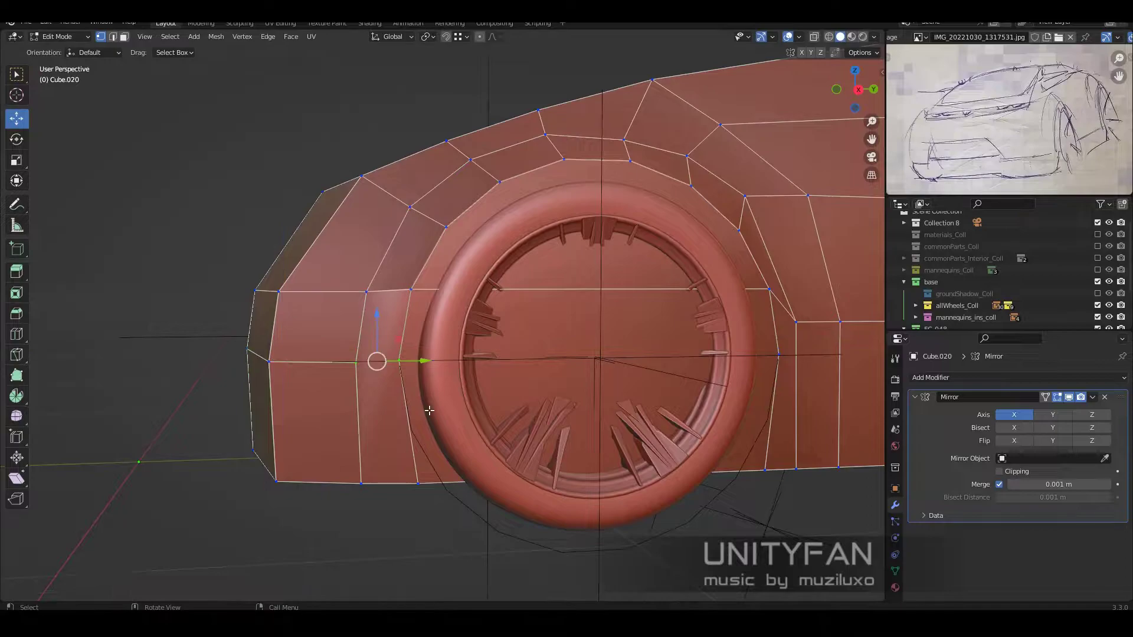
middle_drag(429, 410, 531, 354)
- Check the body in Object Mode and go back into Edit Mode
key(Tab)
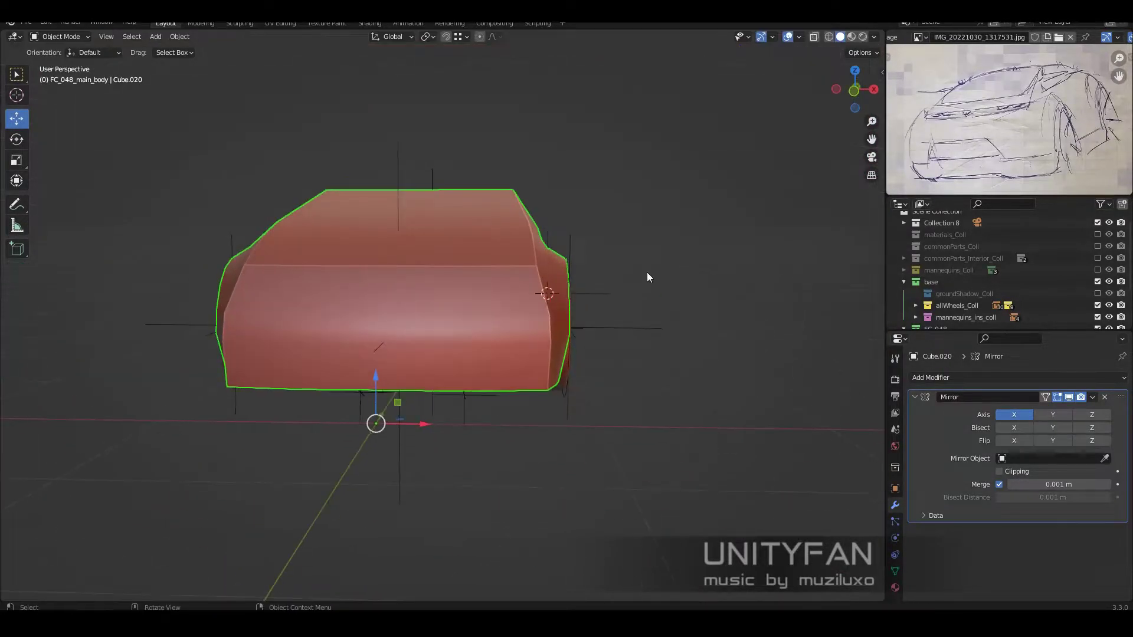
mouse_move(647, 277)
middle_down()
mouse_move(501, 291)
mouse_move(491, 328)
mouse_move(346, 349)
mouse_move(398, 339)
mouse_move(344, 321)
middle_up()
key(Tab)
scroll(344, 322, up, 2)
click(511, 259)
- Move the rear side edges around the rear wheel and snap to right orthographic view
mouse_move(512, 259)
middle_down()
mouse_move(703, 254)
mouse_move(615, 286)
mouse_move(682, 327)
middle_up()
scroll(682, 328, up, 2)
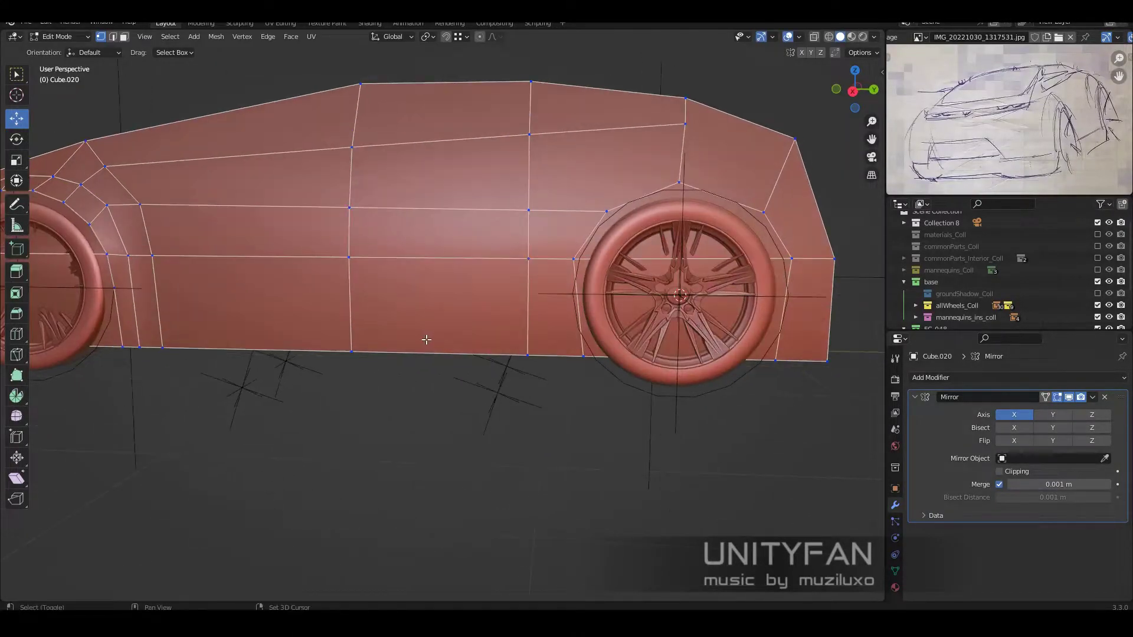
shift+middle_drag(423, 331, 524, 347)
mouse_move(719, 315)
shift+middle_down()
mouse_move(407, 318)
mouse_move(448, 336)
mouse_move(412, 329)
shift+middle_up()
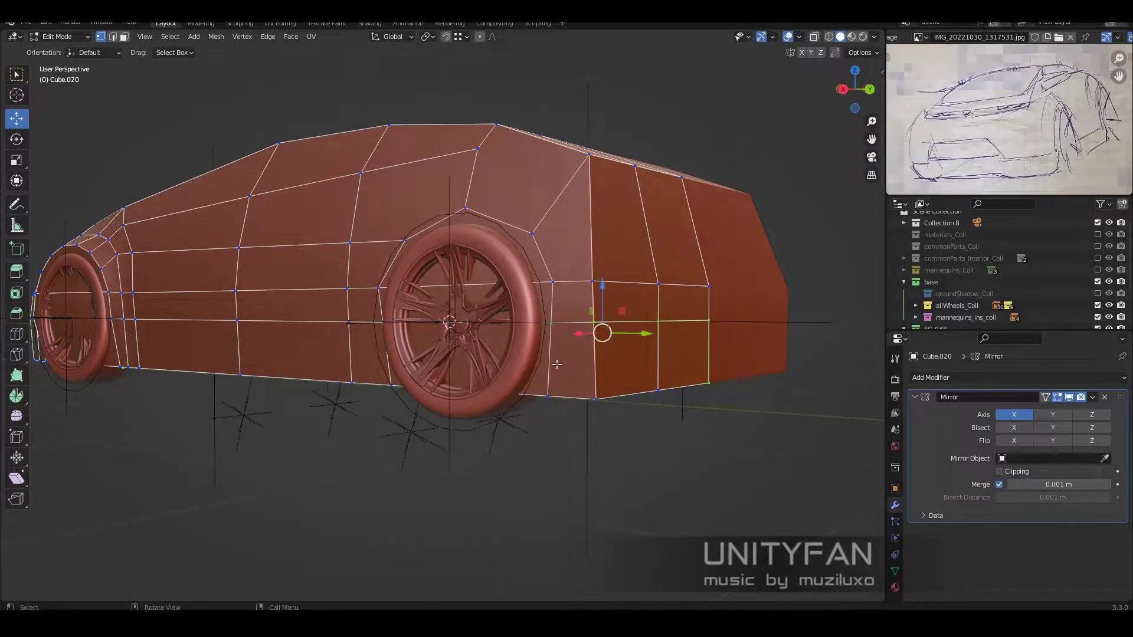
middle_drag(556, 364, 520, 349)
drag(367, 329, 372, 329)
key(KP_3)
- Knife-cut a second concentric ring of edges around the rear wheel arch
scroll(490, 343, up, 3)
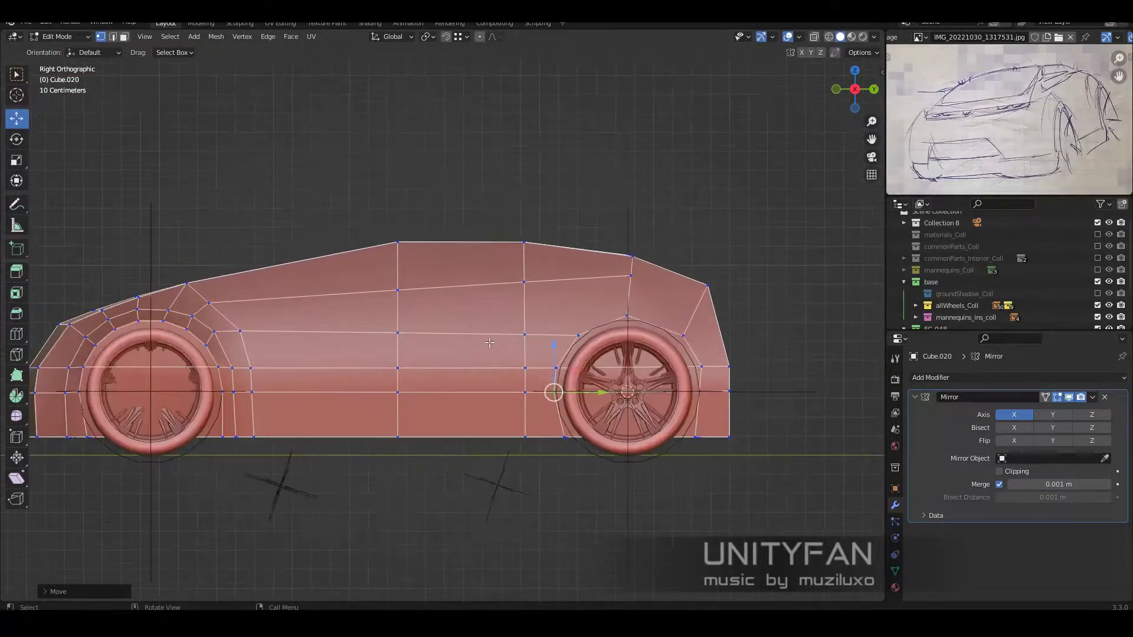
scroll(489, 343, up, 3)
shift+middle_drag(536, 377, 467, 423)
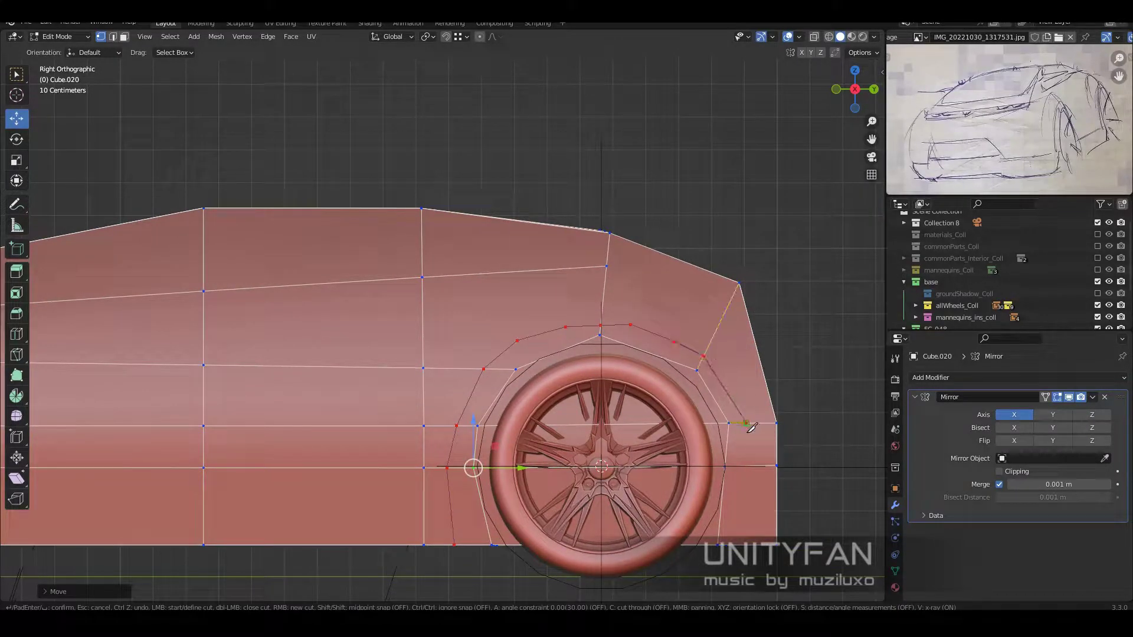
middle_drag(467, 455, 404, 396)
key(k)
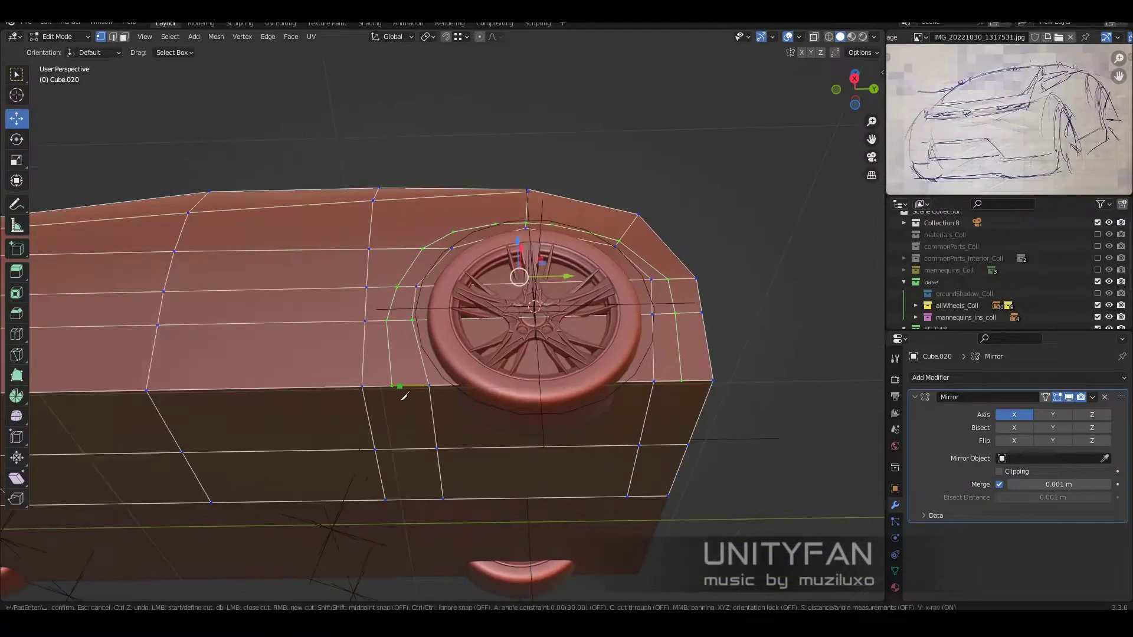
key(Return)
- Select an arch vertex and move it to follow the wheel curve
middle_drag(414, 501, 534, 474)
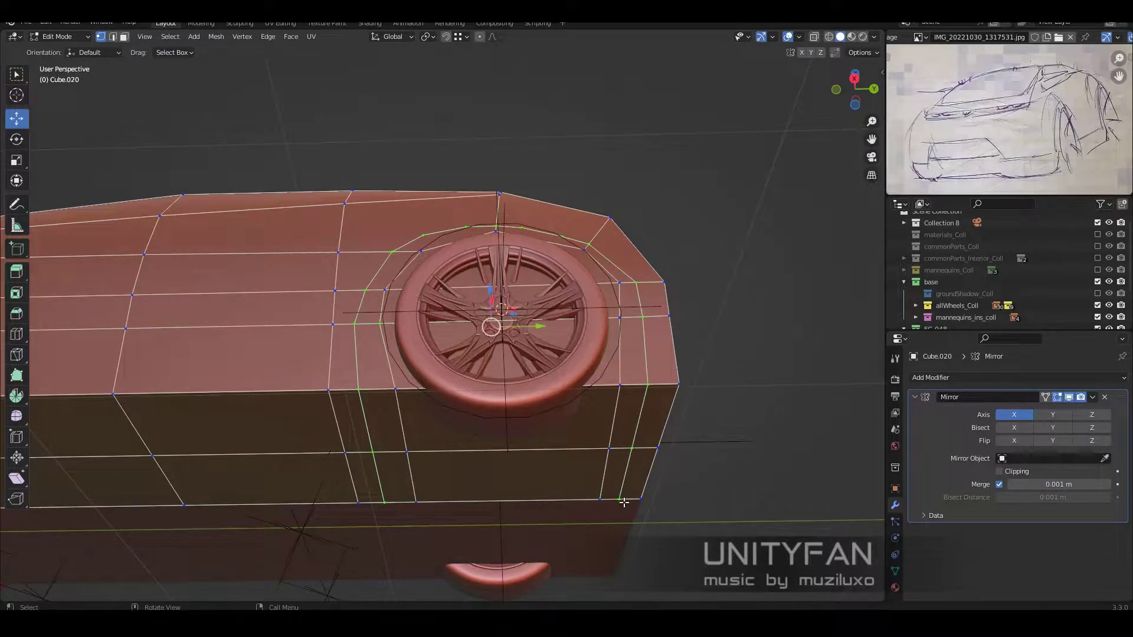
mouse_move(624, 503)
middle_down()
mouse_move(539, 393)
mouse_move(536, 337)
middle_up()
click(380, 480)
scroll(380, 480, up, 2)
key(g)
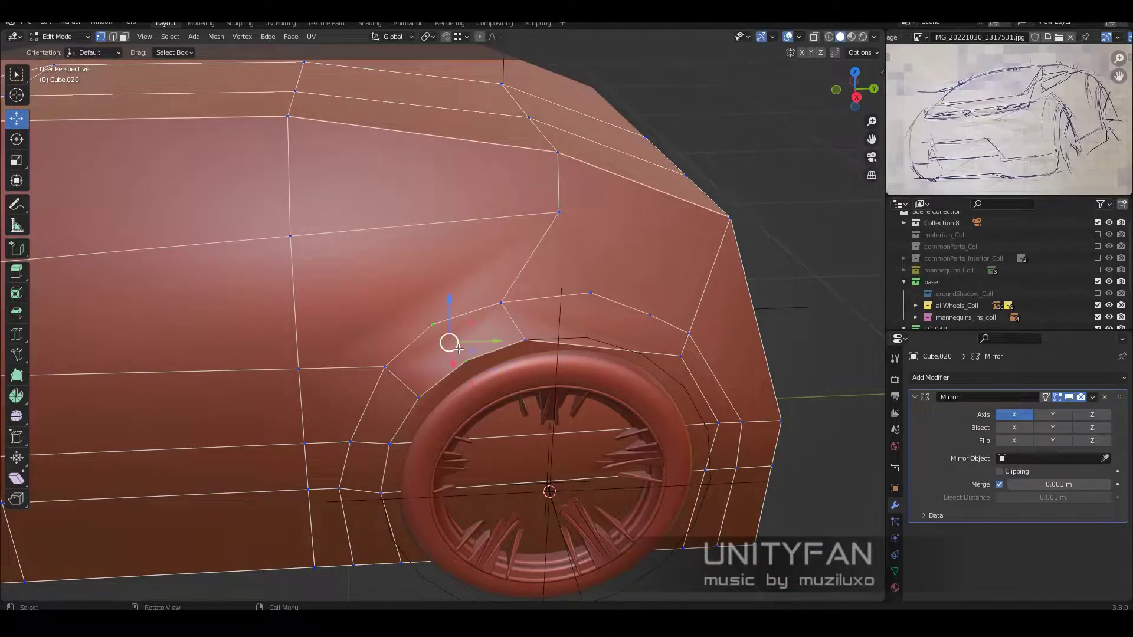
mouse_move(459, 349)
middle_down()
mouse_move(622, 337)
mouse_move(580, 344)
mouse_move(586, 372)
middle_up()
- Confirm the wheel-arch vertex move and orbit to a front-corner view of the body
click(577, 416)
middle_drag(578, 417, 413, 331)
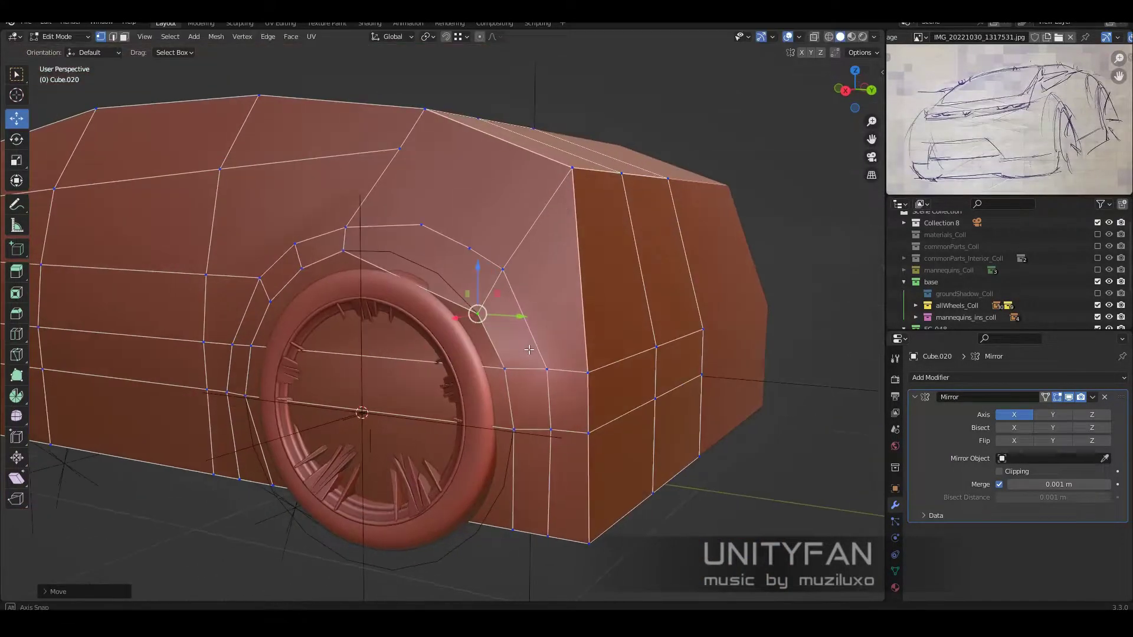
scroll(410, 325, up, 3)
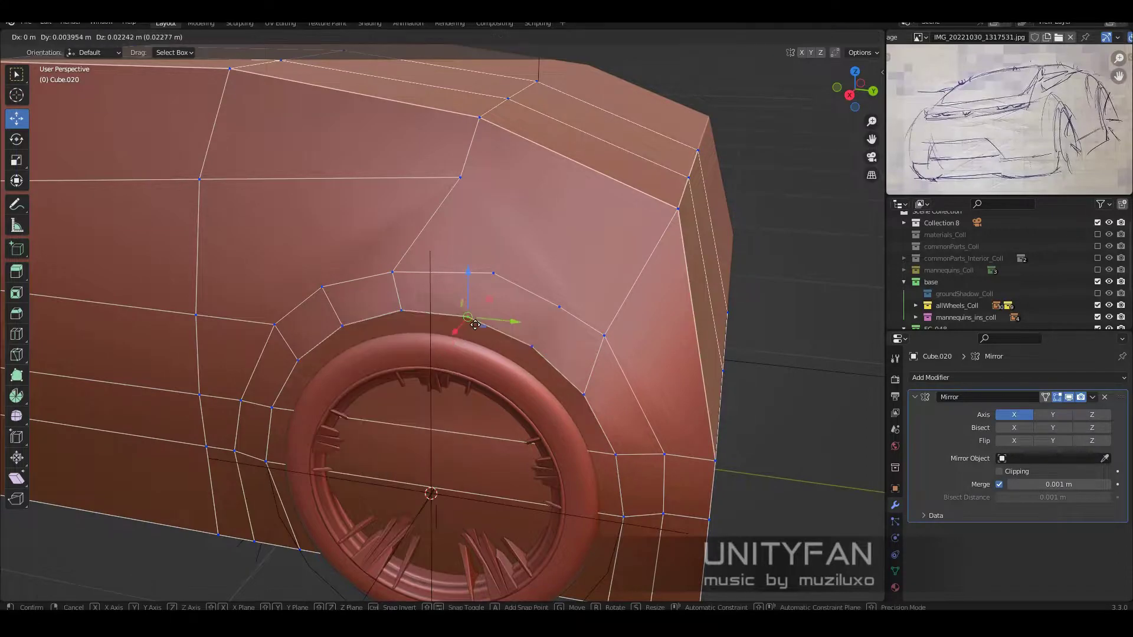
scroll(534, 336, down, 3)
scroll(590, 354, down, 3)
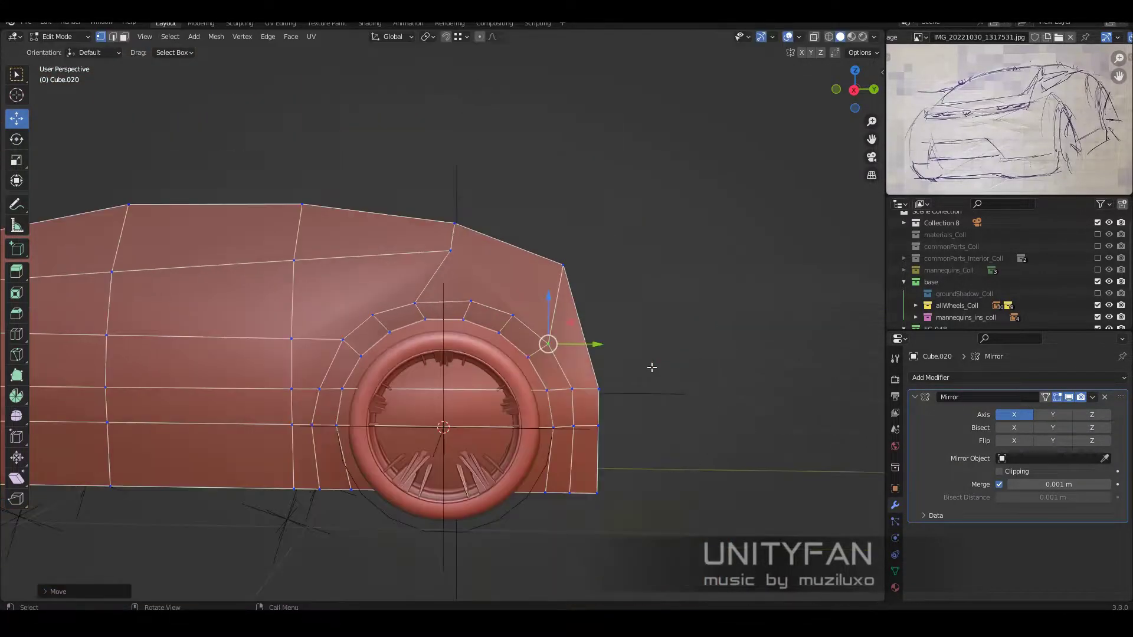
mouse_move(653, 368)
middle_down()
mouse_move(531, 405)
mouse_move(472, 401)
mouse_move(555, 337)
middle_up()
scroll(472, 384, up, 3)
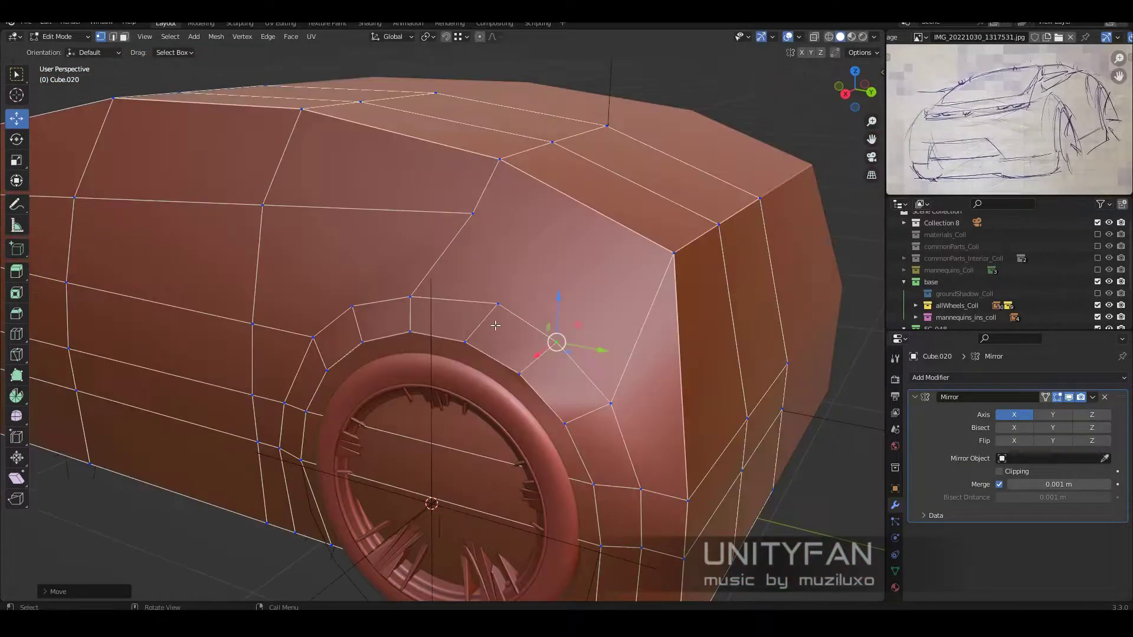
scroll(448, 331, up, 4)
- Move the selected front-corner vertices along X
drag(402, 328, 410, 337)
click(409, 337)
middle_drag(410, 337, 472, 354)
scroll(472, 354, down, 5)
scroll(535, 386, up, 4)
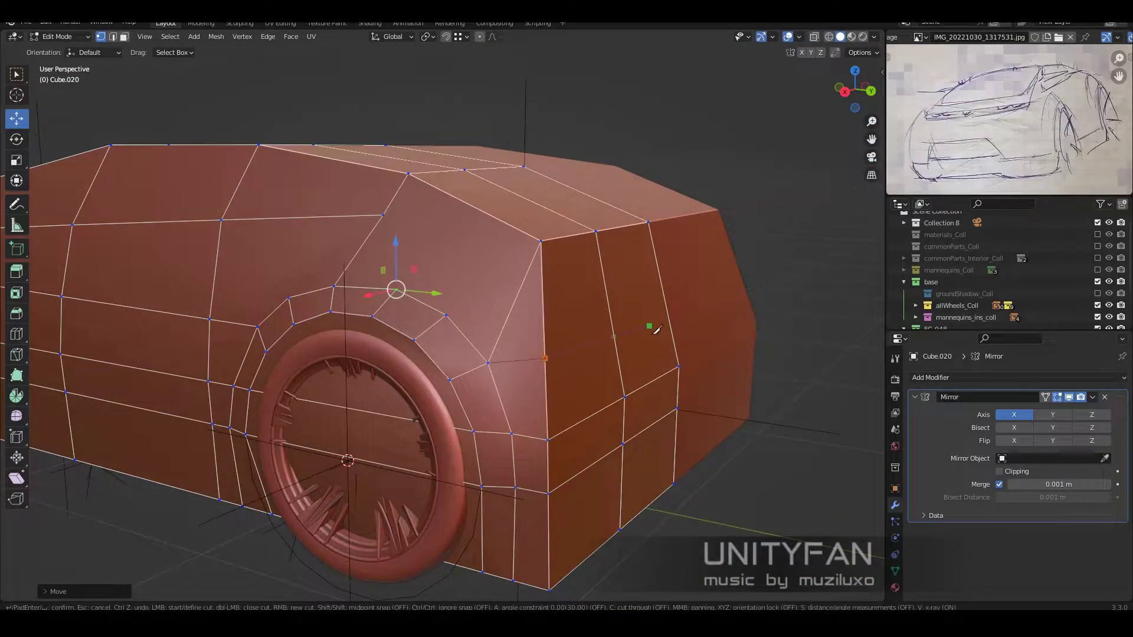
middle_drag(664, 320, 530, 359)
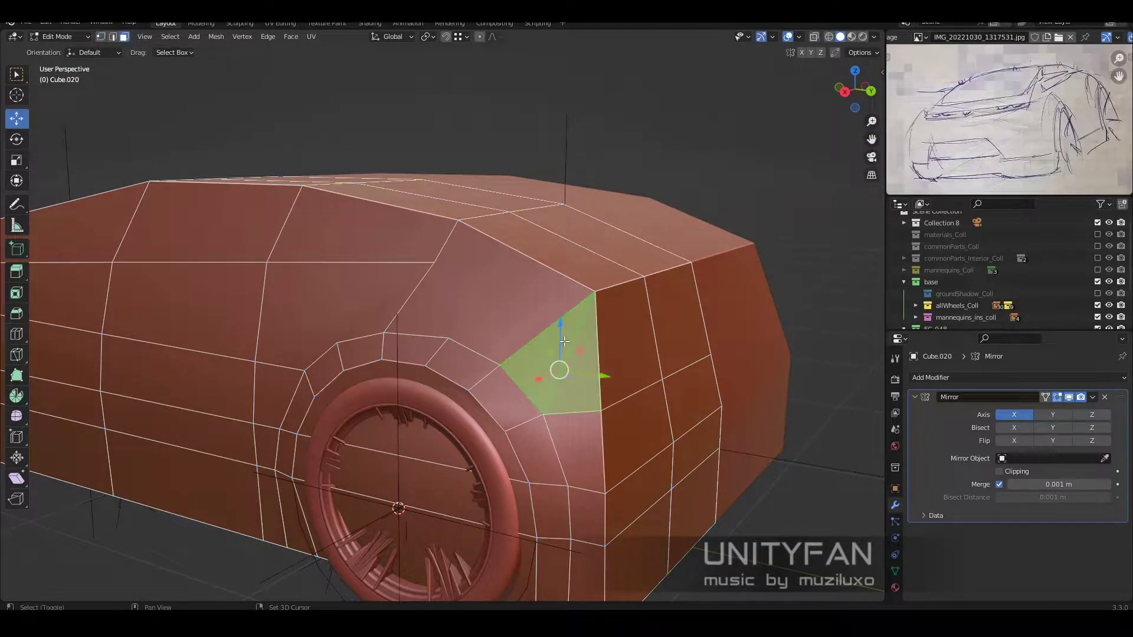
- Switch to vertex selection and check the reshaped body in object mode
key(1)
scroll(650, 266, down, 3)
middle_drag(726, 167, 779, 313)
scroll(779, 313, down, 4)
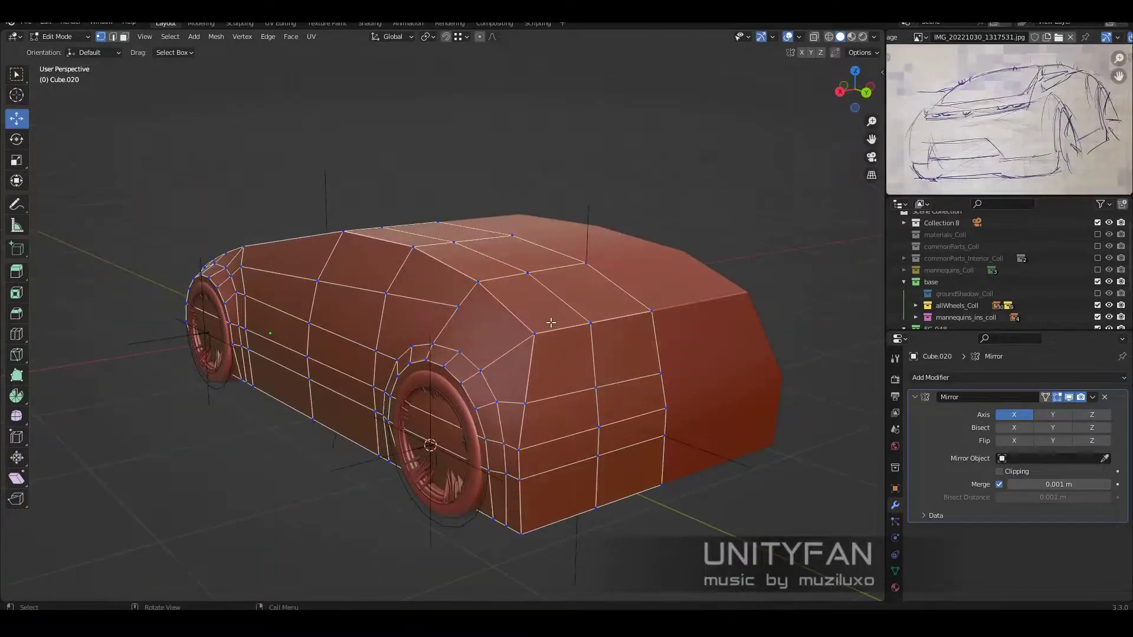
mouse_move(649, 343)
middle_down()
mouse_move(547, 361)
mouse_move(532, 409)
middle_up()
middle_drag(481, 443, 614, 458)
key(Tab)
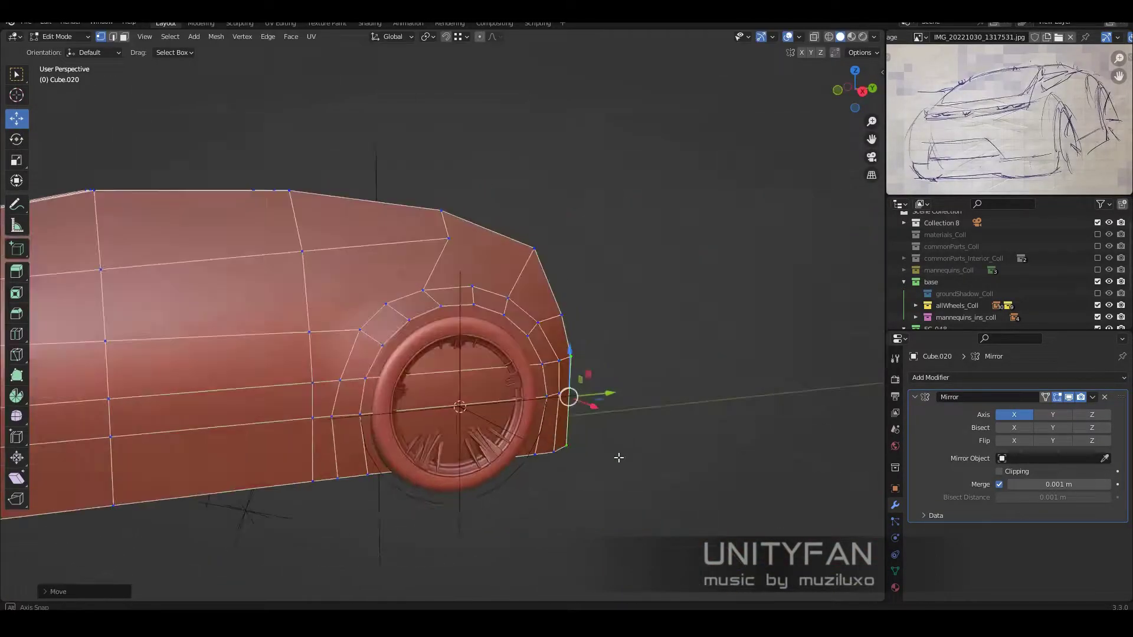
scroll(544, 446, up, 3)
key(Tab)
scroll(588, 403, up, 4)
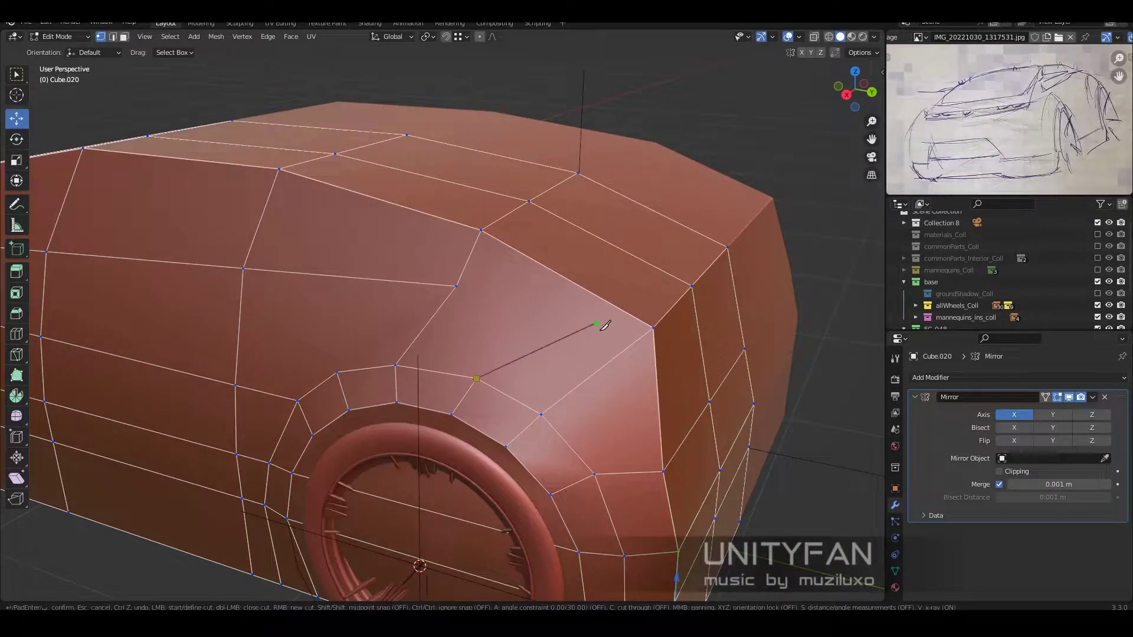
middle_drag(669, 305, 692, 283)
- Move a selected arch vertex with G and review the body shape
key(g)
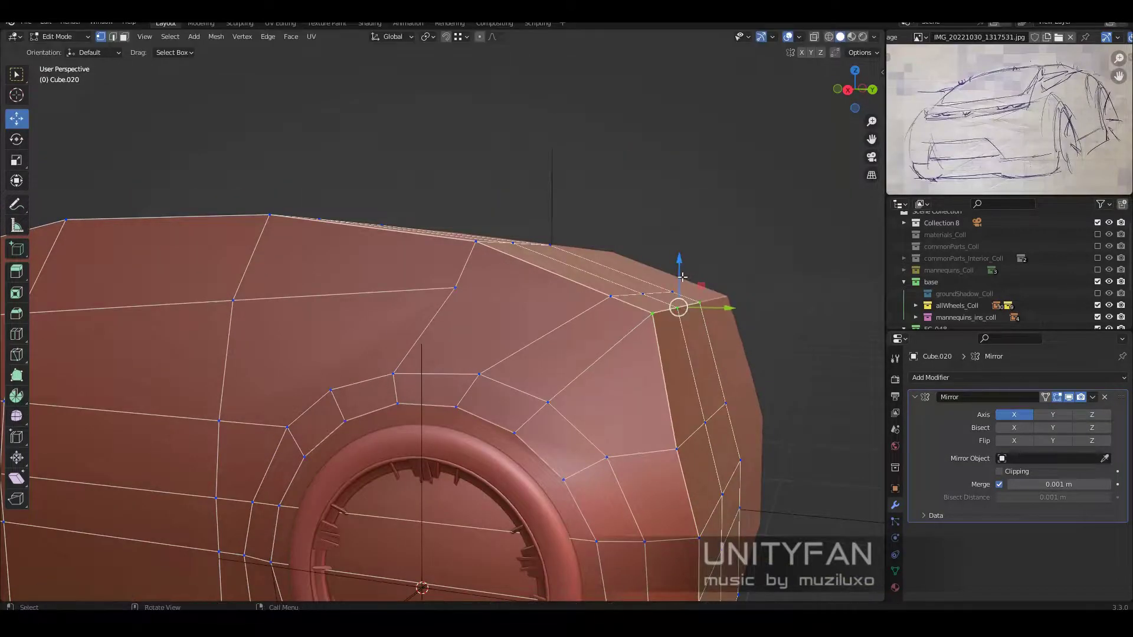
key(Tab)
scroll(683, 276, down, 5)
middle_drag(431, 370, 703, 350)
key(Tab)
- Move the body's bottom edge loop in right side orthographic view
key(KP_3)
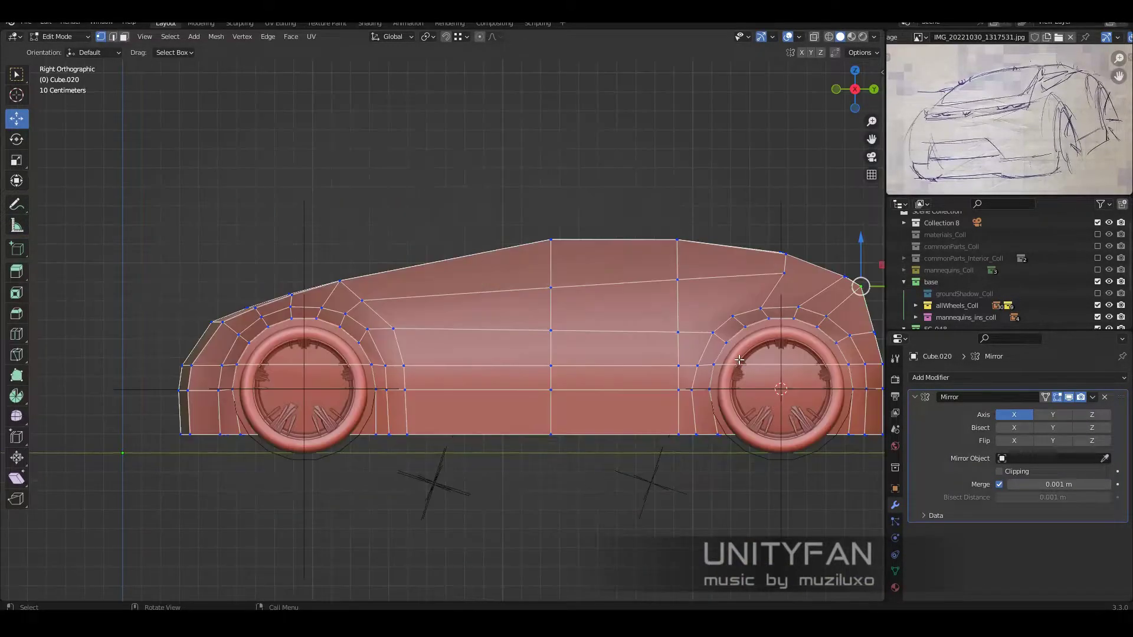
middle_drag(757, 478, 676, 467)
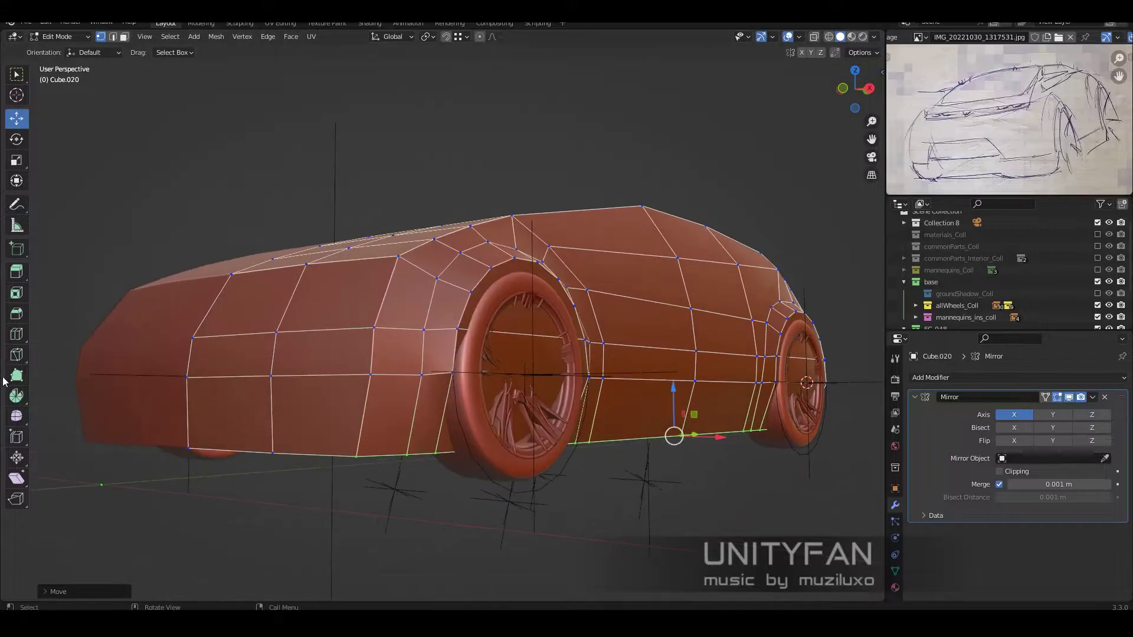
middle_drag(570, 427, 52, 123)
middle_drag(260, 438, 413, 413)
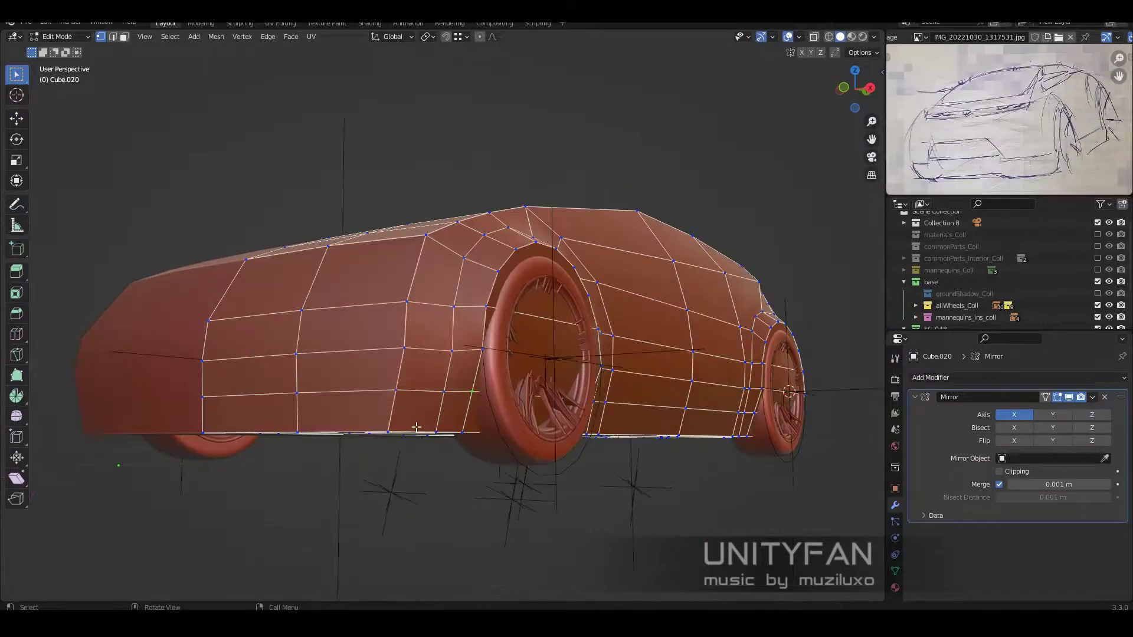
- Box-select the side vertices in front orthographic view with X-ray on
key(KP_1)
key(alt+z)
scroll(649, 413, up, 3)
drag(738, 487, 647, 465)
key(alt+z)
scroll(725, 458, down, 3)
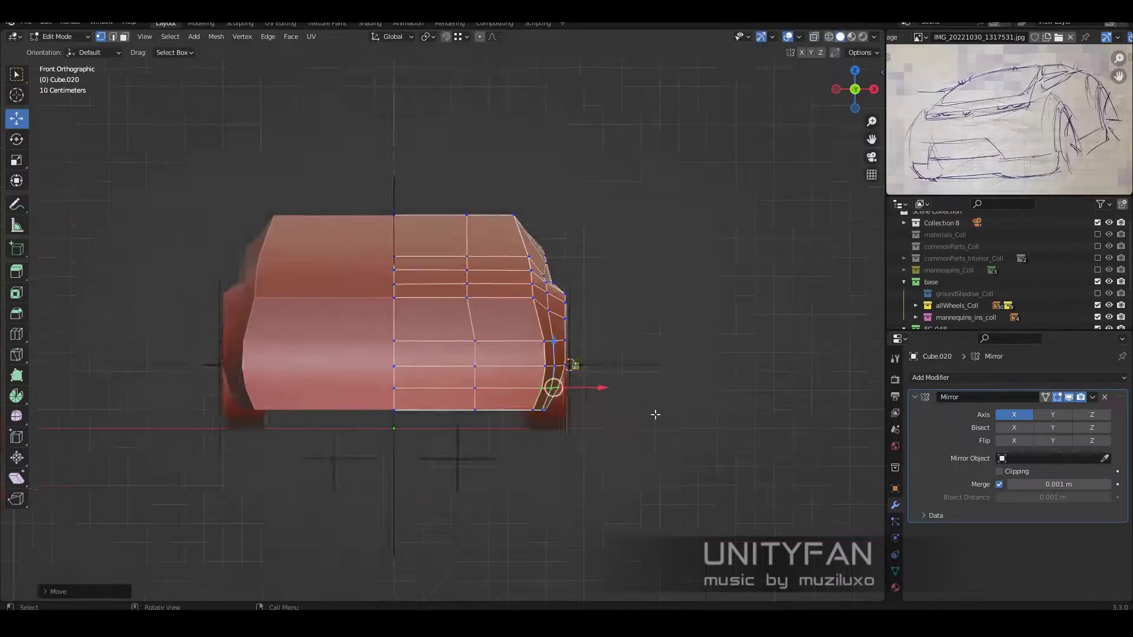
- Review the car body in object mode and return to Edit Mode
key(Tab)
mouse_move(653, 413)
middle_down()
mouse_move(570, 433)
mouse_move(575, 453)
middle_up()
key(Tab)
middle_drag(608, 410, 448, 384)
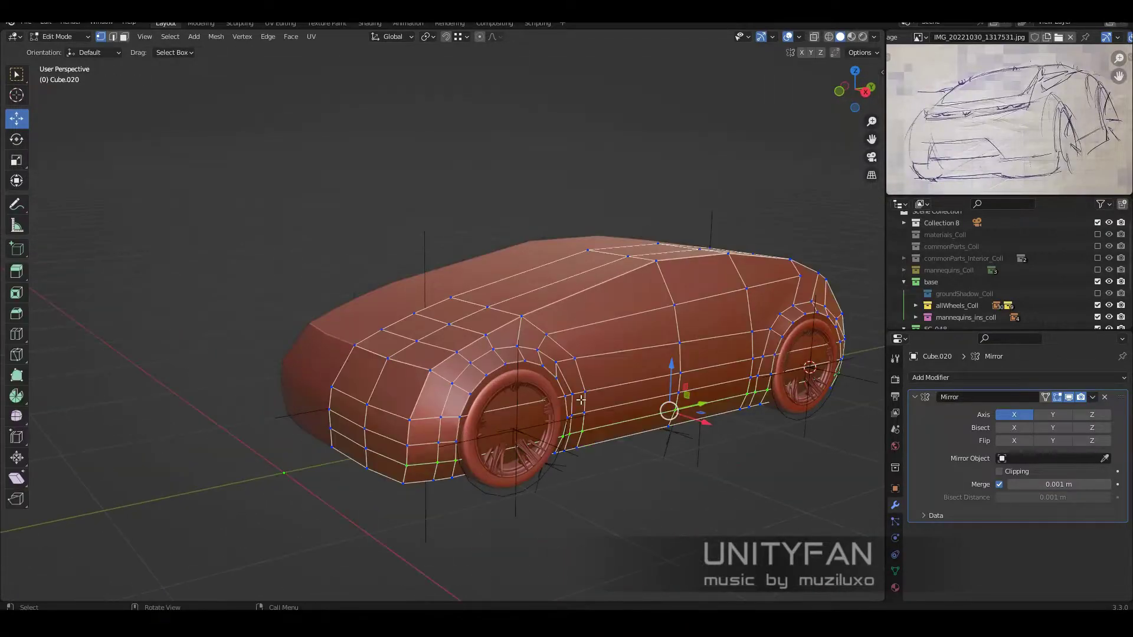
scroll(448, 384, up, 3)
- With the Move tool, select the bottom front corner vertex and edge path, then review the shape
click(16, 118)
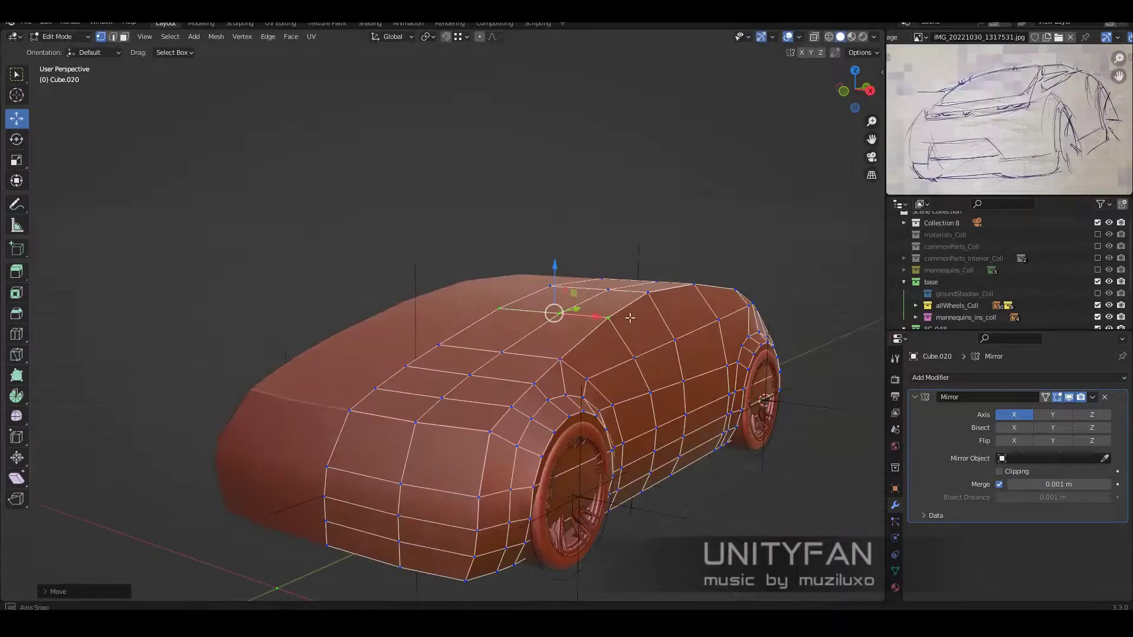
middle_drag(577, 324, 503, 441)
ctrl+click(502, 440)
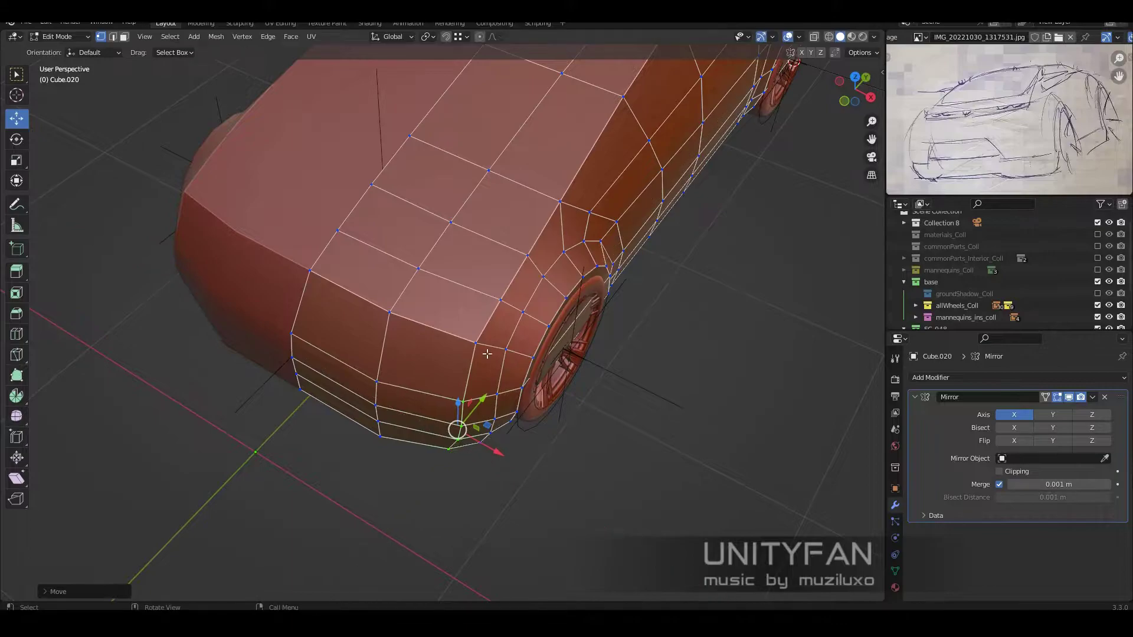
ctrl+click(499, 384)
mouse_move(487, 354)
middle_down()
mouse_move(499, 384)
mouse_move(460, 416)
mouse_move(531, 407)
mouse_move(655, 420)
mouse_move(655, 367)
middle_up()
scroll(492, 399, down, 3)
key(Tab)
key(Tab)
scroll(610, 408, up, 3)
key(Tab)
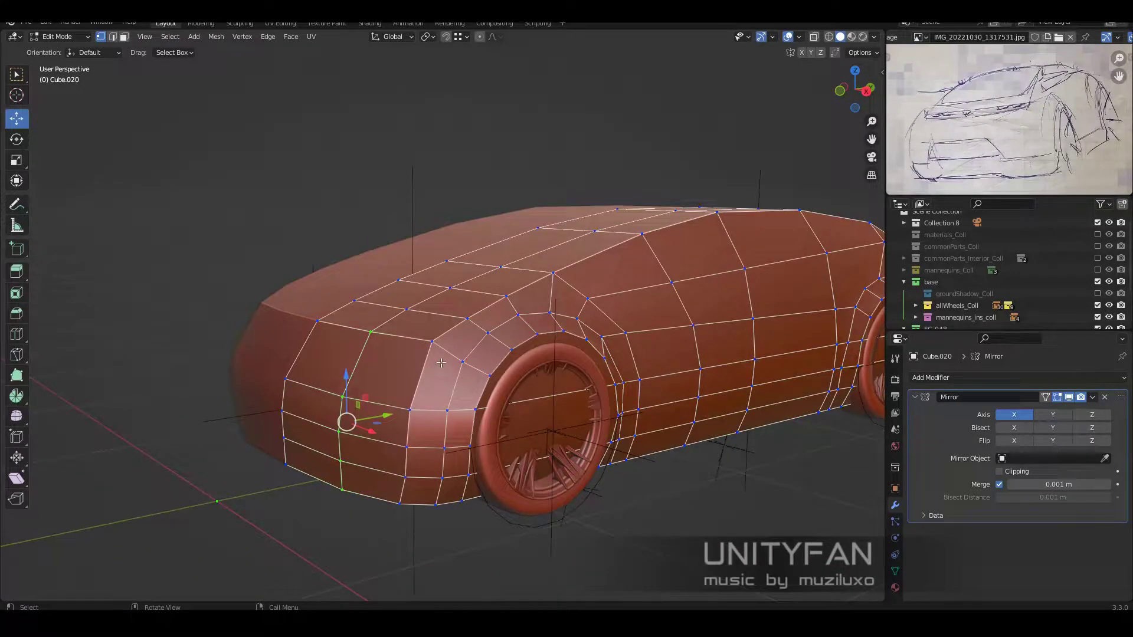
key(Tab)
scroll(441, 363, down, 3)
- Scale the front wheel circle in right side orthographic view
click(547, 408)
key(KP_3)
scroll(607, 465, up, 4)
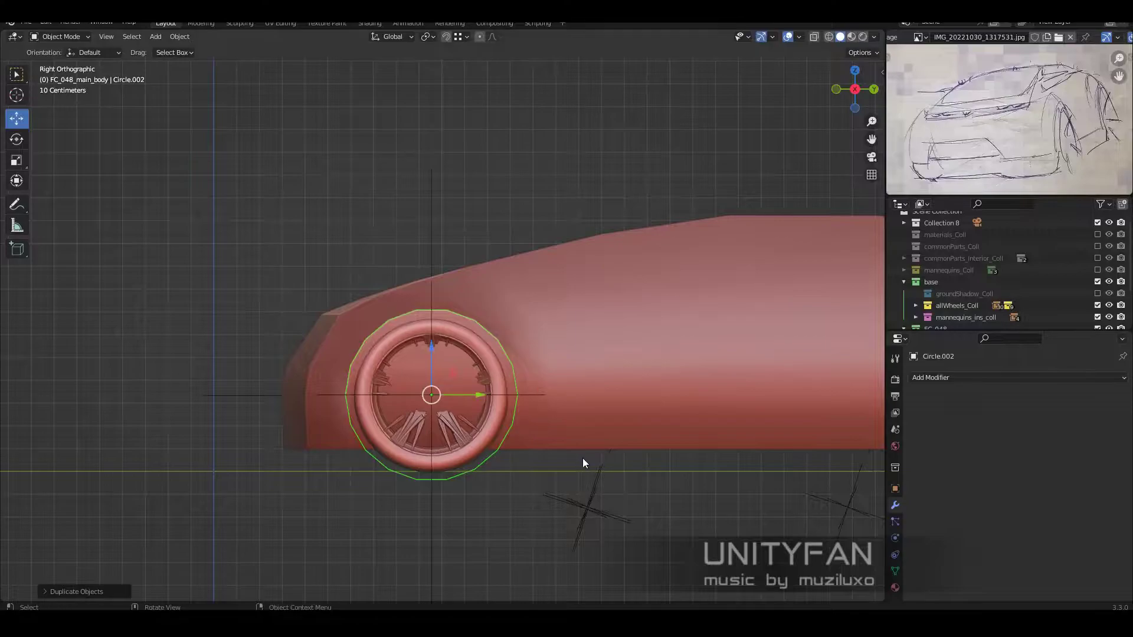
click(614, 464)
middle_drag(614, 464, 622, 458)
scroll(623, 458, down, 3)
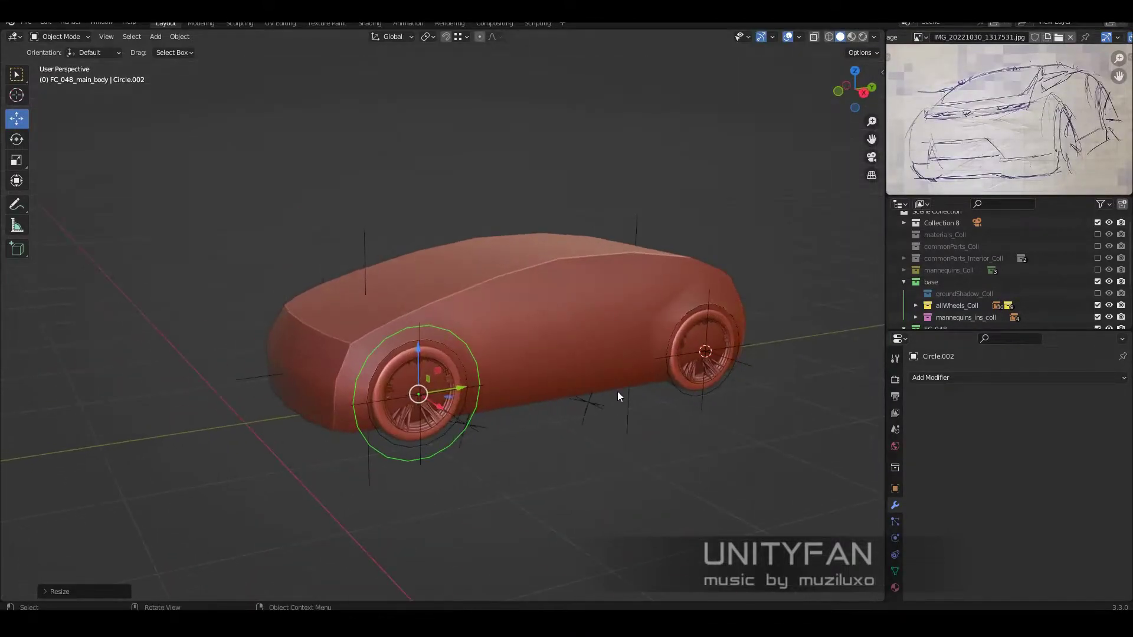
- Select the front wheel circle and check its placement in front orthographic view
click(617, 391)
click(451, 448)
right_click(525, 396)
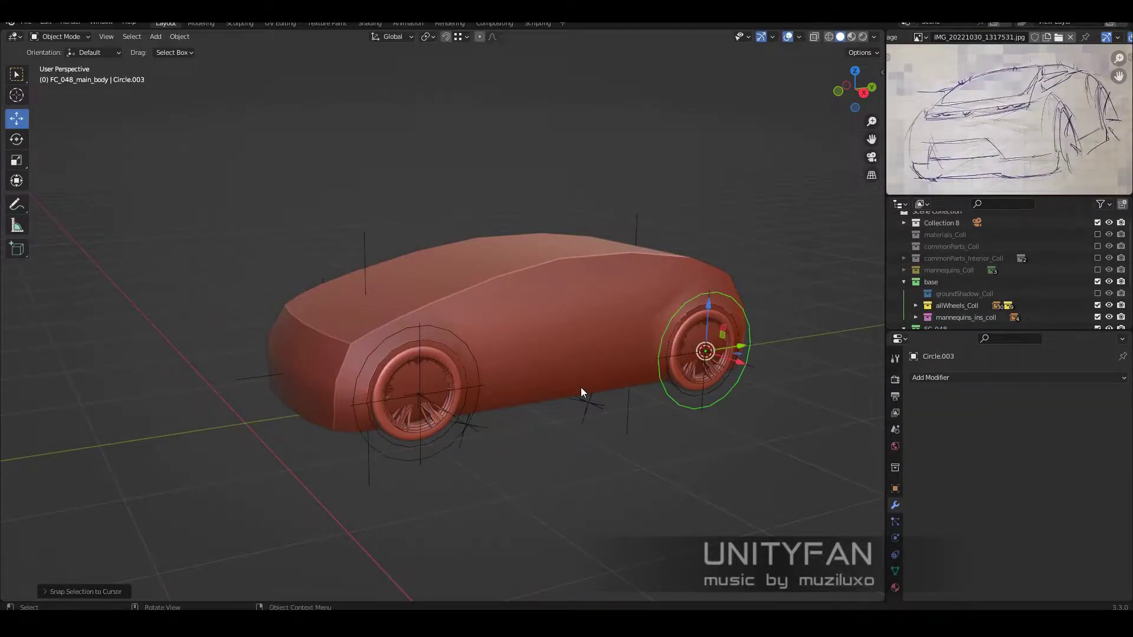
middle_drag(581, 387, 497, 445)
click(497, 445)
key(KP_1)
scroll(497, 444, up, 3)
middle_drag(625, 414, 653, 424)
key(KP_1)
mouse_move(750, 328)
middle_down()
mouse_move(729, 347)
mouse_move(721, 334)
mouse_move(716, 392)
middle_up()
scroll(649, 407, up, 3)
- Snap another guide circle to the 3D cursor and move it to the body's side
click(597, 426)
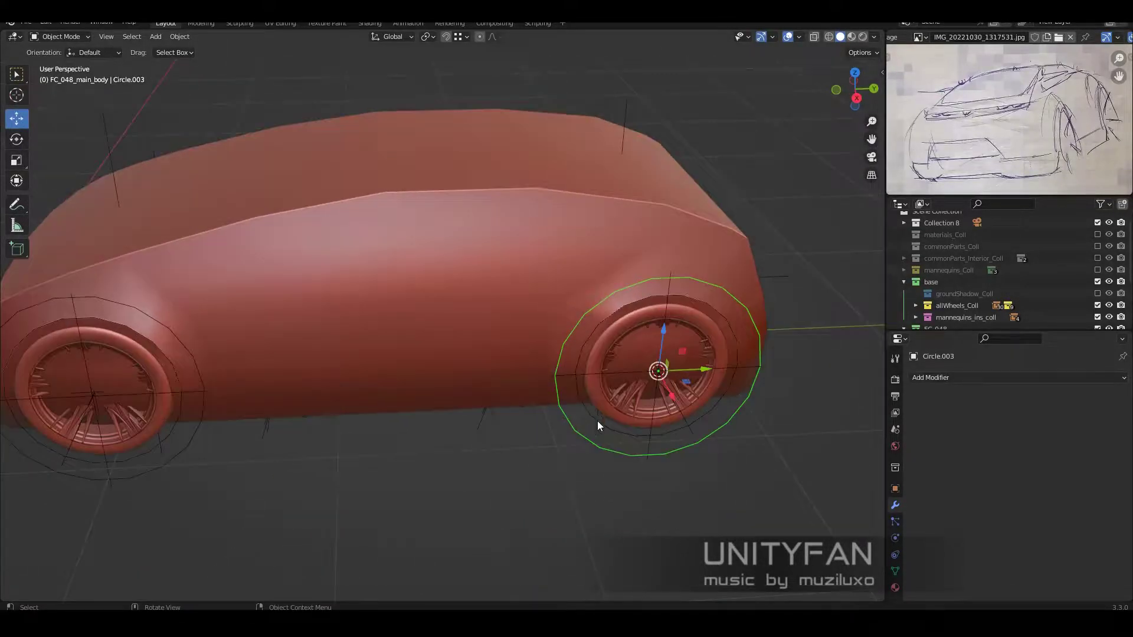
click(622, 447)
key(shift+s)
middle_drag(641, 476, 632, 414)
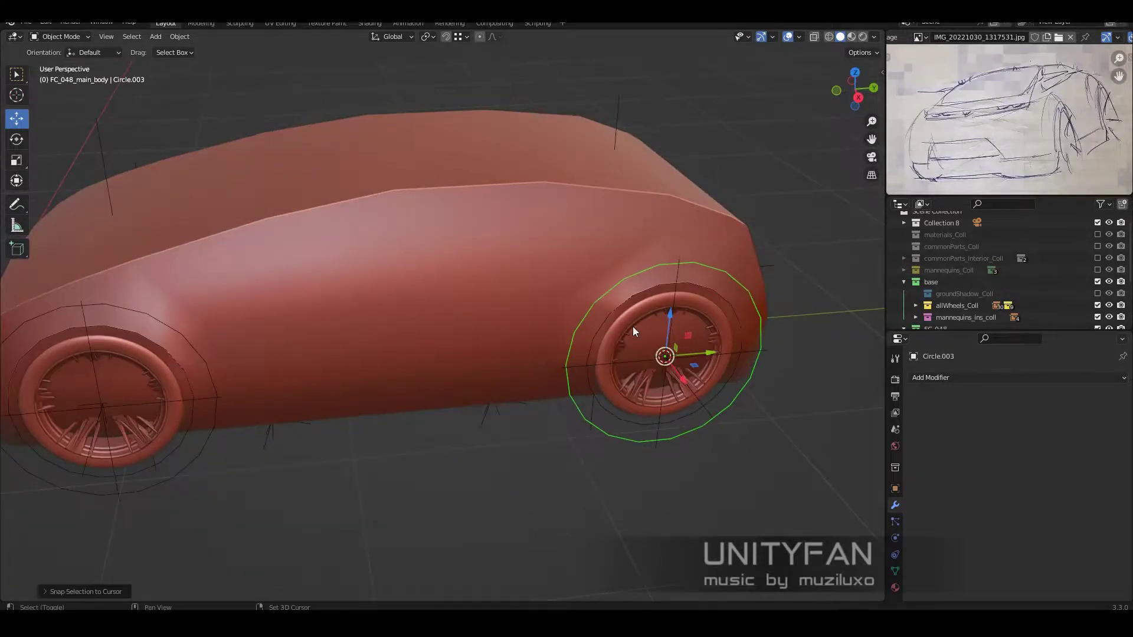
middle_drag(633, 330, 473, 489)
key(KP_1)
scroll(529, 448, up, 3)
click(681, 358)
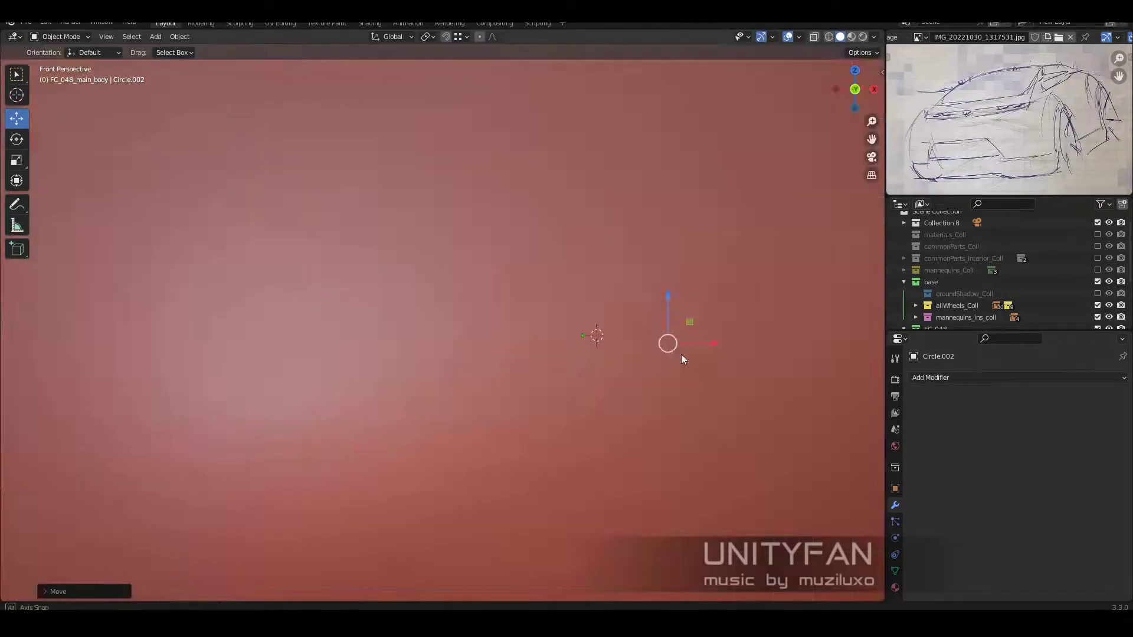
scroll(681, 359, down, 5)
- Select the remaining wheel guide circle in Top Orthographic view
mouse_move(655, 367)
middle_down()
mouse_move(620, 307)
mouse_move(416, 465)
middle_up()
key(KP_7)
scroll(608, 424, up, 5)
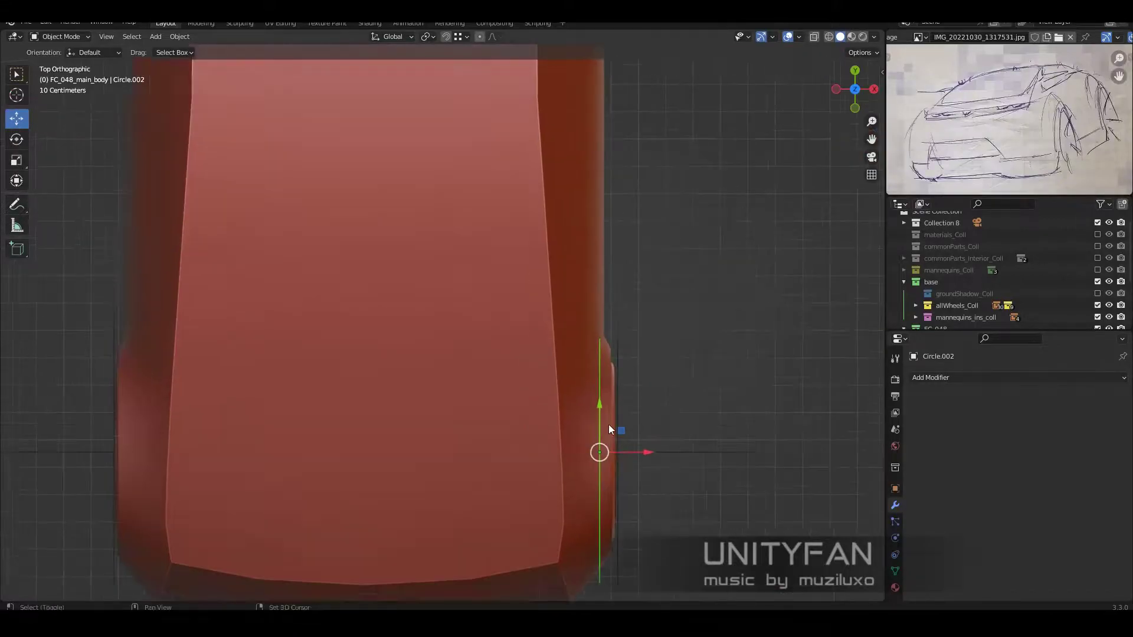
click(609, 429)
scroll(650, 384, down, 4)
scroll(501, 179, up, 4)
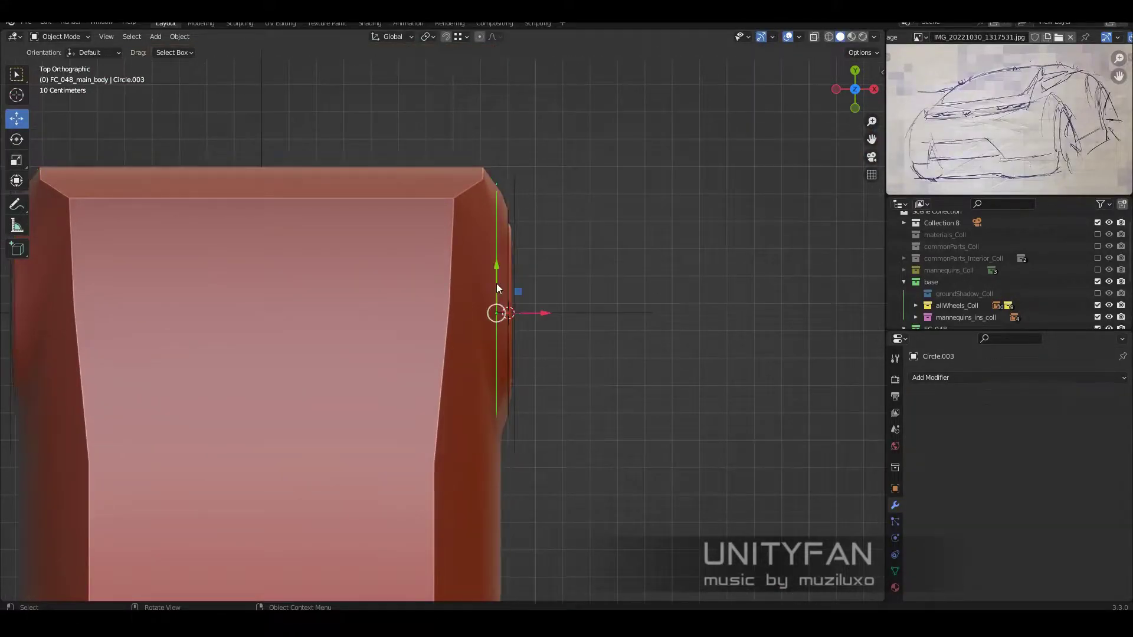
- Select the car body and enter Edit Mode in right side view
scroll(617, 378, down, 5)
middle_drag(616, 378, 476, 241)
click(476, 240)
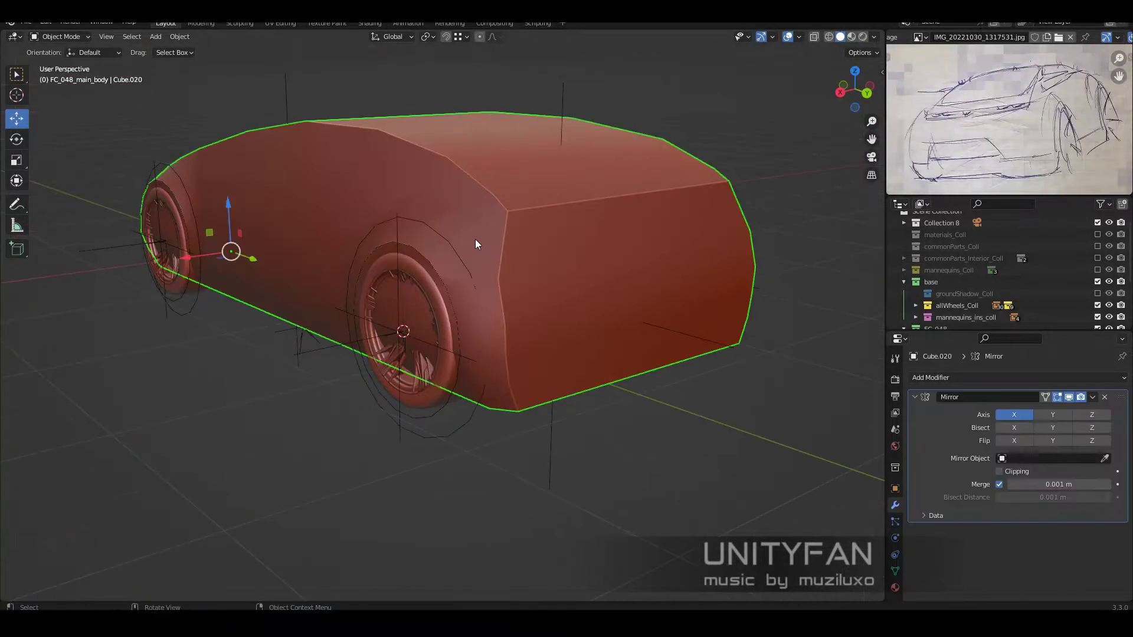
key(Tab)
scroll(486, 321, up, 4)
scroll(486, 321, up, 3)
key(KP_3)
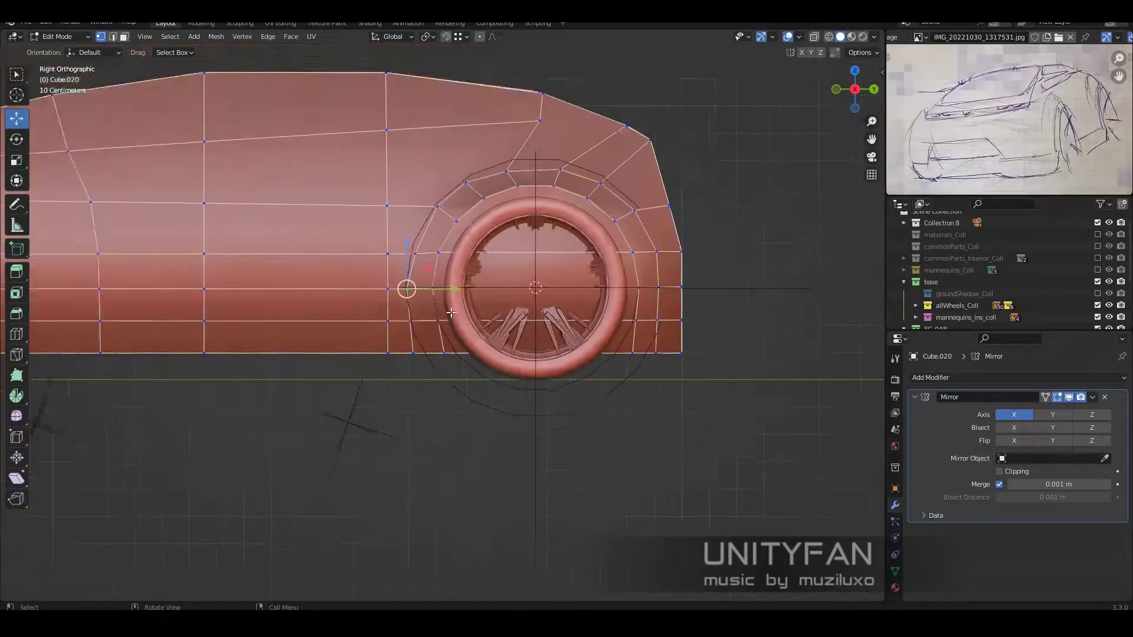
scroll(550, 418, up, 3)
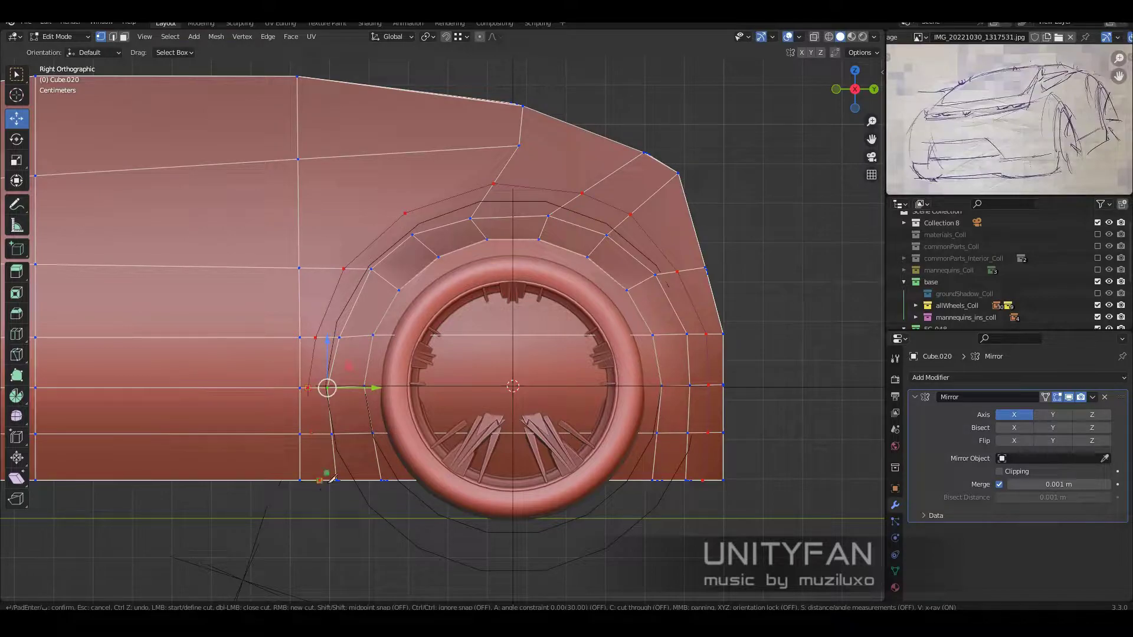
- Knife-cut edges around the wheel arch and review the result in object mode
scroll(421, 227, down, 3)
middle_drag(423, 264, 392, 293)
scroll(393, 293, up, 3)
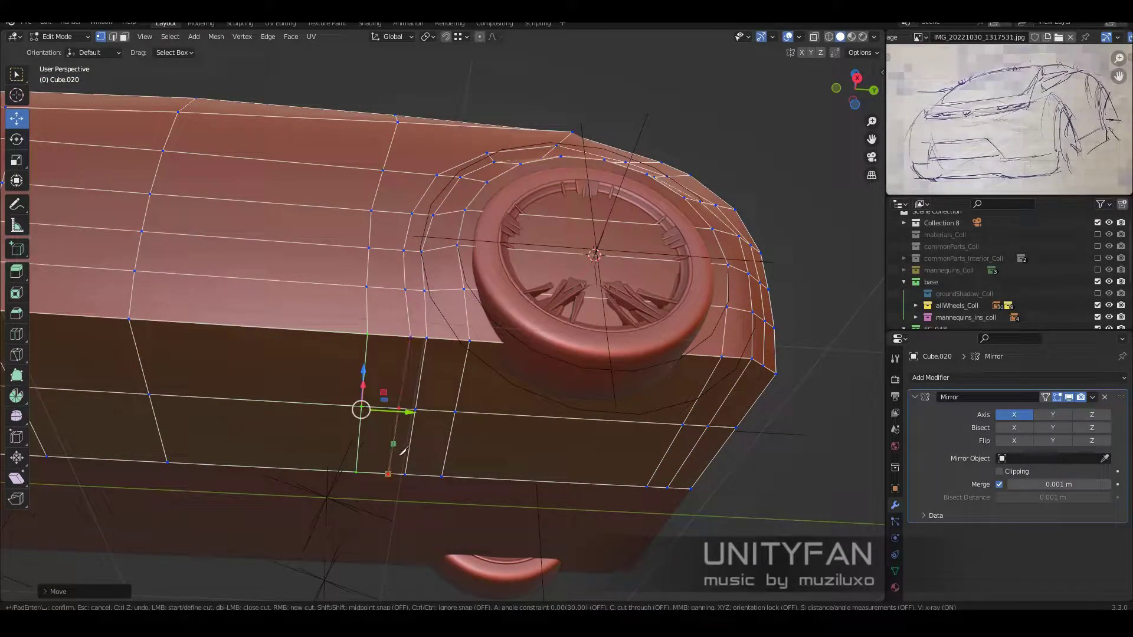
key(Return)
key(Tab)
scroll(612, 413, down, 4)
key(Tab)
scroll(488, 331, down, 3)
key(Tab)
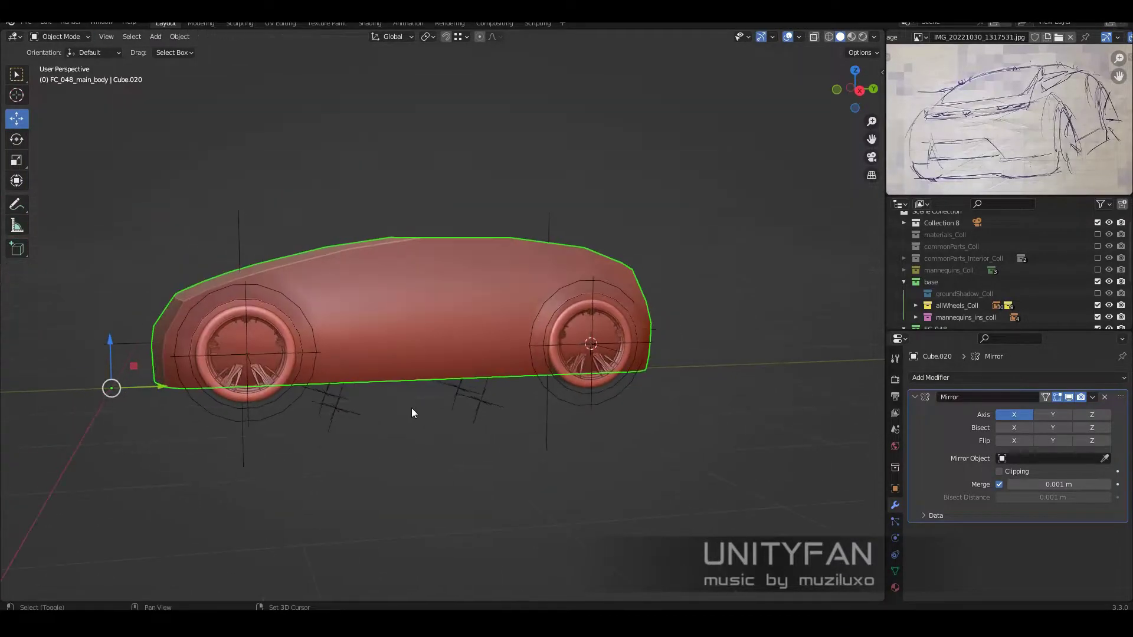
key(Tab)
- Reposition an arch vertex in side view to follow the circle guide
middle_drag(412, 413, 503, 411)
scroll(503, 411, up, 3)
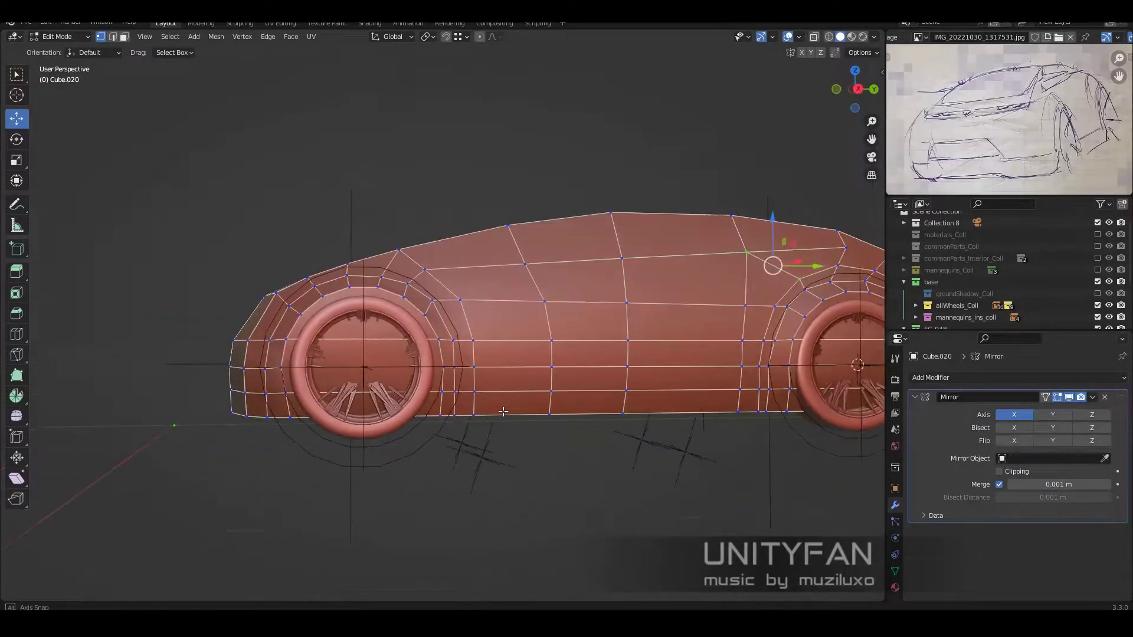
key(KP_3)
scroll(547, 423, up, 3)
click(559, 399)
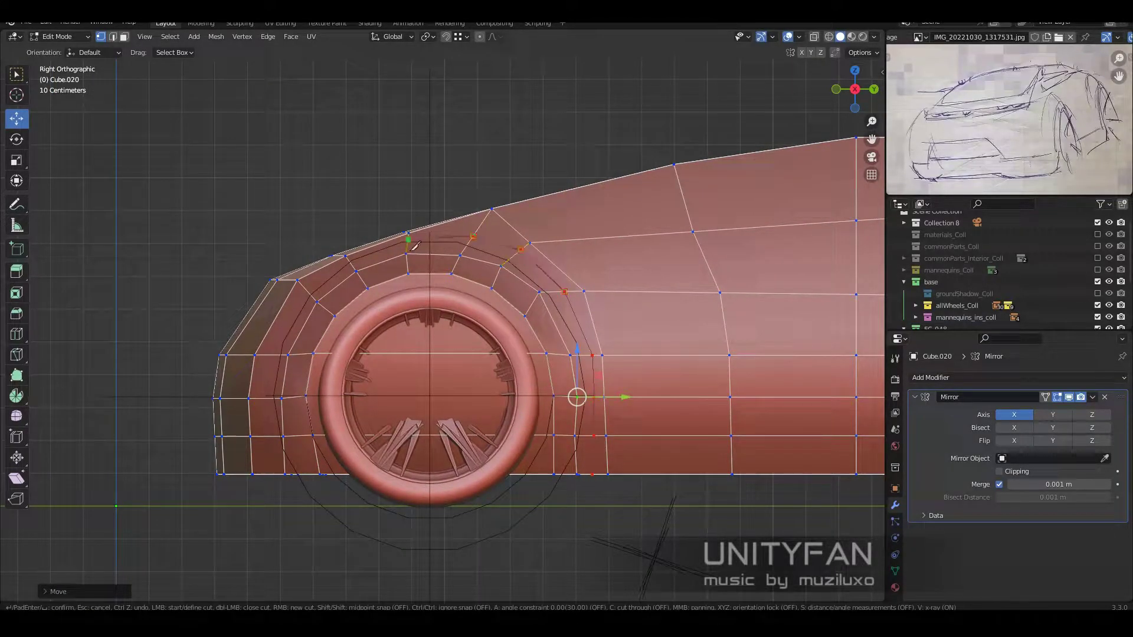
middle_drag(414, 244, 522, 288)
key(KP_3)
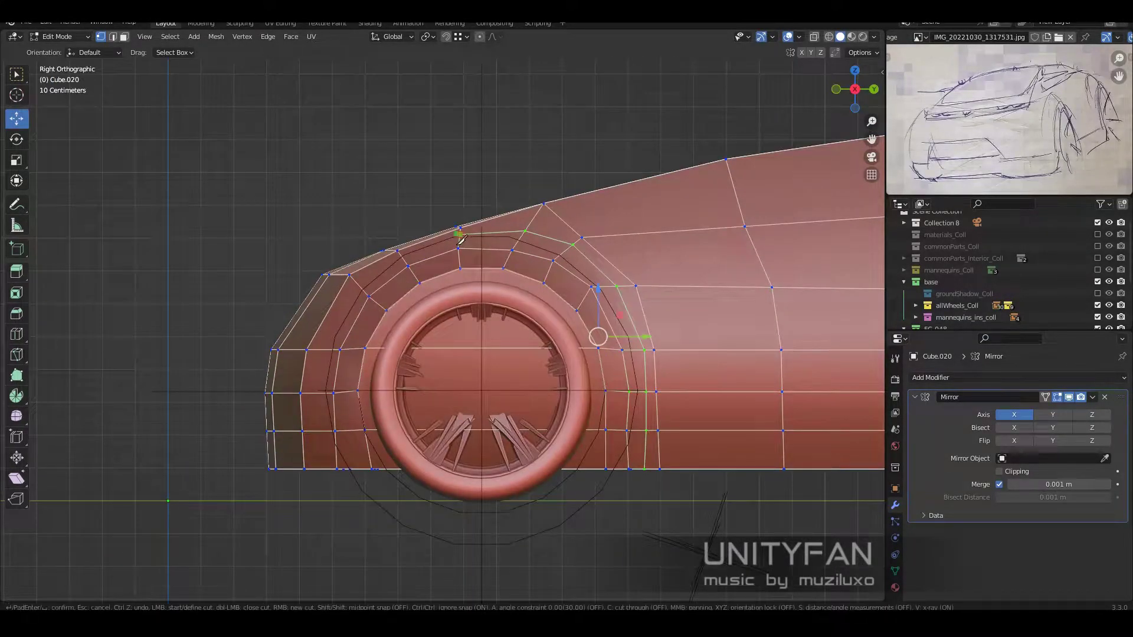
- Complete two more knife cuts along the front wheel arch
key(Return)
middle_drag(323, 471, 225, 456)
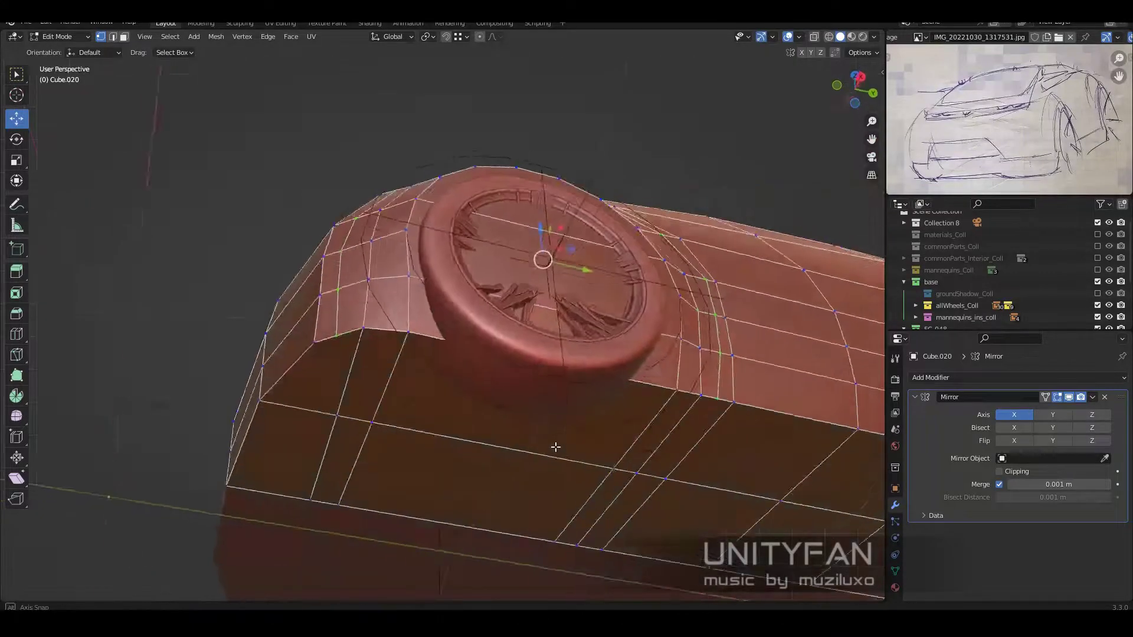
key(Return)
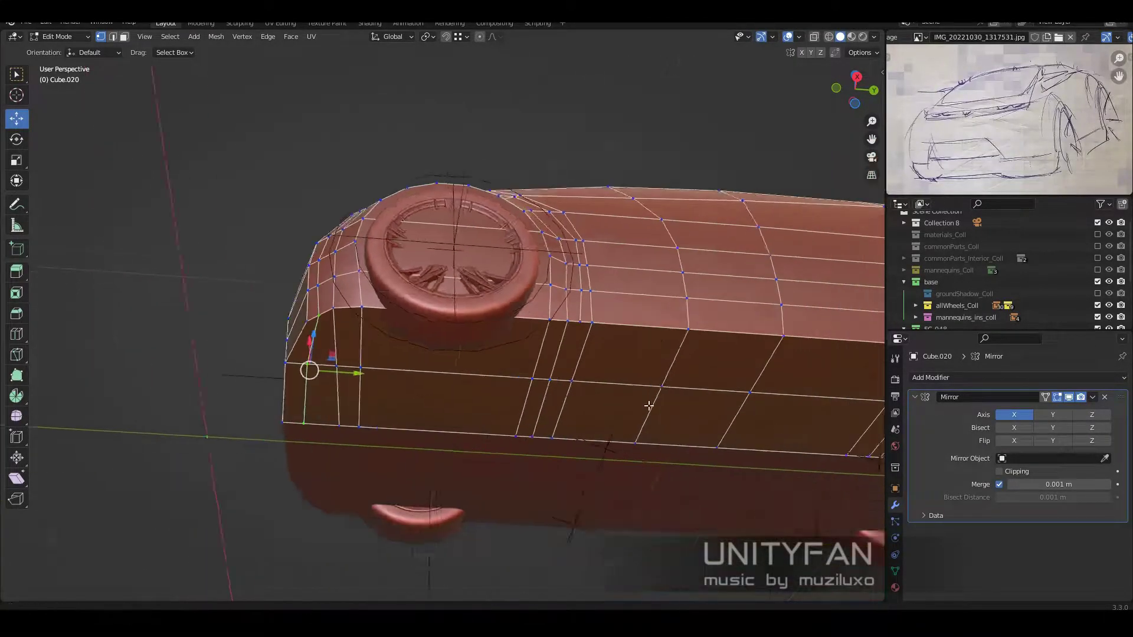
middle_drag(324, 493, 495, 464)
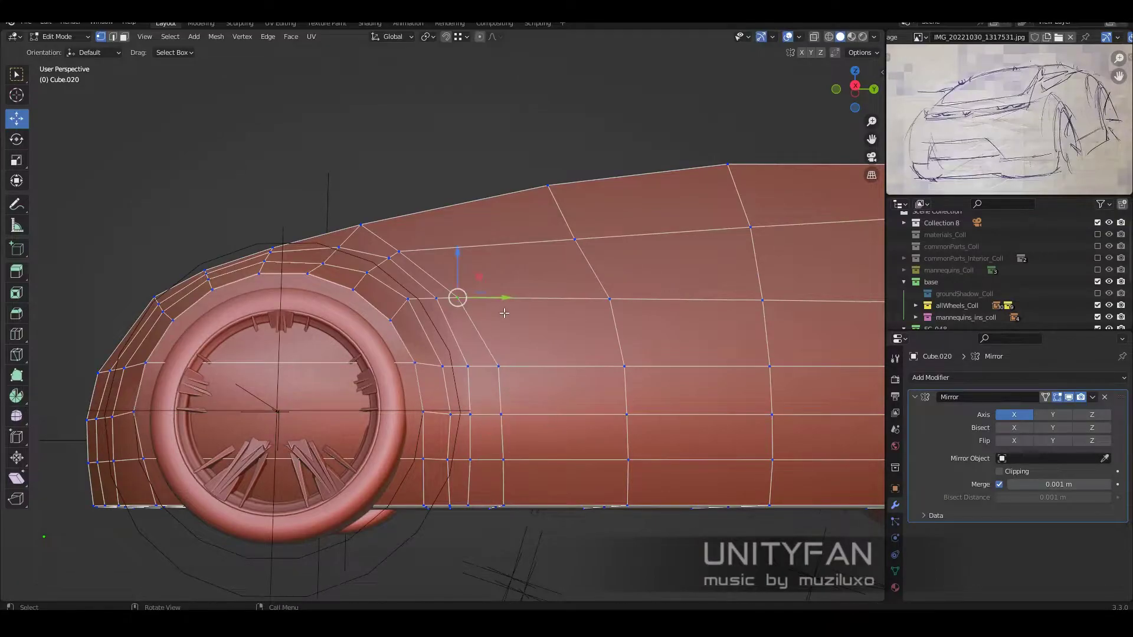
- Confirm the previous vertex move, start a knife cut, and snap a front-arch vertex onto the guide circle
click(463, 258)
middle_drag(463, 259, 513, 390)
key(k)
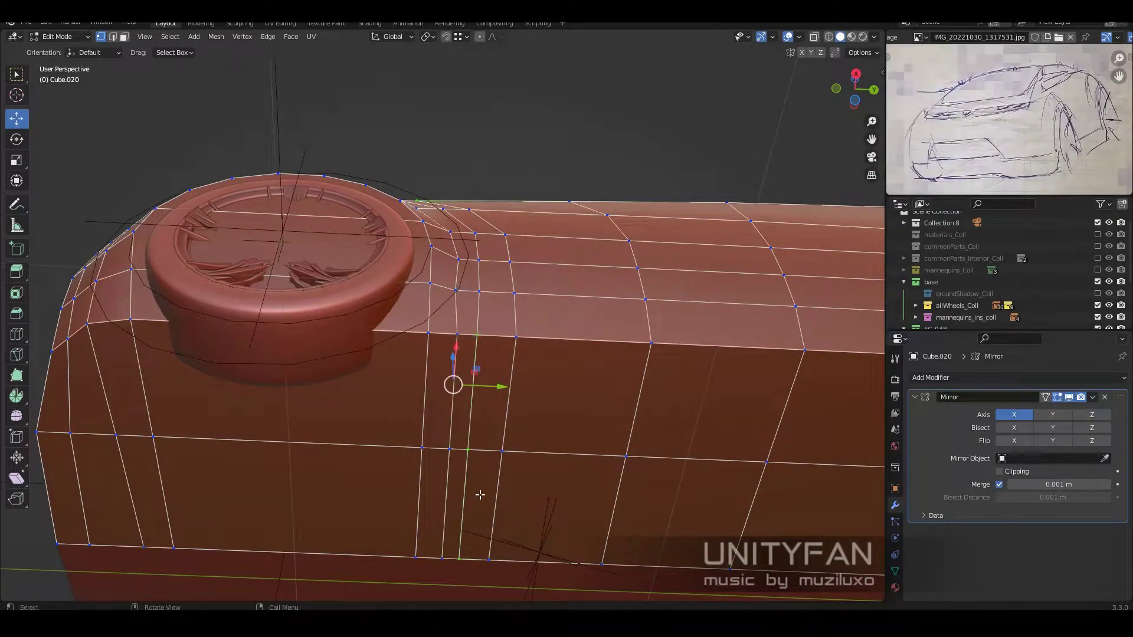
scroll(628, 468, down, 5)
scroll(628, 468, up, 5)
middle_drag(628, 468, 524, 464)
drag(477, 506, 481, 492)
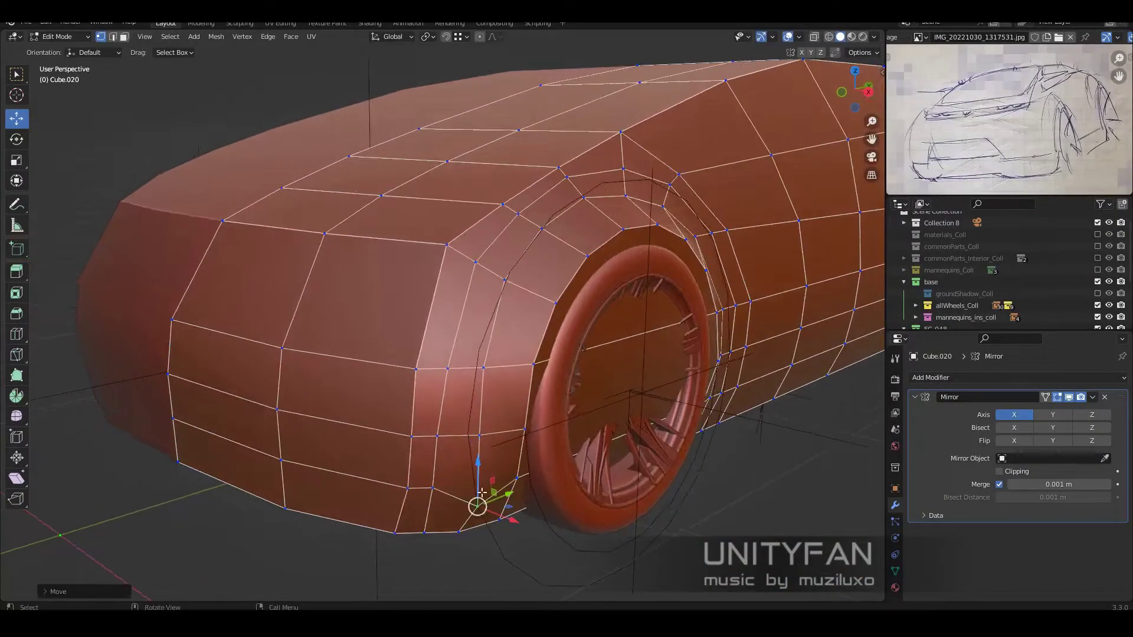
middle_drag(481, 492, 533, 466)
click(528, 397)
- Move a strip of wheel-arch vertices closer to the wheel
middle_drag(528, 397, 369, 400)
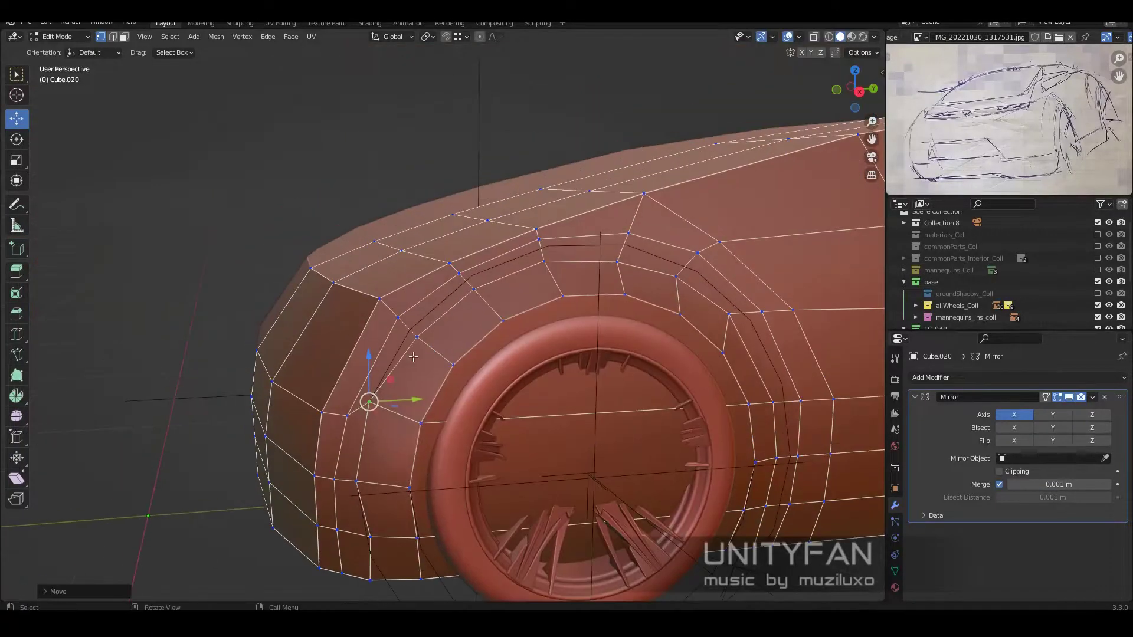
scroll(466, 351, up, 3)
scroll(492, 361, down, 3)
mouse_move(491, 361)
middle_down()
mouse_move(534, 435)
mouse_move(588, 385)
middle_up()
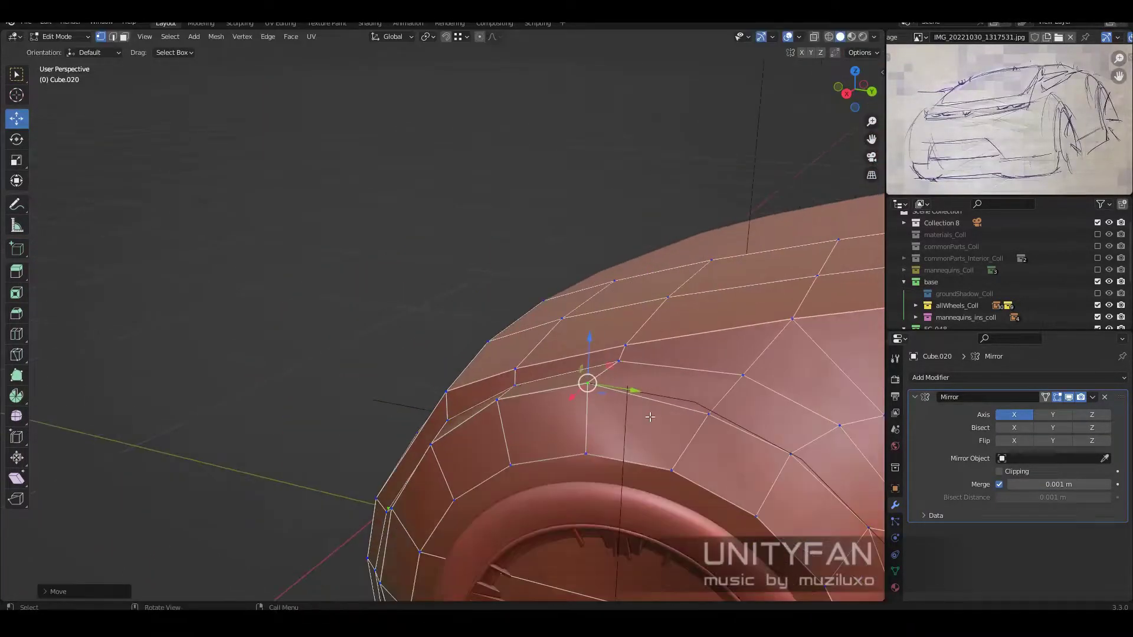
scroll(587, 385, up, 3)
key(g)
middle_drag(677, 401, 590, 378)
key(g)
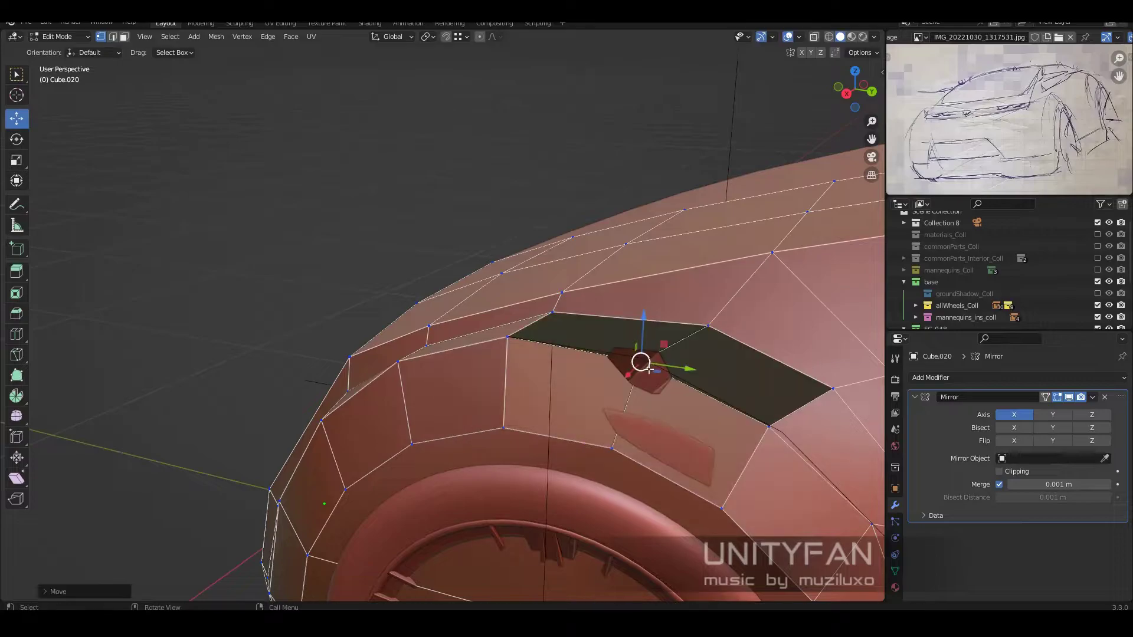
click(717, 400)
- Reposition two more arch vertices, then view the whole car body
scroll(716, 400, up, 3)
scroll(716, 400, up, 3)
scroll(783, 392, down, 4)
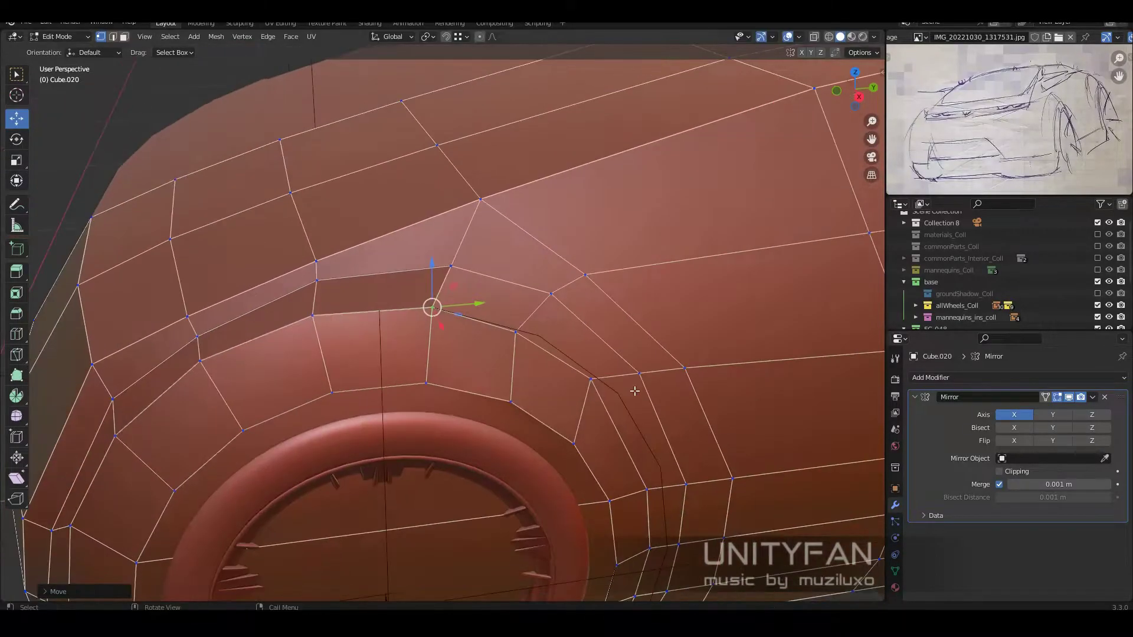
middle_drag(430, 316, 397, 342)
key(g)
click(503, 394)
mouse_move(502, 395)
middle_down()
mouse_move(510, 453)
mouse_move(354, 284)
mouse_move(610, 308)
middle_up()
click(530, 438)
middle_drag(664, 393, 590, 378)
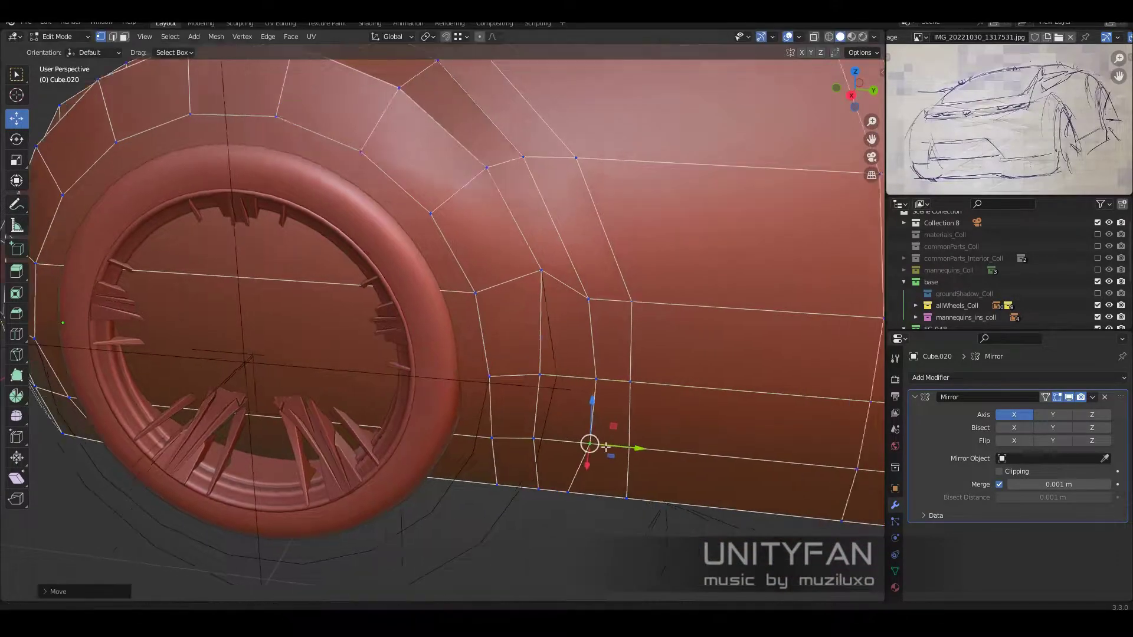
scroll(590, 378, down, 5)
- Check the body in Object Mode, then nudge arch vertices slightly upward in Edit Mode
key(Tab)
middle_drag(656, 466, 371, 447)
key(Tab)
scroll(371, 448, up, 4)
scroll(448, 372, up, 3)
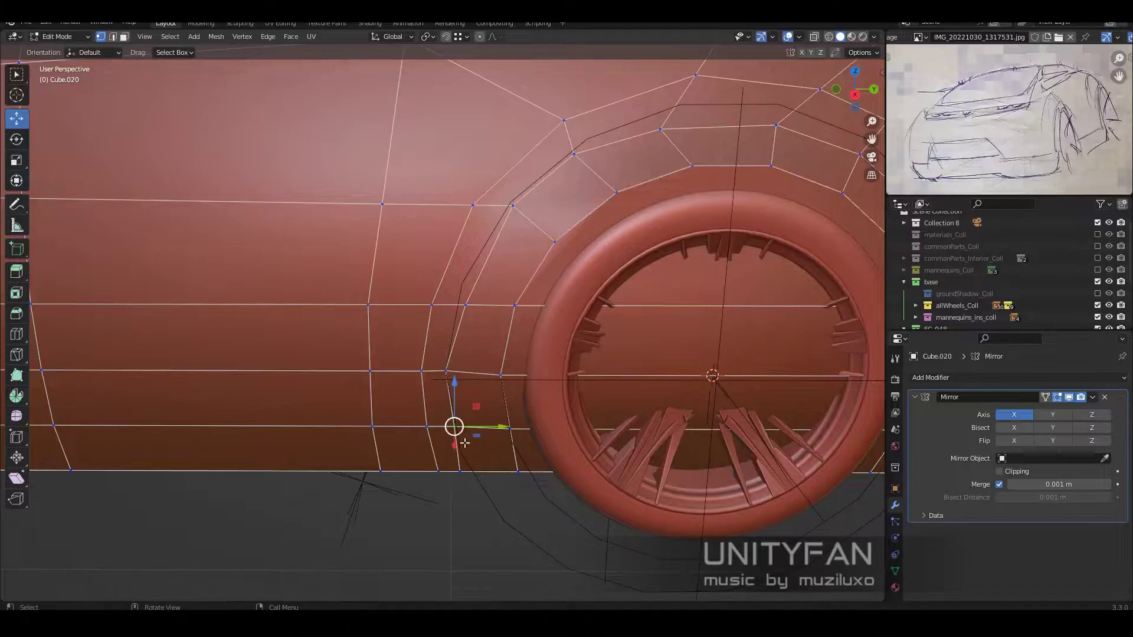
middle_drag(465, 443, 496, 425)
drag(496, 425, 499, 425)
scroll(378, 398, up, 2)
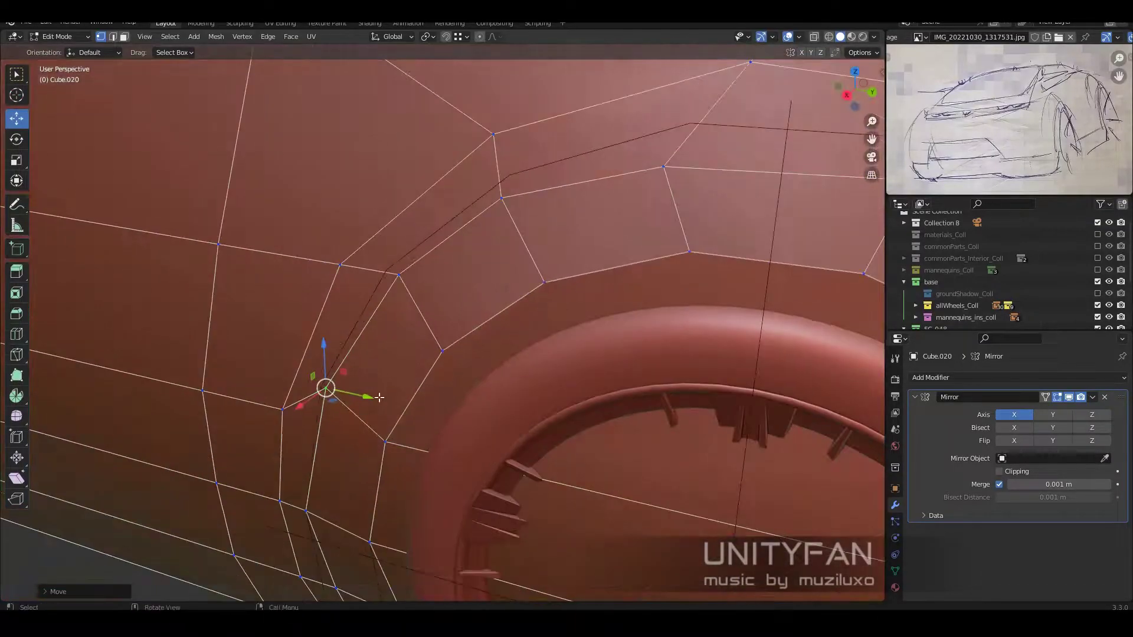
click(322, 393)
scroll(333, 396, down, 2)
scroll(412, 354, up, 2)
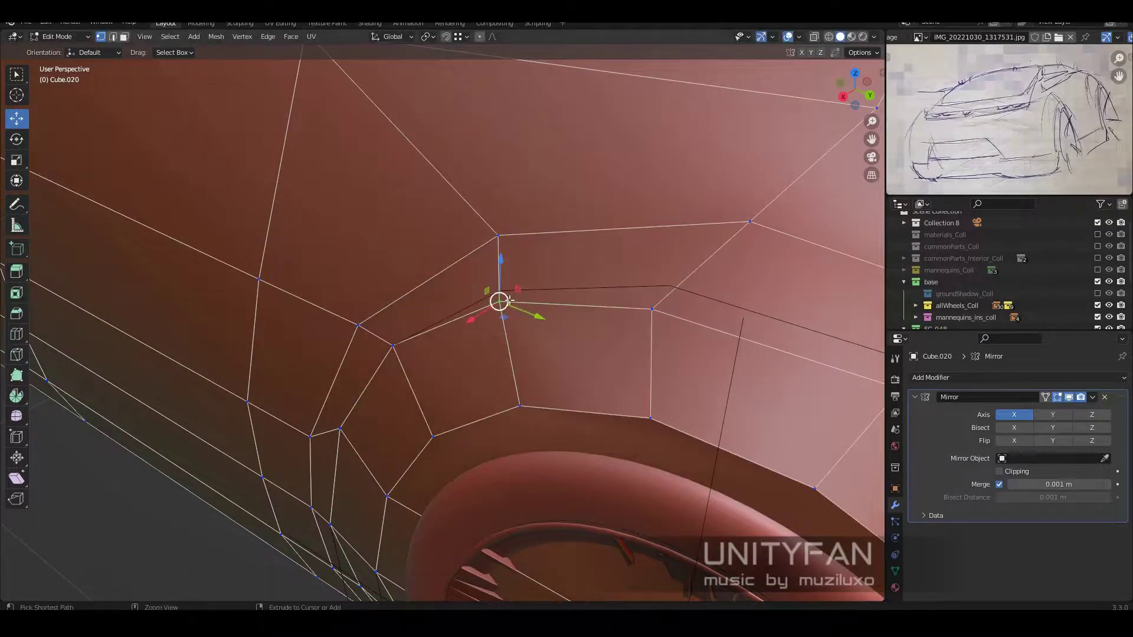
click(493, 288)
- Inspect the arch from below using wireframe, then return to solid shading
scroll(530, 331, down, 3)
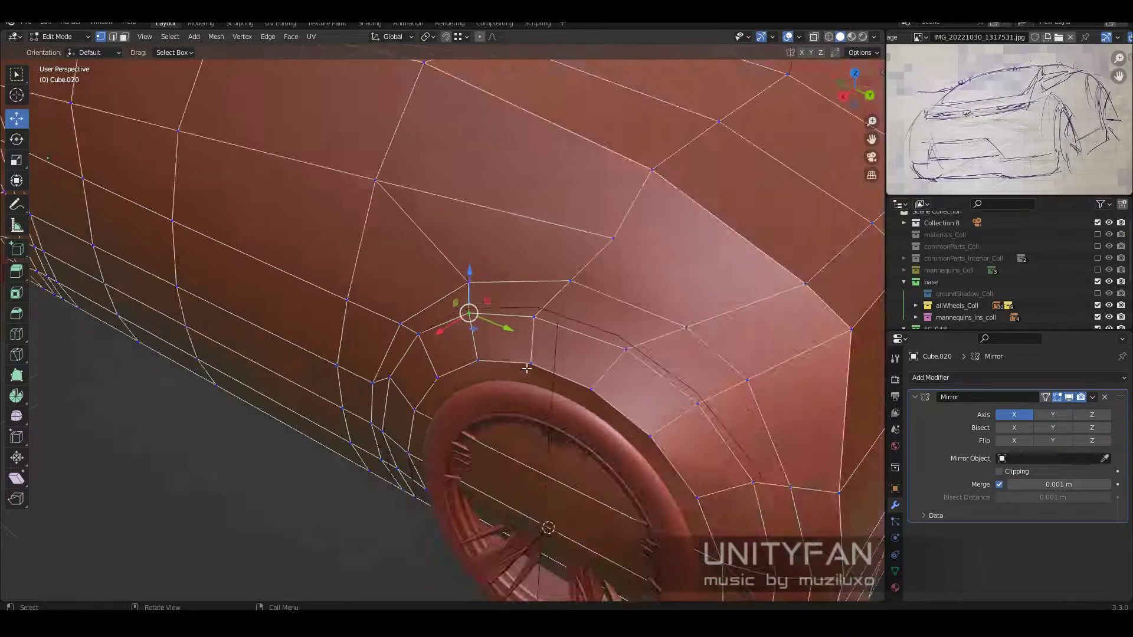
middle_drag(530, 332, 520, 375)
scroll(520, 376, up, 4)
scroll(520, 376, down, 3)
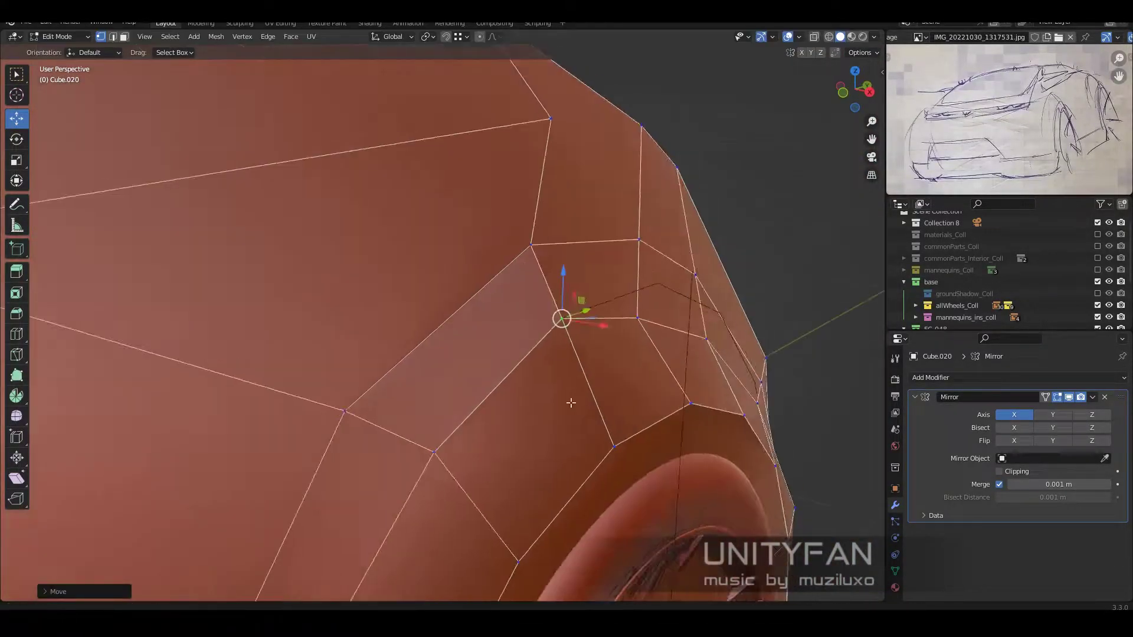
middle_drag(565, 316, 422, 304)
scroll(534, 383, up, 4)
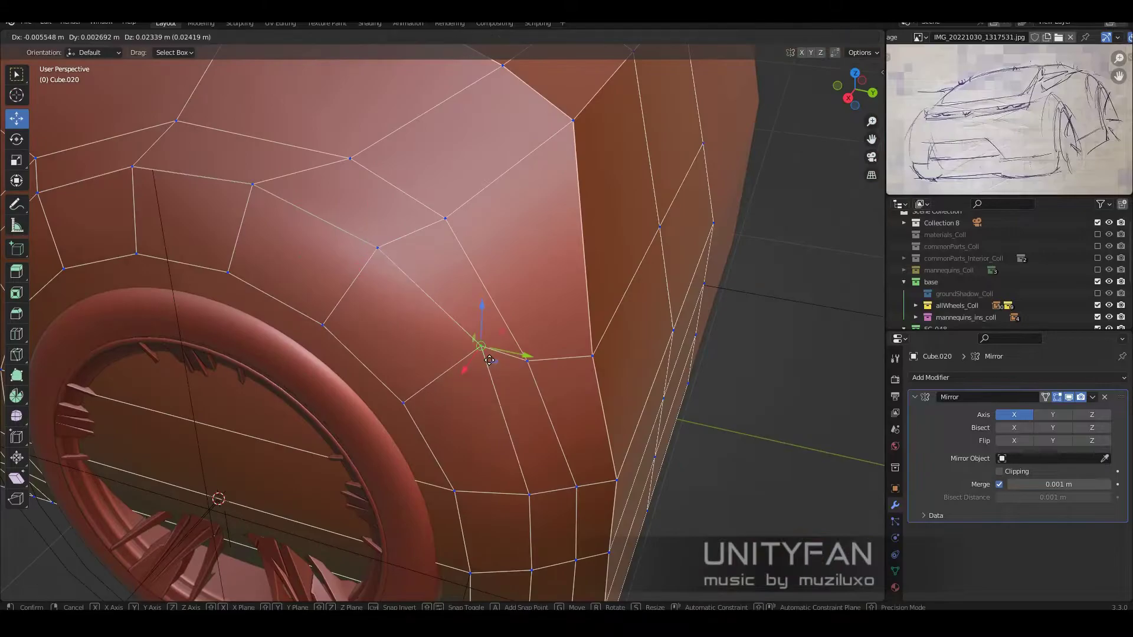
middle_drag(534, 382, 455, 429)
key(z)
click(407, 435)
key(shift+z)
- Move two more vertices on the side of the wheel arch into place
middle_drag(527, 402, 454, 407)
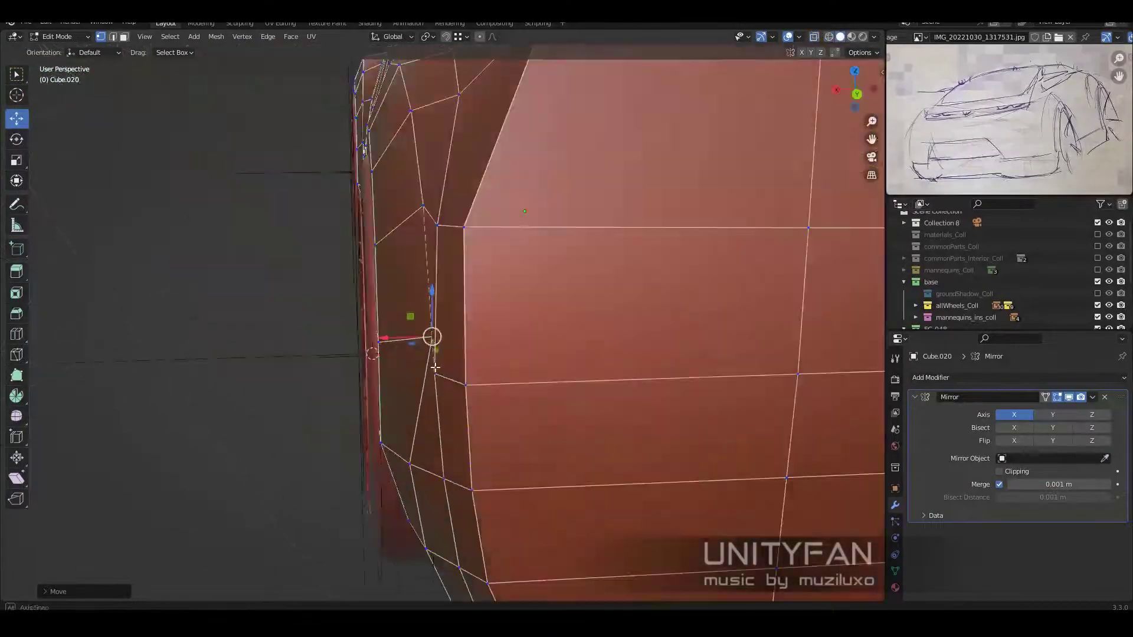
scroll(431, 328, down, 3)
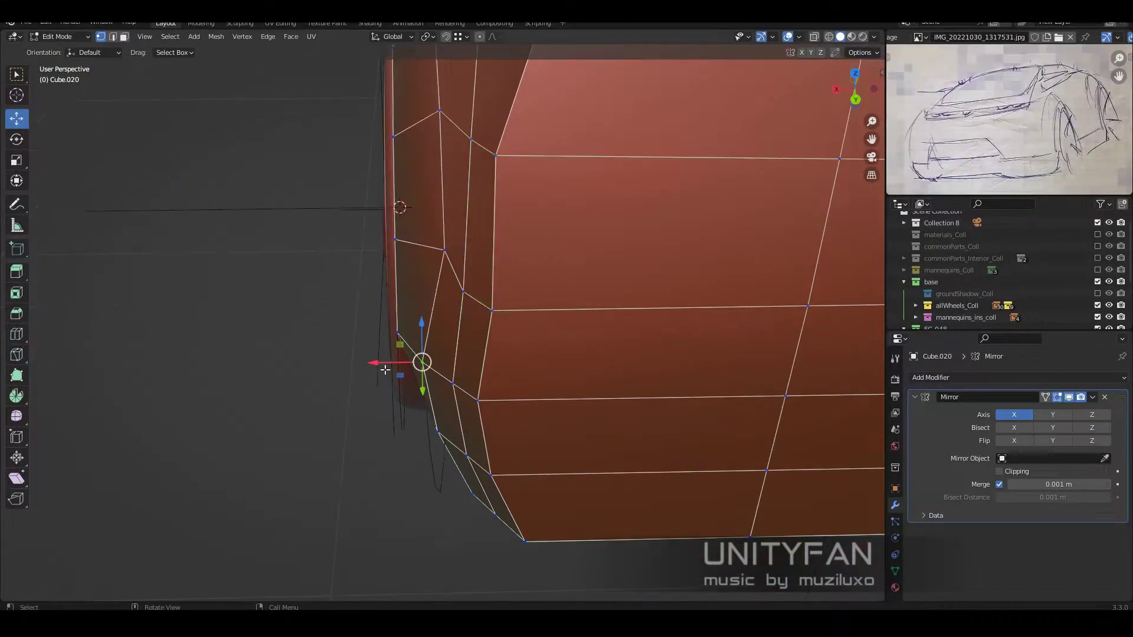
mouse_move(408, 366)
middle_down()
mouse_move(420, 475)
mouse_move(456, 467)
mouse_move(453, 432)
mouse_move(466, 436)
middle_up()
scroll(464, 446, up, 3)
click(463, 446)
click(476, 417)
scroll(476, 417, down, 3)
scroll(463, 442, up, 3)
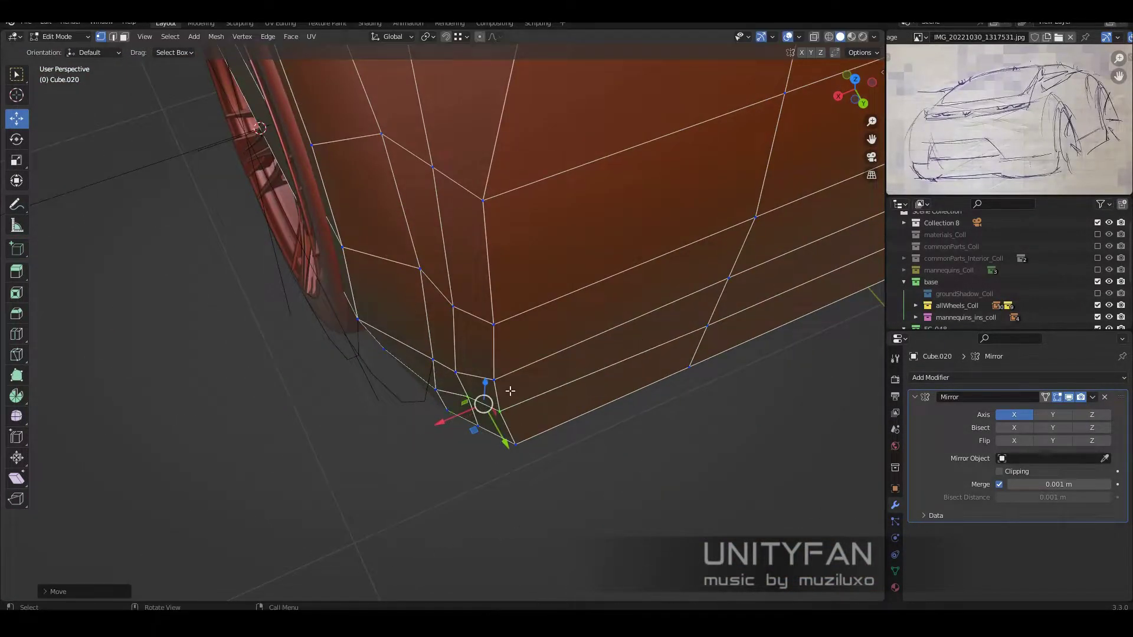
scroll(510, 391, down, 3)
mouse_move(510, 390)
middle_down()
mouse_move(439, 383)
mouse_move(496, 283)
middle_up()
scroll(437, 375, up, 3)
- Slide a selected vertex along the curve of the wheel arch
key(g)
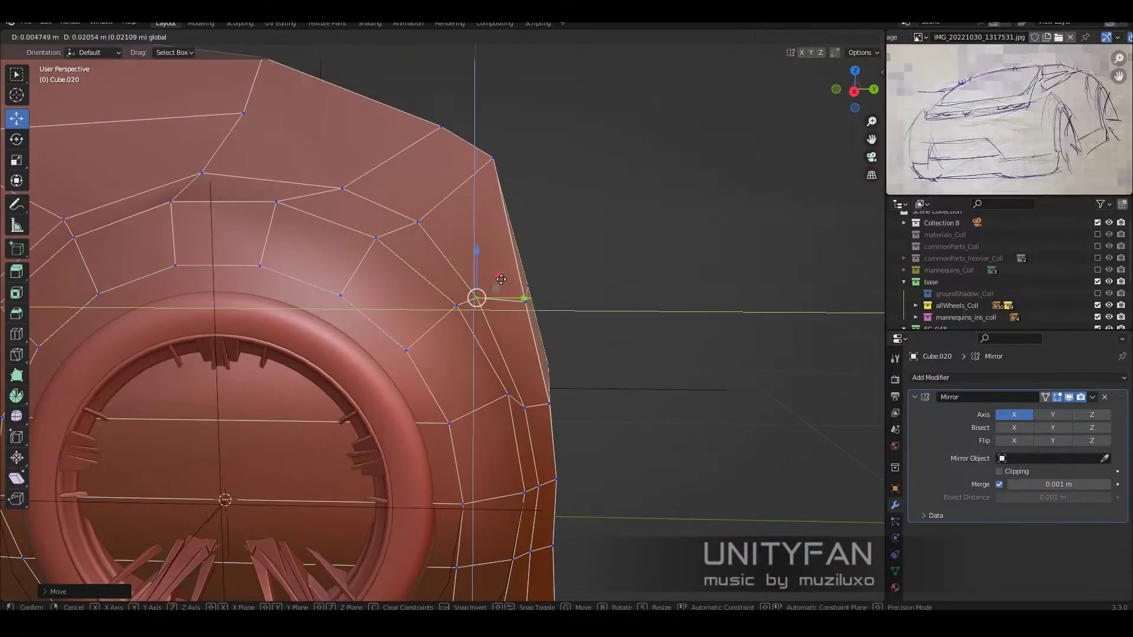
middle_drag(543, 376, 503, 287)
key(g)
mouse_move(420, 283)
middle_down()
mouse_move(454, 278)
mouse_move(593, 381)
middle_up()
scroll(459, 258, down, 5)
scroll(583, 377, up, 5)
scroll(593, 381, up, 3)
scroll(593, 381, up, 2)
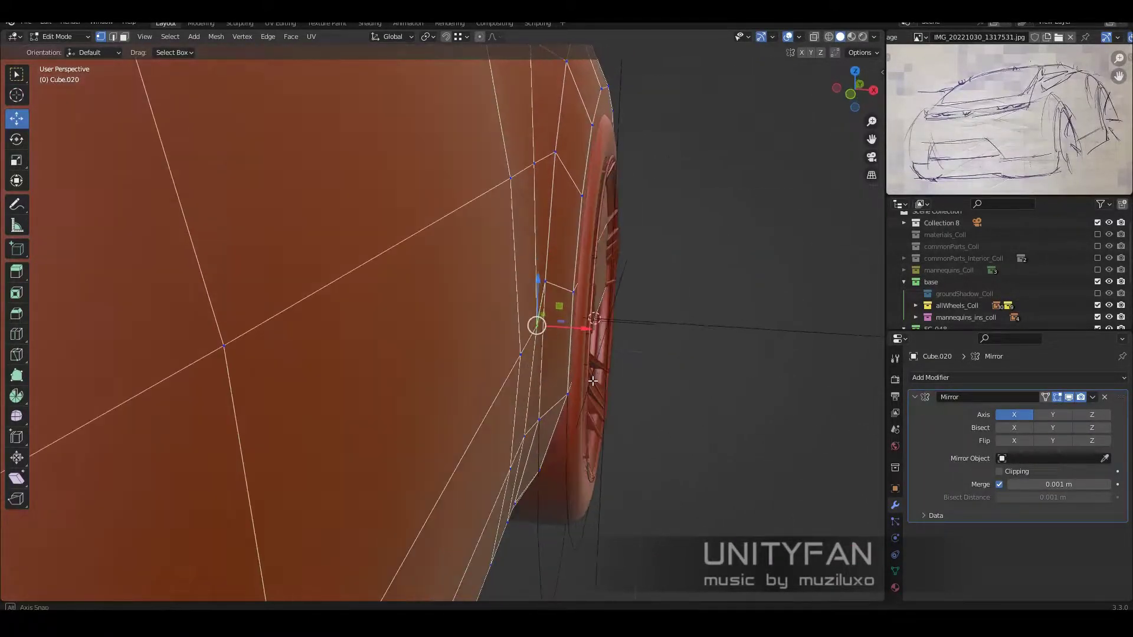
scroll(557, 417, down, 3)
- Reposition the vertices at the front-bottom corner toward the front wheel
middle_drag(584, 430, 559, 380)
scroll(558, 380, down, 2)
scroll(558, 380, up, 3)
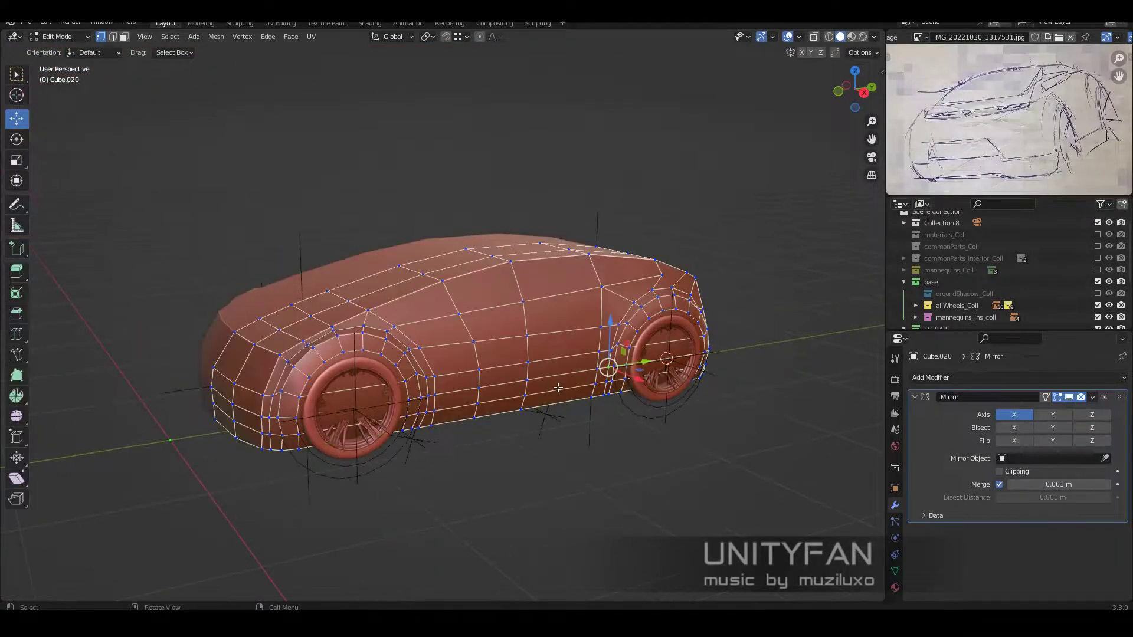
scroll(476, 404, up, 2)
scroll(476, 404, up, 3)
scroll(425, 397, up, 2)
ctrl+click(483, 384)
middle_drag(476, 380, 602, 366)
click(564, 392)
scroll(536, 372, down, 3)
scroll(519, 366, up, 2)
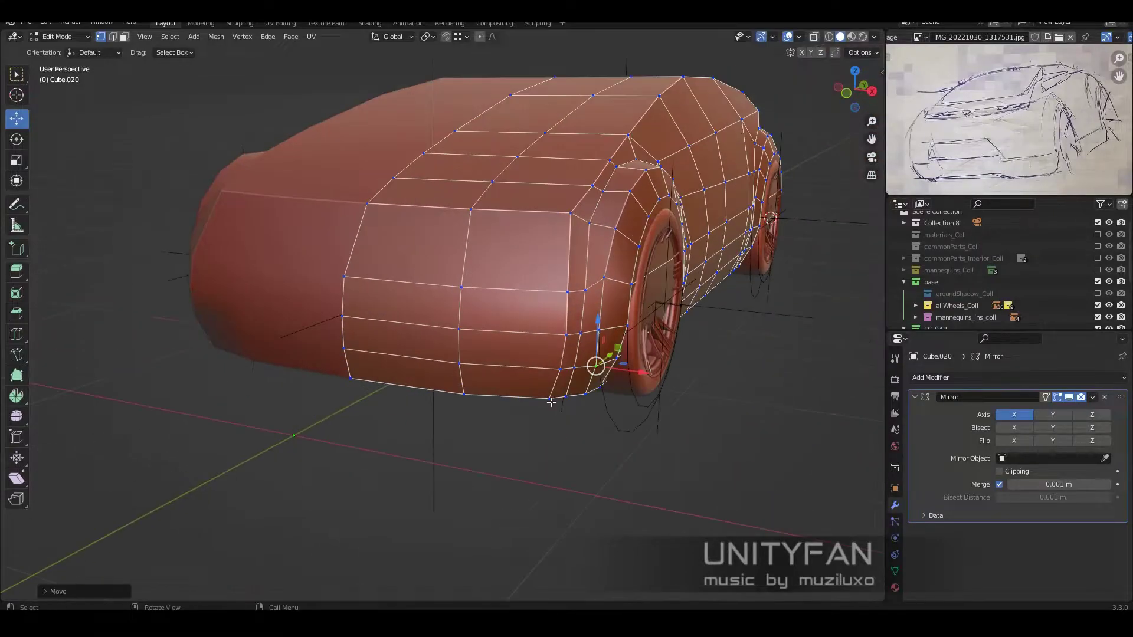
scroll(556, 403, up, 2)
scroll(556, 402, down, 3)
- Orbit around the car to inspect both sides and the front body
mouse_move(557, 403)
middle_down()
mouse_move(650, 384)
mouse_move(500, 470)
middle_up()
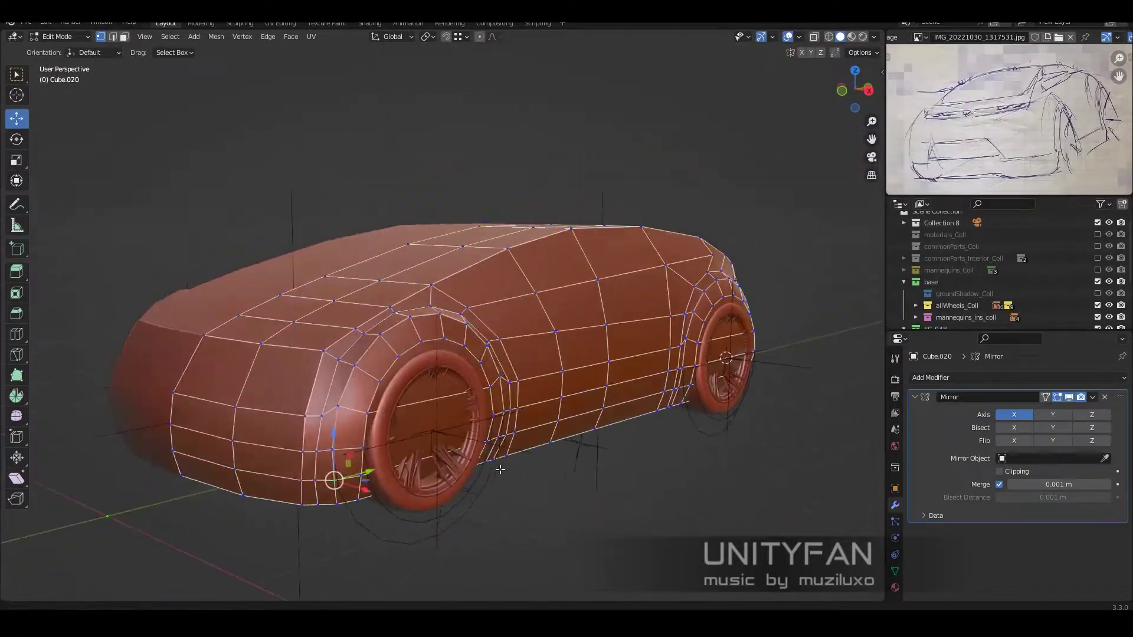
mouse_move(614, 429)
middle_down()
mouse_move(616, 258)
mouse_move(538, 335)
middle_up()
scroll(616, 258, up, 3)
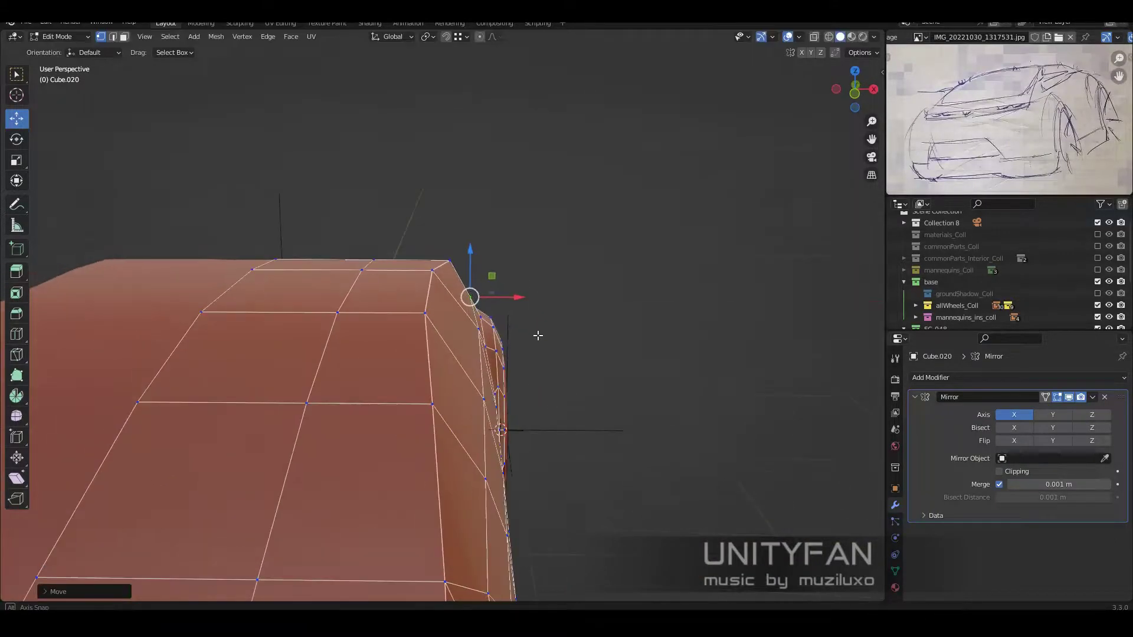
mouse_move(482, 281)
middle_down()
mouse_move(416, 354)
mouse_move(560, 316)
mouse_move(499, 362)
middle_up()
scroll(598, 321, up, 3)
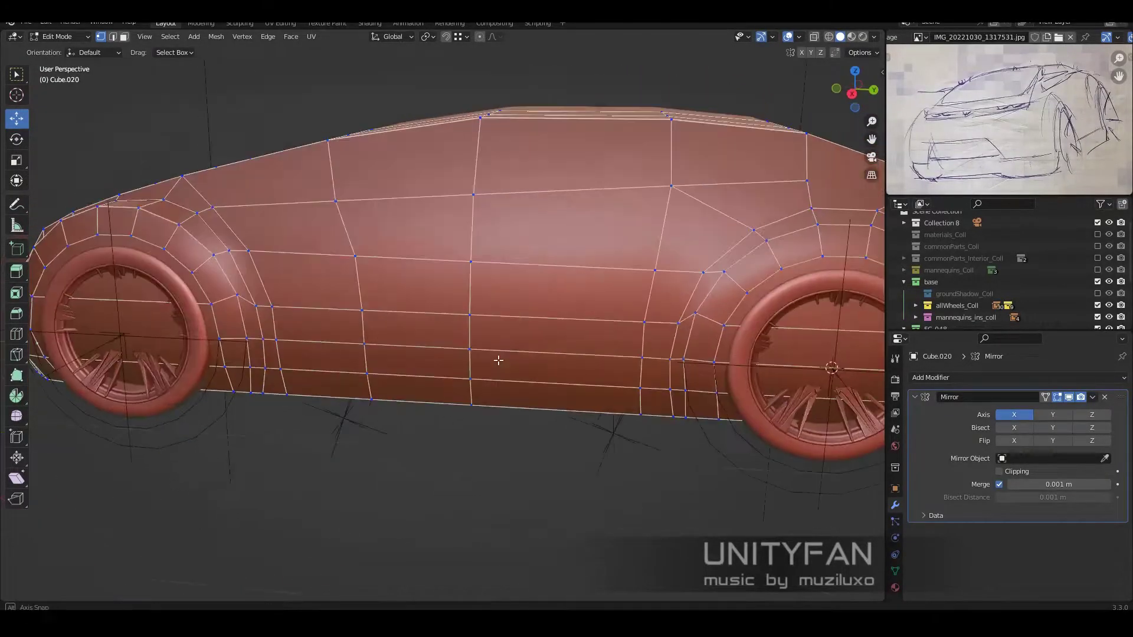
scroll(455, 359, up, 4)
scroll(569, 383, up, 4)
scroll(570, 419, down, 5)
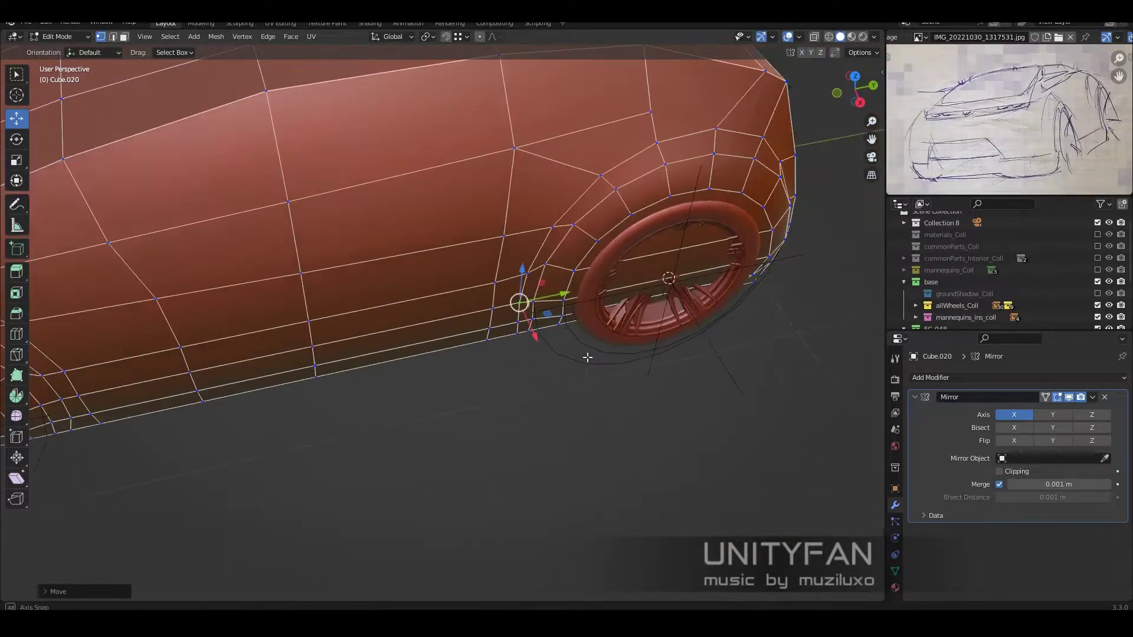
scroll(587, 354, up, 5)
scroll(519, 403, down, 5)
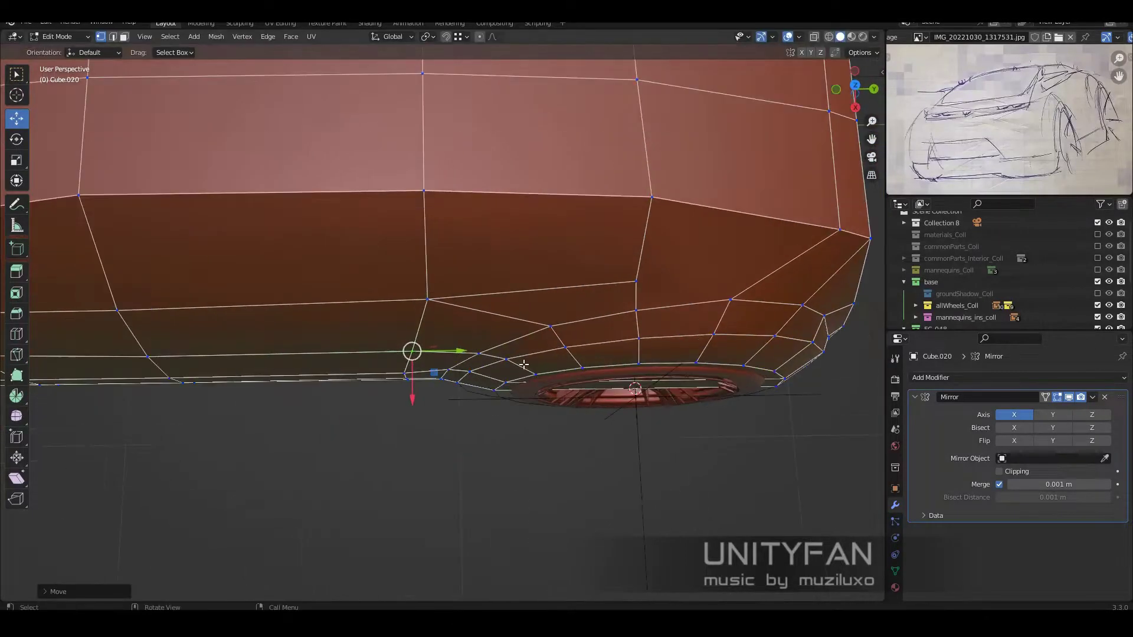
scroll(508, 378, up, 2)
- Check the front in Object Mode, move a vertex along X, and exit Edit Mode
key(Tab)
key(Tab)
mouse_move(528, 328)
middle_down()
mouse_move(496, 393)
mouse_move(754, 349)
middle_up()
key(g)
key(x)
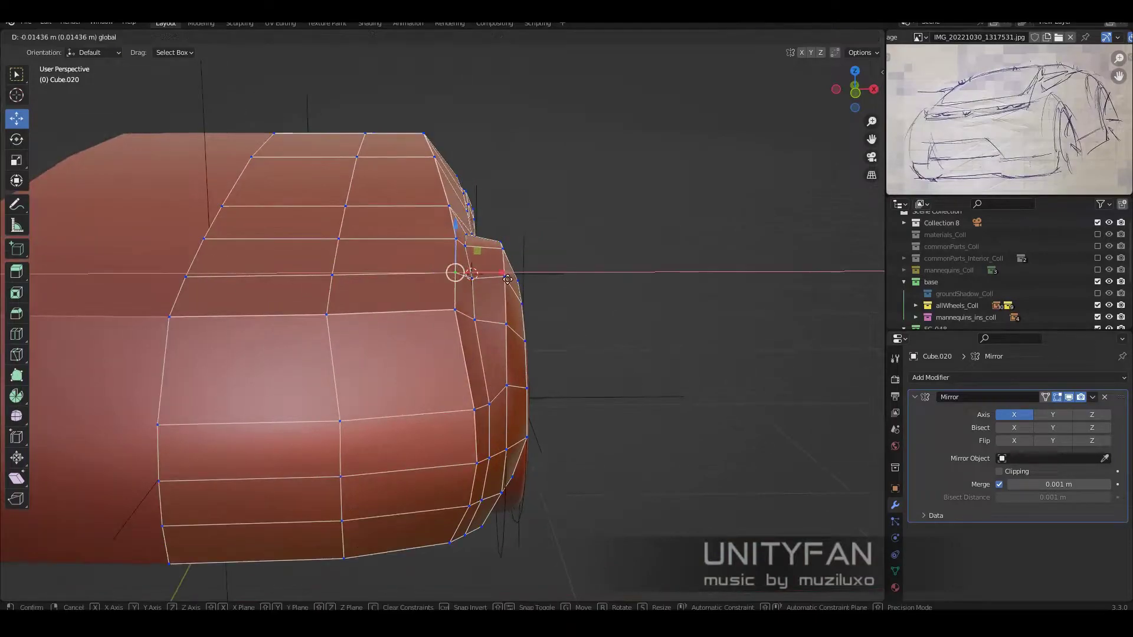
key(Tab)
scroll(566, 370, down, 5)
- Set the car body to Shade Flat in Object Mode
scroll(471, 400, up, 3)
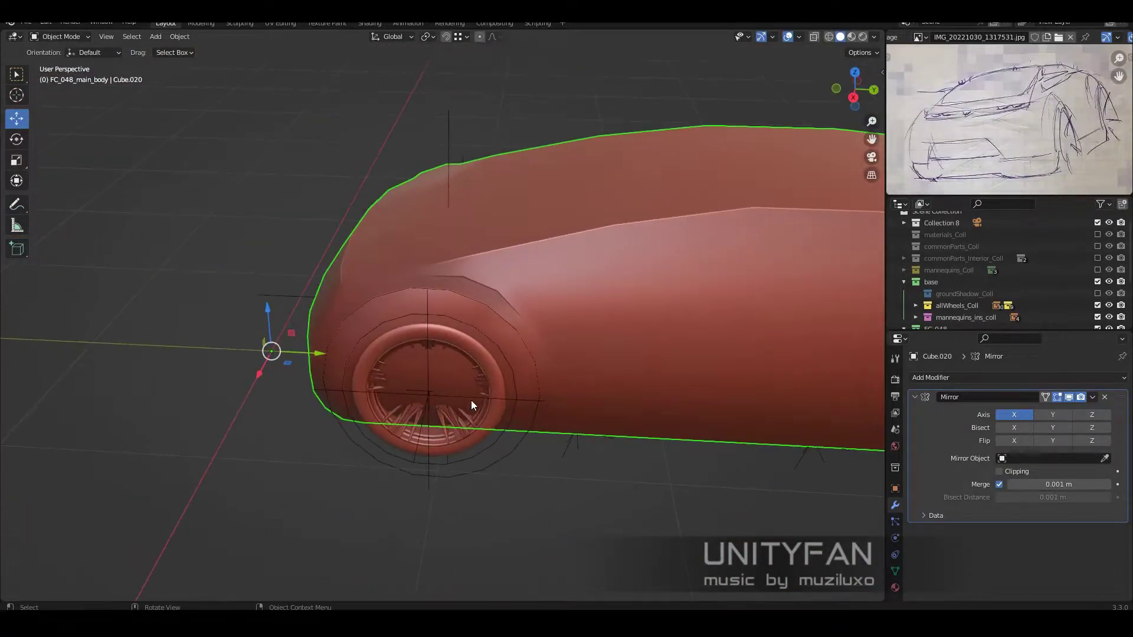
key(Tab)
mouse_move(471, 400)
middle_down()
mouse_move(438, 364)
mouse_move(635, 380)
mouse_move(550, 356)
middle_up()
key(Tab)
right_click(466, 349)
click(467, 348)
scroll(483, 372, up, 2)
- Nudge a bottom-edge vertex by the front wheel and select the vertex behind it
key(Tab)
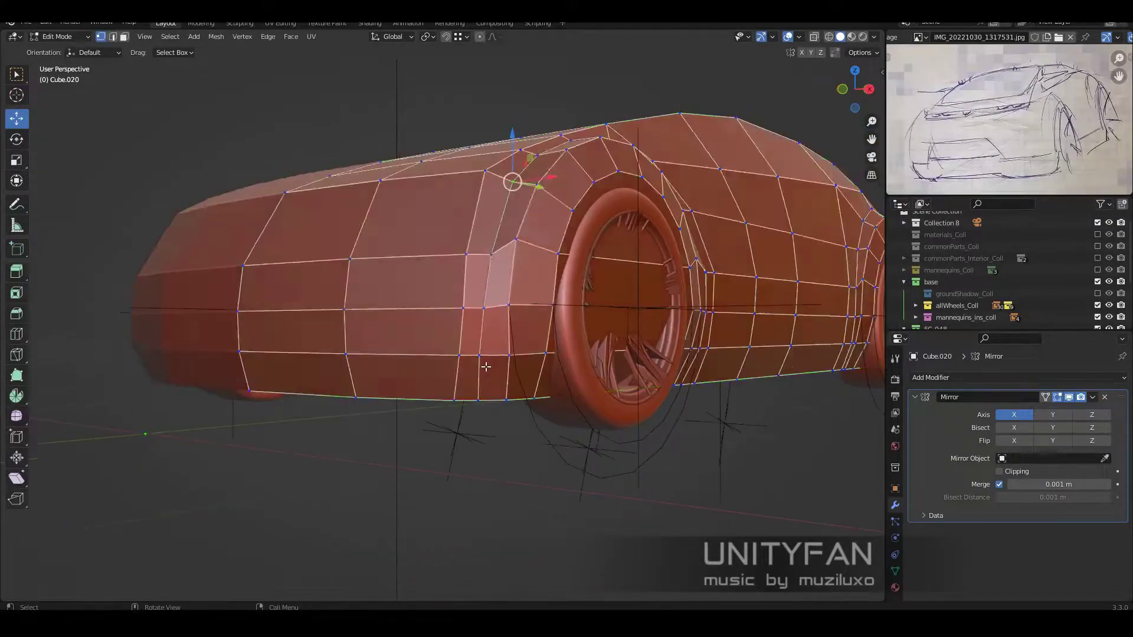
middle_drag(484, 370, 556, 354)
click(515, 379)
scroll(511, 419, up, 2)
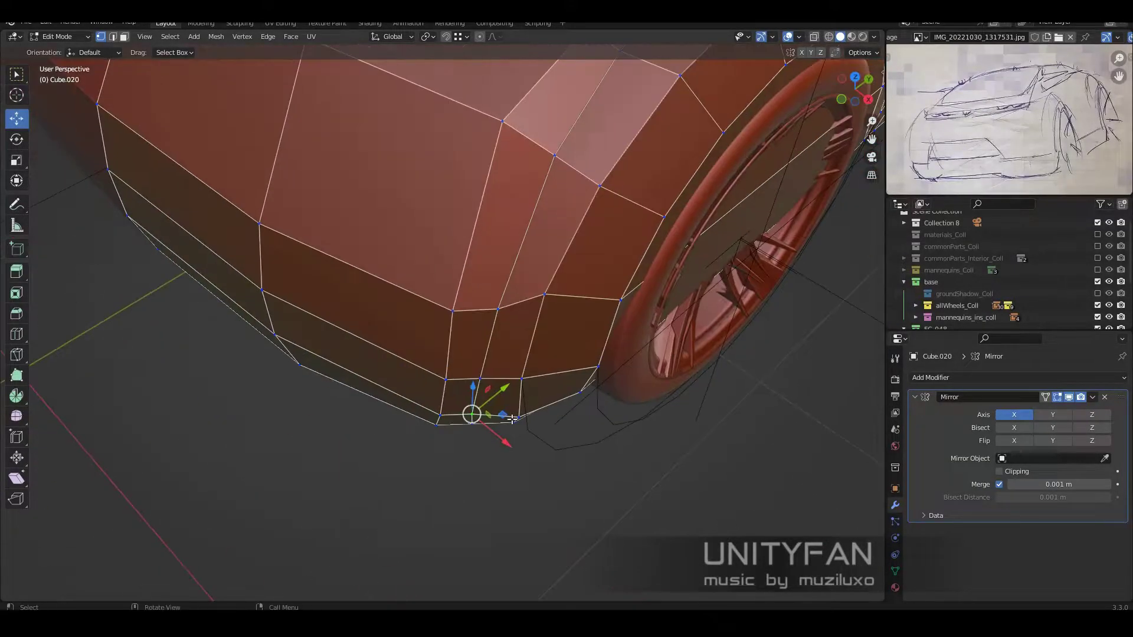
drag(472, 430, 469, 434)
scroll(413, 378, down, 3)
mouse_move(390, 311)
middle_down()
mouse_move(378, 284)
mouse_move(472, 313)
mouse_move(420, 342)
mouse_move(610, 302)
middle_up()
click(610, 302)
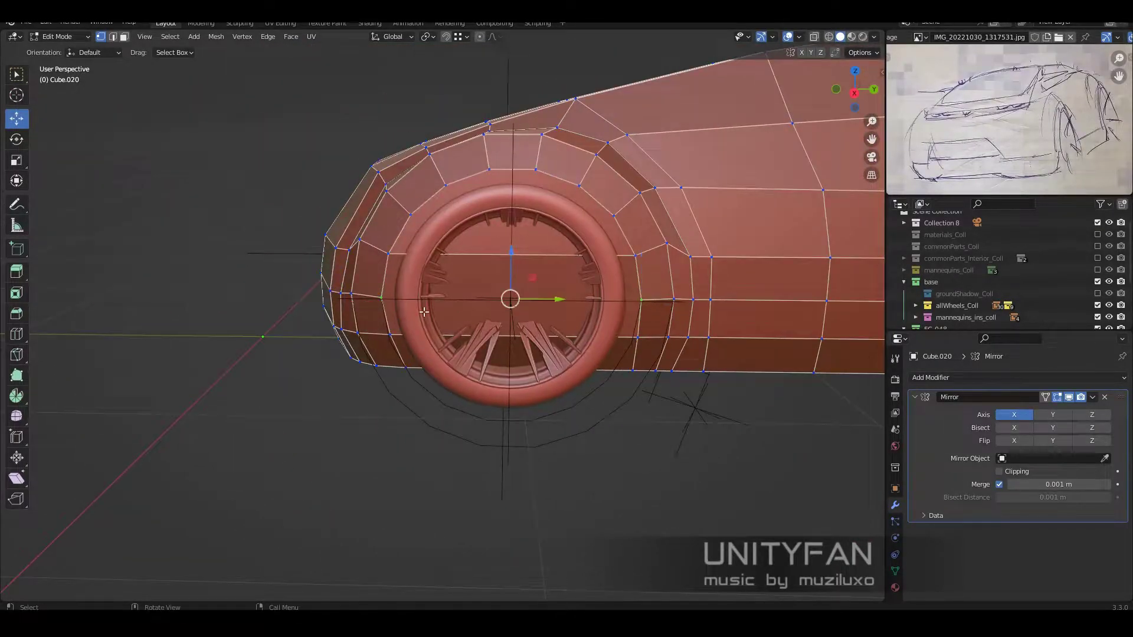
mouse_move(424, 311)
middle_down()
mouse_move(550, 369)
mouse_move(425, 359)
middle_up()
scroll(523, 390, up, 3)
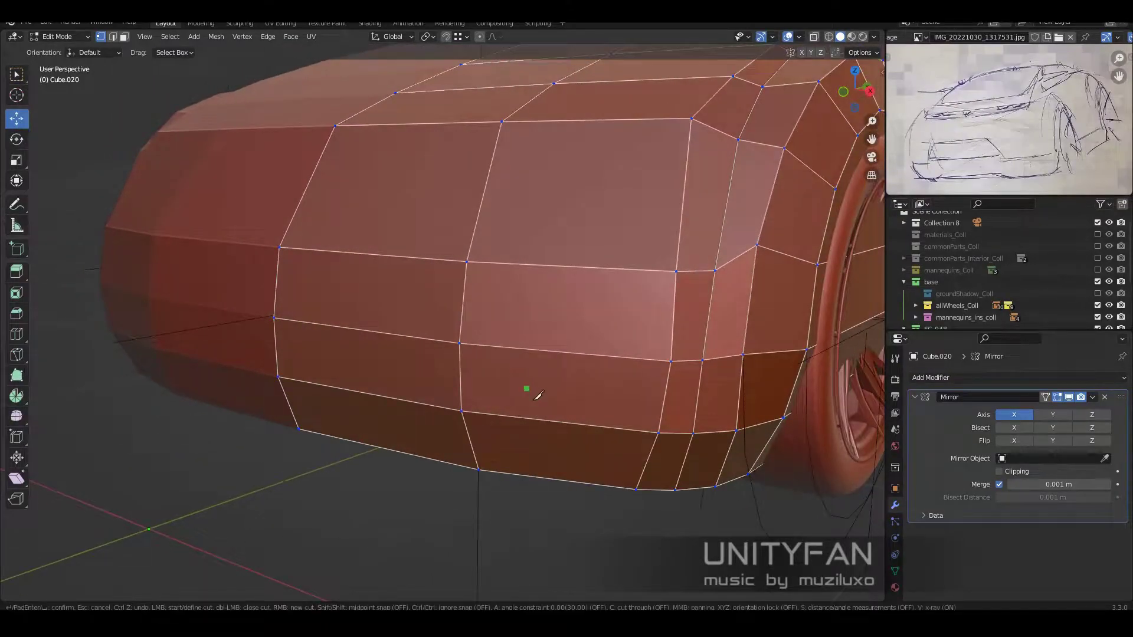
- Knife-cut a new edge along the lower side of the body and shift the cut vertices
middle_drag(538, 396, 700, 410)
click(705, 409)
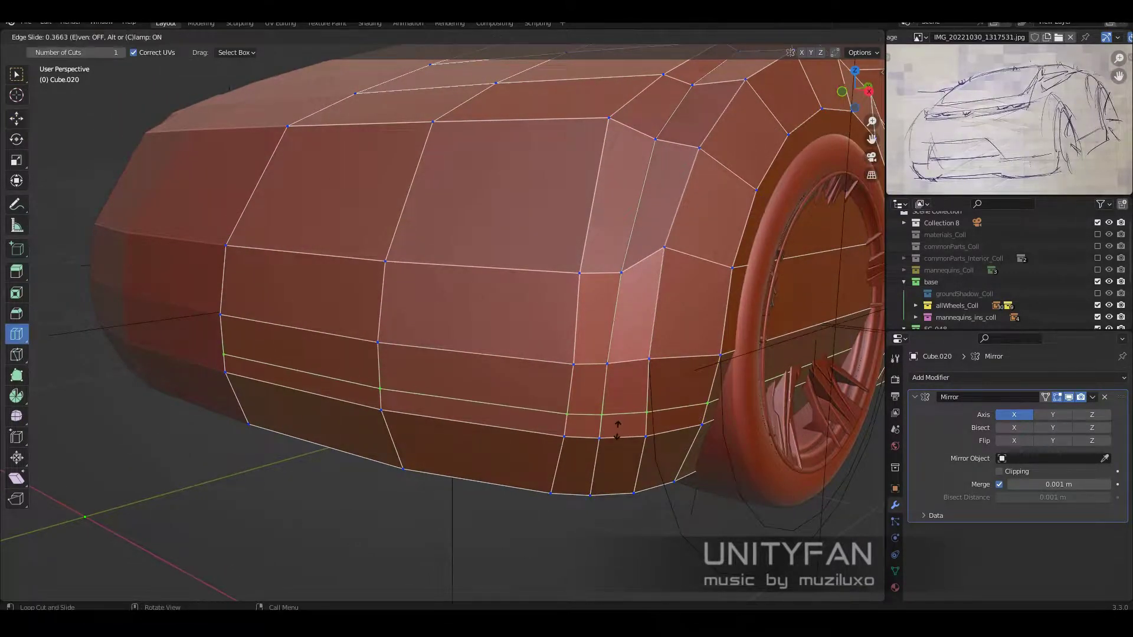
middle_drag(413, 307, 538, 374)
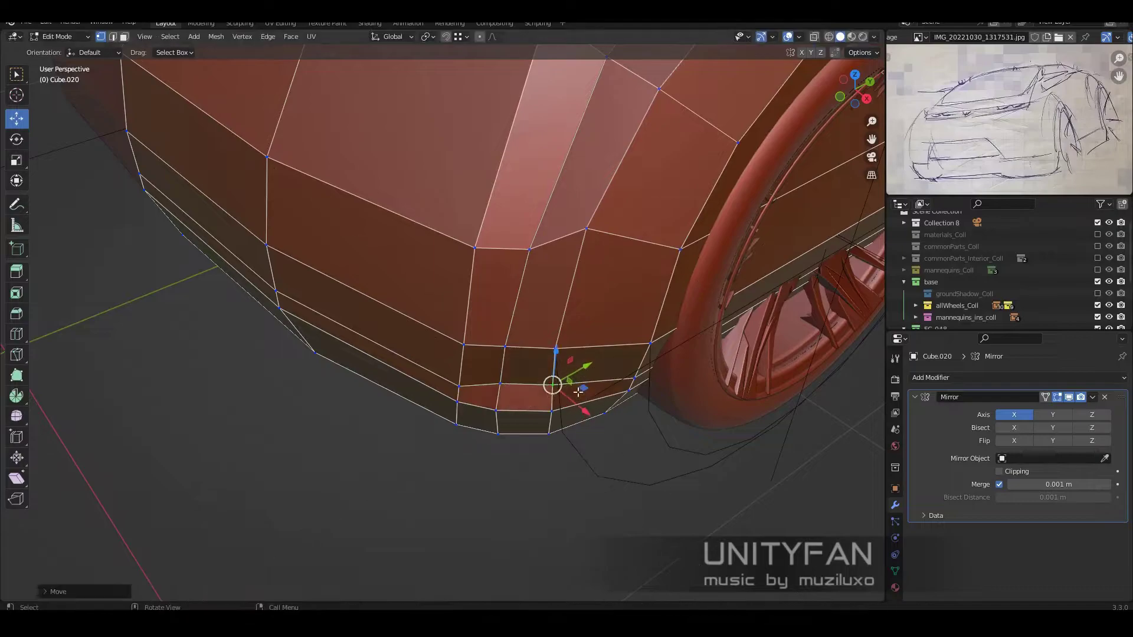
scroll(578, 392, down, 5)
key(Tab)
middle_drag(501, 374, 532, 337)
key(Tab)
scroll(511, 374, up, 4)
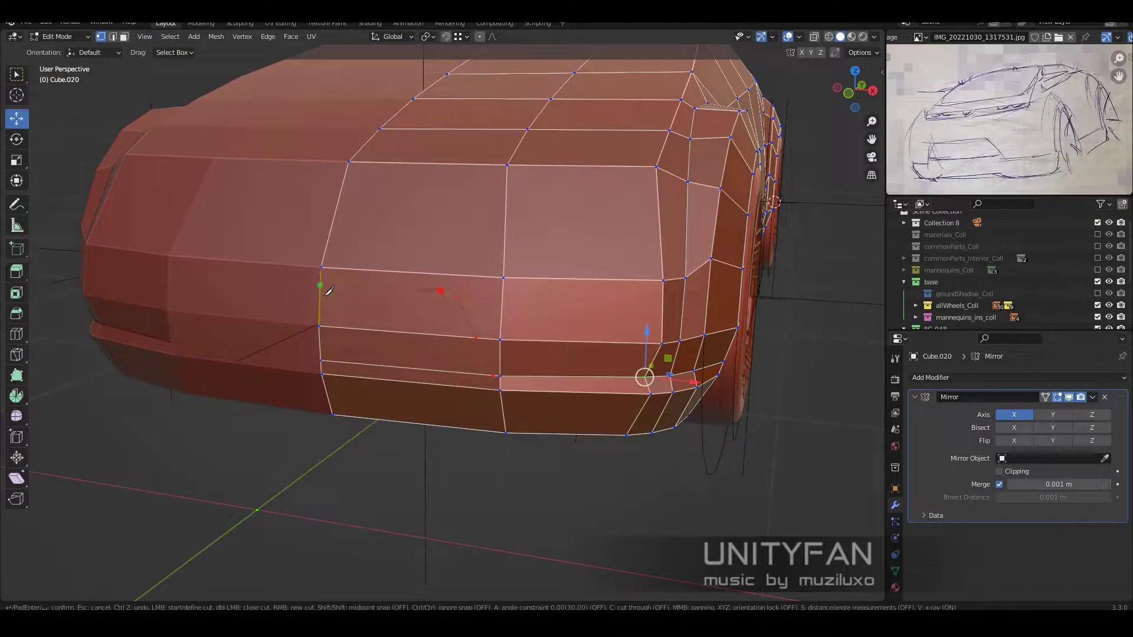
click(328, 288)
key(Return)
middle_drag(329, 288, 487, 345)
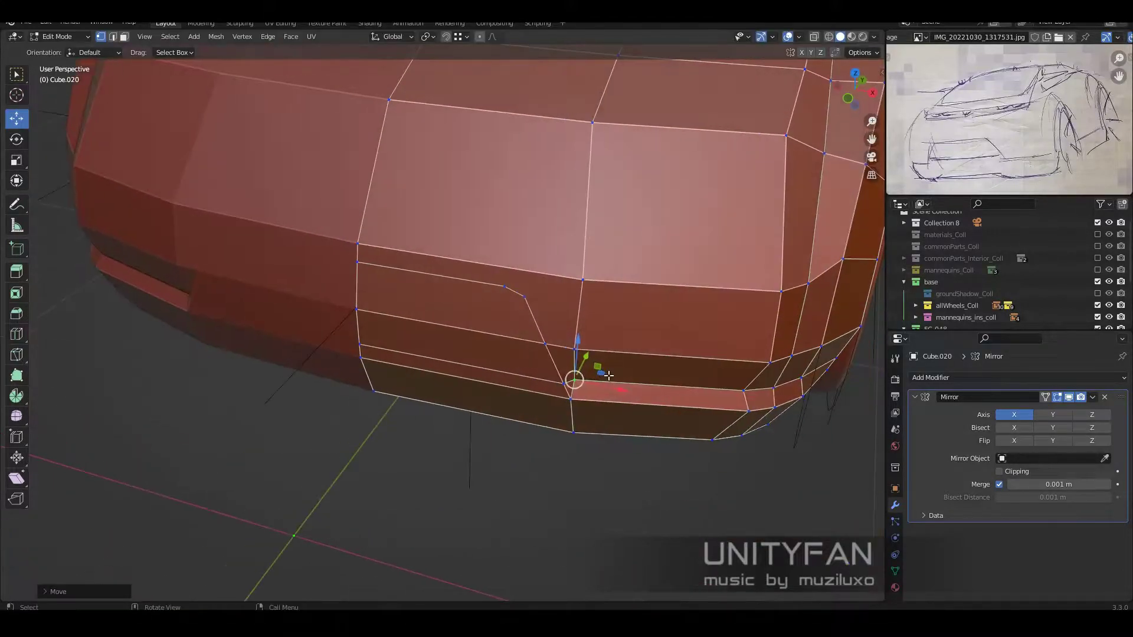
scroll(488, 346, up, 2)
- Move the recess vertices along the Y axis to shape the side step
key(k)
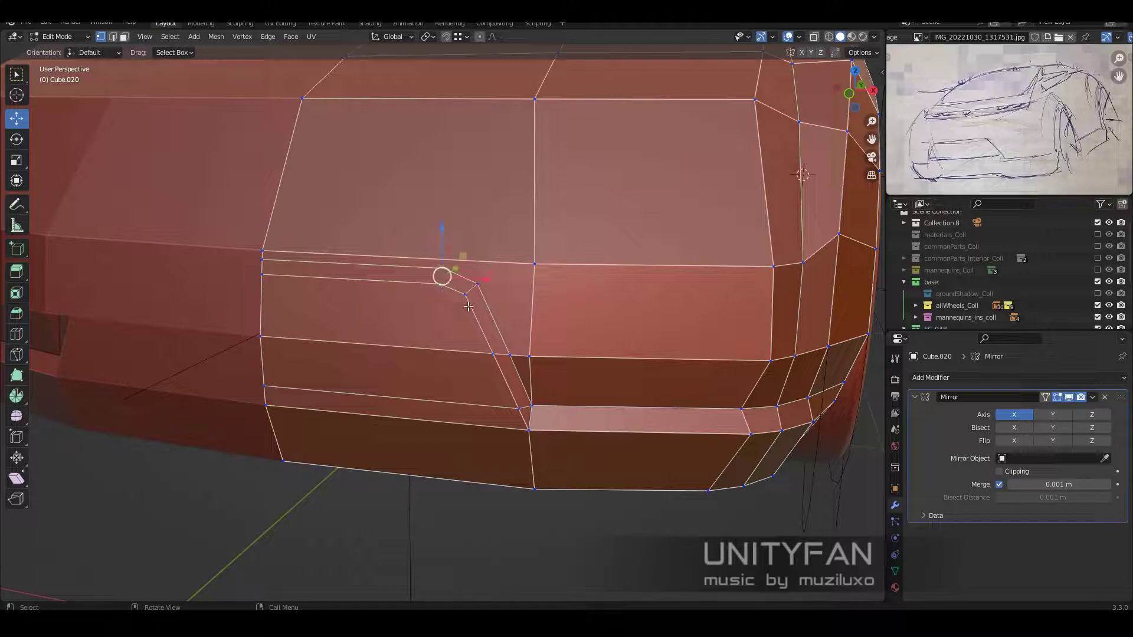
middle_drag(468, 307, 430, 307)
mouse_move(400, 263)
middle_down()
mouse_move(390, 268)
mouse_move(506, 356)
middle_up()
key(g)
key(y)
click(393, 261)
scroll(393, 261, down, 2)
- Knife-cut new edges across the front bumper of the car
key(alt+a)
mouse_move(425, 349)
middle_down()
mouse_move(518, 454)
mouse_move(472, 439)
middle_up()
click(477, 438)
scroll(513, 439, down, 3)
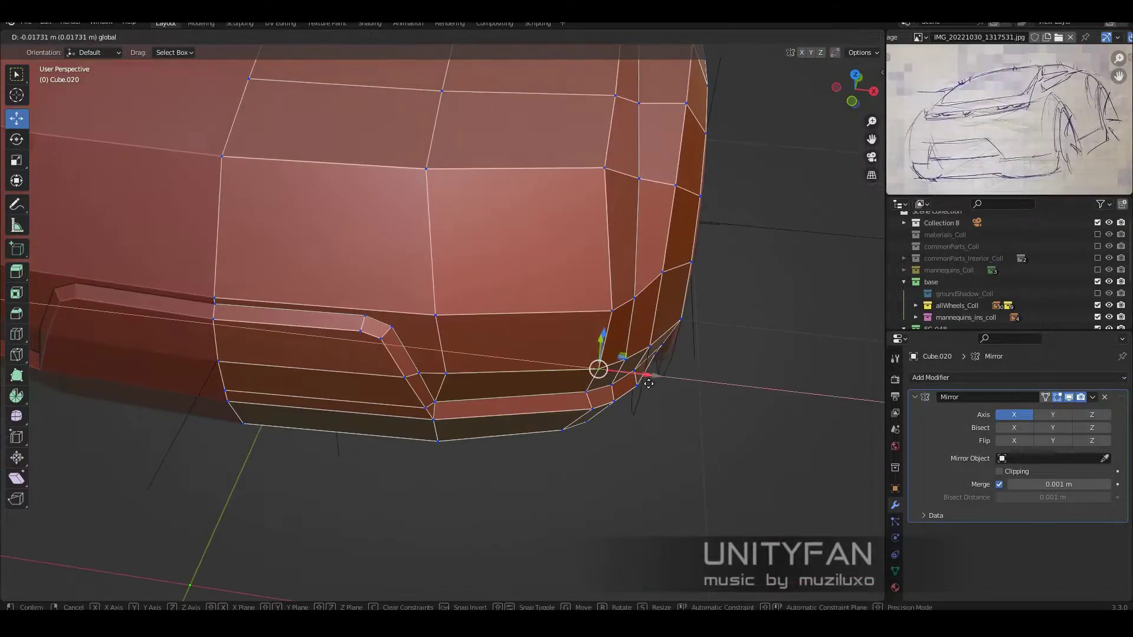
middle_drag(600, 372, 612, 357)
scroll(539, 335, up, 2)
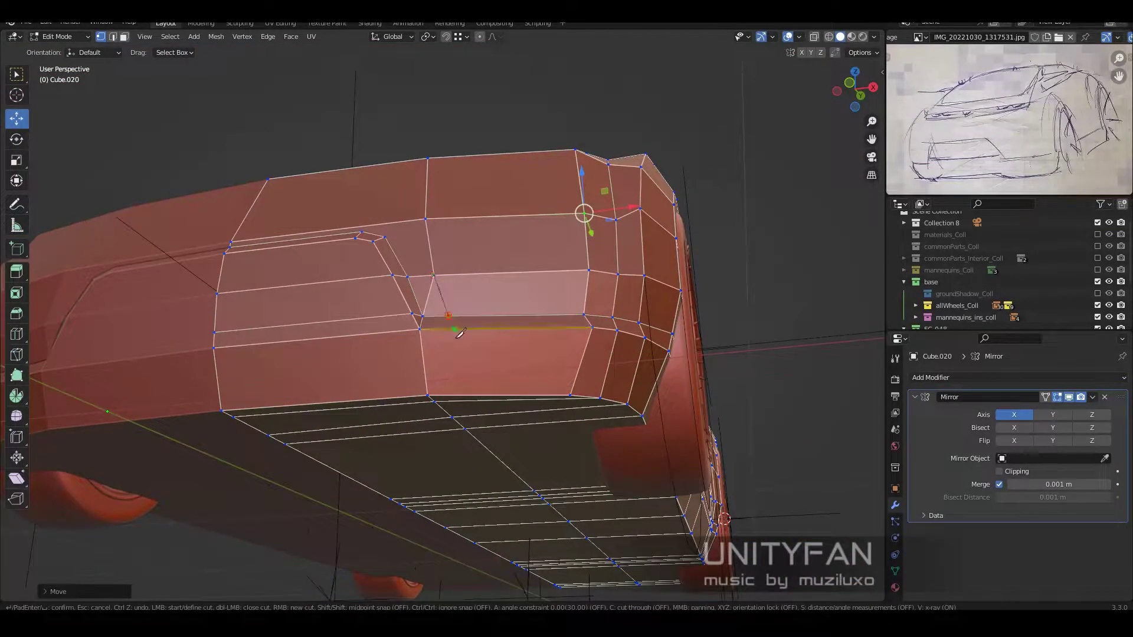
key(Return)
mouse_move(492, 392)
middle_down()
mouse_move(488, 362)
mouse_move(472, 378)
middle_up()
scroll(488, 361, up, 3)
- Select a path of vertices along the recess and trial-move it, cancelling the move
key(1)
scroll(456, 382, down, 2)
ctrl+click(493, 378)
mouse_move(507, 413)
middle_down()
mouse_move(534, 448)
mouse_move(395, 319)
middle_up()
right_click(539, 413)
- Dissolve the extra vertices left over from the knife cuts
key(k)
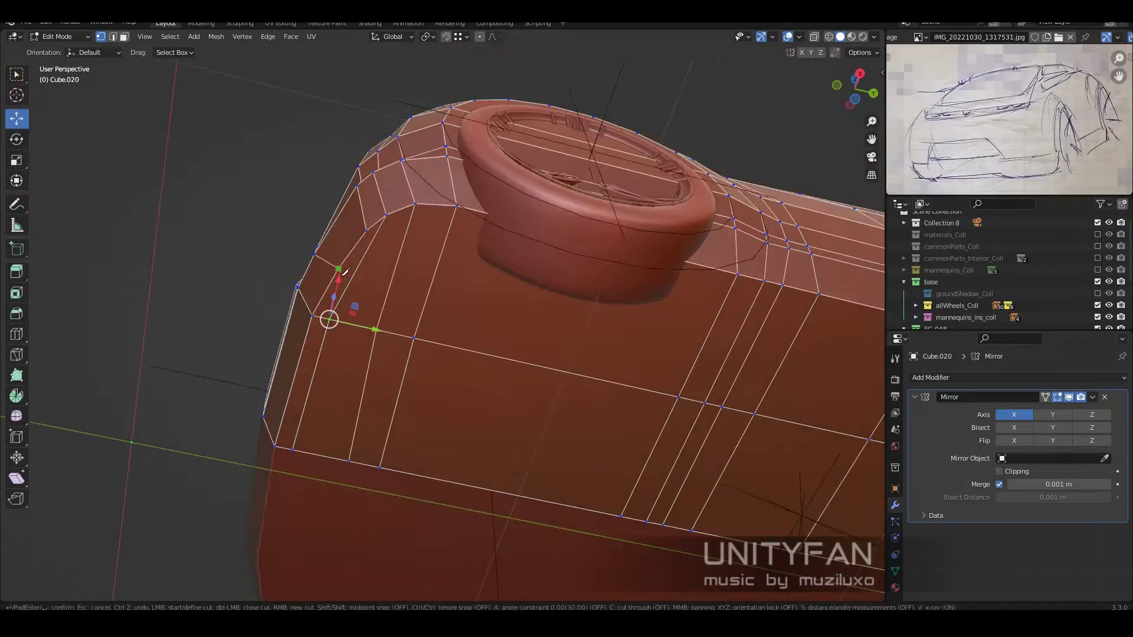
mouse_move(747, 357)
middle_down()
mouse_move(263, 316)
mouse_move(346, 329)
mouse_move(435, 372)
middle_up()
key(2)
scroll(435, 371, up, 3)
key(x)
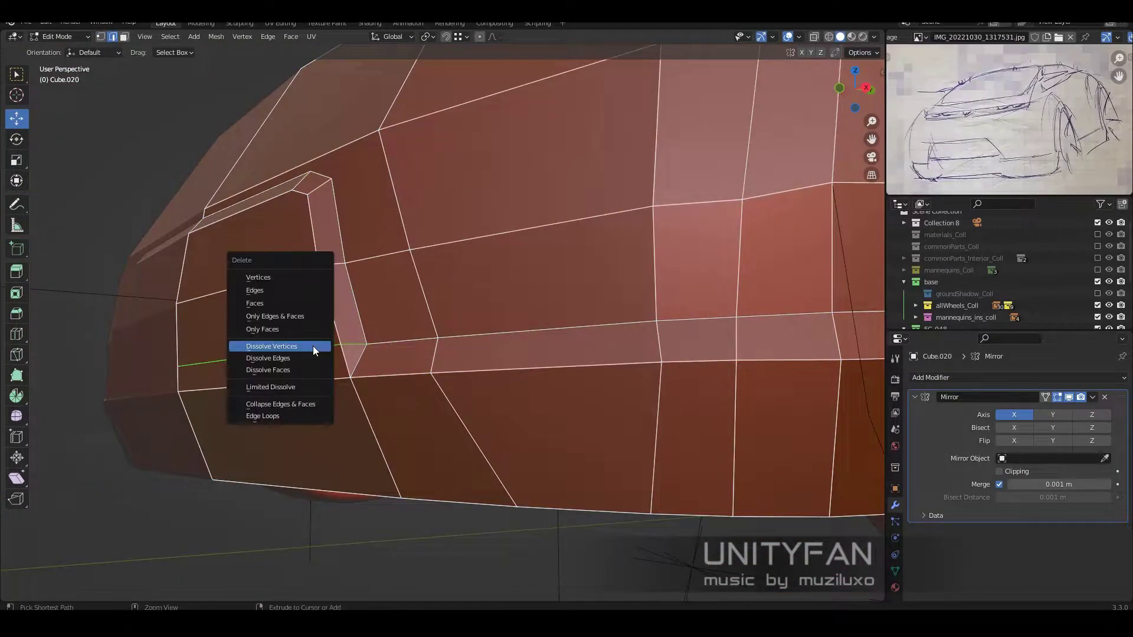
click(324, 347)
middle_drag(324, 347, 459, 388)
key(1)
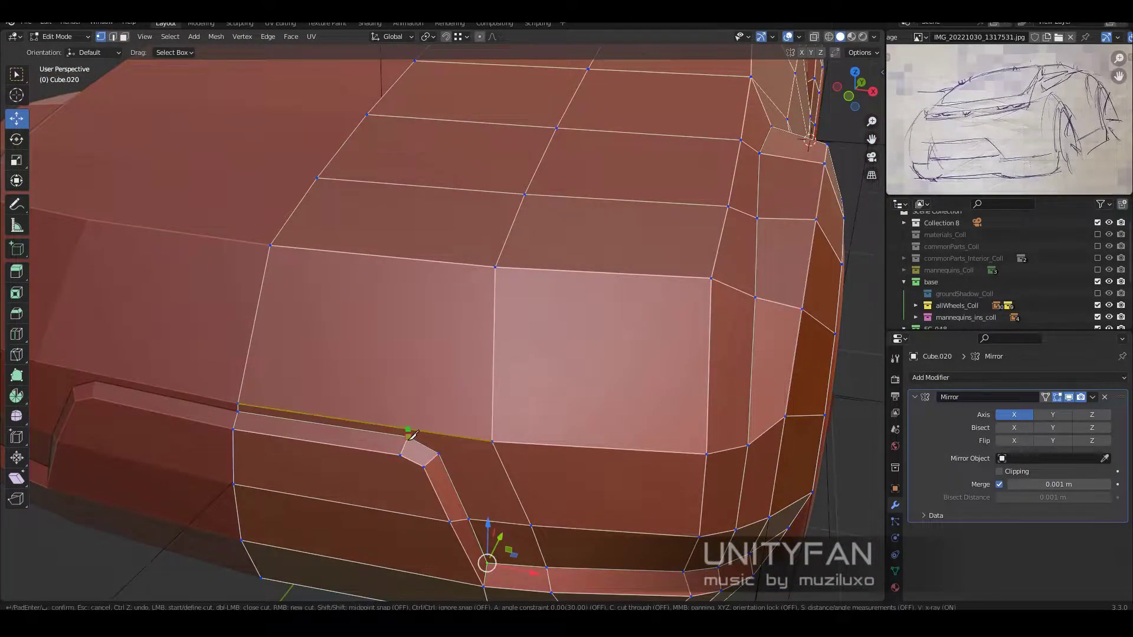
scroll(442, 269, down, 5)
- Reposition a vertex on the lower rear body
mouse_move(441, 269)
middle_down()
mouse_move(484, 413)
mouse_move(511, 433)
middle_up()
scroll(455, 307, up, 3)
click(504, 343)
scroll(505, 343, down, 4)
scroll(484, 413, up, 2)
scroll(495, 418, up, 3)
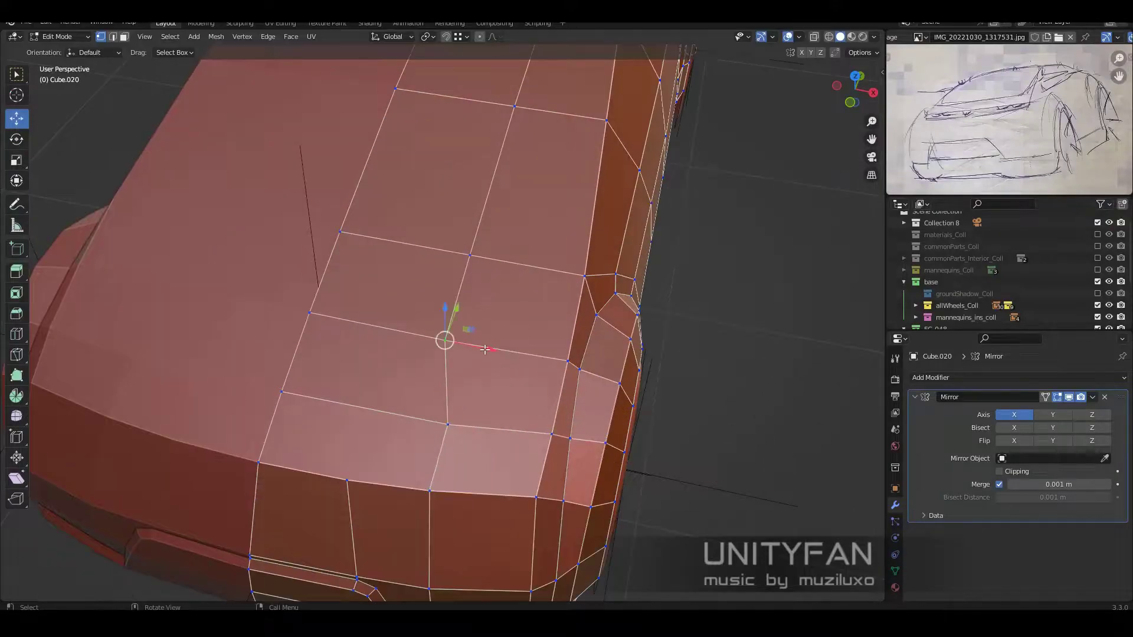
- Nudge the vertex at the roof edge into position
click(543, 271)
middle_drag(542, 271, 512, 259)
scroll(512, 259, up, 2)
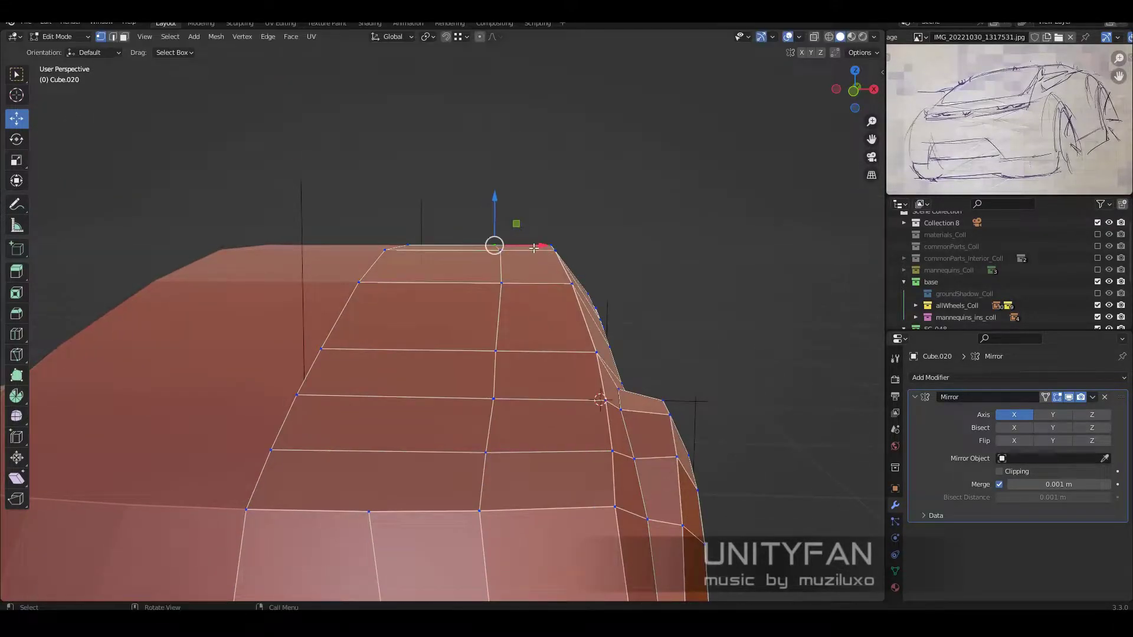
drag(534, 248, 540, 248)
scroll(540, 248, down, 4)
mouse_move(540, 248)
middle_down()
mouse_move(304, 291)
mouse_move(600, 380)
mouse_move(363, 417)
middle_up()
scroll(304, 291, up, 3)
scroll(552, 368, down, 3)
- Knife-cut new edges from the roof edge across the side faces
key(k)
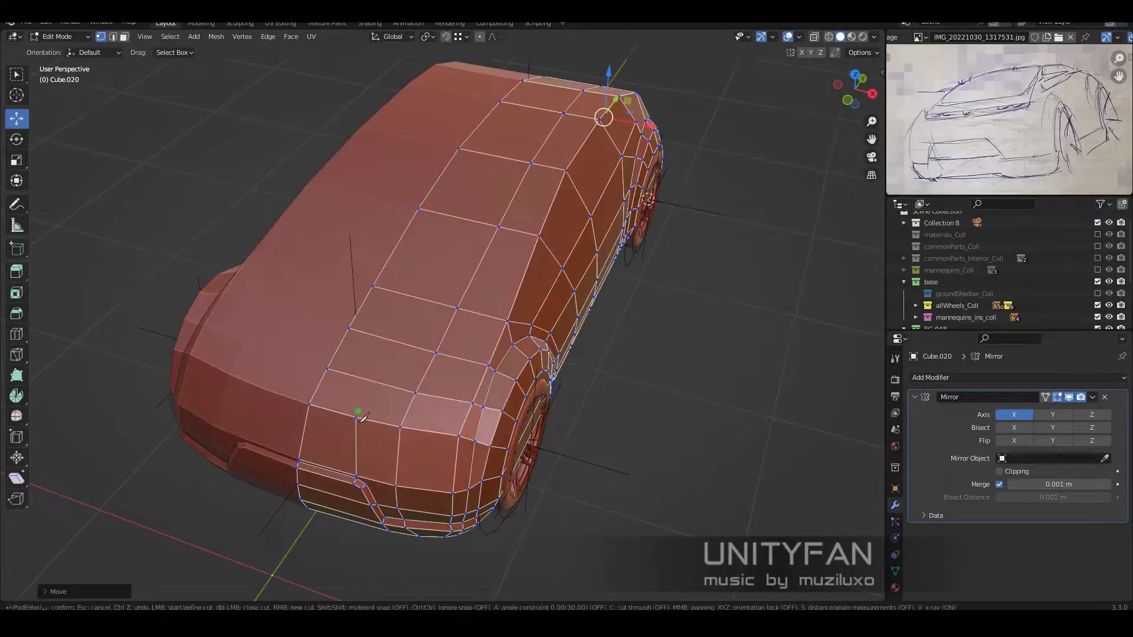
click(390, 348)
middle_drag(395, 352, 411, 335)
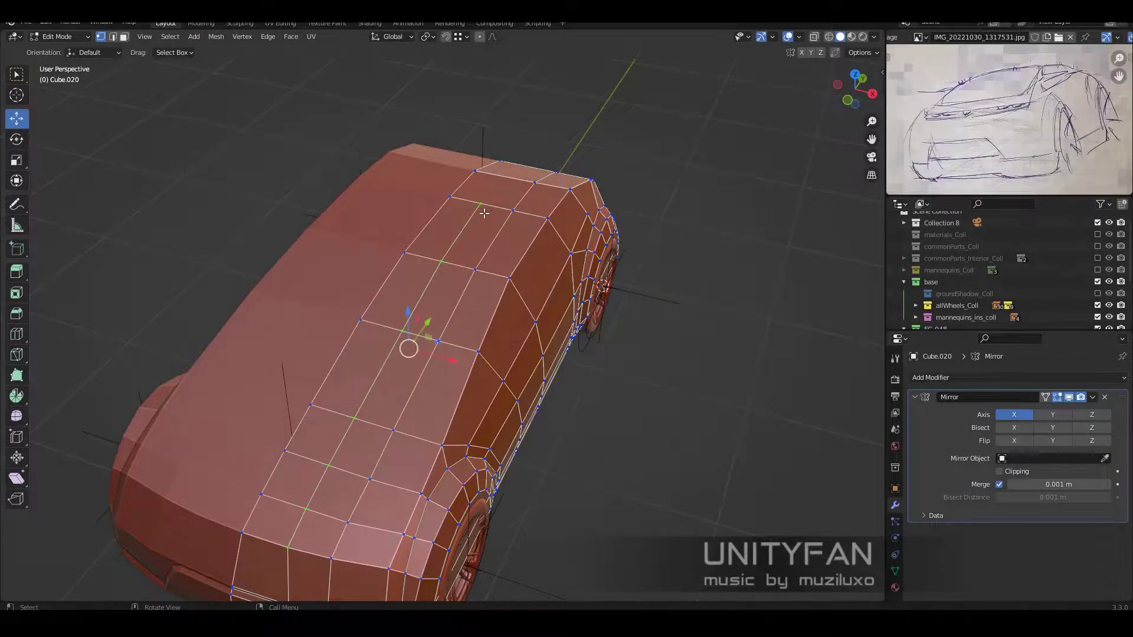
scroll(484, 213, down, 3)
mouse_move(512, 402)
middle_down()
mouse_move(502, 405)
mouse_move(458, 271)
mouse_move(436, 366)
middle_up()
scroll(458, 271, up, 3)
key(k)
middle_drag(377, 506, 501, 410)
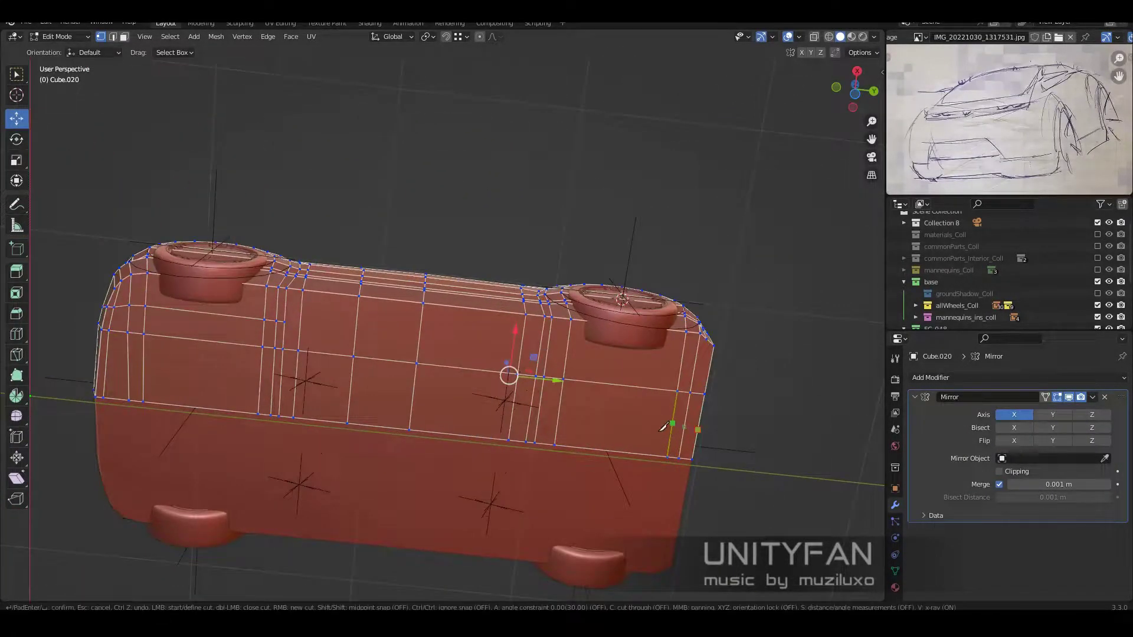
scroll(302, 360, up, 2)
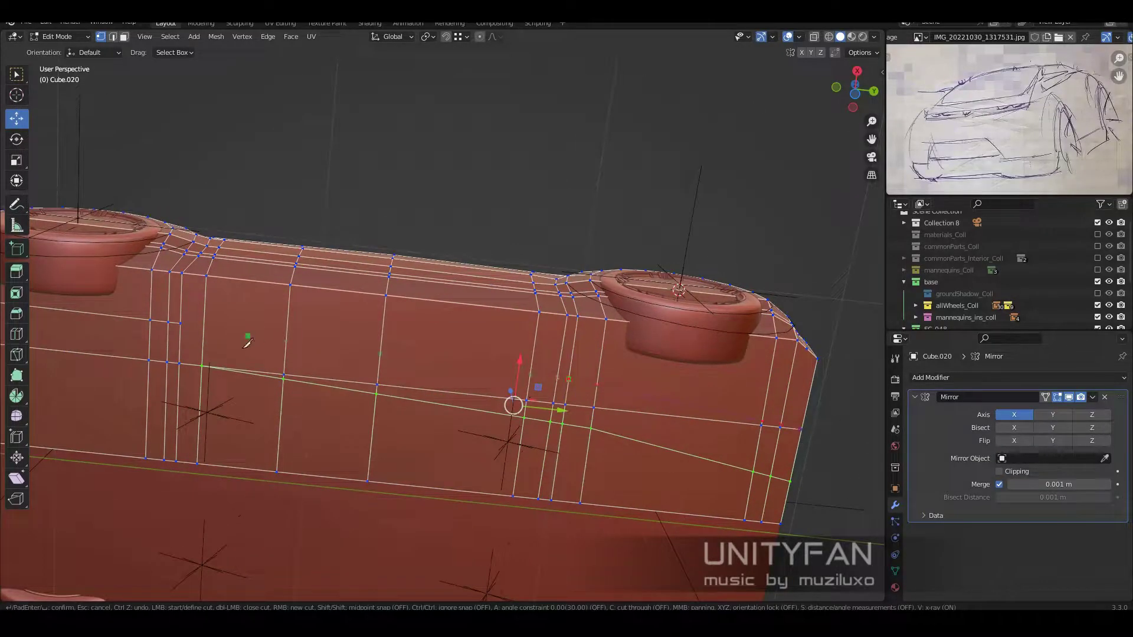
key(Return)
- Inspect the new cuts from the rear and around the whole car body
scroll(508, 416, down, 5)
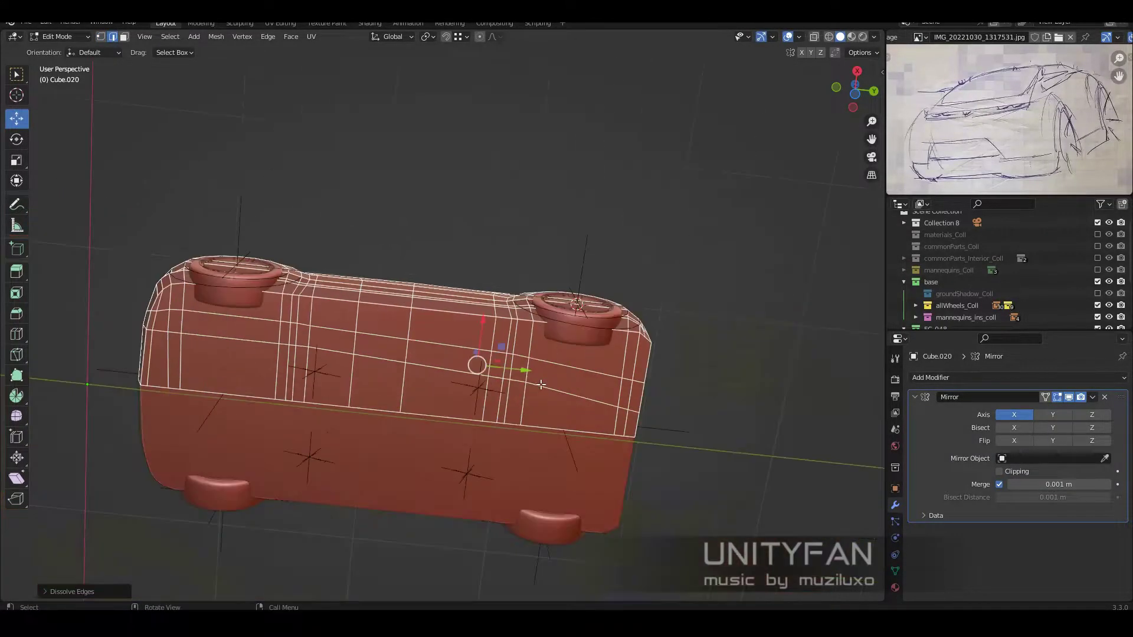
mouse_move(508, 416)
middle_down()
mouse_move(500, 466)
mouse_move(500, 432)
middle_up()
scroll(501, 466, up, 2)
scroll(500, 481, up, 3)
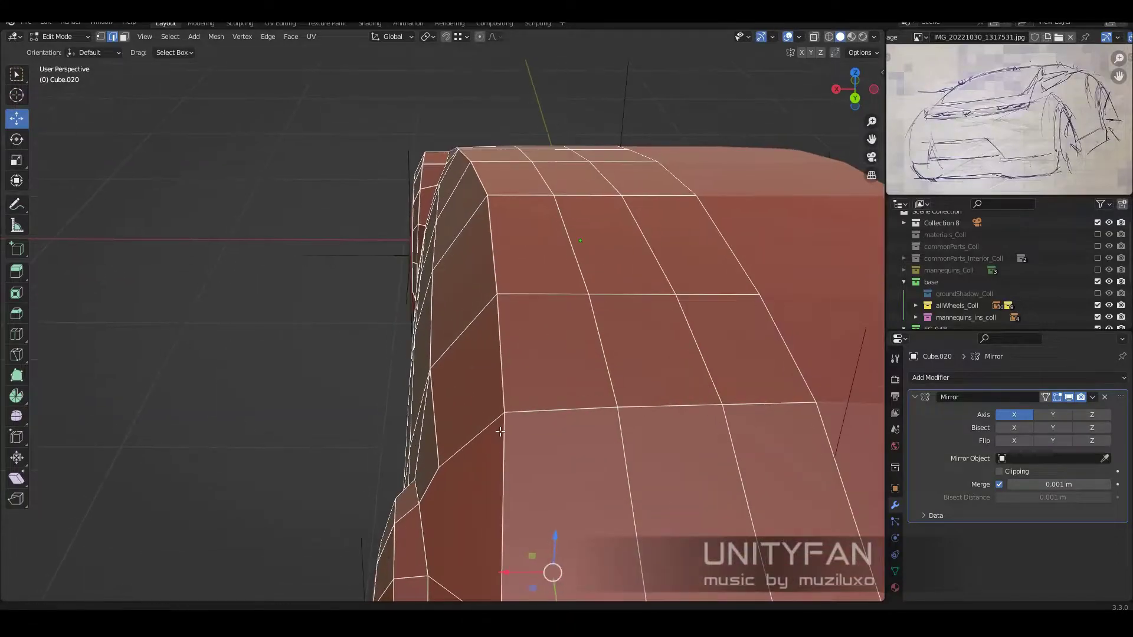
middle_drag(452, 285, 505, 370)
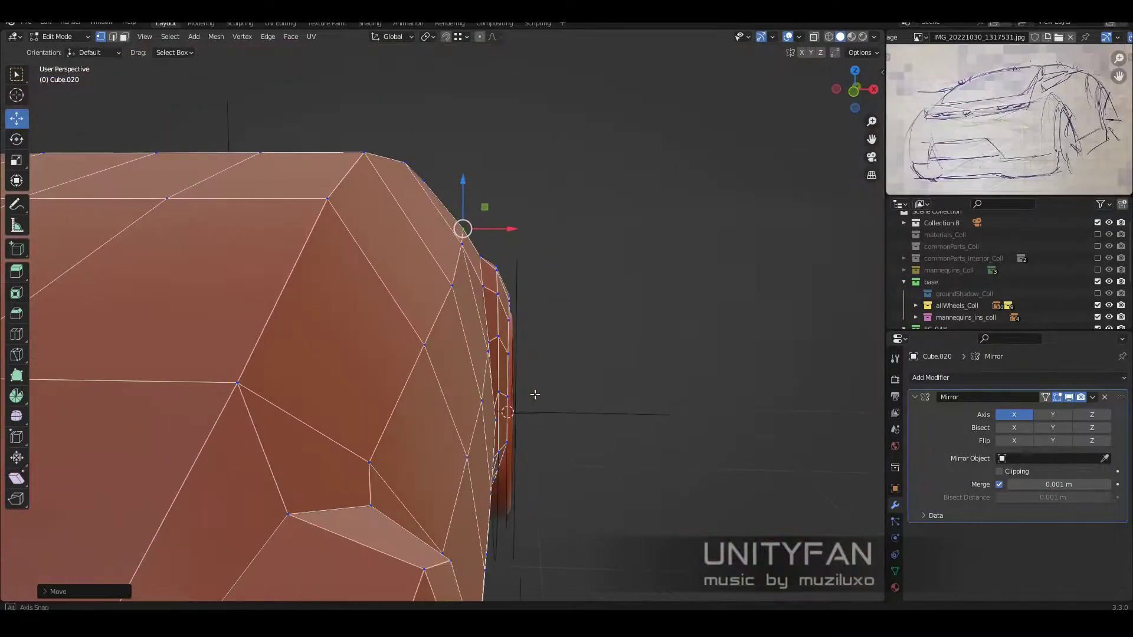
scroll(505, 370, down, 3)
key(Tab)
middle_drag(406, 410, 559, 380)
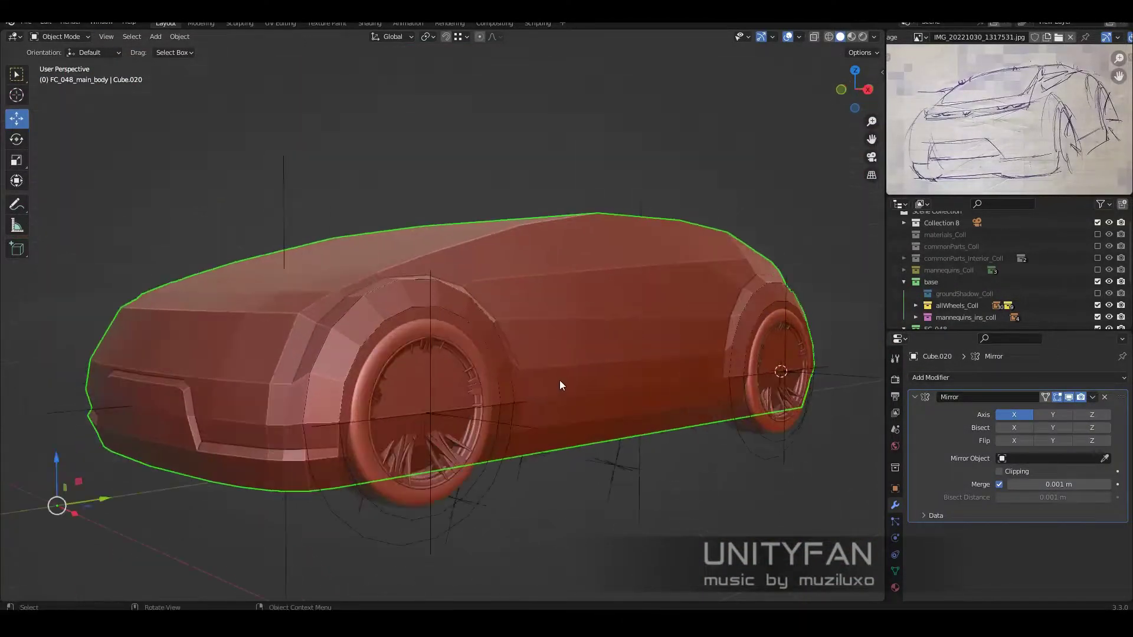
key(Tab)
scroll(502, 357, up, 2)
scroll(503, 357, up, 2)
- Select the lower side edge path and move it upward
ctrl+click(673, 334)
key(g)
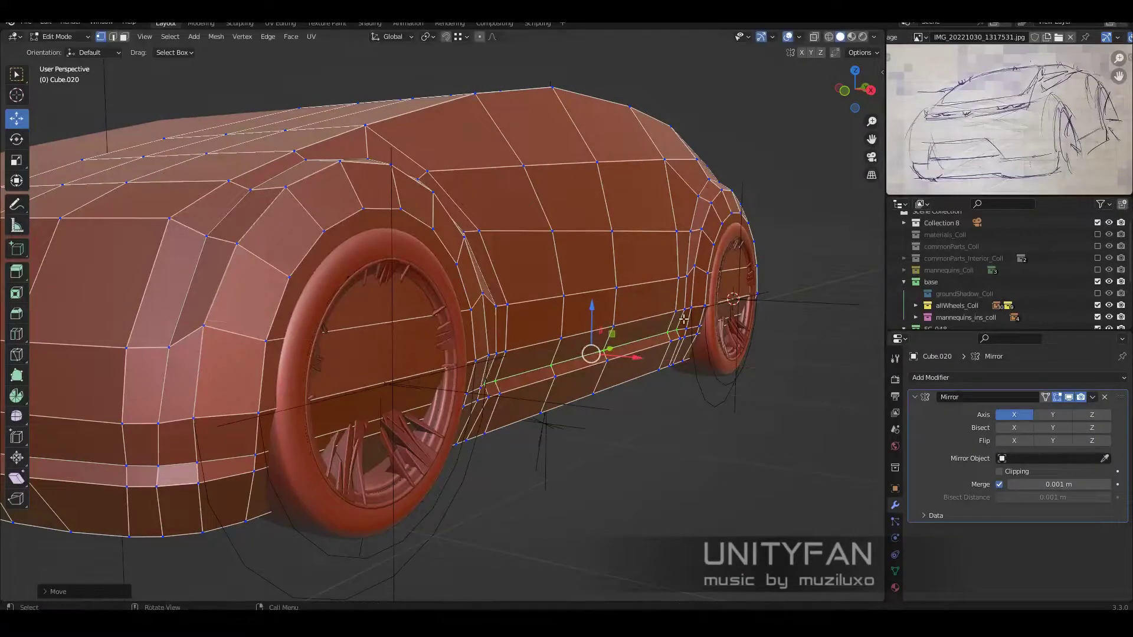
middle_drag(683, 319, 646, 340)
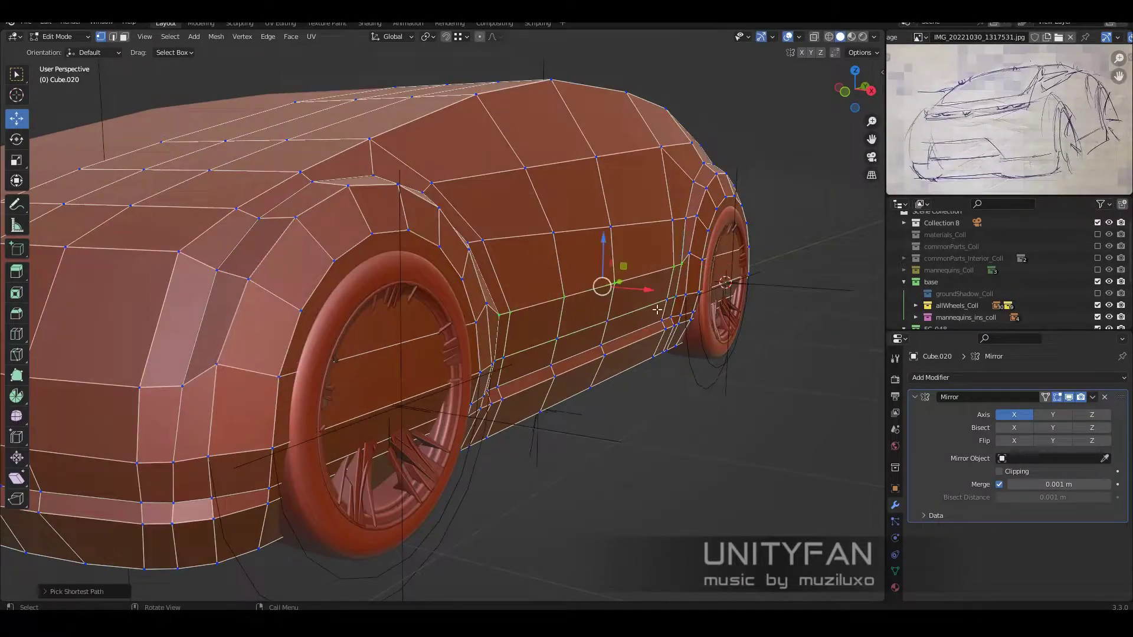
click(651, 298)
scroll(650, 297, down, 5)
scroll(531, 331, up, 3)
scroll(472, 331, up, 3)
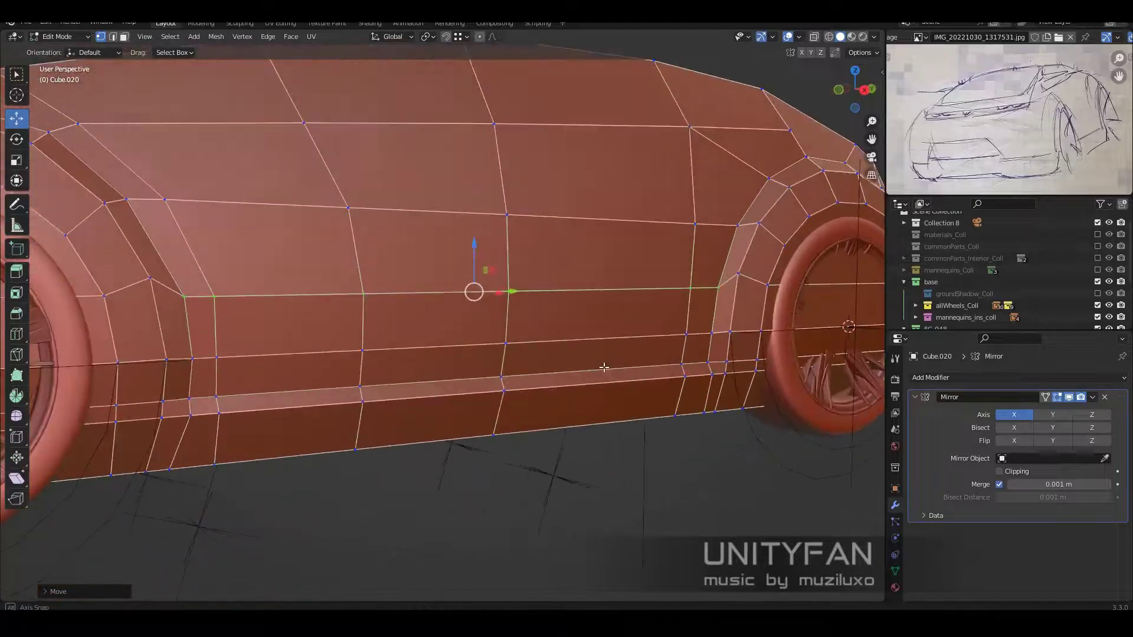
scroll(263, 399, up, 2)
- Reshape the lower rear corner and rear wheel arch vertices
mouse_move(263, 400)
middle_down()
mouse_move(513, 346)
mouse_move(463, 354)
mouse_move(631, 375)
mouse_move(618, 393)
middle_up()
scroll(541, 366, down, 4)
scroll(463, 354, up, 3)
key(k)
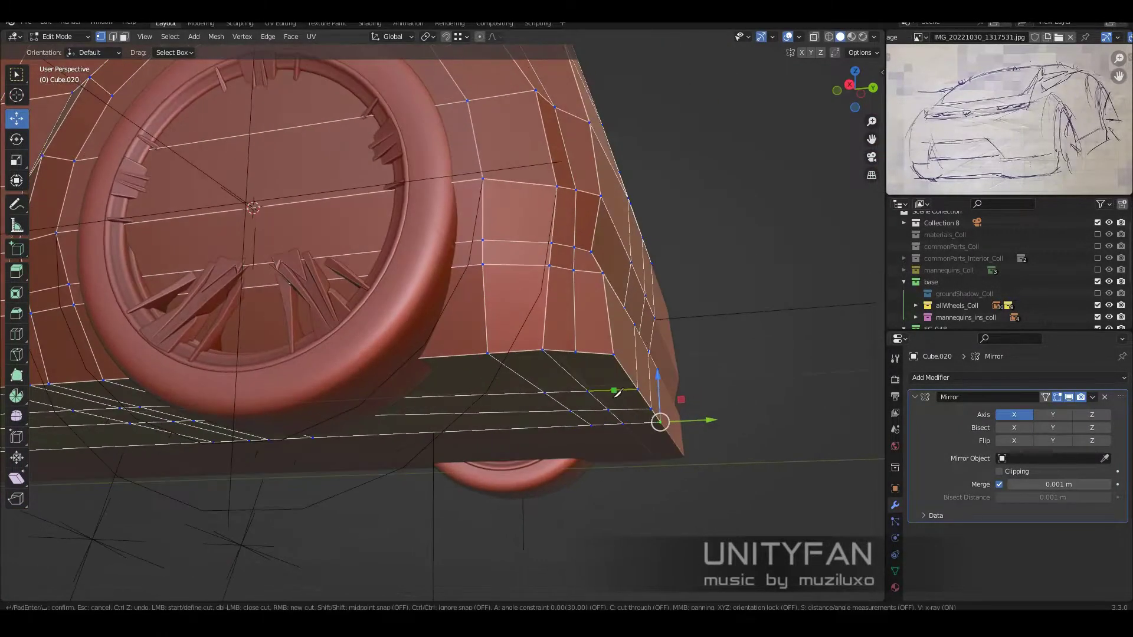
drag(683, 432, 679, 428)
mouse_move(679, 428)
middle_down()
mouse_move(661, 413)
mouse_move(637, 421)
middle_up()
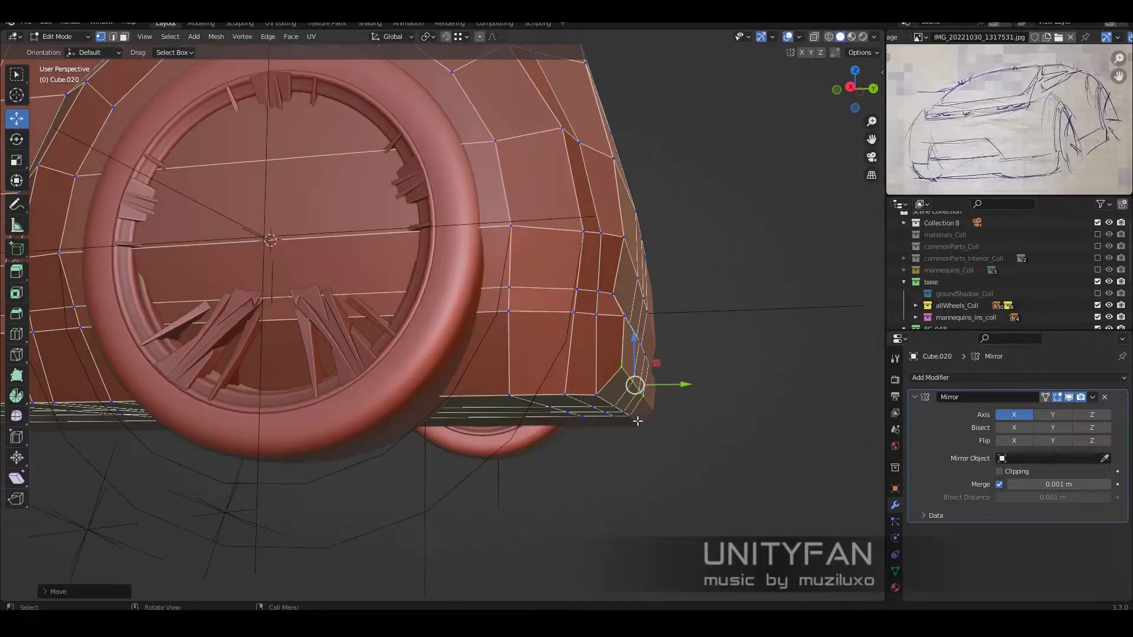
click(641, 383)
scroll(641, 382, down, 5)
middle_drag(641, 383, 599, 385)
scroll(599, 385, up, 5)
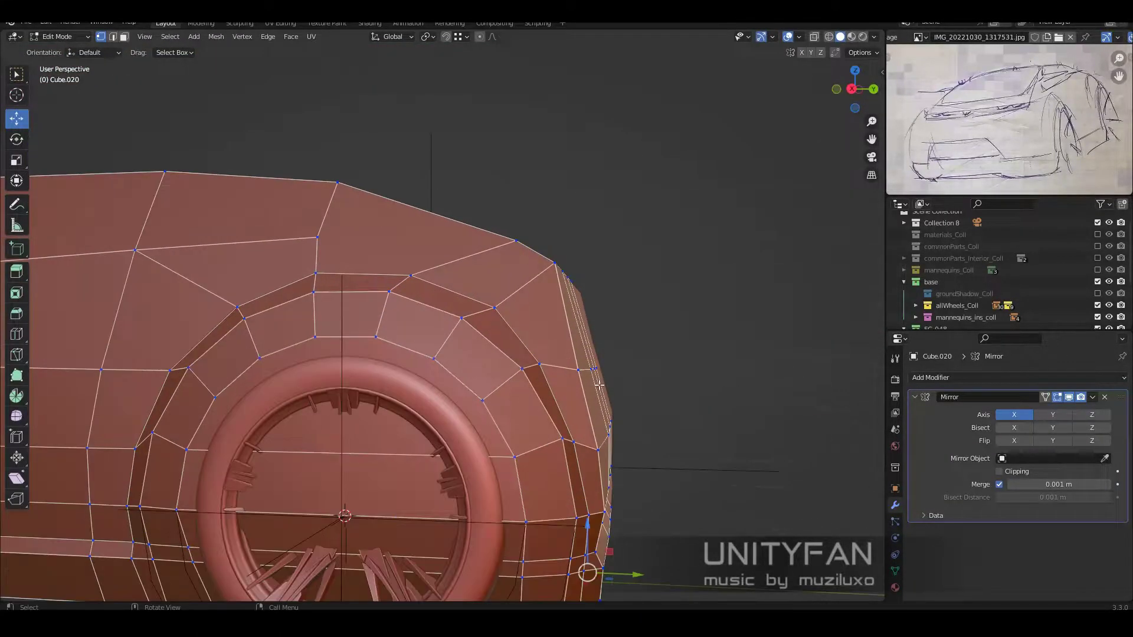
click(645, 370)
- Move the rear bumper vertices to form the bumper recess
key(Tab)
scroll(471, 429, down, 5)
mouse_move(470, 429)
middle_down()
mouse_move(605, 408)
mouse_move(553, 400)
middle_up()
key(Tab)
scroll(550, 399, up, 5)
scroll(647, 419, down, 4)
scroll(634, 384, up, 4)
key(g)
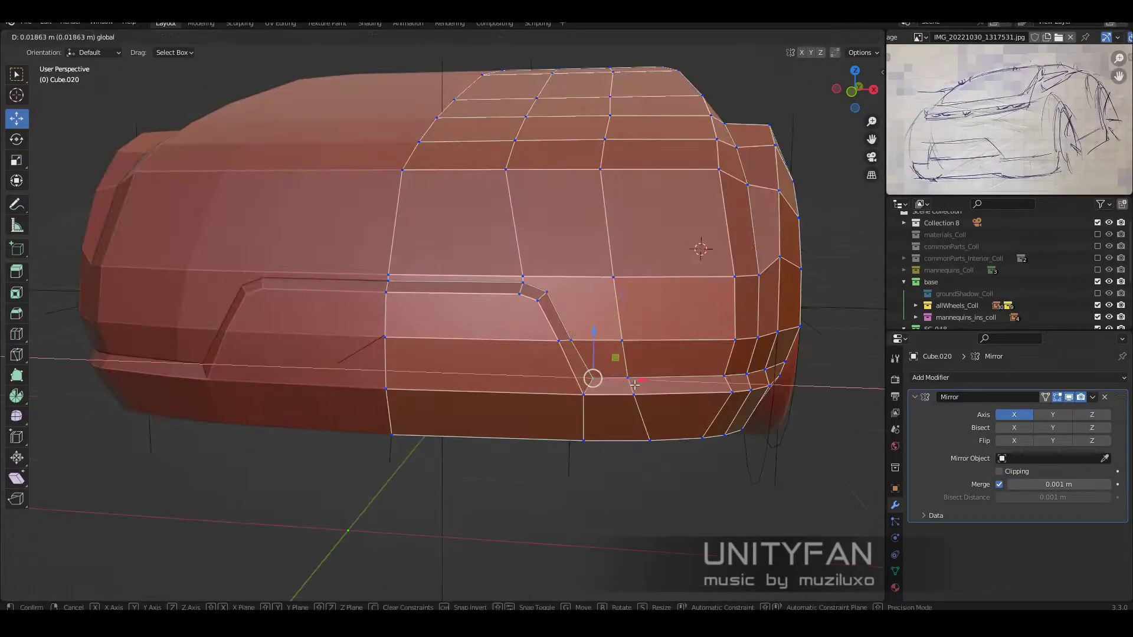
click(627, 348)
scroll(627, 349, down, 4)
middle_drag(626, 348, 614, 354)
scroll(609, 357, up, 3)
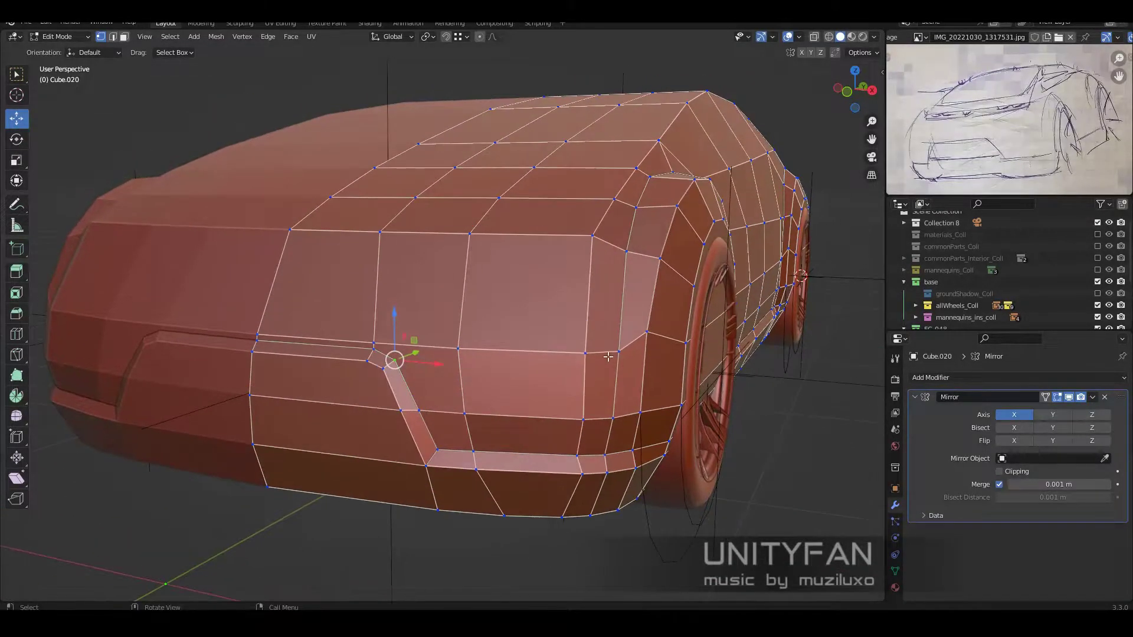
- Dissolve the horizontal edge loop across the rear of the body
key(x)
click(426, 354)
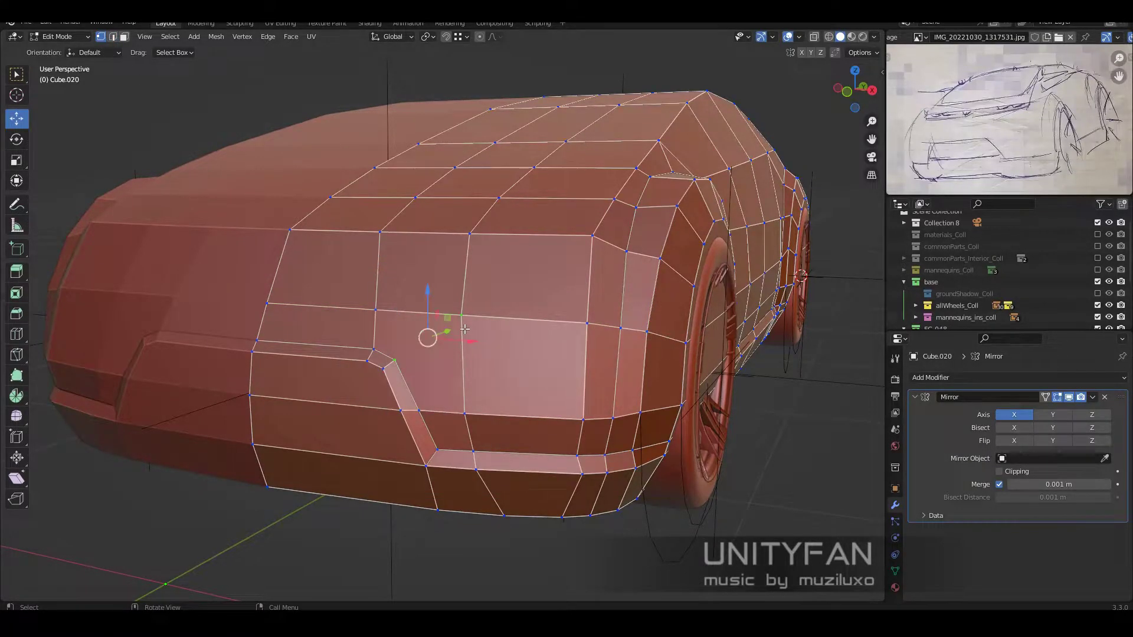
middle_drag(465, 329, 374, 336)
scroll(392, 300, up, 4)
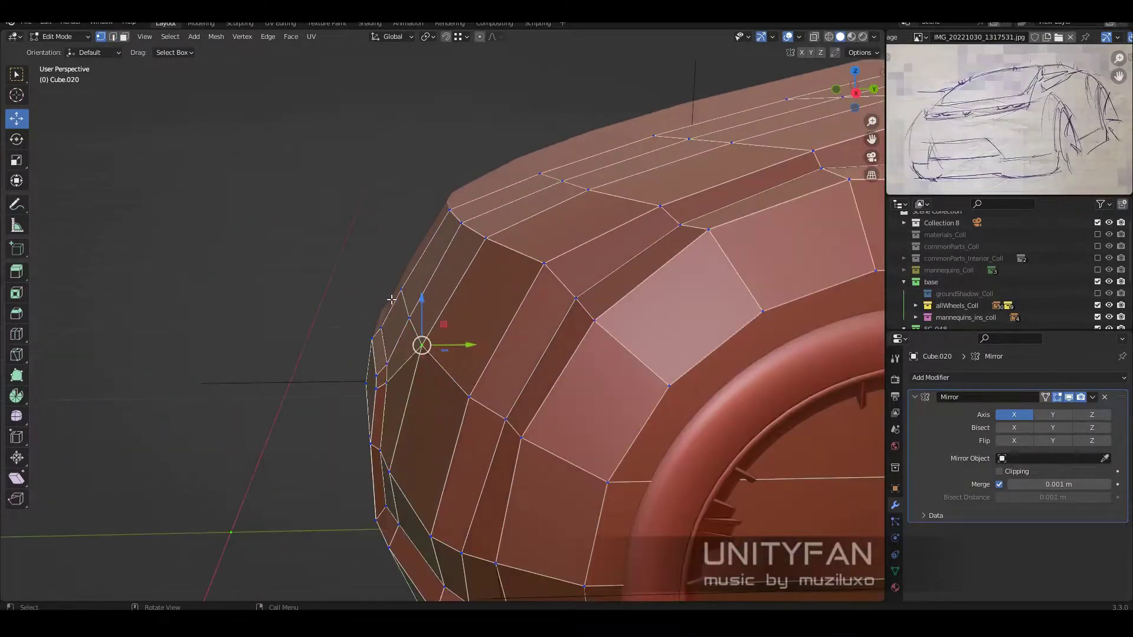
scroll(485, 402, down, 6)
mouse_move(442, 429)
middle_down()
mouse_move(626, 418)
mouse_move(482, 413)
middle_up()
scroll(608, 401, up, 2)
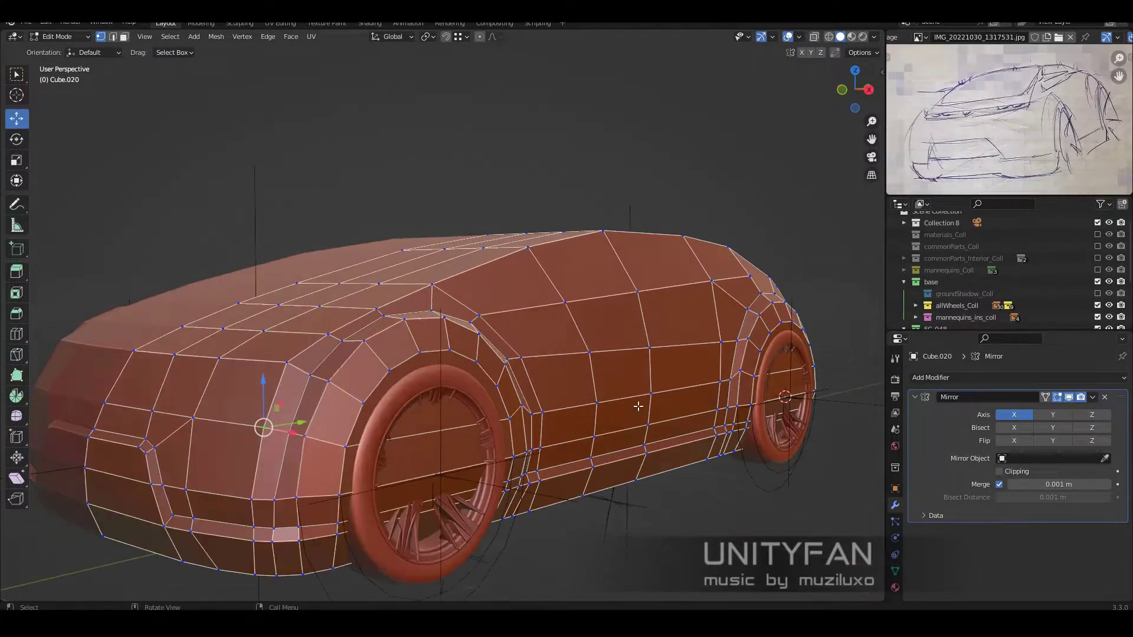
scroll(482, 413, up, 2)
- Move the selected side vertices into place and review from the front
key(g)
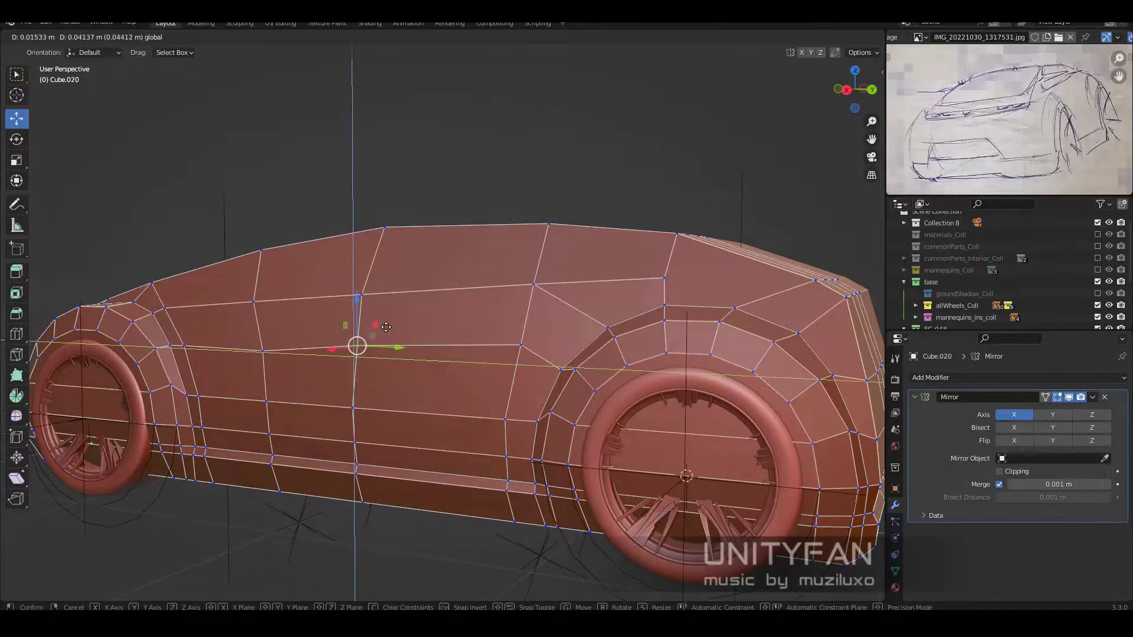
click(386, 327)
middle_drag(463, 328, 599, 352)
scroll(566, 366, up, 3)
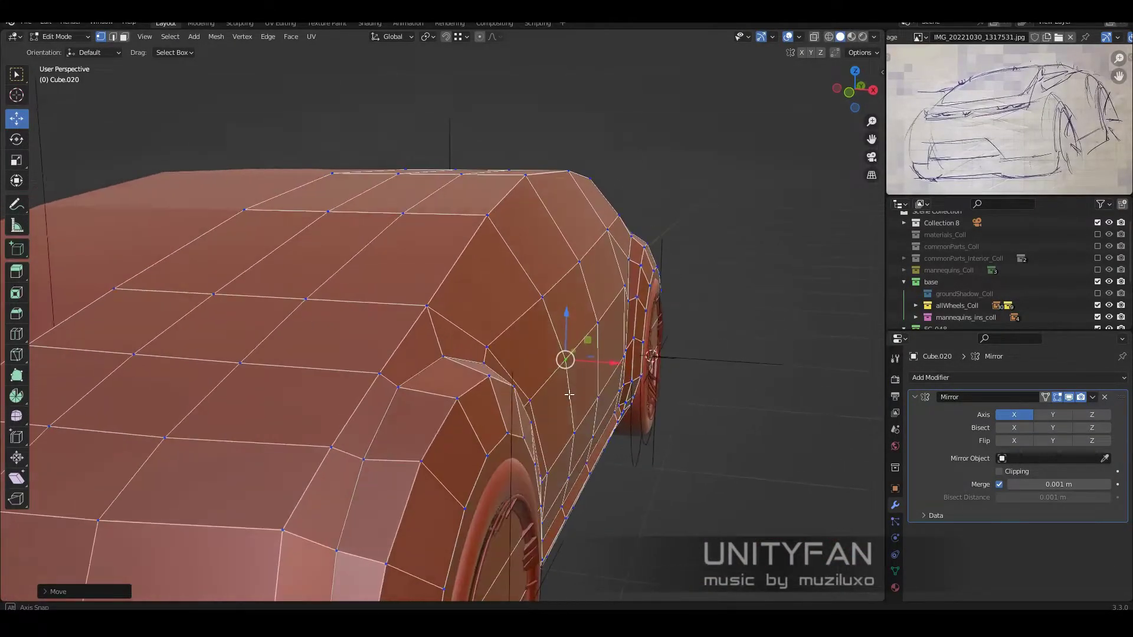
mouse_move(568, 394)
middle_down()
mouse_move(567, 378)
mouse_move(584, 384)
mouse_move(497, 399)
middle_up()
scroll(567, 378, up, 3)
scroll(593, 390, up, 2)
scroll(497, 399, up, 2)
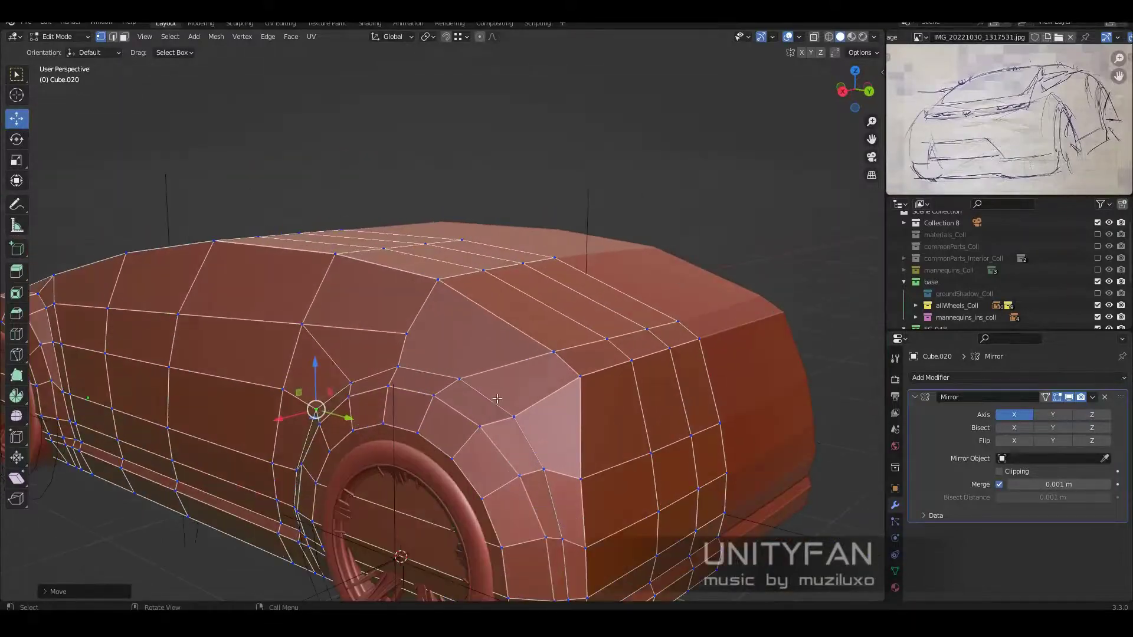
- Finish the rear-side knife cut and add an edge path to the selection
click(554, 353)
key(Return)
scroll(620, 342, up, 2)
mouse_move(726, 301)
middle_down()
mouse_move(625, 307)
mouse_move(618, 294)
mouse_move(531, 331)
mouse_move(460, 391)
mouse_move(567, 359)
mouse_move(501, 336)
mouse_move(468, 349)
mouse_move(508, 354)
mouse_move(516, 435)
mouse_move(683, 438)
mouse_move(628, 409)
middle_up()
ctrl+click(634, 298)
scroll(617, 294, down, 5)
scroll(531, 330, up, 3)
scroll(460, 391, down, 4)
scroll(568, 359, up, 3)
- Move the selected vertices into place, then inspect the front wheel arch side
click(570, 327)
scroll(570, 328, down, 3)
scroll(502, 336, up, 3)
scroll(508, 354, up, 3)
scroll(515, 435, down, 3)
scroll(683, 438, down, 3)
scroll(628, 409, up, 4)
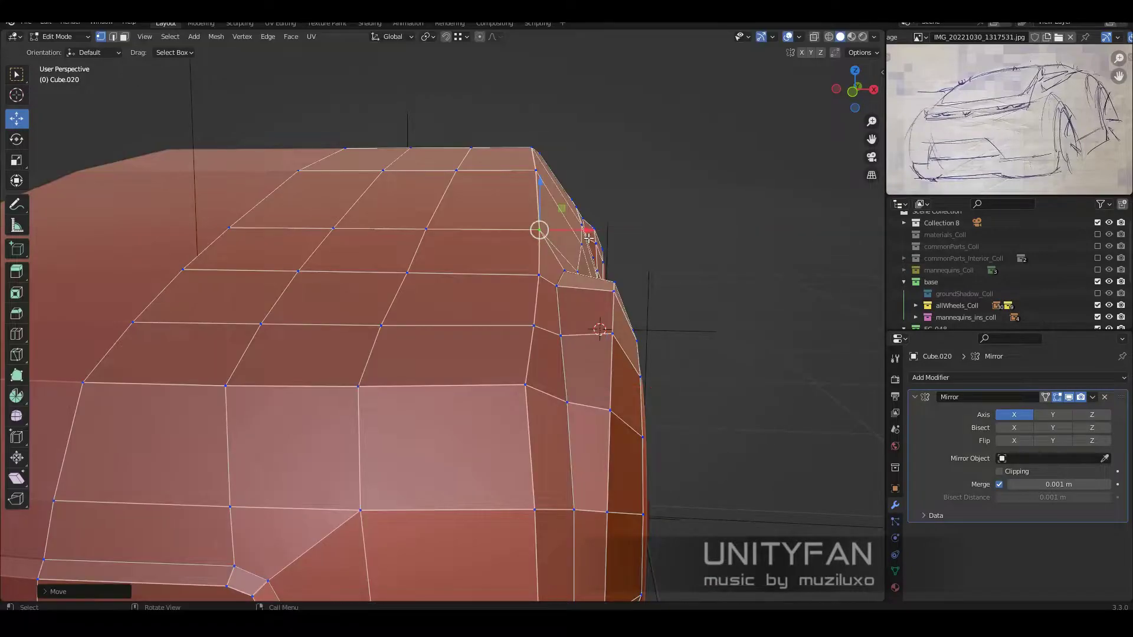
scroll(588, 238, down, 5)
middle_drag(564, 313, 466, 286)
scroll(245, 305, up, 3)
scroll(245, 305, up, 2)
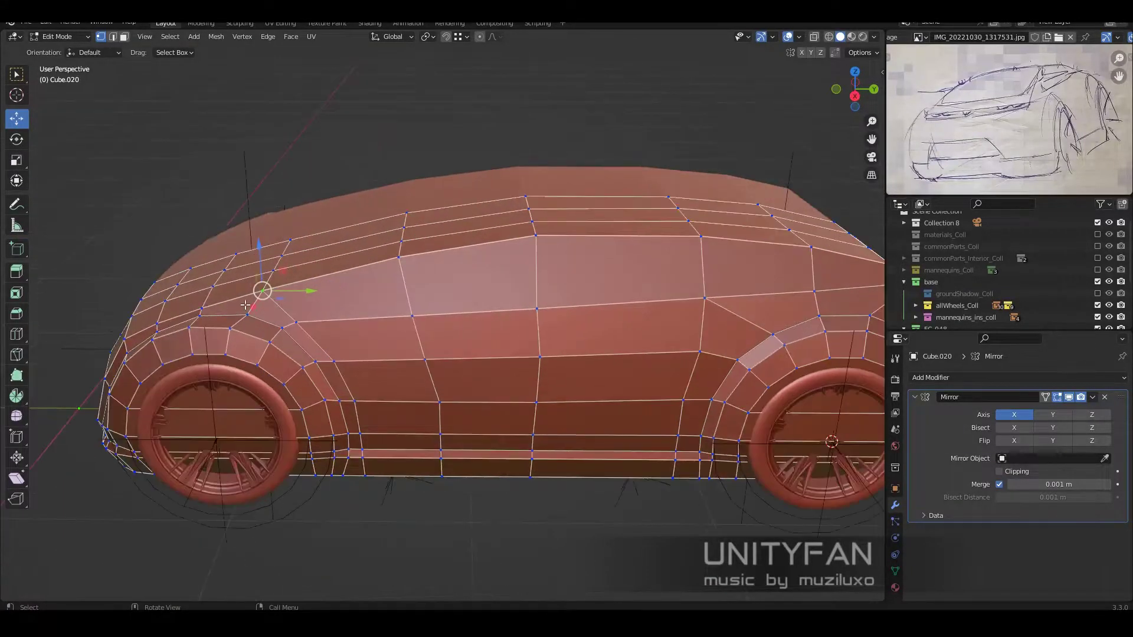
scroll(245, 305, down, 3)
- Knife-cut a new edge along the side of the car body
middle_drag(245, 305, 415, 195)
key(k)
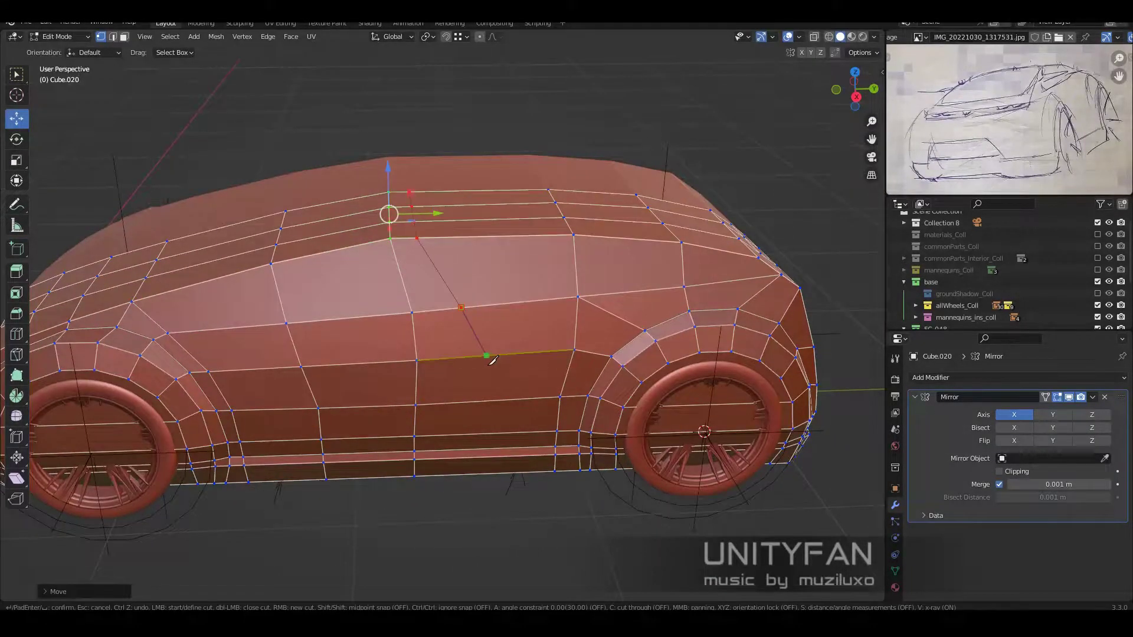
middle_drag(491, 361, 469, 377)
click(490, 468)
key(Return)
scroll(442, 316, down, 3)
mouse_move(443, 317)
middle_down()
mouse_move(496, 362)
mouse_move(581, 348)
mouse_move(592, 365)
mouse_move(733, 410)
middle_up()
scroll(496, 362, up, 5)
- Settle the new edge's position, return to Object Mode, and hide the base wheel collection
click(392, 256)
scroll(540, 366, down, 5)
key(Tab)
click(1110, 283)
- Apply Shade Smooth and Shade Auto Smooth to the car body
scroll(555, 365, up, 2)
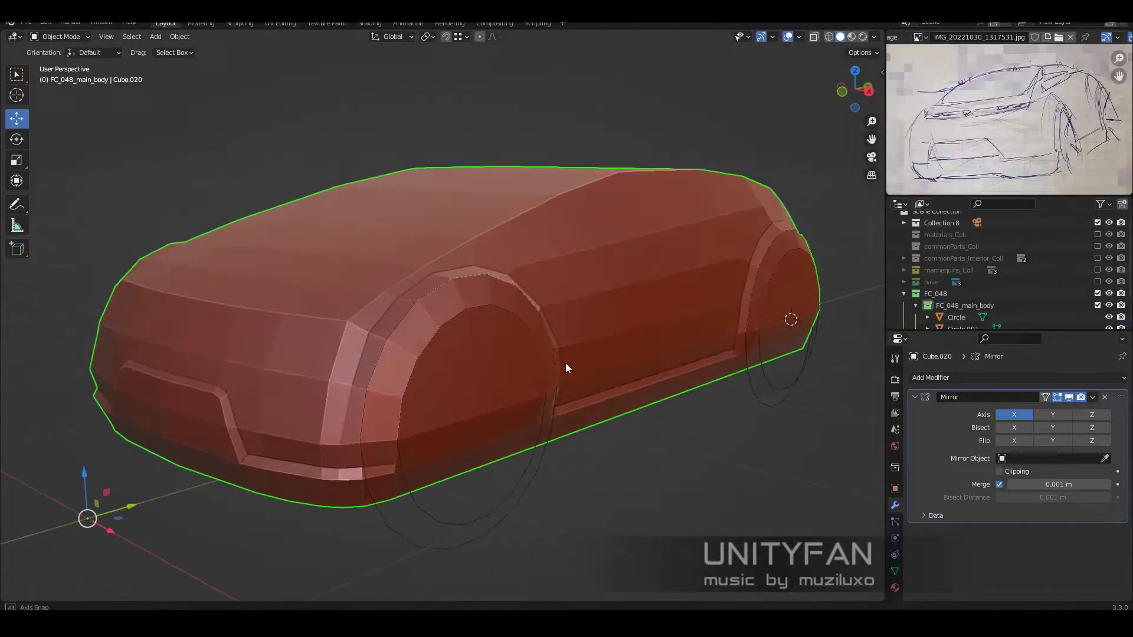
right_click(576, 308)
click(575, 309)
scroll(566, 324, down, 2)
right_click(561, 326)
click(579, 341)
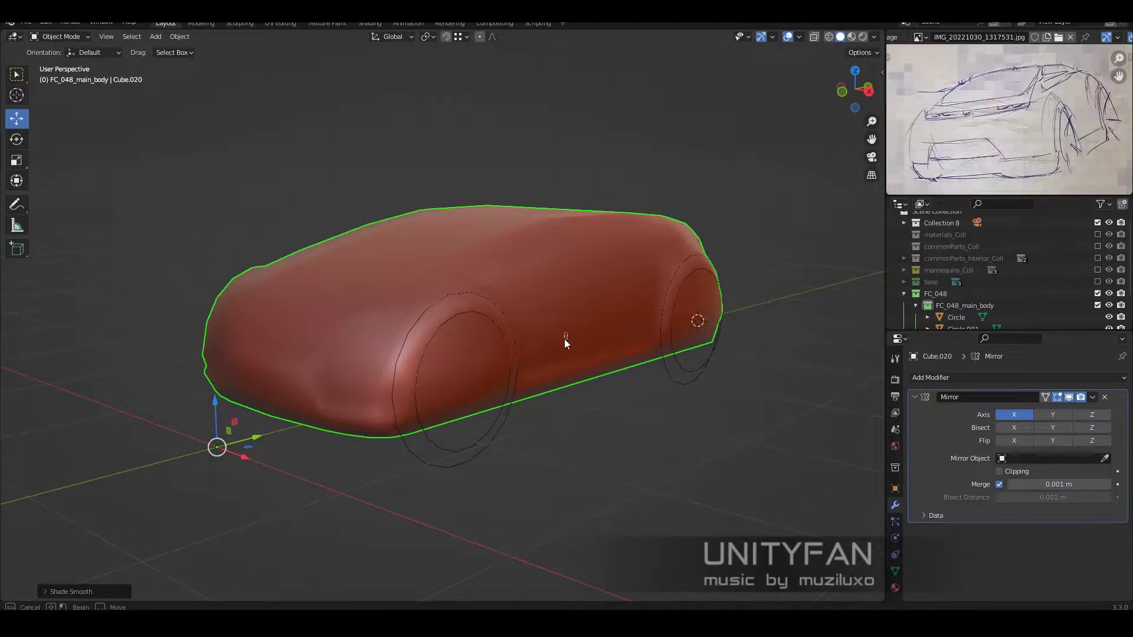
- In Edit Mode, slide the wheel-arch edge loop into place
key(Tab)
scroll(593, 365, up, 2)
mouse_move(593, 364)
middle_down()
mouse_move(418, 324)
mouse_move(665, 345)
mouse_move(626, 354)
middle_up()
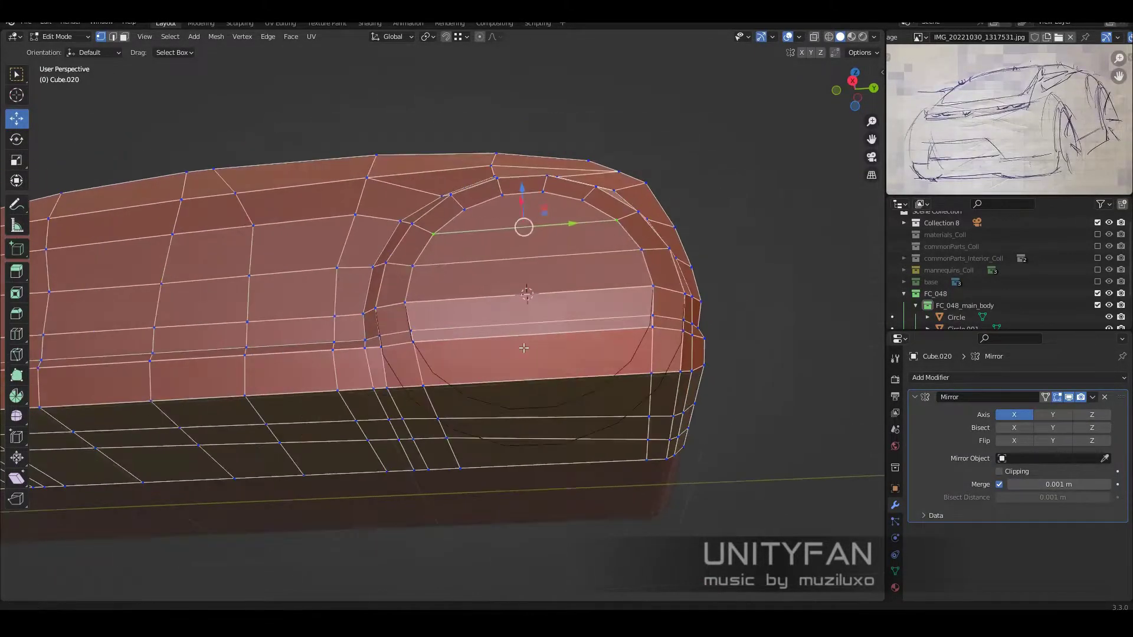
click(484, 388)
middle_drag(483, 388, 368, 376)
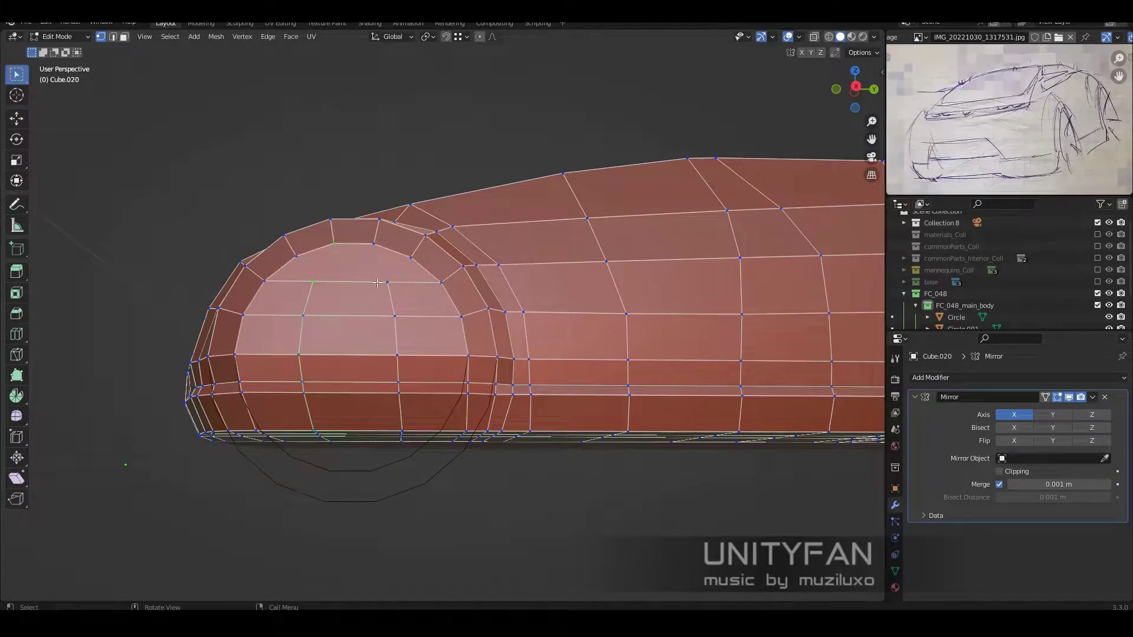
scroll(420, 287, down, 5)
scroll(518, 297, up, 5)
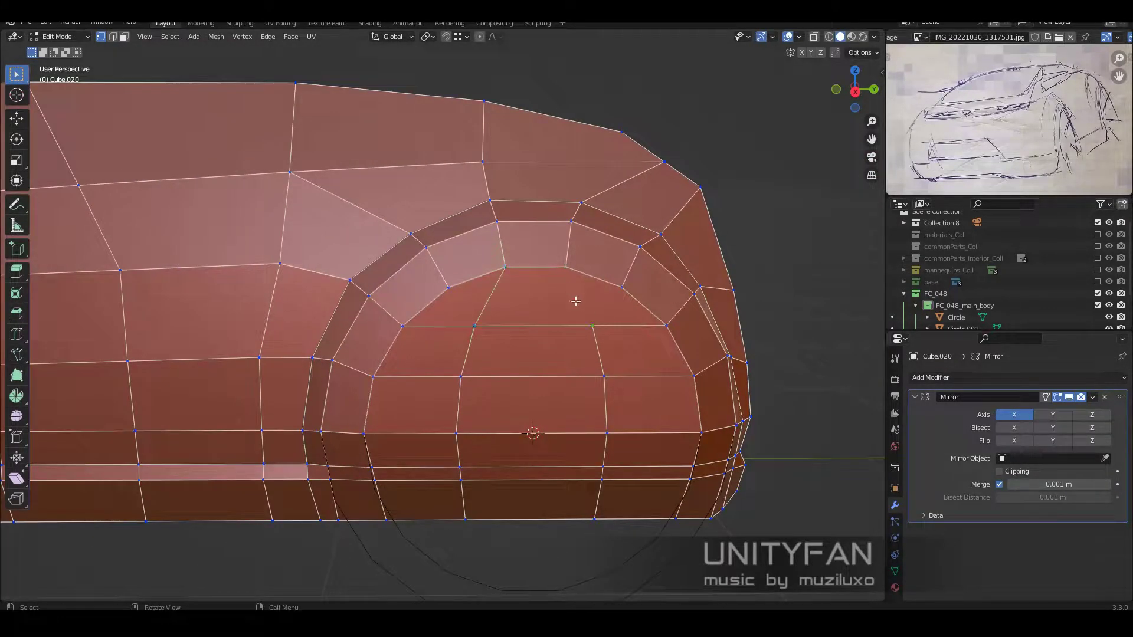
scroll(575, 302, down, 5)
- Switch to face select mode and bring up the Add Modifier list
right_click(440, 323)
scroll(380, 326, up, 5)
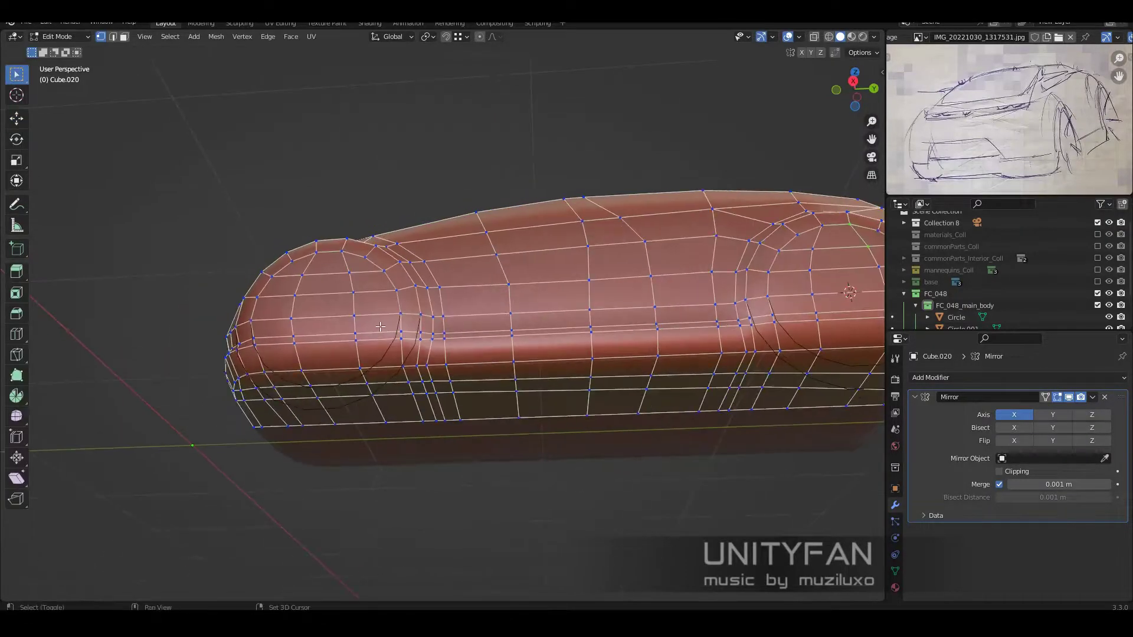
mouse_move(380, 327)
middle_down()
mouse_move(547, 378)
mouse_move(531, 345)
middle_up()
key(3)
scroll(529, 341, up, 4)
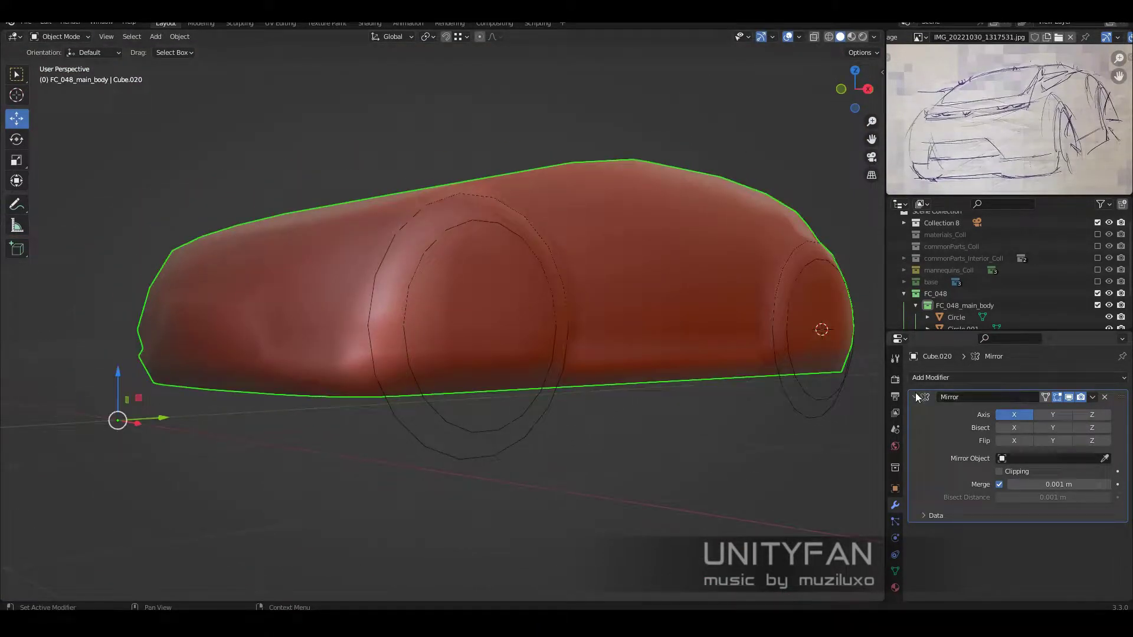
click(945, 377)
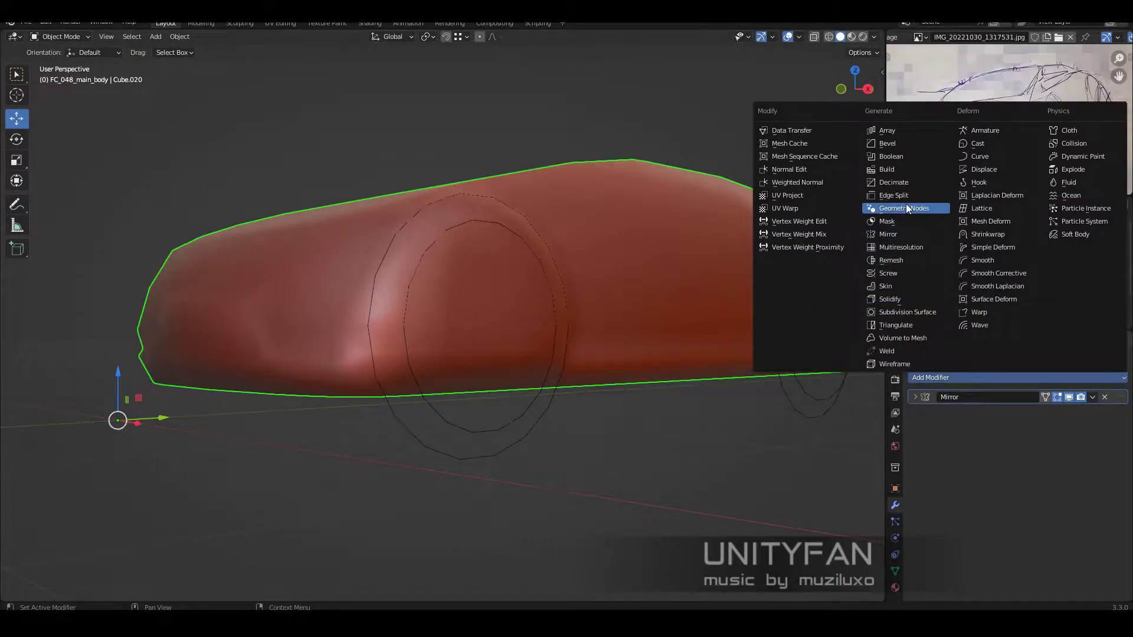
- Add a Subdivision Surface modifier at viewport level 2 and slide a new loop across the body
click(919, 313)
key(Tab)
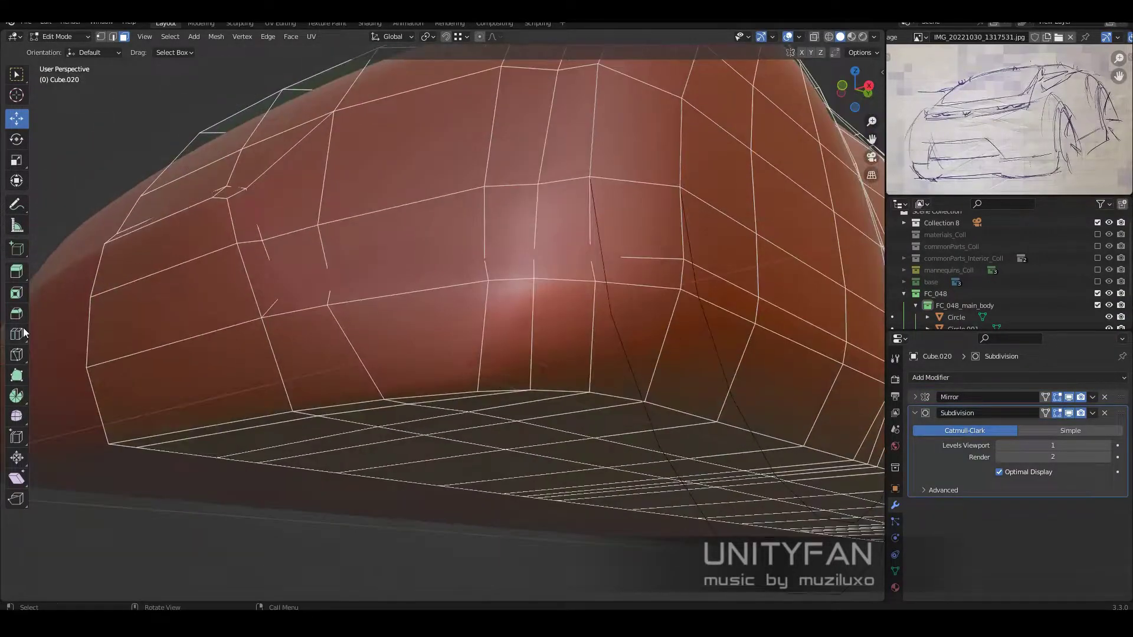
click(16, 334)
drag(484, 328, 483, 295)
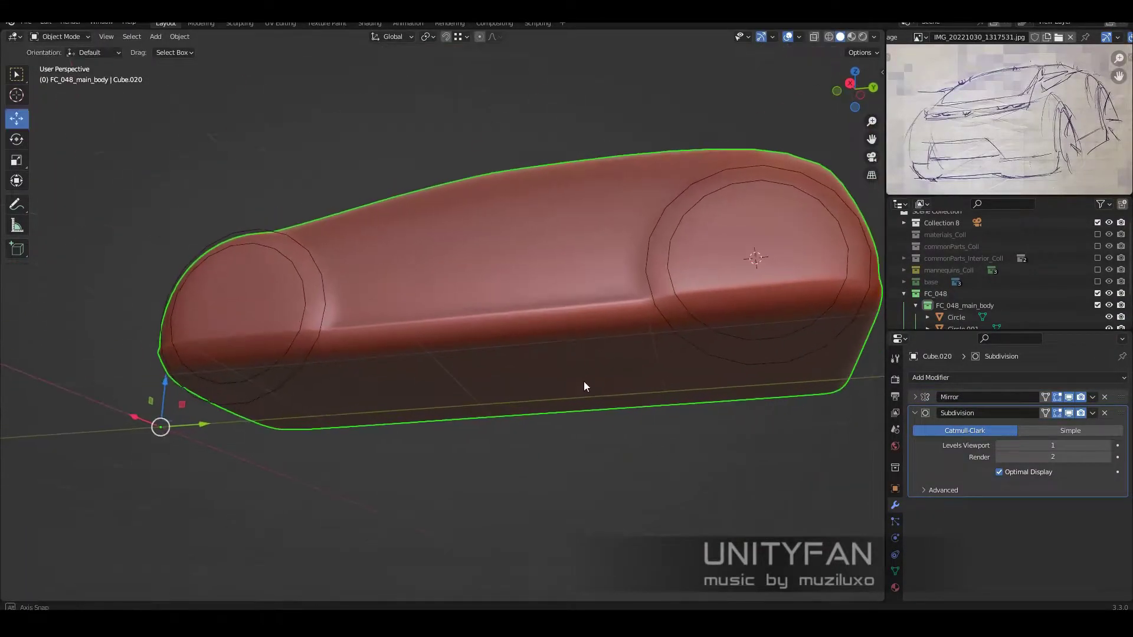
key(1)
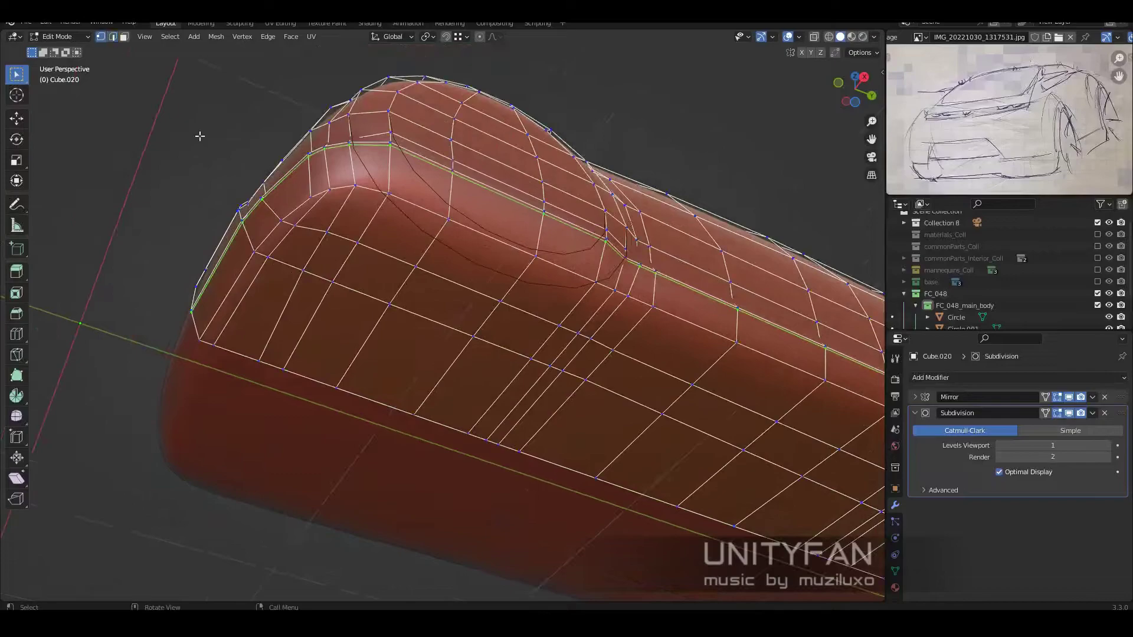
- Knife-cut new edges near the wheel arch across the top of the body
key(k)
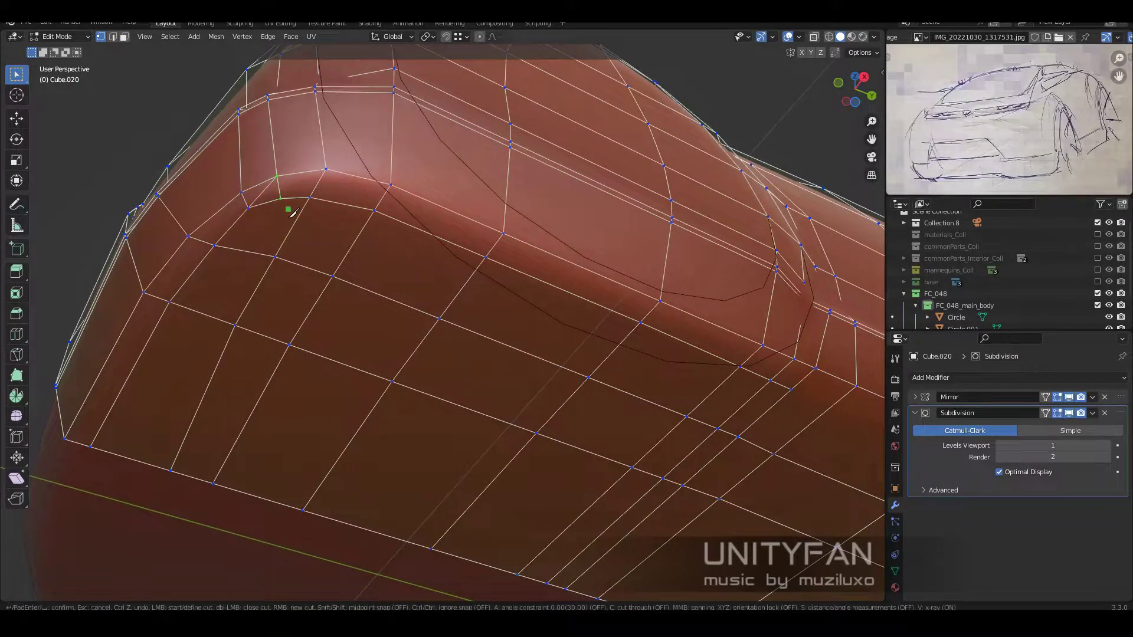
key(1)
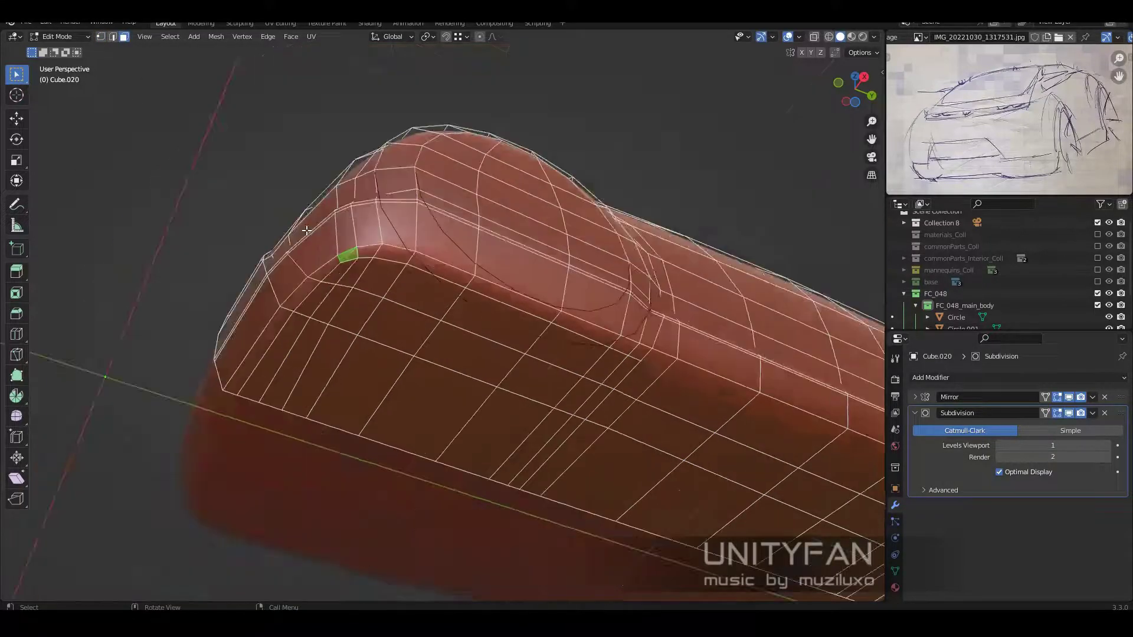
key(k)
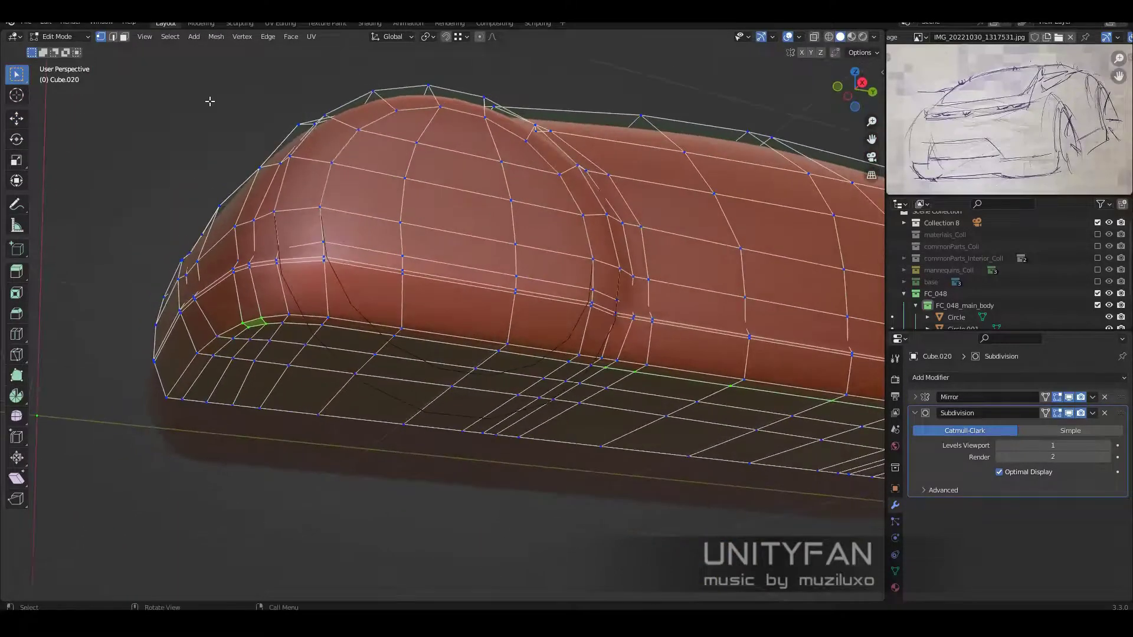
middle_drag(554, 356, 333, 209)
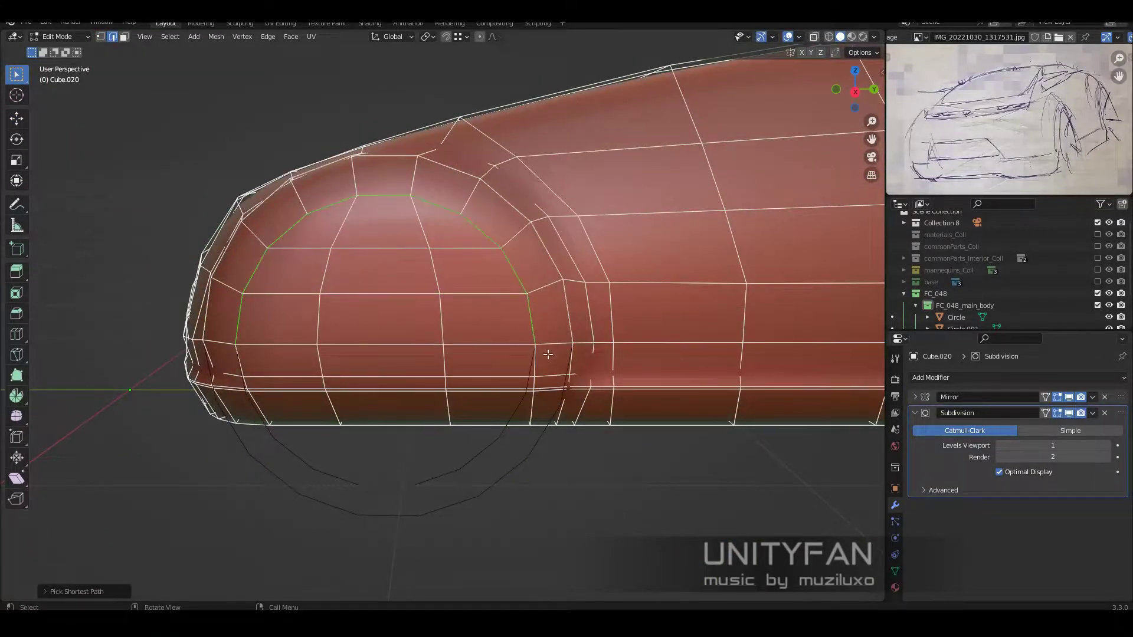
middle_drag(548, 354, 447, 325)
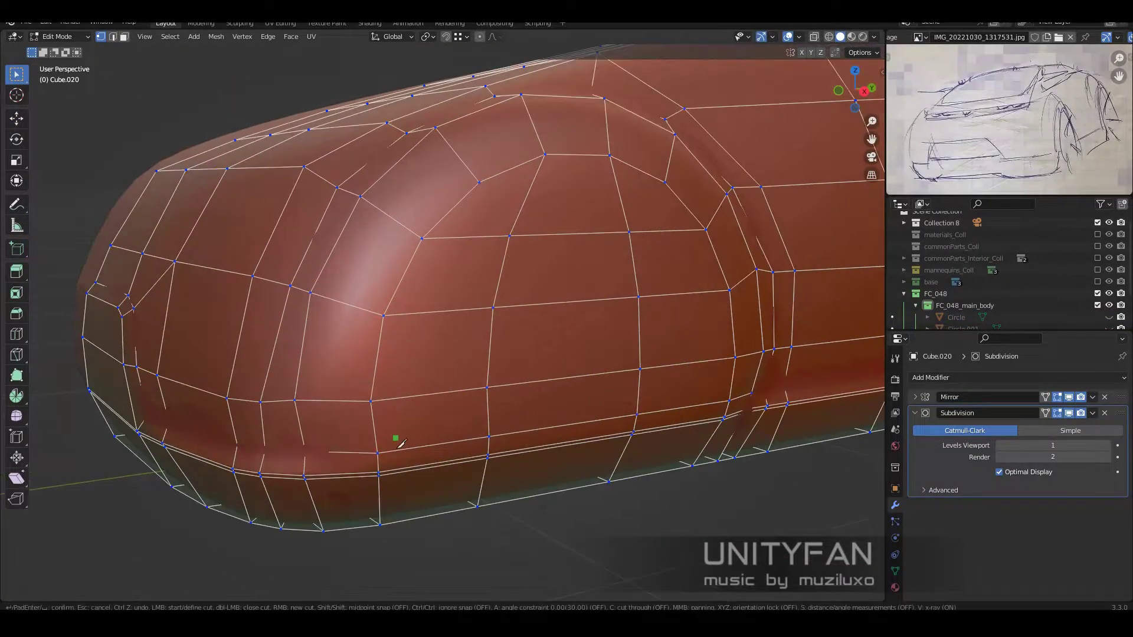
scroll(359, 429, up, 3)
middle_drag(312, 384, 349, 291)
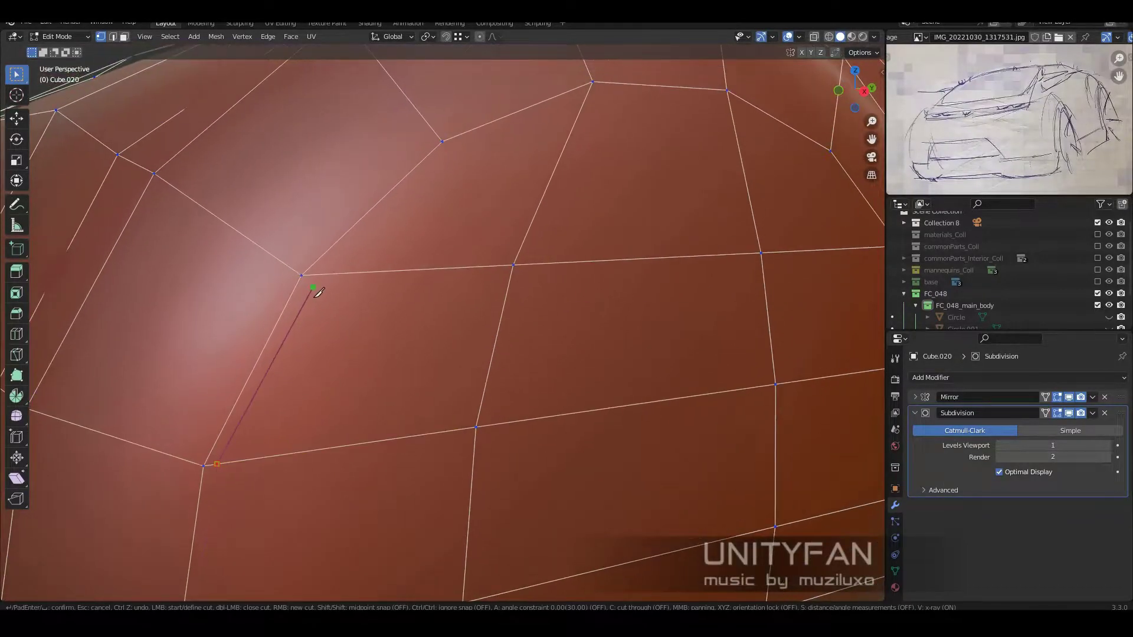
click(494, 223)
key(Return)
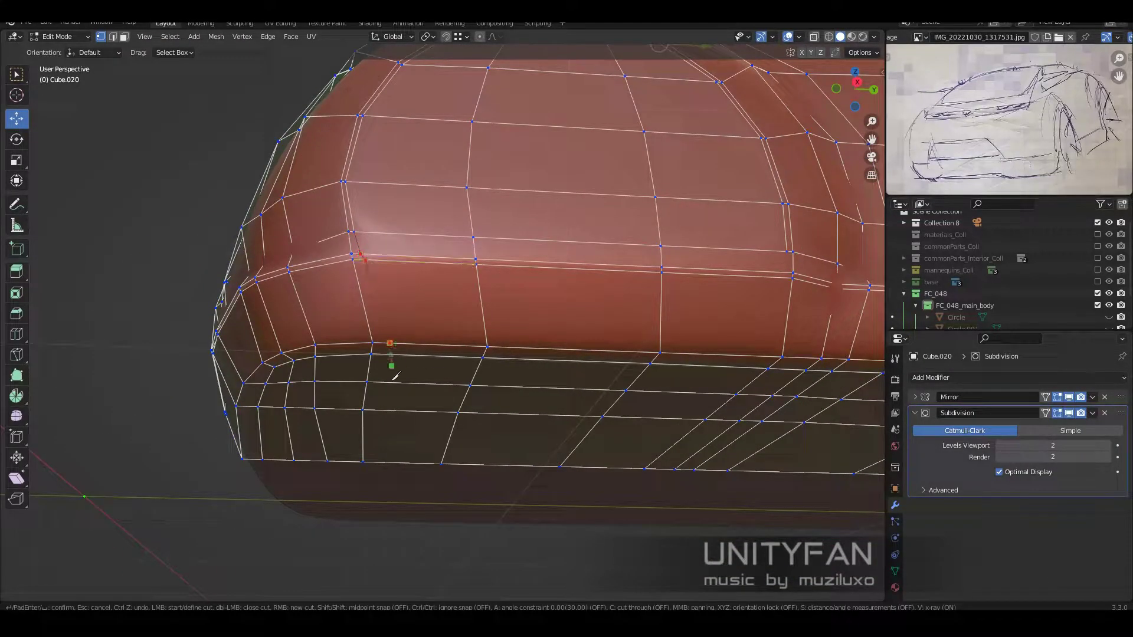
- Toggle between Object and Edit Mode to preview the subdivided body
key(Tab)
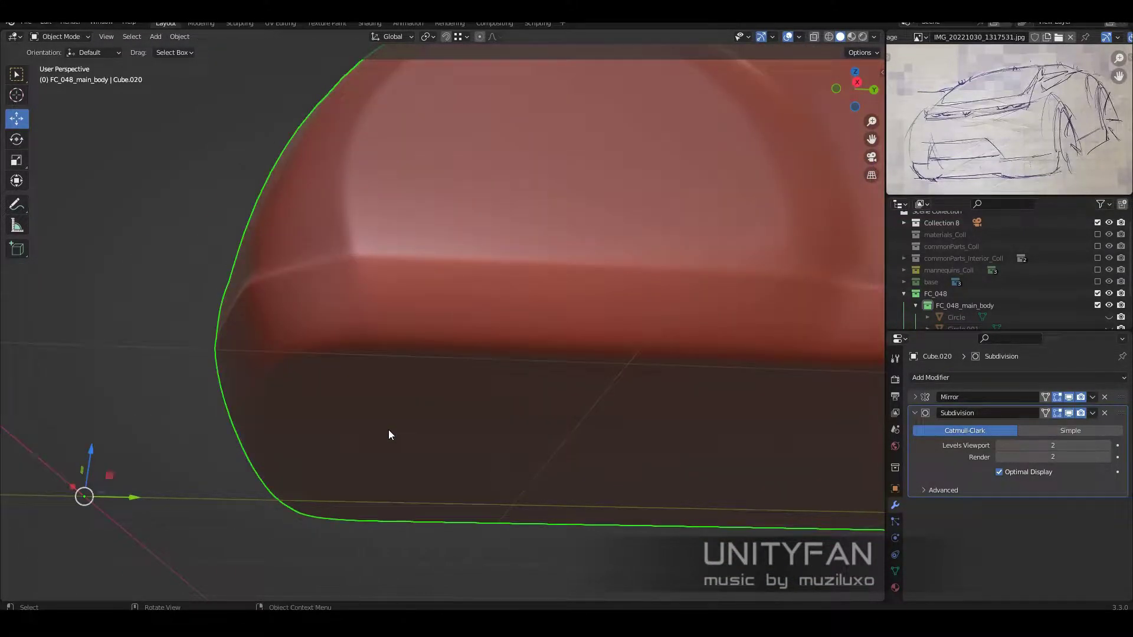
key(Tab)
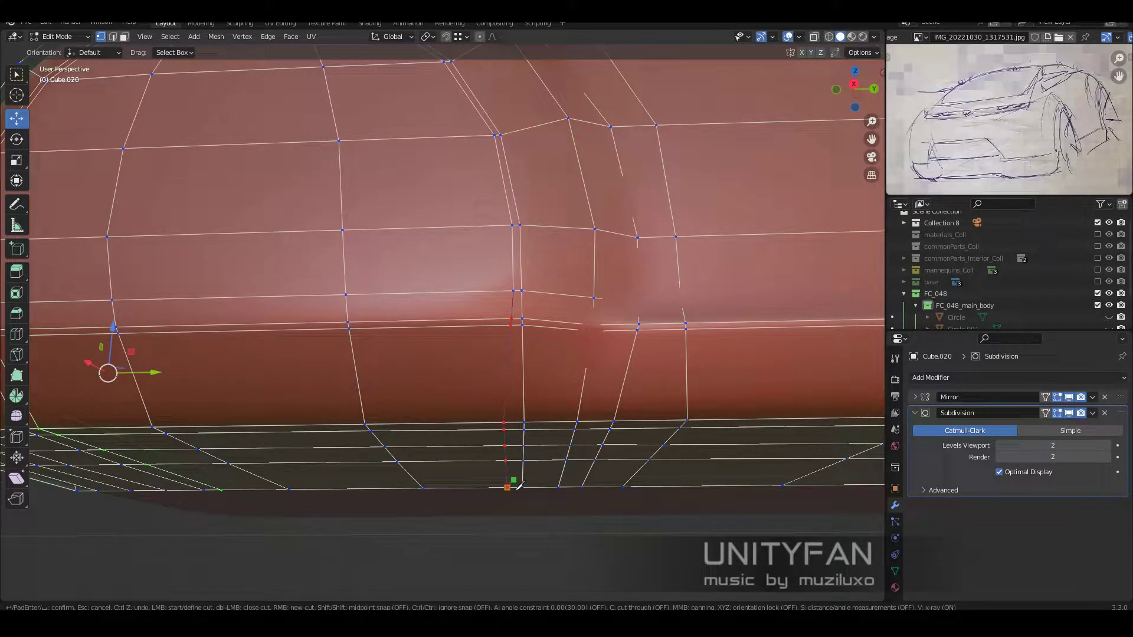
scroll(517, 484, down, 3)
scroll(517, 484, down, 3)
key(Tab)
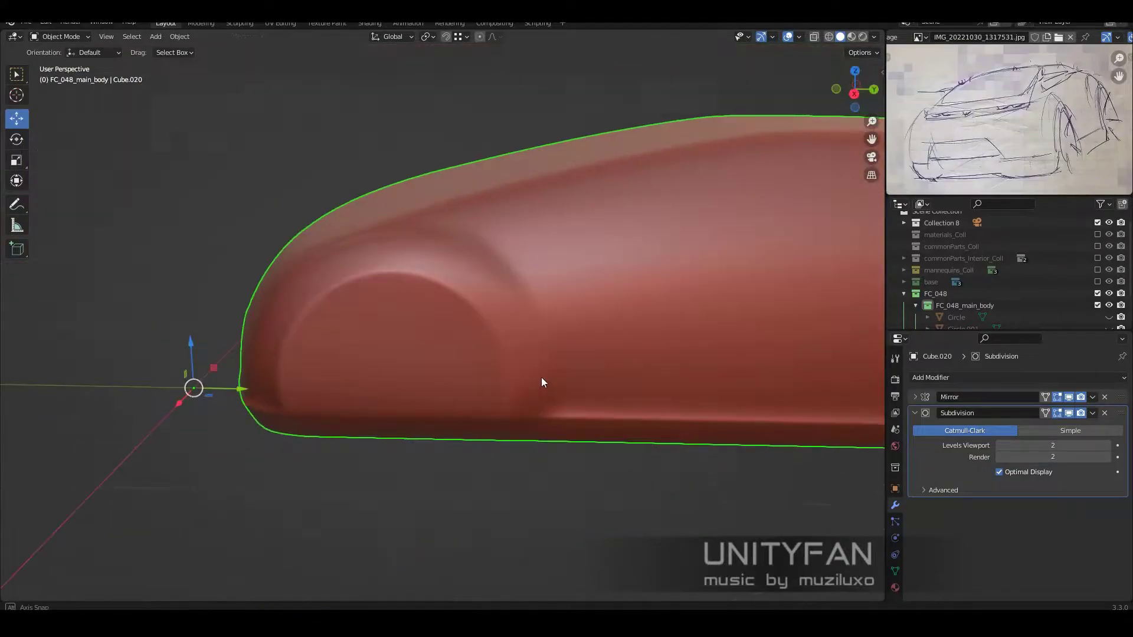
scroll(541, 377, down, 2)
key(Tab)
scroll(565, 322, up, 4)
scroll(570, 386, up, 4)
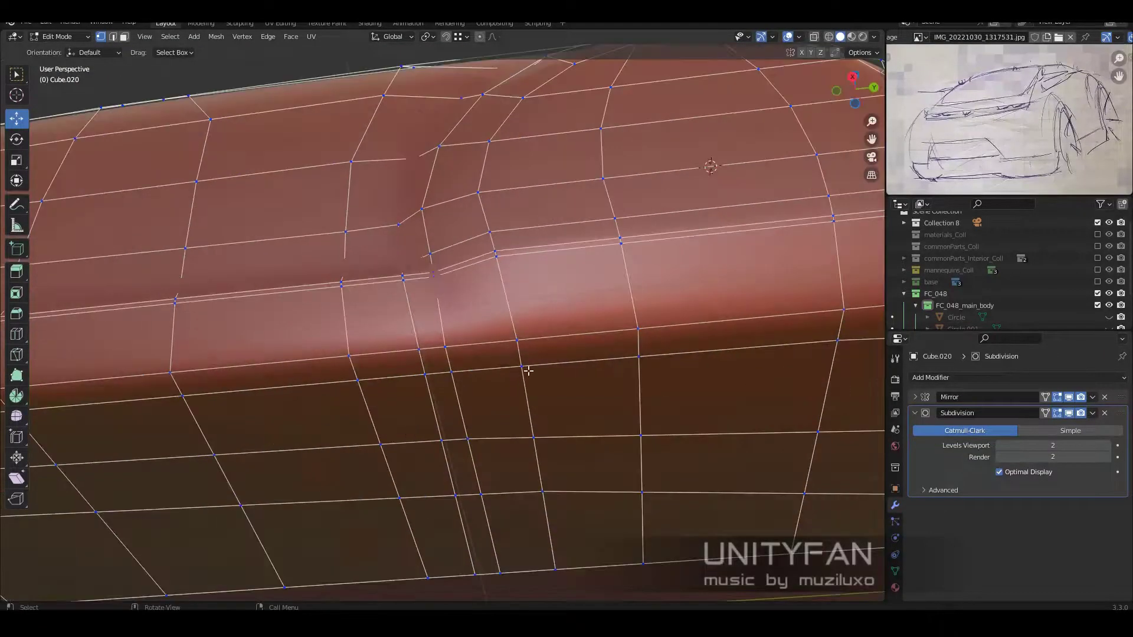
scroll(524, 372, up, 3)
scroll(473, 324, up, 1)
- Start a knife cut across the wheel-arch topology, viewing it from low angles
key(k)
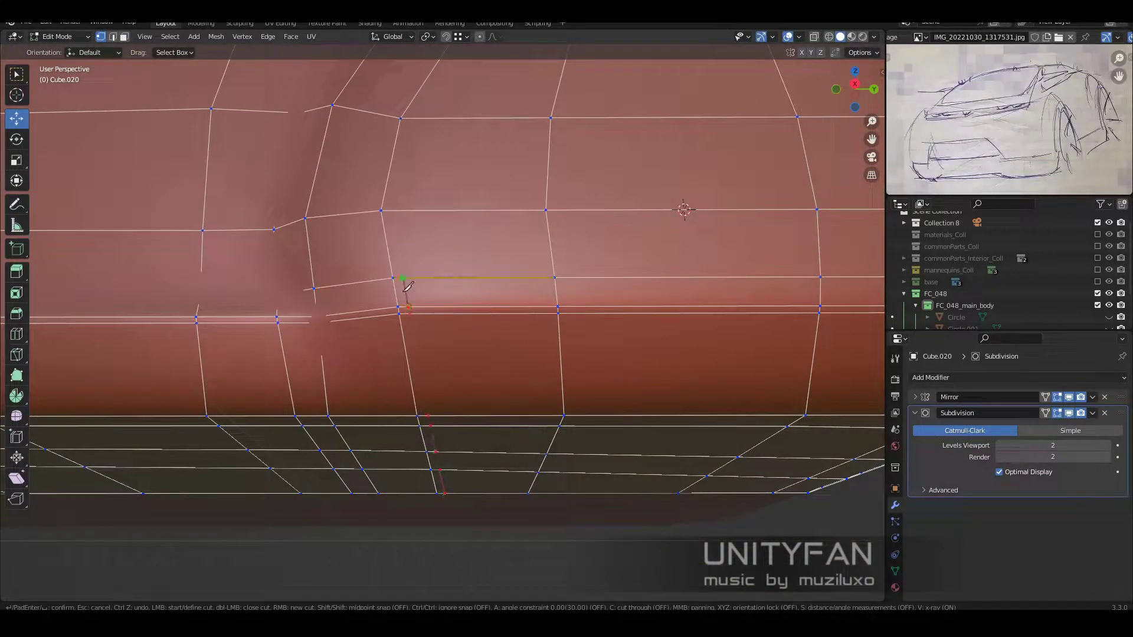
middle_drag(407, 286, 382, 338)
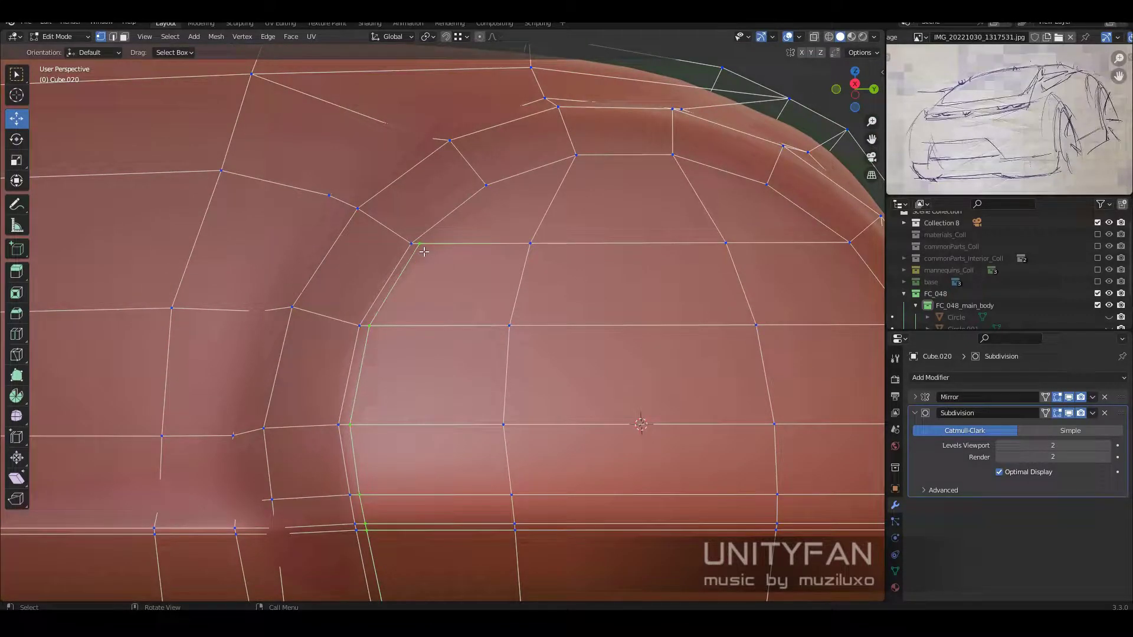
scroll(424, 252, down, 8)
mouse_move(424, 252)
middle_down()
mouse_move(476, 348)
mouse_move(531, 357)
middle_up()
middle_drag(582, 570, 534, 366)
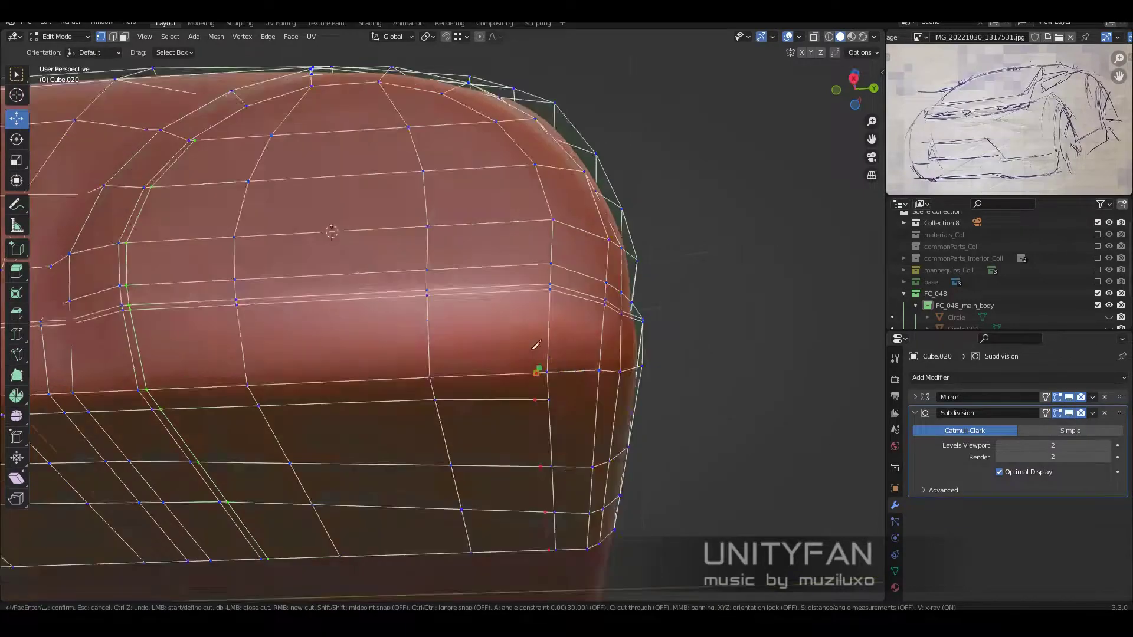
scroll(594, 384, up, 3)
scroll(650, 185, down, 5)
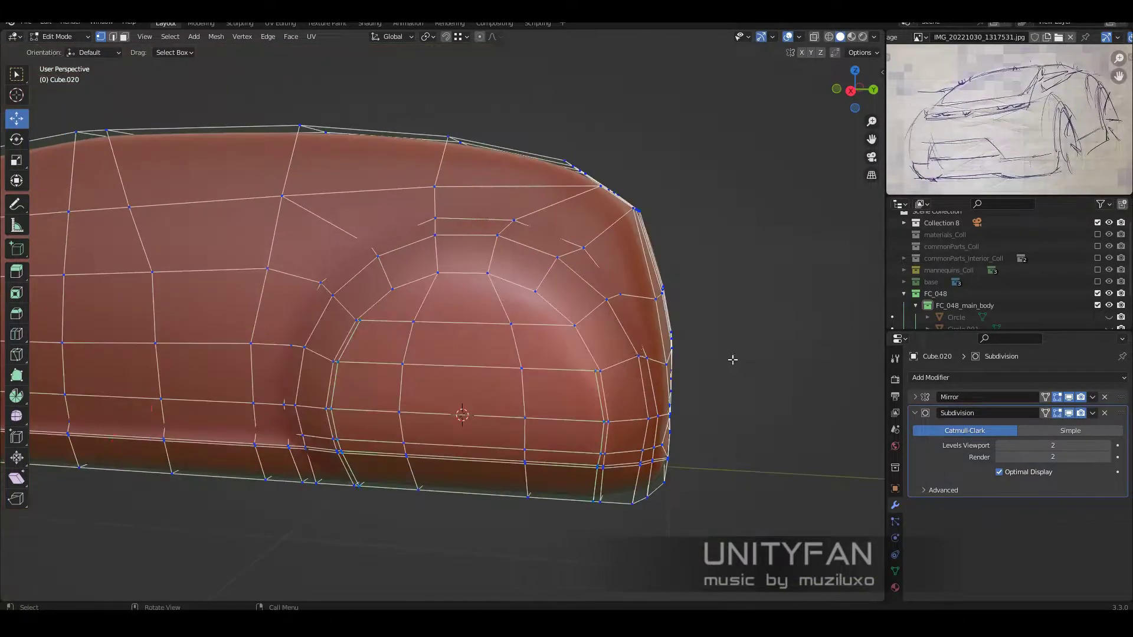
scroll(734, 359, up, 5)
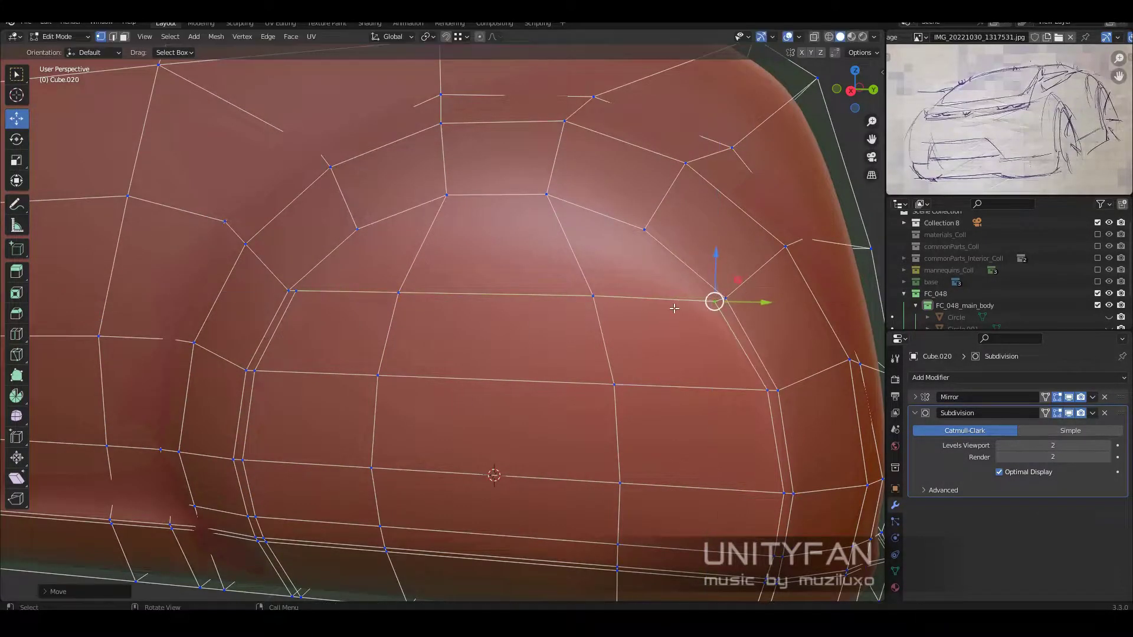
- Reposition two wheel-arch vertices and preview the smoothed result
click(322, 280)
middle_drag(323, 281, 372, 307)
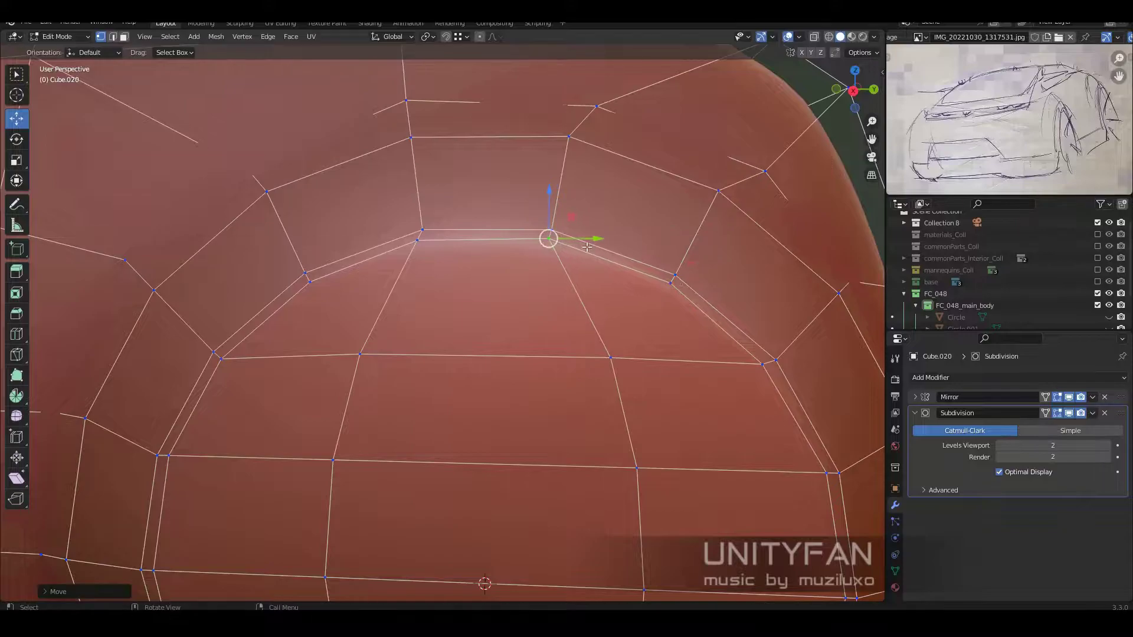
click(452, 229)
scroll(452, 230, down, 5)
key(Tab)
key(Tab)
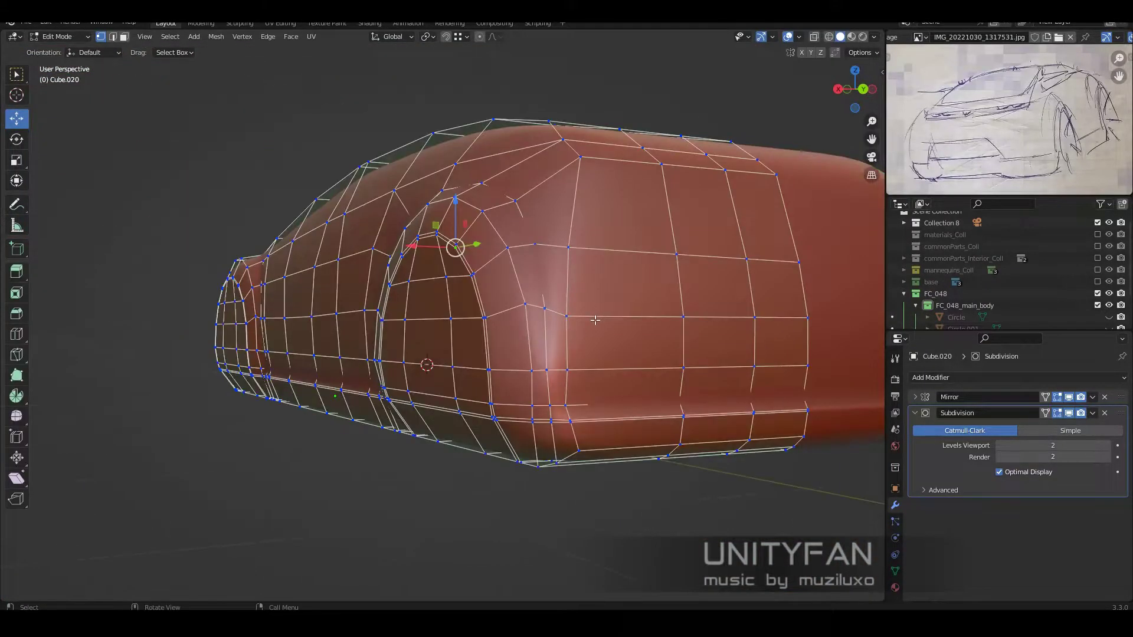
- Merge two wheel-arch vertices with Merge At Last
key(Tab)
mouse_move(605, 284)
middle_down()
mouse_move(534, 329)
mouse_move(612, 312)
middle_up()
key(Tab)
scroll(611, 312, up, 5)
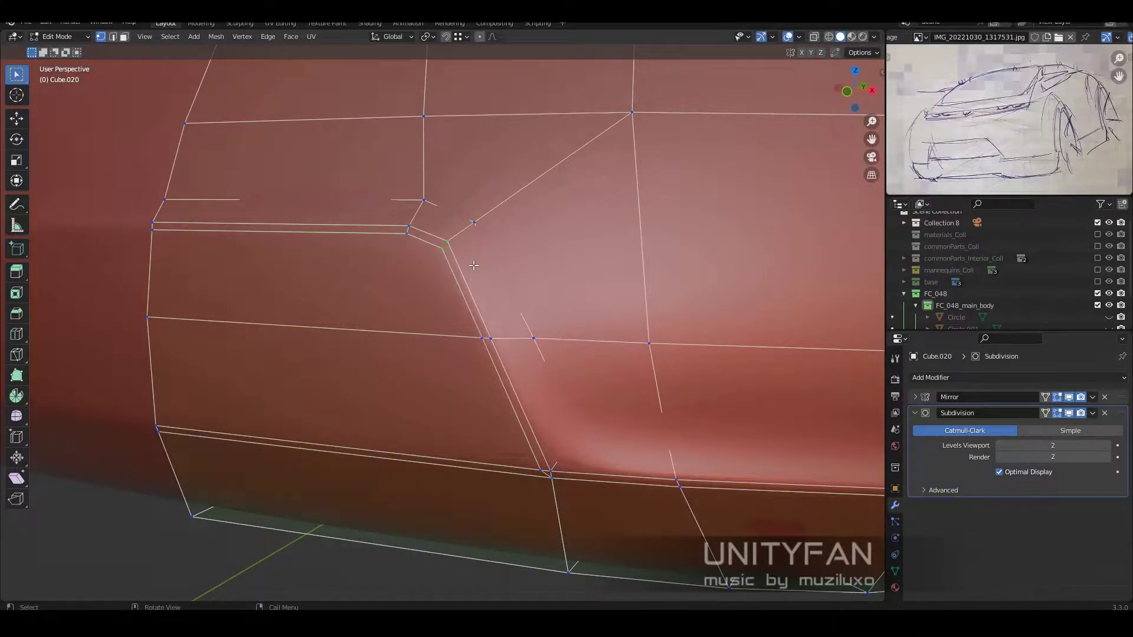
scroll(474, 265, down, 5)
middle_drag(474, 266, 478, 352)
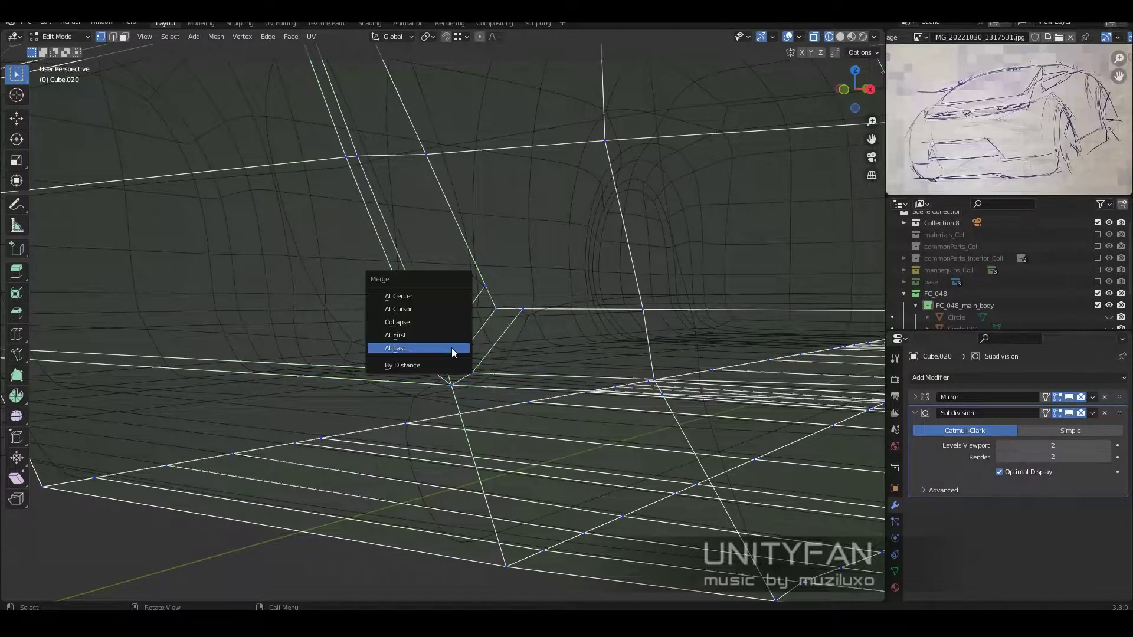
key(m)
click(416, 304)
key(shift+z)
- Check the merged result in Object Mode from around the car body
key(Tab)
scroll(460, 359, down, 5)
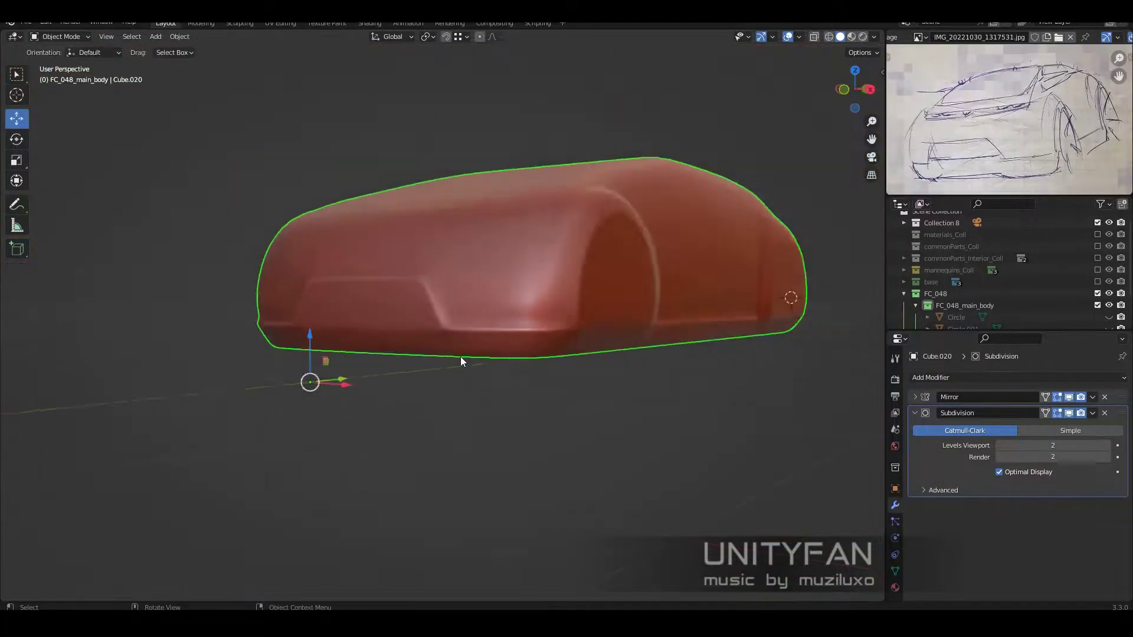
mouse_move(460, 359)
middle_down()
mouse_move(657, 344)
mouse_move(569, 359)
mouse_move(519, 384)
mouse_move(407, 384)
mouse_move(526, 386)
mouse_move(443, 398)
mouse_move(278, 294)
middle_up()
scroll(569, 371, up, 4)
scroll(420, 387, up, 2)
scroll(420, 371, up, 2)
- Back in vertex mode, complete the pending knife cut
key(Tab)
scroll(534, 387, up, 3)
key(1)
scroll(118, 327, up, 3)
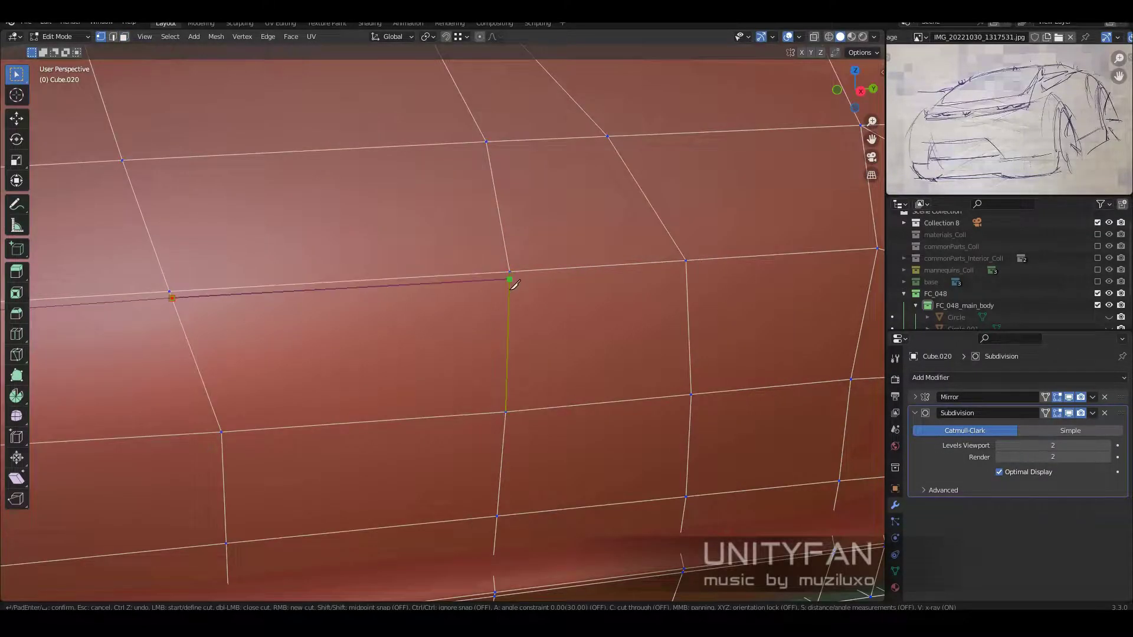
key(Return)
scroll(514, 285, down, 3)
- Review the whole body, then reselect it and re-enter Edit Mode
key(Tab)
scroll(646, 278, down, 3)
scroll(480, 325, down, 3)
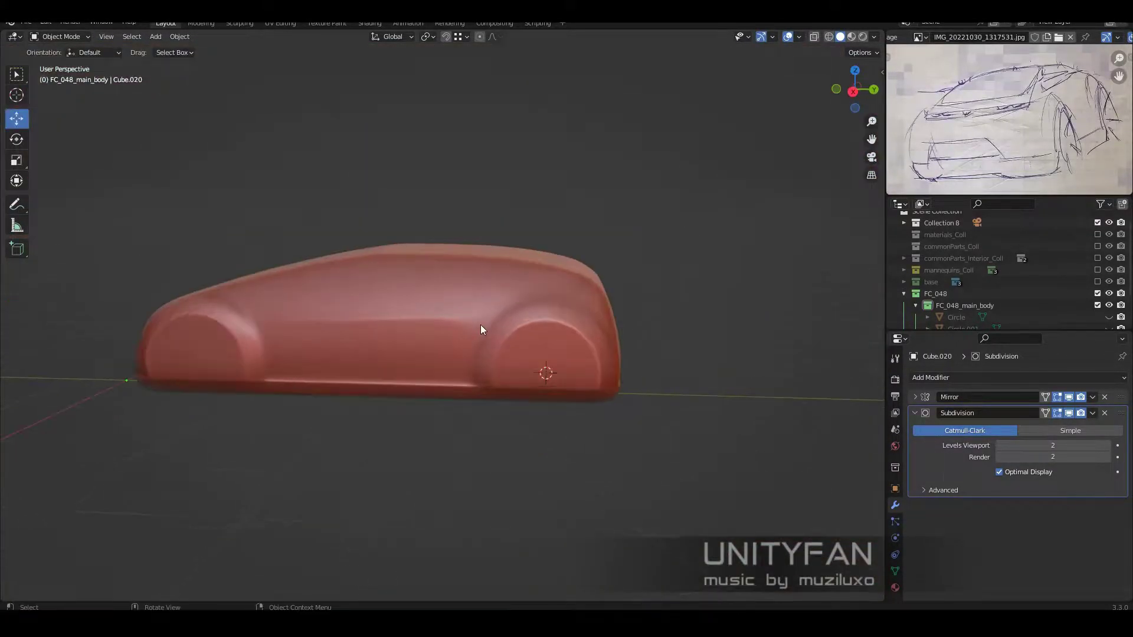
click(481, 325)
scroll(614, 345, up, 4)
key(Tab)
- Move another body vertex into a new position
mouse_move(614, 345)
middle_down()
mouse_move(669, 329)
mouse_move(556, 310)
middle_up()
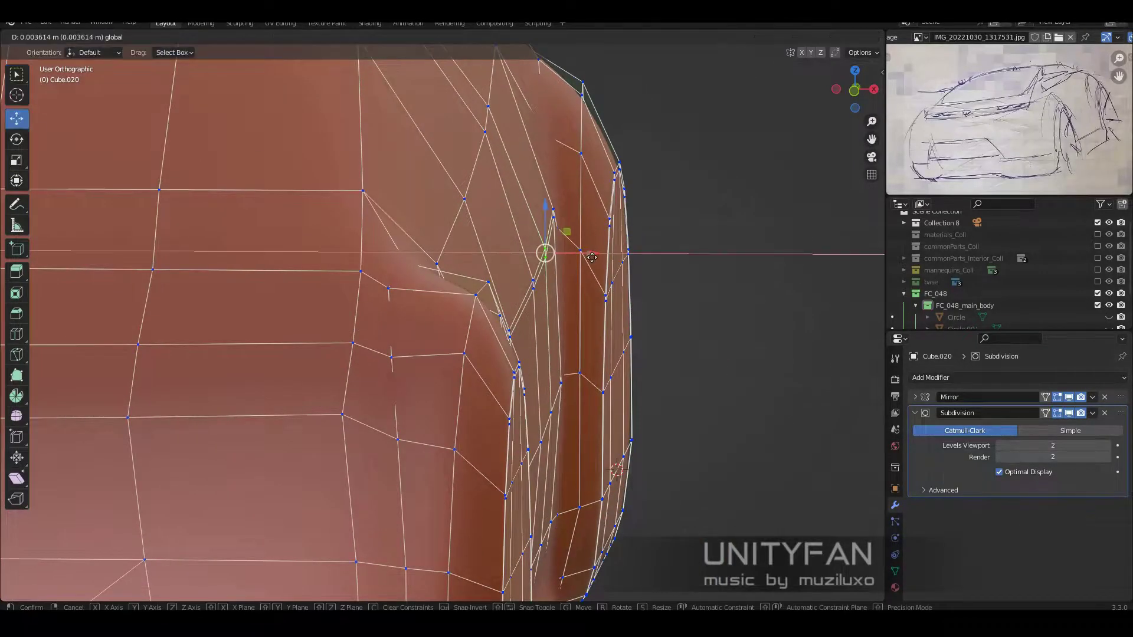
click(609, 418)
scroll(609, 418, down, 2)
middle_drag(609, 419, 577, 399)
scroll(577, 399, down, 4)
scroll(528, 341, up, 3)
scroll(528, 341, up, 3)
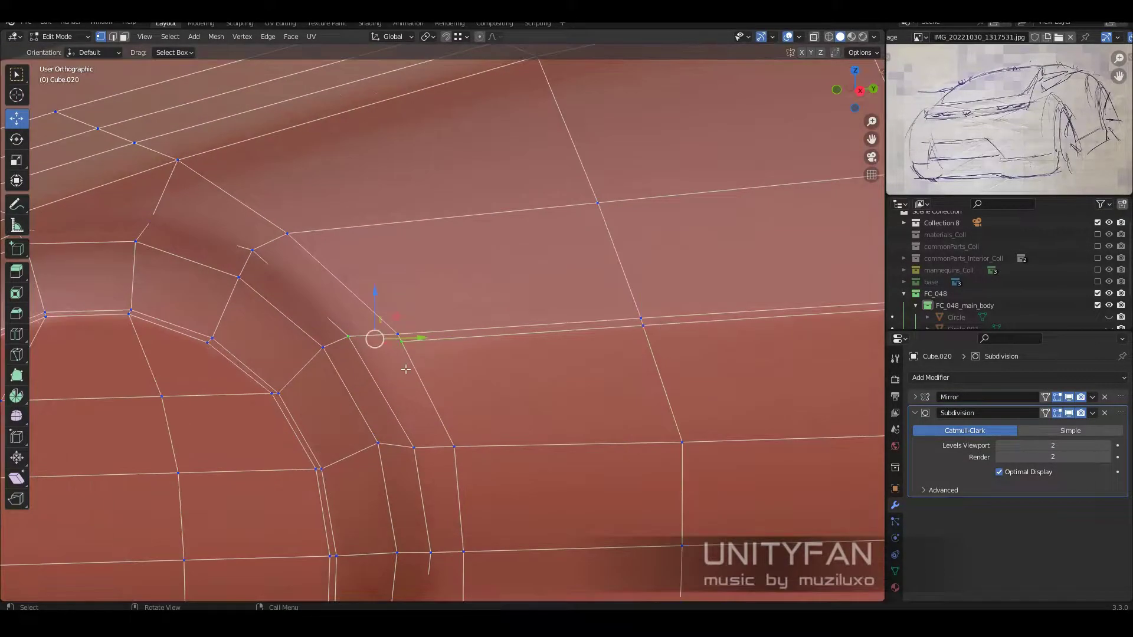
- Toggle out of and back into Edit Mode to check the car side in perspective
key(Tab)
scroll(528, 341, up, 2)
key(Tab)
key(Tab)
mouse_move(612, 306)
middle_down()
mouse_move(593, 371)
mouse_move(501, 361)
middle_up()
scroll(594, 371, up, 2)
key(Tab)
- Inspect the car side from a low angle and return to the plain select tool
scroll(650, 374, up, 3)
scroll(686, 373, down, 3)
scroll(627, 388, up, 2)
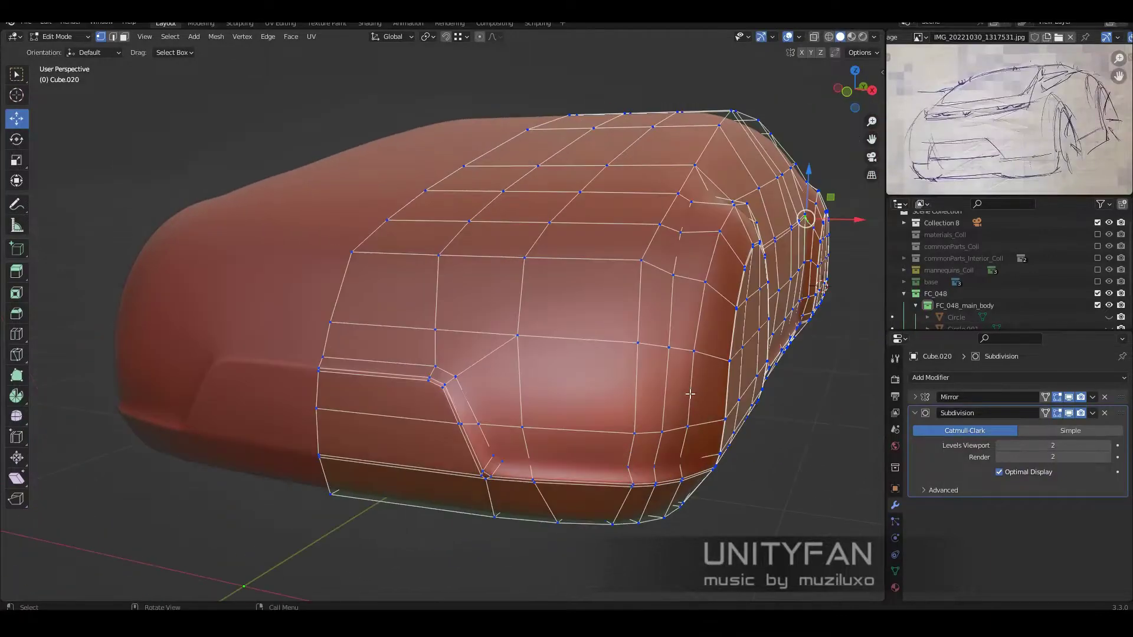
scroll(426, 338, up, 2)
mouse_move(426, 338)
middle_down()
mouse_move(378, 402)
mouse_move(216, 370)
middle_up()
scroll(357, 415, up, 3)
key(w)
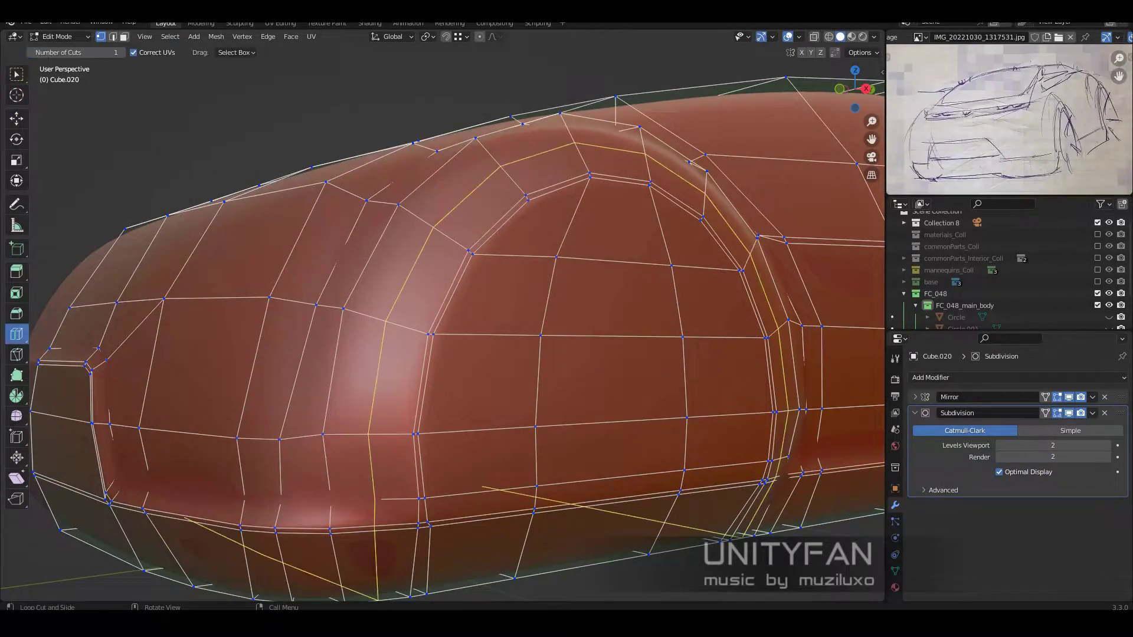
- Confirm the new edge loop's slide, then view the car from the side, the rear wheel arch and end-on
click(320, 318)
scroll(452, 392, down, 4)
middle_drag(452, 392, 578, 393)
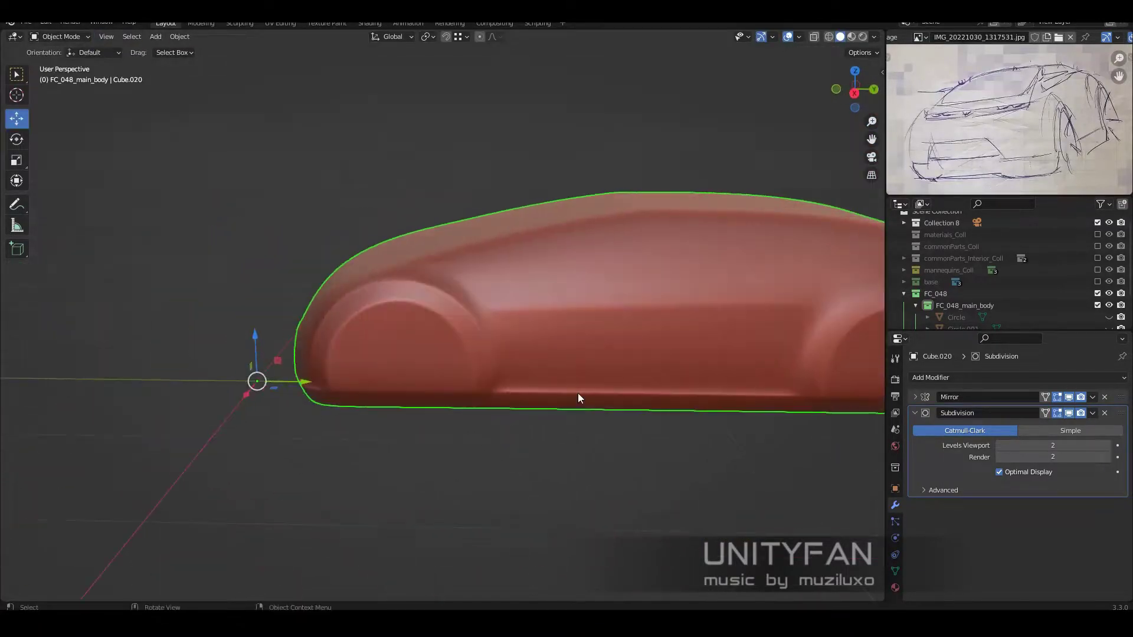
scroll(551, 301, up, 4)
click(574, 275)
scroll(574, 275, down, 4)
middle_drag(573, 274, 472, 413)
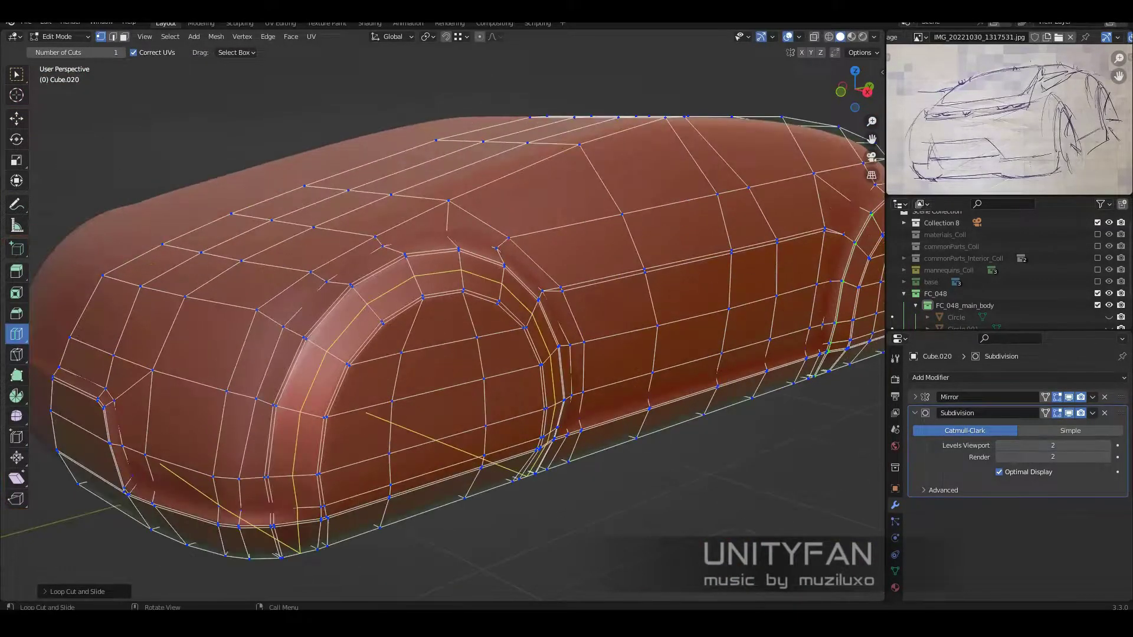
scroll(498, 438, up, 4)
scroll(445, 360, down, 3)
mouse_move(445, 360)
middle_down()
mouse_move(533, 455)
mouse_move(527, 276)
mouse_move(557, 395)
mouse_move(559, 342)
mouse_move(496, 380)
middle_up()
scroll(533, 455, up, 3)
- Select the shortest edge path along the wheel arch and preview the smoothed body
key(2)
ctrl+click(534, 449)
scroll(534, 449, down, 3)
scroll(527, 275, up, 3)
scroll(527, 276, down, 3)
scroll(557, 396, up, 3)
key(Tab)
scroll(557, 394, down, 3)
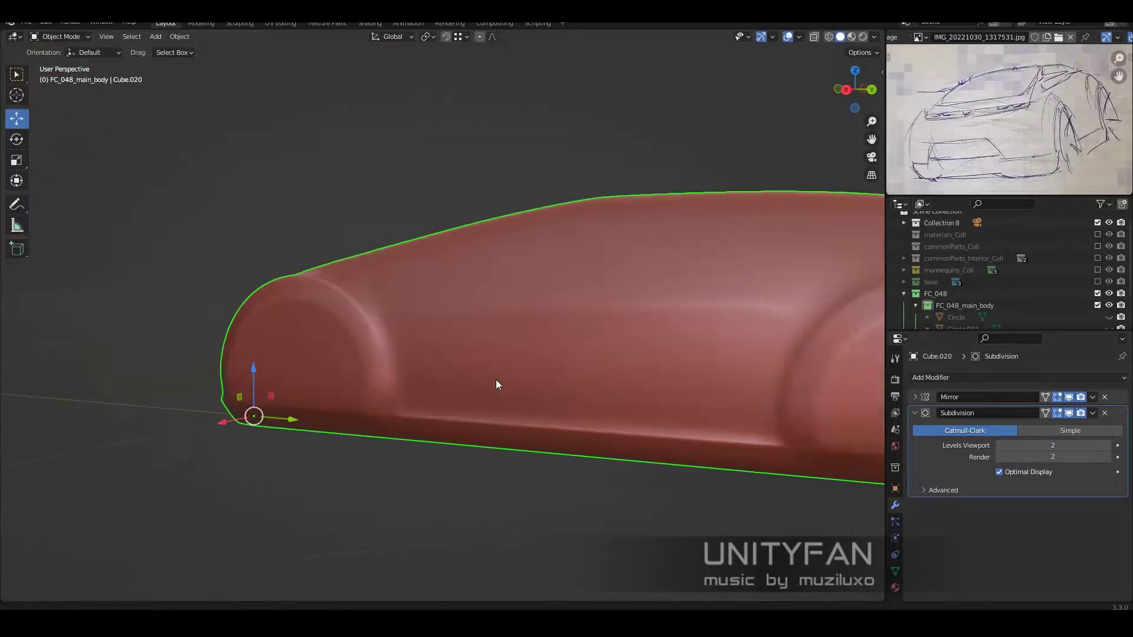
scroll(496, 380, up, 3)
key(Tab)
- Select a vertex path along the wheel arch and push it outward along X
click(17, 126)
scroll(464, 421, down, 3)
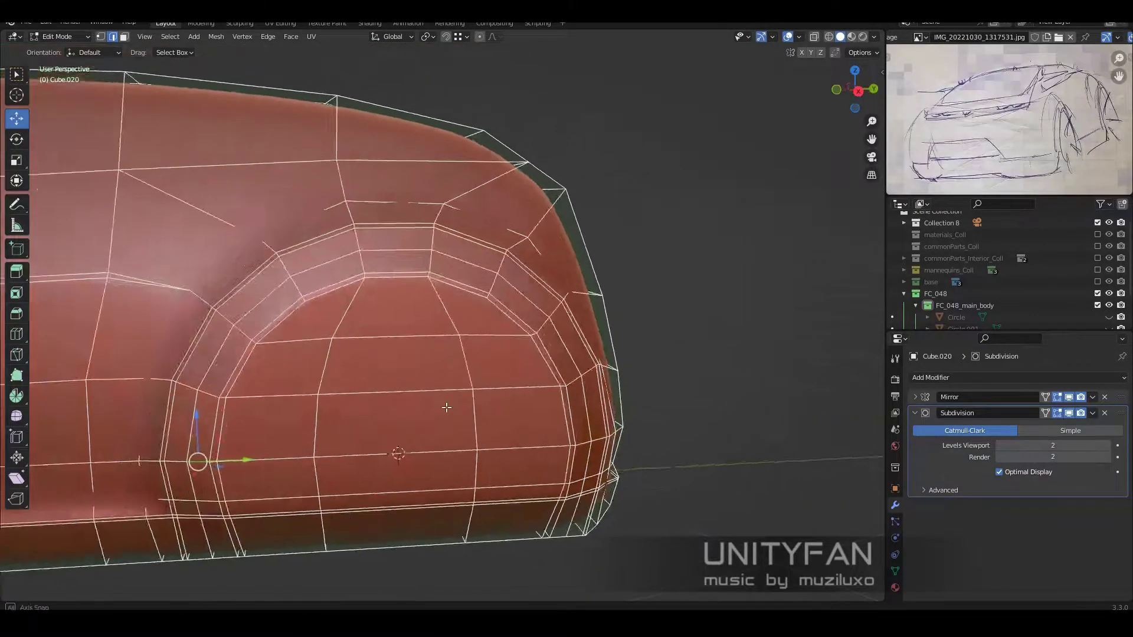
middle_drag(464, 422, 535, 483)
scroll(515, 377, up, 3)
key(1)
scroll(532, 330, down, 3)
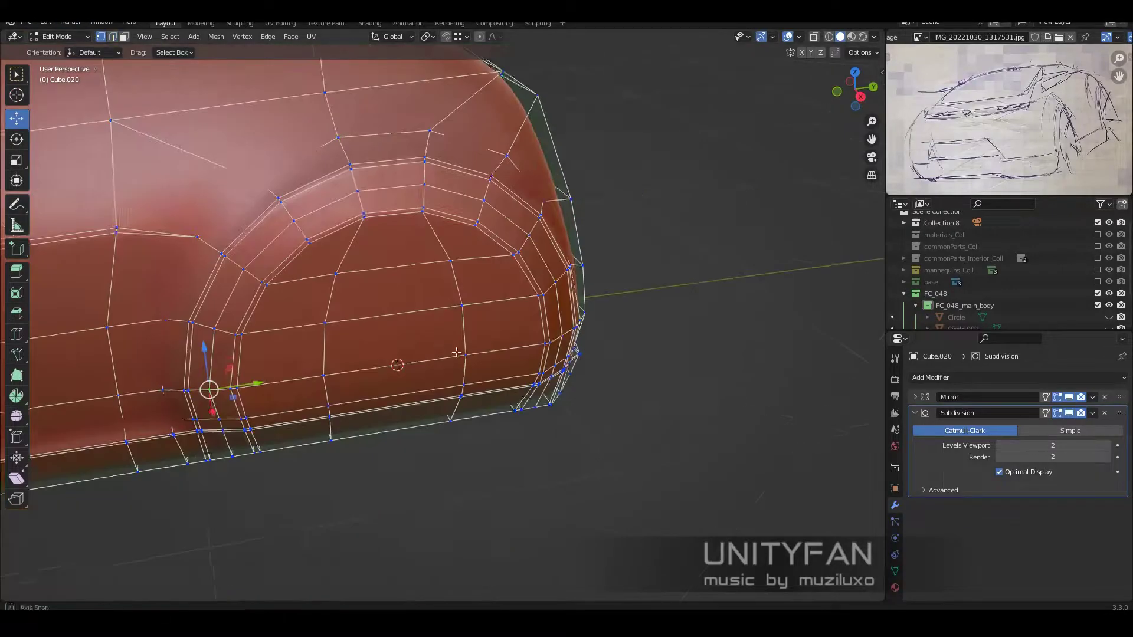
ctrl+click(196, 361)
mouse_move(531, 331)
middle_down()
mouse_move(598, 371)
mouse_move(526, 379)
middle_up()
scroll(597, 372, up, 3)
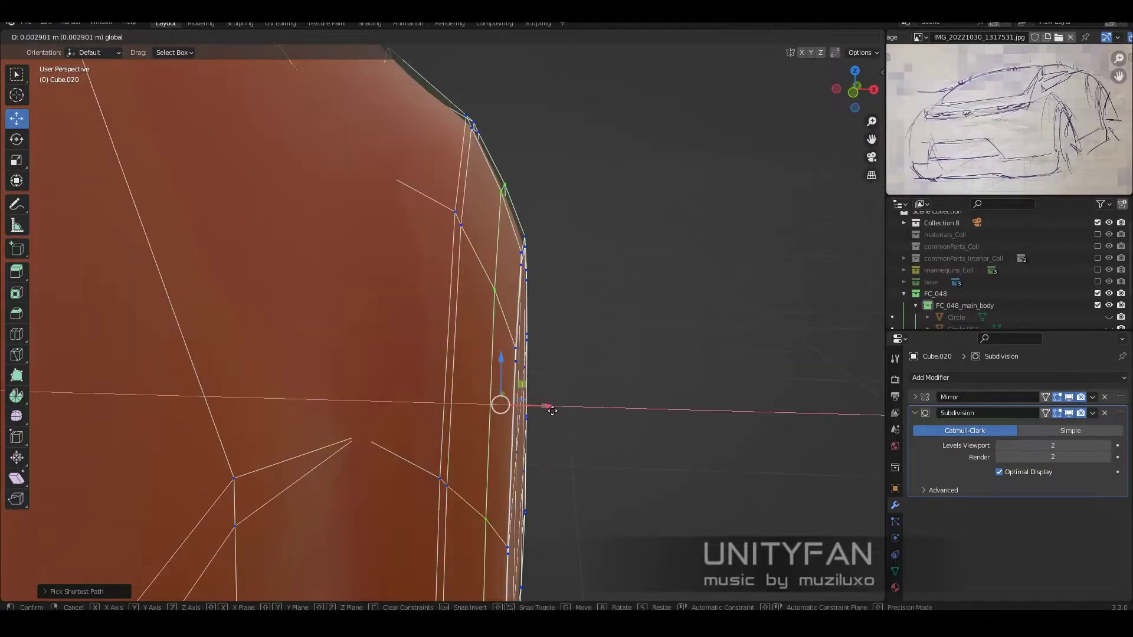
scroll(526, 380, up, 2)
drag(541, 253, 546, 258)
- Select another vertex path along the arch and check the smoothed body
drag(511, 546, 514, 544)
scroll(473, 519, down, 3)
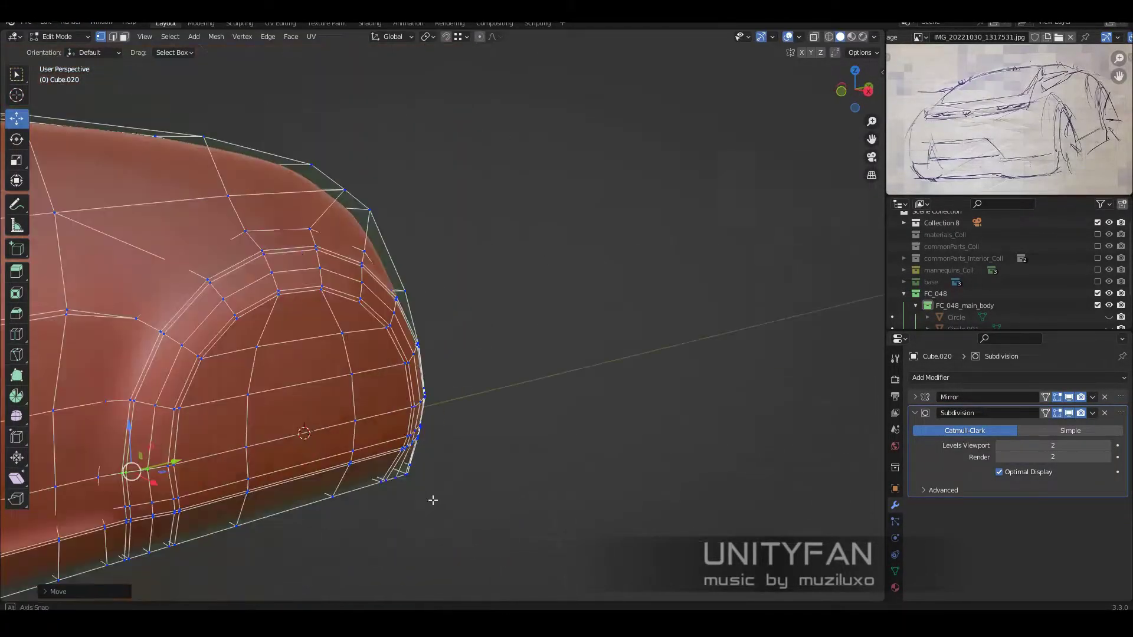
middle_drag(435, 498, 397, 470)
scroll(290, 463, up, 3)
middle_drag(292, 437, 495, 331)
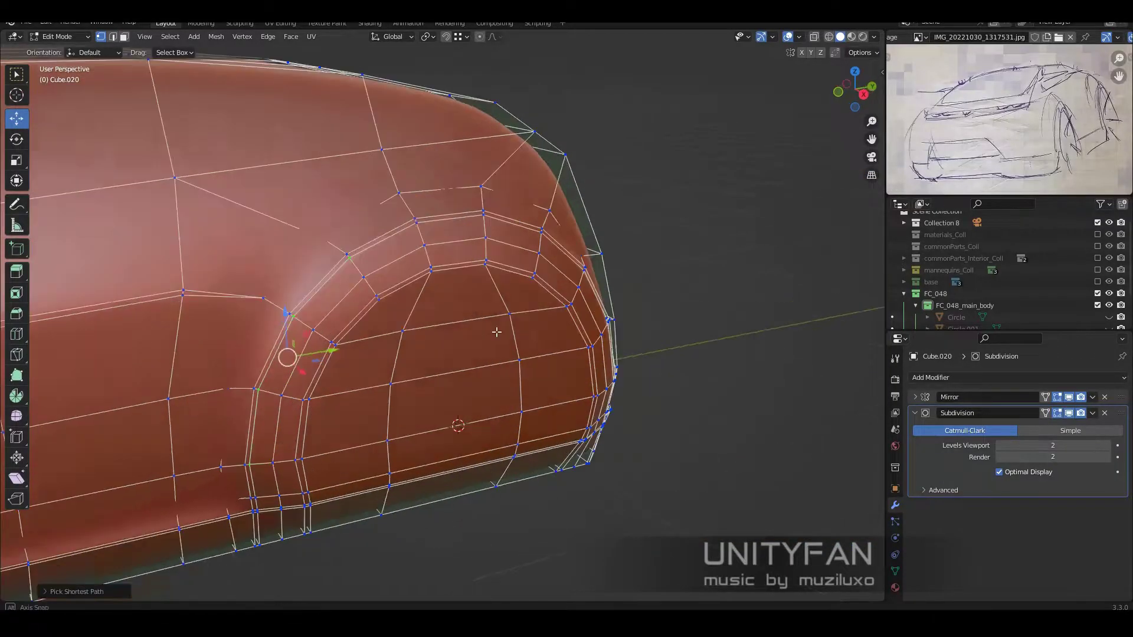
scroll(496, 354, up, 2)
ctrl+click(478, 339)
mouse_move(490, 504)
middle_down()
mouse_move(490, 354)
mouse_move(466, 413)
middle_up()
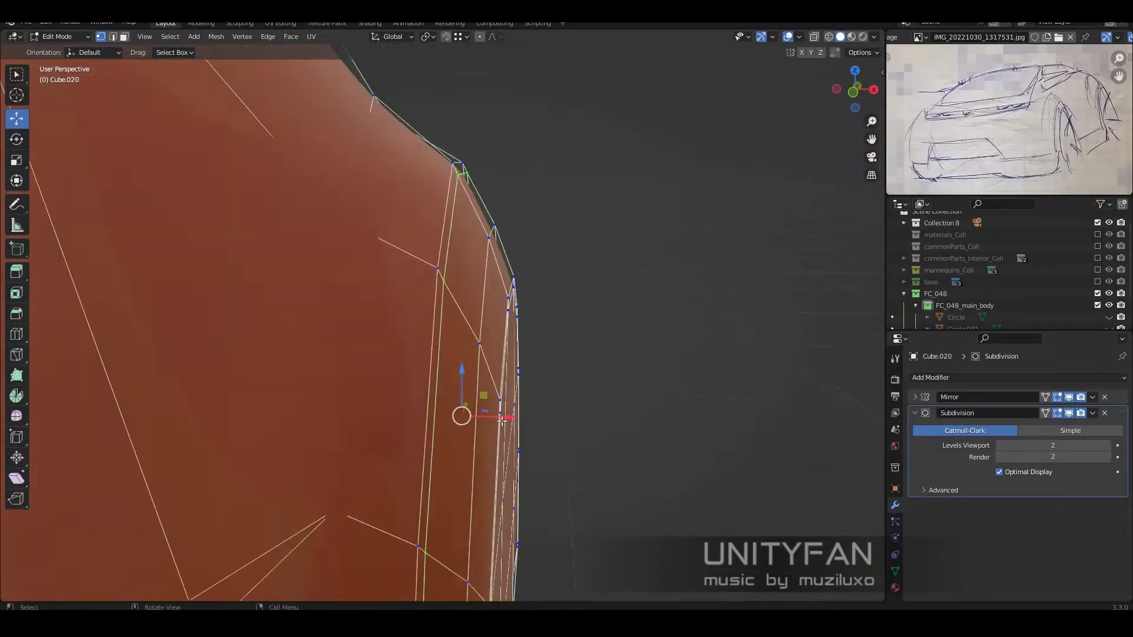
key(Tab)
- Select a vertex on the front end, comparing the edit cage with the smoothed shape
scroll(529, 324, down, 4)
click(511, 342)
mouse_move(530, 393)
middle_down()
mouse_move(512, 342)
mouse_move(382, 375)
mouse_move(438, 392)
mouse_move(531, 372)
middle_up()
key(Tab)
key(Tab)
scroll(381, 376, up, 3)
key(Tab)
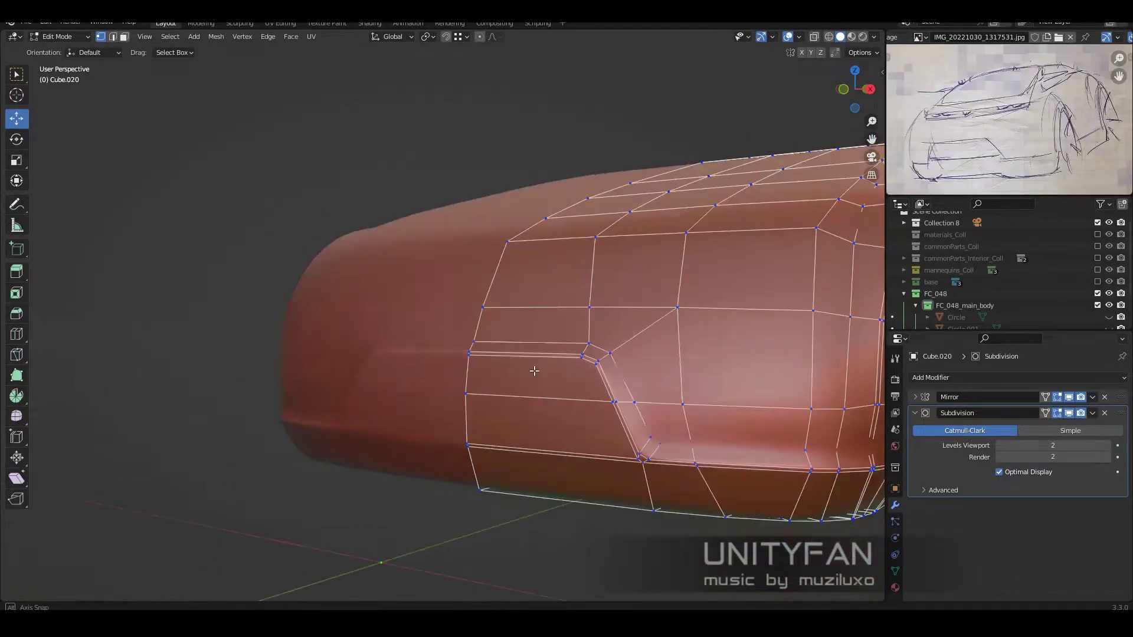
click(619, 389)
scroll(384, 376, up, 3)
key(Tab)
scroll(550, 409, down, 4)
mouse_move(550, 409)
middle_down()
mouse_move(564, 494)
mouse_move(299, 412)
middle_up()
key(Tab)
- Move the top-rear corner vertex, checking the smoothed shape in Object Mode
scroll(462, 484, up, 4)
scroll(462, 484, up, 3)
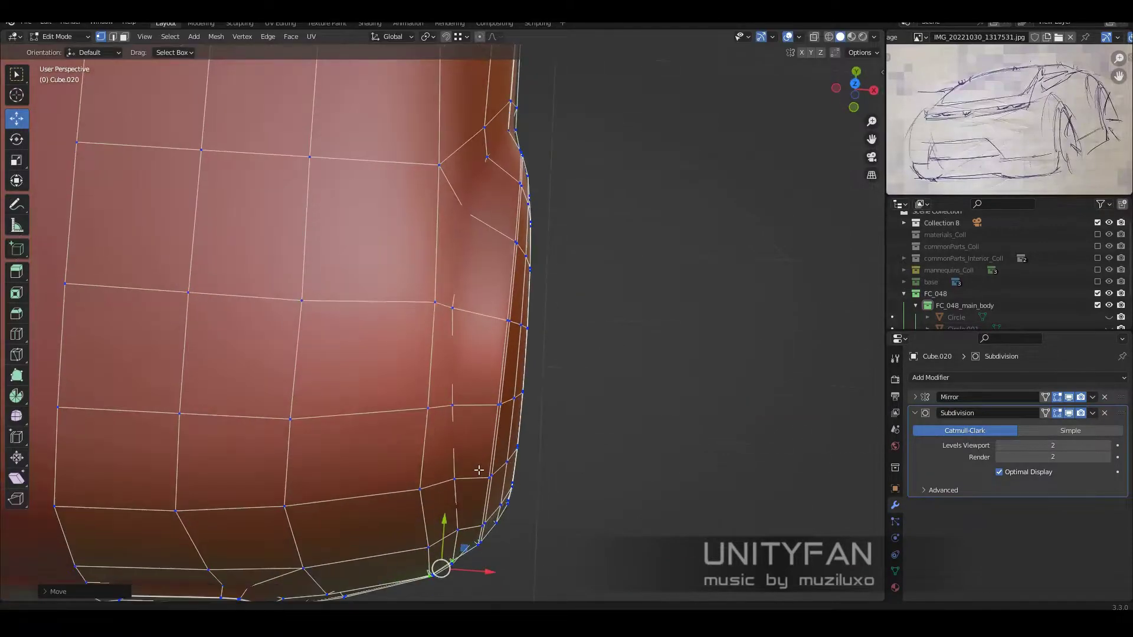
middle_drag(462, 483, 462, 433)
scroll(462, 433, up, 2)
scroll(464, 433, down, 3)
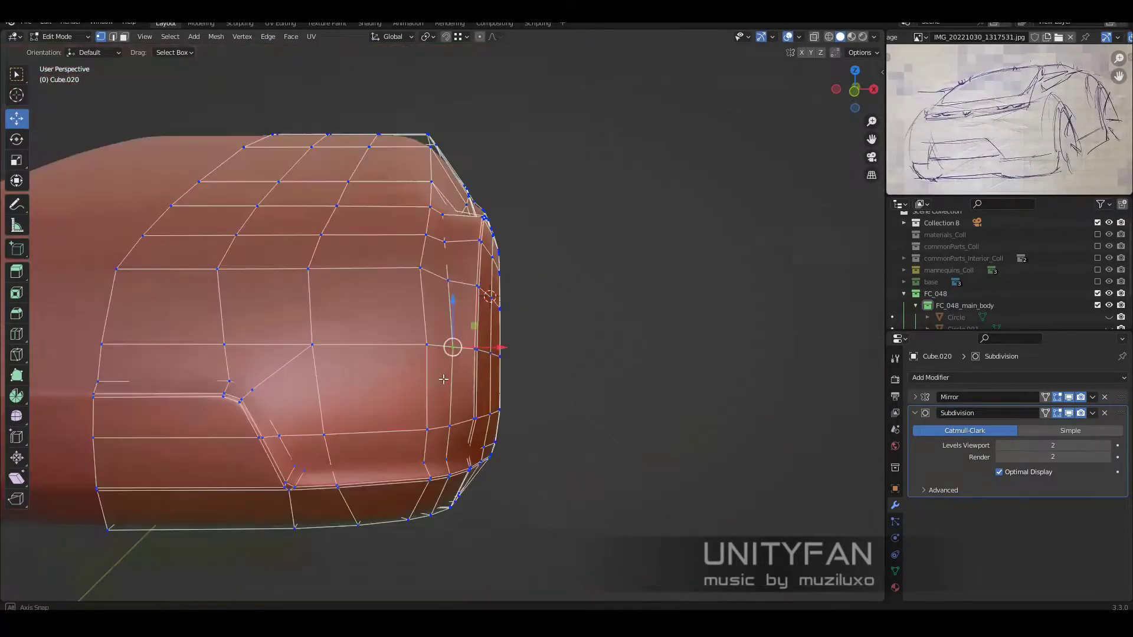
key(Tab)
scroll(528, 353, down, 3)
mouse_move(528, 353)
middle_down()
mouse_move(363, 367)
mouse_move(455, 428)
middle_up()
key(Tab)
scroll(375, 393, up, 4)
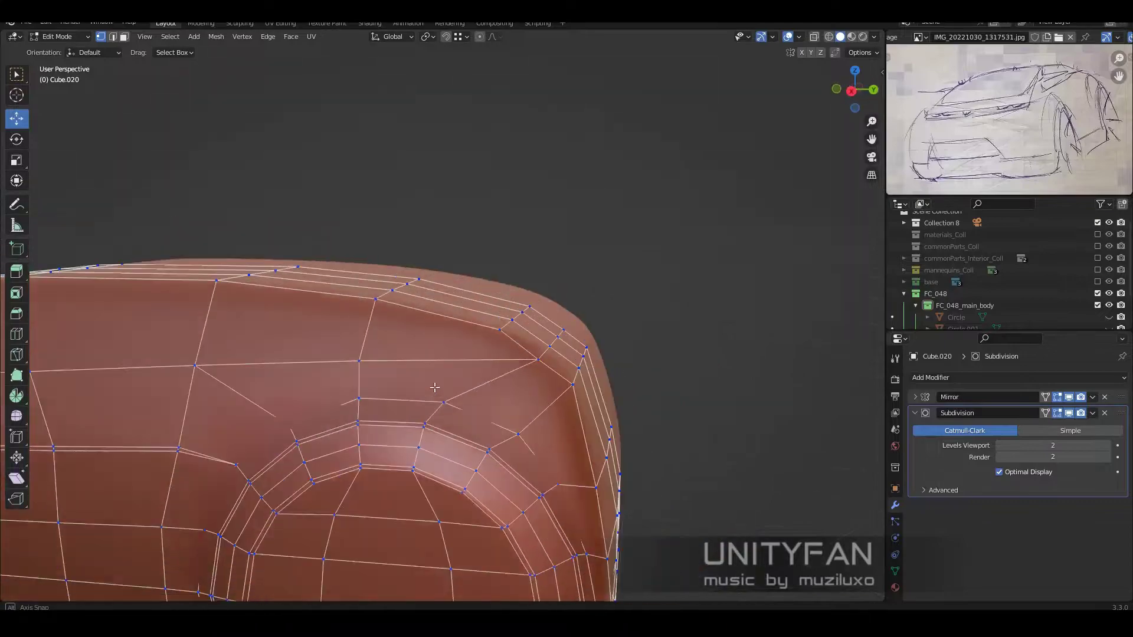
scroll(455, 427, up, 2)
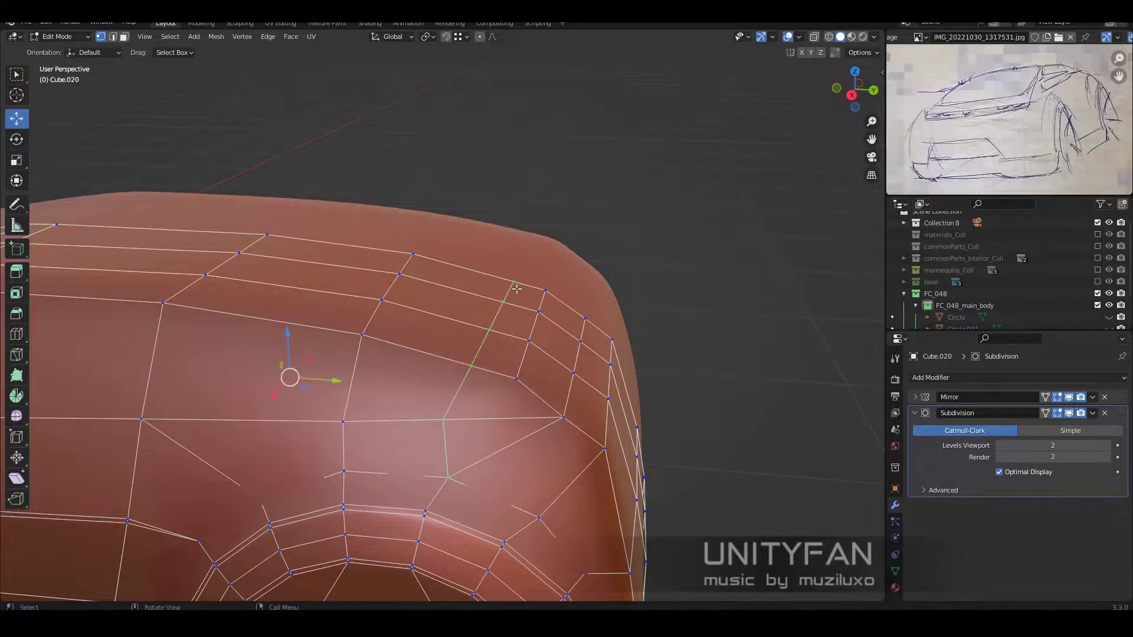
mouse_move(516, 289)
middle_down()
mouse_move(600, 342)
mouse_move(390, 410)
middle_up()
click(607, 322)
- Knife-cut new edges at the rear-top corner and confirm the cut
key(k)
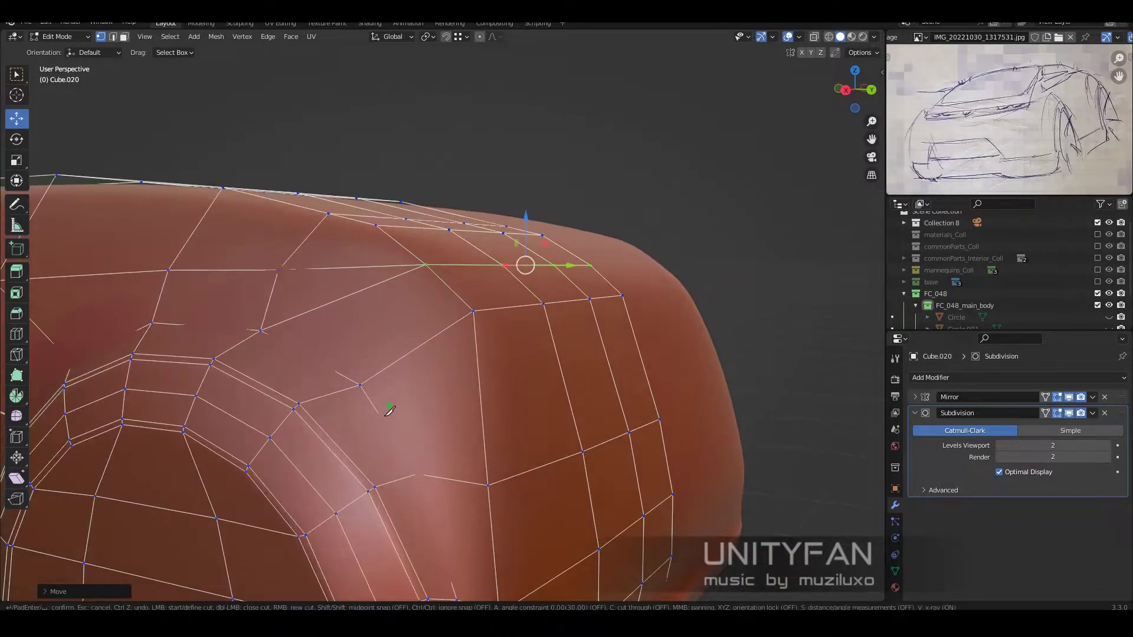
middle_drag(302, 345, 589, 364)
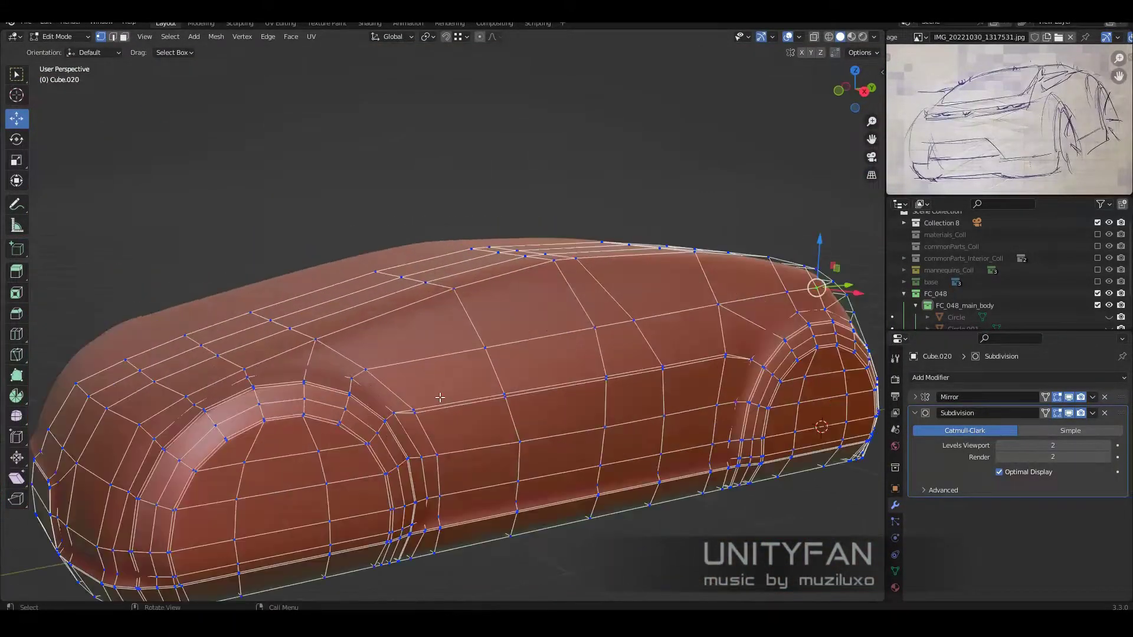
click(18, 71)
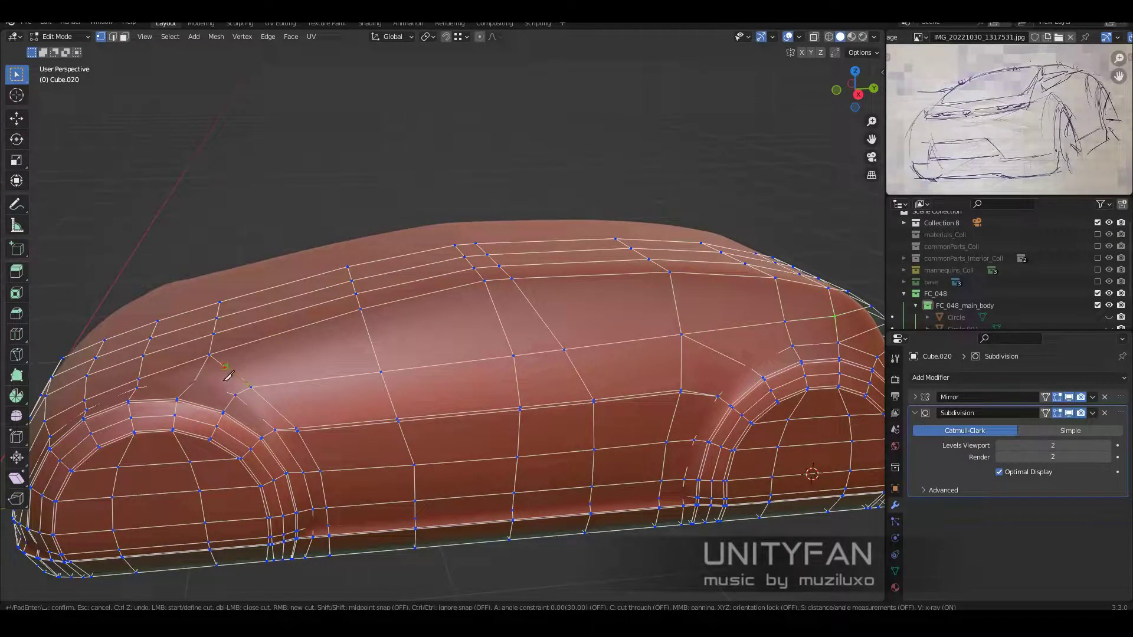
key(Return)
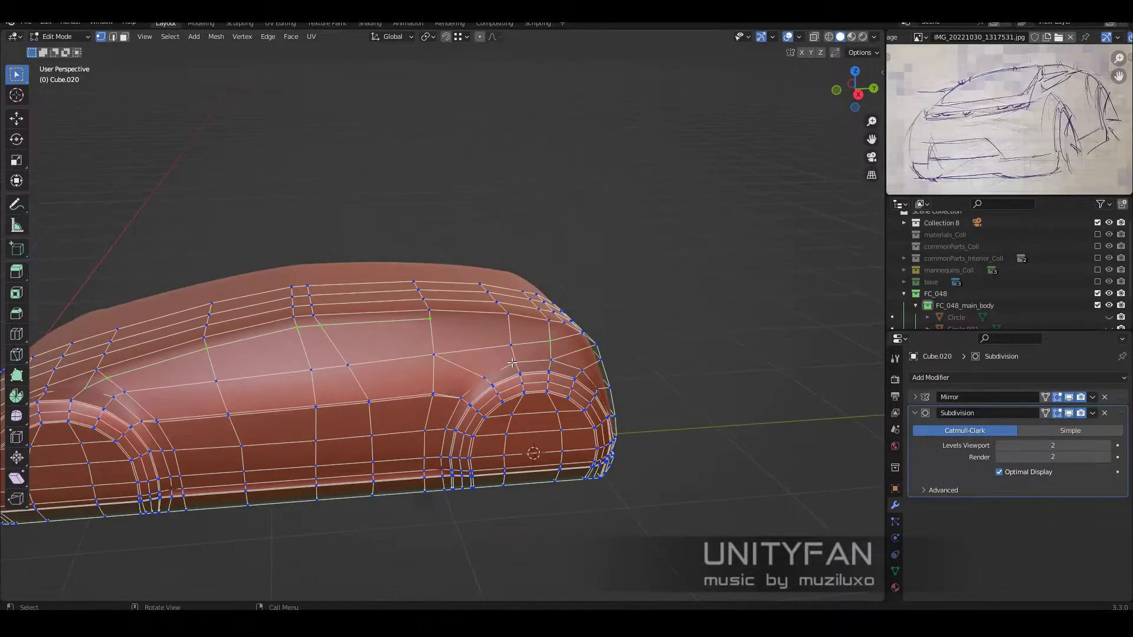
middle_drag(677, 290, 6, 161)
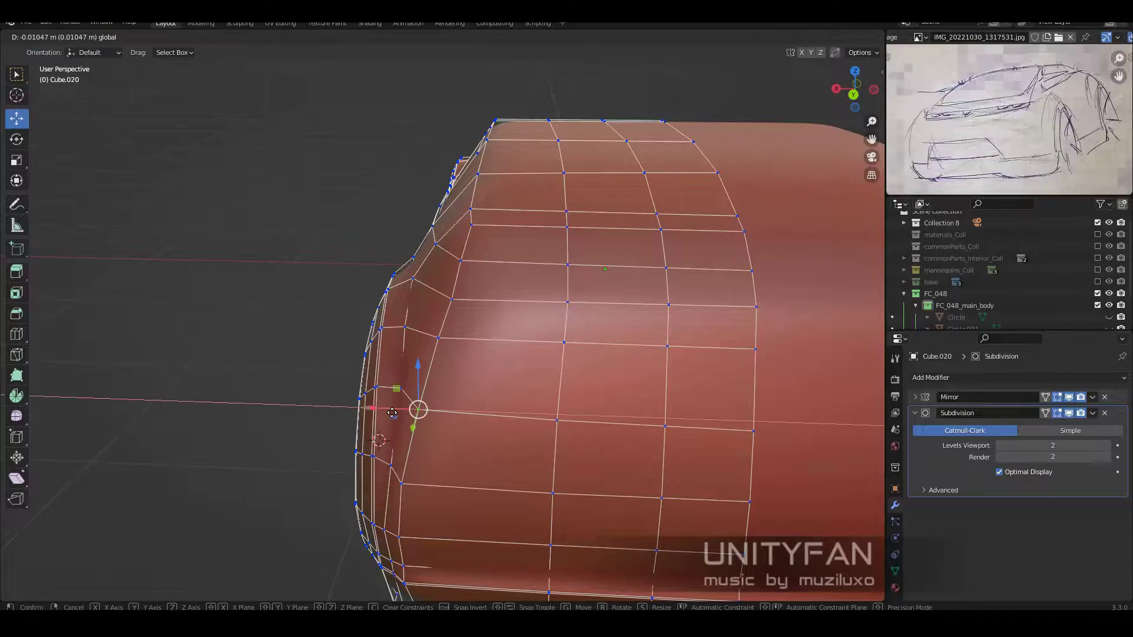
click(392, 412)
- Finish the cut and move a top-edge vertex along one axis
middle_drag(443, 319, 411, 406)
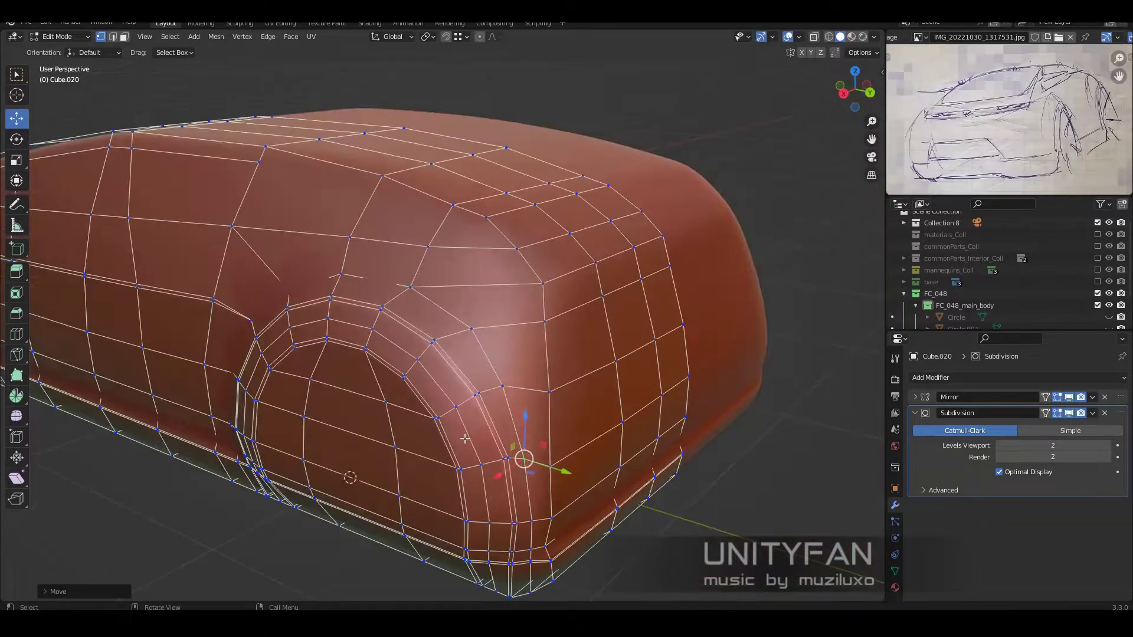
middle_drag(397, 471, 415, 266)
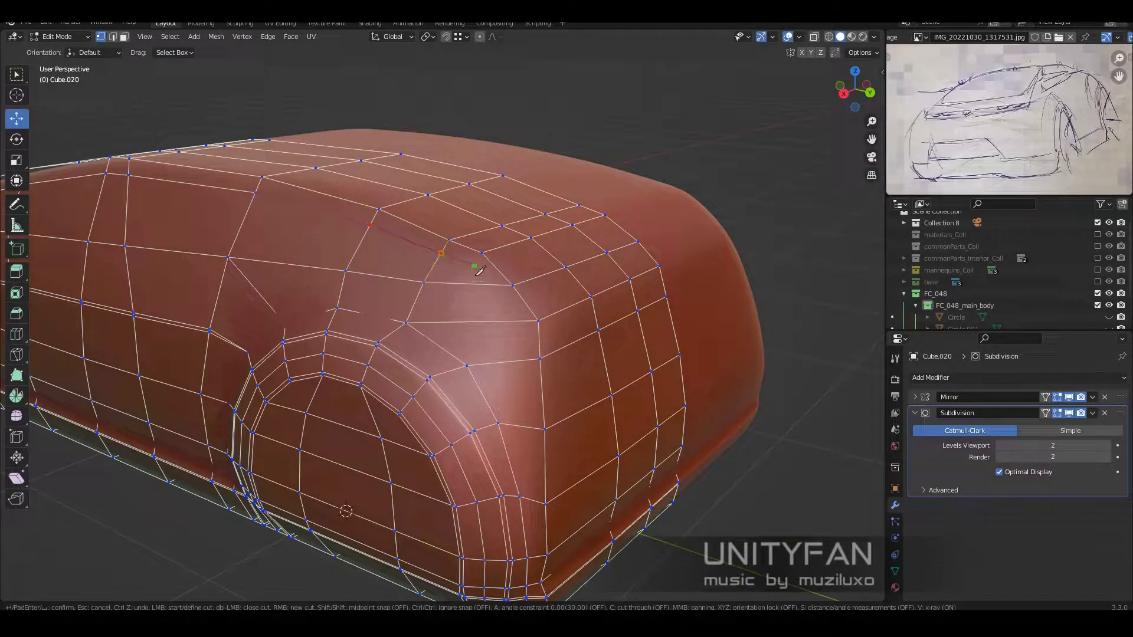
key(Return)
middle_drag(537, 504, 463, 304)
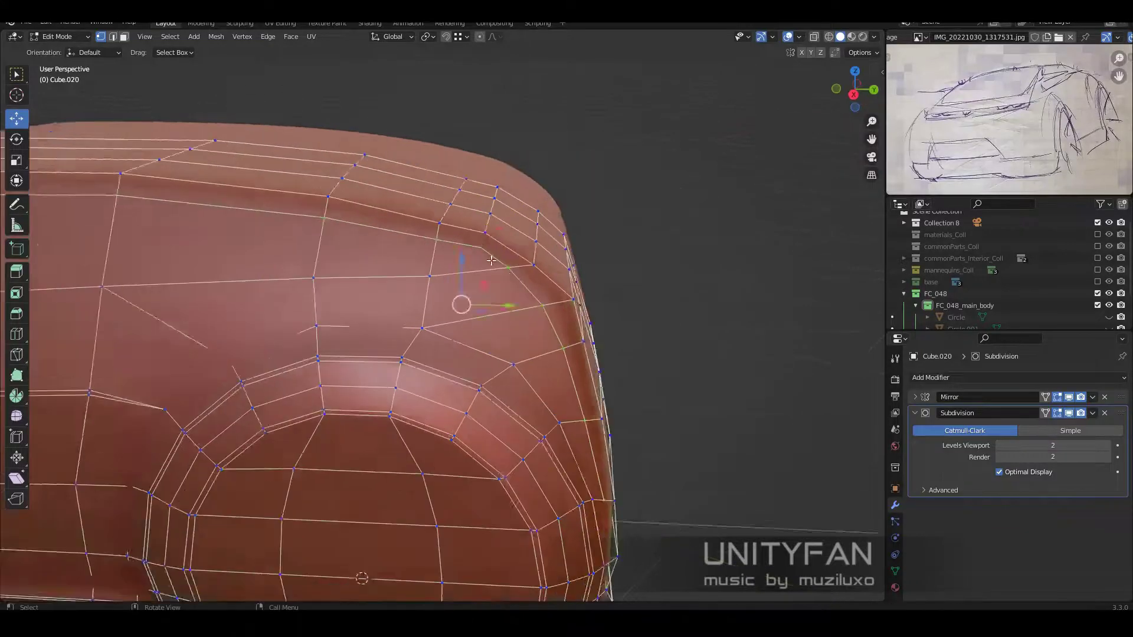
ctrl+click(463, 342)
key(g)
click(514, 283)
- Select a front-corner vertex path, start a knife cut, and nudge the lower corner vertex
scroll(592, 391, down, 5)
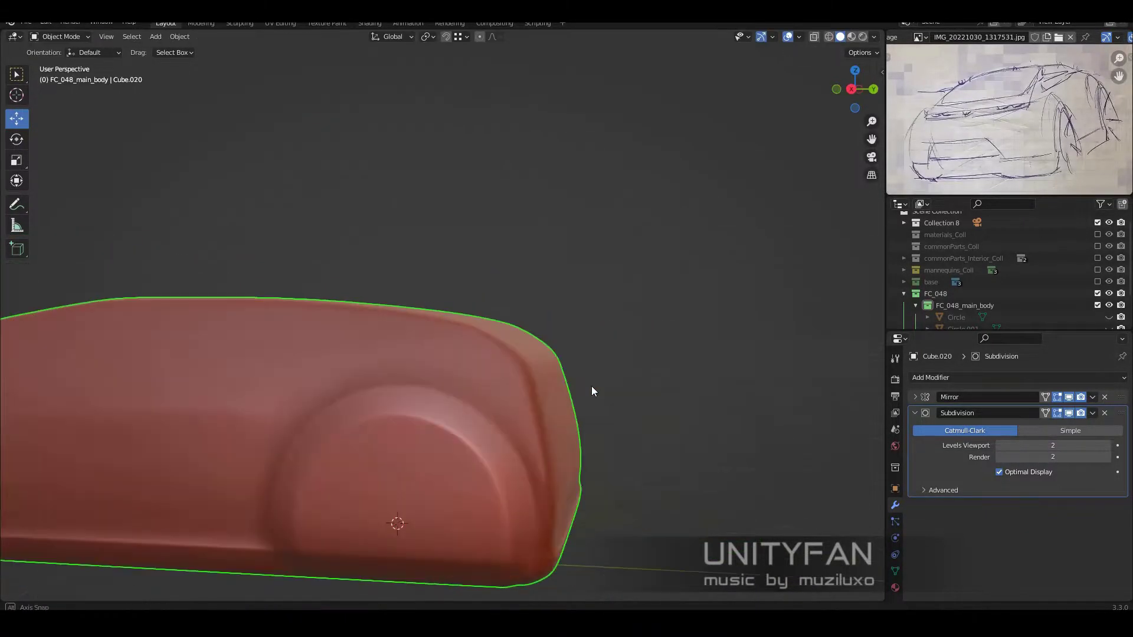
mouse_move(592, 392)
middle_down()
mouse_move(483, 347)
mouse_move(354, 354)
mouse_move(378, 218)
mouse_move(415, 320)
mouse_move(425, 292)
middle_up()
ctrl+click(316, 374)
ctrl+click(374, 215)
key(k)
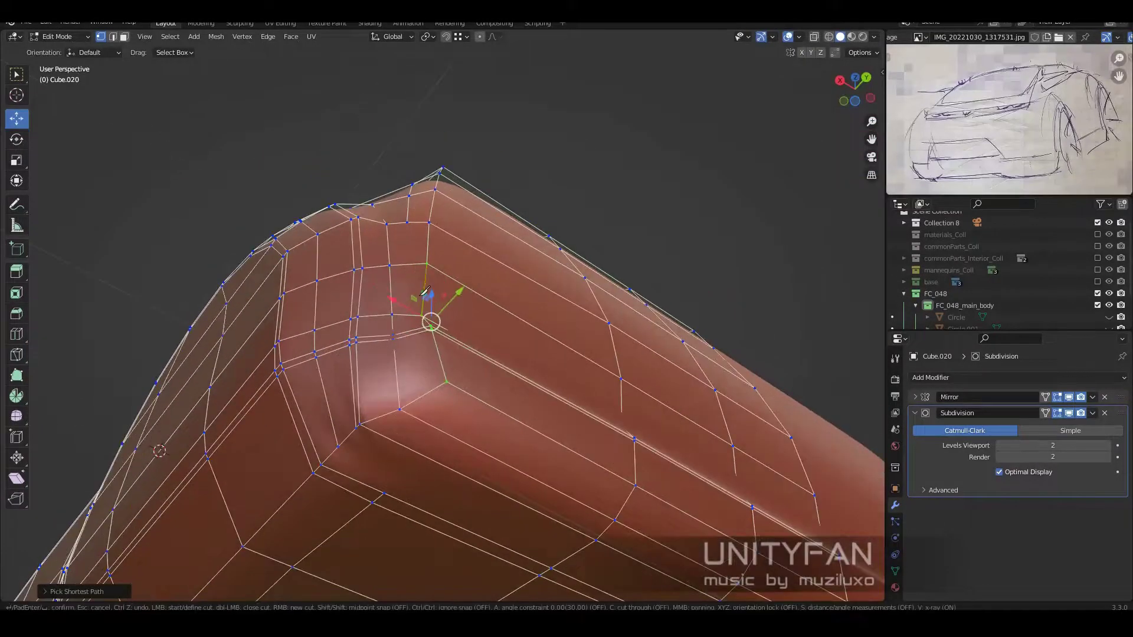
click(613, 499)
middle_drag(616, 502, 732, 540)
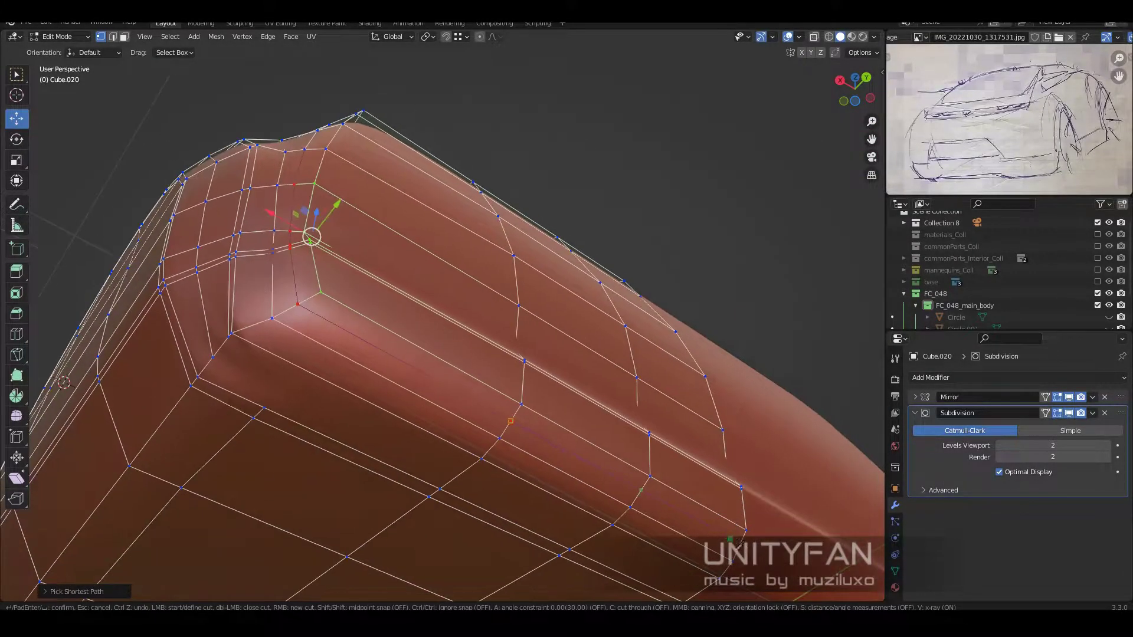
scroll(766, 548, down, 5)
scroll(483, 425, up, 5)
mouse_move(489, 380)
middle_down()
mouse_move(483, 425)
mouse_move(449, 431)
middle_up()
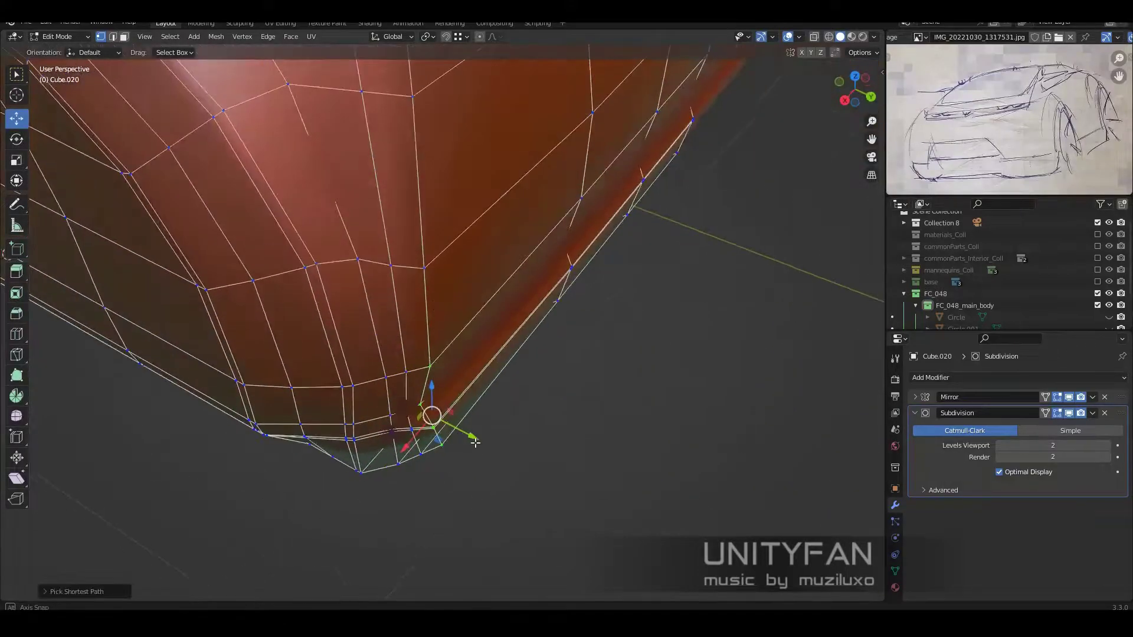
drag(440, 413, 428, 446)
- Move a vertex on the end face, then select the end's upper vertex
middle_drag(412, 302, 399, 358)
click(398, 358)
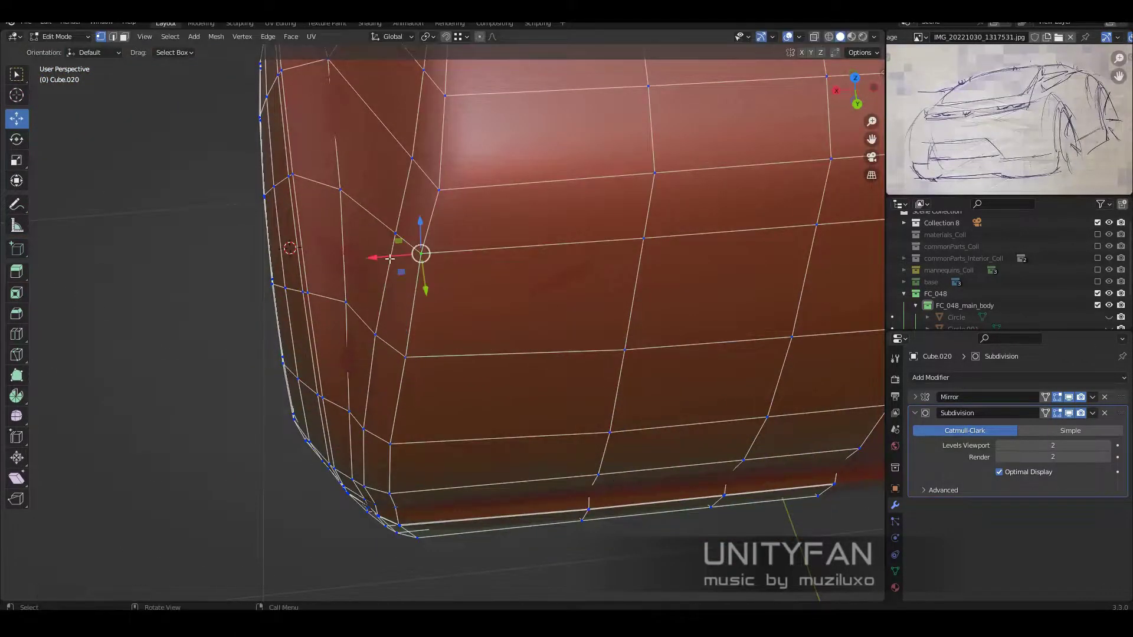
drag(390, 259, 381, 259)
mouse_move(381, 260)
middle_down()
mouse_move(405, 271)
mouse_move(449, 254)
mouse_move(499, 268)
middle_up()
click(313, 399)
click(434, 218)
- Select two vertices along the top edge and zoom in
ctrl+click(499, 267)
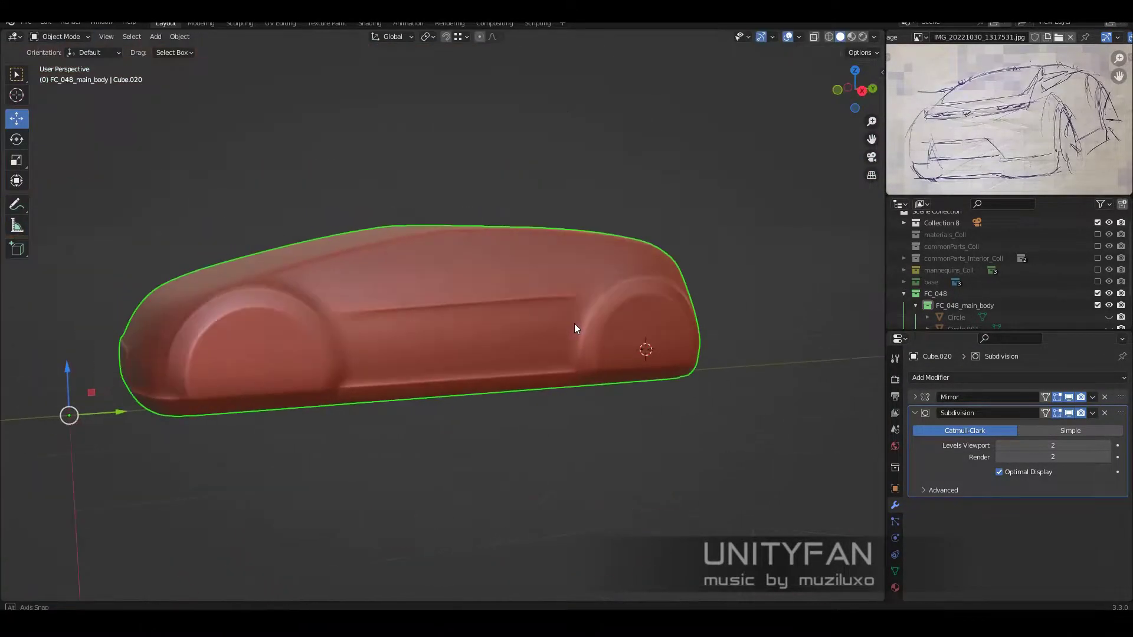
scroll(502, 317, up, 2)
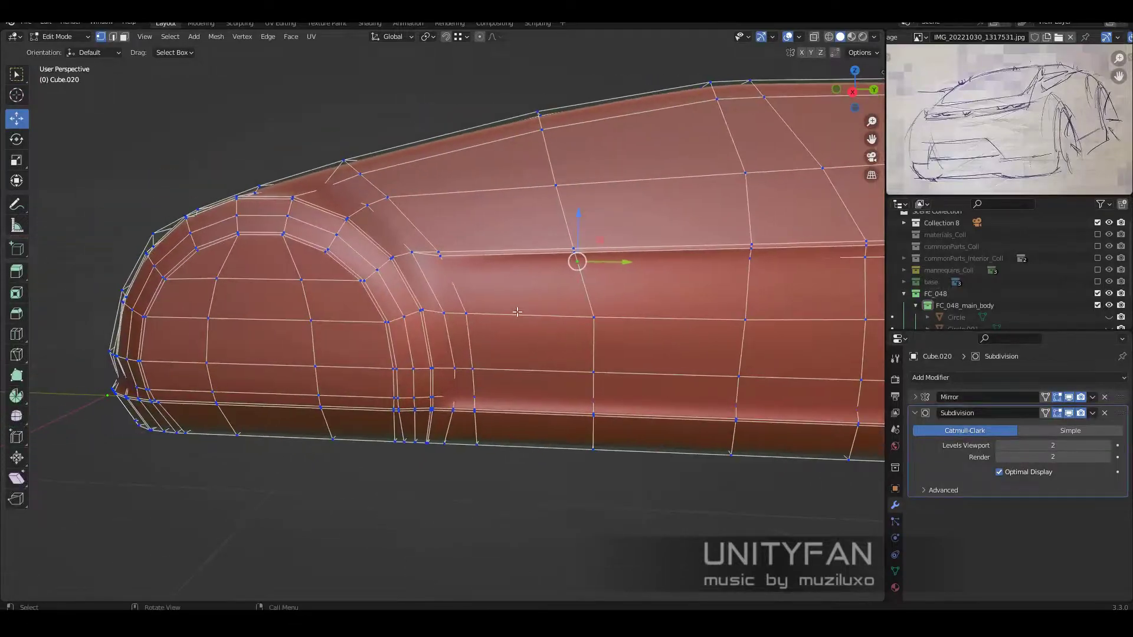
scroll(490, 322, up, 2)
scroll(472, 326, up, 2)
scroll(457, 329, up, 1)
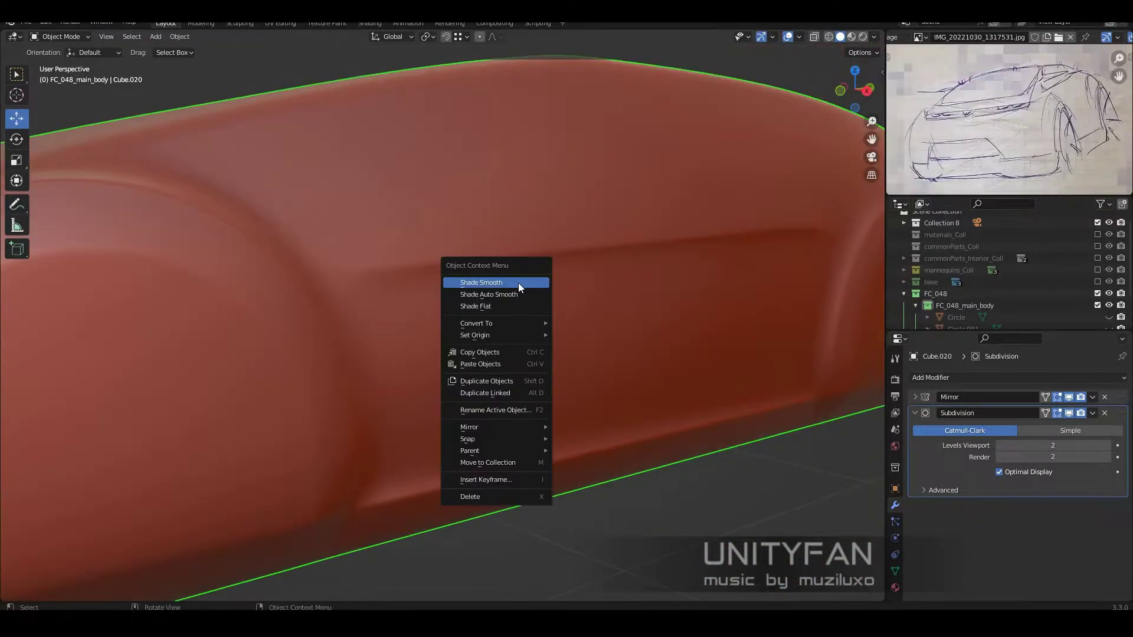
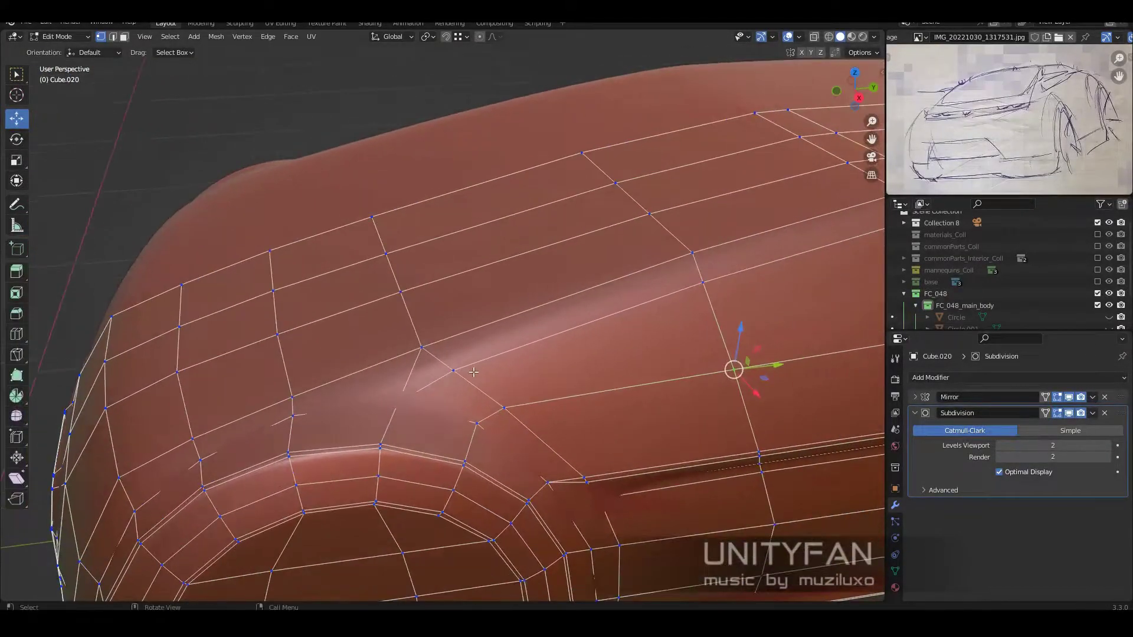
- Confirm the knife cut across the body and remove the extra edges
key(Return)
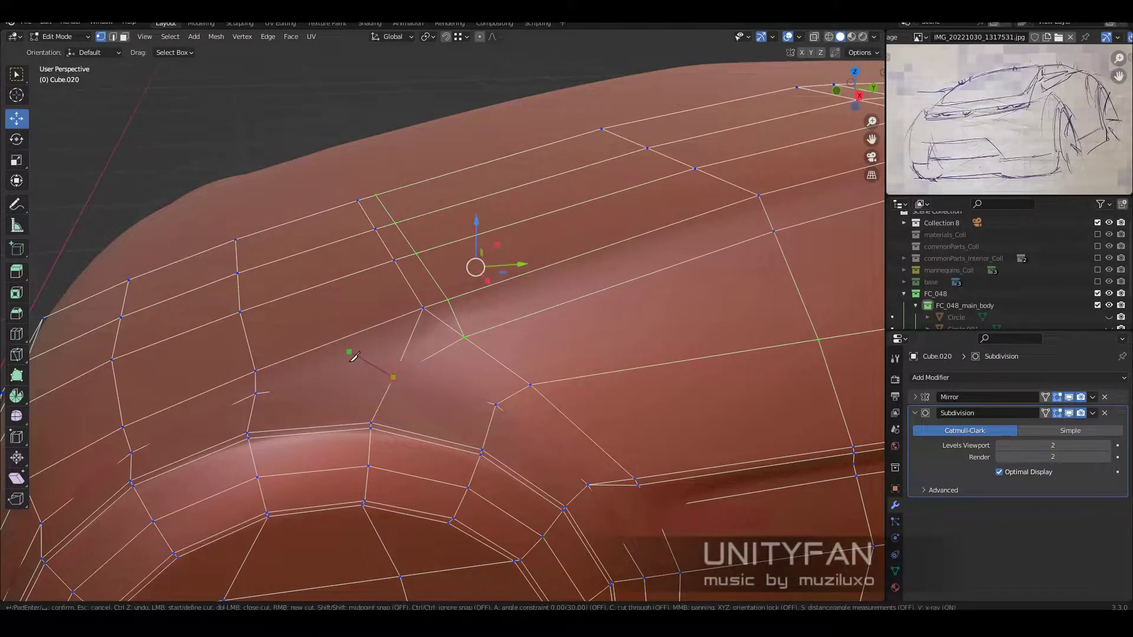
key(2)
key(x)
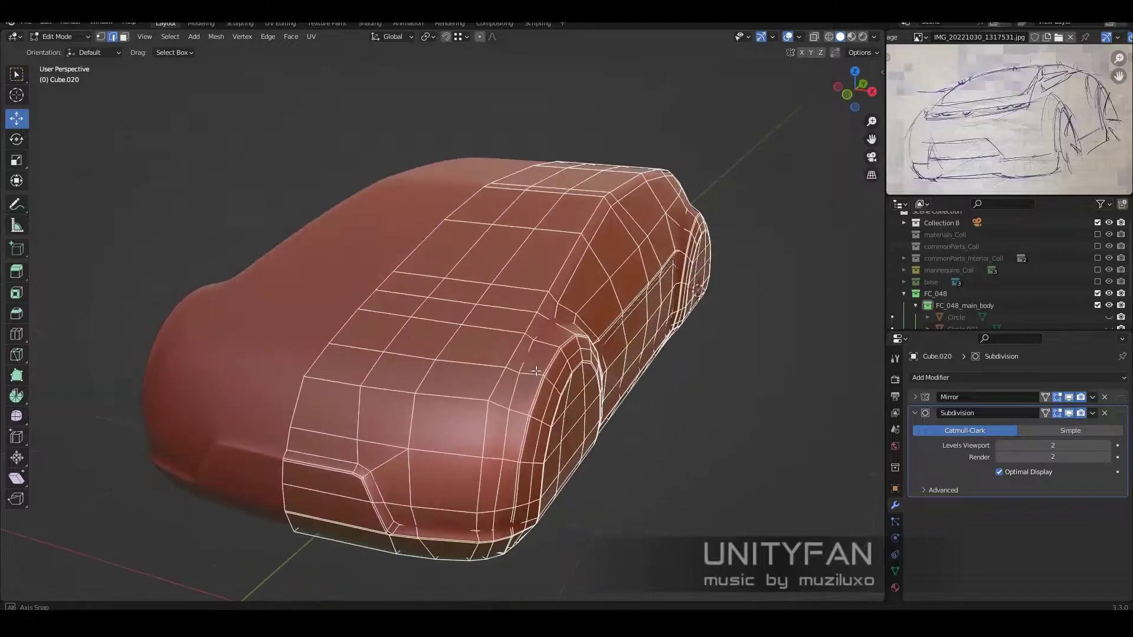
- Add a new material to the car body and switch the viewport lighting
click(916, 306)
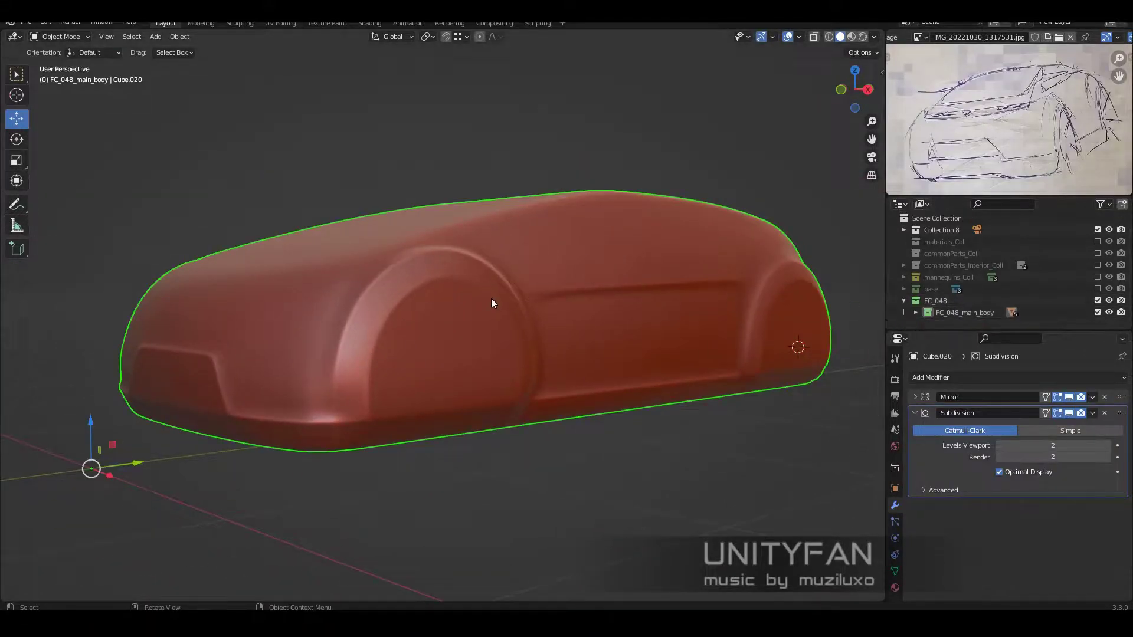
middle_drag(491, 298, 565, 338)
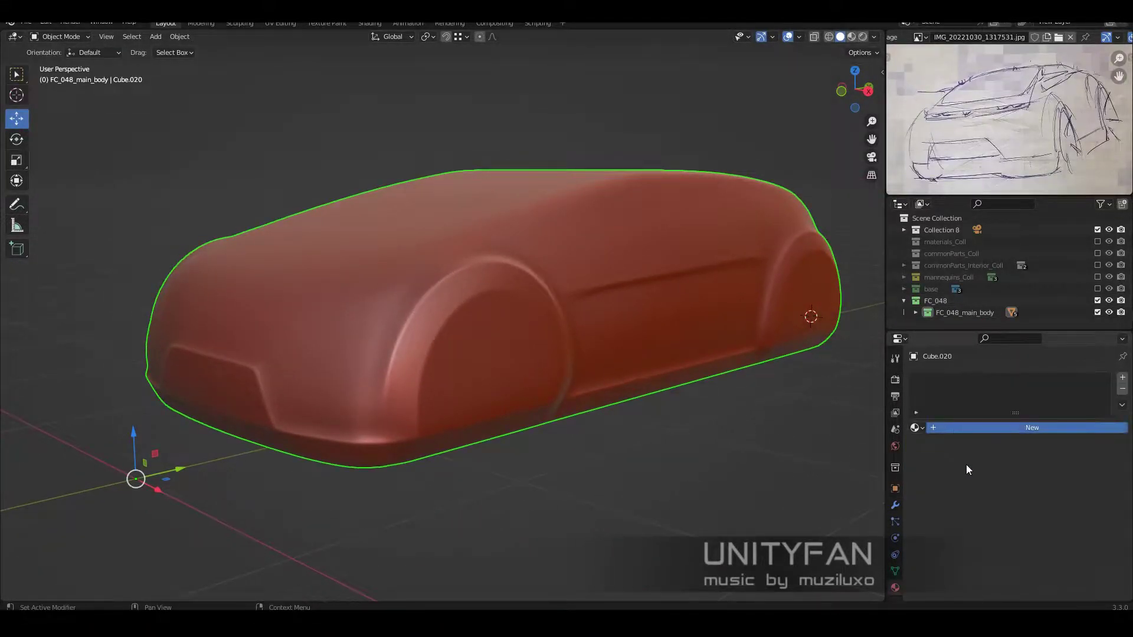
mouse_move(605, 338)
middle_down()
mouse_move(642, 349)
mouse_move(657, 374)
mouse_move(430, 329)
mouse_move(437, 386)
mouse_move(348, 321)
mouse_move(521, 326)
mouse_move(498, 371)
mouse_move(697, 265)
middle_up()
click(874, 36)
click(838, 118)
click(898, 200)
- In Edit Mode, reposition a rear panel-line vertex and select the edge path between vertices
key(Tab)
scroll(577, 316, up, 3)
scroll(577, 316, up, 3)
key(1)
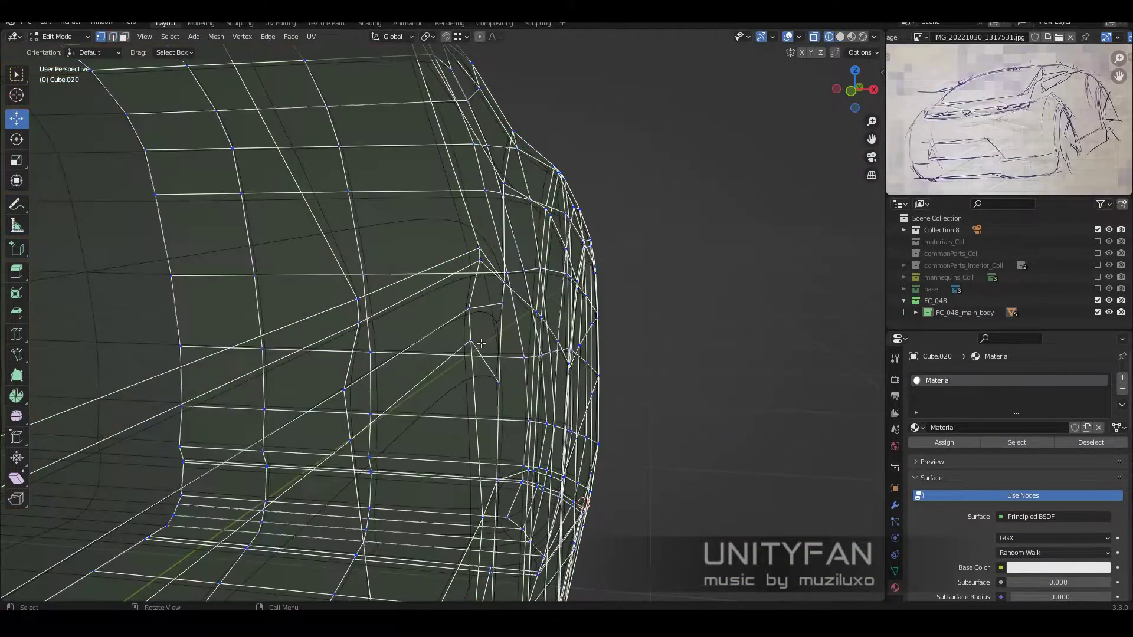
click(480, 324)
mouse_move(617, 336)
middle_down()
mouse_move(498, 267)
mouse_move(443, 307)
middle_up()
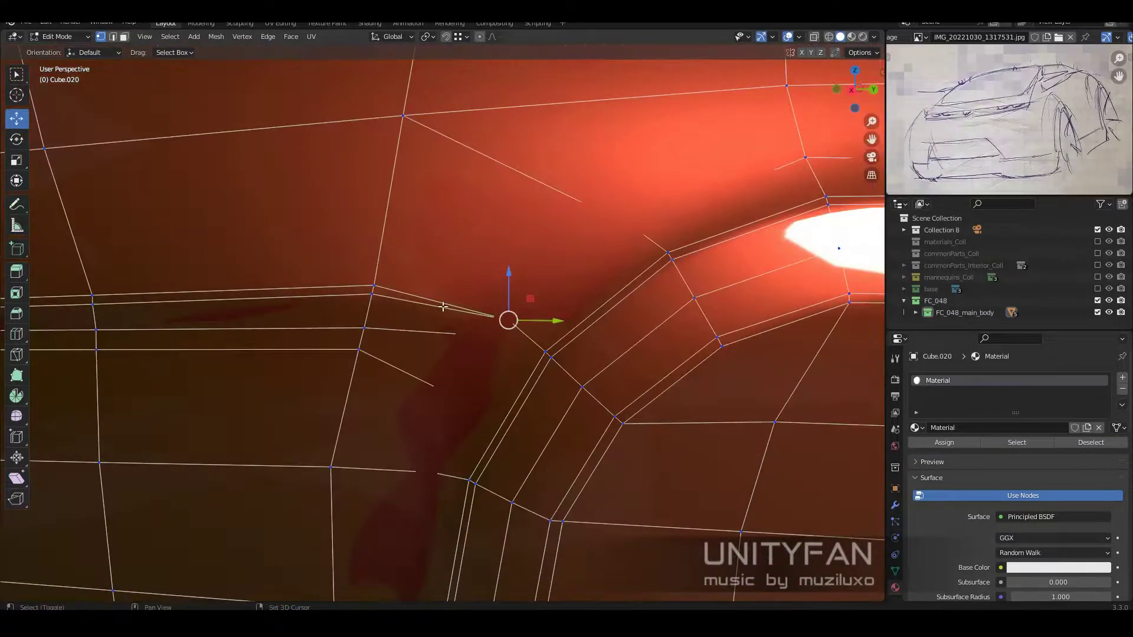
mouse_move(484, 383)
middle_down()
mouse_move(650, 349)
mouse_move(354, 324)
middle_up()
key(alt+z)
ctrl+click(432, 326)
key(alt+z)
mouse_move(432, 326)
middle_down()
mouse_move(600, 324)
mouse_move(486, 321)
mouse_move(477, 356)
mouse_move(337, 361)
mouse_move(413, 321)
mouse_move(513, 331)
mouse_move(436, 361)
middle_up()
key(alt+z)
- Adjust the rear vertex further using see-through display, then return to Object Mode
key(alt+z)
key(alt+z)
key(g)
key(alt+z)
scroll(590, 327, down, 5)
scroll(350, 356, up, 5)
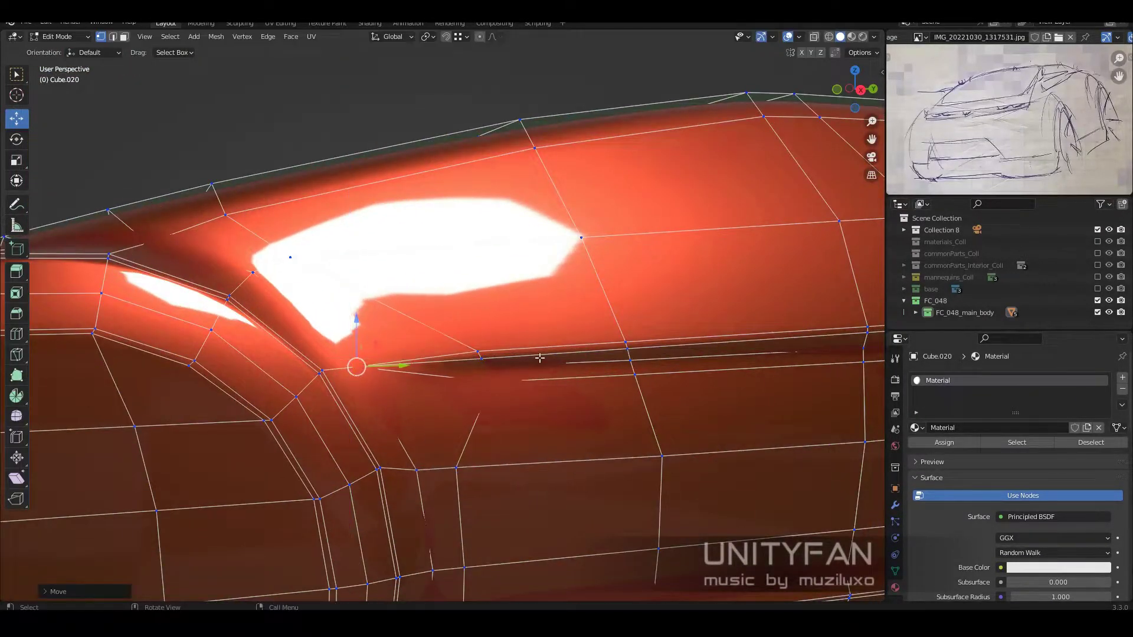
mouse_move(540, 358)
middle_down()
mouse_move(579, 455)
mouse_move(484, 425)
mouse_move(515, 353)
middle_up()
key(alt+z)
key(g)
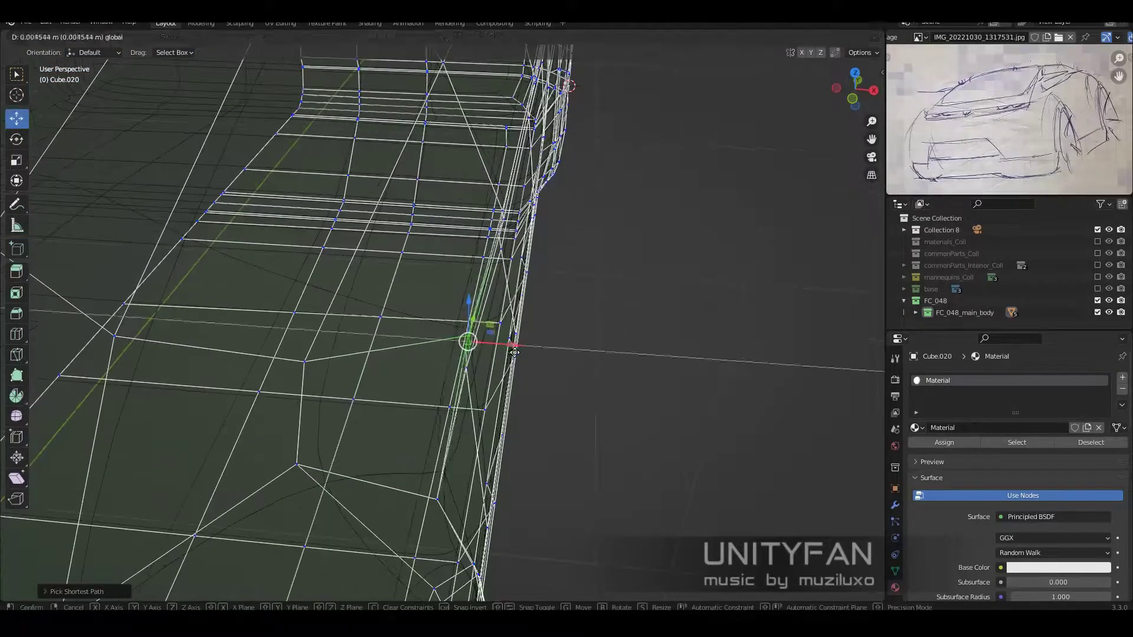
key(Escape)
key(alt+z)
key(Tab)
scroll(579, 380, down, 5)
mouse_move(580, 380)
middle_down()
mouse_move(638, 409)
mouse_move(437, 438)
middle_up()
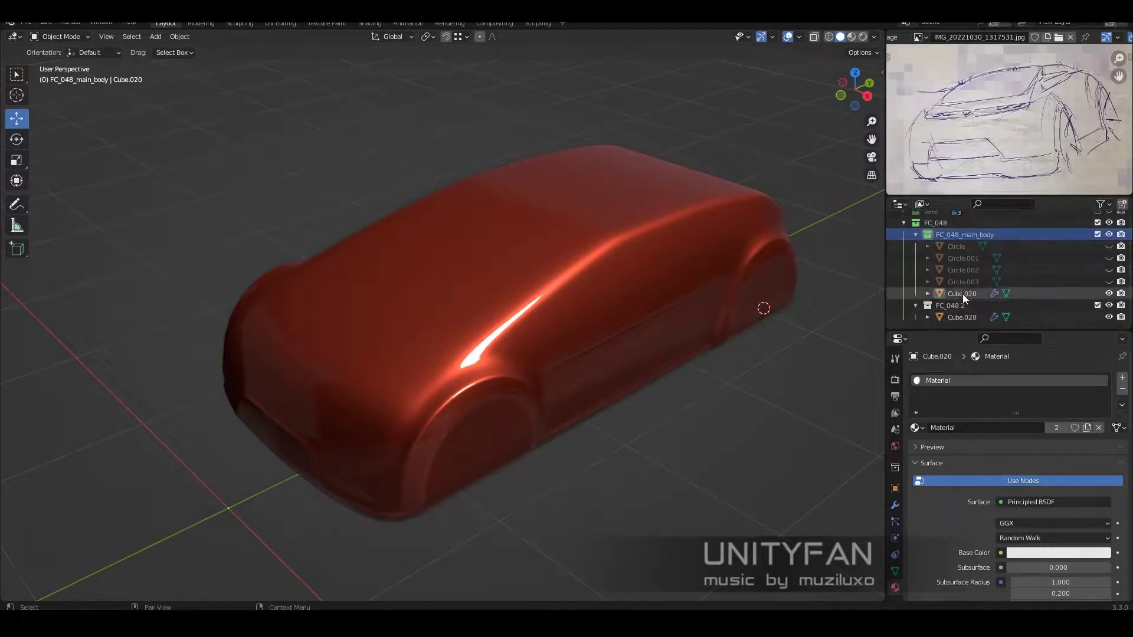
- Rename the copied body object Cube.028 to FC_048
click(929, 307)
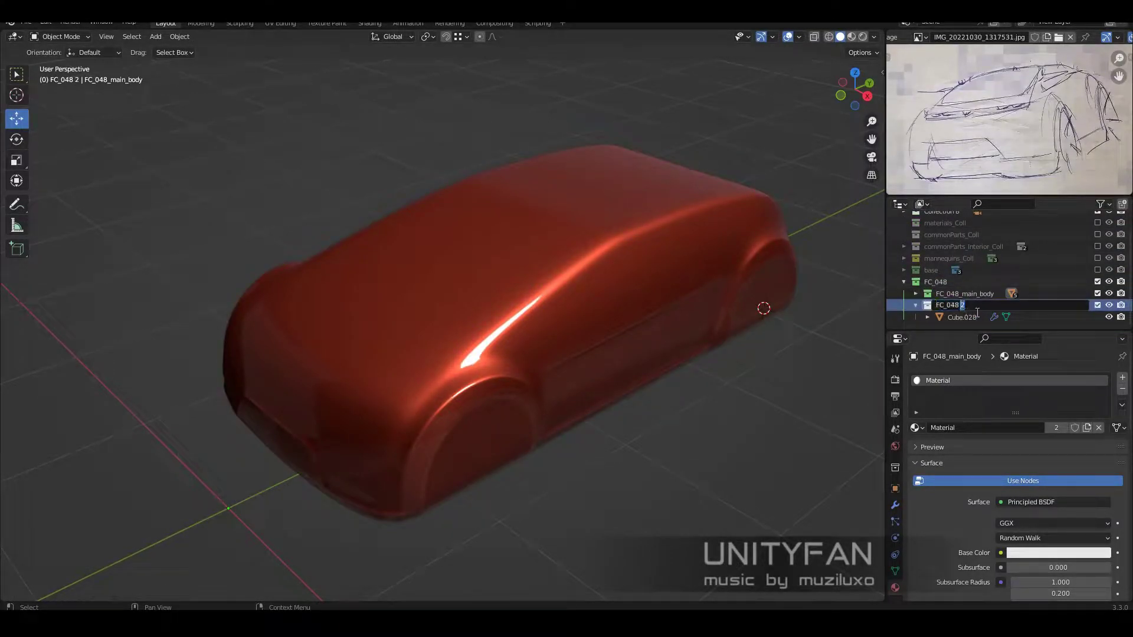
right_click(956, 306)
click(892, 489)
click(962, 317)
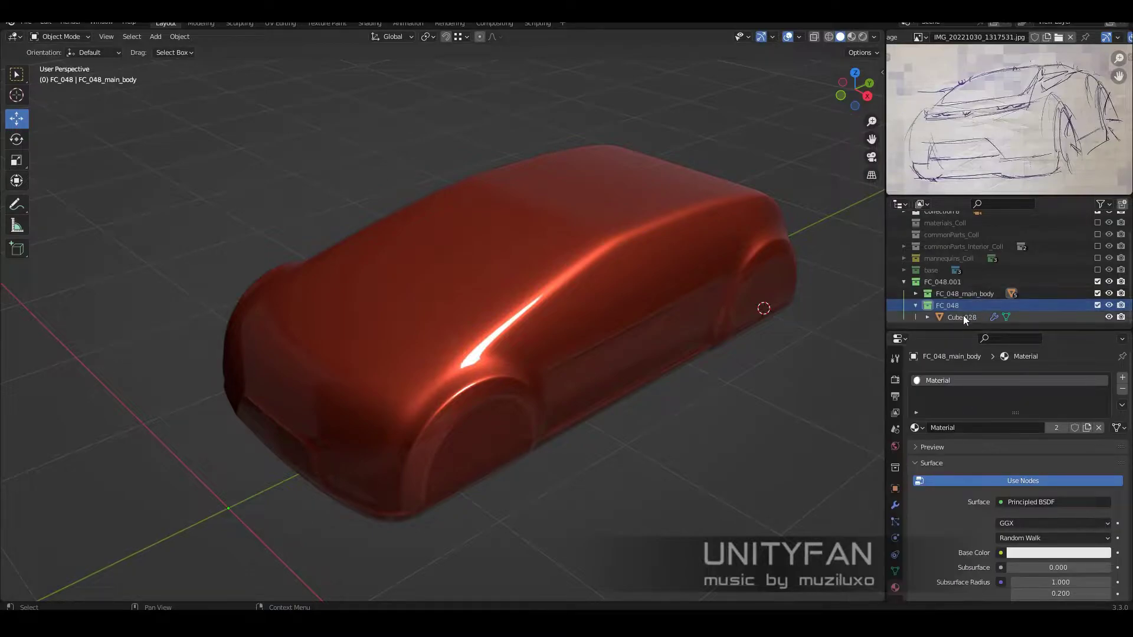
double_click(953, 306)
key(Return)
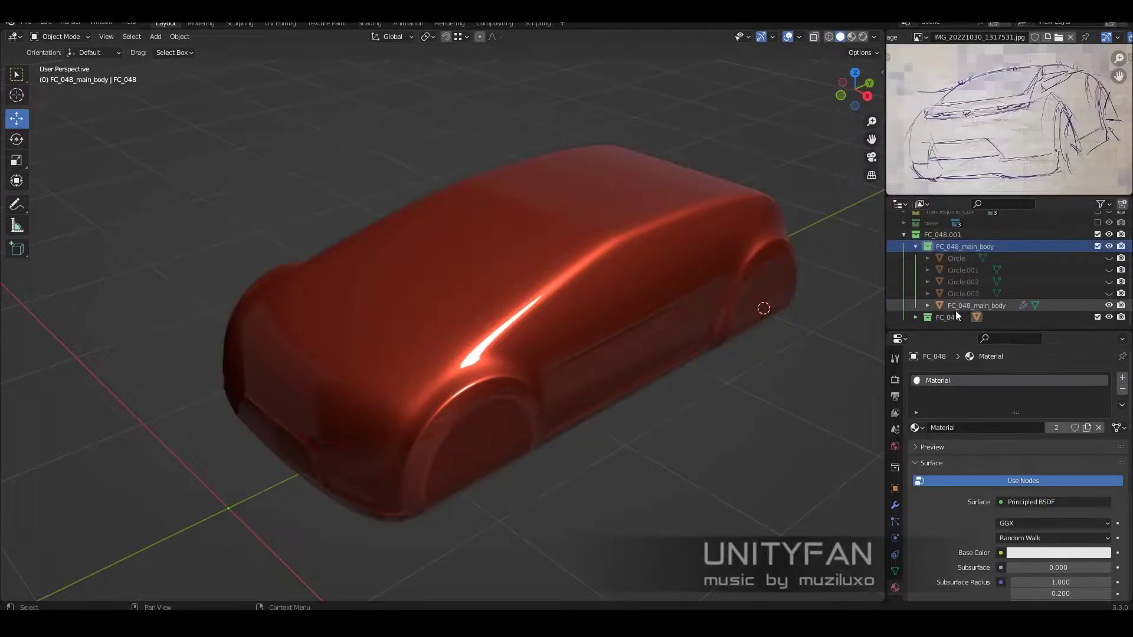
- Give the copy a single-user material named 'body' and name the original's material 'inv'
middle_drag(617, 352, 661, 342)
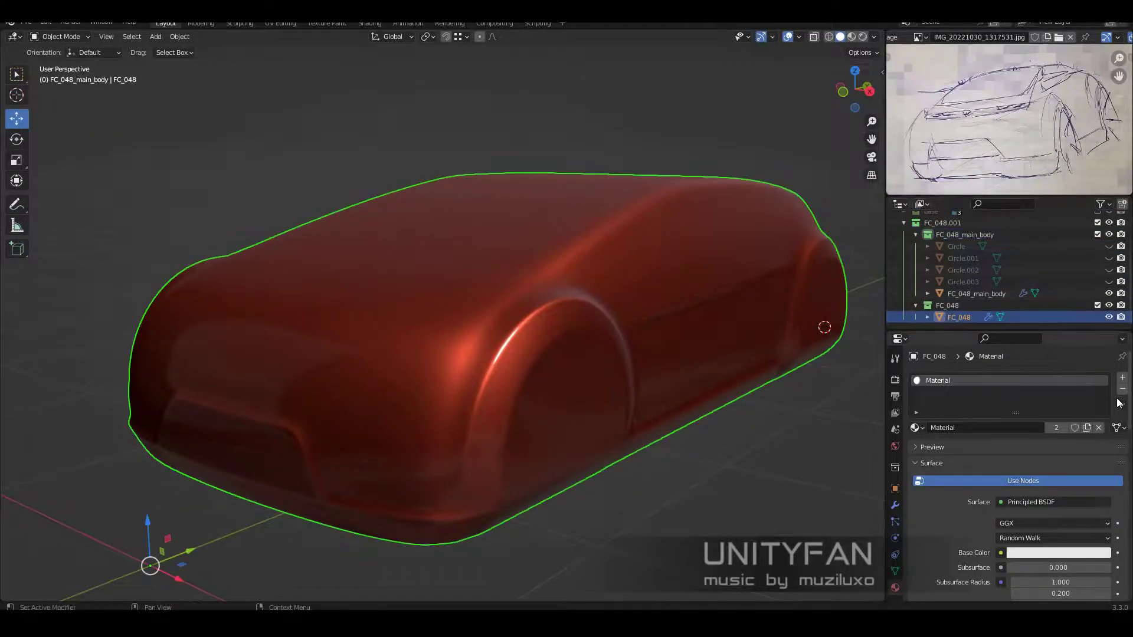
click(1056, 427)
key(Return)
middle_drag(726, 331, 693, 321)
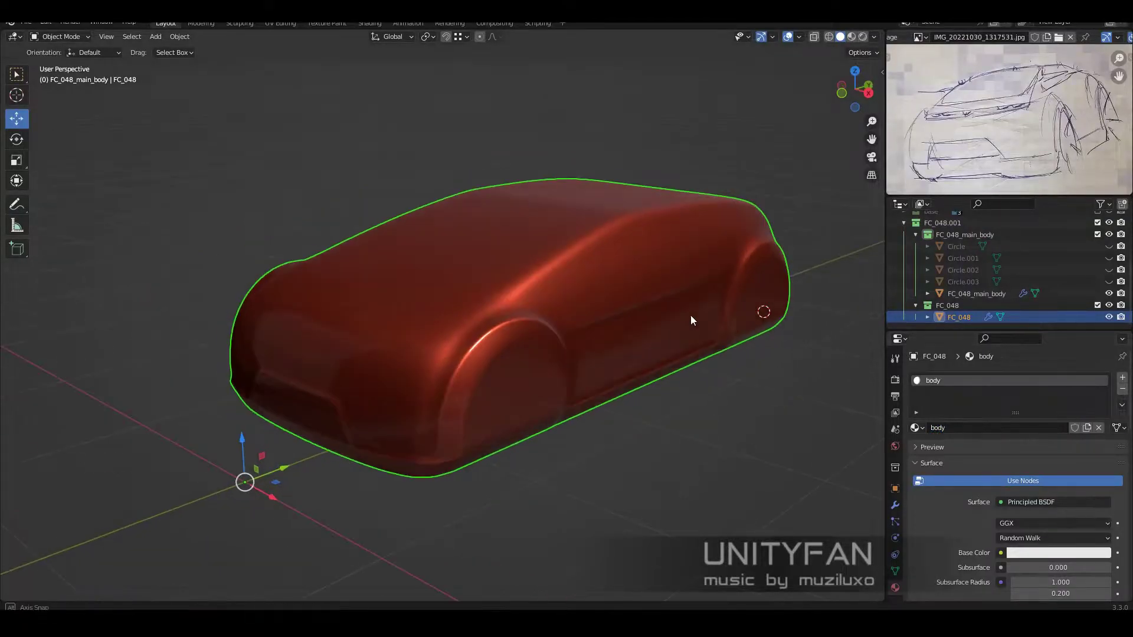
key(Return)
scroll(1067, 517, down, 1)
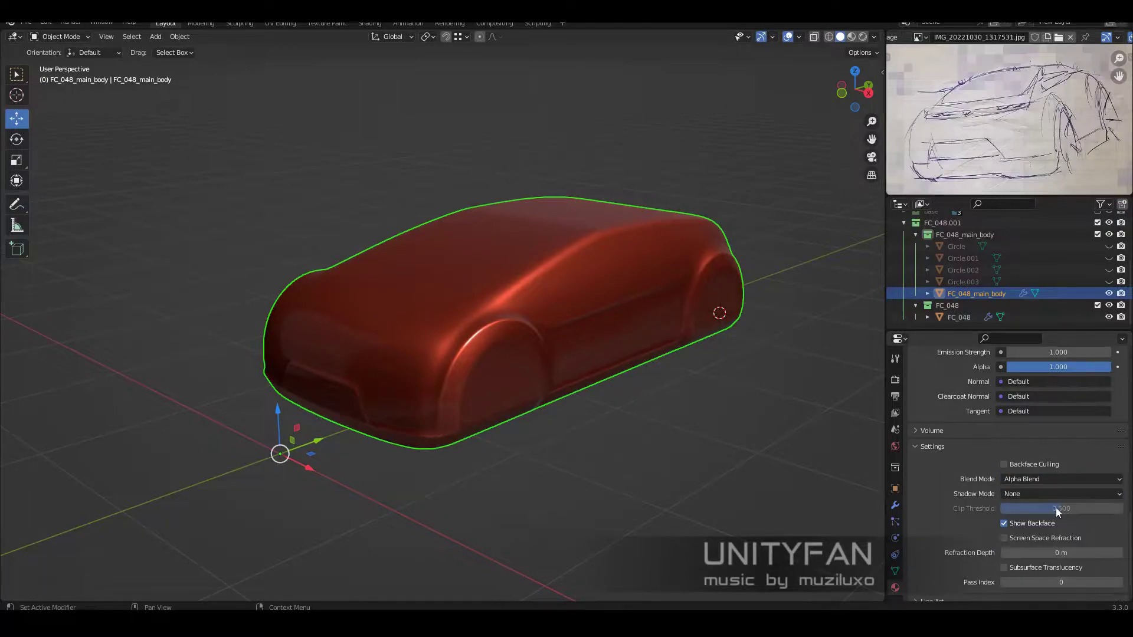
key(KP_Add)
key(KP_Add)
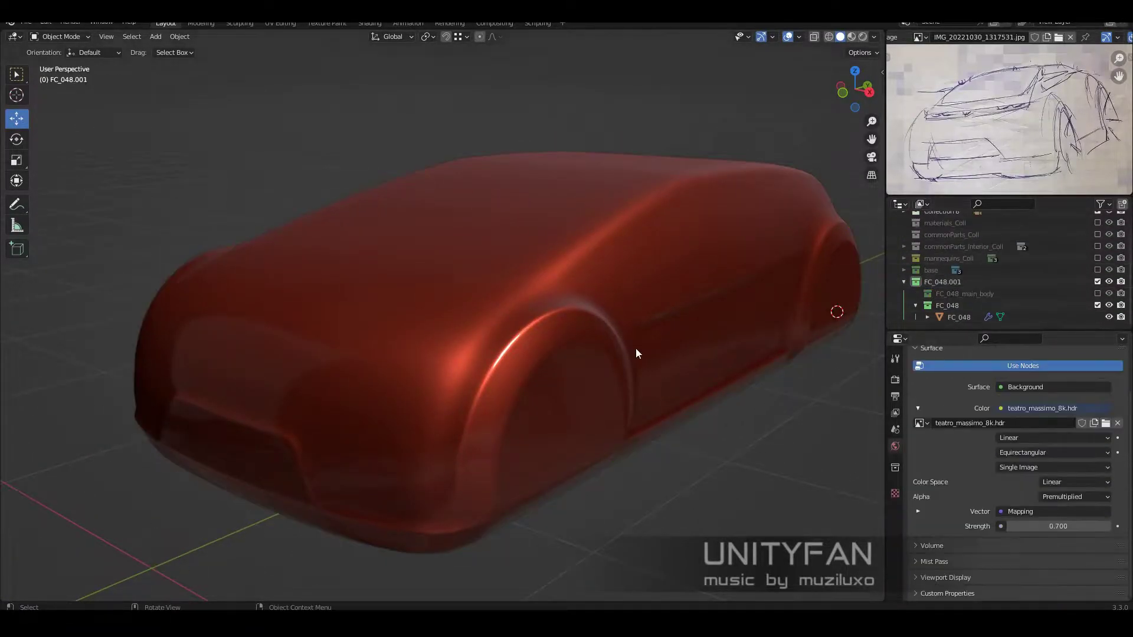
- Show the materials catalog in an Asset Browser and drag the silver material onto the car
drag(331, 99, 609, 100)
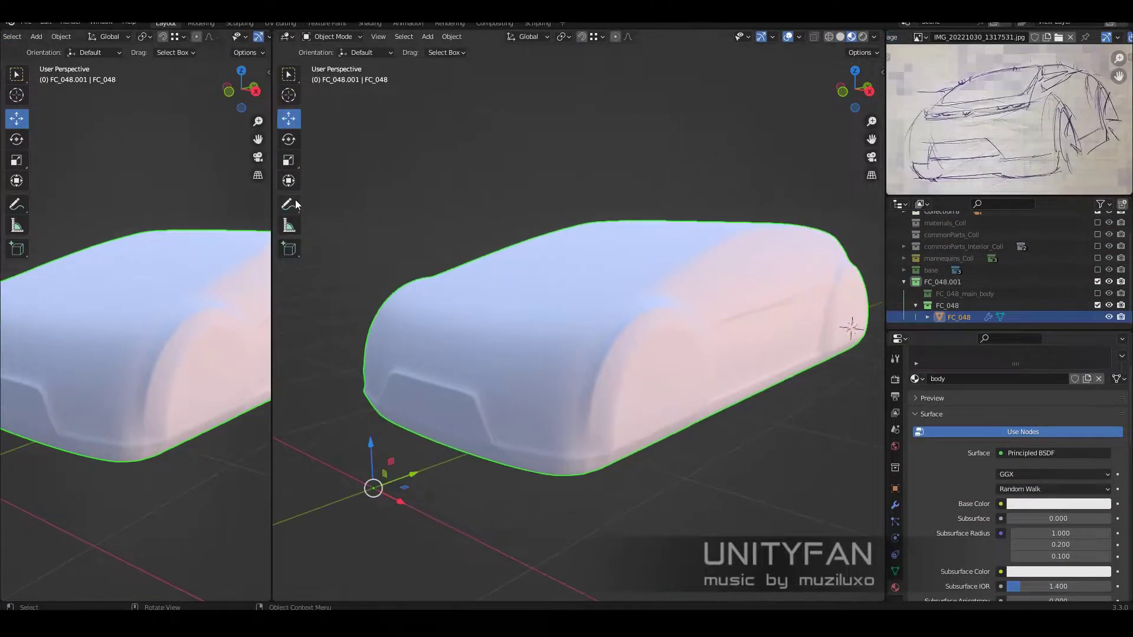
click(20, 37)
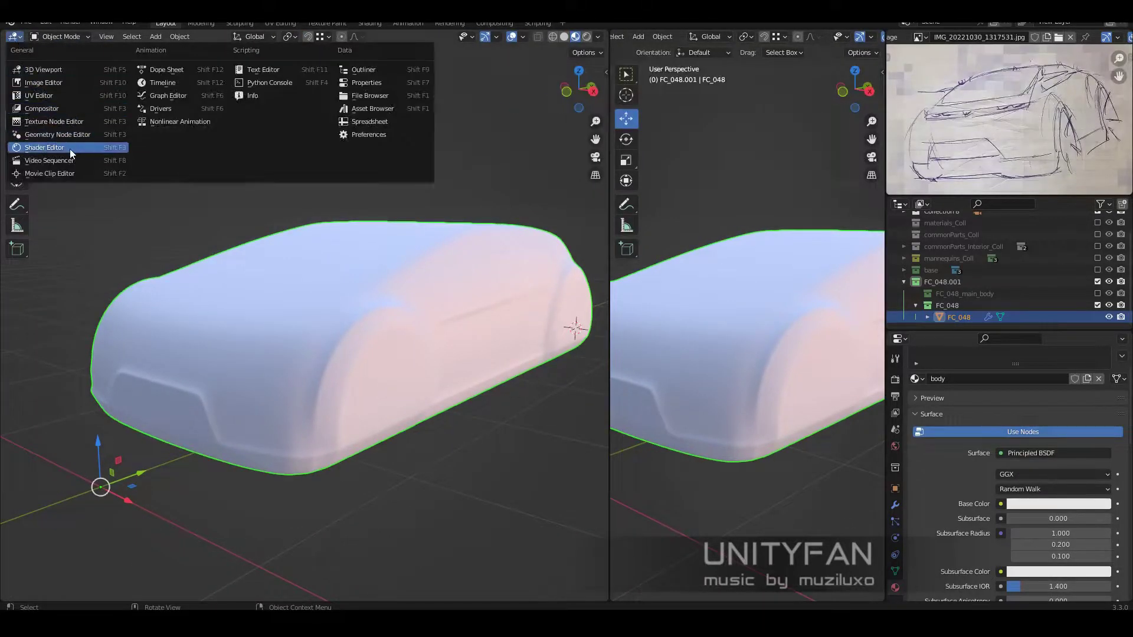
click(69, 149)
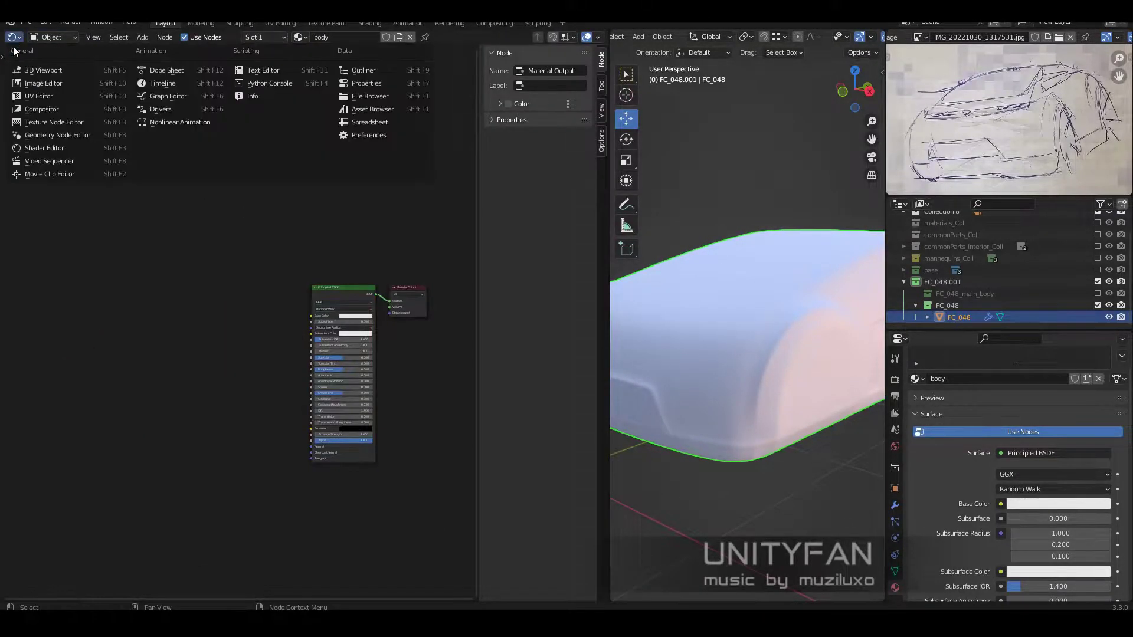
click(391, 109)
click(46, 56)
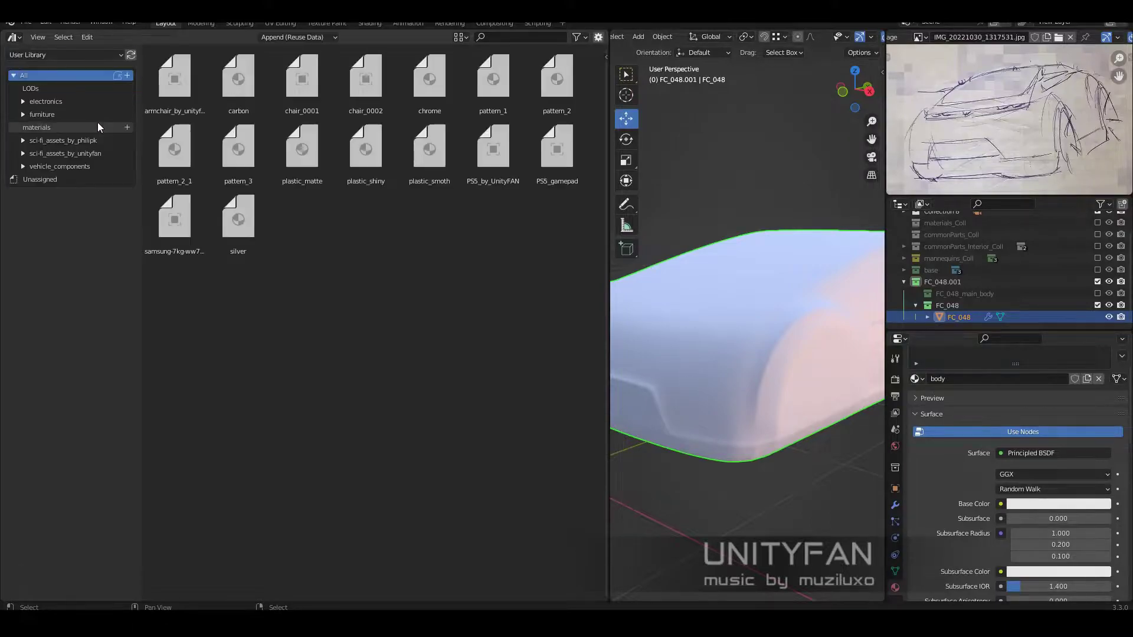
click(99, 127)
drag(796, 350, 797, 351)
drag(609, 349, 70, 349)
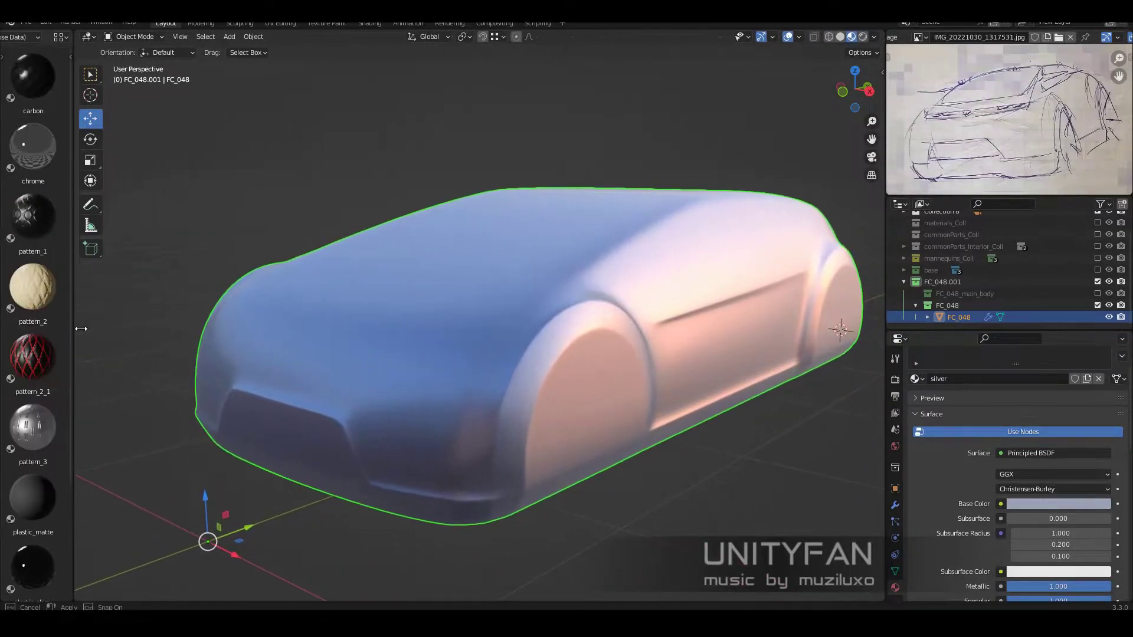
- Add a Shrinkwrap modifier to the car body
mouse_move(826, 330)
middle_down()
mouse_move(603, 361)
mouse_move(679, 378)
middle_up()
scroll(594, 386, up, 5)
click(595, 386)
scroll(595, 386, down, 5)
click(895, 505)
click(987, 381)
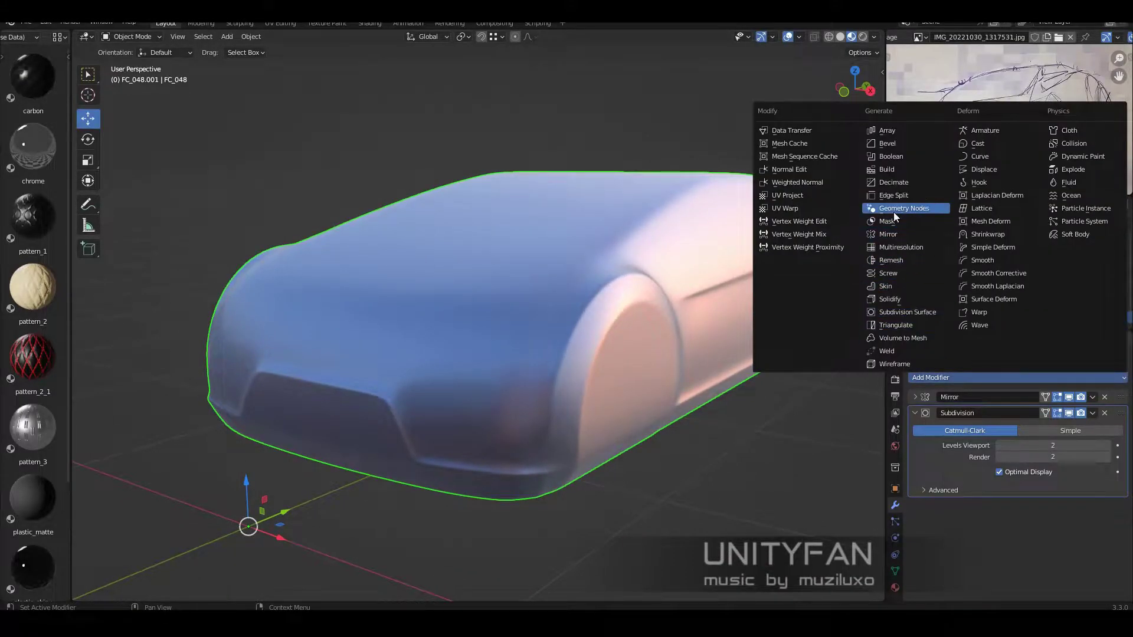
click(987, 235)
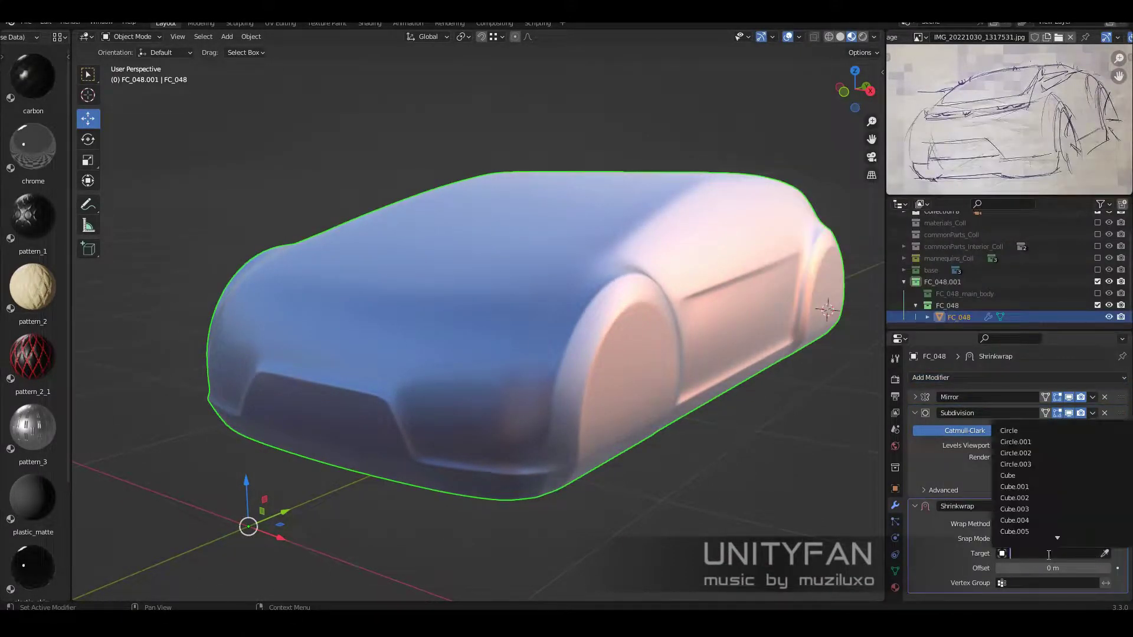
- Add a Solidify modifier with 0.004 m thickness and Even Thickness
middle_drag(568, 365, 911, 410)
ctrl+click(915, 413)
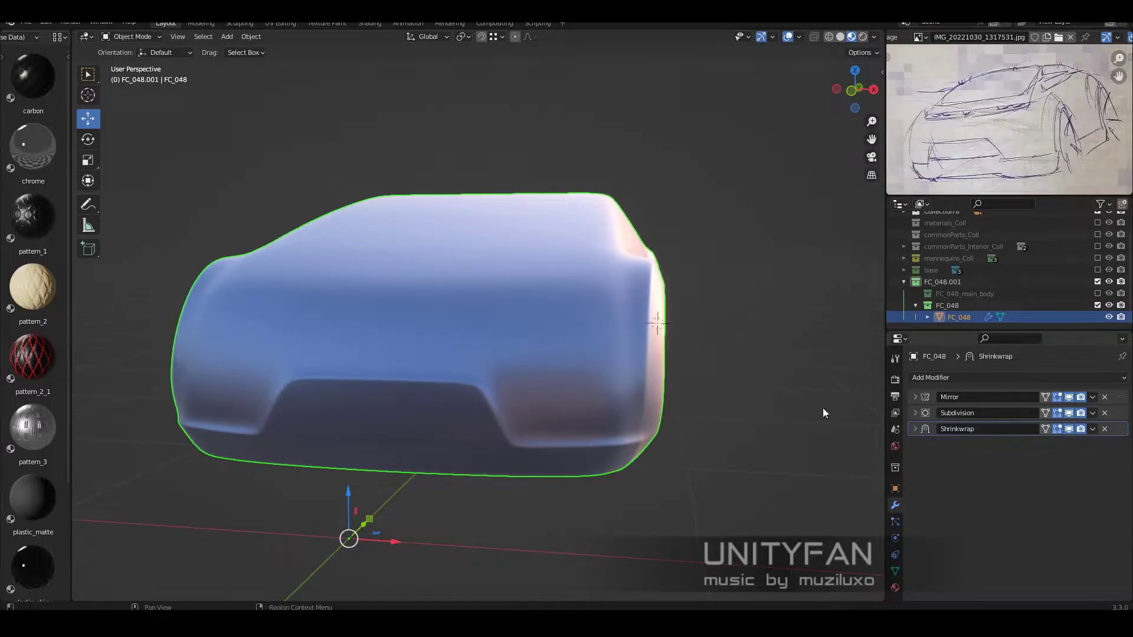
scroll(637, 430, up, 3)
middle_drag(637, 429, 826, 413)
click(976, 378)
click(889, 299)
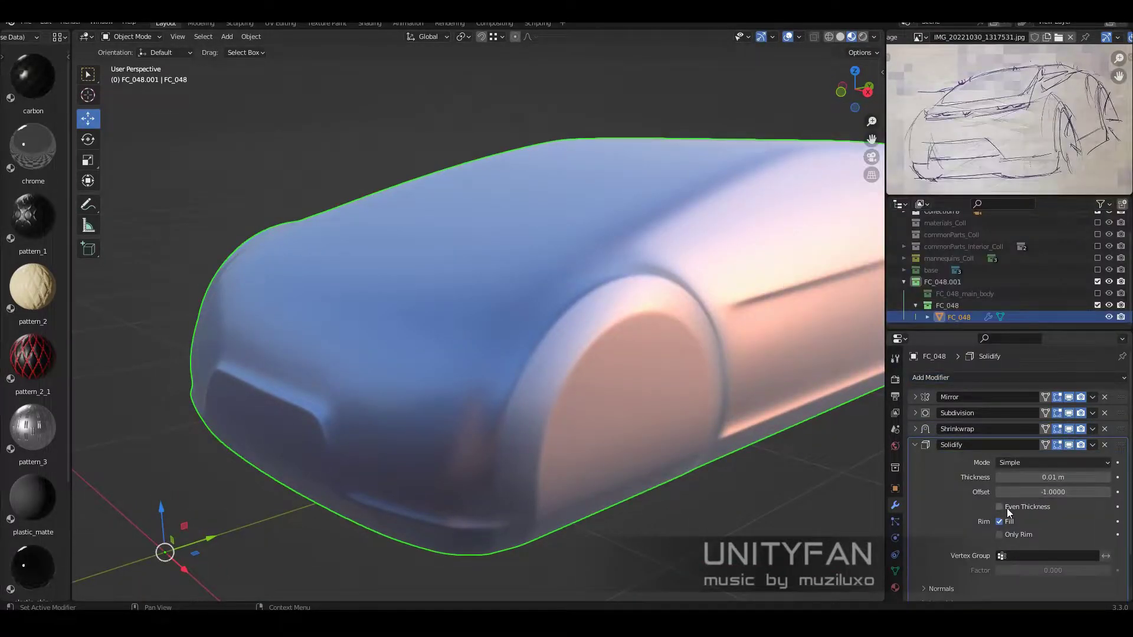
scroll(593, 388, down, 3)
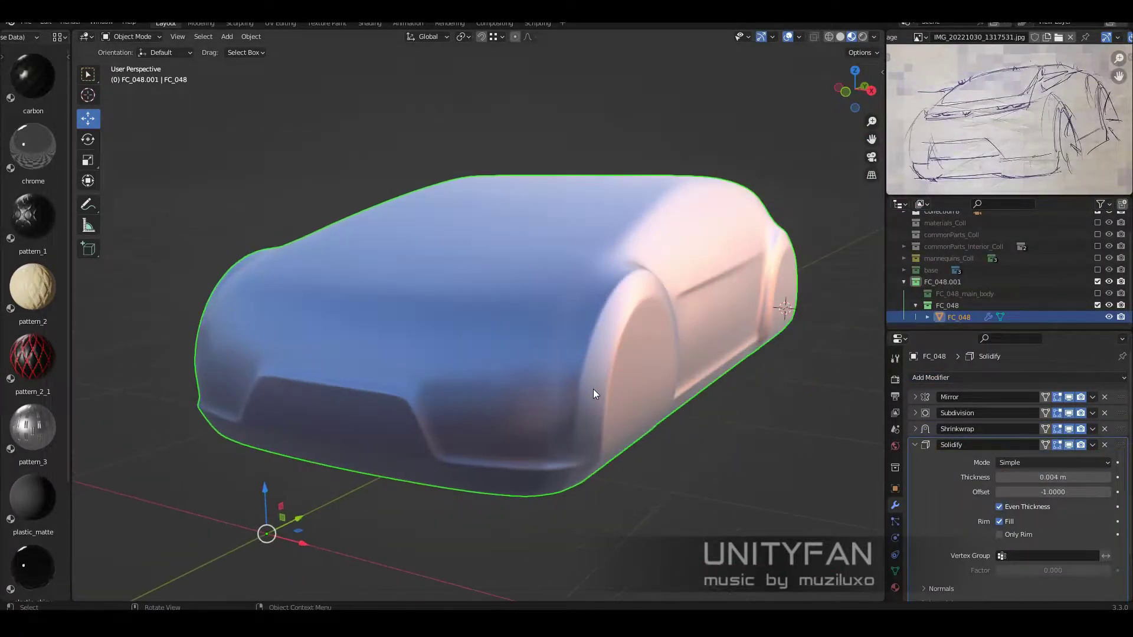
key(Tab)
mouse_move(593, 388)
middle_down()
mouse_move(563, 402)
mouse_move(593, 423)
mouse_move(395, 266)
middle_up()
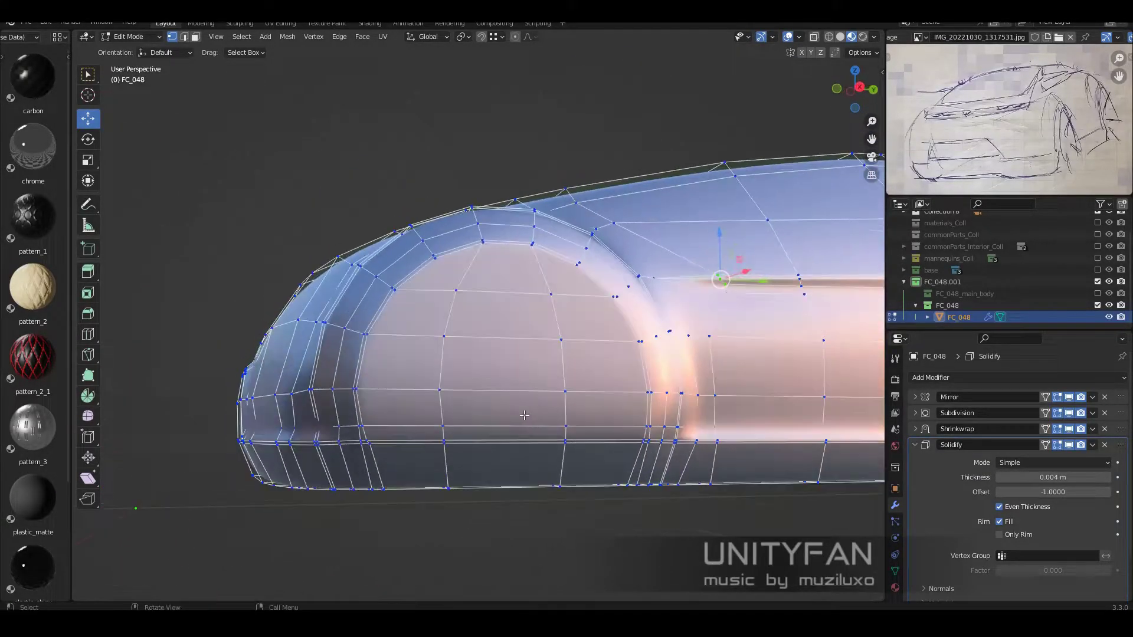
- Select the faces beneath and around the wheel arch
scroll(200, 114, up, 3)
middle_drag(433, 458, 597, 399)
shift+click(597, 399)
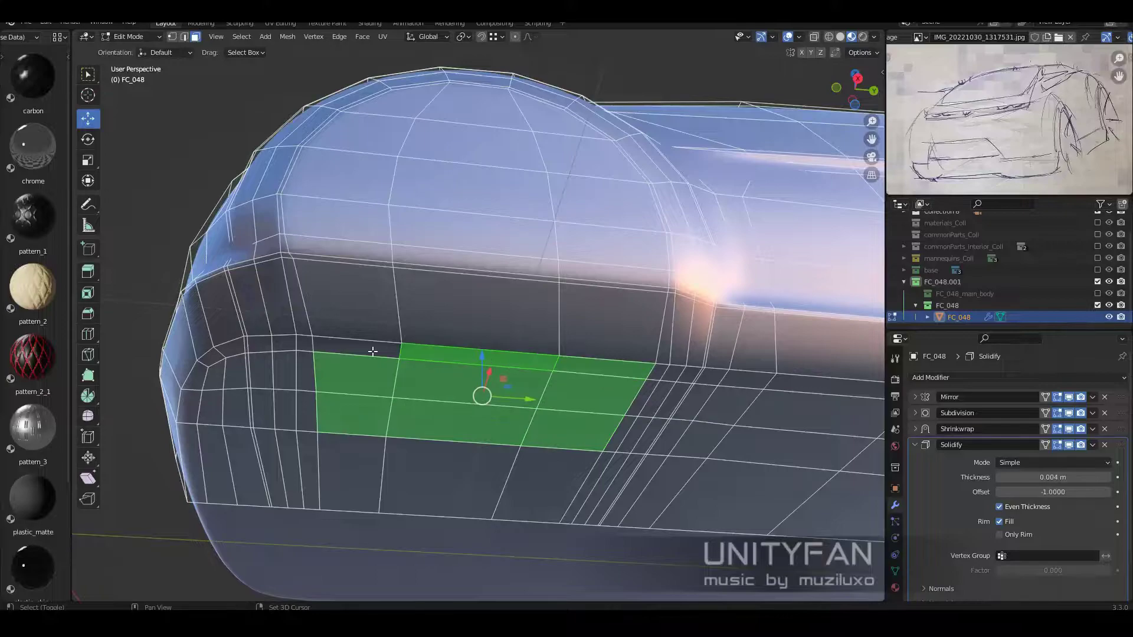
middle_drag(373, 352, 601, 378)
middle_drag(345, 340, 433, 409)
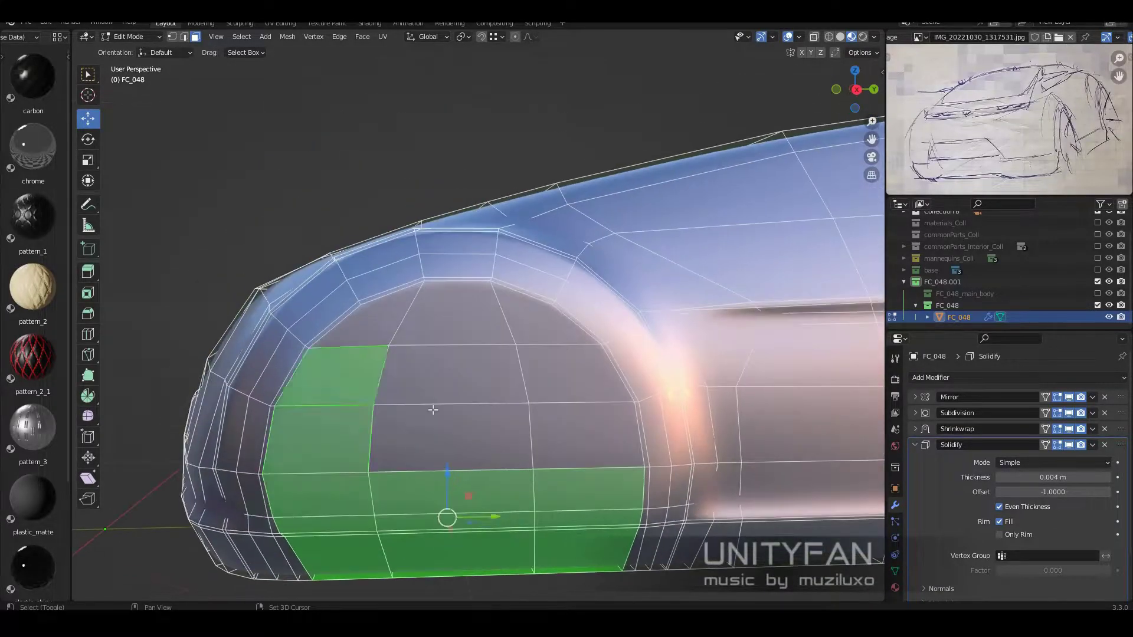
shift+click(426, 330)
scroll(426, 330, down, 4)
key(w)
- Add more faces to the wheel arch selection, checking from top and side views
middle_drag(426, 330, 587, 340)
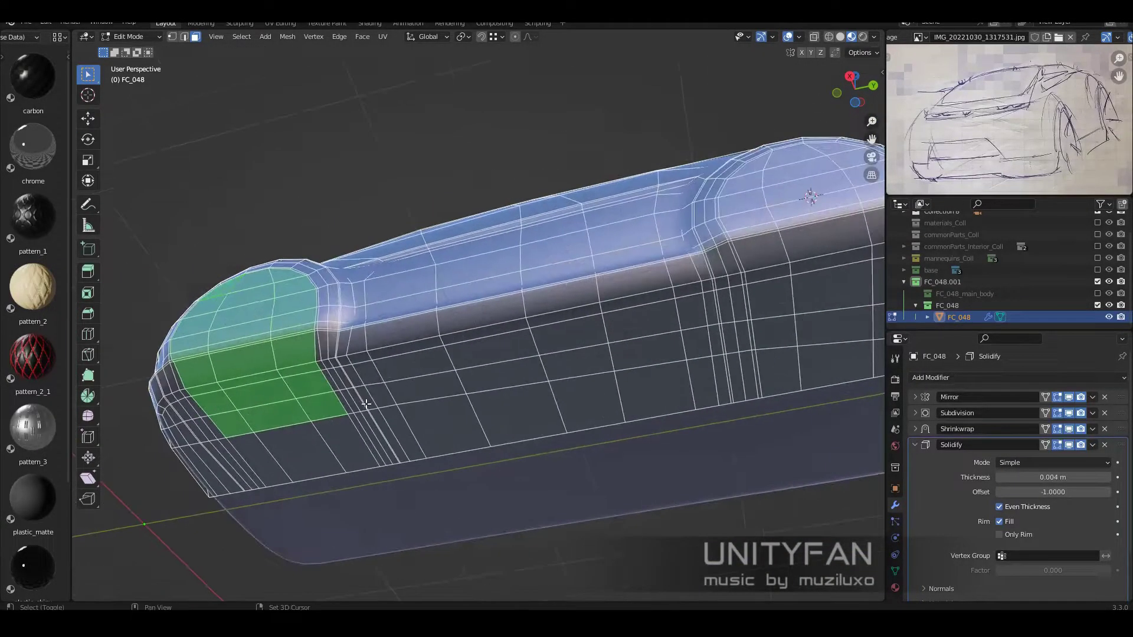
scroll(588, 340, up, 2)
shift+click(525, 337)
scroll(523, 302, up, 2)
middle_drag(523, 301, 572, 391)
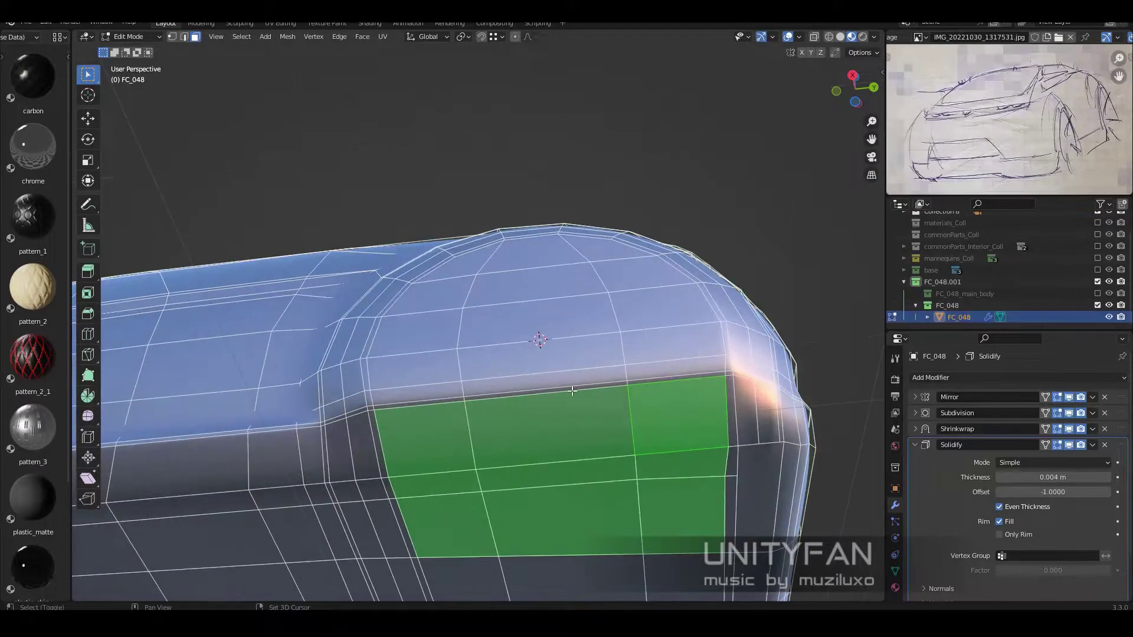
middle_drag(493, 365, 656, 442)
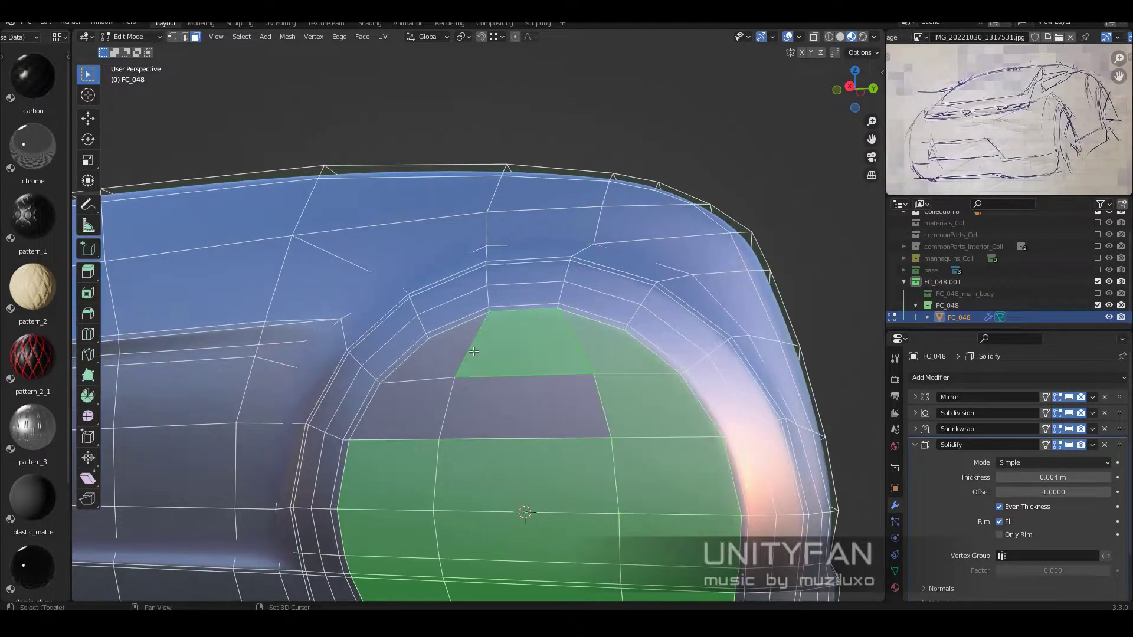
scroll(657, 441, down, 4)
scroll(656, 442, up, 4)
scroll(657, 441, up, 2)
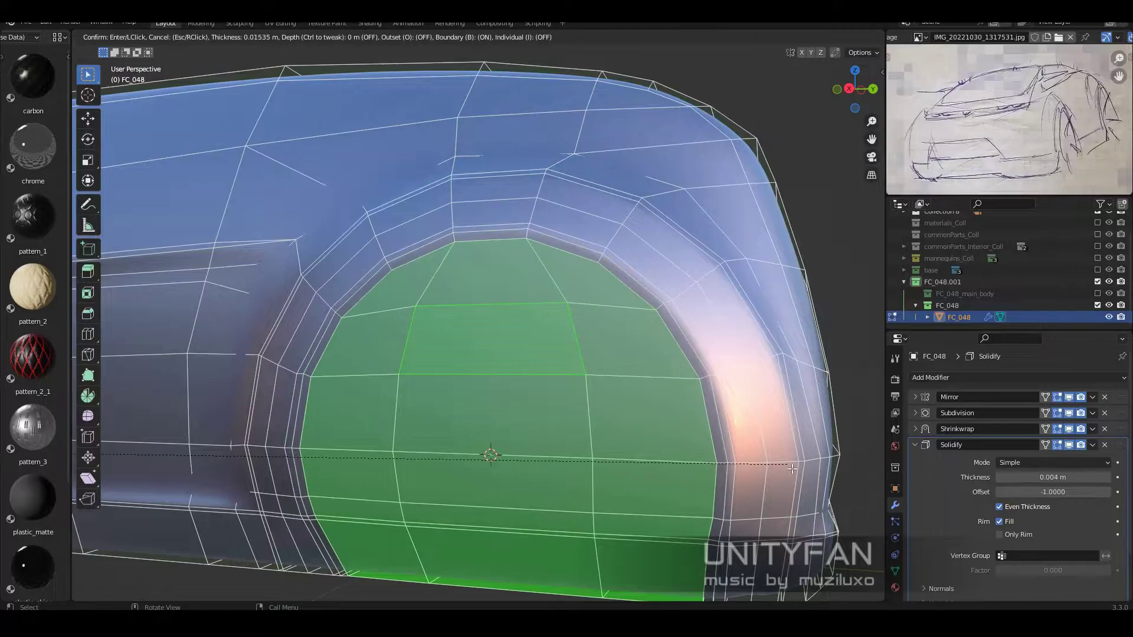
- Inset and delete the arch faces to open the wheel arch, then show the base collection's wheels
key(Escape)
scroll(603, 410, down, 5)
key(Delete)
key(Tab)
middle_drag(557, 392, 642, 409)
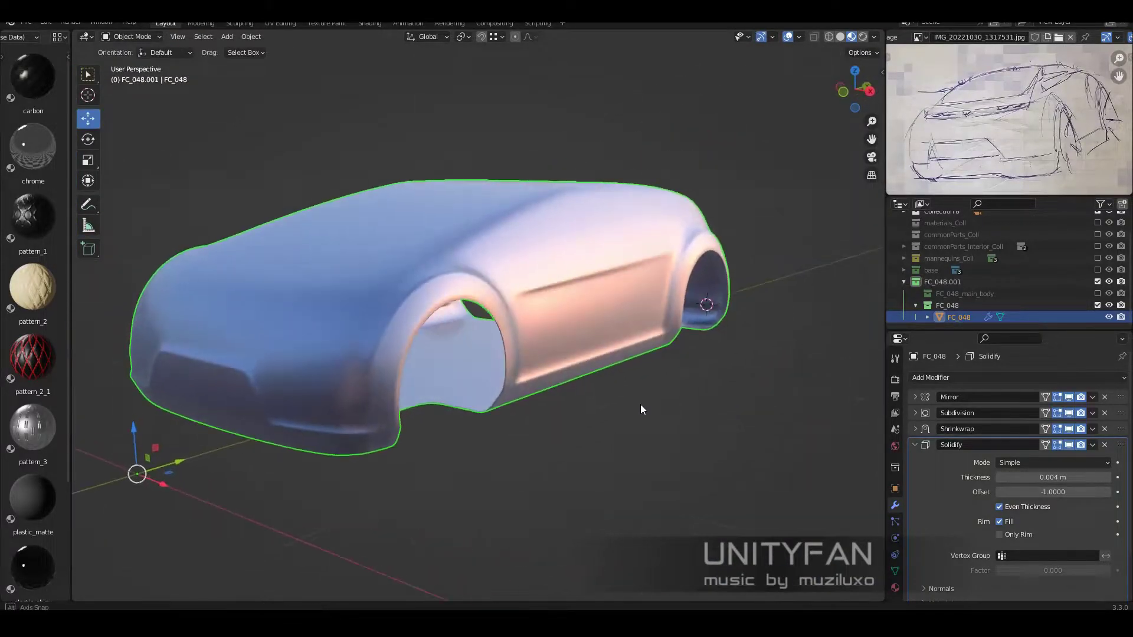
click(642, 409)
click(1097, 270)
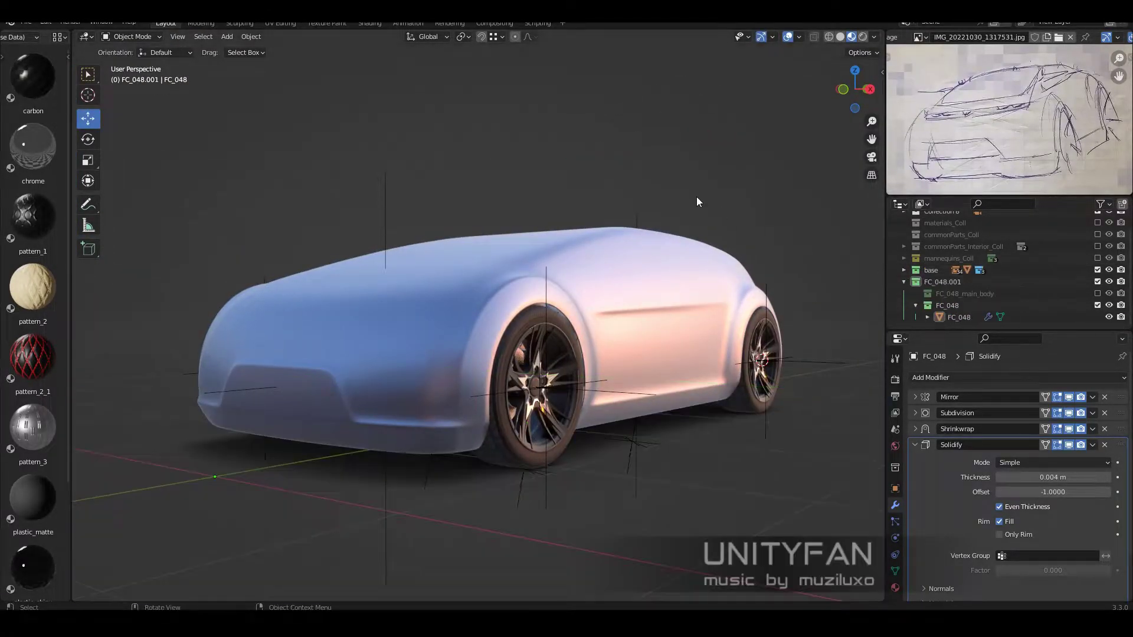
mouse_move(697, 202)
middle_down()
mouse_move(640, 354)
mouse_move(696, 369)
mouse_move(594, 367)
mouse_move(610, 371)
mouse_move(605, 365)
middle_up()
- Enter Edit Mode on the car body and frame a rear three-quarter view
click(481, 391)
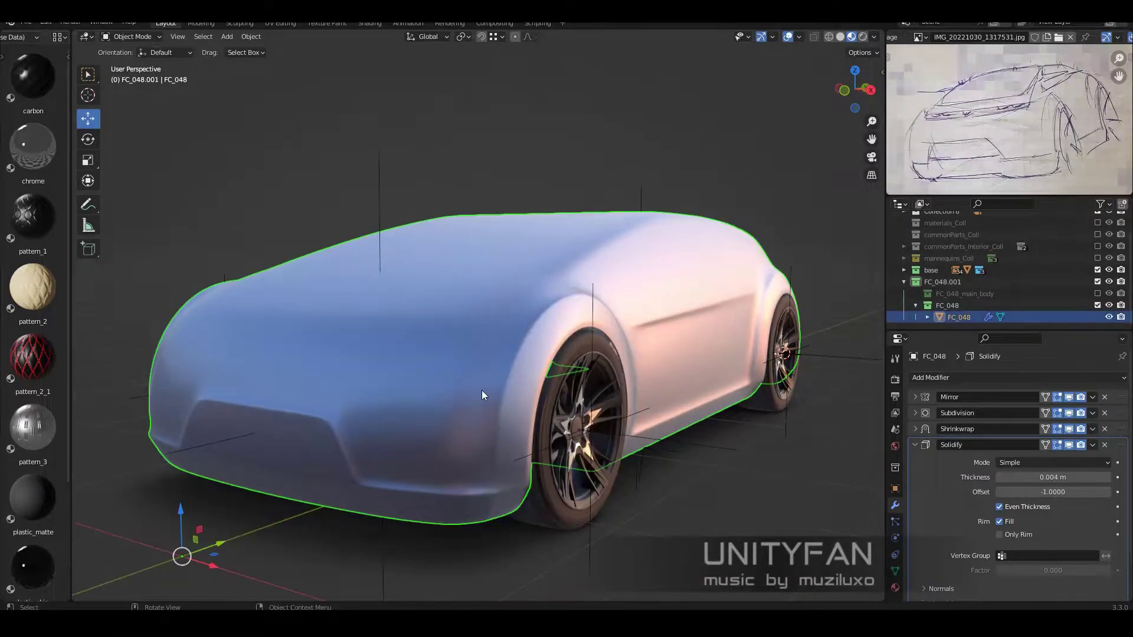
key(Tab)
mouse_move(481, 394)
middle_down()
mouse_move(447, 276)
mouse_move(516, 326)
mouse_move(448, 283)
middle_up()
scroll(466, 354, up, 3)
scroll(515, 327, up, 3)
scroll(516, 326, down, 3)
scroll(449, 284, up, 3)
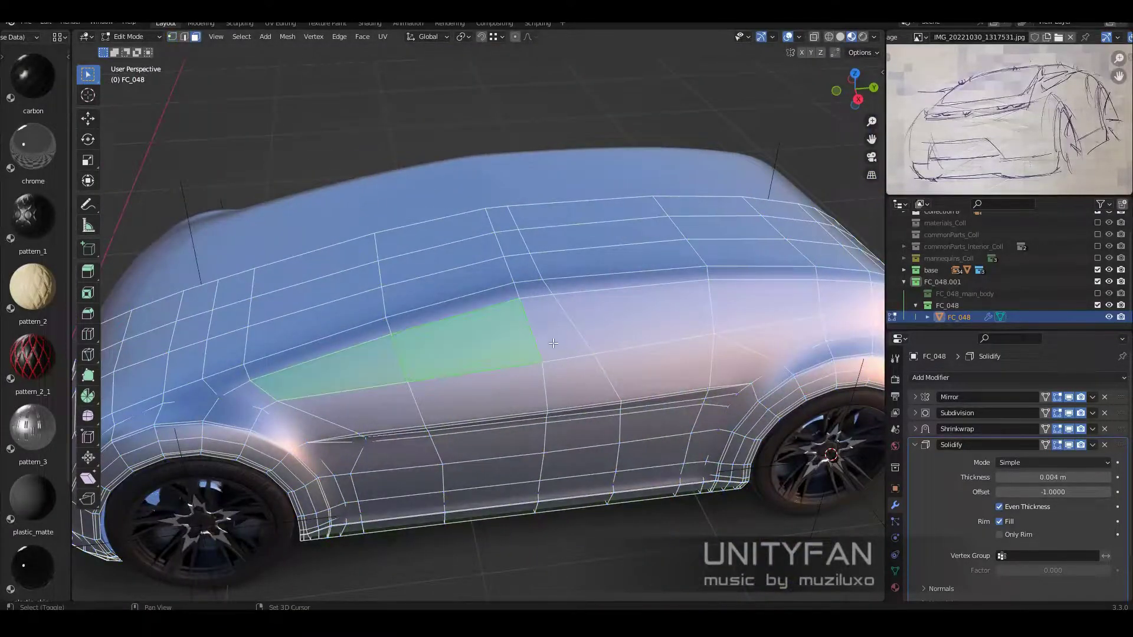
scroll(553, 342, down, 3)
mouse_move(553, 343)
middle_down()
mouse_move(637, 340)
mouse_move(579, 307)
middle_up()
scroll(579, 307, up, 3)
scroll(578, 307, up, 3)
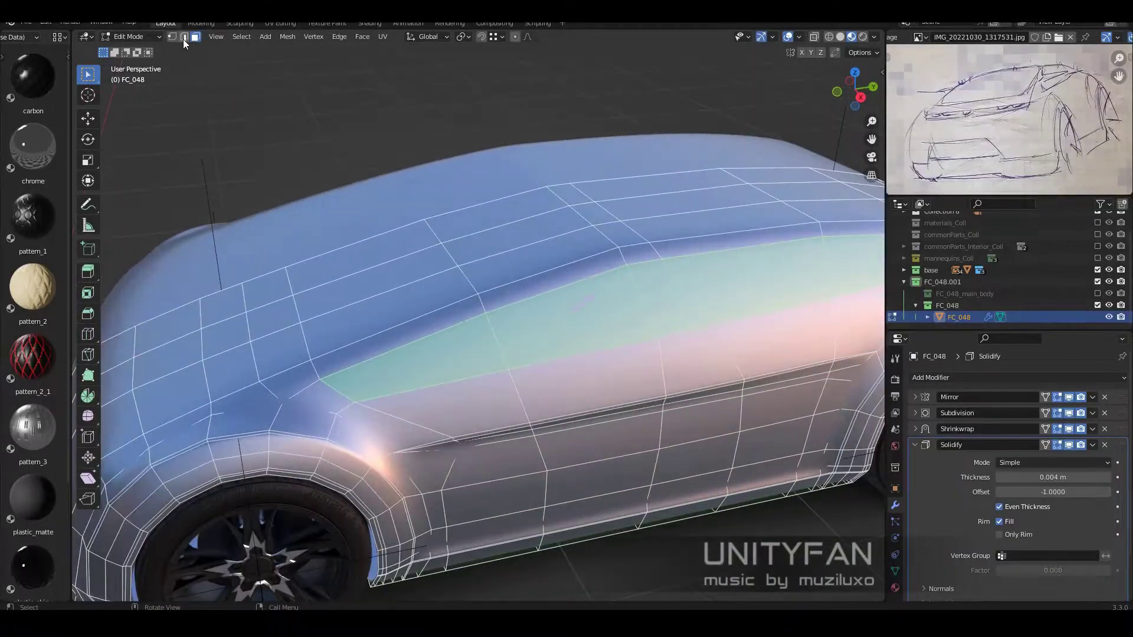
- Select the edge path around the side window and bevel it to 0.006 m
ctrl+click(353, 371)
scroll(352, 371, down, 3)
mouse_move(352, 371)
middle_down()
mouse_move(400, 341)
mouse_move(637, 437)
middle_up()
scroll(400, 342, up, 3)
scroll(637, 436, up, 4)
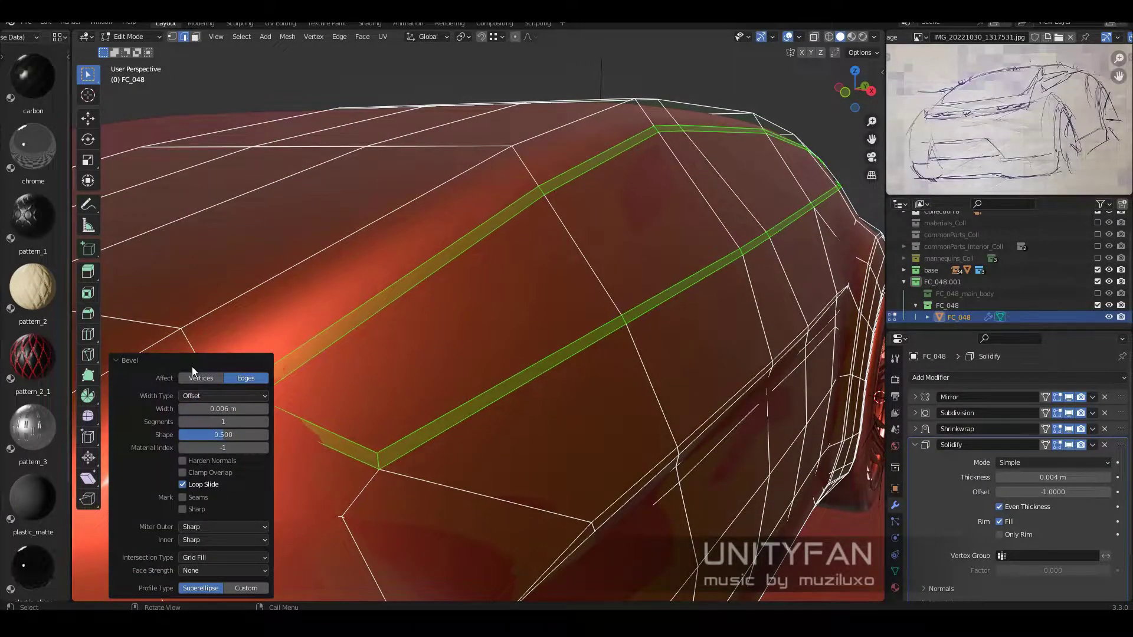
scroll(519, 405, up, 3)
key(ctrl+r)
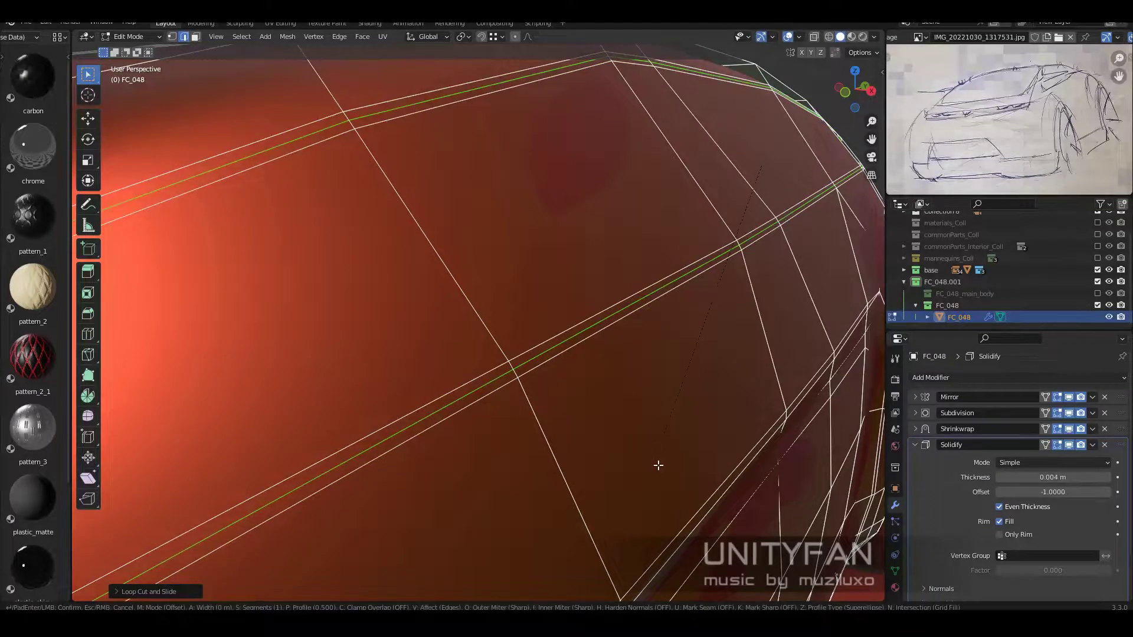
click(210, 360)
scroll(213, 73, up, 2)
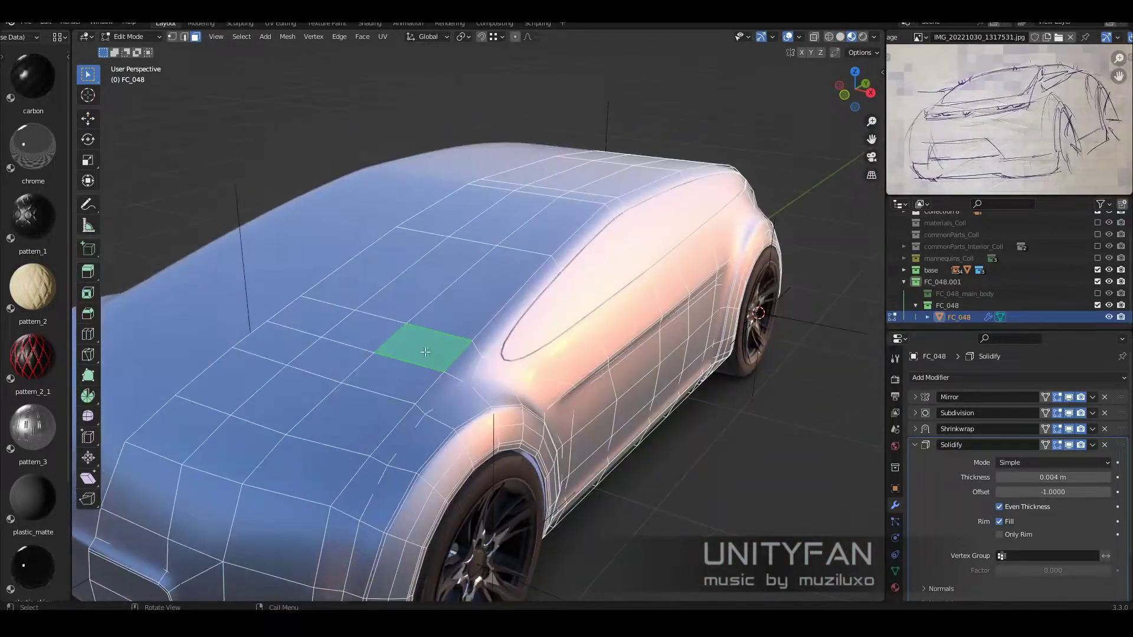
- Extend the edge selection along the roof line and across the rear, then bevel it
middle_drag(425, 352, 178, 53)
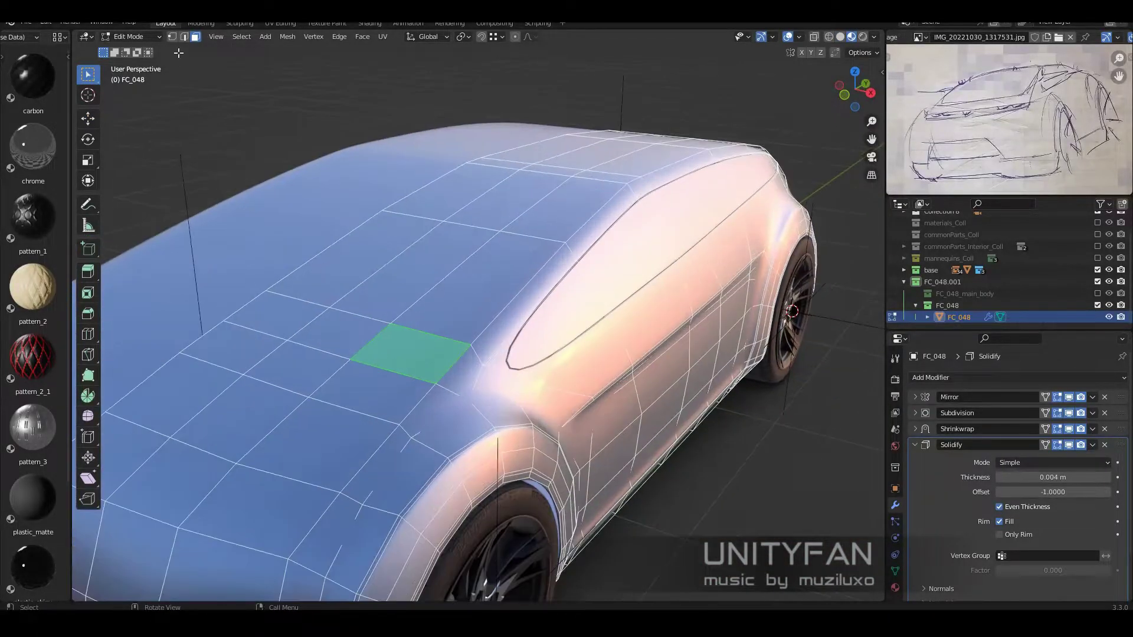
ctrl+click(401, 379)
mouse_move(401, 379)
middle_down()
mouse_move(609, 383)
mouse_move(536, 378)
mouse_move(553, 373)
middle_up()
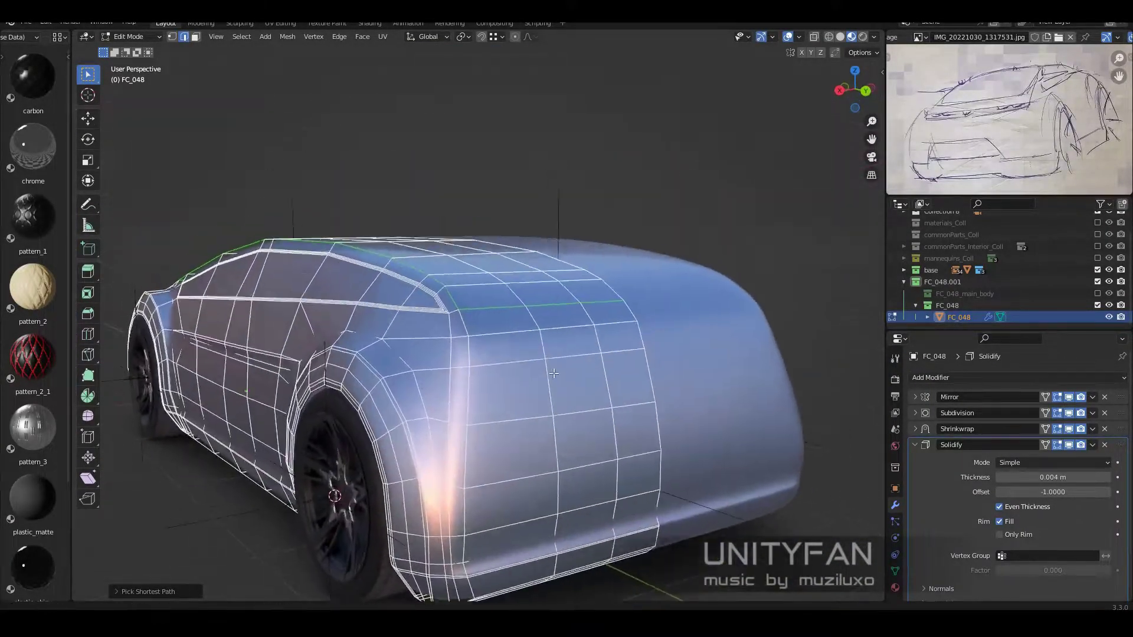
scroll(642, 303, up, 2)
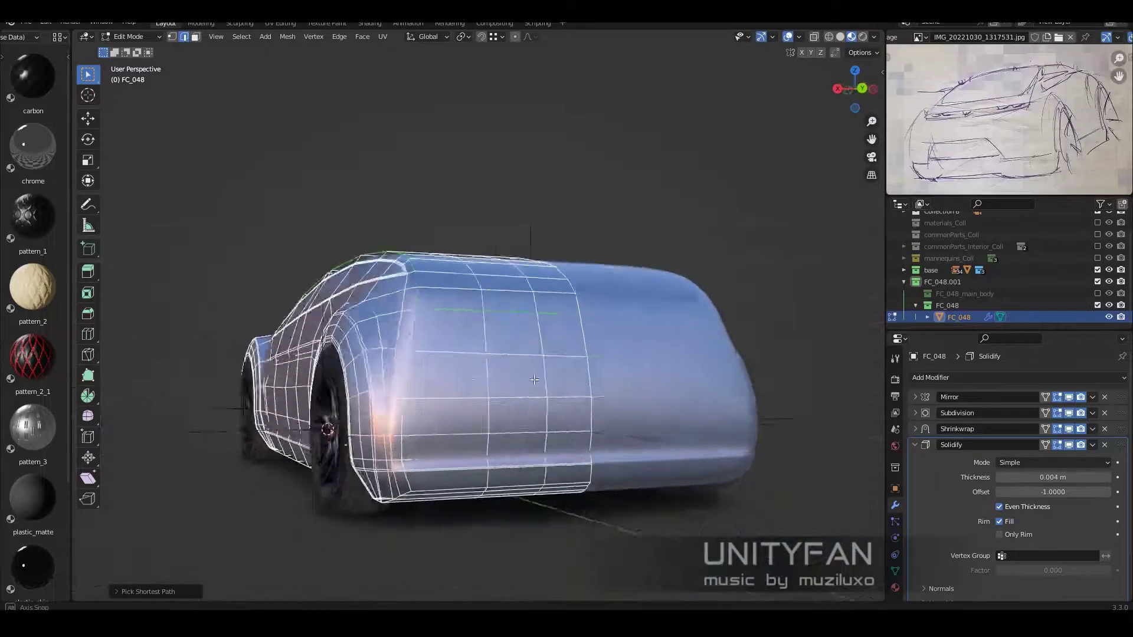
ctrl+click(649, 398)
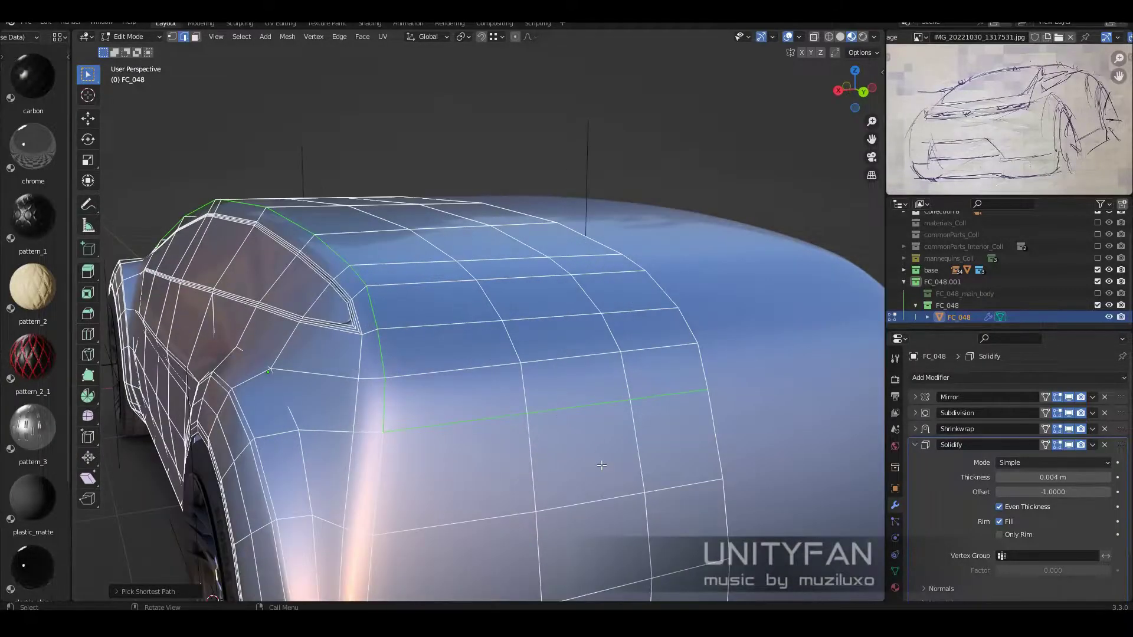
click(613, 481)
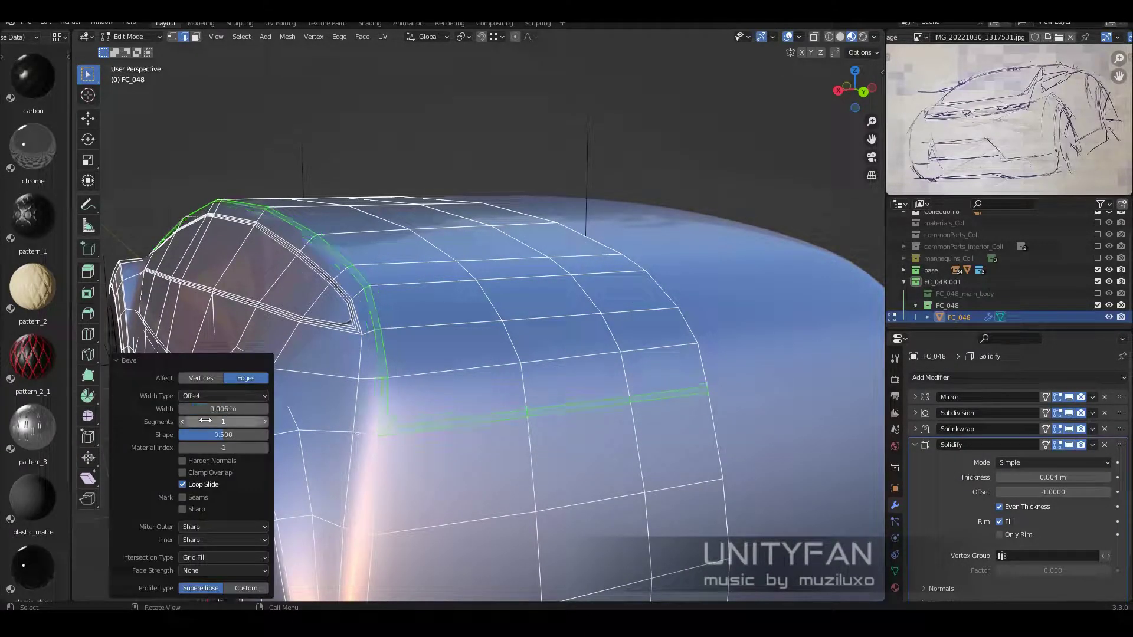
click(130, 360)
- Bevel the rear trim edges to 0.002 m with 1 segment and inspect the roof
scroll(265, 379, up, 3)
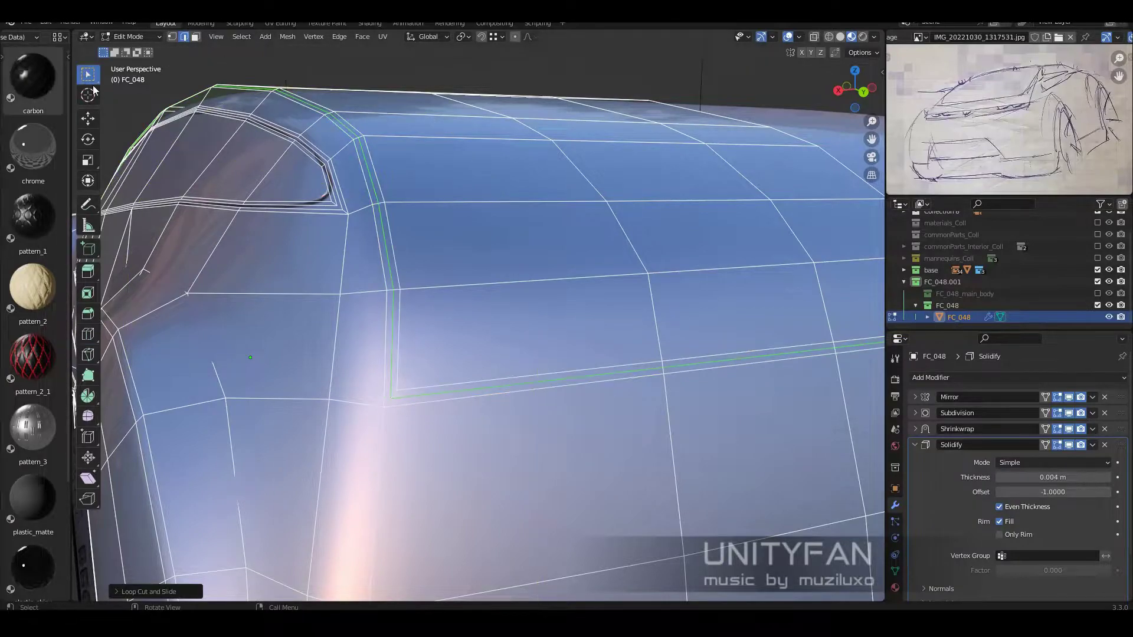
click(186, 455)
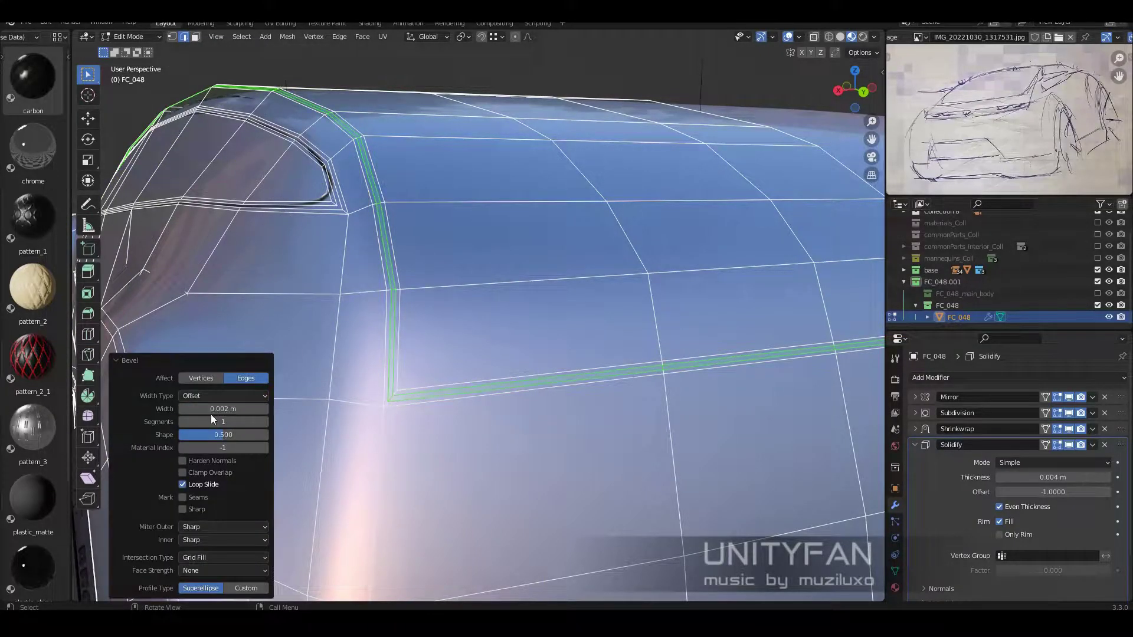
click(130, 360)
scroll(197, 129, up, 2)
scroll(336, 451, down, 5)
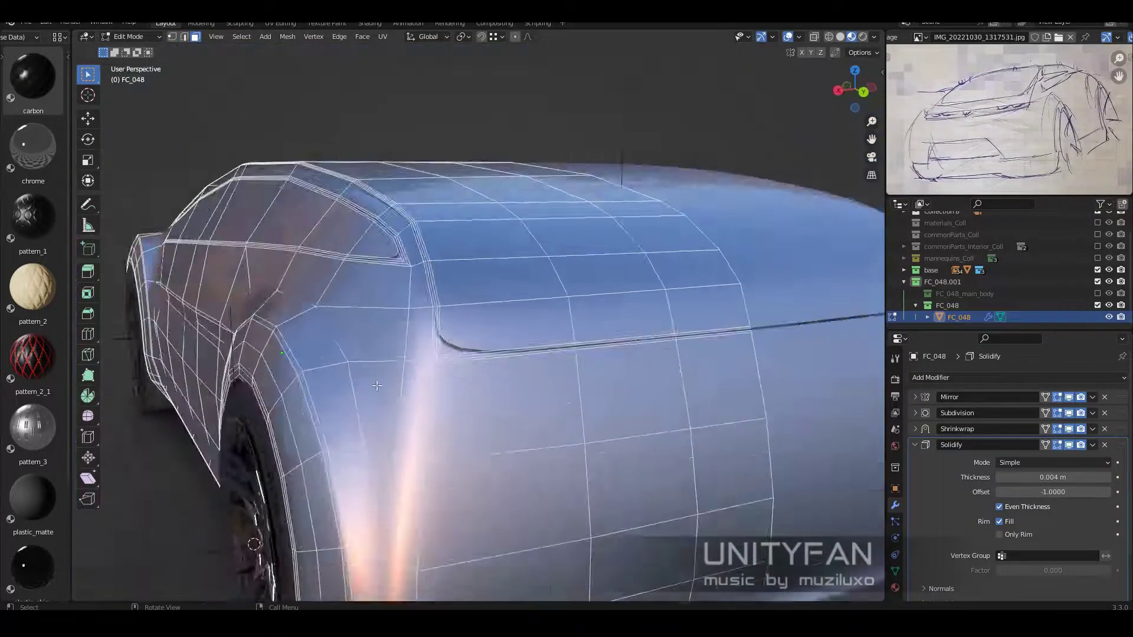
middle_drag(336, 451, 520, 413)
scroll(519, 413, up, 3)
scroll(540, 419, up, 3)
- Grow the roof face selection and split the roof into its own object
scroll(540, 420, up, 2)
key(ctrl+KP_Add)
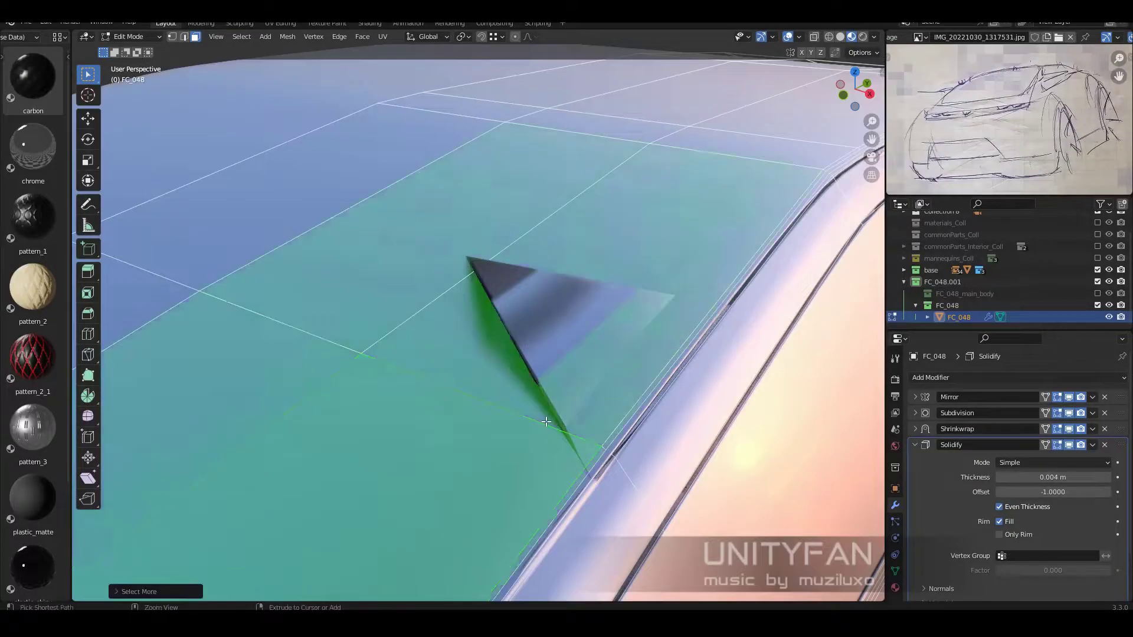
scroll(547, 421, down, 5)
scroll(582, 358, up, 2)
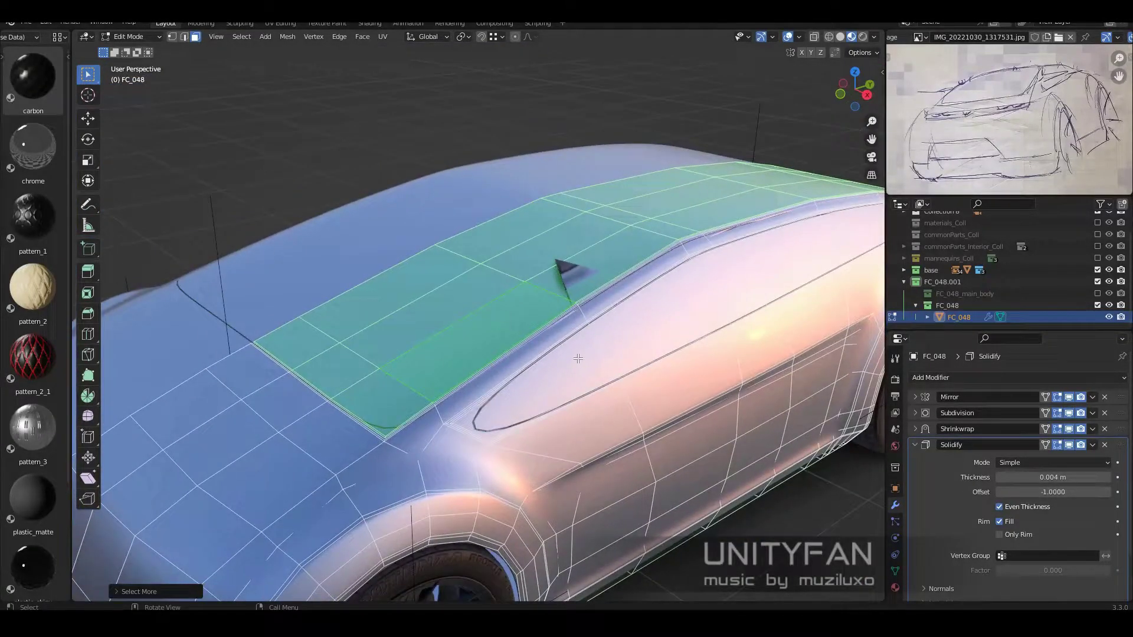
key(p)
- Separate the side window faces into their own object, FC_048.002
click(574, 354)
scroll(574, 355, down, 3)
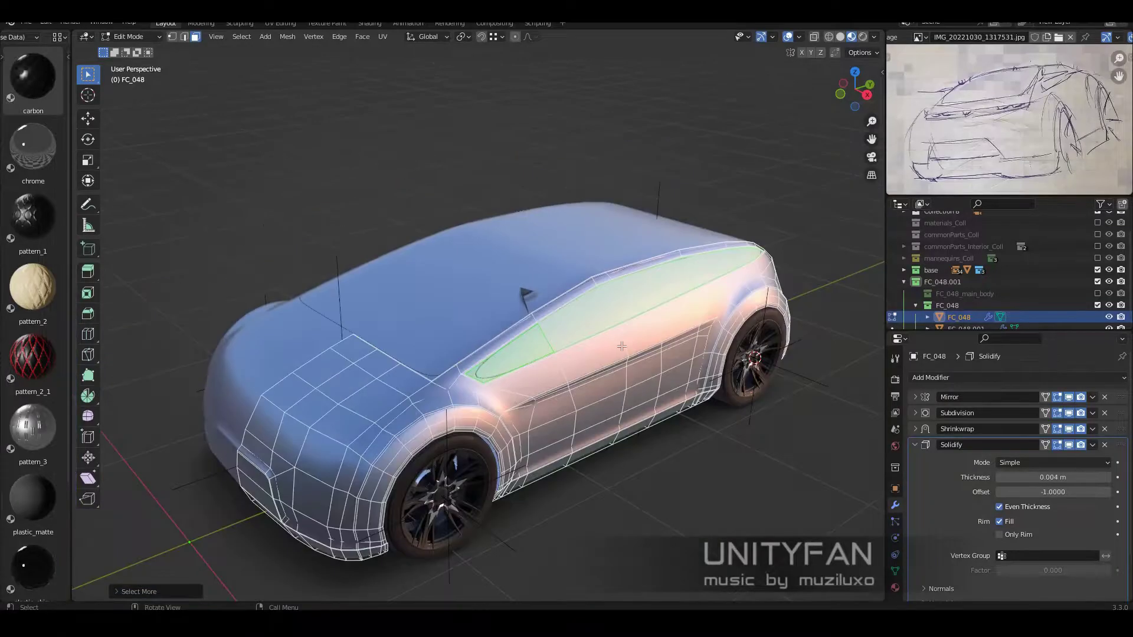
scroll(622, 346, up, 2)
key(p)
click(614, 328)
key(Tab)
- Give the side window the dark glossy plastic_shiny material, then select the car body
scroll(42, 305, down, 1)
click(33, 519)
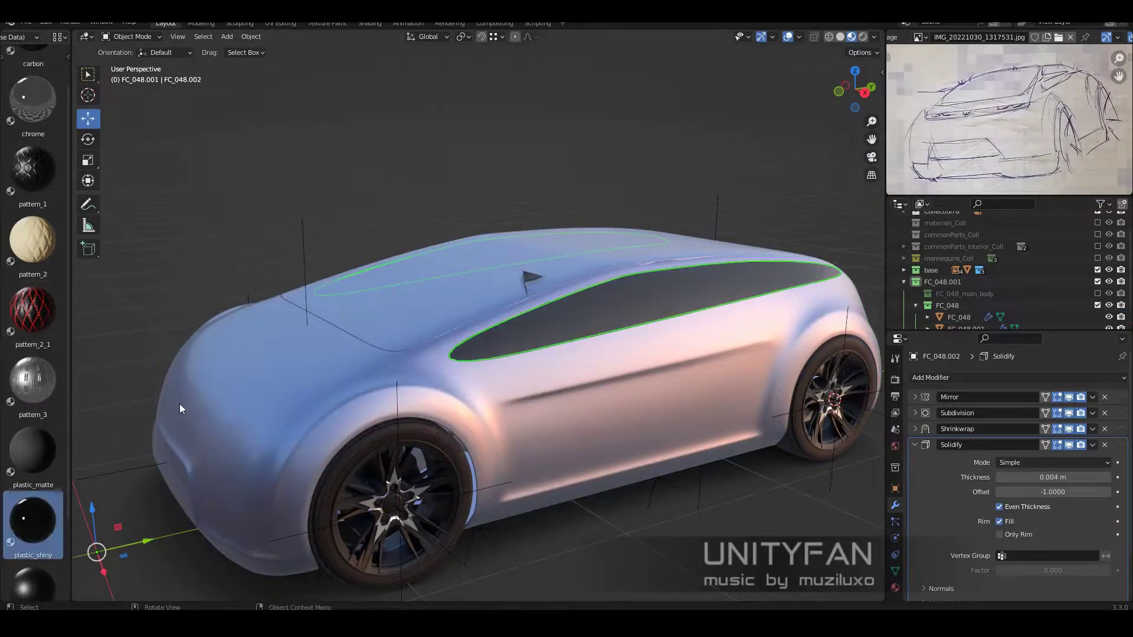
scroll(650, 286, up, 2)
click(618, 359)
- Enter Edit Mode on the car body and switch shading to reach the rear roof vertices
key(Tab)
middle_drag(618, 358, 629, 331)
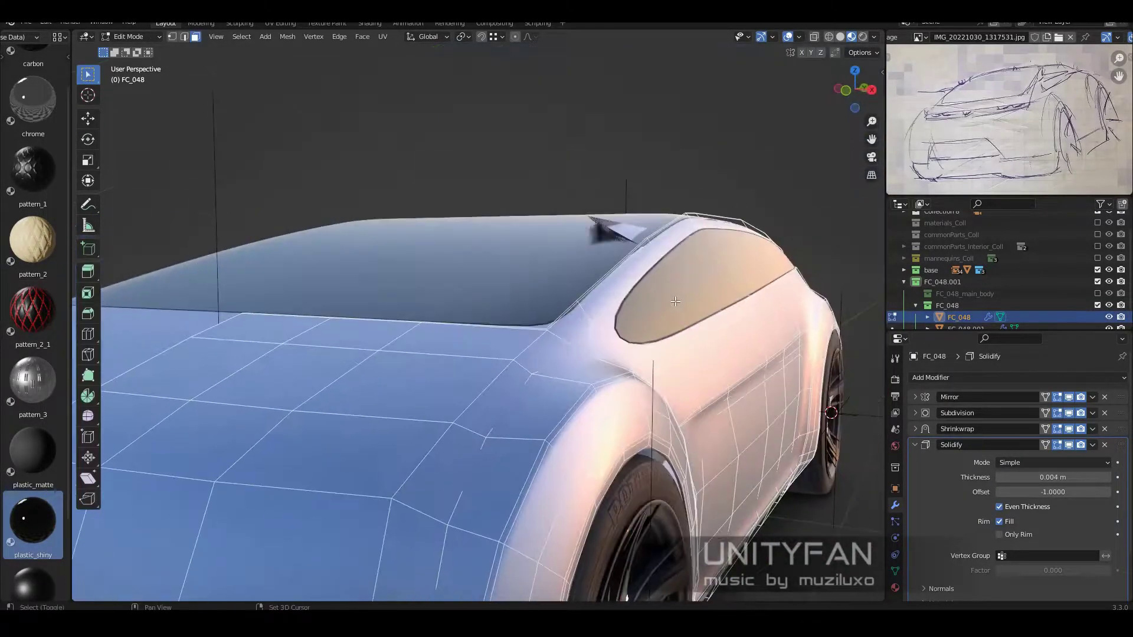
scroll(628, 332, up, 3)
key(z)
key(4)
key(z)
key(6)
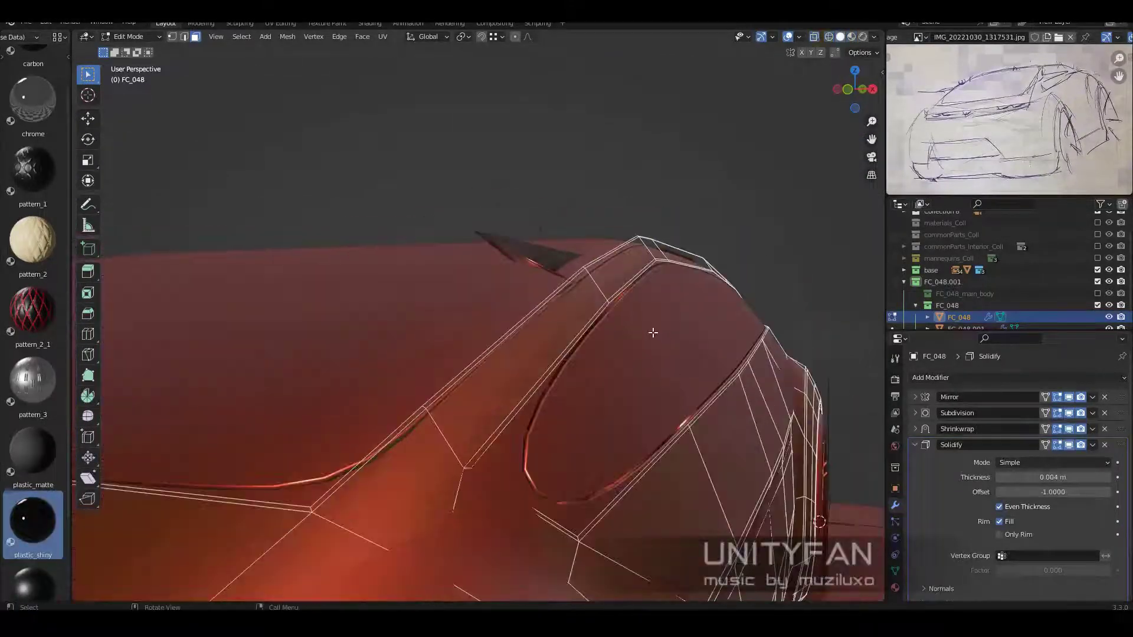
key(Tab)
key(z)
key(2)
key(z)
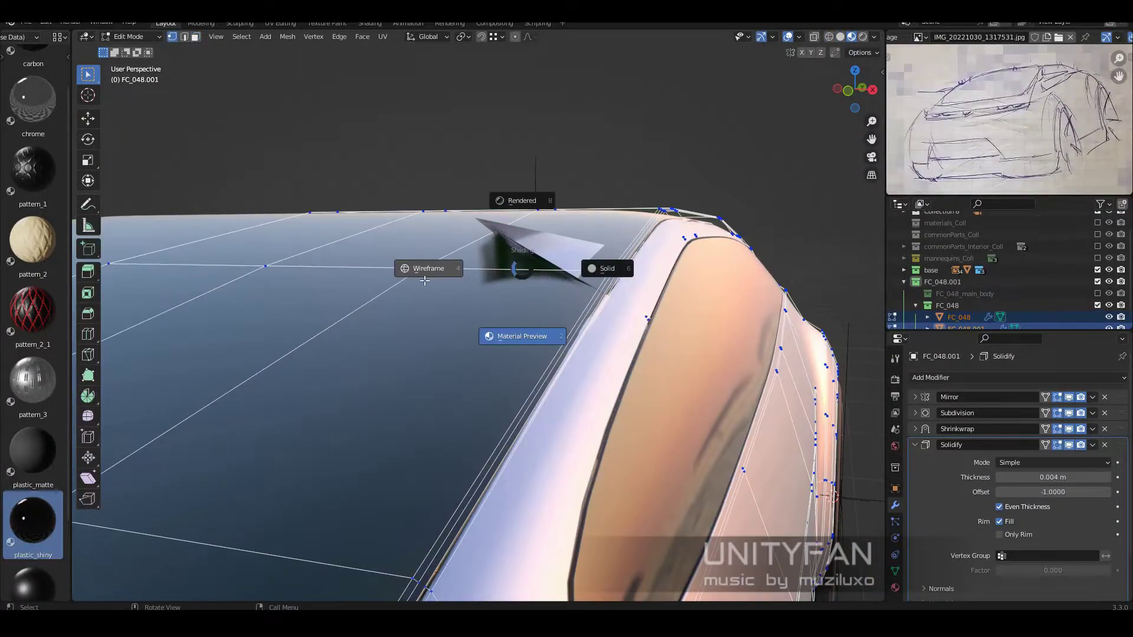
key(6)
key(1)
scroll(582, 306, up, 2)
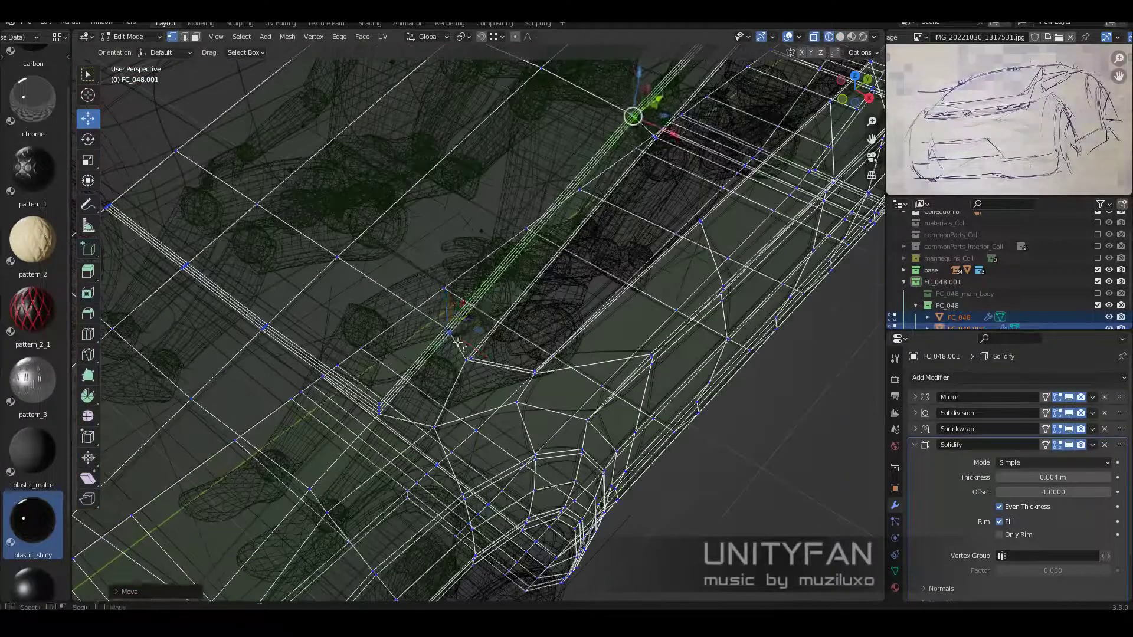
- Move the rear roof vertices into line, checking them through the see-through view
key(g)
click(439, 385)
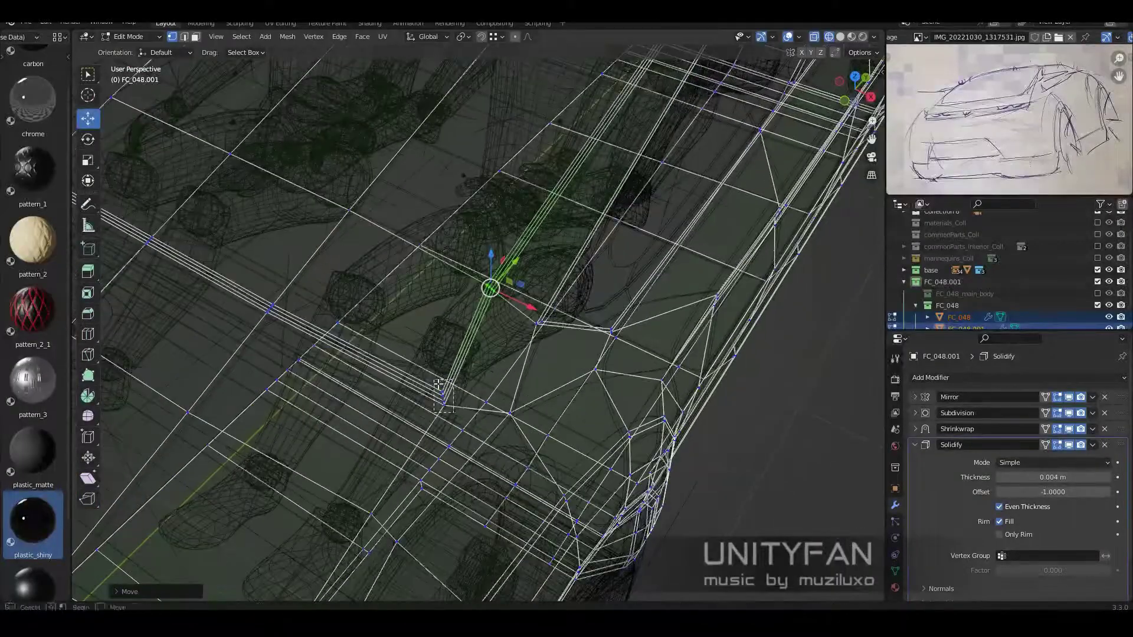
key(z)
key(2)
mouse_move(438, 384)
middle_down()
mouse_move(556, 346)
mouse_move(581, 353)
middle_up()
key(z)
key(4)
click(549, 318)
middle_drag(548, 318, 594, 324)
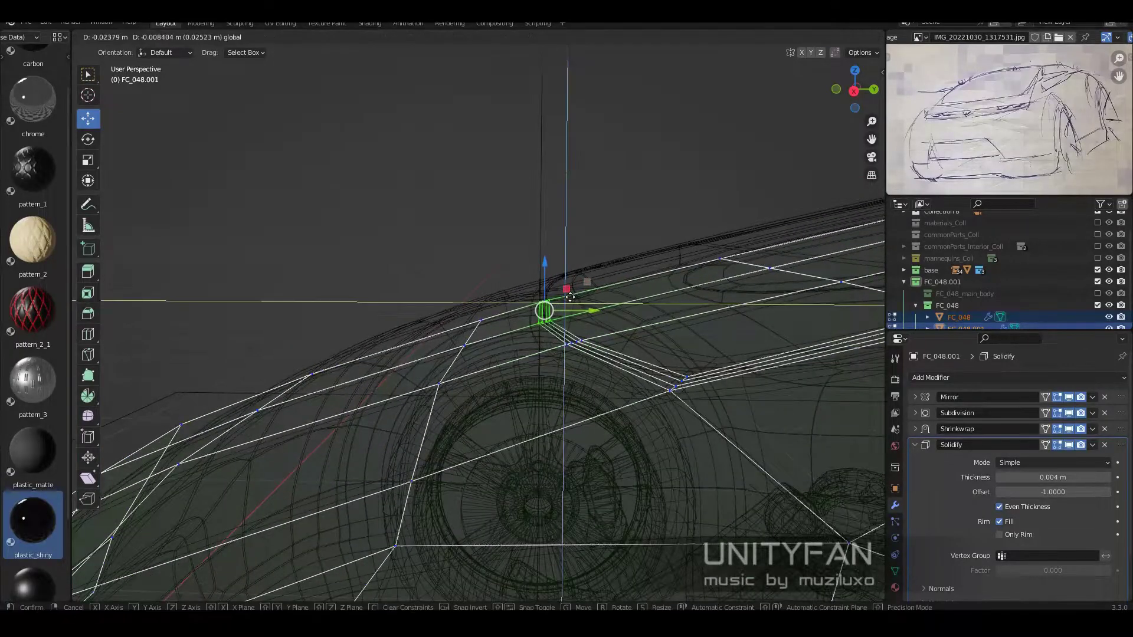
click(565, 287)
key(z)
key(2)
key(Tab)
- Slide the window trim's vertices along X so they follow the roof line
middle_drag(732, 228, 610, 366)
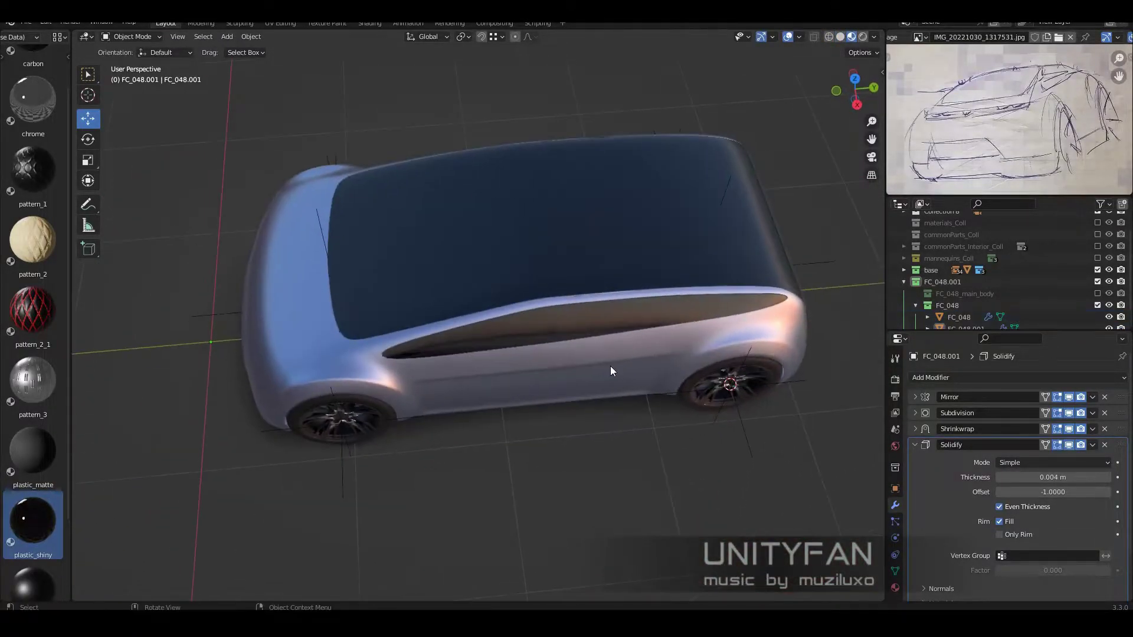
scroll(452, 379, up, 5)
click(452, 380)
key(Tab)
middle_drag(458, 308, 428, 318)
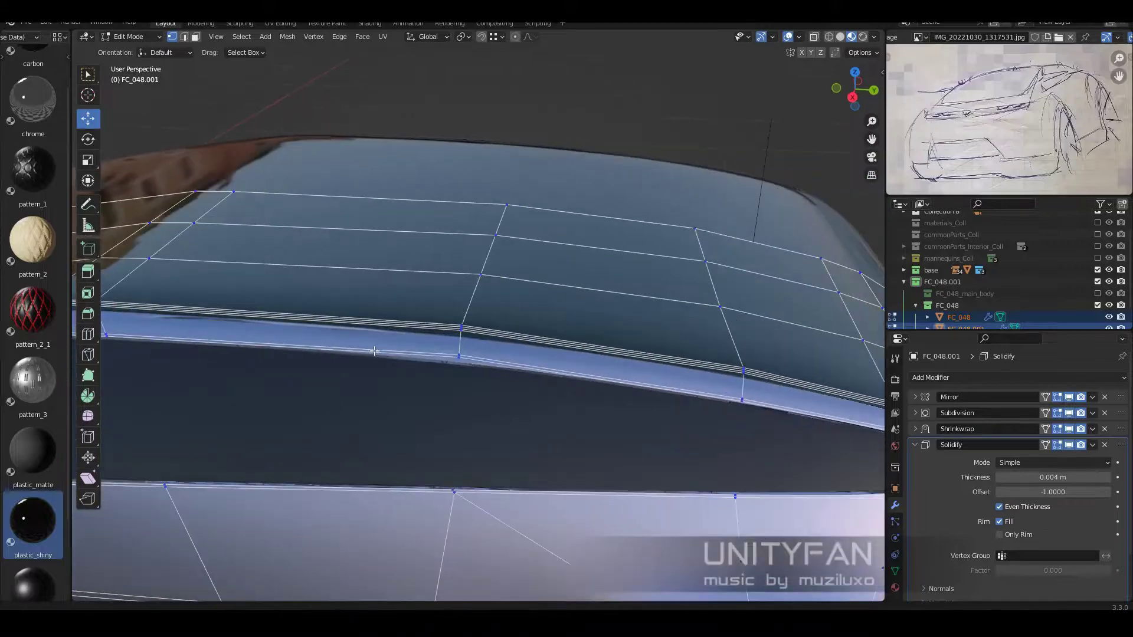
drag(428, 319, 448, 322)
mouse_move(449, 322)
middle_down()
mouse_move(576, 328)
mouse_move(589, 286)
middle_up()
drag(589, 286, 614, 286)
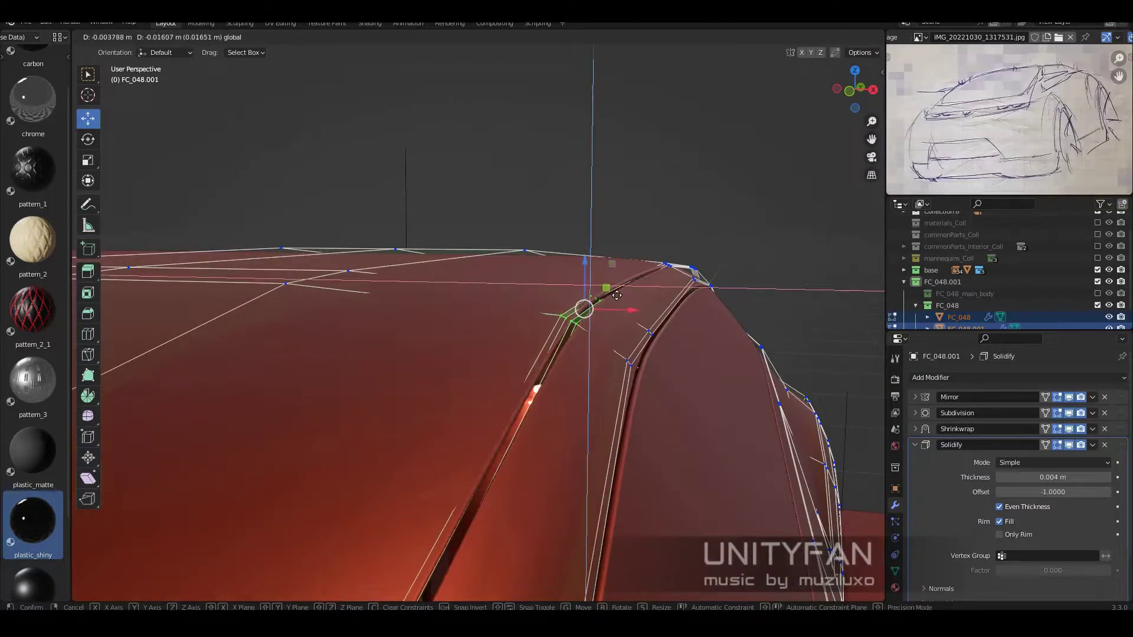
scroll(616, 289, down, 5)
mouse_move(616, 290)
middle_down()
mouse_move(512, 307)
mouse_move(531, 354)
middle_up()
scroll(513, 308, up, 5)
- Toggle X-ray and orbit to expose the trim's hidden roof-pillar vertices
key(alt+z)
scroll(531, 354, down, 4)
key(alt+z)
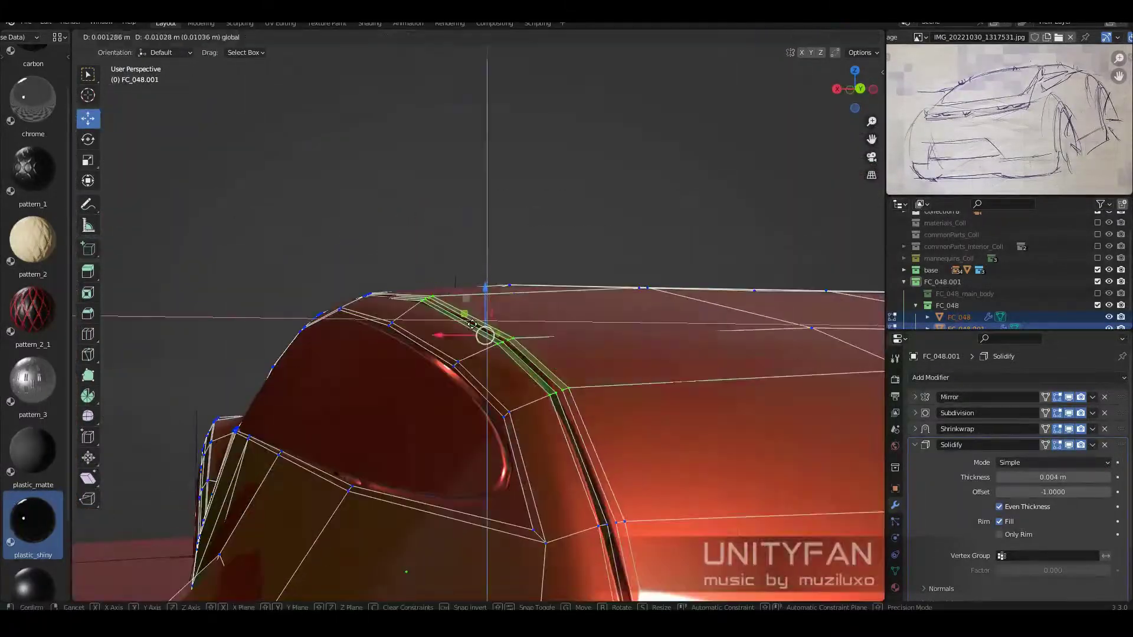
key(alt+z)
scroll(550, 419, up, 4)
mouse_move(549, 419)
middle_down()
mouse_move(496, 385)
mouse_move(464, 400)
mouse_move(531, 379)
middle_up()
key(alt+z)
- Move the trim's pillar-corner vertices so they match the glass edge
key(g)
scroll(461, 405, down, 2)
key(alt+z)
key(alt+z)
scroll(500, 474, up, 3)
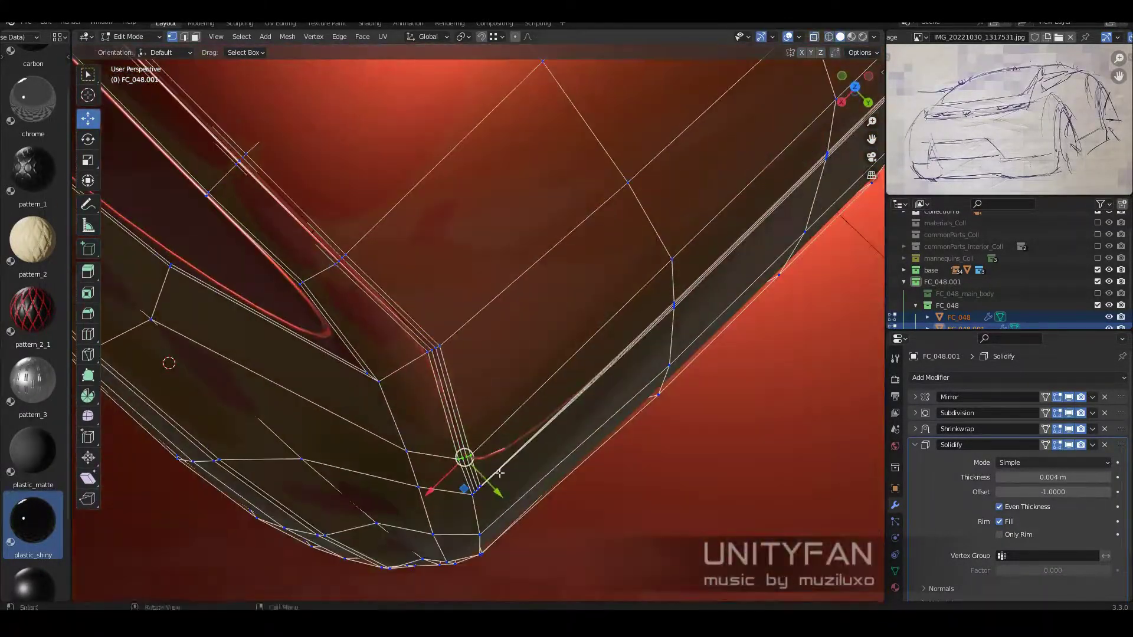
middle_drag(487, 460, 546, 454)
key(alt+z)
key(alt+z)
mouse_move(436, 490)
middle_down()
mouse_move(577, 407)
mouse_move(539, 354)
mouse_move(455, 381)
mouse_move(461, 360)
middle_up()
scroll(557, 364, up, 3)
click(557, 364)
scroll(558, 364, down, 2)
key(Tab)
- Slide an FC_048 body corner vertex along X to meet the trim
click(455, 385)
key(Tab)
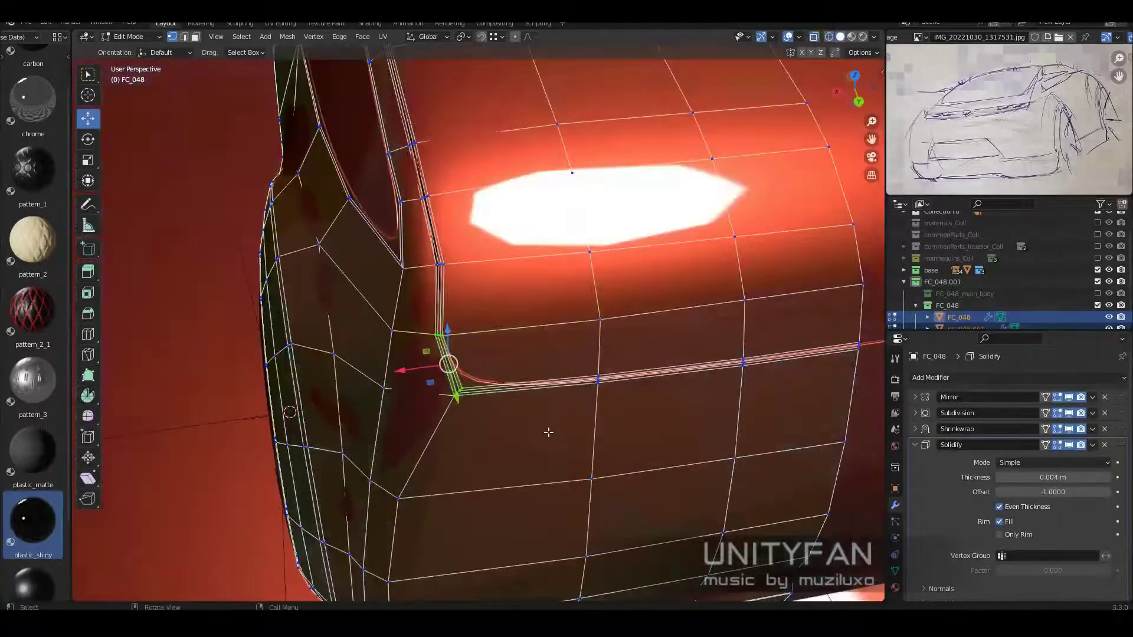
click(460, 359)
drag(413, 369, 431, 373)
click(431, 373)
scroll(432, 373, down, 3)
key(Tab)
- Orbit toward the rear wheel and select the side window glass FC_048.002
mouse_move(508, 356)
middle_down()
mouse_move(487, 377)
mouse_move(405, 383)
middle_up()
scroll(477, 385, up, 3)
scroll(477, 385, down, 3)
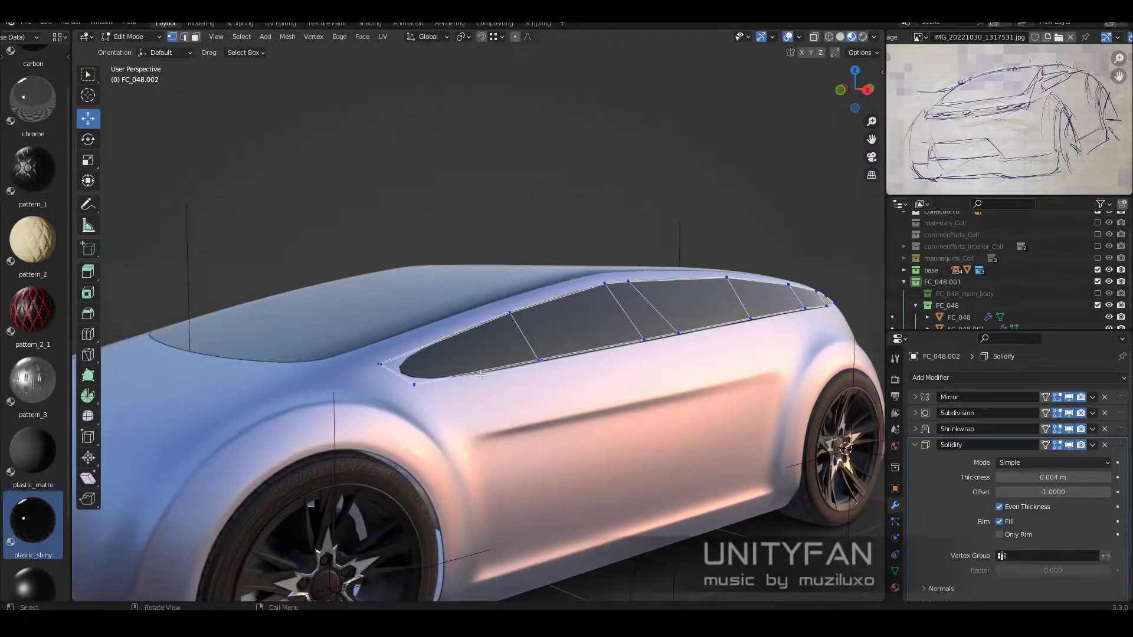
scroll(483, 406, up, 4)
click(483, 405)
scroll(511, 412, down, 4)
- Nudge FC_048's roof-side vertices into place with X-ray on
middle_drag(757, 278, 611, 377)
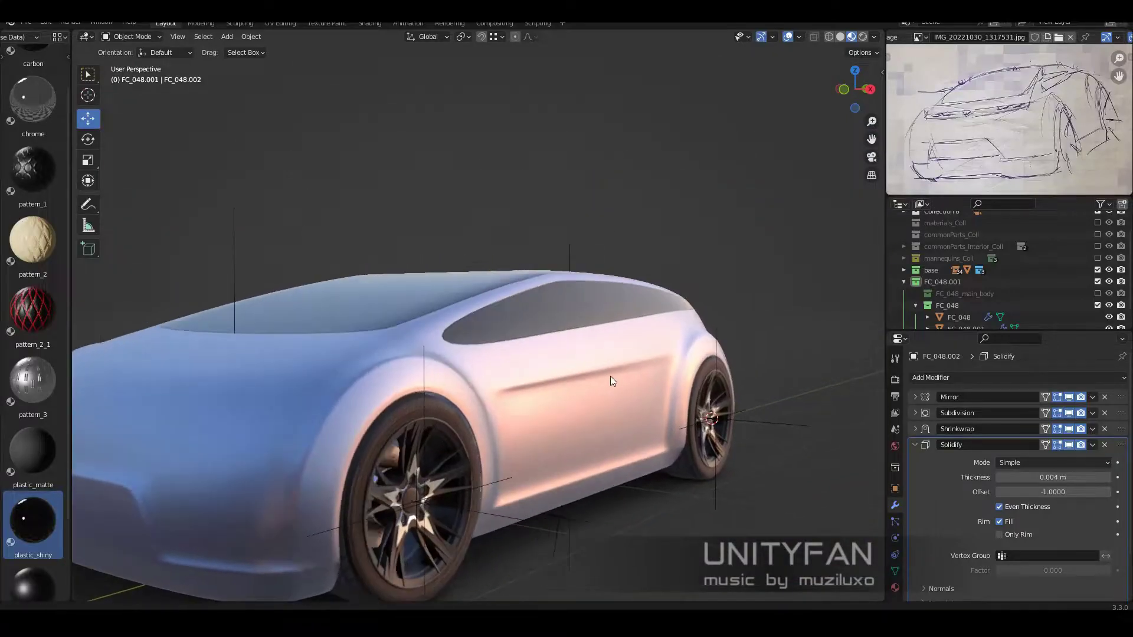
scroll(610, 376, up, 4)
click(711, 313)
key(Tab)
key(alt+z)
middle_drag(671, 336, 614, 366)
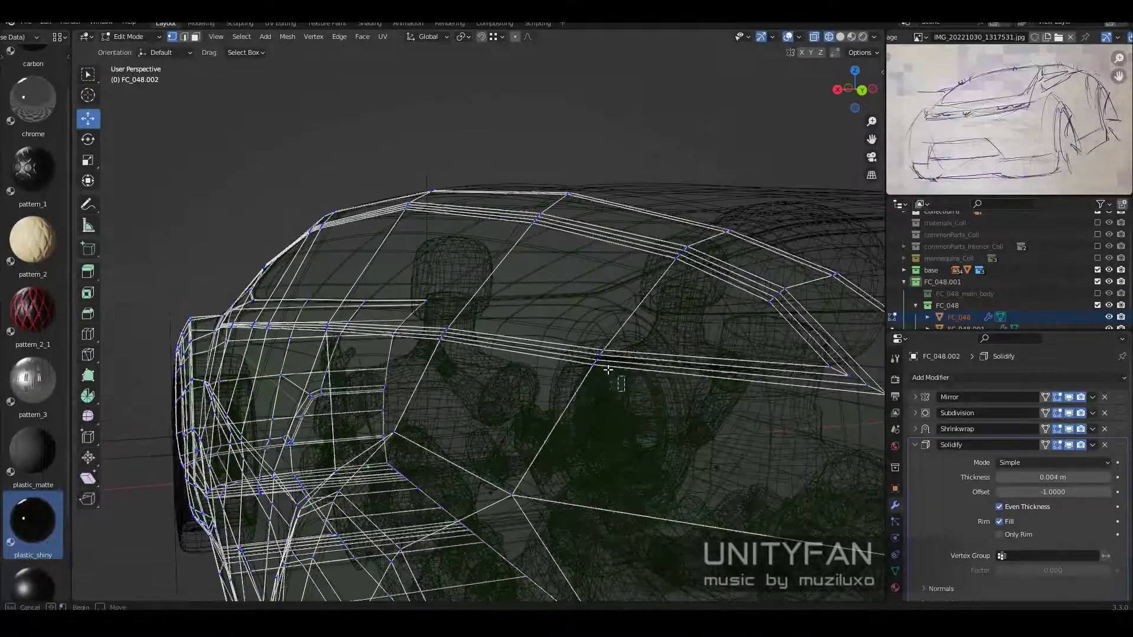
scroll(613, 366, up, 3)
key(g)
key(z)
click(618, 375)
key(alt+z)
scroll(618, 375, down, 4)
- Select the side-window corner edges in edge mode and dissolve them
middle_drag(678, 339, 615, 379)
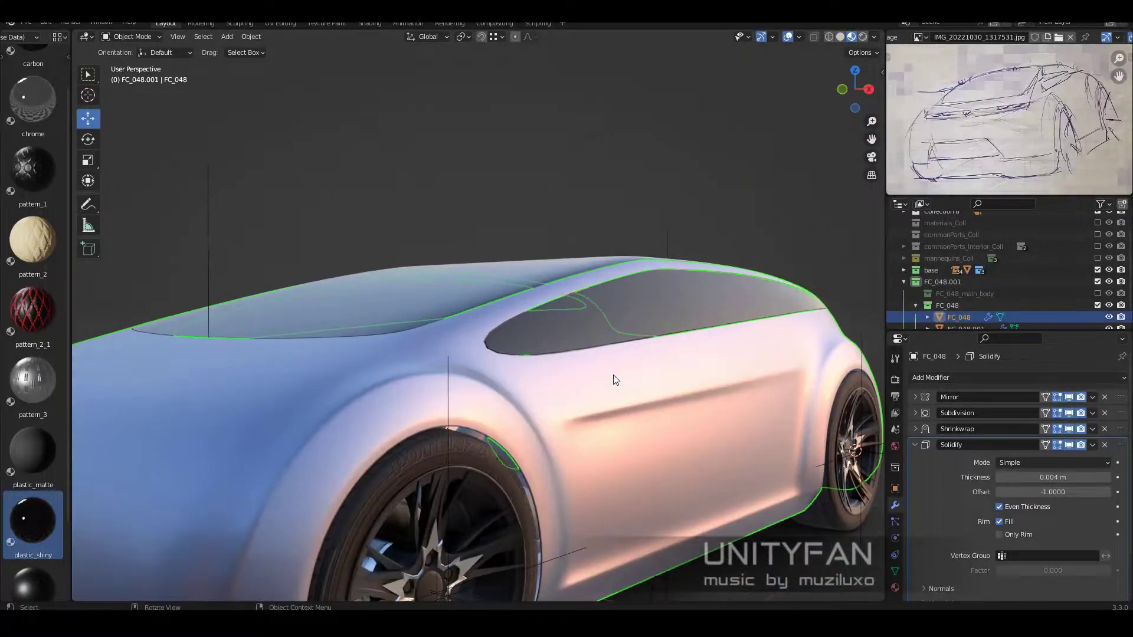
scroll(456, 430, up, 3)
scroll(508, 404, up, 3)
key(2)
key(alt+z)
click(505, 381)
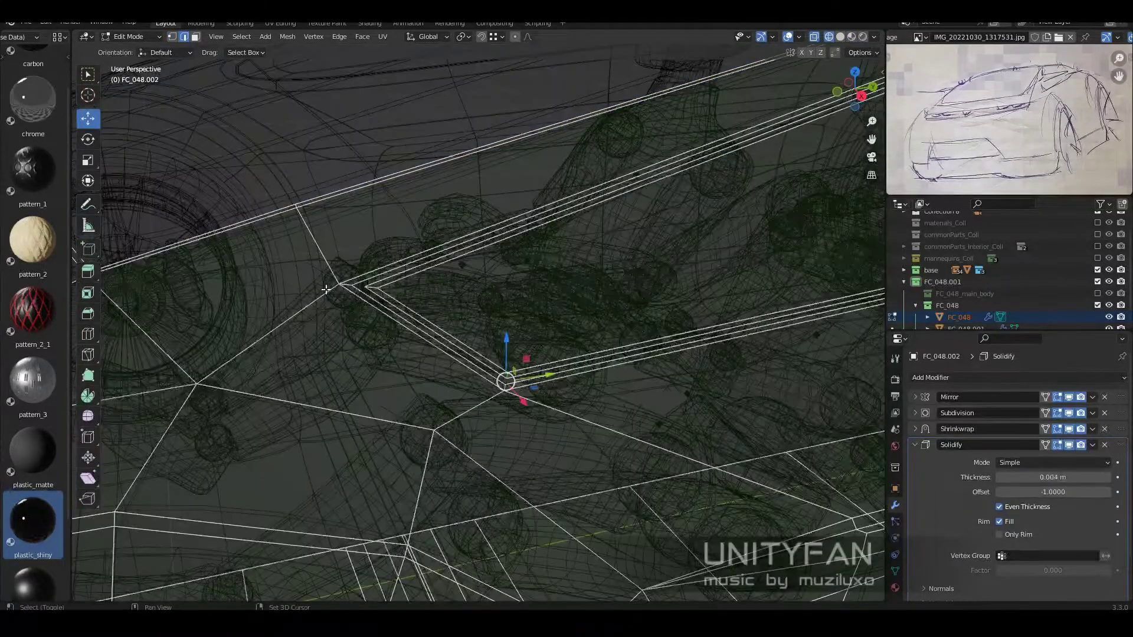
key(alt+z)
key(z)
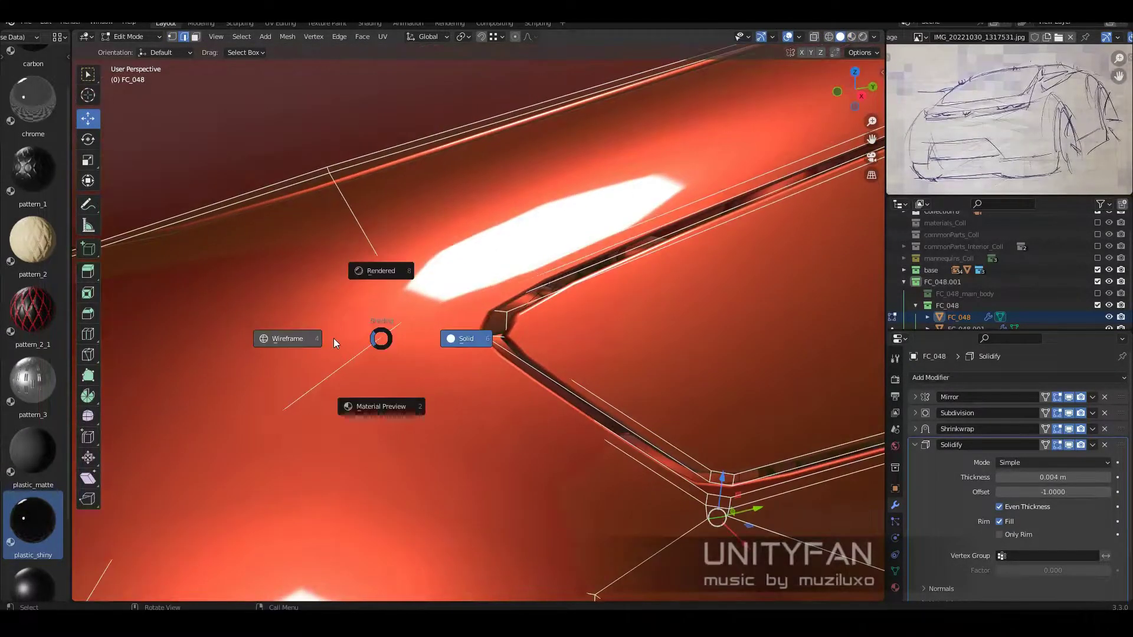
key(alt+z)
key(x)
click(397, 361)
scroll(398, 361, down, 2)
scroll(463, 367, up, 2)
- Return to object mode and orbit around the silver car in material preview
key(Tab)
scroll(463, 366, down, 5)
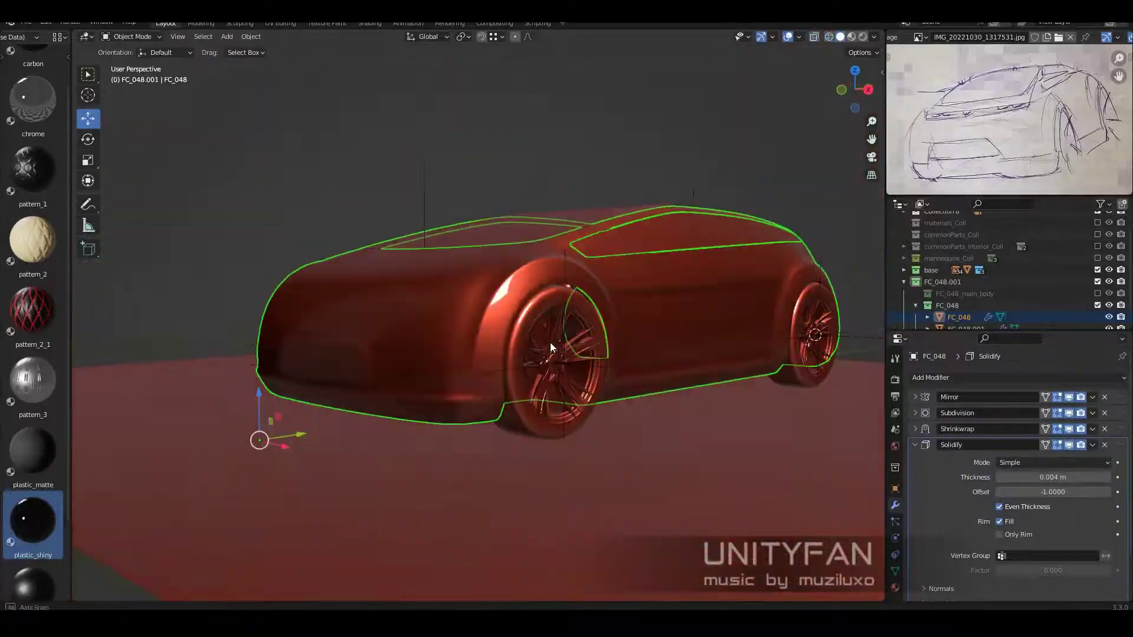
mouse_move(606, 399)
middle_down()
mouse_move(511, 377)
mouse_move(561, 360)
mouse_move(569, 365)
mouse_move(523, 396)
mouse_move(597, 384)
mouse_move(571, 339)
mouse_move(490, 335)
mouse_move(494, 356)
mouse_move(540, 339)
middle_up()
scroll(547, 364, up, 2)
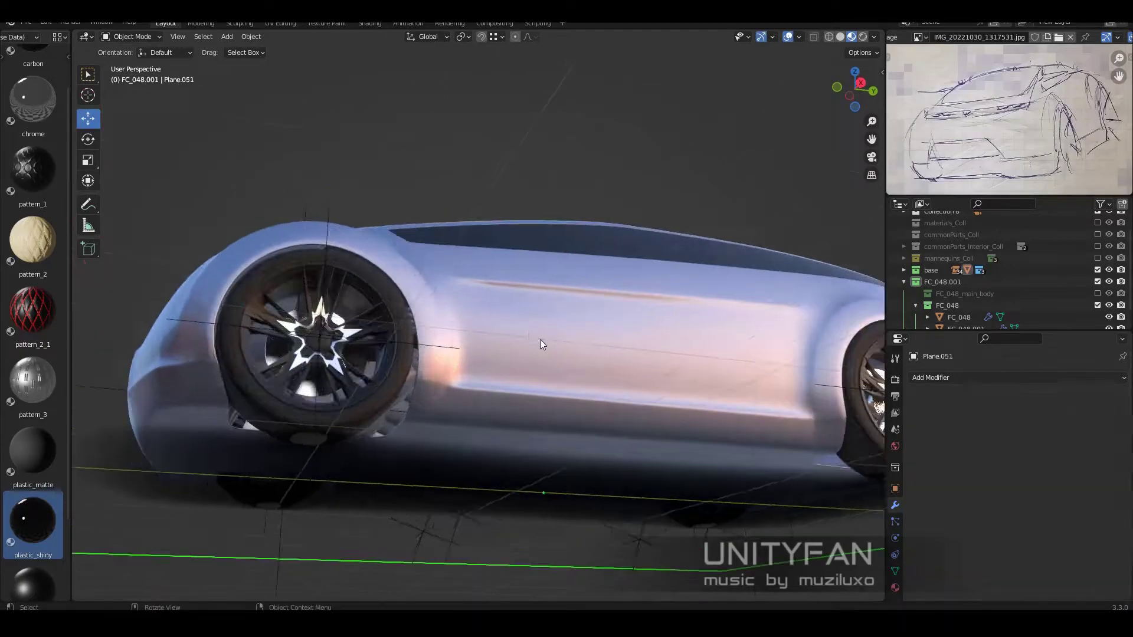
- Knife-cut new edges into FC_048's underside near the wheel arch
key(Tab)
scroll(538, 364, up, 5)
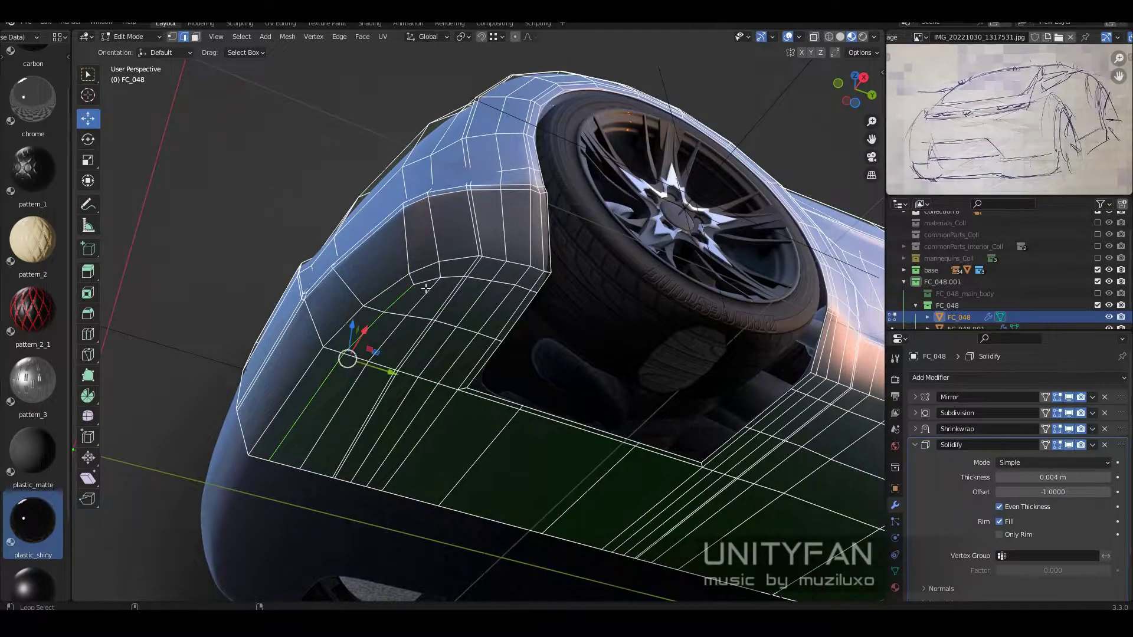
key(1)
mouse_move(426, 288)
middle_down()
mouse_move(543, 332)
mouse_move(496, 307)
mouse_move(495, 286)
middle_up()
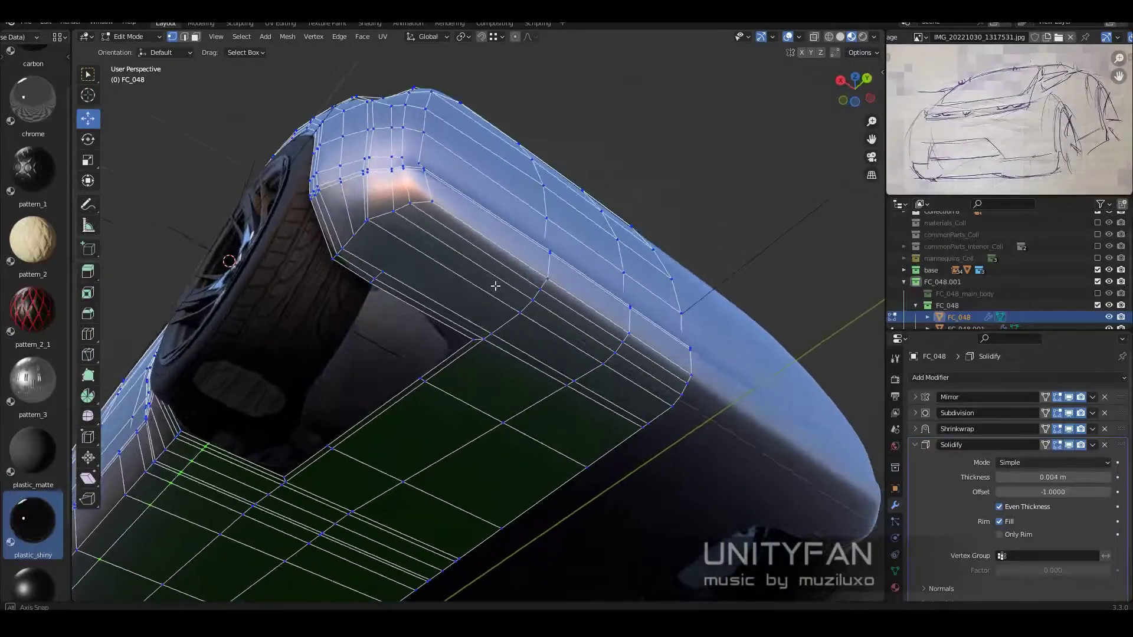
scroll(496, 286, up, 3)
scroll(473, 319, up, 2)
key(k)
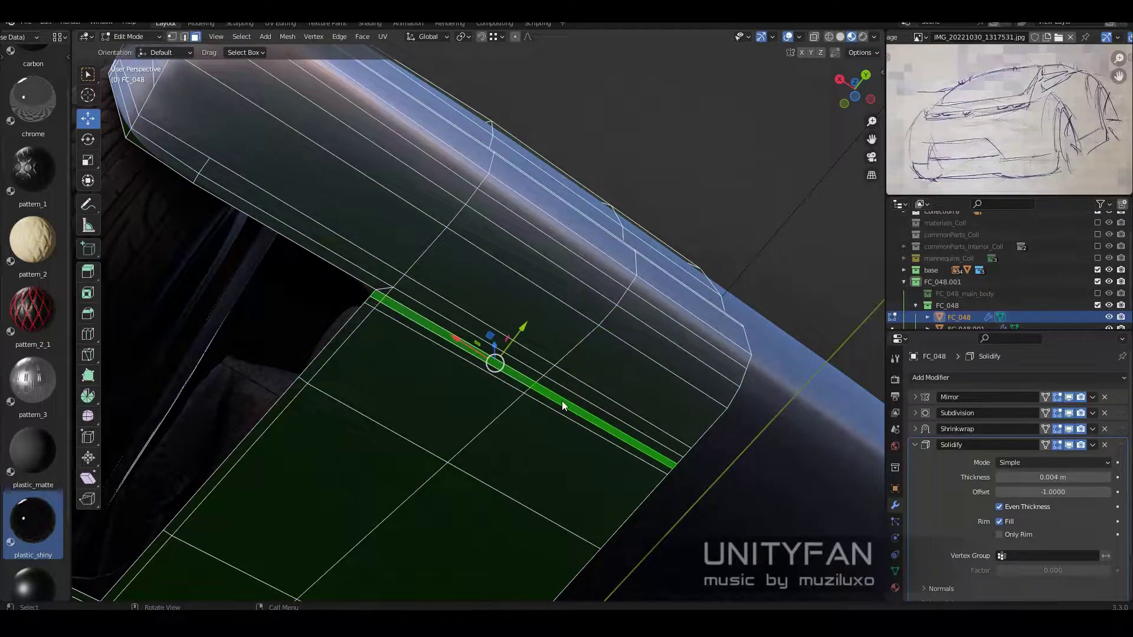
scroll(527, 354, down, 5)
- Bevel the sill edge loop into a panel-line strip
key(2)
key(w)
mouse_move(526, 354)
middle_down()
mouse_move(598, 347)
mouse_move(577, 355)
mouse_move(636, 378)
middle_up()
scroll(576, 354, up, 3)
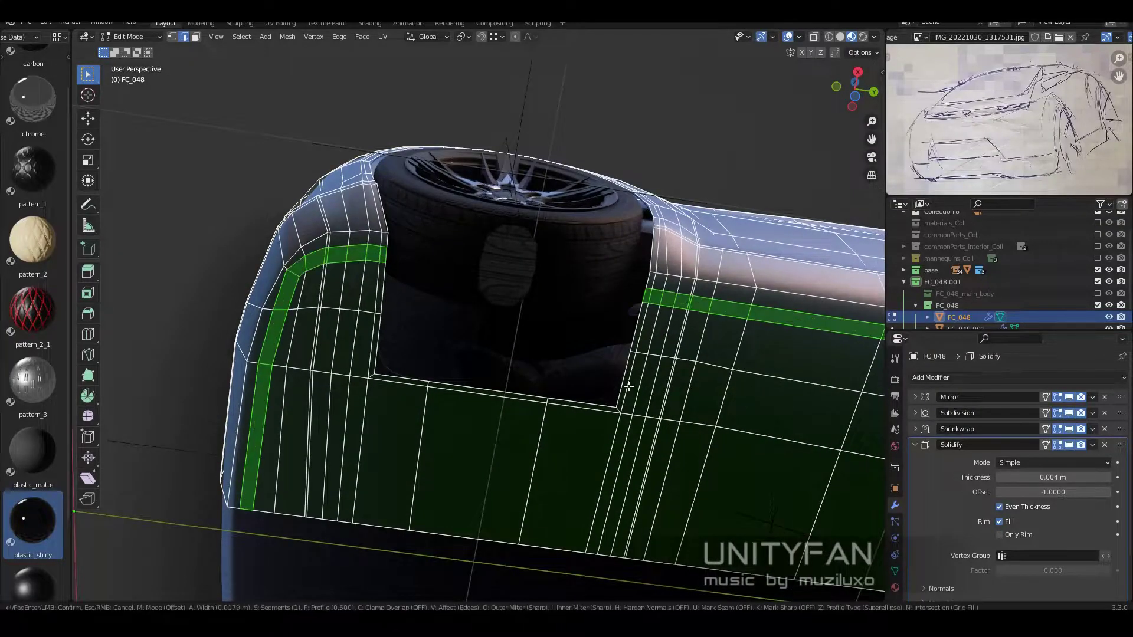
click(629, 386)
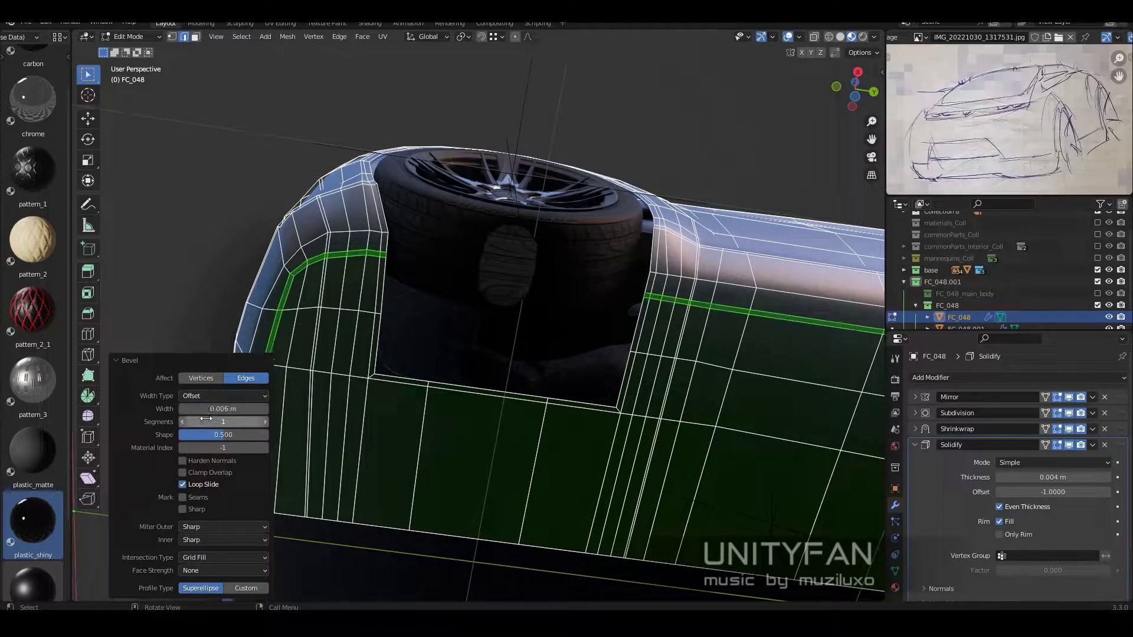
click(127, 360)
scroll(306, 207, up, 3)
- Add a loop cut on the front wheel arch and bevel it
middle_drag(305, 207, 101, 341)
click(588, 304)
middle_drag(588, 304, 649, 398)
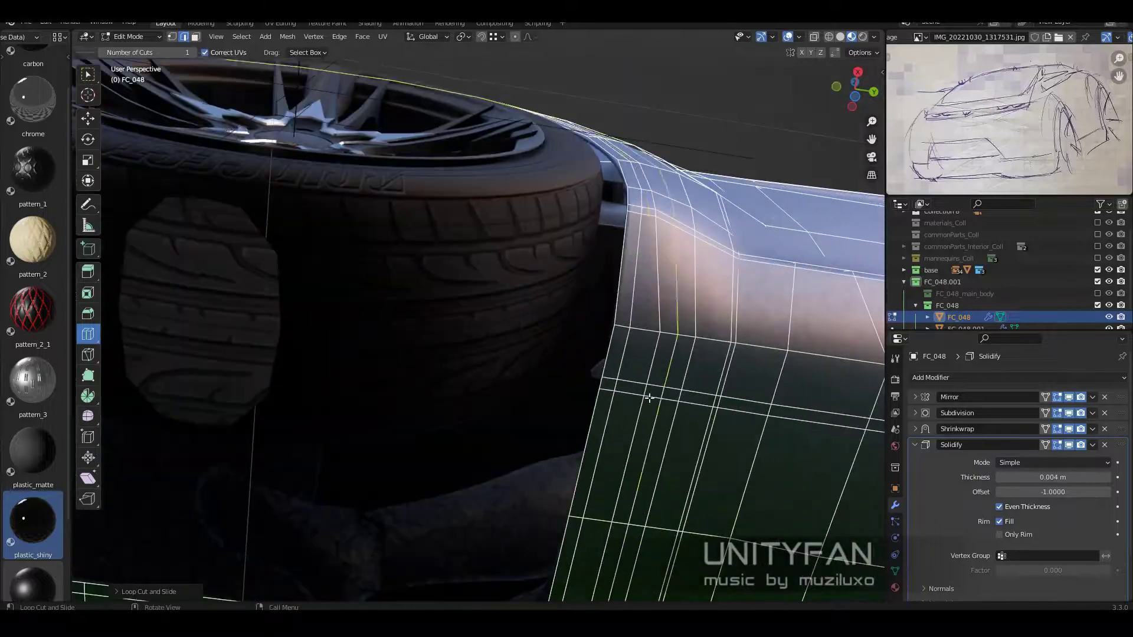
middle_drag(483, 352, 659, 371)
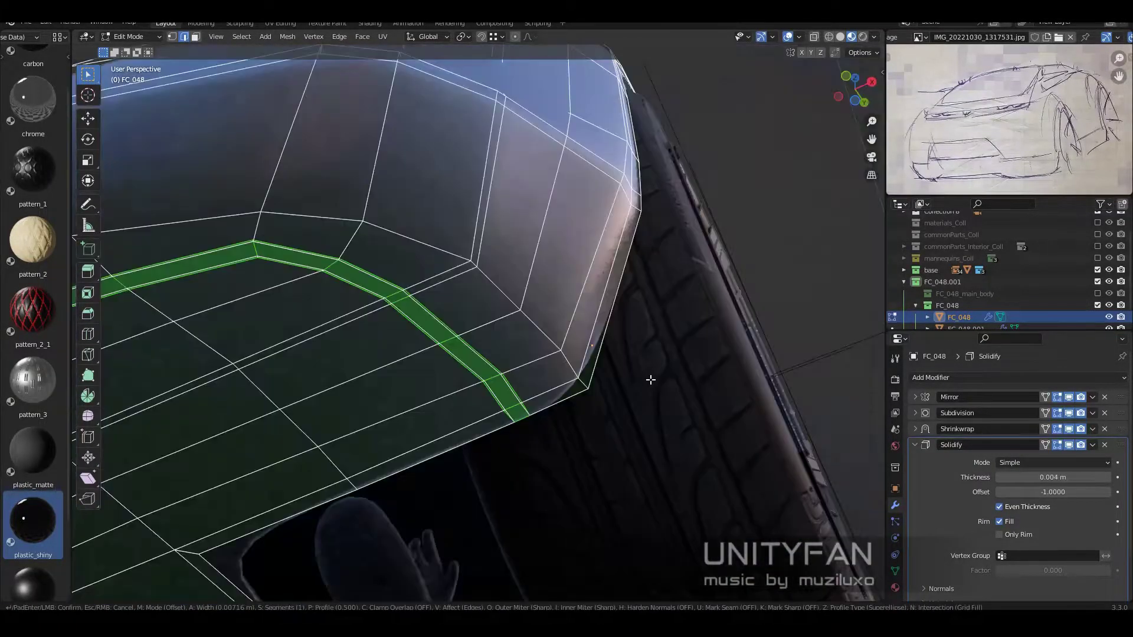
click(635, 371)
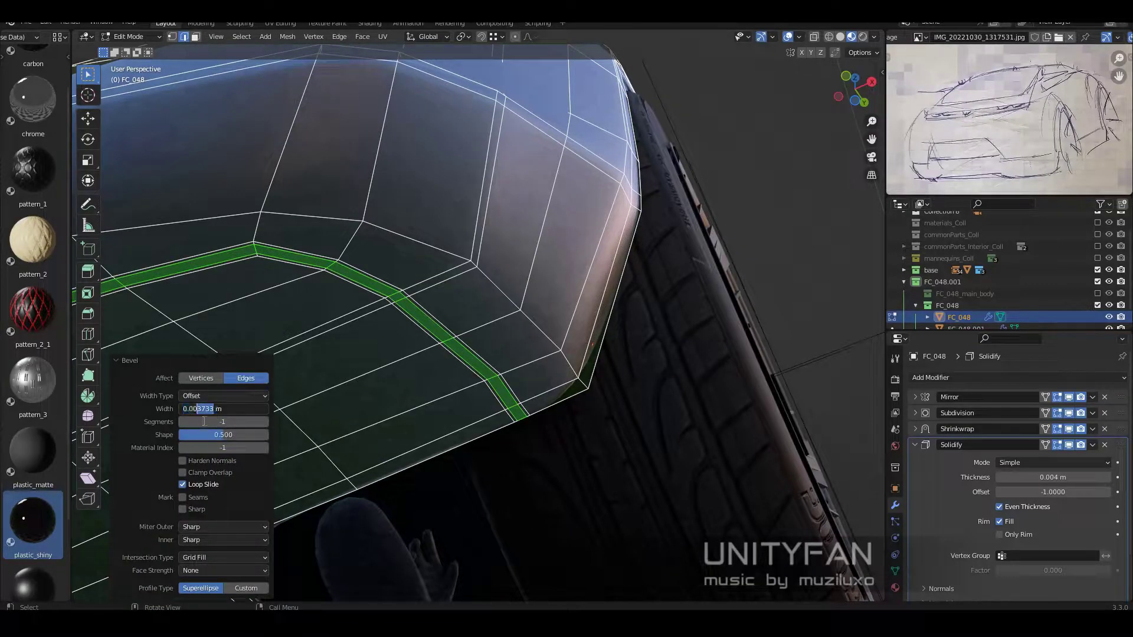
- Select a bevel-strip face and grow the selection along the whole strip
key(3)
scroll(502, 432, up, 3)
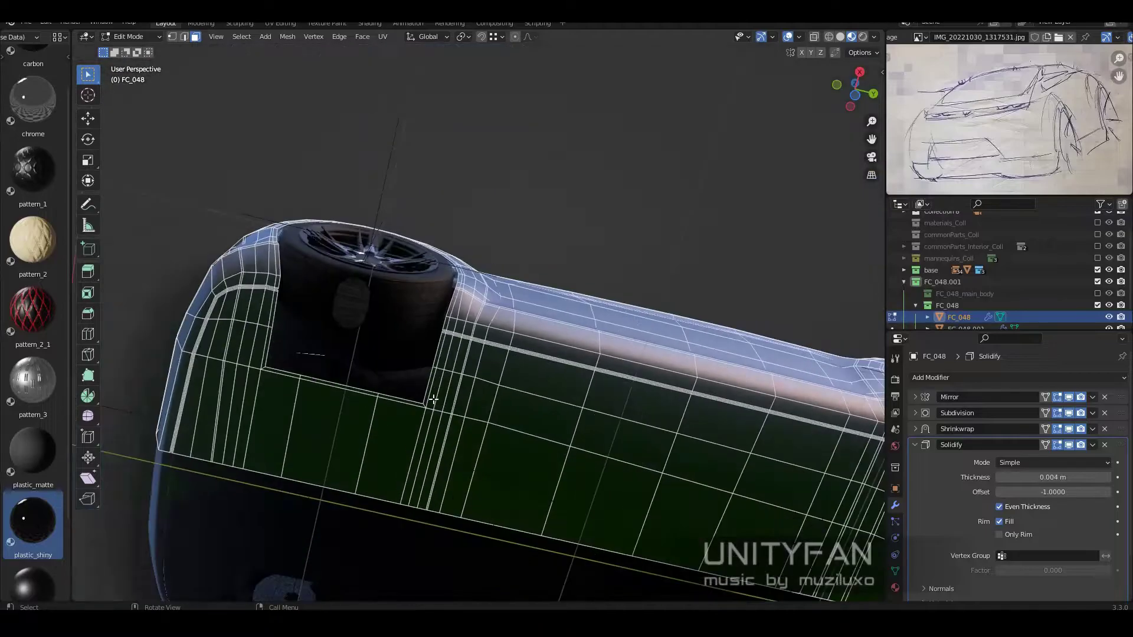
click(533, 431)
key(ctrl+KP_Add)
key(ctrl+KP_Add)
key(ctrl+KP_Add)
- Separate the panel strip, then edit body FC_048's mesh in see-through view
click(528, 426)
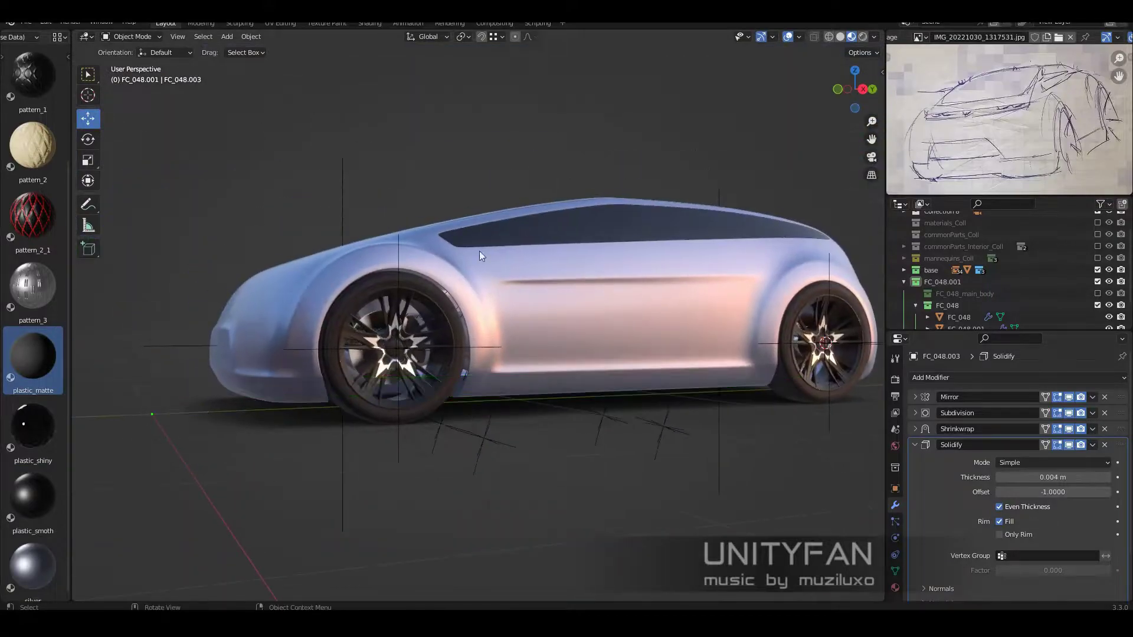
mouse_move(479, 251)
middle_down()
mouse_move(491, 309)
mouse_move(500, 306)
mouse_move(493, 334)
middle_up()
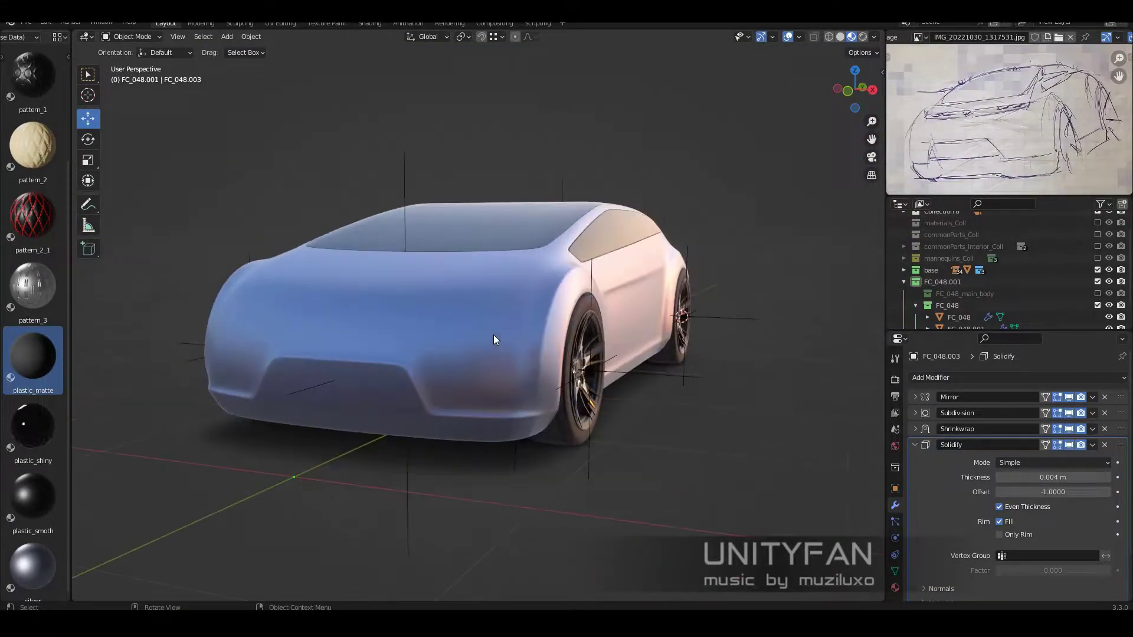
click(493, 334)
key(Tab)
scroll(539, 352, up, 2)
scroll(539, 351, up, 3)
scroll(539, 291, up, 3)
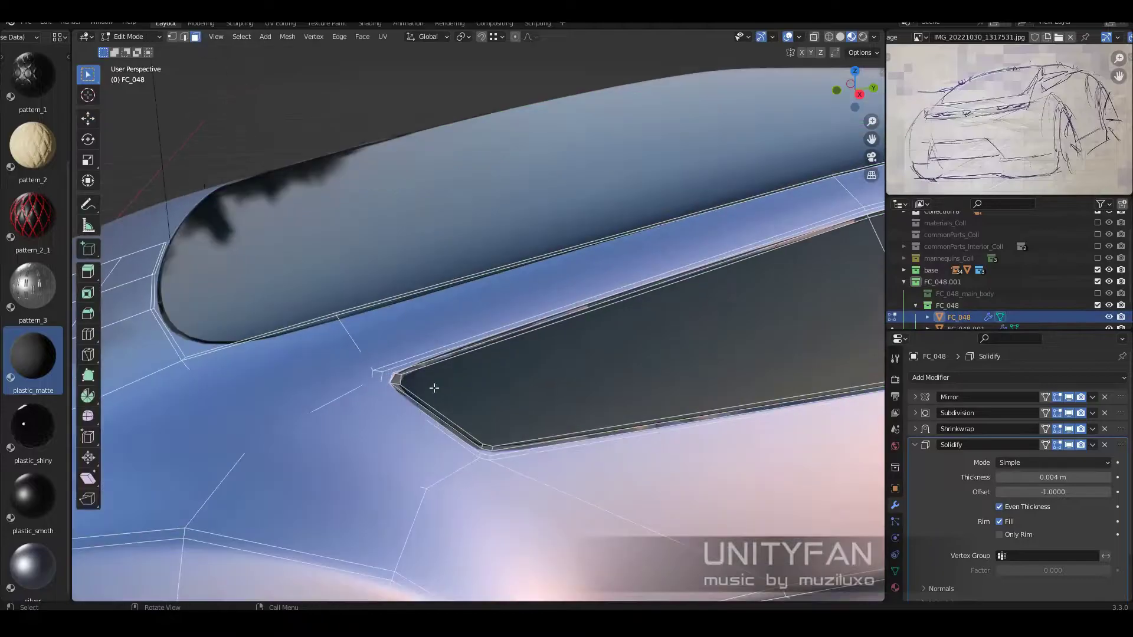
key(shift+z)
- Move the side-window corner vertex and slide the corner vertices along X
click(88, 118)
drag(393, 383, 485, 332)
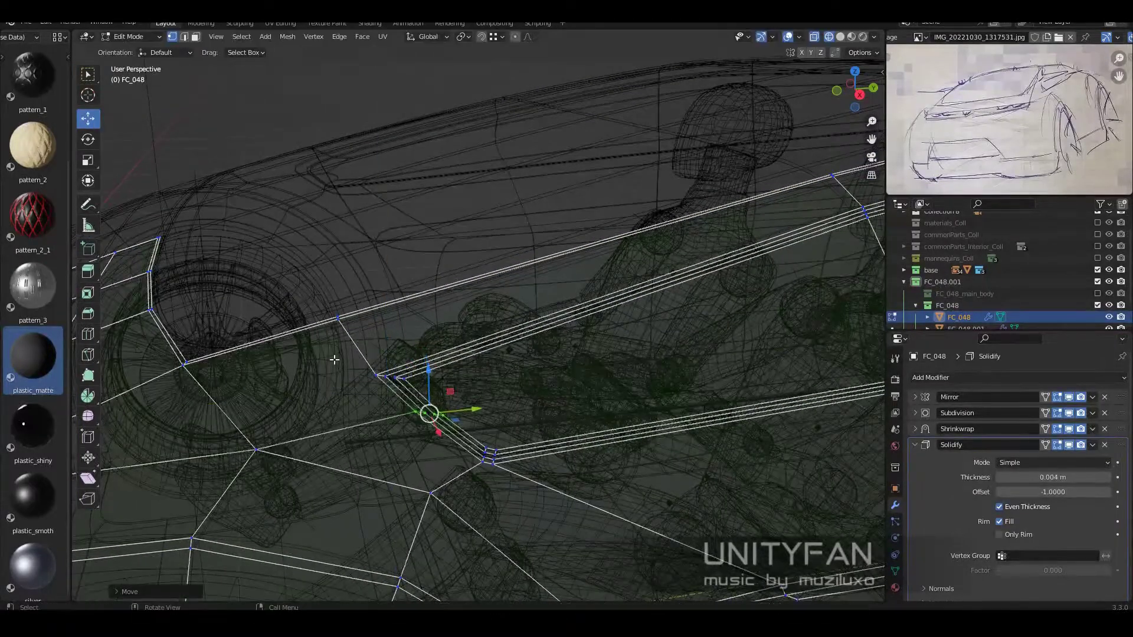
key(shift+z)
middle_drag(468, 380, 445, 336)
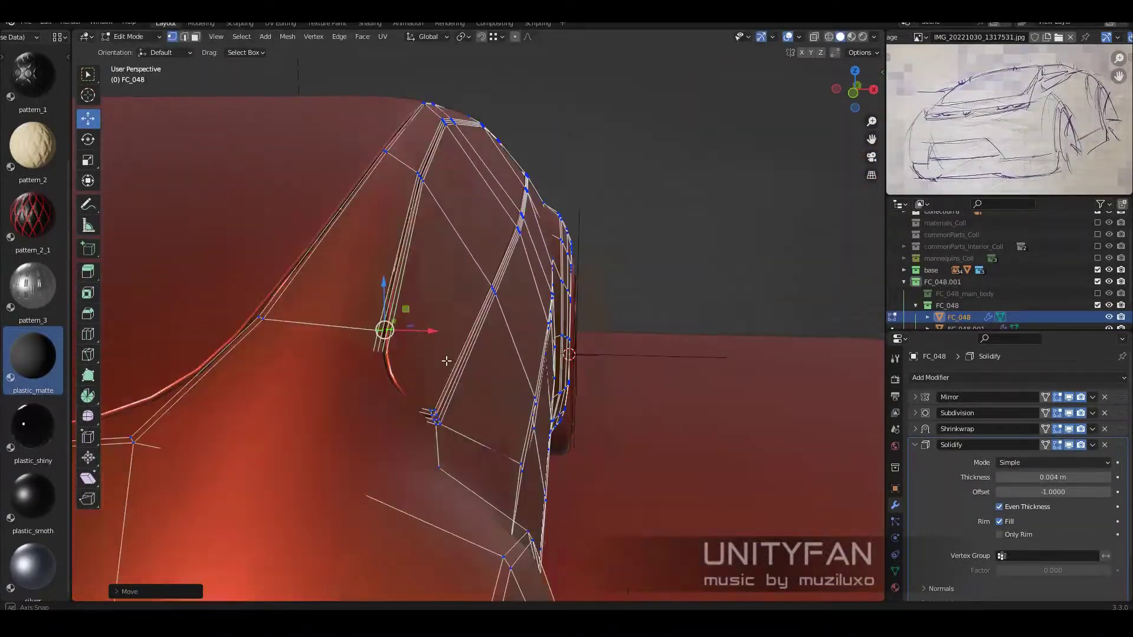
drag(444, 331, 437, 338)
click(438, 339)
- Realign window FC_048.002's glass corner to follow the trim and confirm the moved vertices
mouse_move(438, 338)
middle_down()
mouse_move(375, 356)
mouse_move(390, 322)
middle_up()
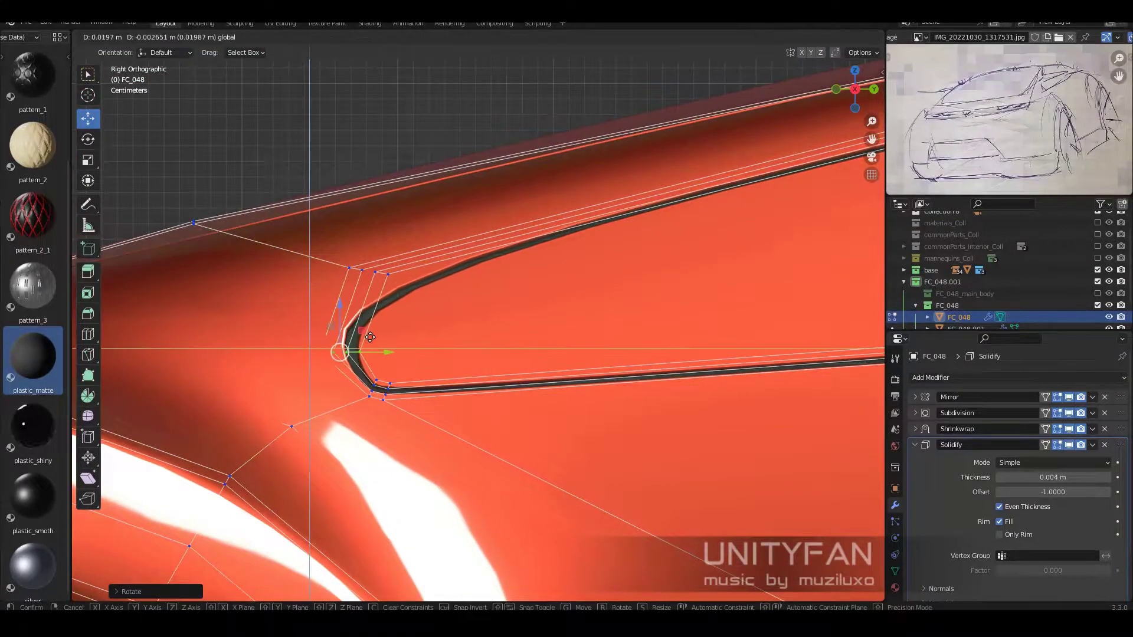
scroll(399, 349, up, 3)
key(shift+z)
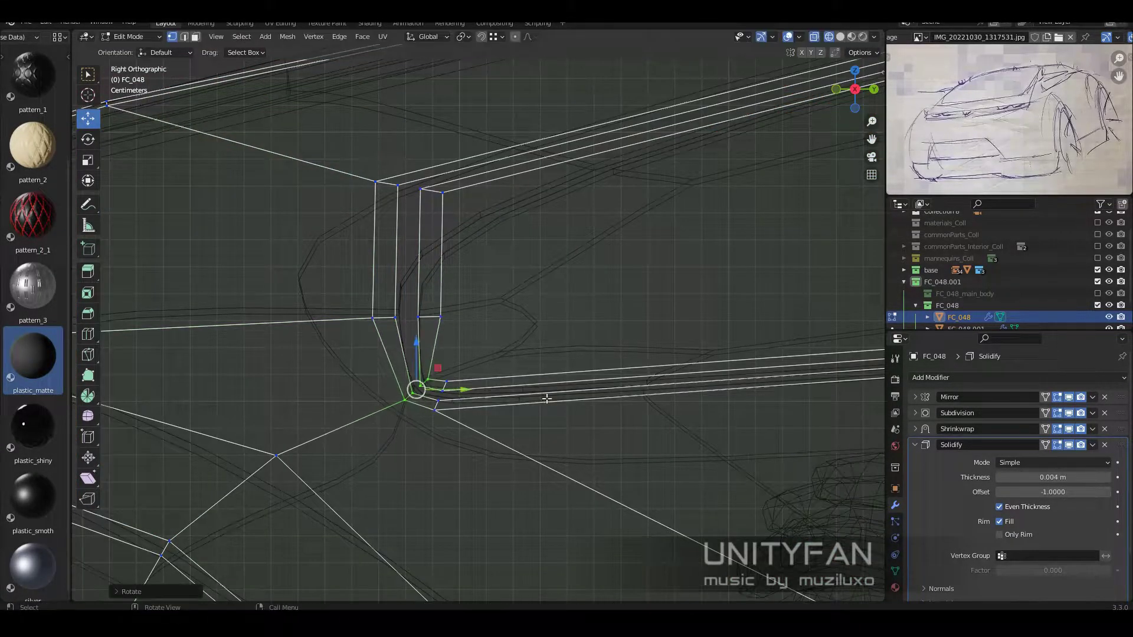
click(427, 321)
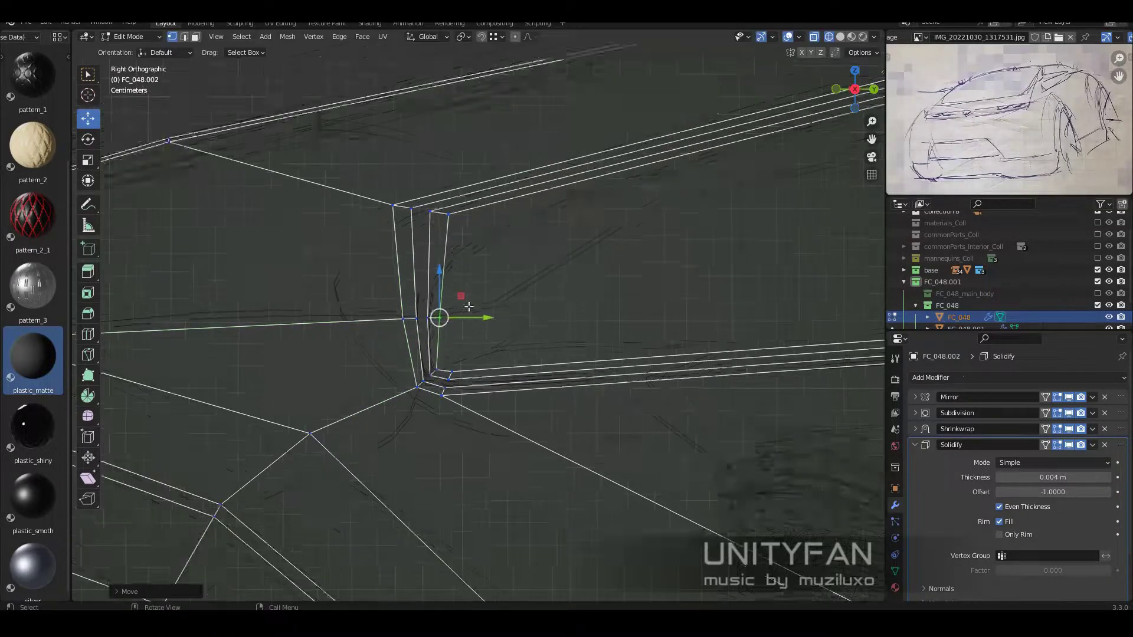
shift+middle_drag(426, 321, 589, 297)
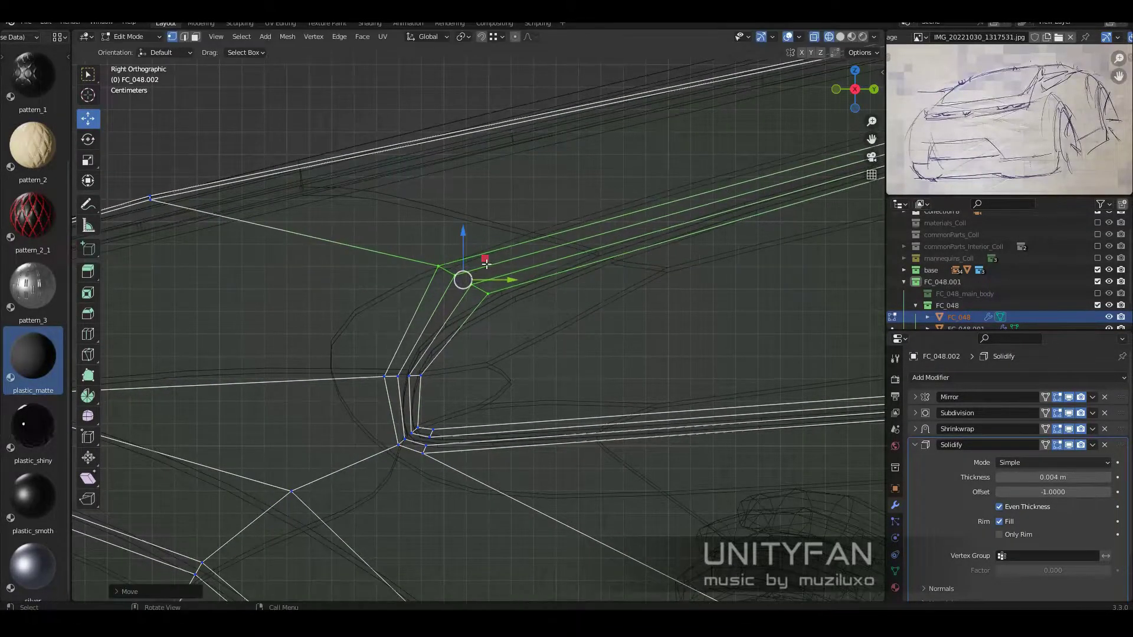
key(shift+z)
mouse_move(486, 264)
middle_down()
mouse_move(479, 344)
mouse_move(453, 311)
mouse_move(599, 388)
middle_up()
click(476, 294)
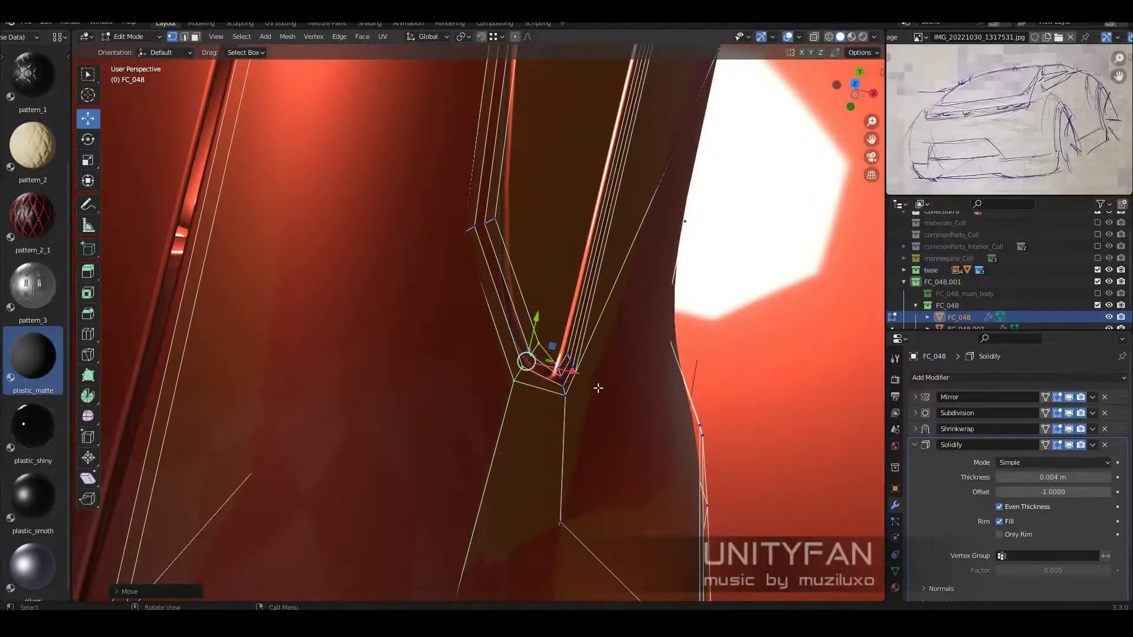
- Rotate the selected fender vertices from top view and confirm
key(KP_7)
key(r)
click(574, 353)
middle_drag(575, 353, 754, 393)
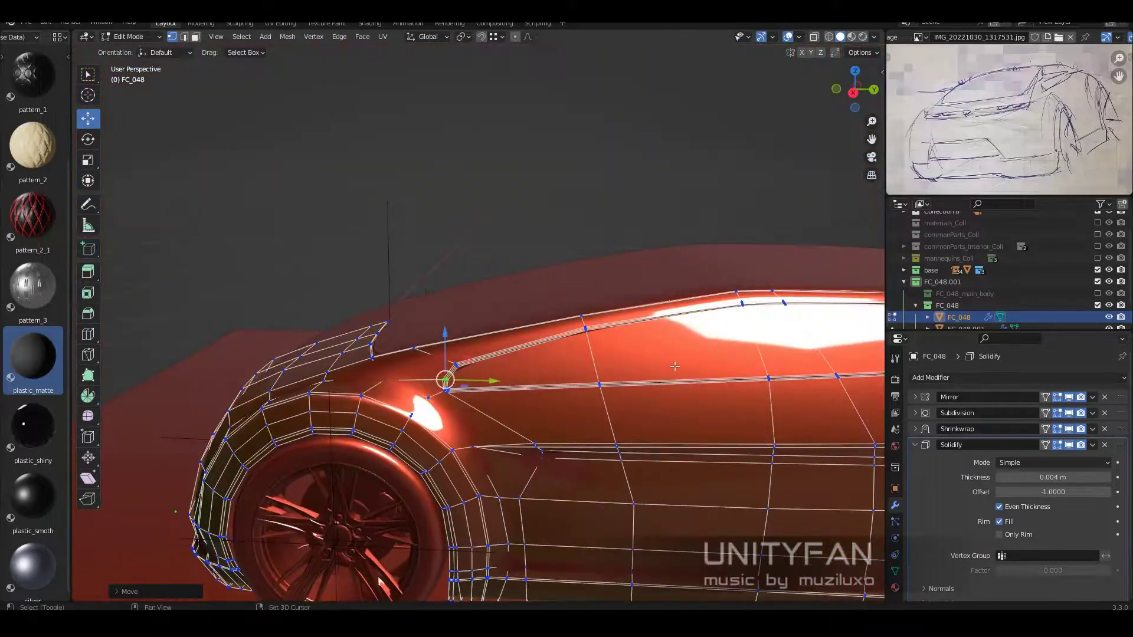
- Inspect the front fender and underside, then exit Edit Mode to check the body
scroll(679, 301, down, 5)
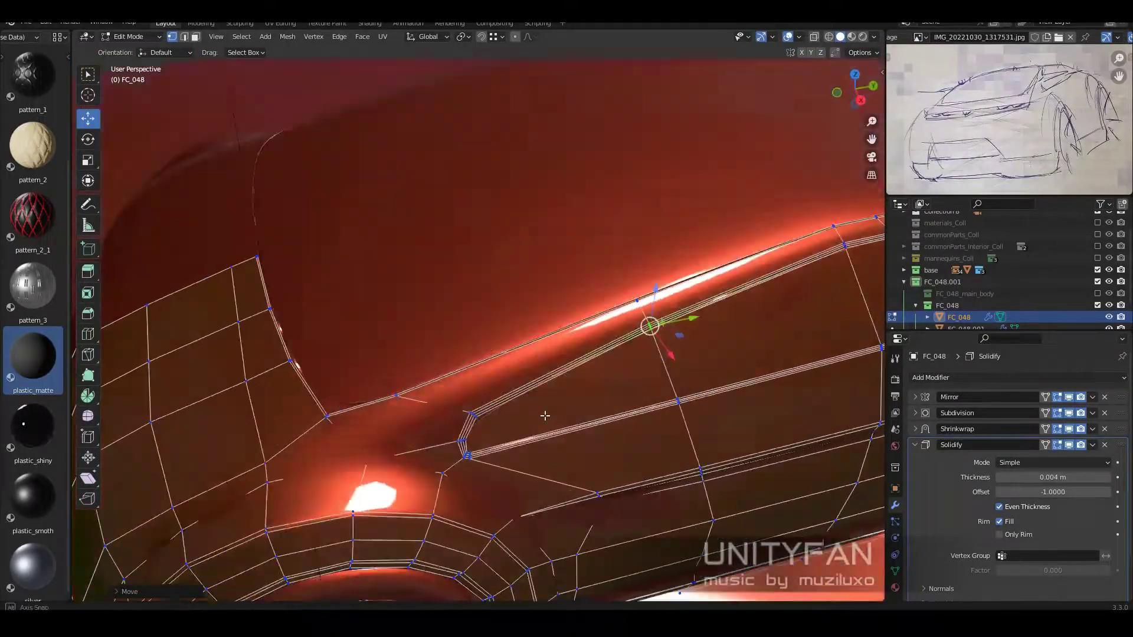
middle_drag(678, 301, 273, 137)
scroll(514, 279, up, 4)
middle_drag(514, 279, 504, 351)
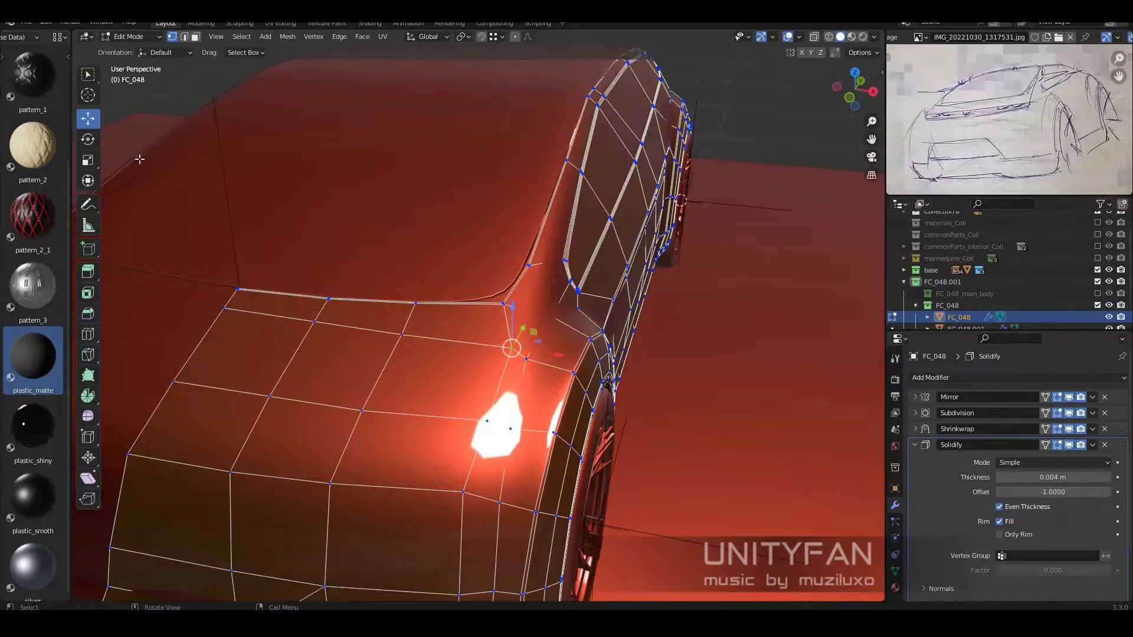
scroll(140, 160, down, 5)
mouse_move(139, 159)
middle_down()
mouse_move(728, 458)
mouse_move(394, 331)
mouse_move(514, 373)
mouse_move(499, 322)
mouse_move(472, 455)
middle_up()
key(Tab)
key(Tab)
- Move the underside edge vertices while in X-ray view
scroll(394, 331, up, 4)
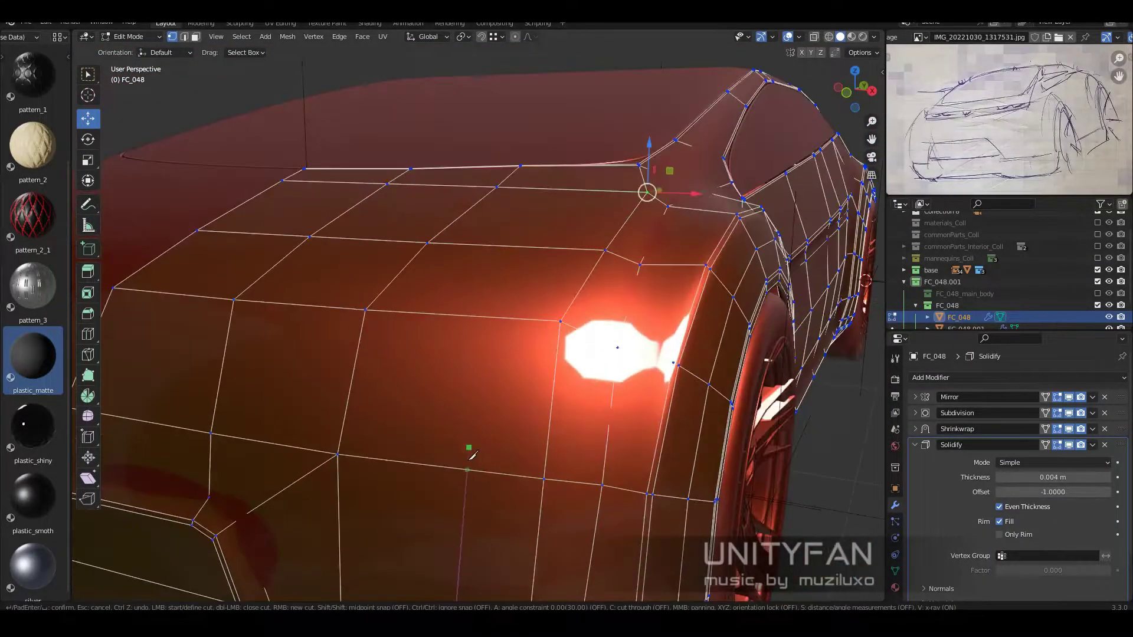
key(alt+z)
scroll(529, 202, down, 3)
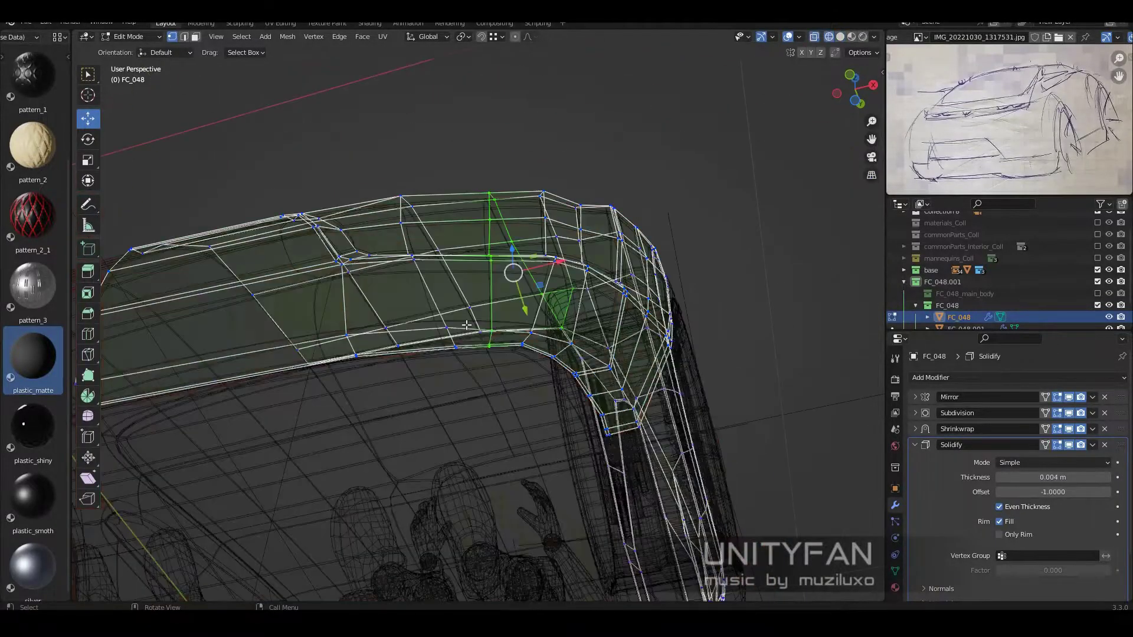
mouse_move(529, 202)
middle_down()
mouse_move(490, 311)
mouse_move(496, 420)
mouse_move(366, 383)
middle_up()
key(alt+z)
- Move the selected body-edge vertices along a locked axis and confirm
scroll(490, 312, up, 4)
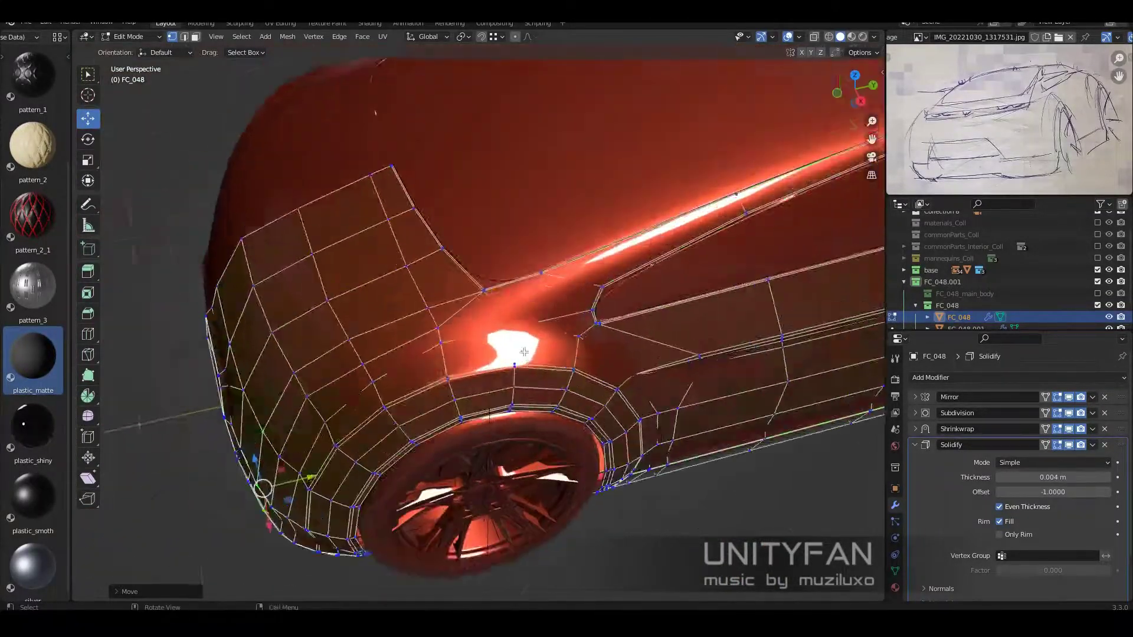
scroll(366, 384, up, 2)
key(w)
scroll(334, 406, up, 2)
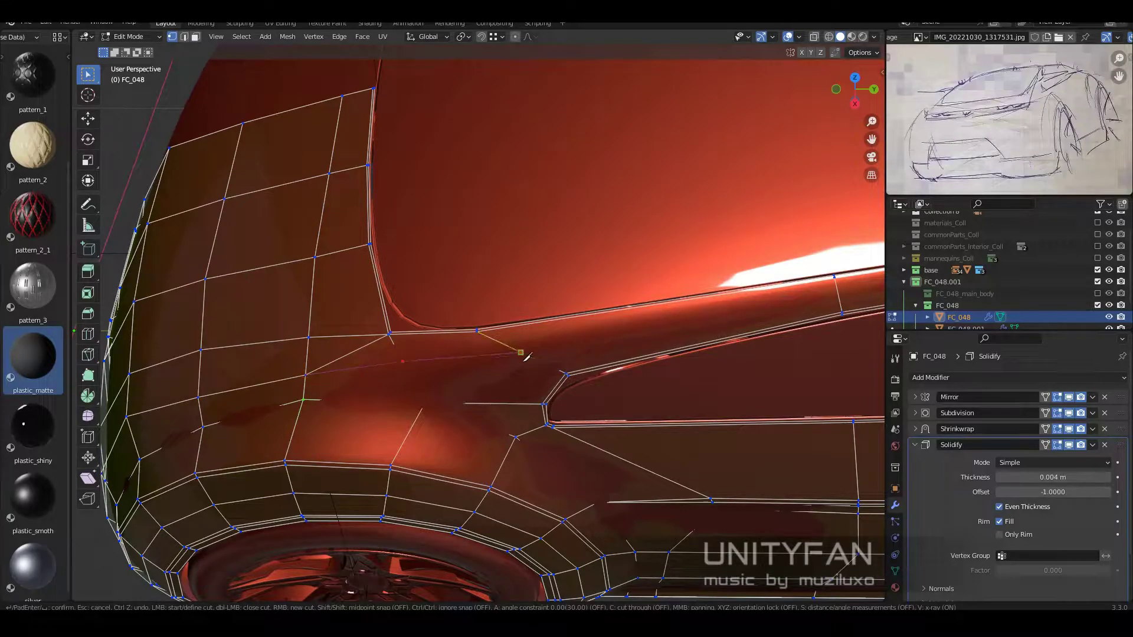
mouse_move(844, 302)
middle_down()
mouse_move(164, 152)
mouse_move(533, 374)
middle_up()
key(shift+space)
key(g)
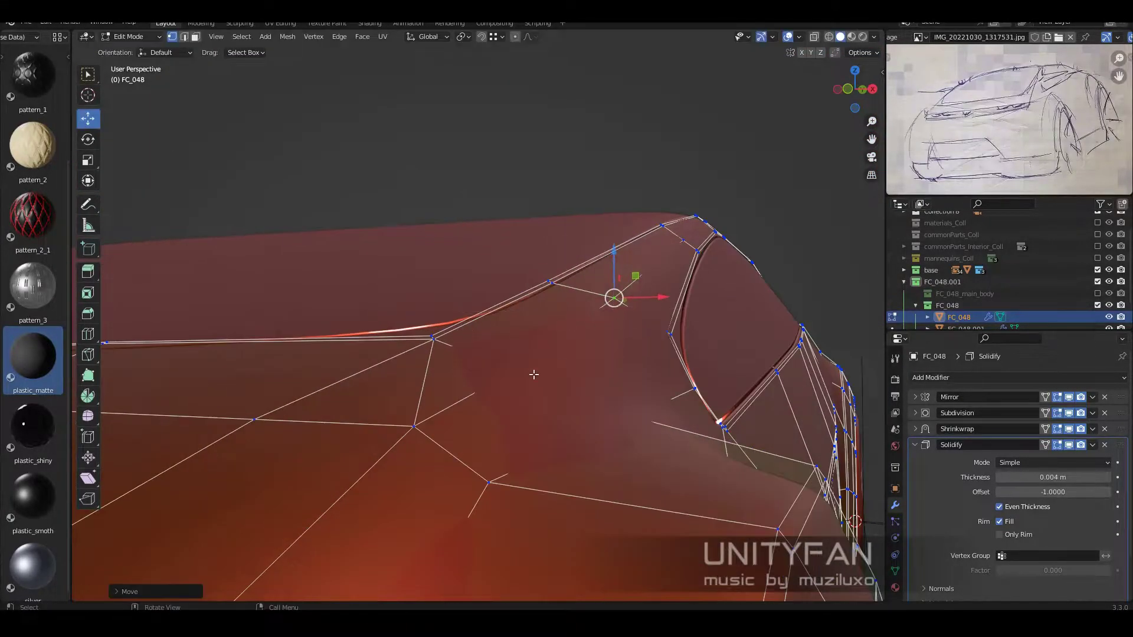
click(575, 337)
- Return to Object Mode and view the whole silver car
mouse_move(575, 336)
middle_down()
mouse_move(534, 337)
mouse_move(578, 293)
mouse_move(561, 321)
mouse_move(604, 393)
mouse_move(288, 124)
middle_up()
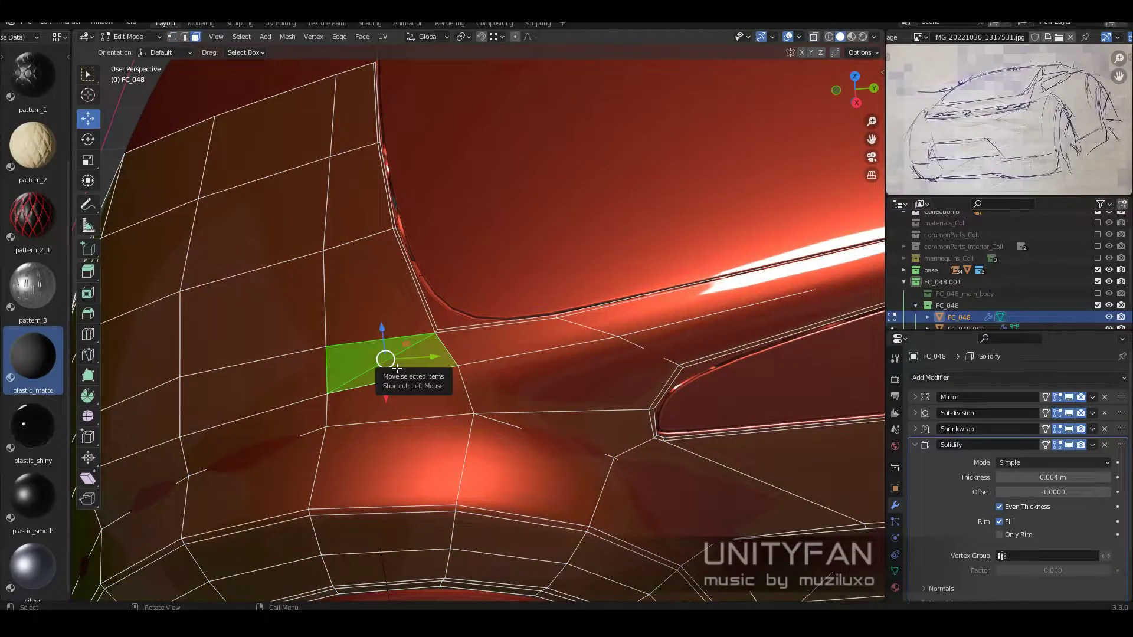
key(Tab)
scroll(454, 406, down, 10)
middle_drag(455, 406, 614, 317)
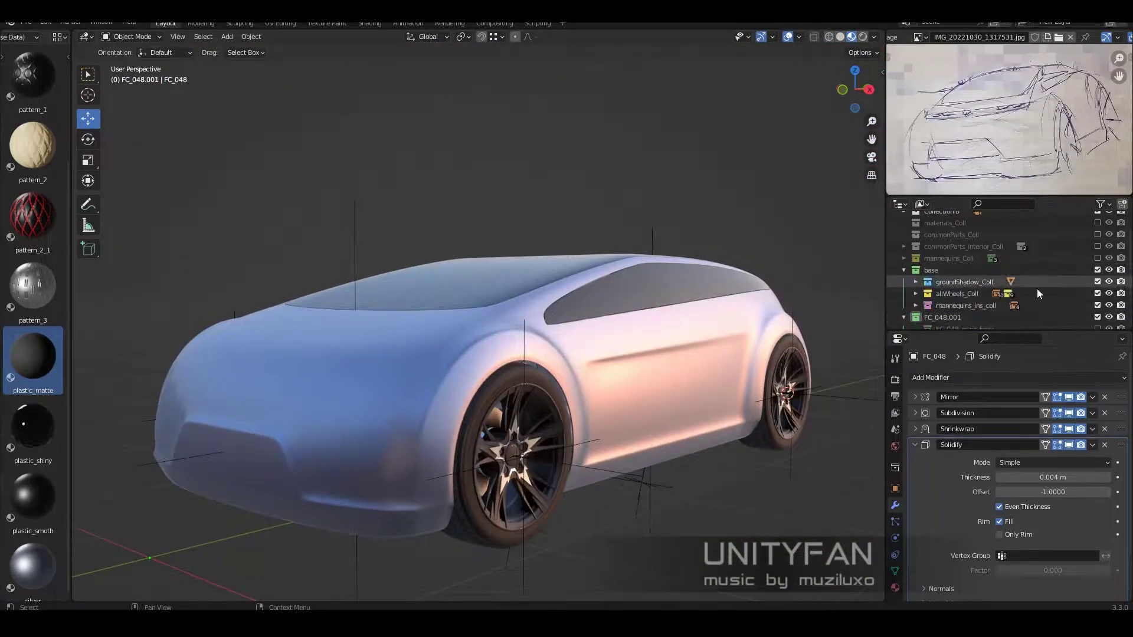
- Select car body FC_048 and trace a knife cut down the rear roof pillar
mouse_move(620, 240)
middle_down()
mouse_move(657, 296)
mouse_move(646, 326)
mouse_move(662, 341)
middle_up()
click(645, 326)
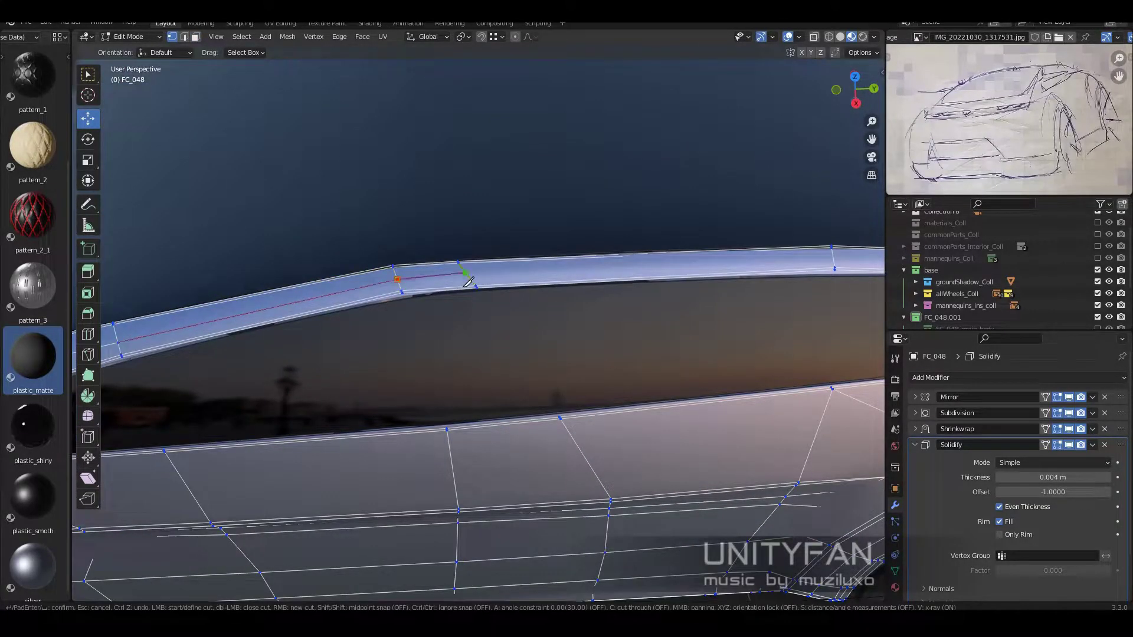
middle_drag(468, 282, 453, 337)
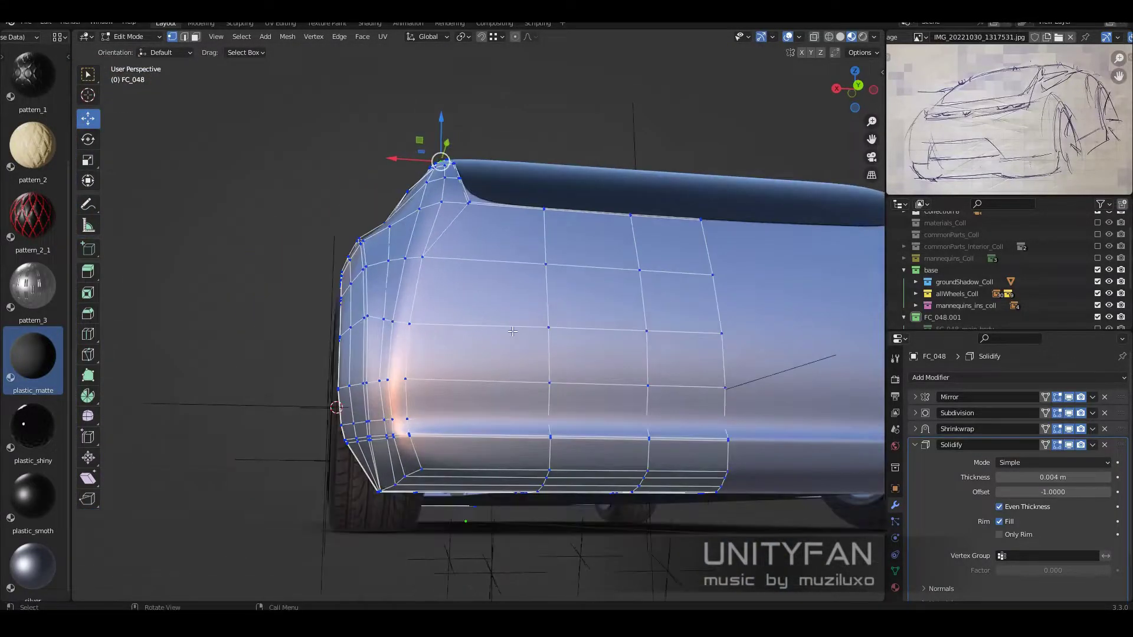
middle_drag(452, 383, 474, 431)
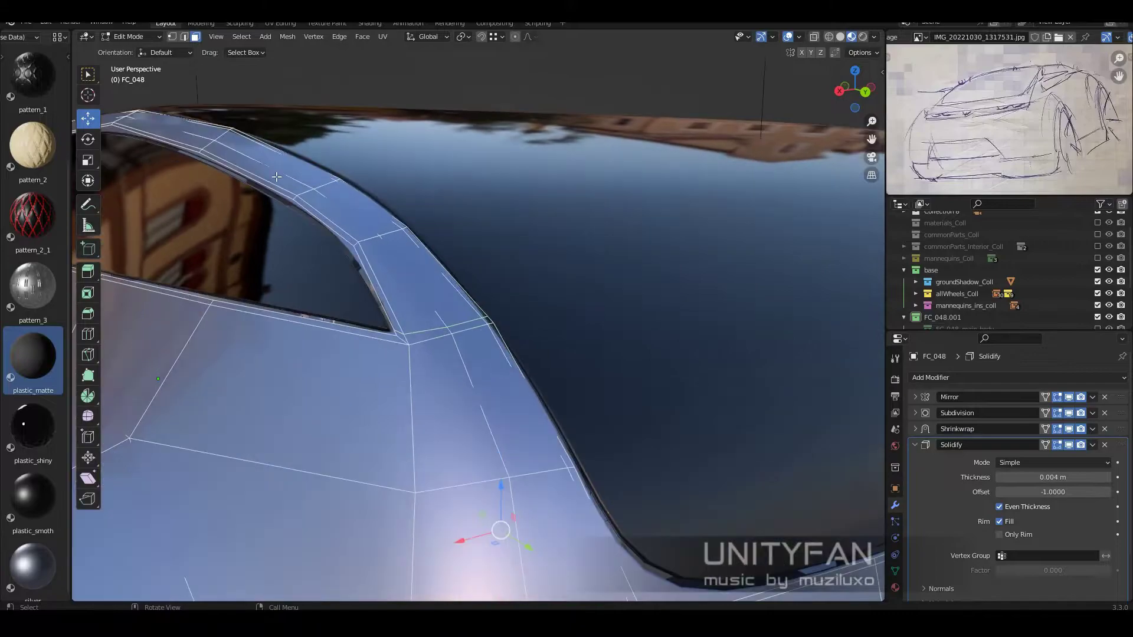
- Confirm the roof-pillar cut, nudge a vertex and place the cut's end point
scroll(427, 390, up, 2)
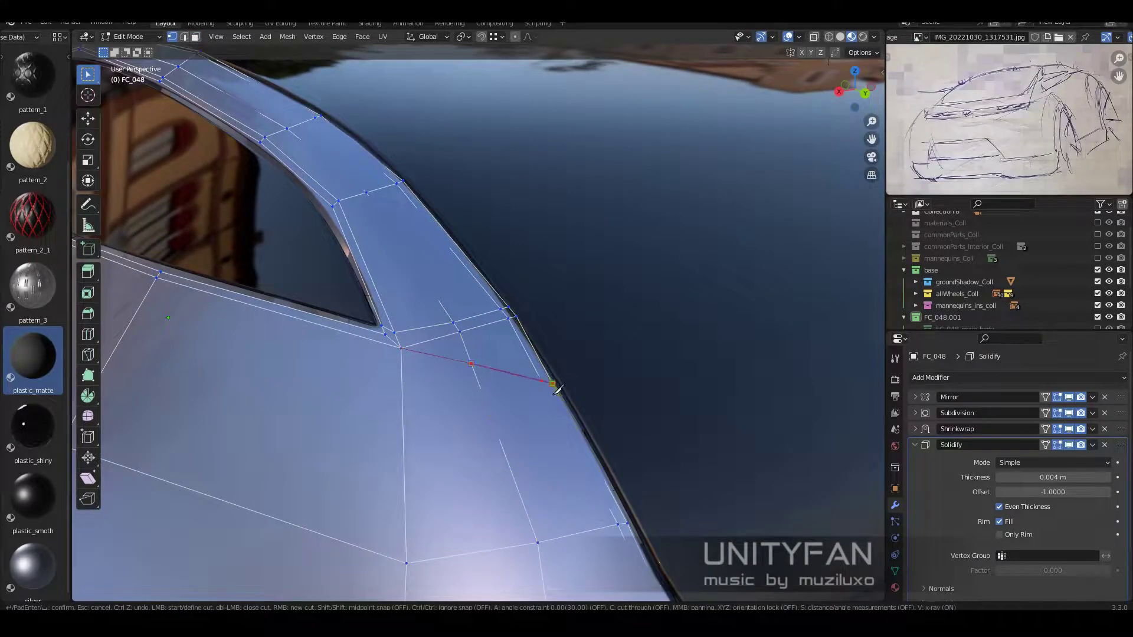
key(Return)
mouse_move(467, 387)
middle_down()
mouse_move(535, 334)
mouse_move(402, 364)
middle_up()
click(545, 306)
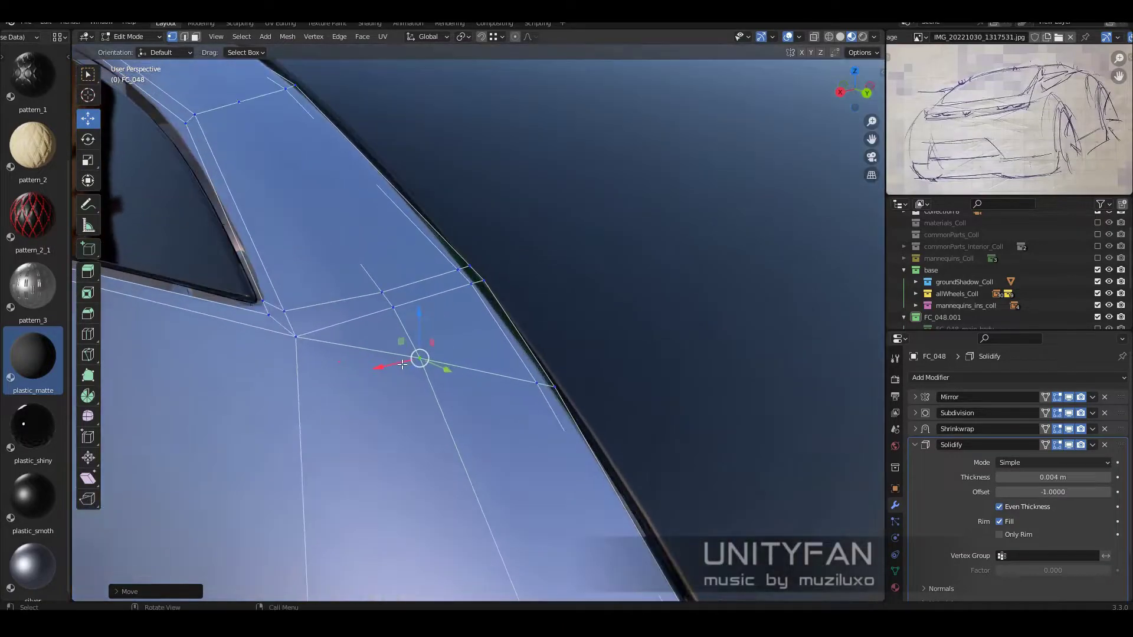
click(549, 378)
middle_drag(549, 377, 308, 389)
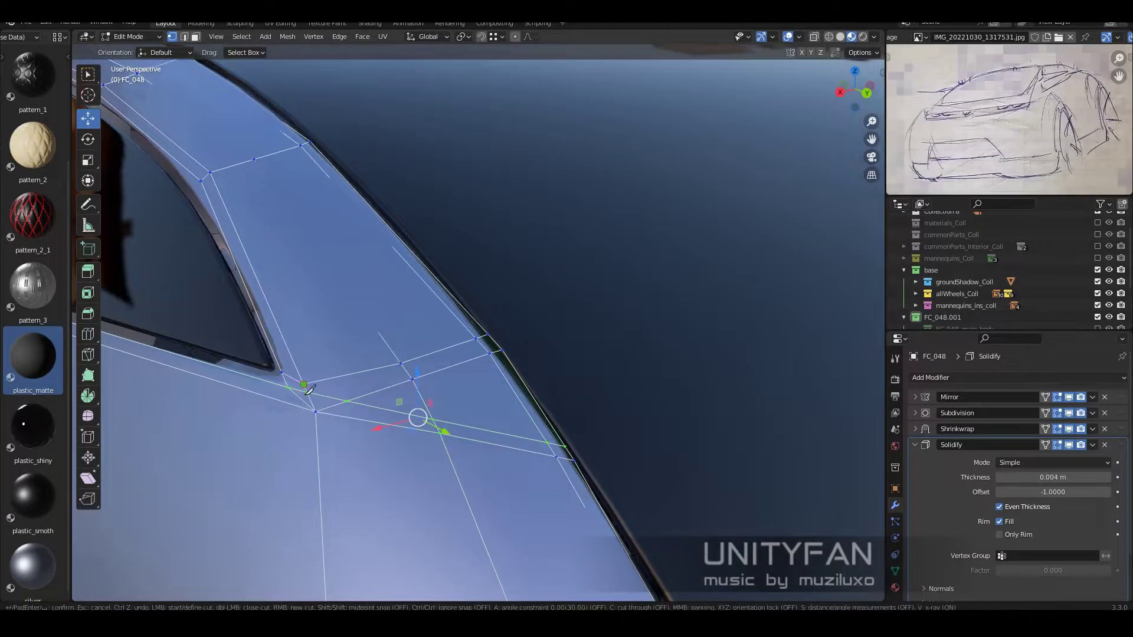
middle_drag(552, 447, 273, 391)
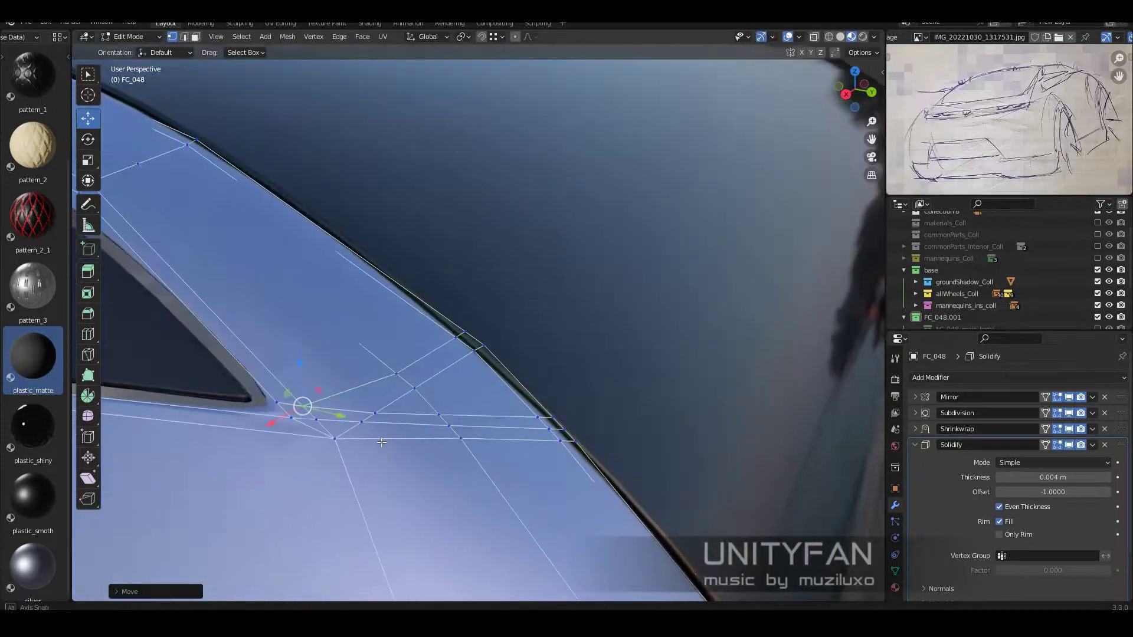
- Knife a cut at the pillar base and delete the thin face strip it forms
key(k)
key(Return)
middle_drag(549, 409, 216, 54)
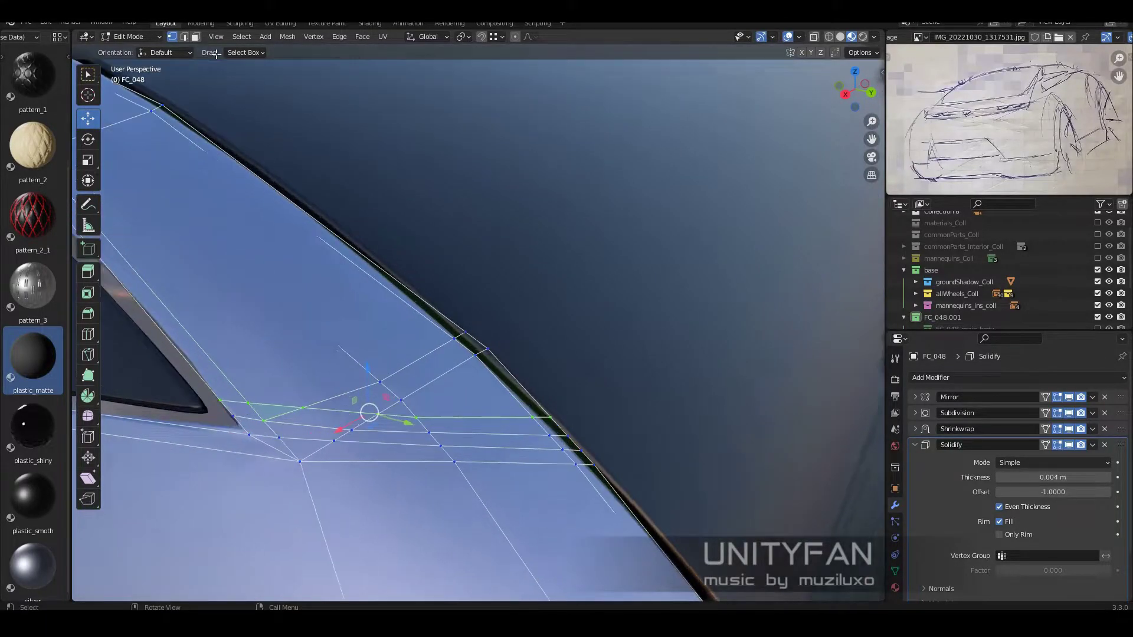
alt+click(436, 442)
key(Delete)
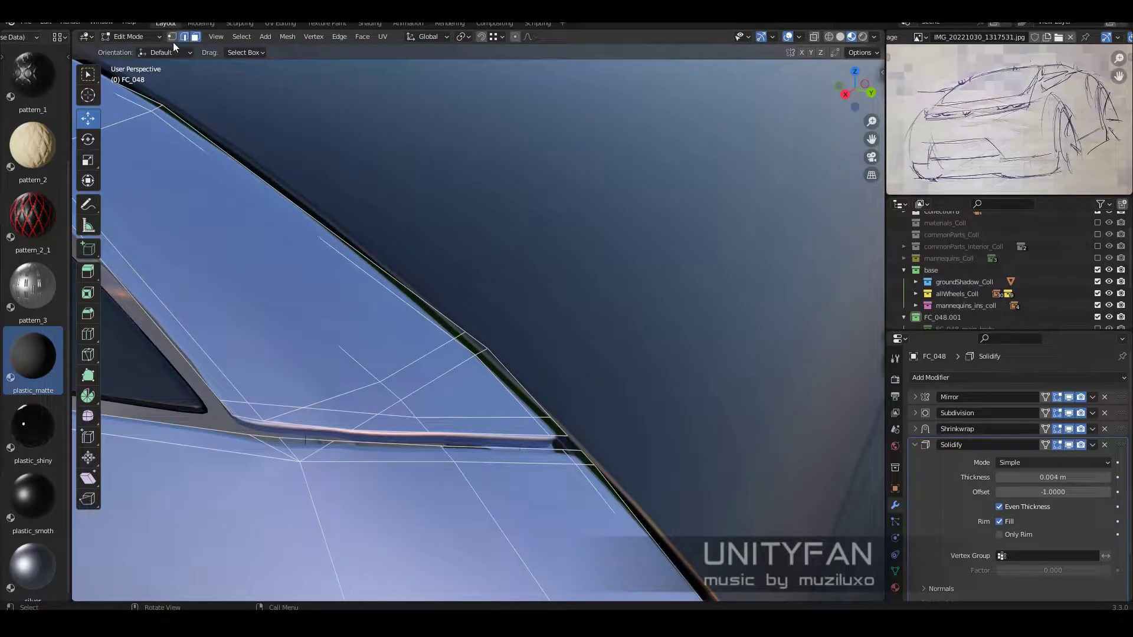
- Review the recessed gap in Object Mode and select a trim-edge vertex
right_click(246, 494)
right_click(388, 375)
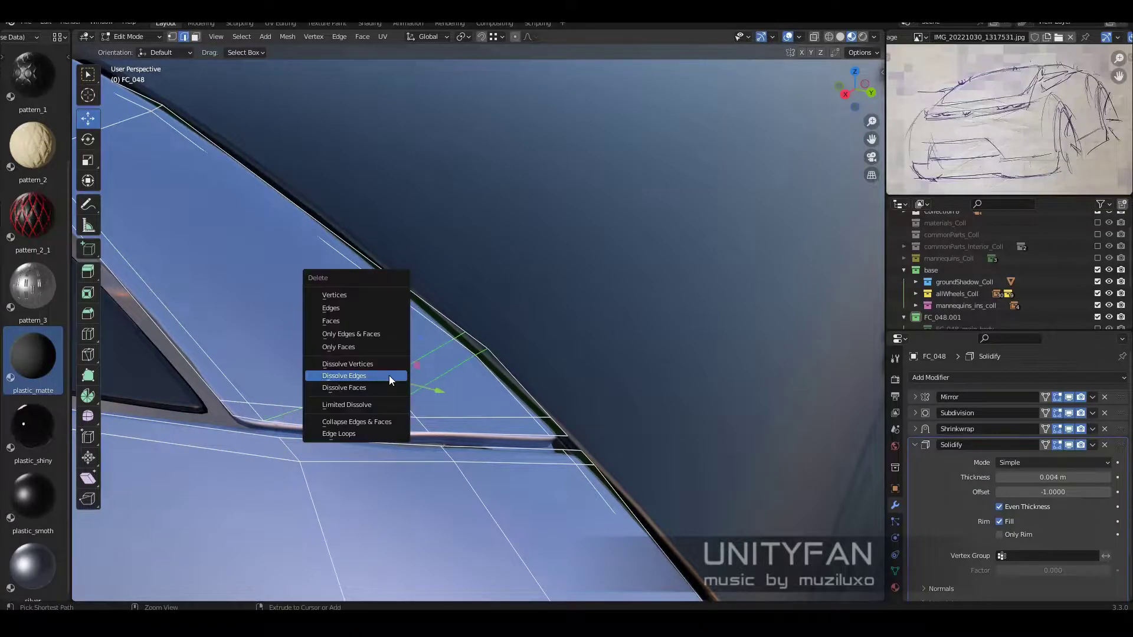
key(Tab)
key(Tab)
mouse_move(428, 420)
middle_down()
mouse_move(456, 429)
mouse_move(365, 273)
middle_up()
click(456, 429)
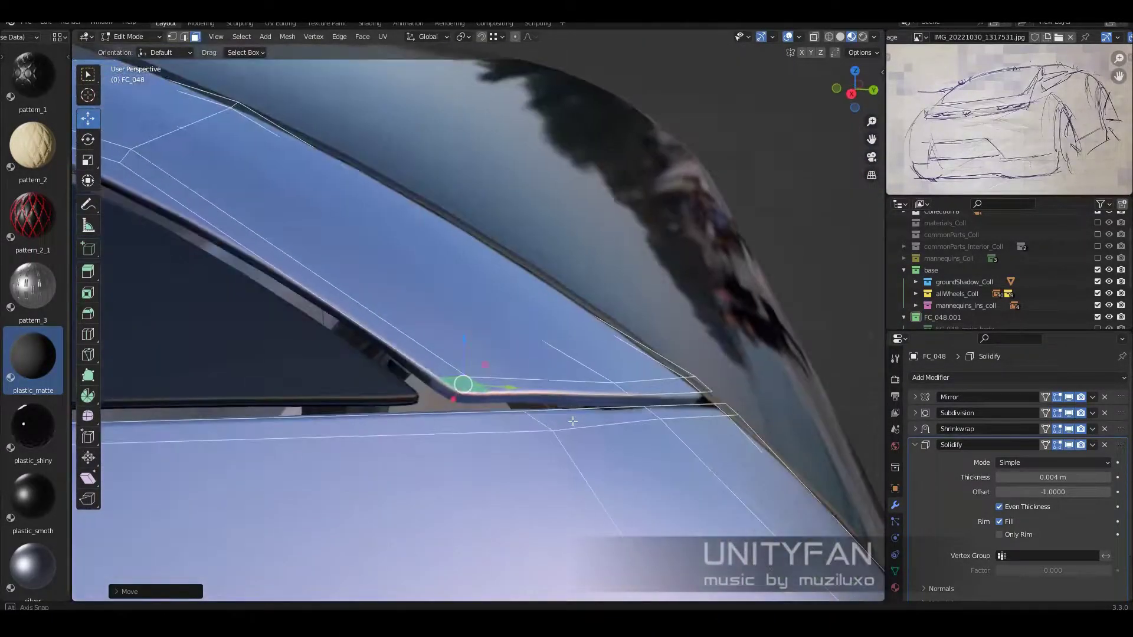
mouse_move(610, 381)
middle_down()
mouse_move(551, 459)
mouse_move(533, 429)
middle_up()
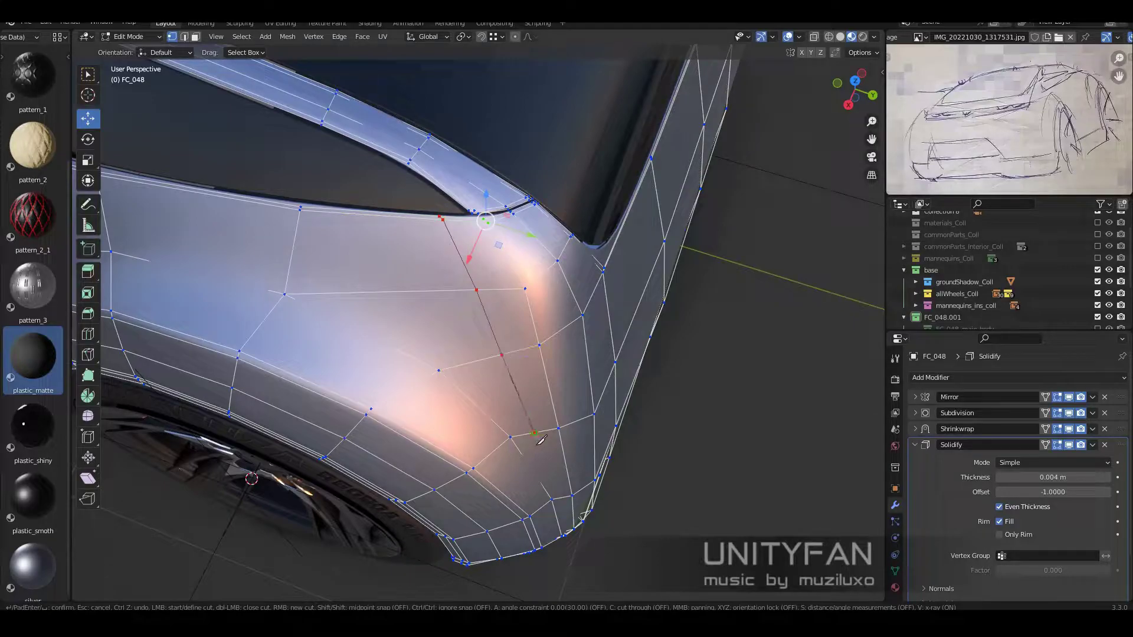
- Move a window-sill vertex into place and confirm
mouse_move(549, 459)
middle_down()
mouse_move(579, 440)
mouse_move(578, 403)
mouse_move(668, 425)
middle_up()
scroll(561, 448, down, 3)
scroll(567, 442, up, 5)
click(579, 427)
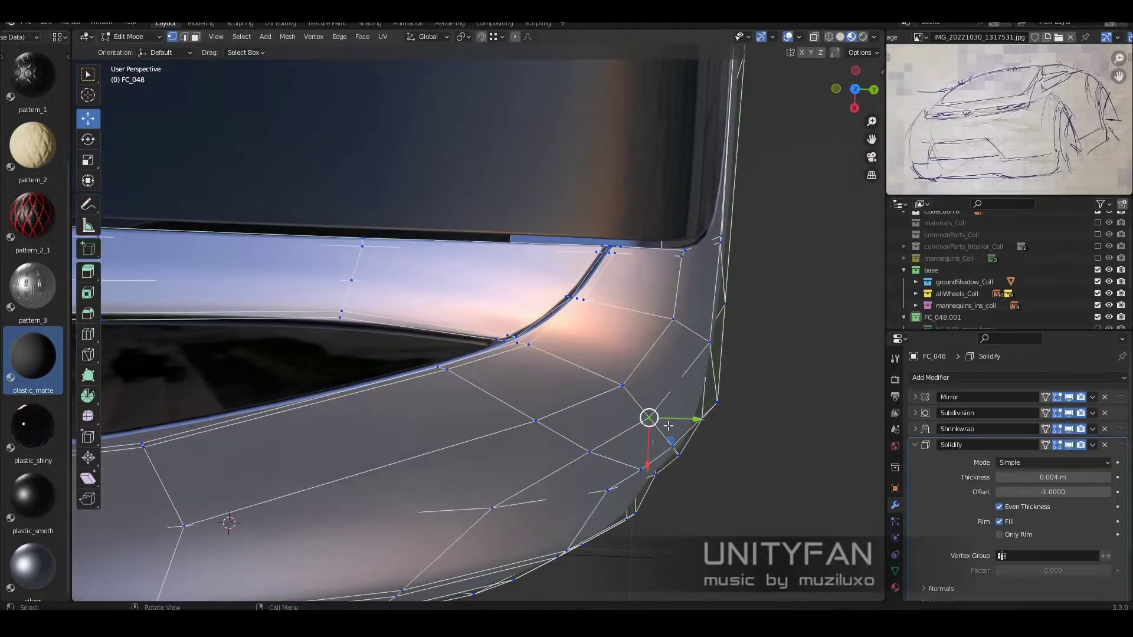
scroll(668, 425, down, 2)
scroll(752, 264, down, 5)
scroll(469, 356, up, 5)
- Adjust a hidden rear-quarter vertex using see-through view
mouse_move(469, 356)
middle_down()
mouse_move(554, 393)
mouse_move(518, 439)
middle_up()
key(shift+z)
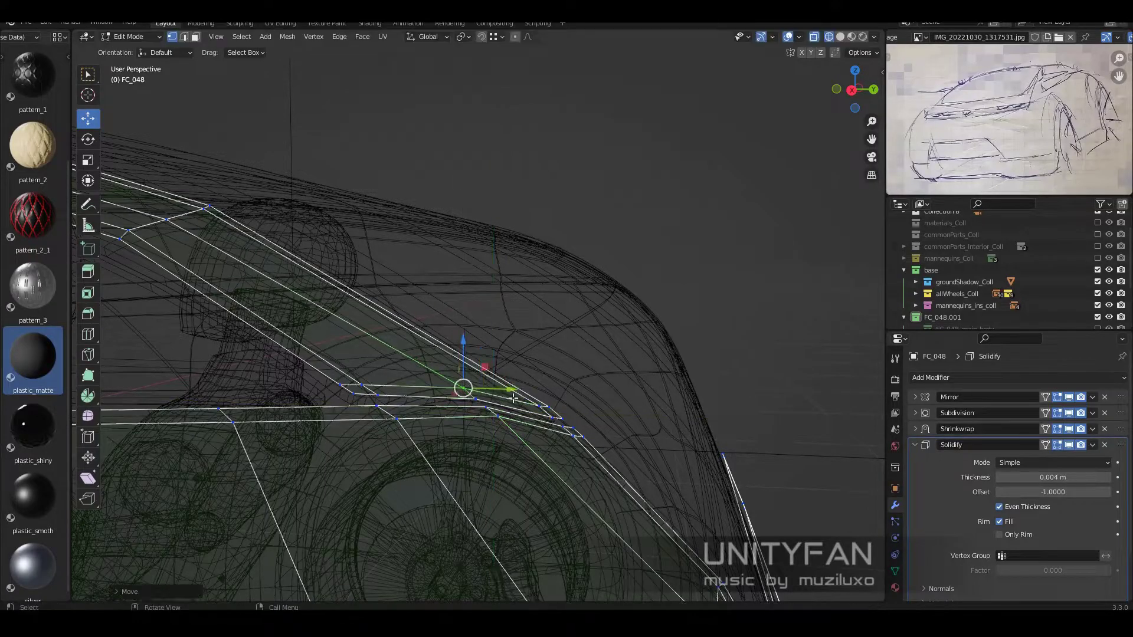
click(574, 392)
key(shift+z)
- Leave Edit Mode to review the window edge, then re-enter it on FC_048
key(Tab)
scroll(556, 399, down, 4)
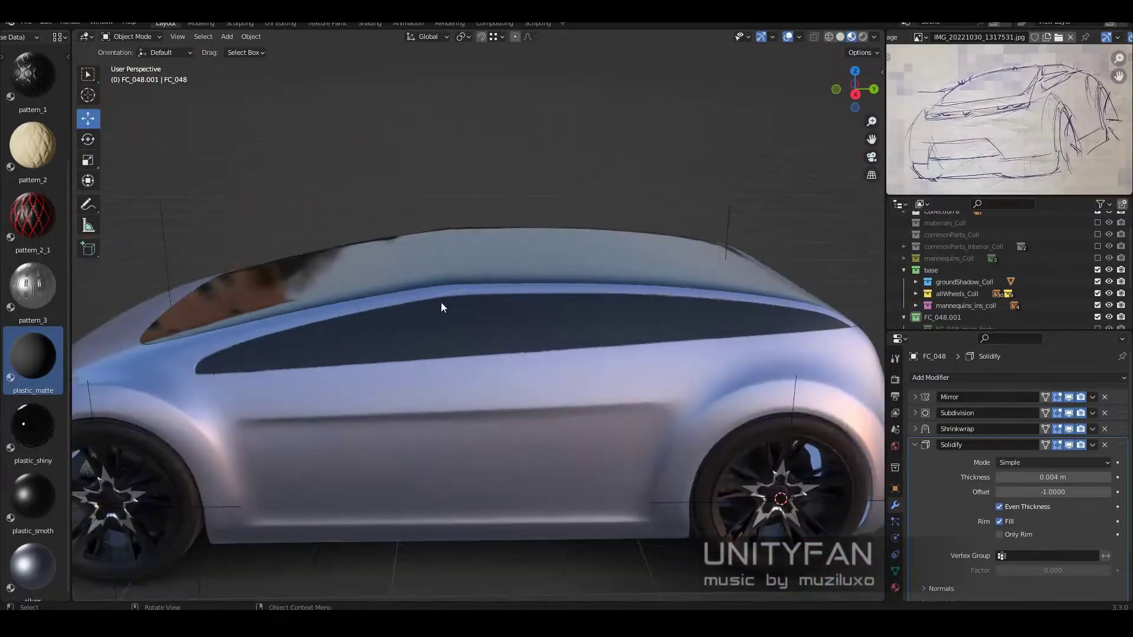
scroll(441, 302, up, 5)
middle_drag(441, 302, 551, 348)
key(Tab)
scroll(552, 353, down, 5)
scroll(611, 344, down, 2)
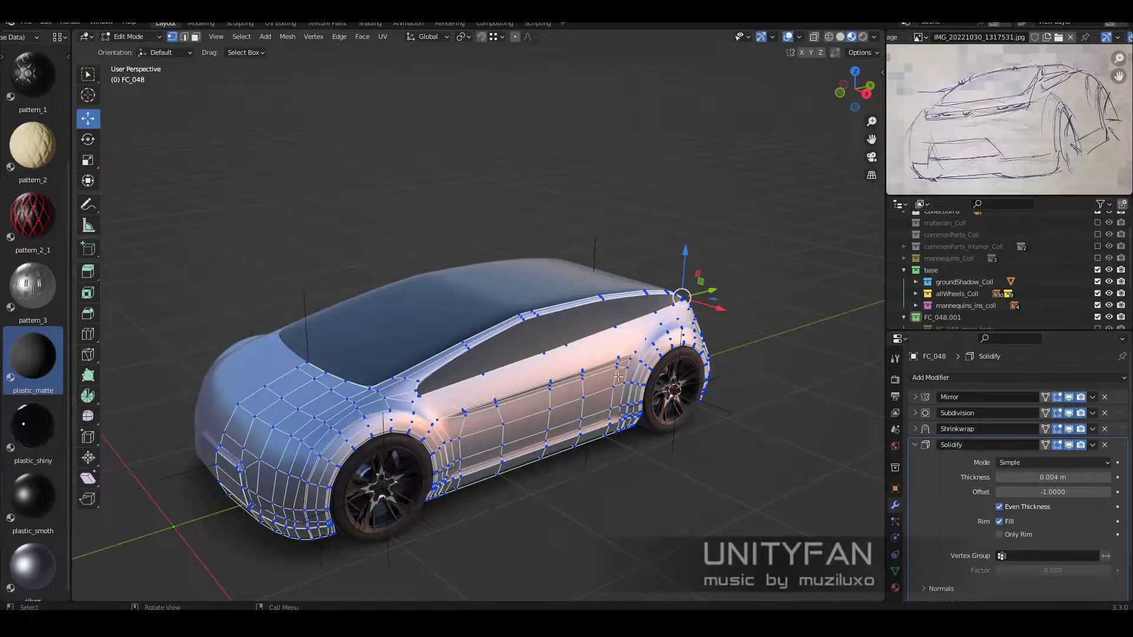
- Zoom in on the roof rail and move a rail vertex in X-ray view
mouse_move(617, 376)
middle_down()
mouse_move(596, 357)
mouse_move(614, 361)
middle_up()
scroll(613, 361, up, 3)
scroll(617, 364, up, 2)
scroll(520, 372, up, 5)
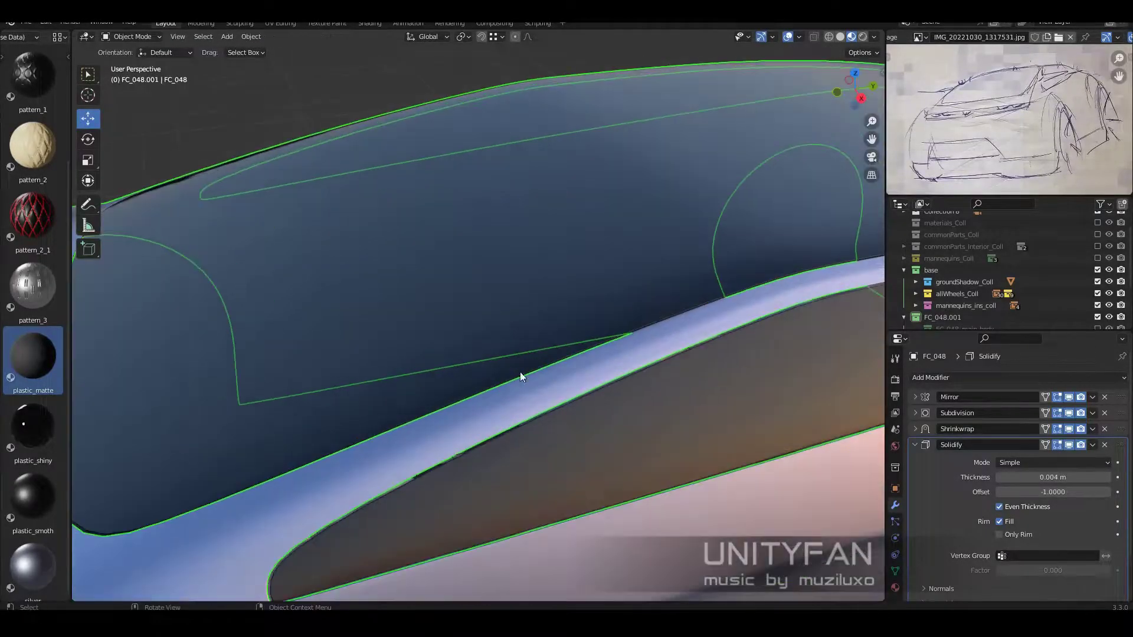
scroll(520, 372, down, 4)
middle_drag(520, 372, 566, 374)
scroll(564, 369, up, 2)
scroll(565, 369, up, 2)
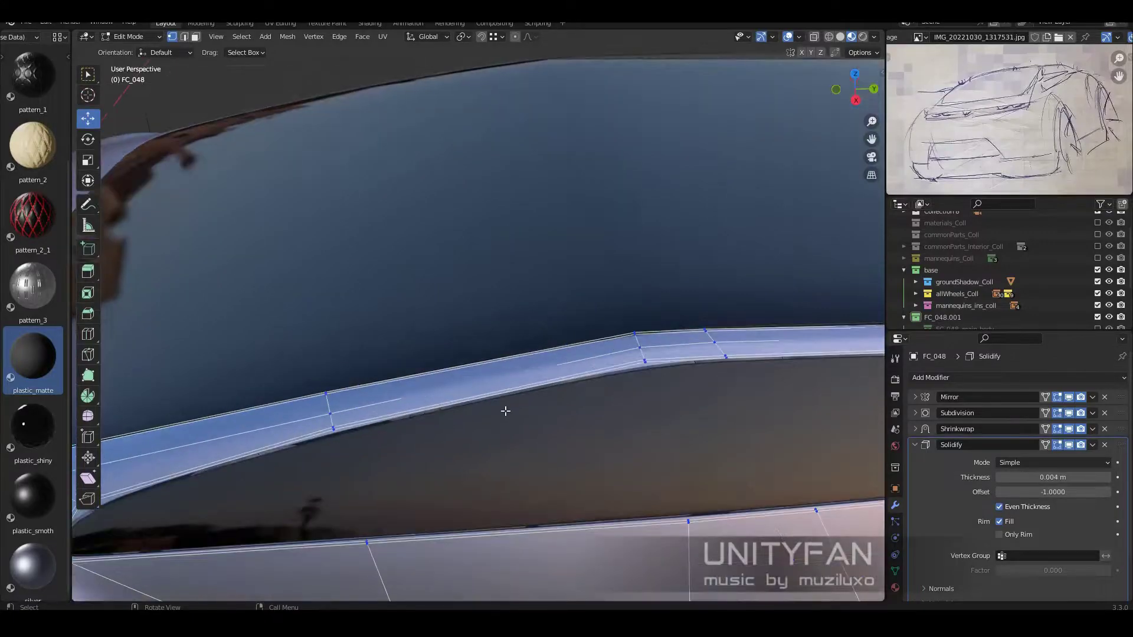
middle_drag(496, 400, 541, 433)
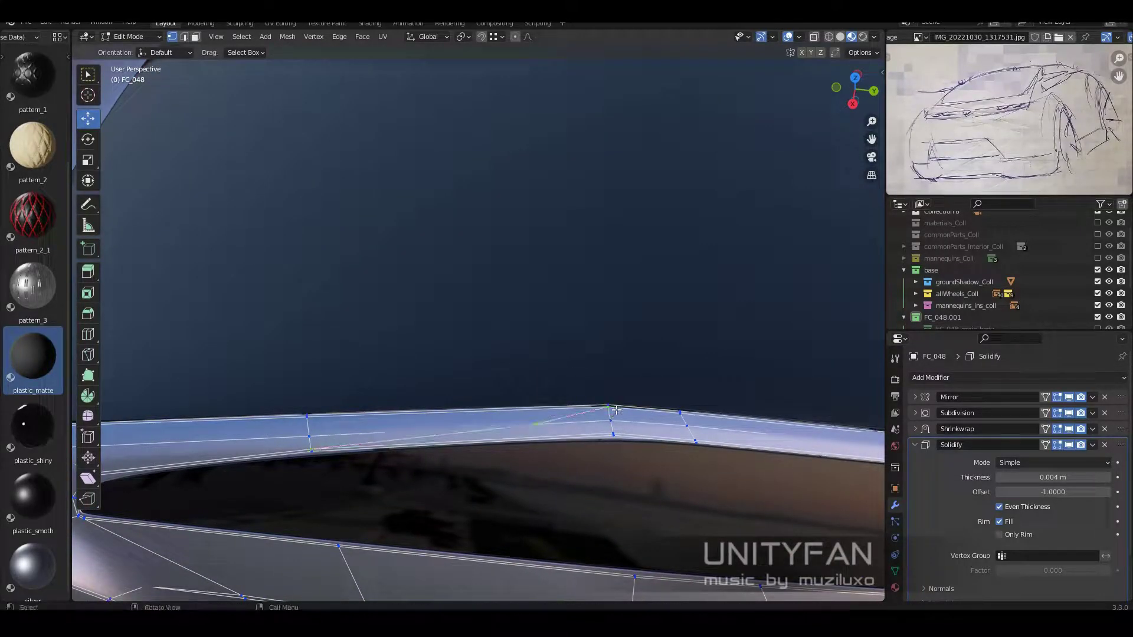
scroll(432, 428, up, 2)
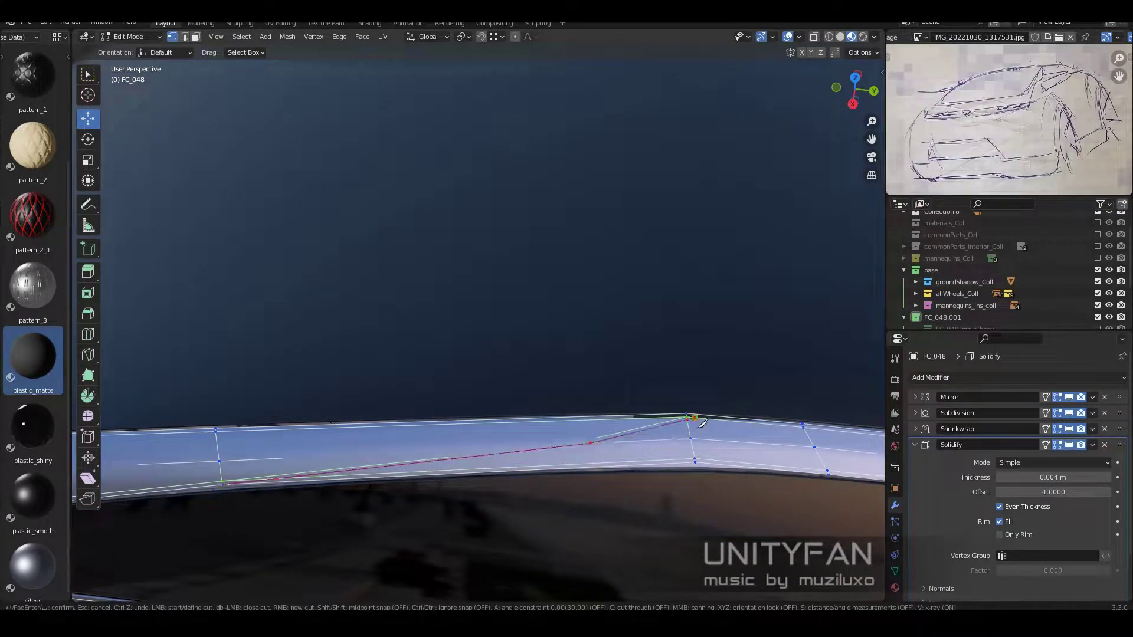
key(alt+z)
key(alt+z)
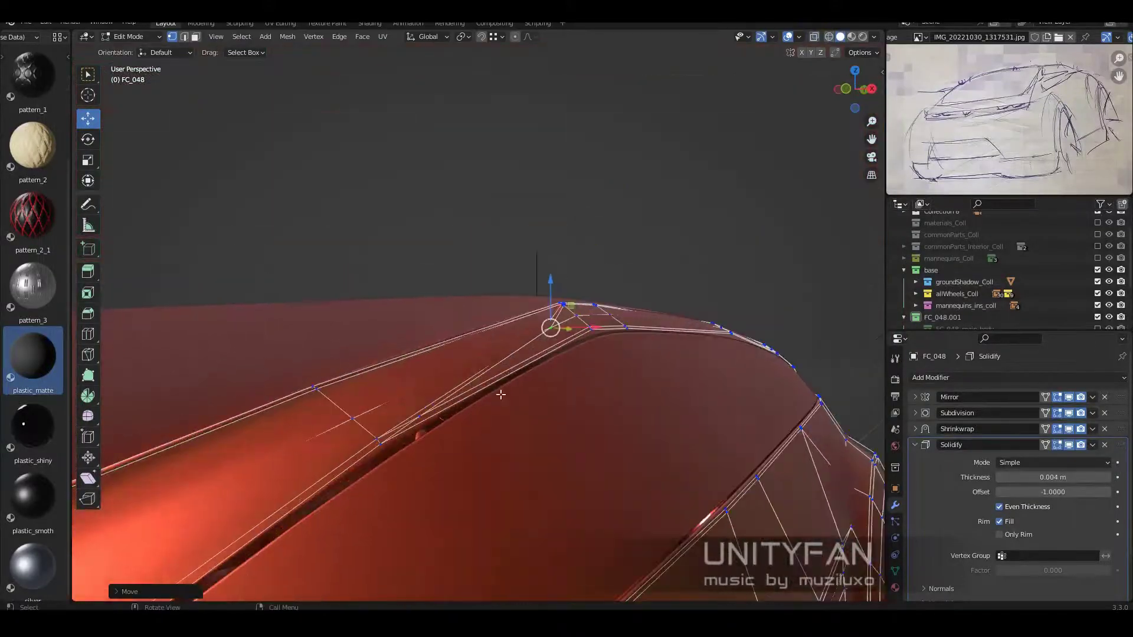
click(490, 379)
mouse_move(489, 379)
middle_down()
mouse_move(354, 395)
mouse_move(504, 381)
middle_up()
- Knife a line along the roof rail and delete the thin strip face
key(k)
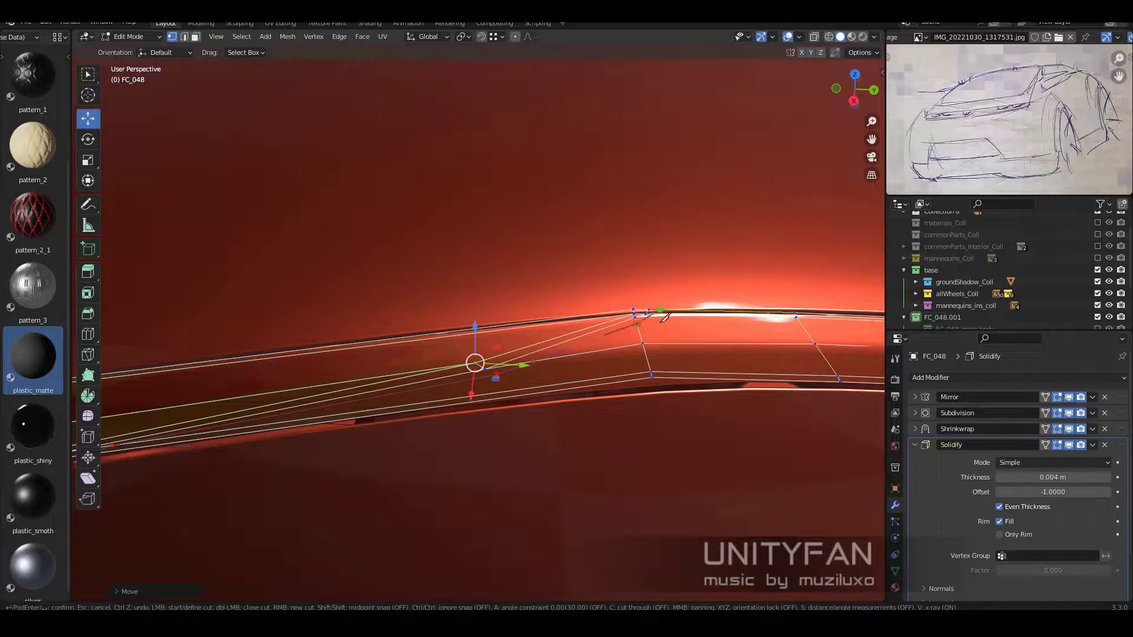
key(Return)
key(3)
mouse_move(664, 314)
middle_down()
mouse_move(560, 382)
mouse_move(620, 284)
mouse_move(533, 328)
middle_up()
click(560, 382)
key(x)
click(619, 283)
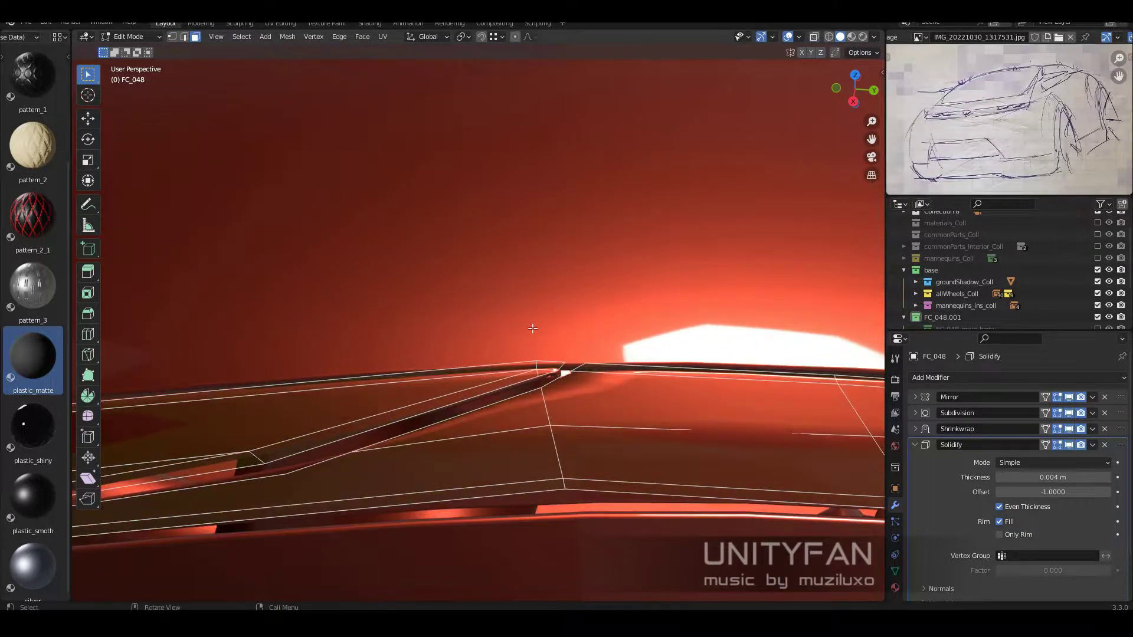
- Merge the groove vertices at last and confirm another cut on the rail
click(564, 382)
middle_drag(568, 391, 488, 393)
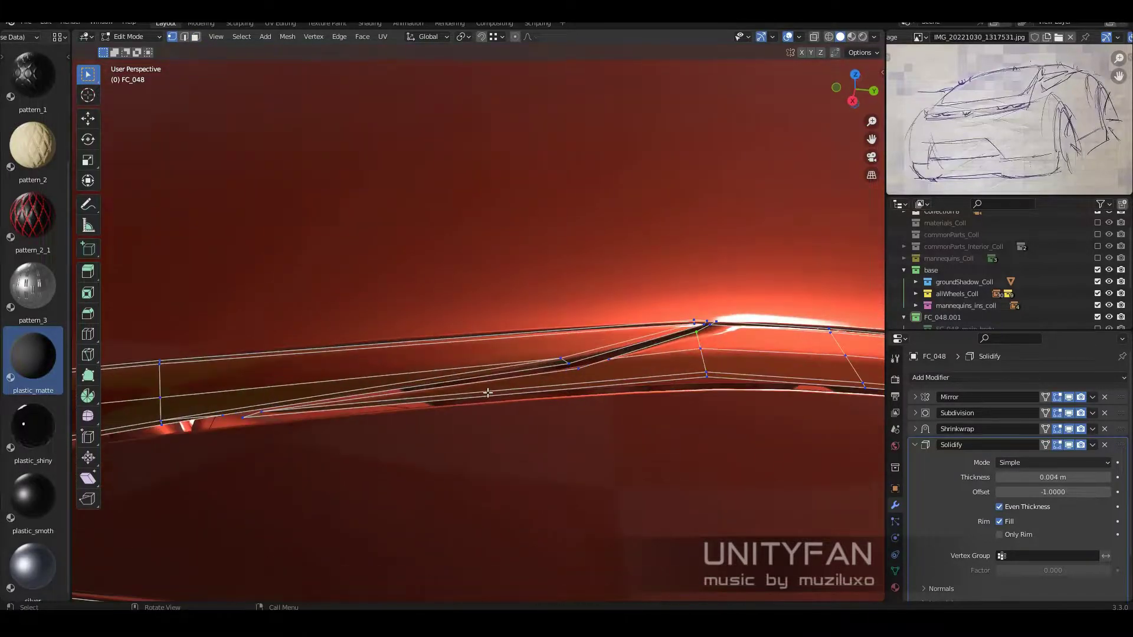
key(Return)
middle_drag(599, 392, 348, 423)
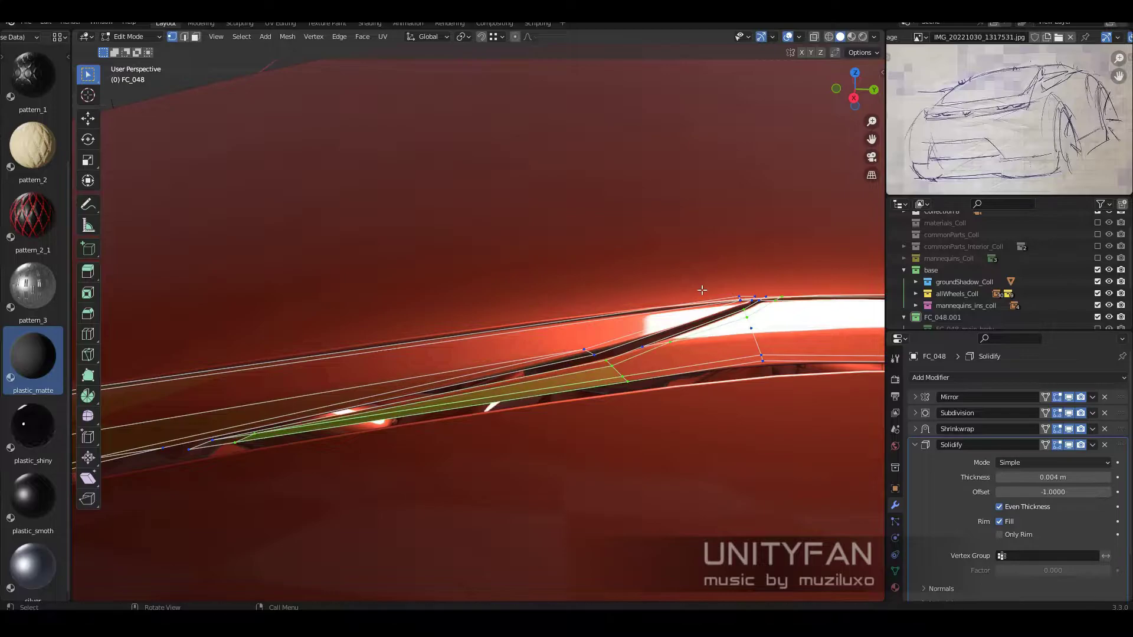
- Reposition the selected roof-rail vertices and add a knife cut on the rail
mouse_move(701, 290)
middle_down()
mouse_move(719, 363)
mouse_move(594, 246)
middle_up()
key(shift+space)
key(g)
drag(588, 240, 593, 247)
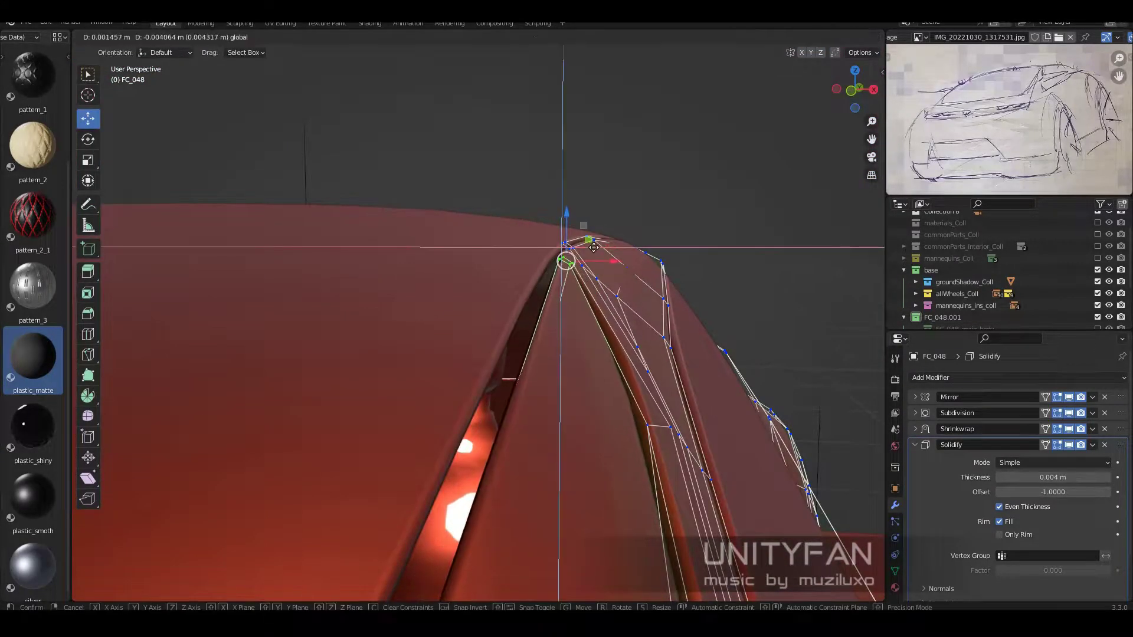
click(594, 247)
key(k)
mouse_move(594, 247)
middle_down()
mouse_move(573, 376)
mouse_move(652, 362)
mouse_move(492, 409)
mouse_move(644, 373)
mouse_move(568, 395)
middle_up()
click(492, 390)
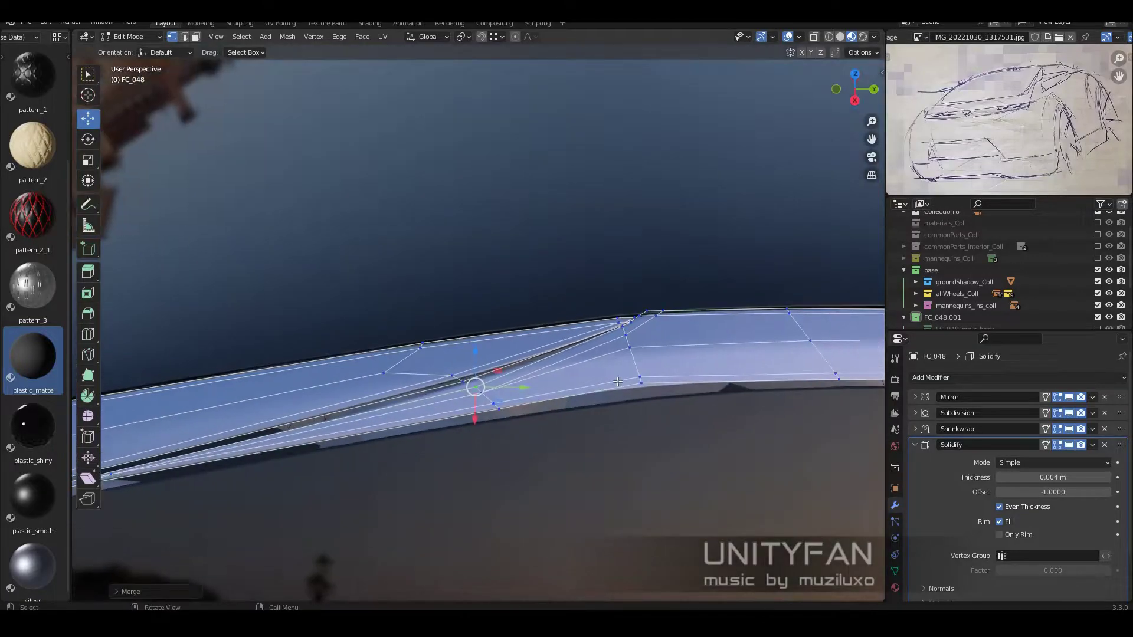
- Move another rail vertex and make a second knife cut along the rail
mouse_move(542, 405)
middle_down()
mouse_move(611, 360)
mouse_move(563, 387)
mouse_move(602, 304)
mouse_move(467, 392)
middle_up()
key(g)
click(601, 303)
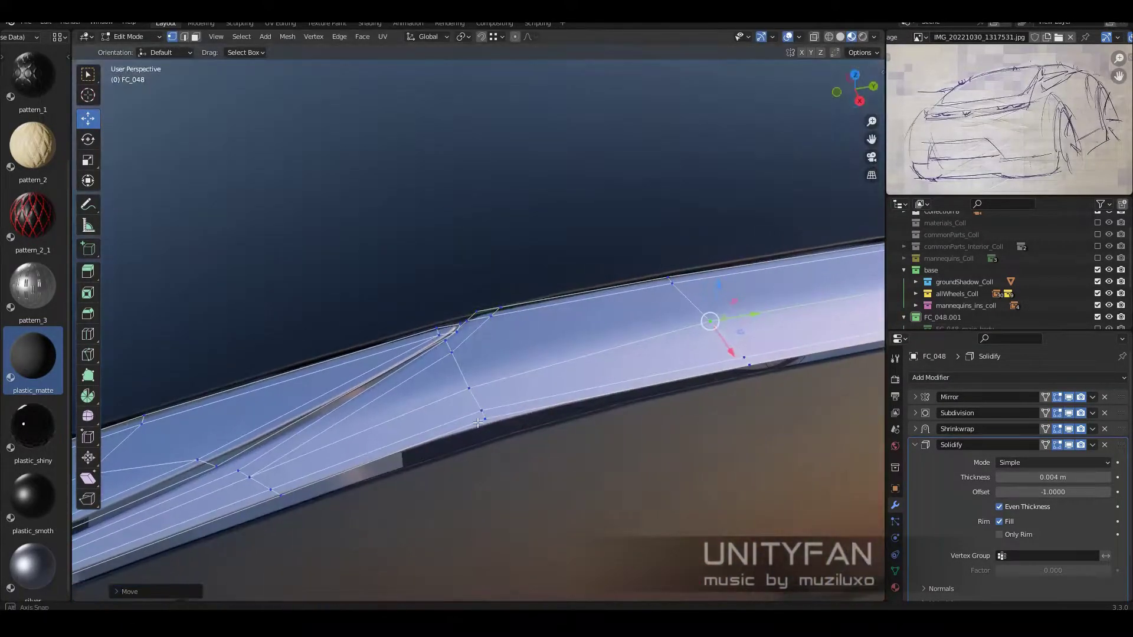
key(k)
mouse_move(588, 305)
middle_down()
mouse_move(490, 330)
mouse_move(488, 321)
middle_up()
key(Return)
drag(488, 321, 489, 319)
mouse_move(490, 319)
middle_down()
mouse_move(468, 322)
mouse_move(499, 314)
mouse_move(475, 314)
mouse_move(471, 362)
mouse_move(499, 342)
mouse_move(505, 319)
mouse_move(515, 349)
middle_up()
click(515, 309)
click(525, 323)
- Separate the selected strip faces along the side window into their own object
scroll(550, 322, down, 2)
scroll(515, 349, down, 3)
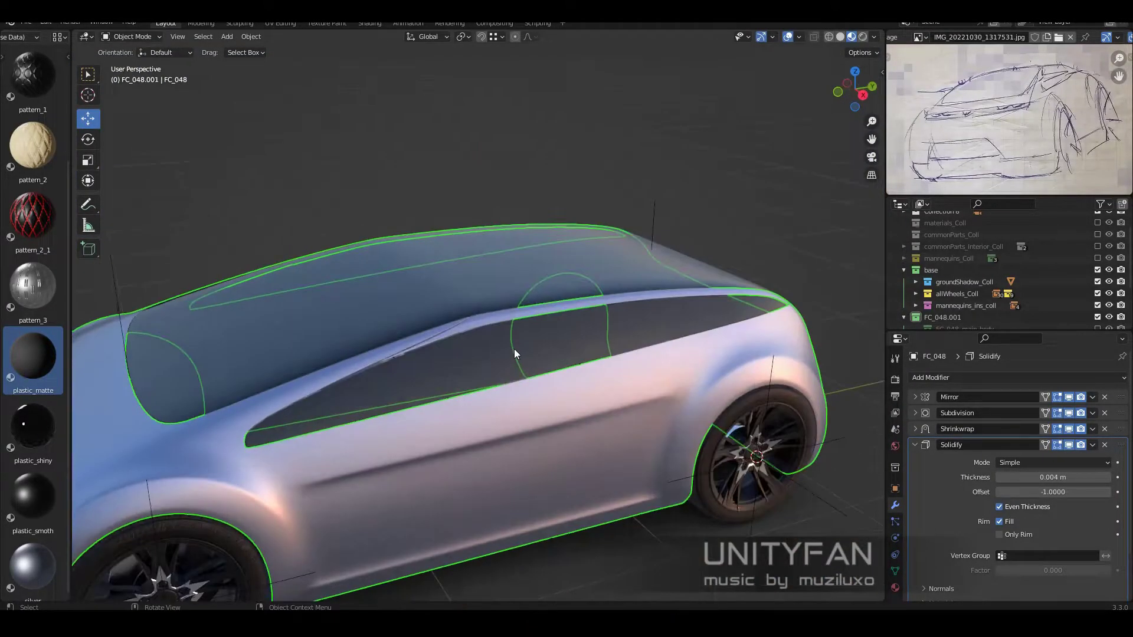
scroll(515, 349, up, 3)
key(p)
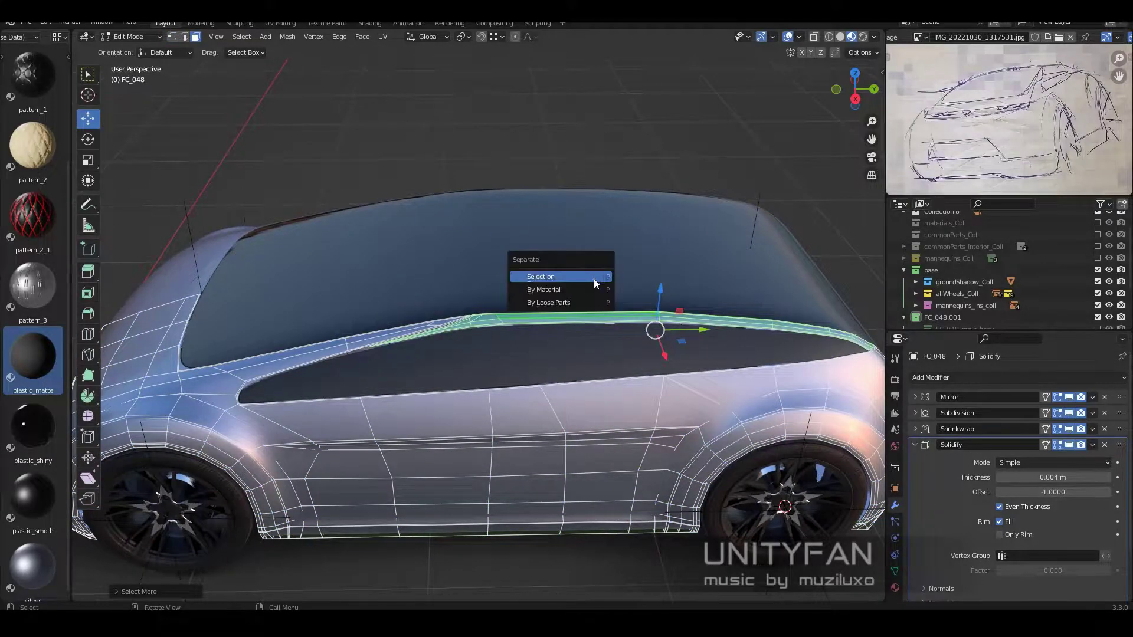
click(594, 275)
- Return to object mode, select the piece near the roof edge and edit its mesh
key(Tab)
ctrl+scroll(898, 470, down, 5)
mouse_move(678, 266)
middle_down()
mouse_move(704, 242)
mouse_move(639, 321)
mouse_move(591, 347)
mouse_move(576, 324)
middle_up()
scroll(639, 321, up, 3)
click(635, 266)
key(Tab)
scroll(609, 303, up, 2)
- Make FC_048.002 active and add a new material slot to it
key(Tab)
scroll(609, 303, down, 3)
click(591, 347)
scroll(50, 406, up, 5)
scroll(50, 407, down, 5)
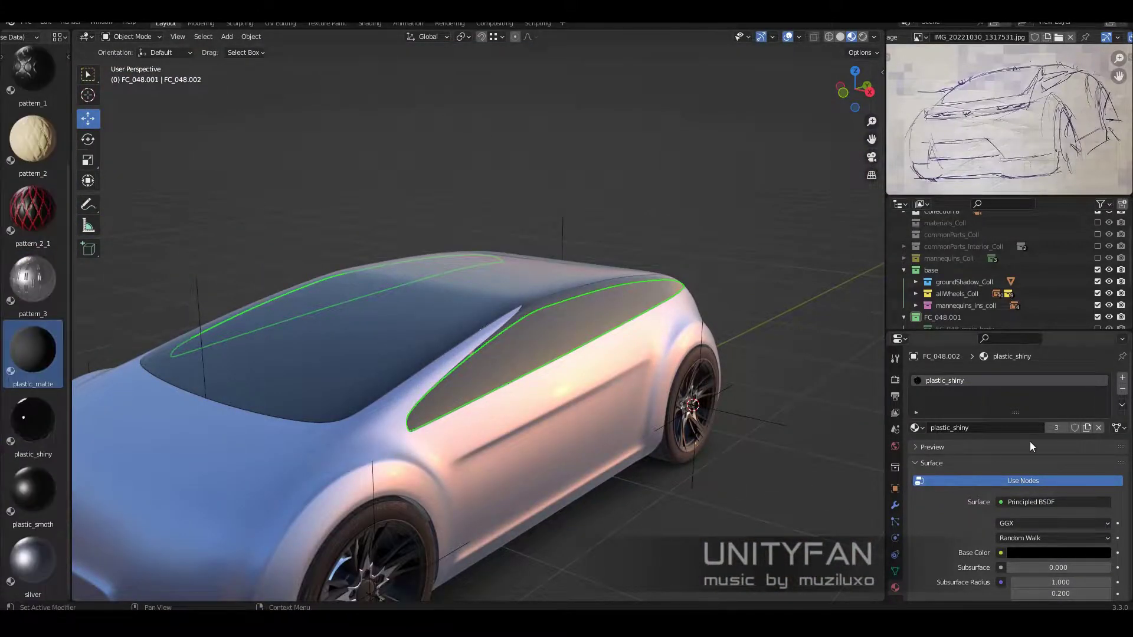
click(1099, 428)
click(990, 429)
double_click(980, 429)
text(glass)
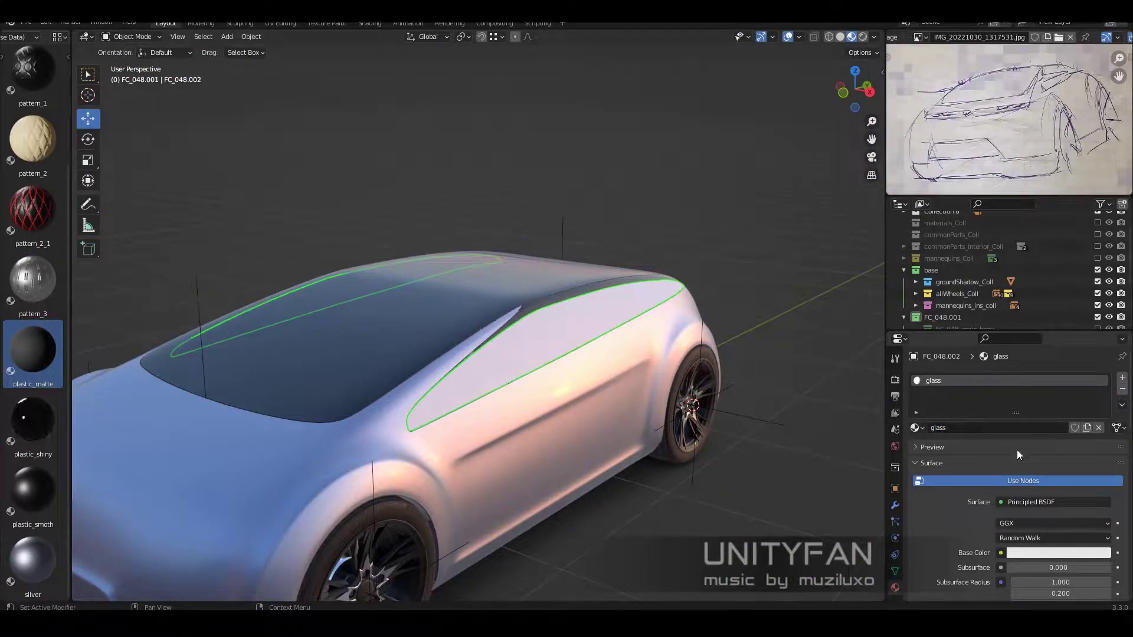
- Apply the glass material to the separated piece FC_048.002
scroll(1018, 455, down, 2)
scroll(1038, 526, down, 3)
scroll(1057, 538, down, 4)
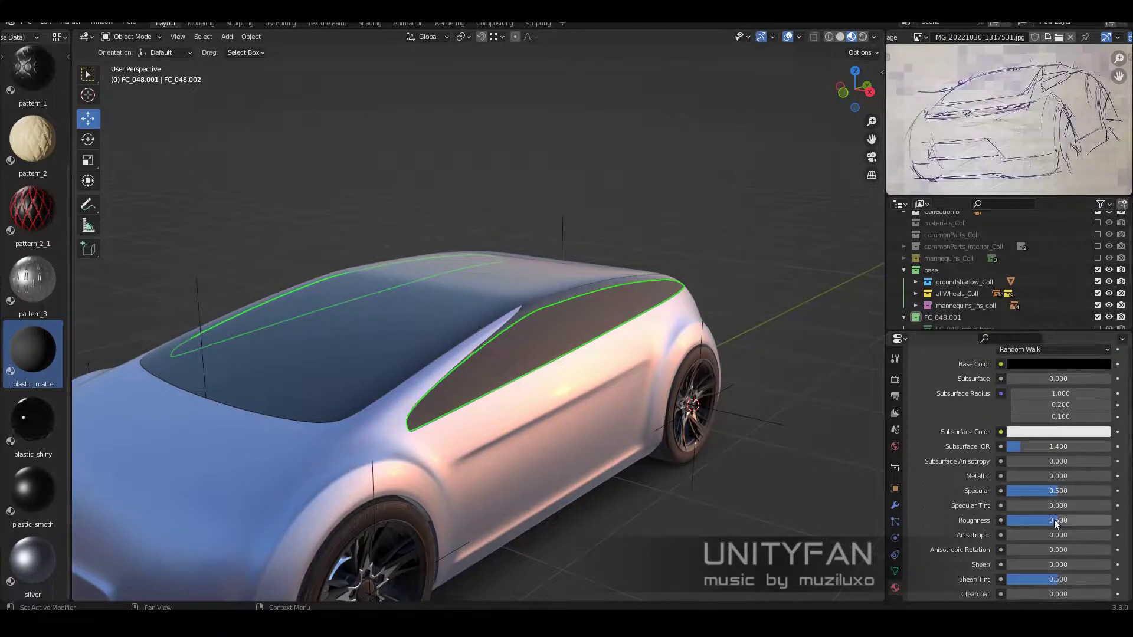
scroll(1054, 519, down, 3)
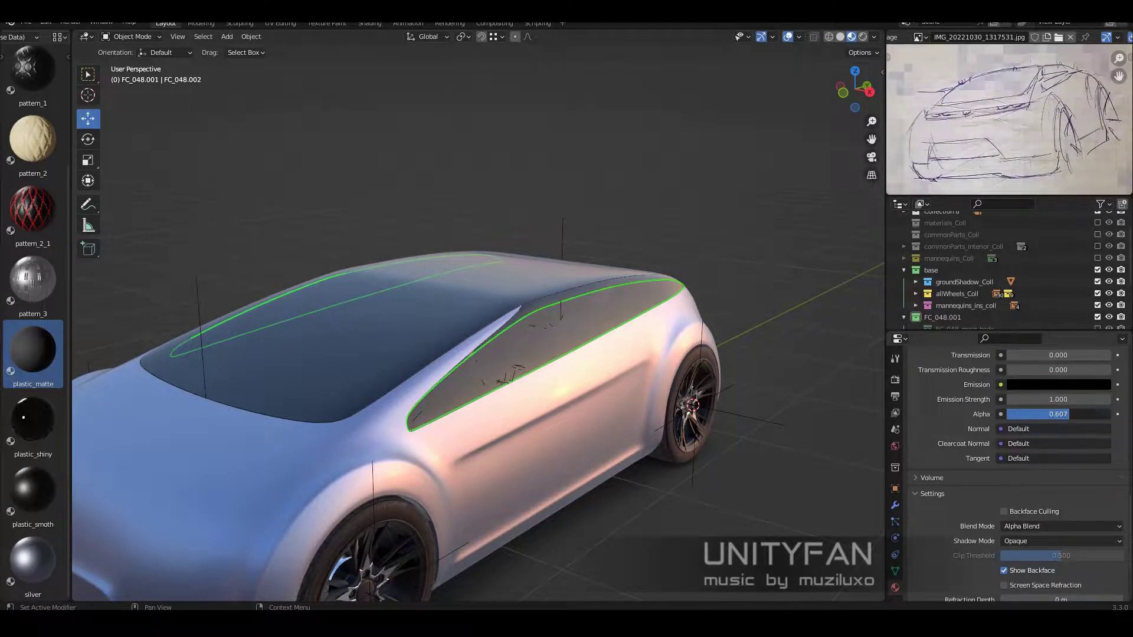
scroll(1060, 420, up, 6)
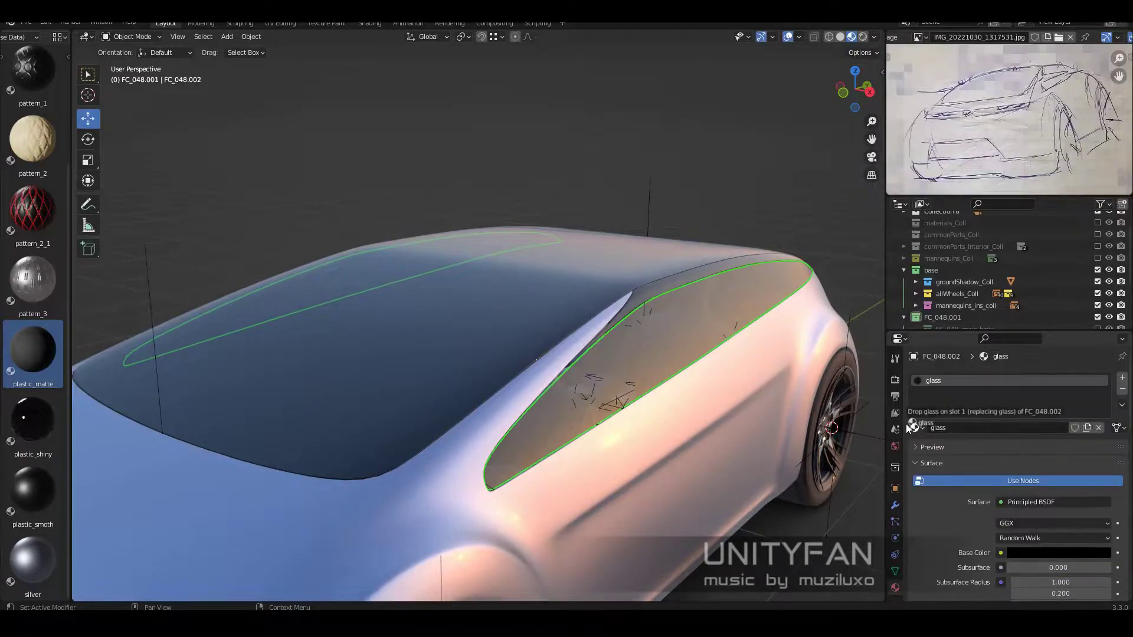
drag(907, 423, 906, 423)
scroll(683, 356, down, 5)
- Drag plastic_shiny and plastic_smoth from the asset library onto car parts
middle_drag(684, 356, 413, 378)
scroll(618, 353, up, 5)
click(25, 421)
drag(54, 450, 449, 331)
scroll(528, 336, up, 5)
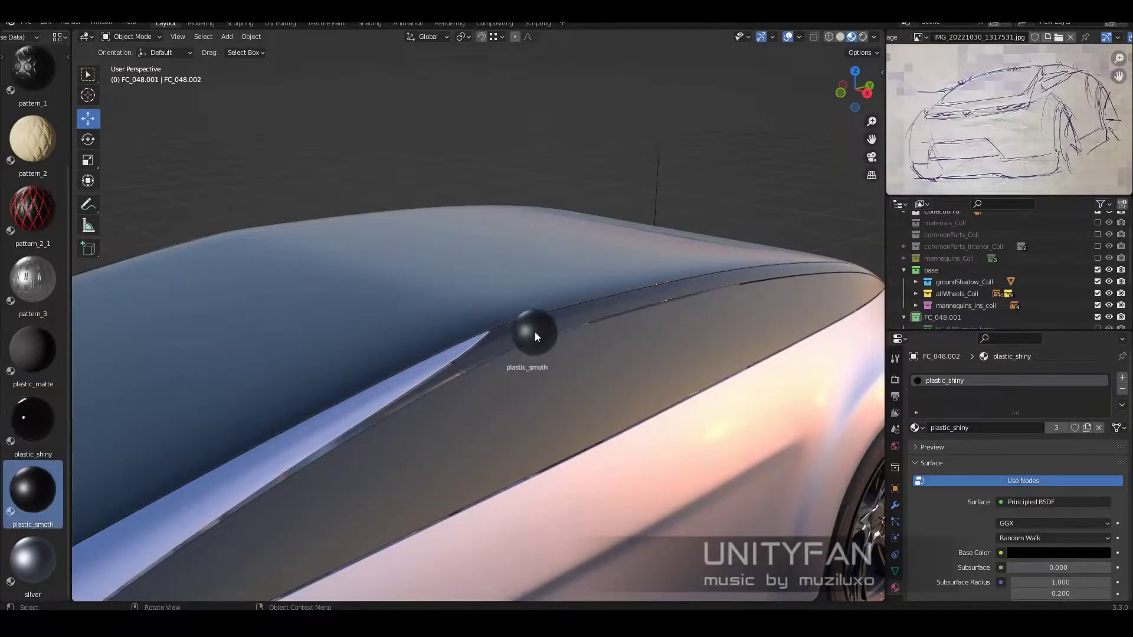
drag(534, 331, 535, 332)
- Select the main car body FC_048 and enter its edit mode
scroll(702, 317, down, 5)
mouse_move(703, 316)
middle_down()
mouse_move(646, 345)
mouse_move(551, 359)
mouse_move(335, 348)
mouse_move(413, 330)
middle_up()
scroll(646, 345, up, 3)
scroll(646, 345, down, 3)
click(550, 360)
key(Tab)
- Knife-cut a new edge starting at the window edge
scroll(558, 311, up, 3)
key(w)
scroll(707, 247, up, 3)
scroll(707, 246, up, 3)
scroll(707, 246, up, 3)
key(k)
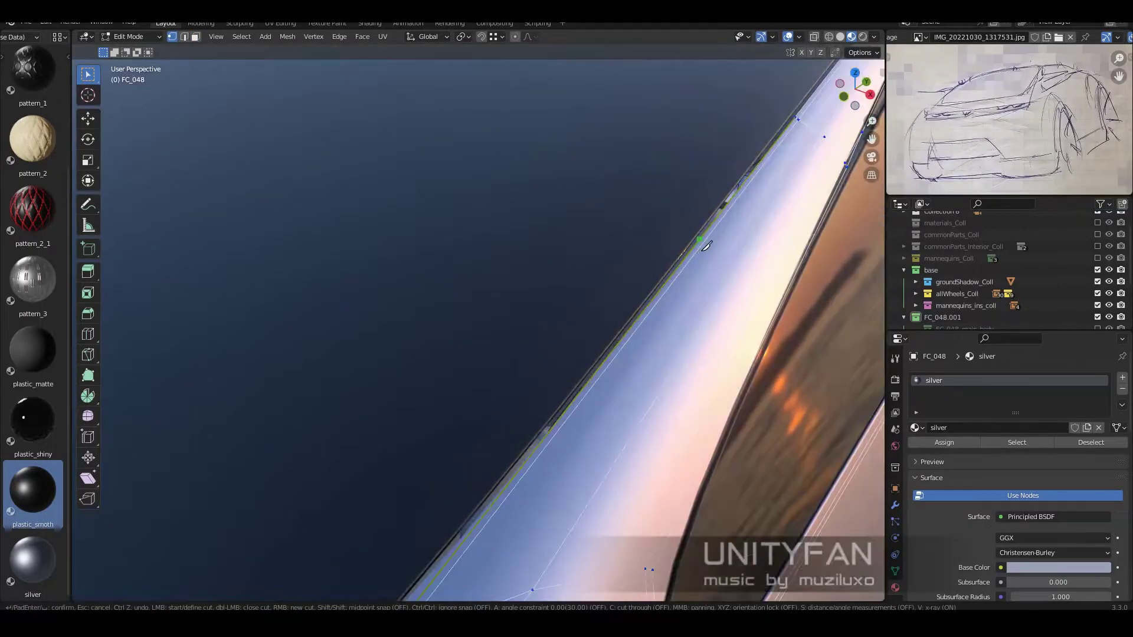
click(700, 239)
scroll(702, 245, down, 4)
key(Return)
- Move and fine-tune the vertex near the window corner
middle_drag(628, 337, 549, 331)
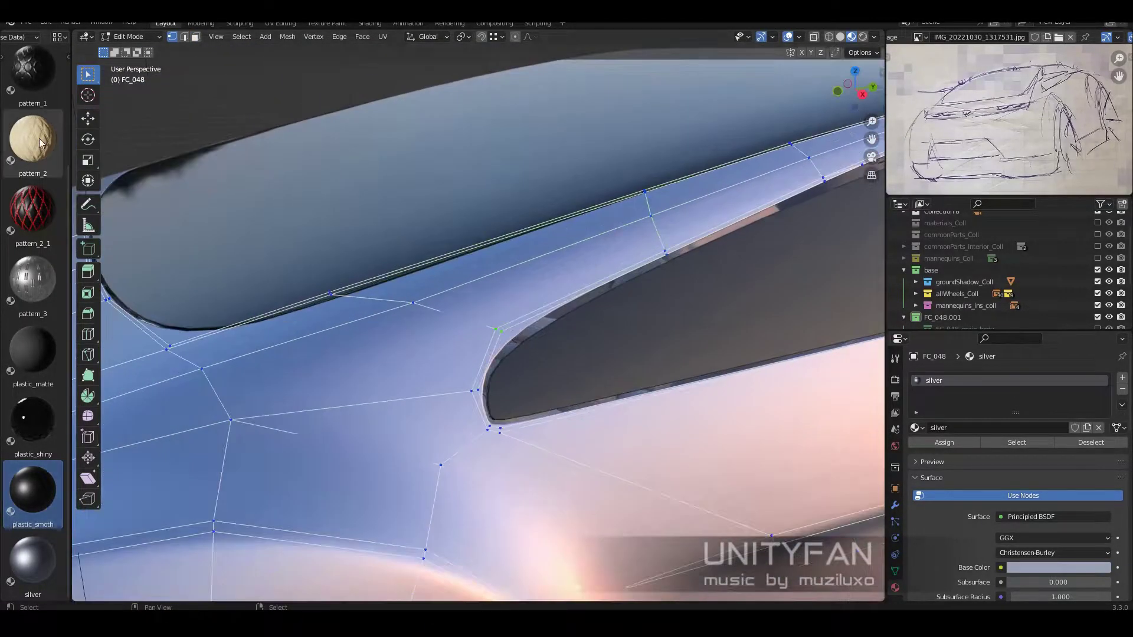
drag(506, 343, 533, 325)
scroll(526, 330, up, 3)
mouse_move(525, 331)
middle_down()
mouse_move(514, 334)
mouse_move(525, 339)
middle_up()
scroll(515, 335, down, 4)
scroll(514, 335, up, 2)
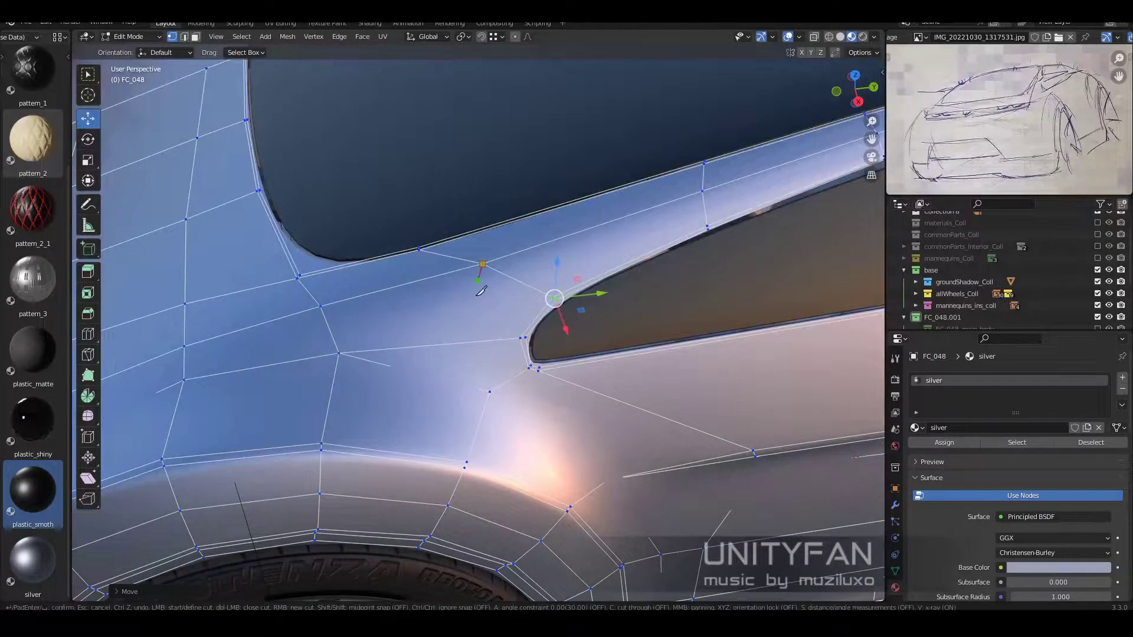
scroll(505, 357, down, 5)
scroll(496, 363, up, 5)
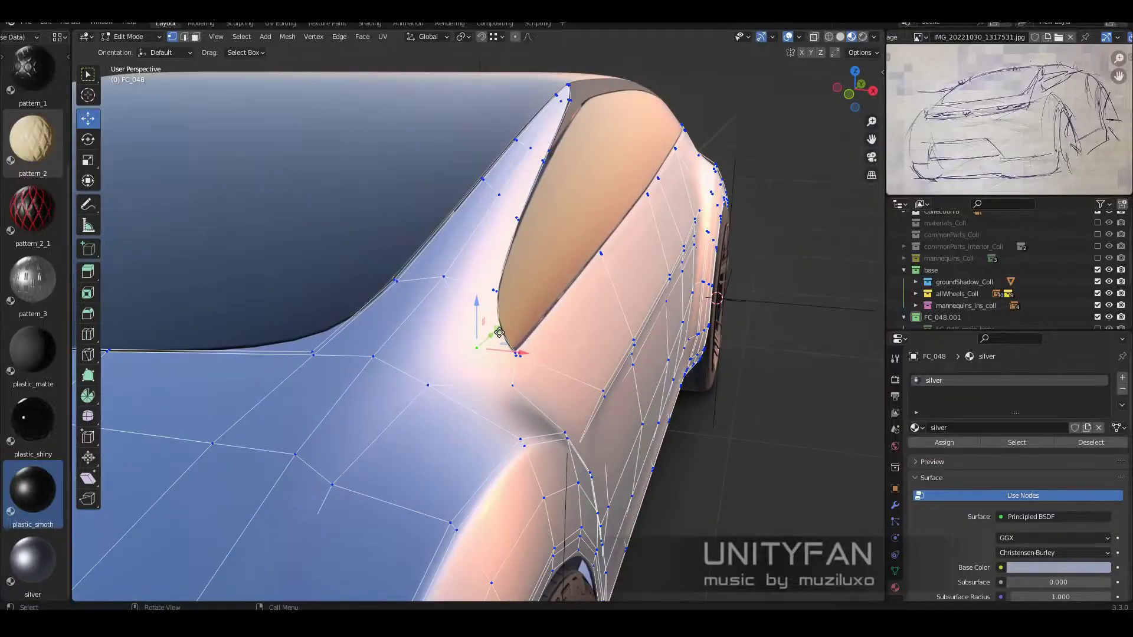
- Turn on see-through display and inspect the window corner from new angles
mouse_move(496, 363)
middle_down()
mouse_move(479, 373)
mouse_move(532, 354)
middle_up()
scroll(531, 354, down, 4)
scroll(561, 366, up, 1)
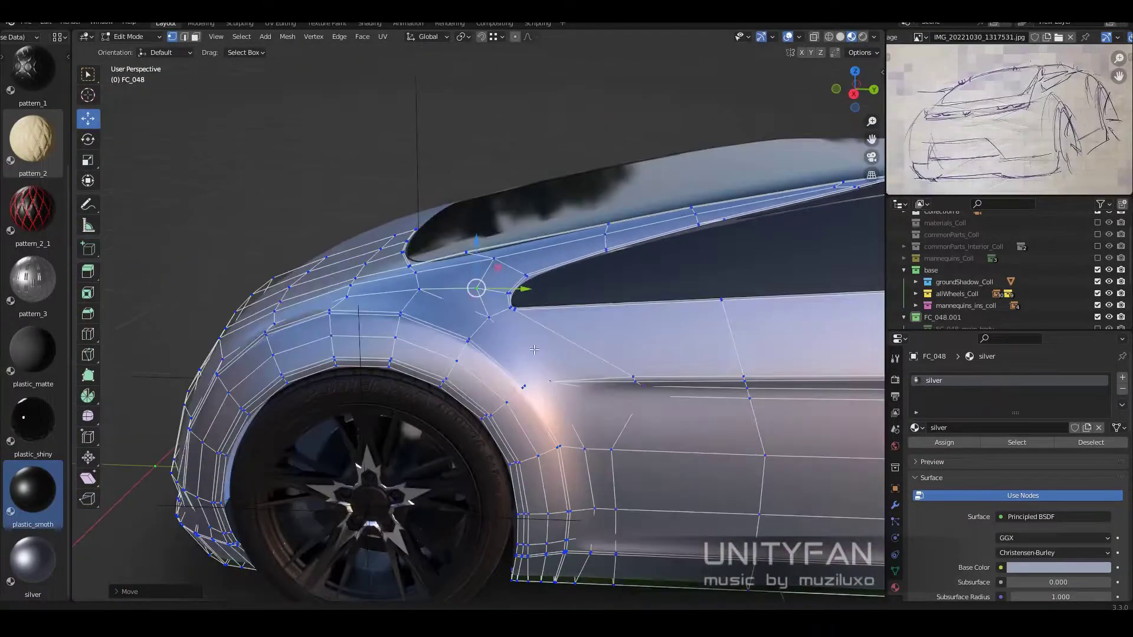
scroll(590, 383, up, 3)
scroll(609, 392, up, 1)
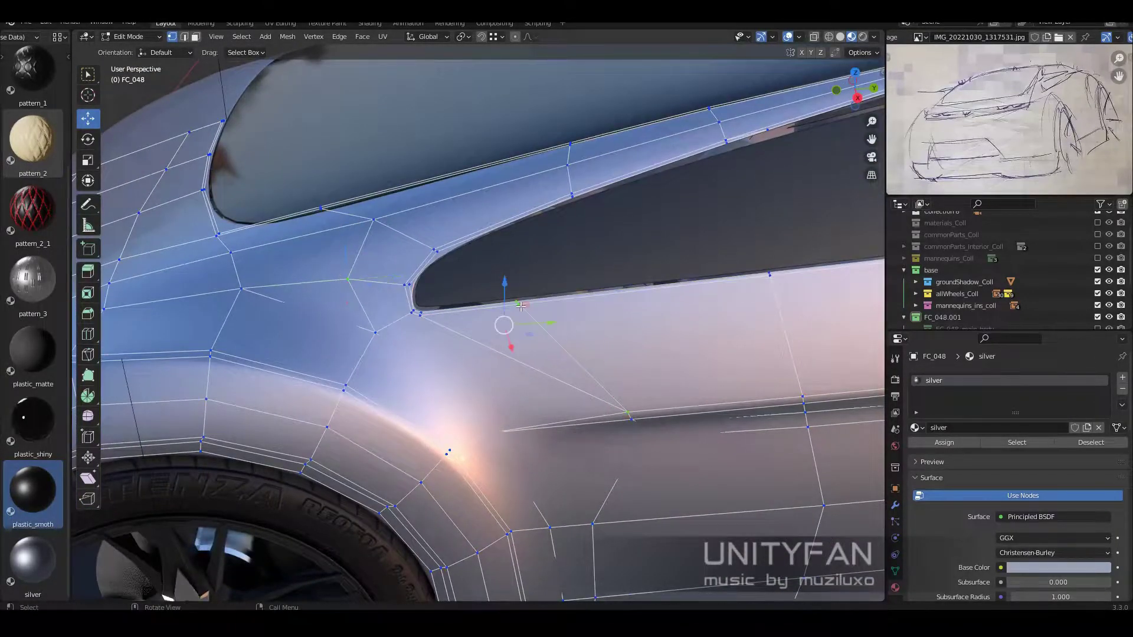
key(shift+z)
middle_drag(520, 306, 460, 365)
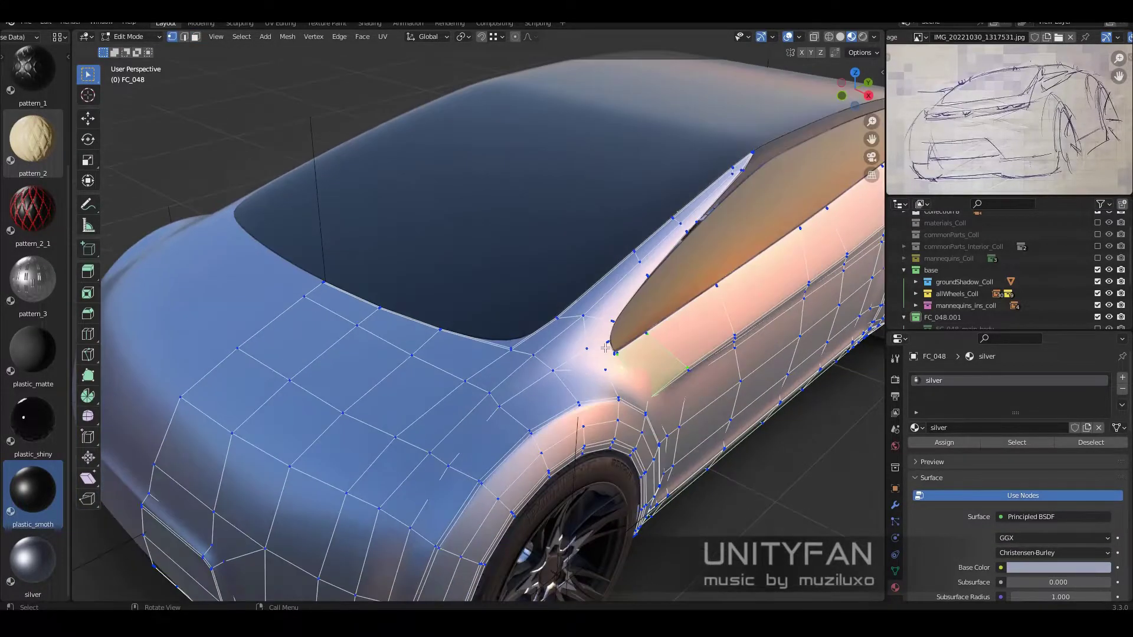
scroll(491, 237, up, 5)
- Knife-cut a line from the window corner across the hood toward the fender
key(k)
click(661, 266)
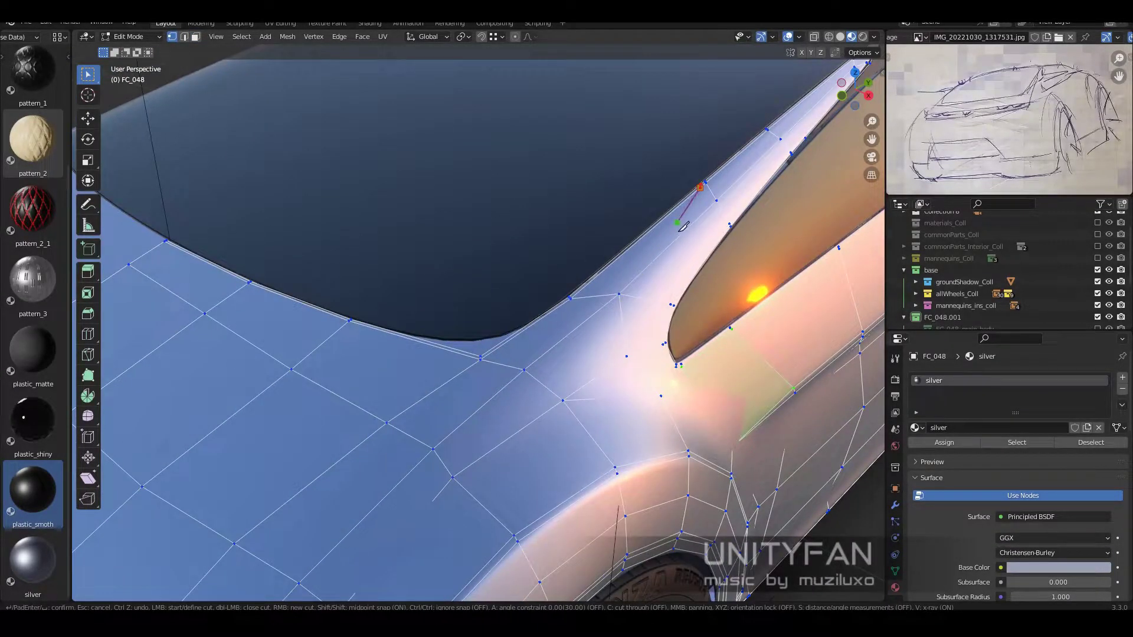
mouse_move(592, 317)
middle_down()
mouse_move(659, 275)
mouse_move(595, 318)
middle_up()
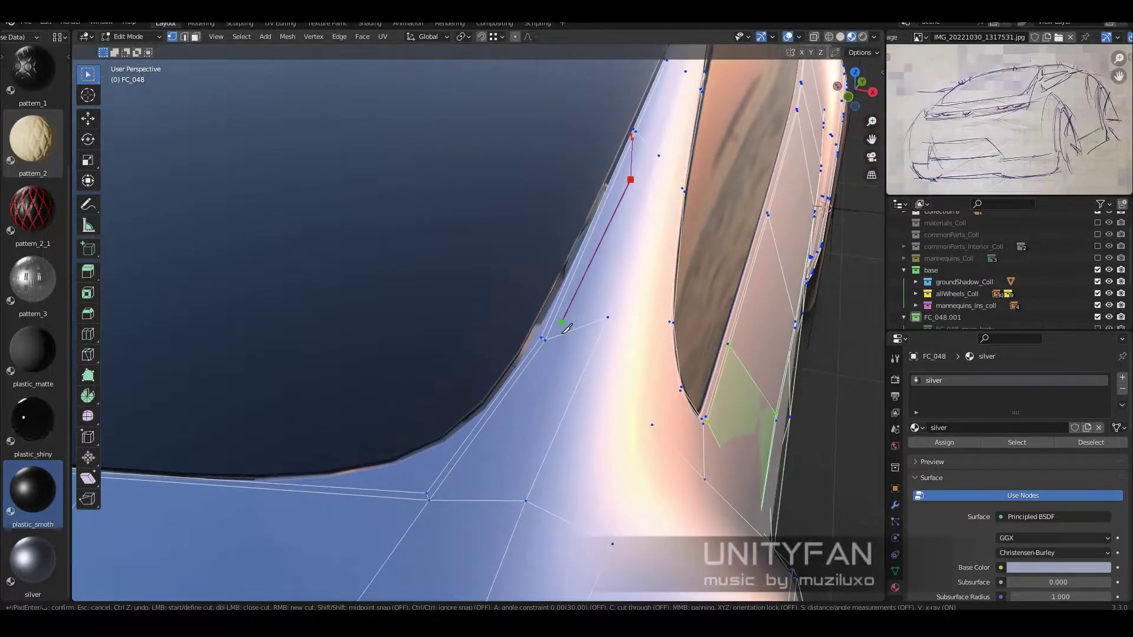
key(Return)
key(Return)
scroll(581, 361, down, 5)
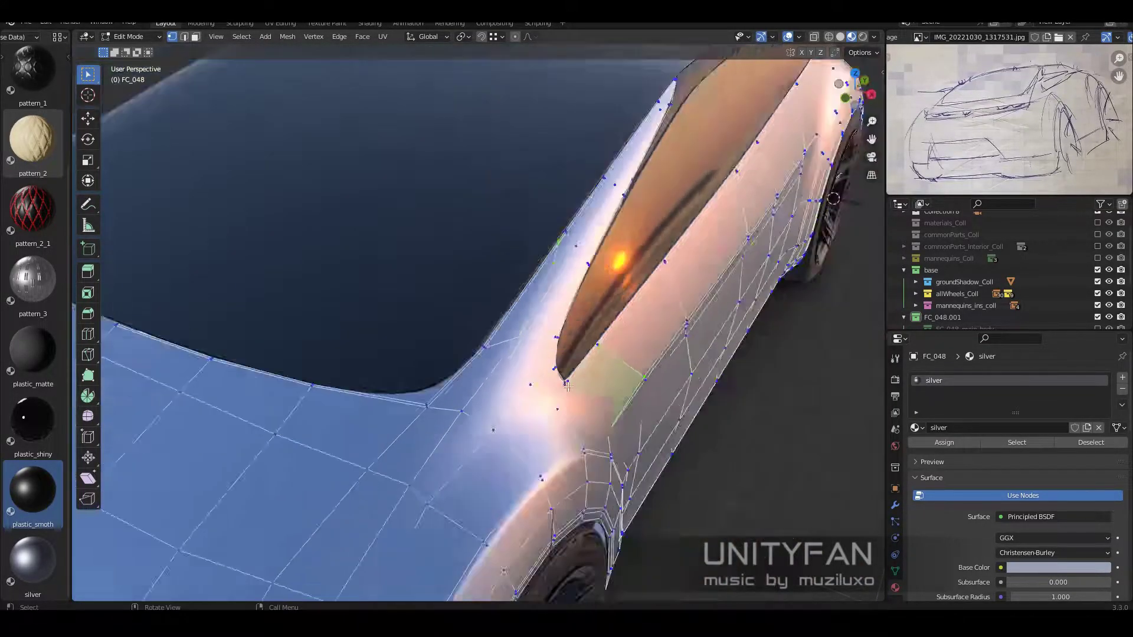
scroll(588, 337, down, 3)
scroll(594, 309, down, 2)
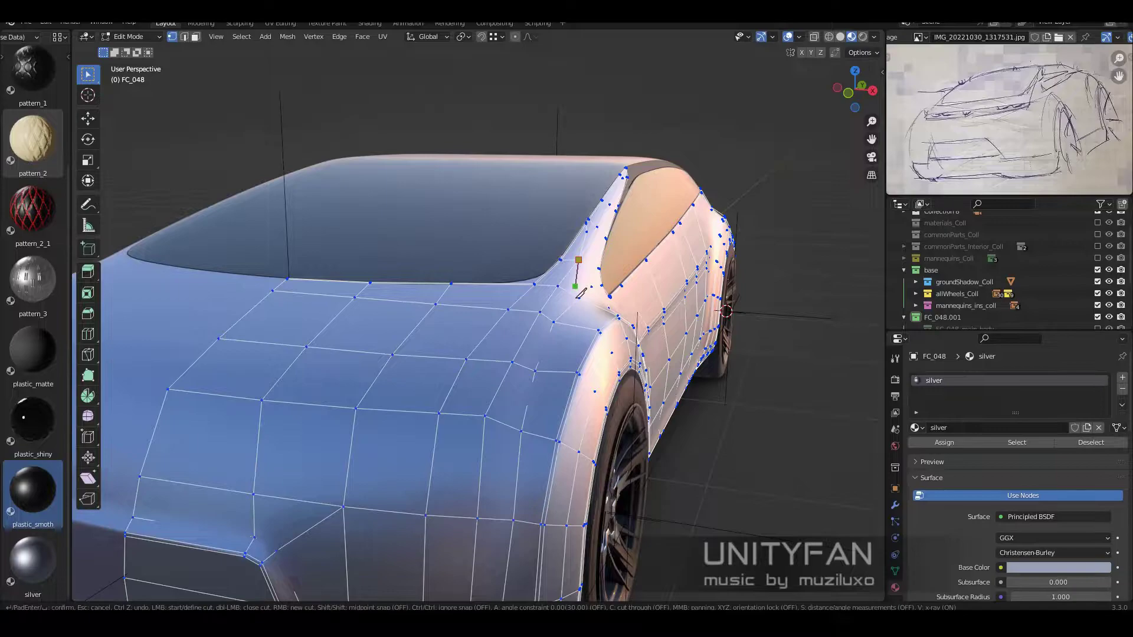
scroll(559, 328, down, 3)
scroll(527, 362, up, 3)
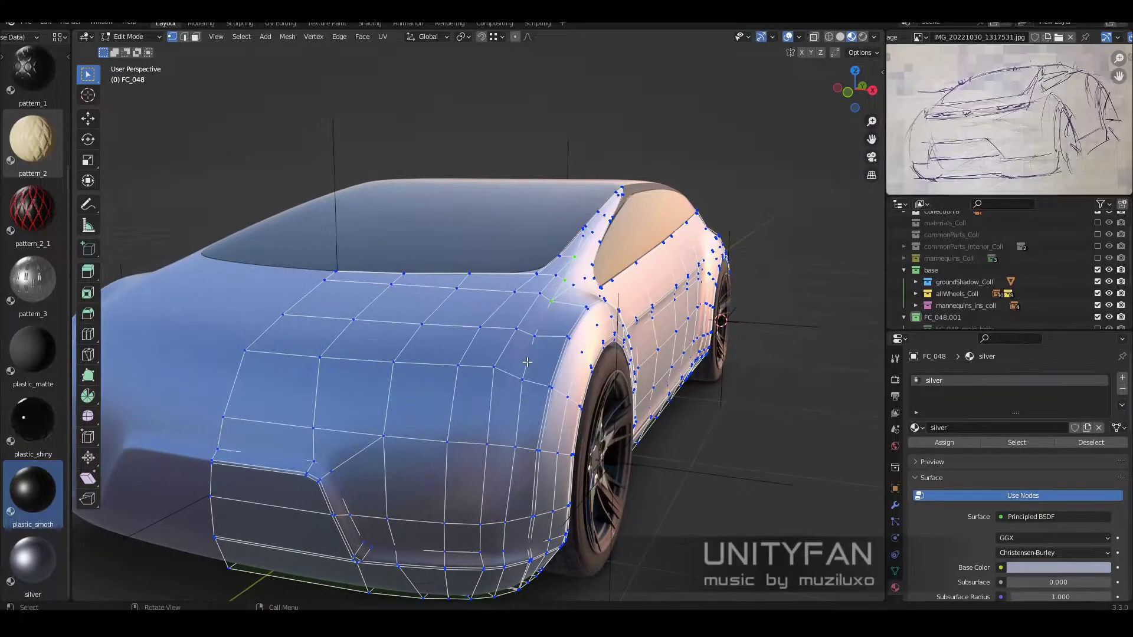
- Reposition a vertex on the A-pillar edge
middle_drag(494, 370, 467, 364)
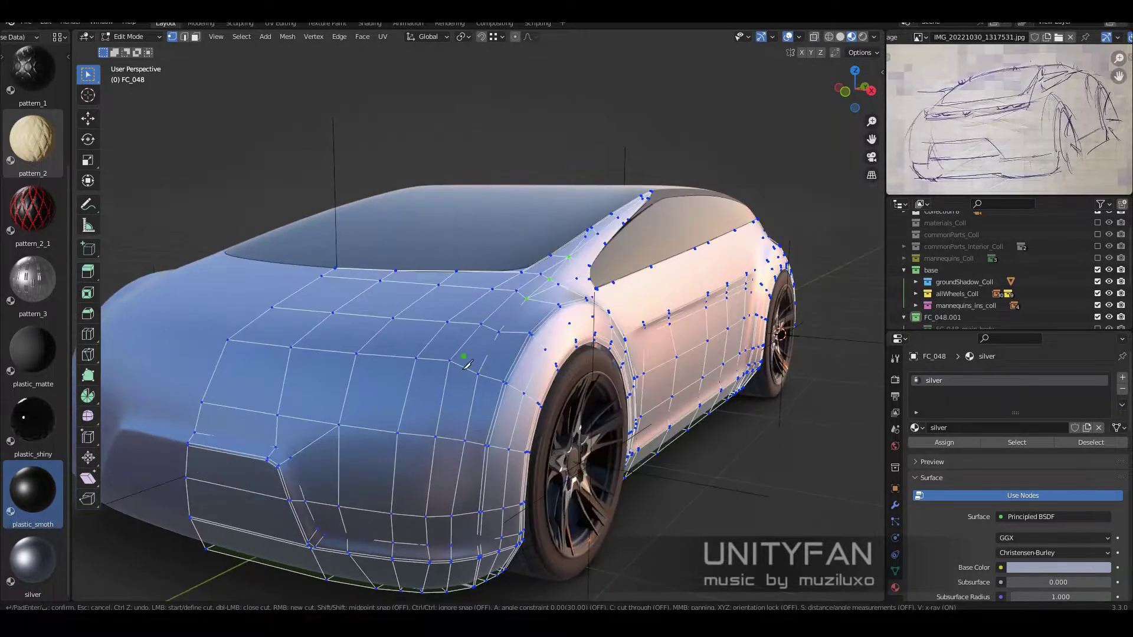
scroll(513, 329, up, 2)
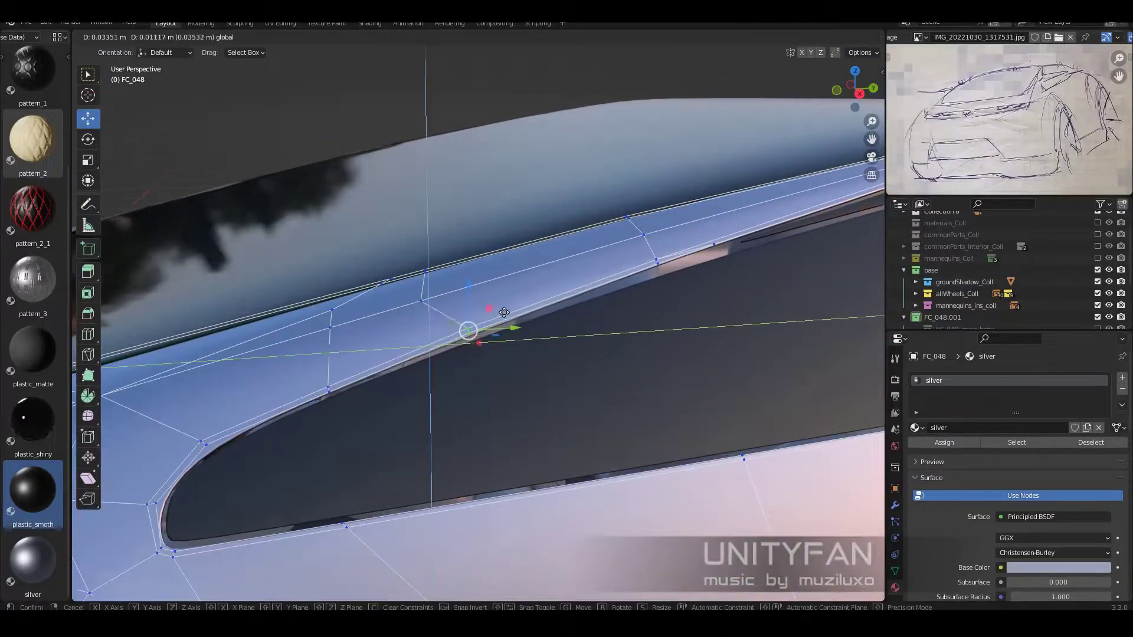
click(504, 312)
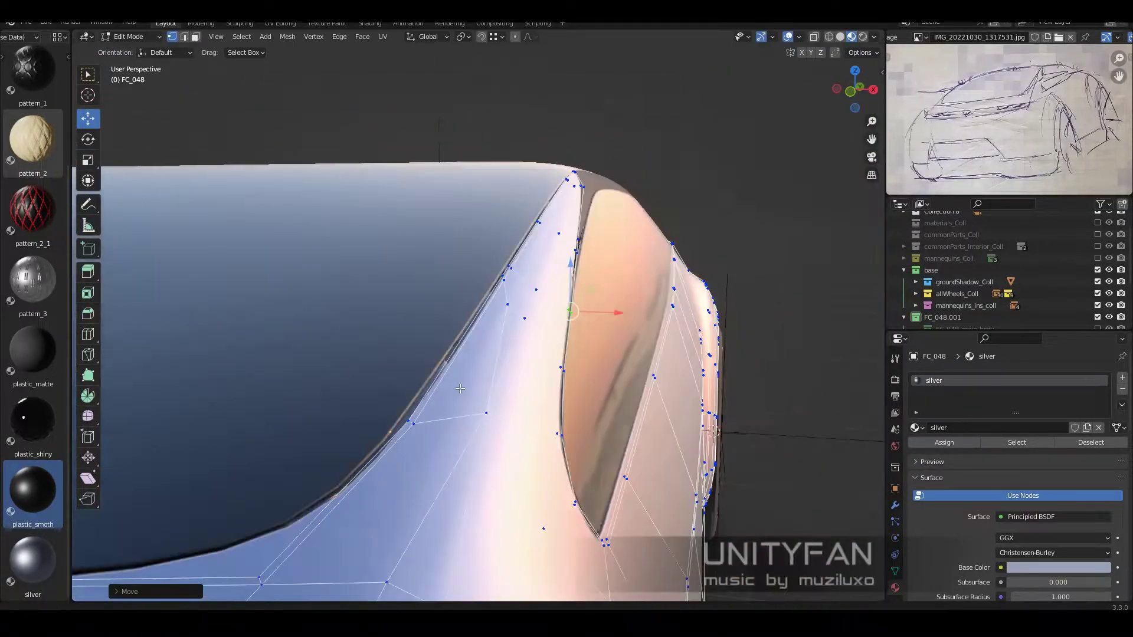
middle_drag(504, 312, 305, 394)
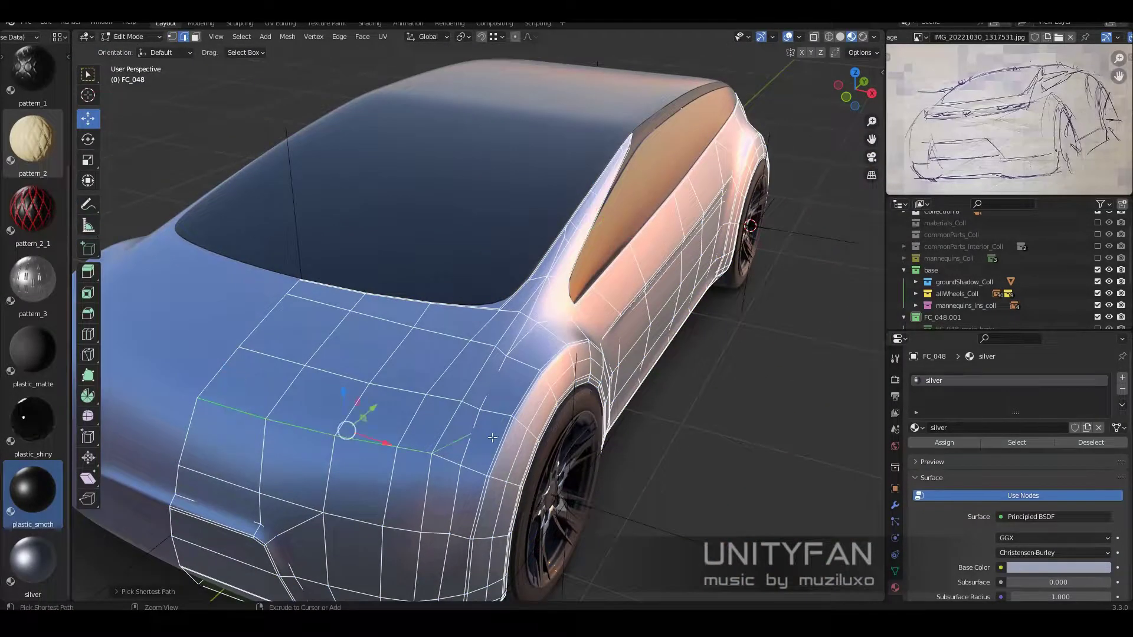
- Bevel the selected hood and fender cut edges into panel-line grooves
key(w)
scroll(492, 437, up, 5)
mouse_move(493, 438)
middle_down()
mouse_move(513, 458)
mouse_move(673, 438)
middle_up()
click(175, 593)
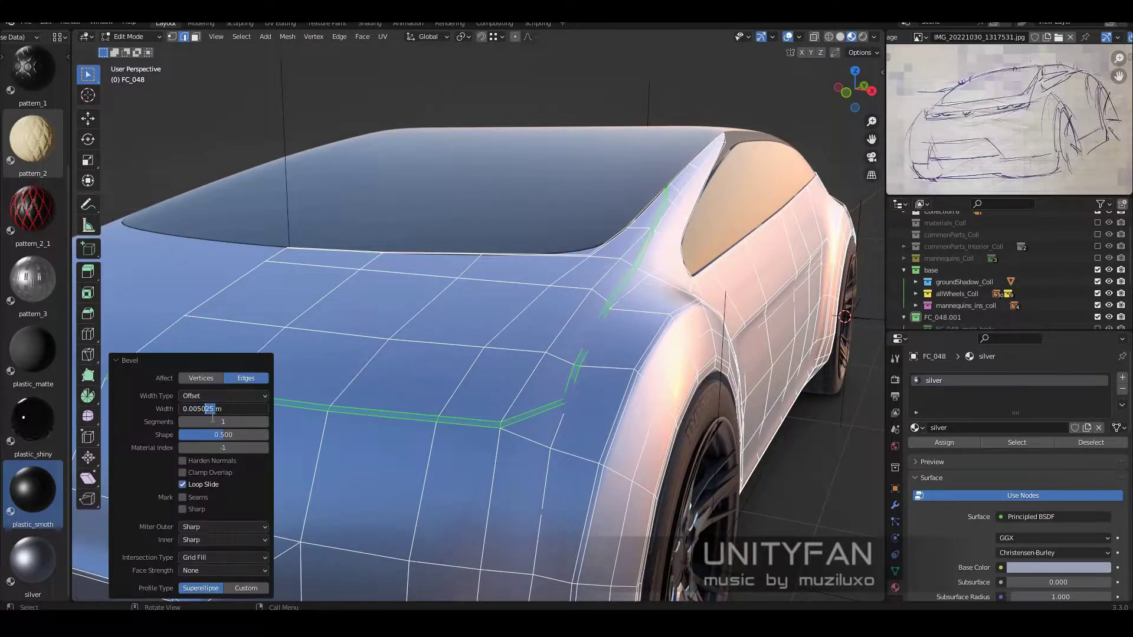
key(Return)
scroll(199, 415, up, 3)
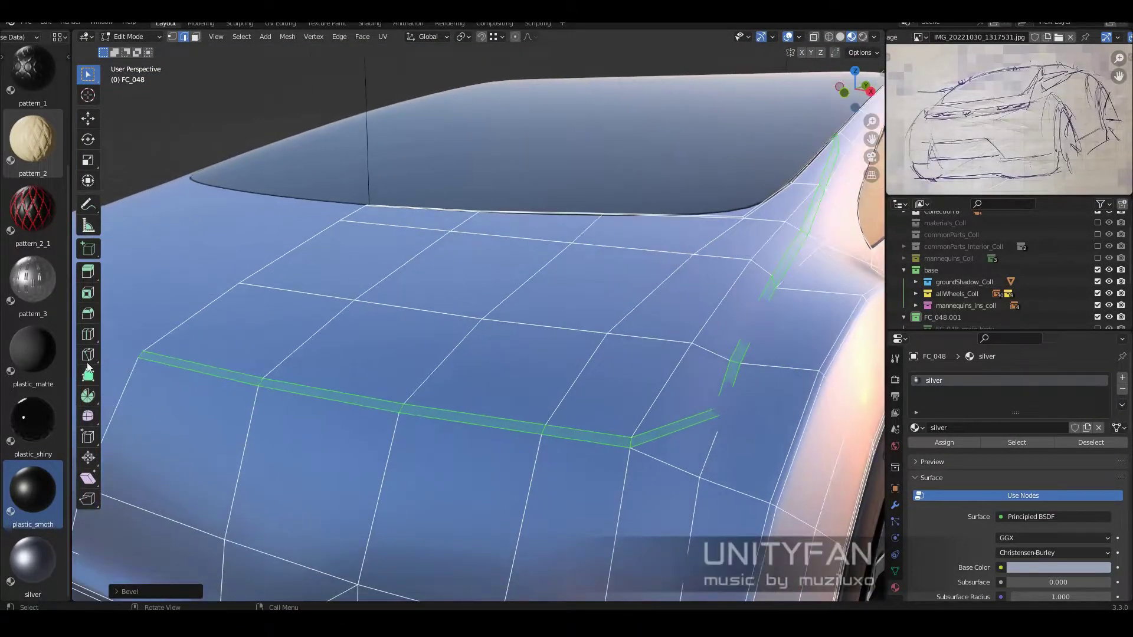
- Set the bevel Width to 0.002 for thin panel-line grooves
click(743, 501)
key(w)
ctrl+middle_drag(743, 501, 622, 508)
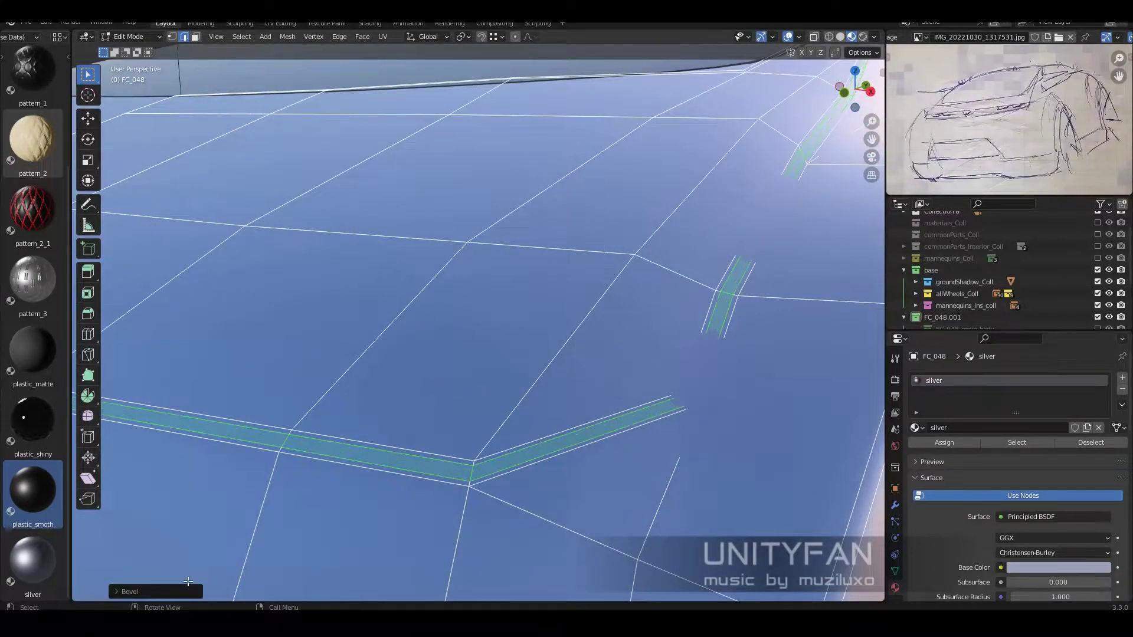
click(188, 590)
click(218, 409)
key(Return)
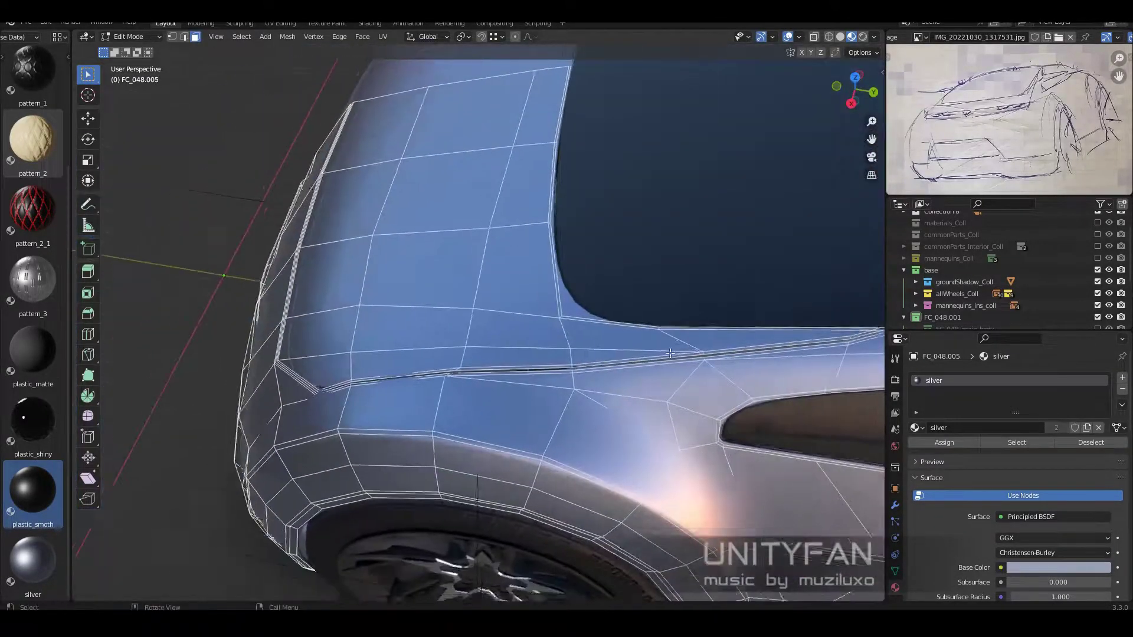
- Switch to vertex select and Material Preview shading
key(1)
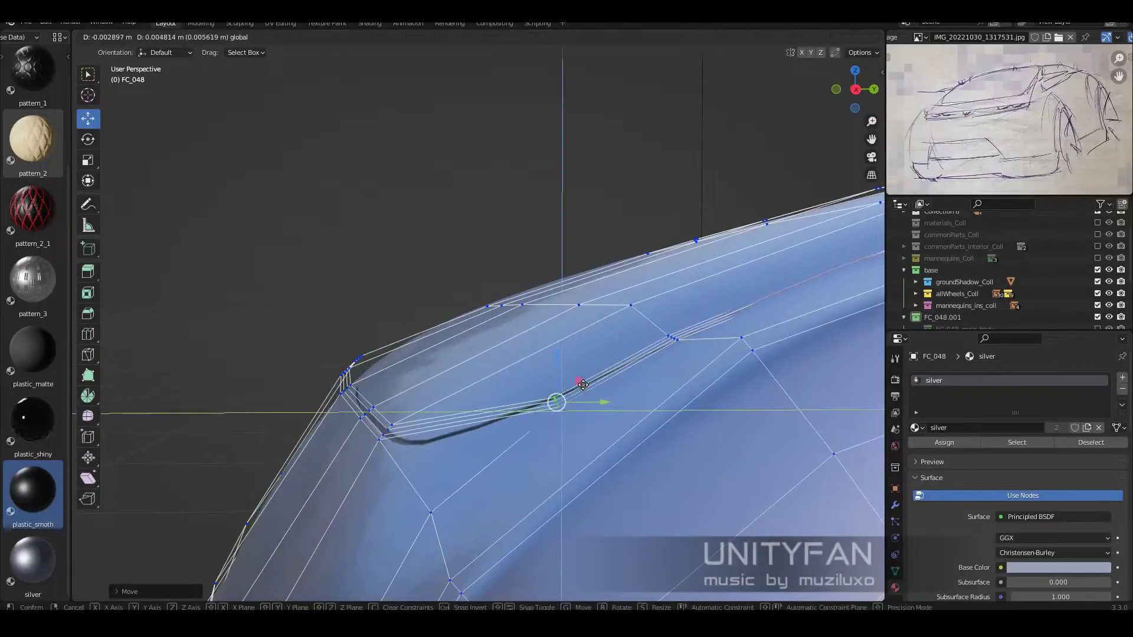
key(z)
click(502, 407)
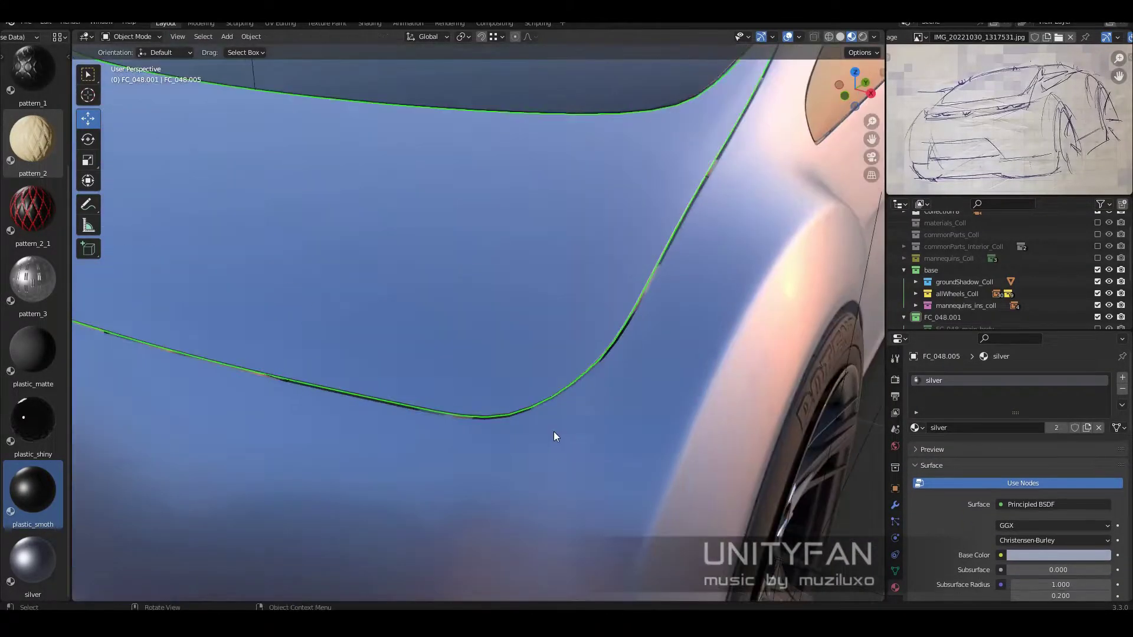
- Bevel the vertices at the hood groove corner to clean it up
middle_drag(566, 366, 596, 371)
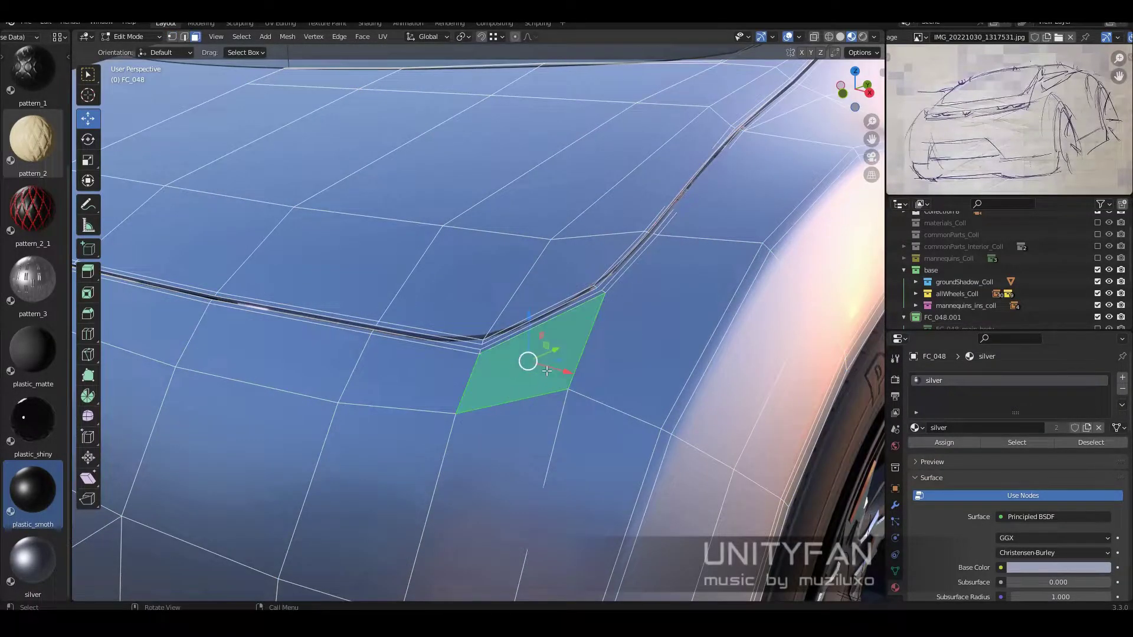
middle_drag(547, 371, 258, 113)
shift+click(535, 388)
scroll(520, 393, up, 3)
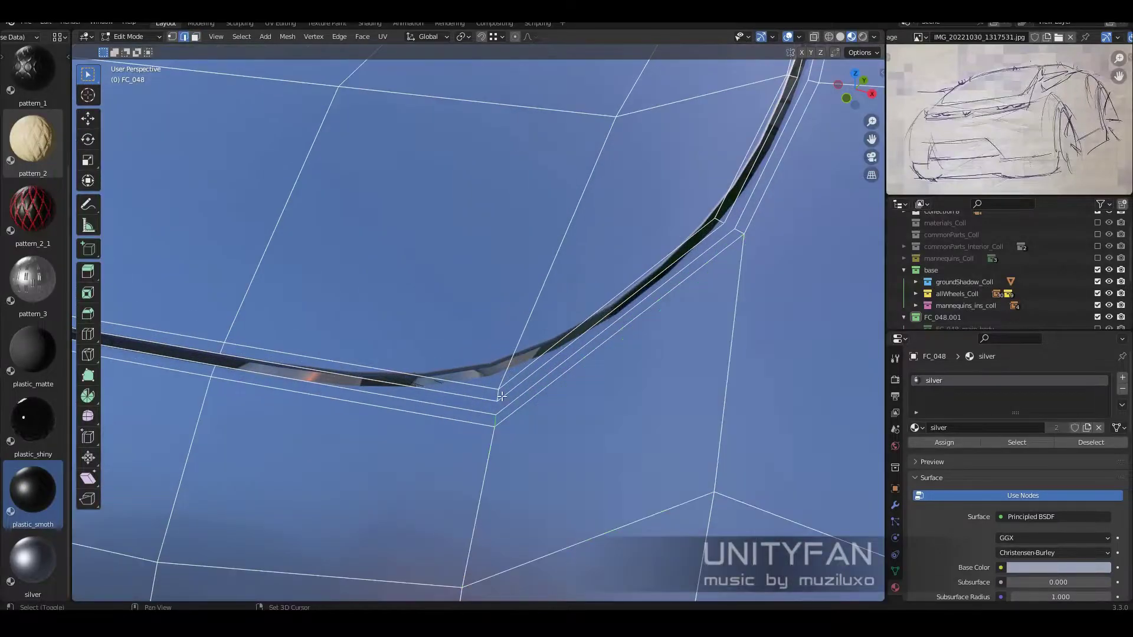
click(583, 435)
scroll(583, 436, down, 2)
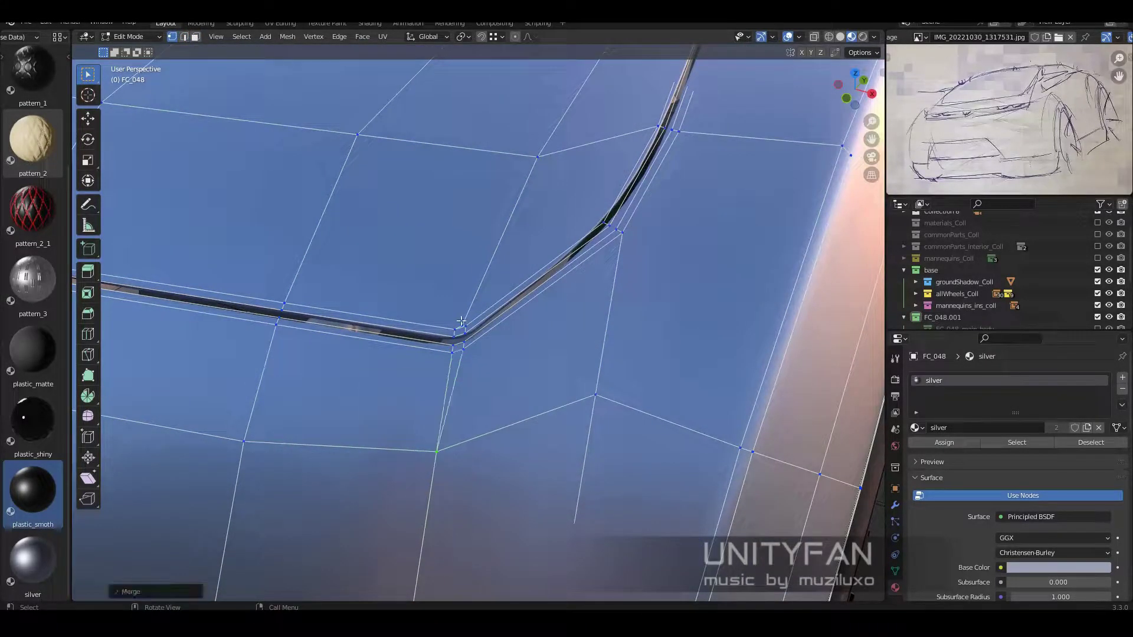
scroll(528, 182, down, 5)
- Move a fender panel-line vertex so the groove follows a smoother curve
middle_drag(624, 267, 441, 335)
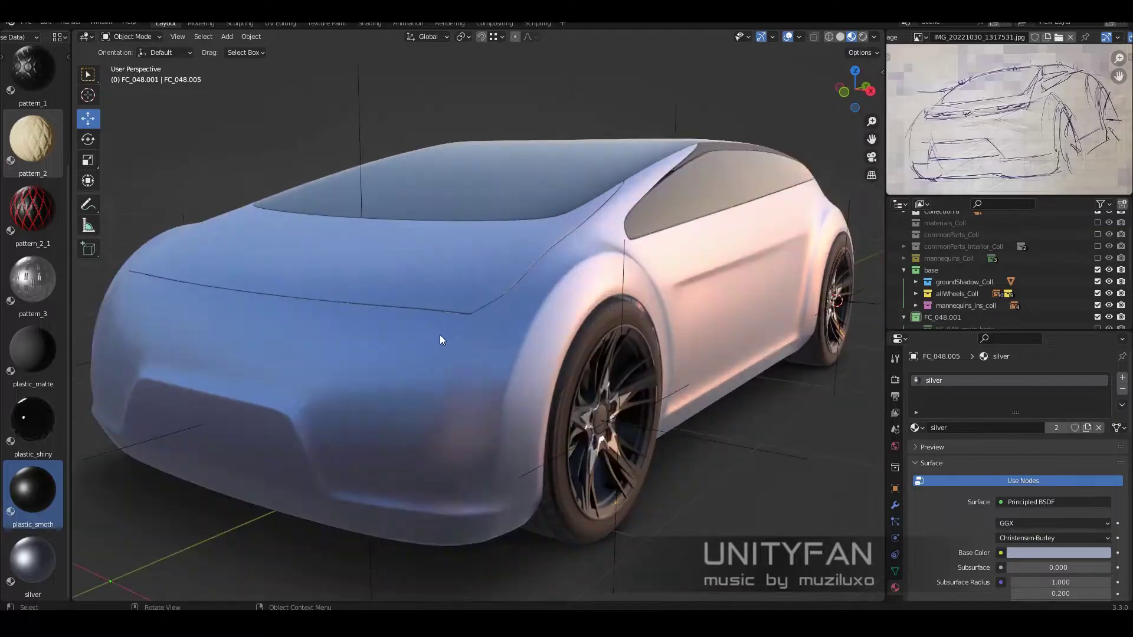
scroll(466, 358, up, 5)
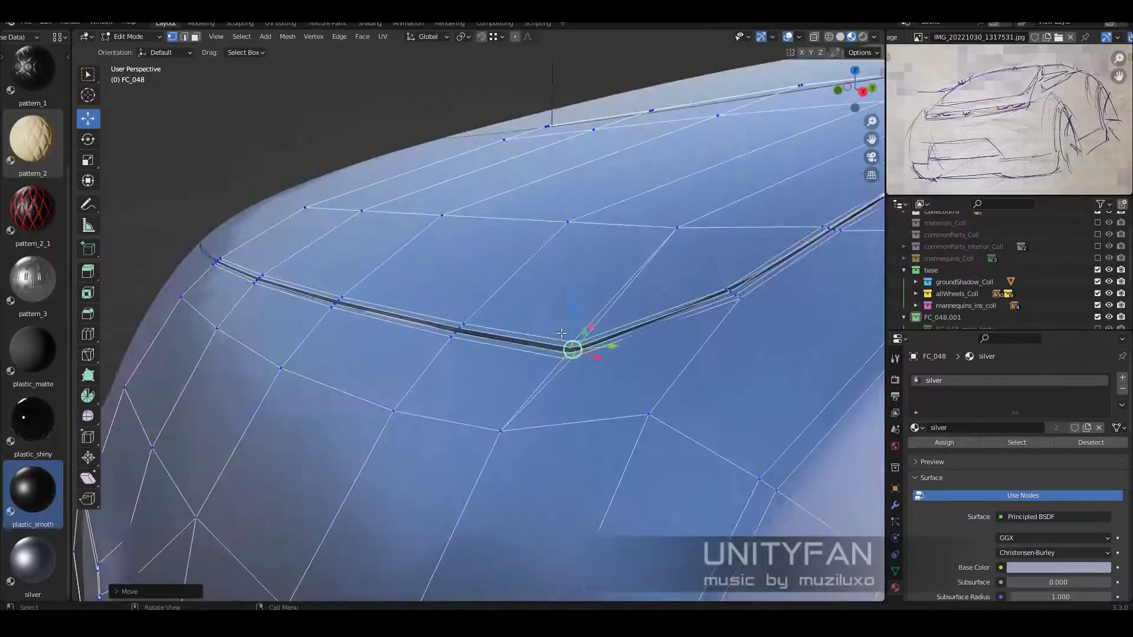
drag(571, 347, 538, 337)
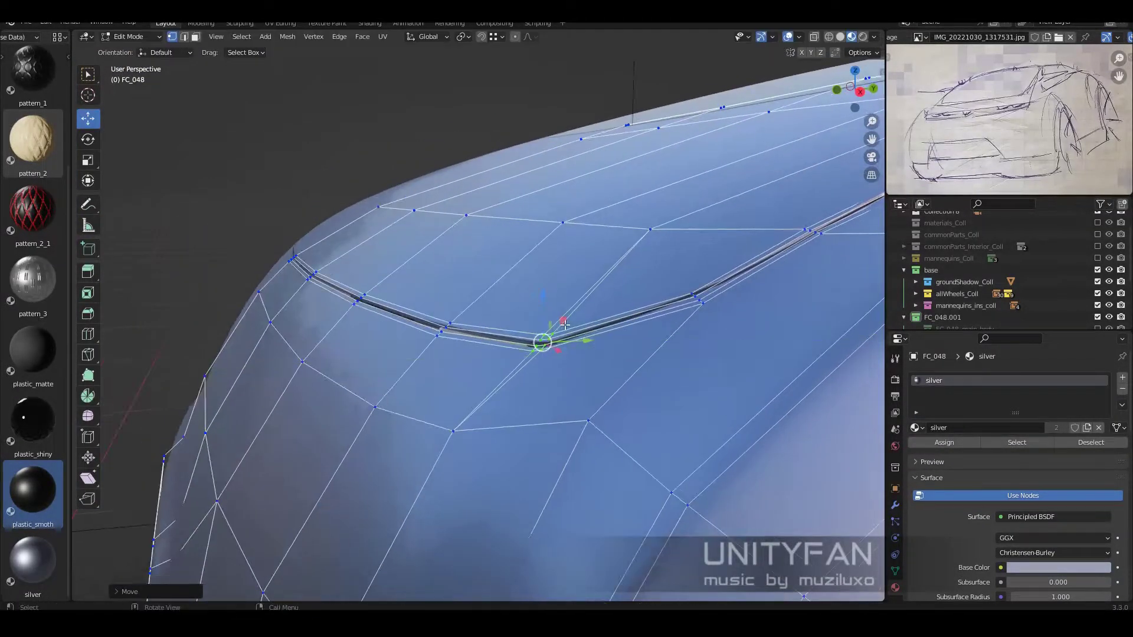
middle_drag(539, 336, 711, 338)
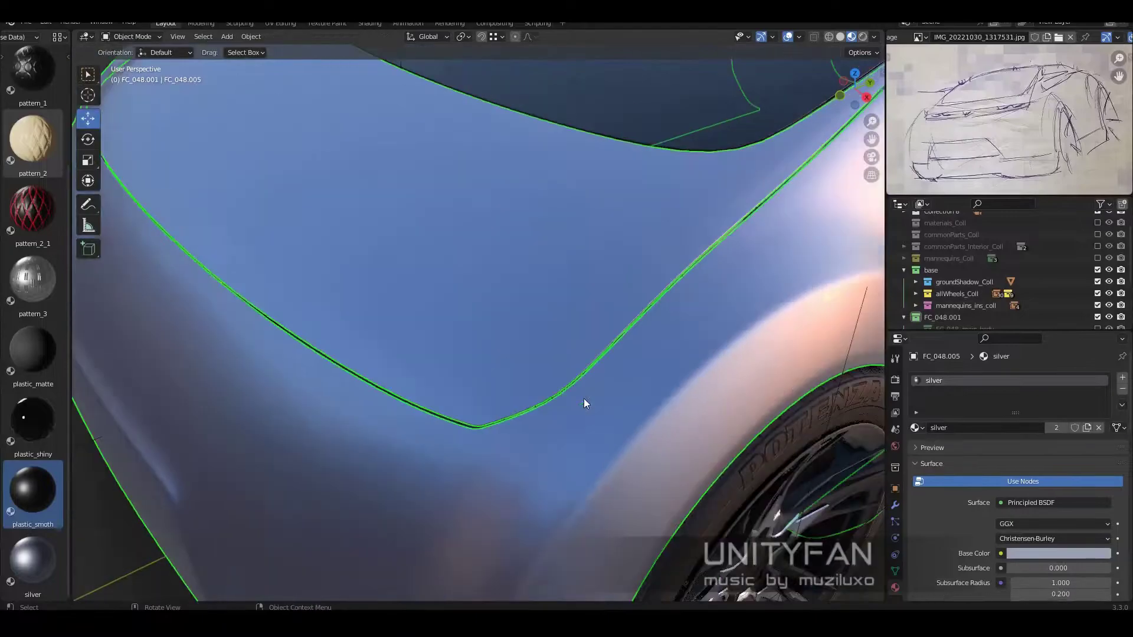
- Deselect the car body, select the hood panel and enter Edit Mode on its mesh
scroll(618, 352, down, 5)
key(alt+a)
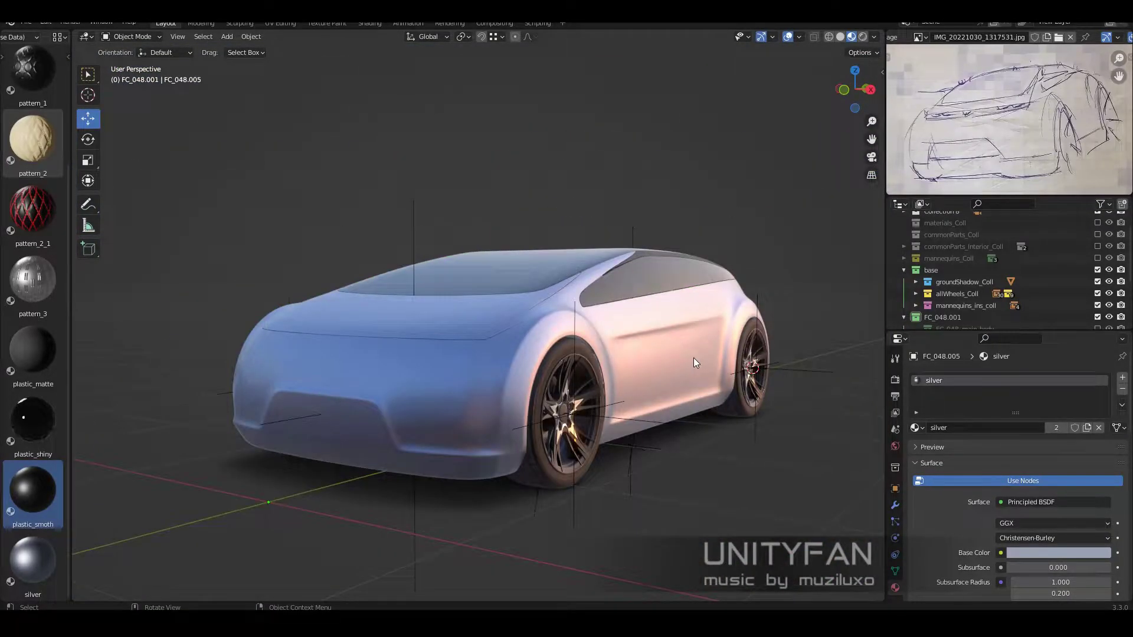
scroll(513, 324, up, 3)
click(514, 324)
key(Tab)
scroll(501, 329, up, 4)
scroll(511, 365, up, 2)
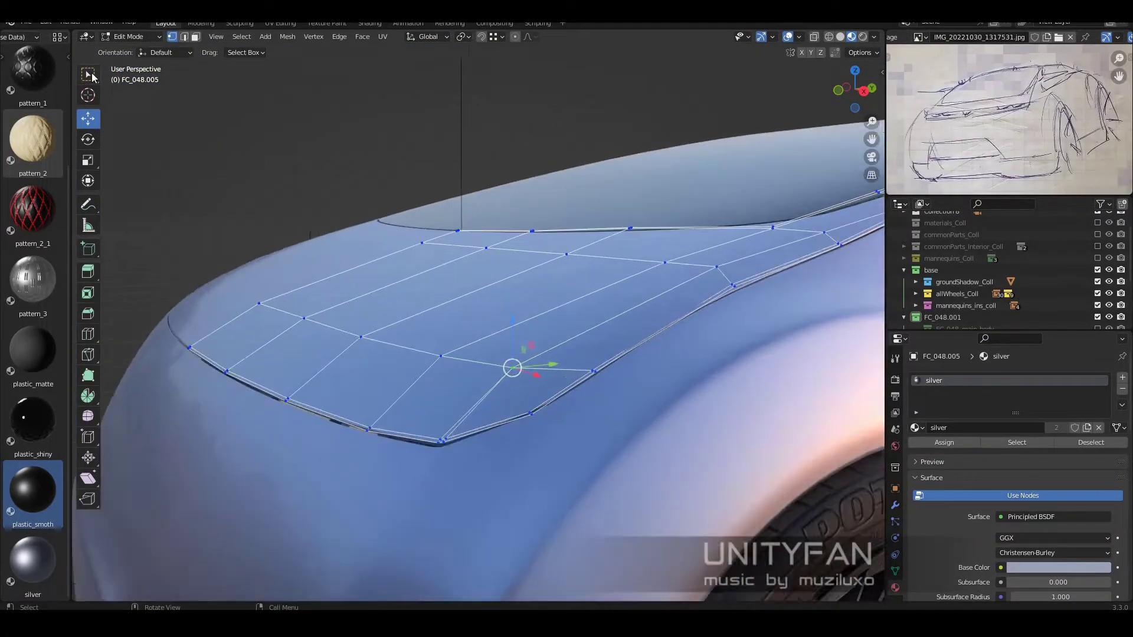
scroll(389, 322, up, 2)
scroll(566, 356, up, 1)
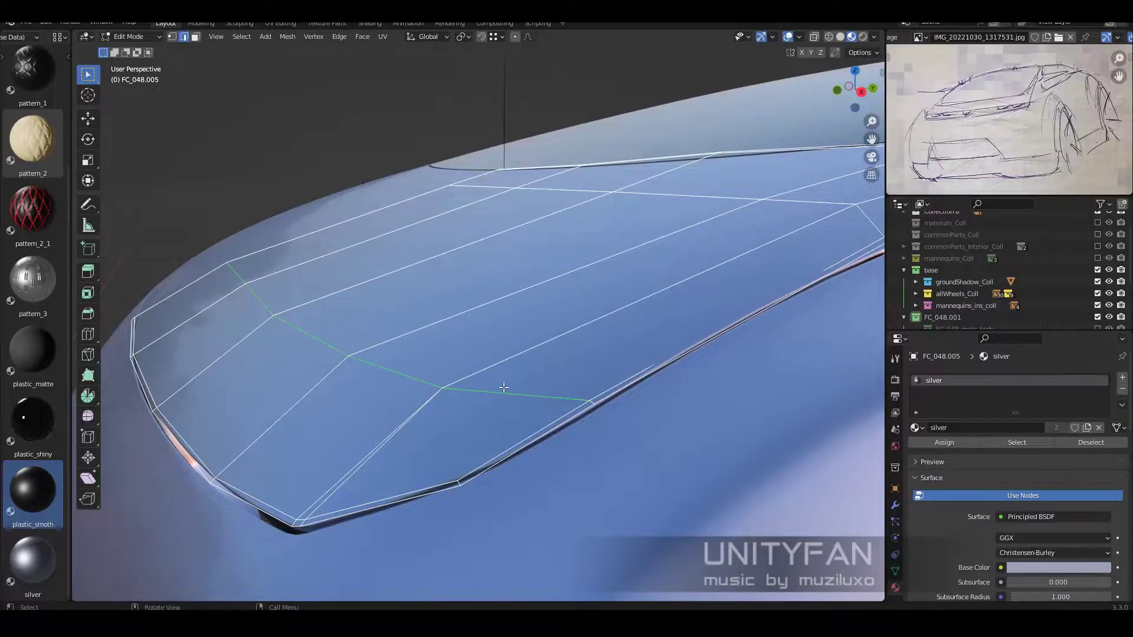
middle_drag(504, 388, 570, 421)
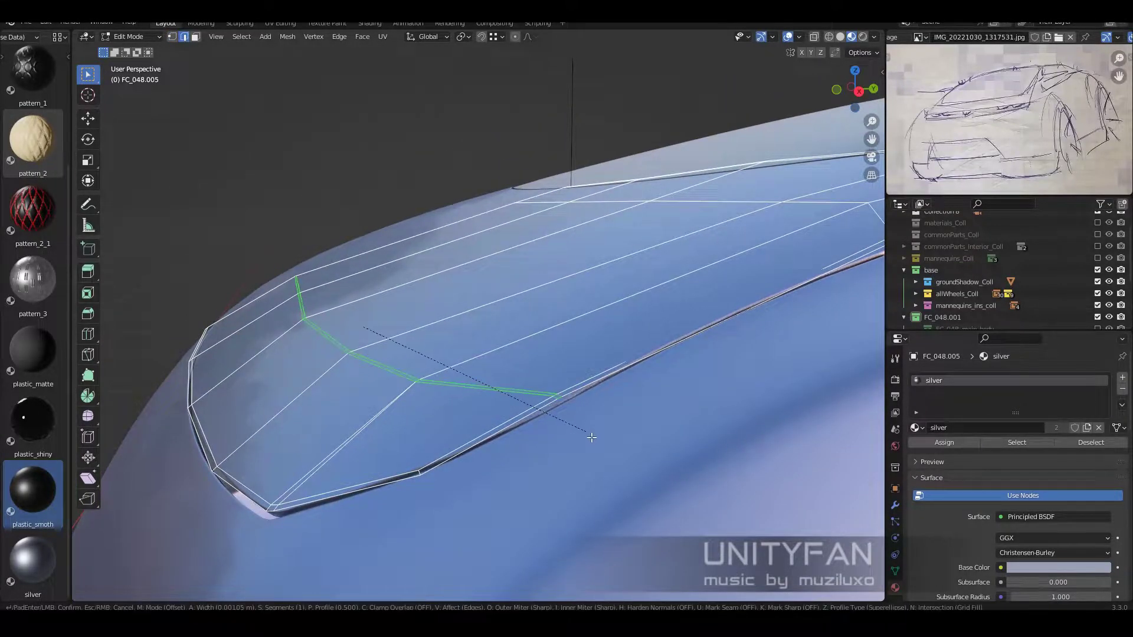
- Widen the hood panel-line bevel to 0.0011 m
click(155, 591)
click(222, 409)
key(Return)
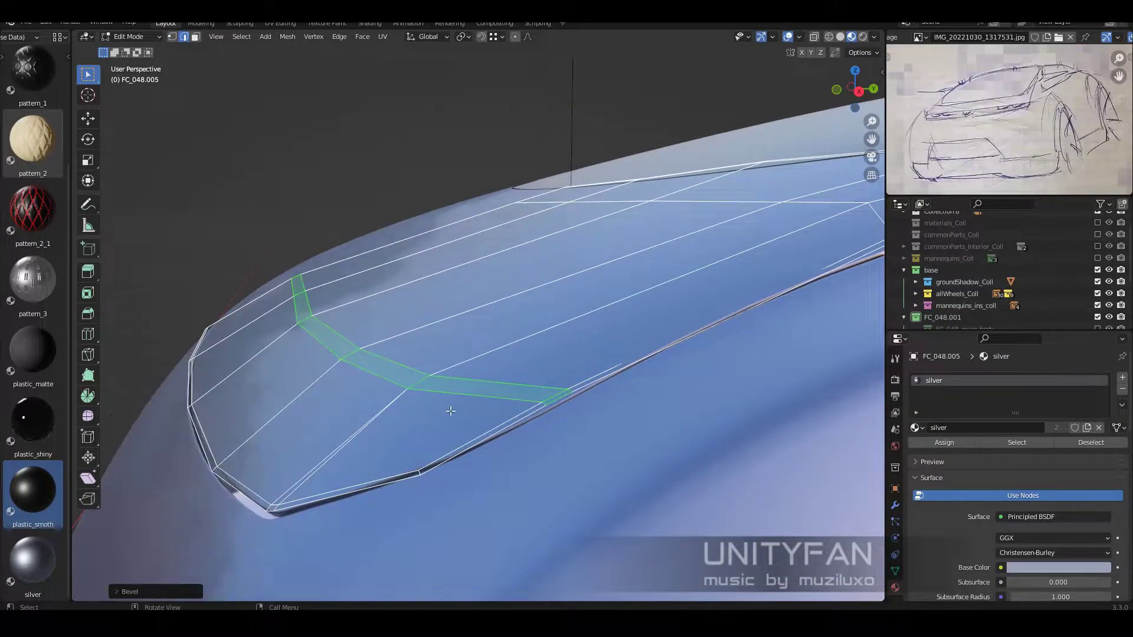
middle_drag(215, 406, 355, 384)
click(88, 334)
click(136, 591)
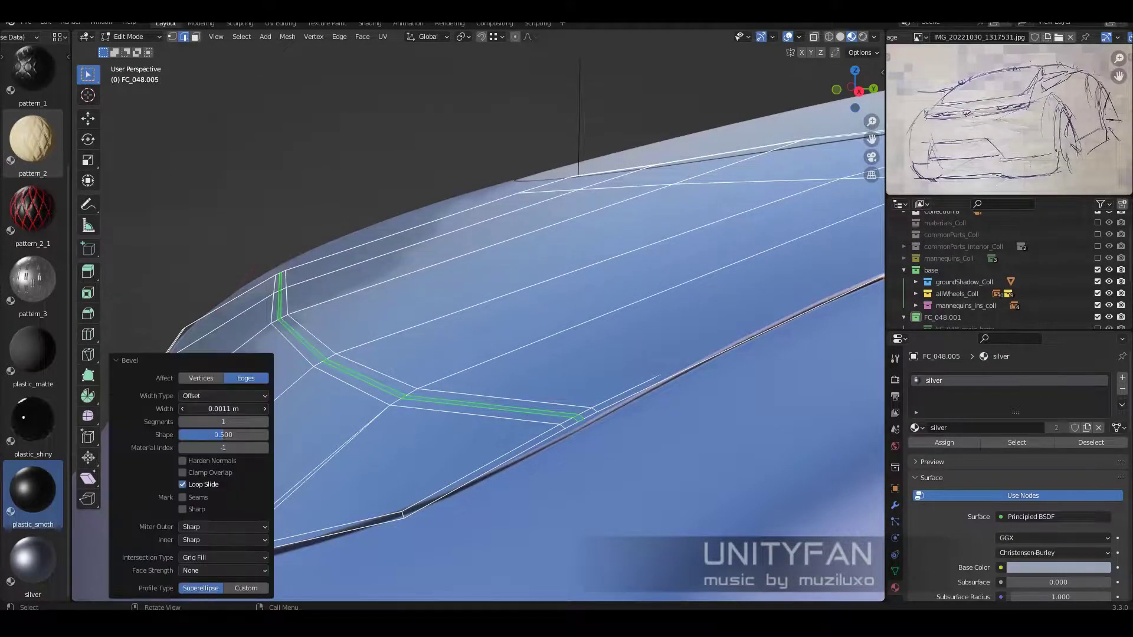
key(Return)
middle_drag(241, 404, 577, 429)
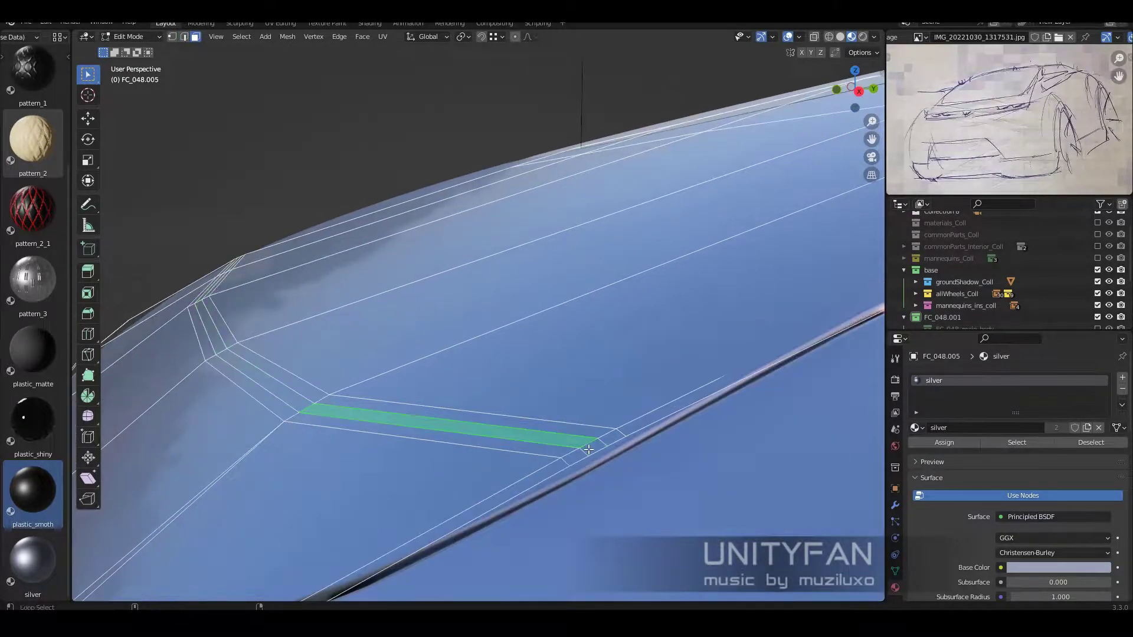
- Move hood panel-line vertices and add a new edge loop across the hood
key(1)
key(shift+space)
key(g)
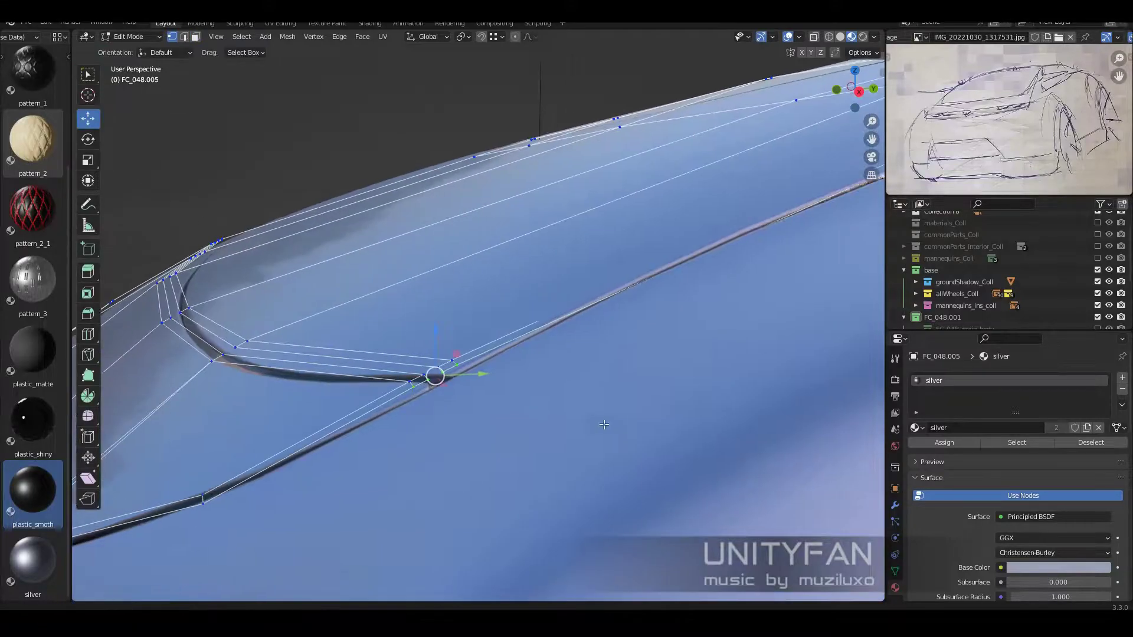
click(478, 350)
mouse_move(479, 351)
middle_down()
mouse_move(531, 356)
mouse_move(462, 269)
middle_up()
key(ctrl+r)
click(462, 268)
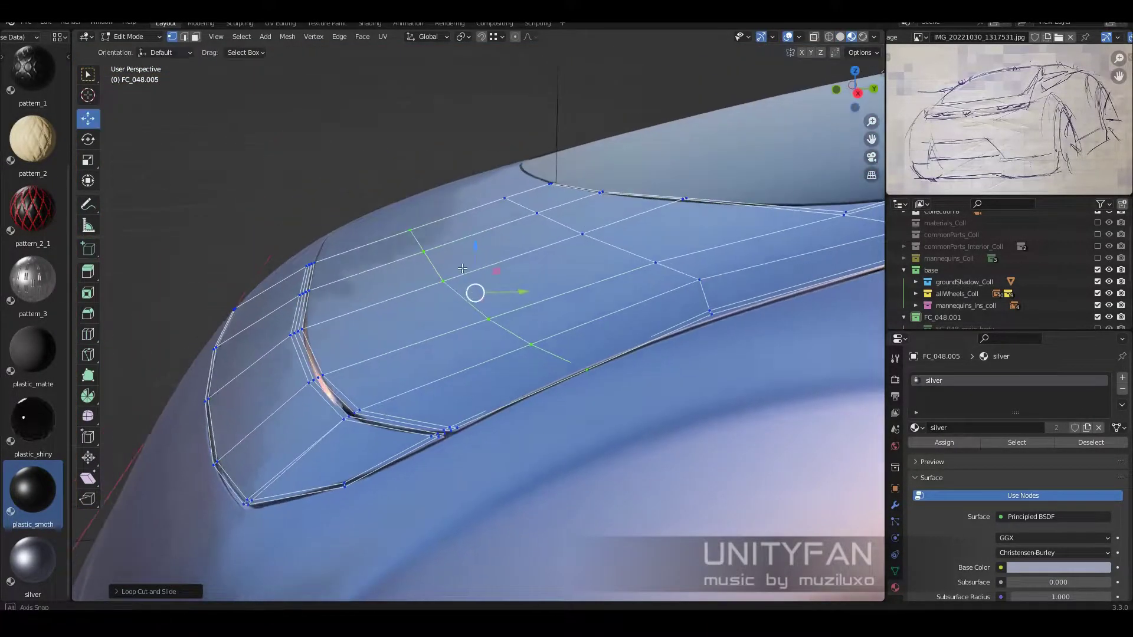
middle_drag(482, 275, 557, 348)
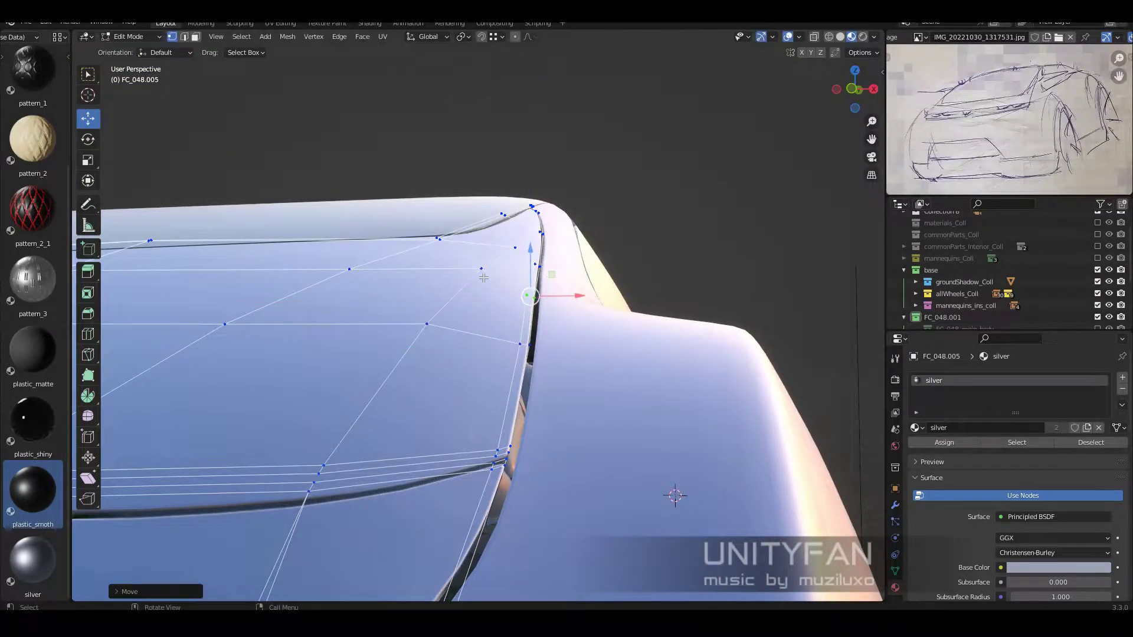
middle_drag(484, 277, 673, 376)
- Switch to editing the rear panel mesh and move a vertex on its panel line
key(Tab)
scroll(607, 263, down, 5)
scroll(465, 360, up, 4)
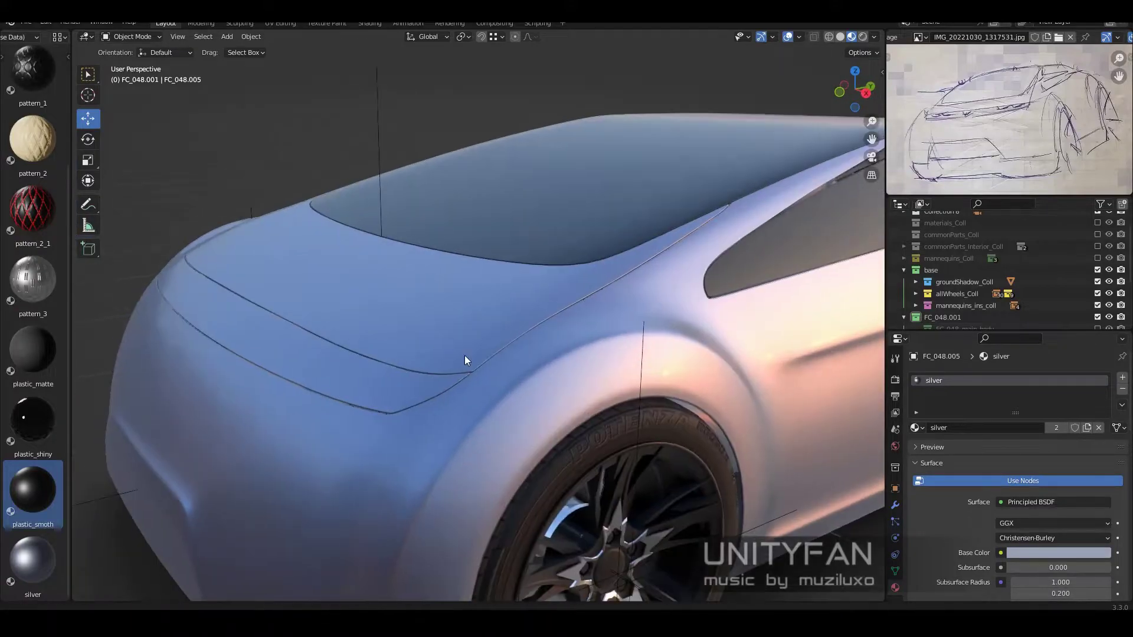
scroll(465, 360, down, 2)
key(Tab)
middle_drag(421, 335, 401, 307)
click(395, 328)
key(g)
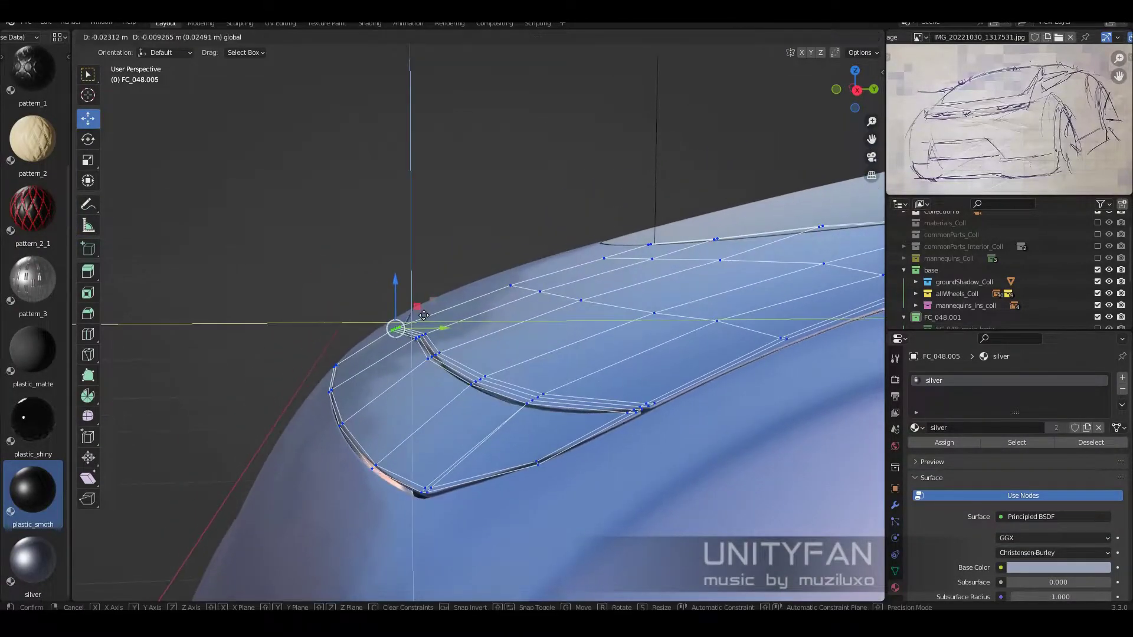
key(Escape)
key(g)
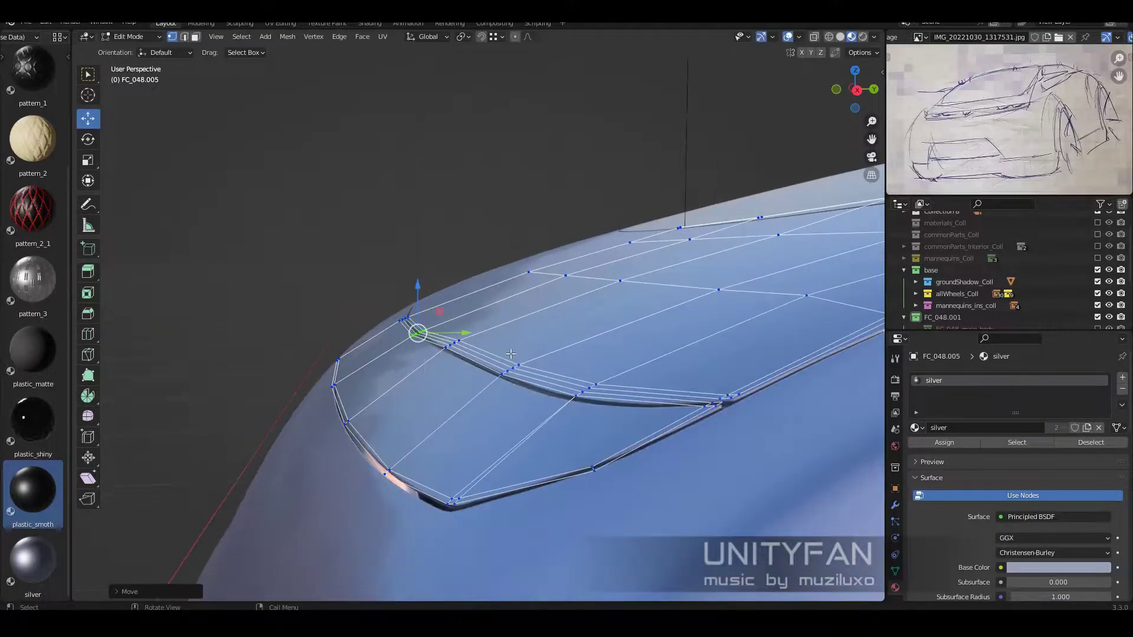
scroll(511, 354, down, 3)
scroll(511, 353, up, 3)
scroll(511, 354, up, 2)
- Toggle between solid and X-ray shading in orthographic view to reposition rear panel-line vertices
key(KP_5)
key(z)
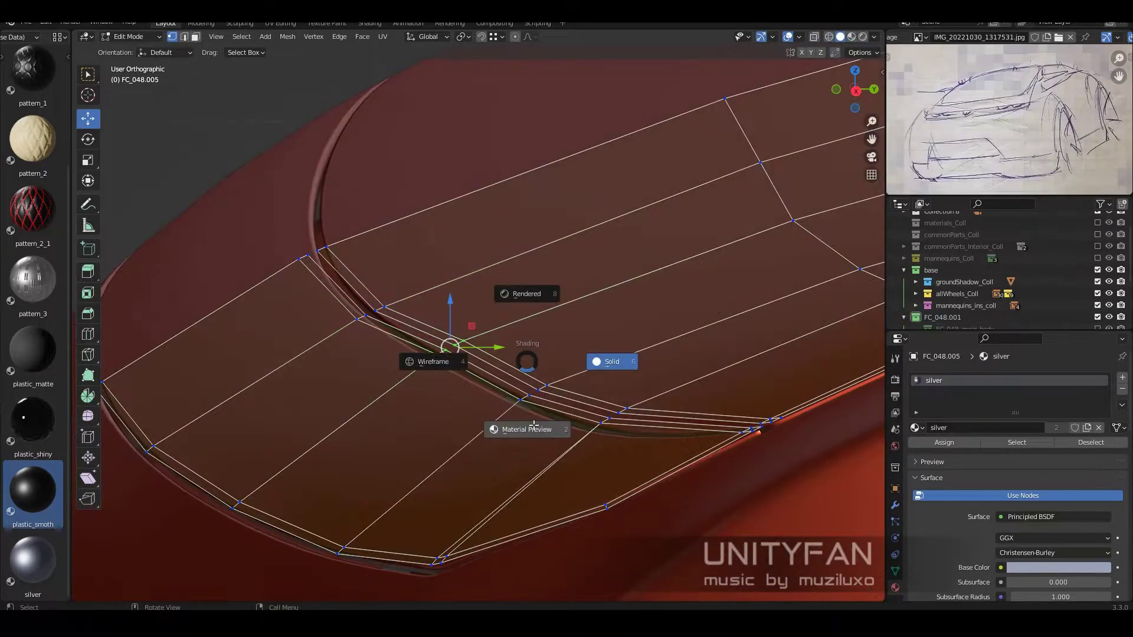
key(6)
mouse_move(533, 425)
middle_down()
mouse_move(520, 378)
mouse_move(413, 319)
mouse_move(439, 280)
middle_up()
scroll(519, 377, up, 3)
key(shift+z)
key(shift+z)
scroll(384, 309, up, 2)
key(z)
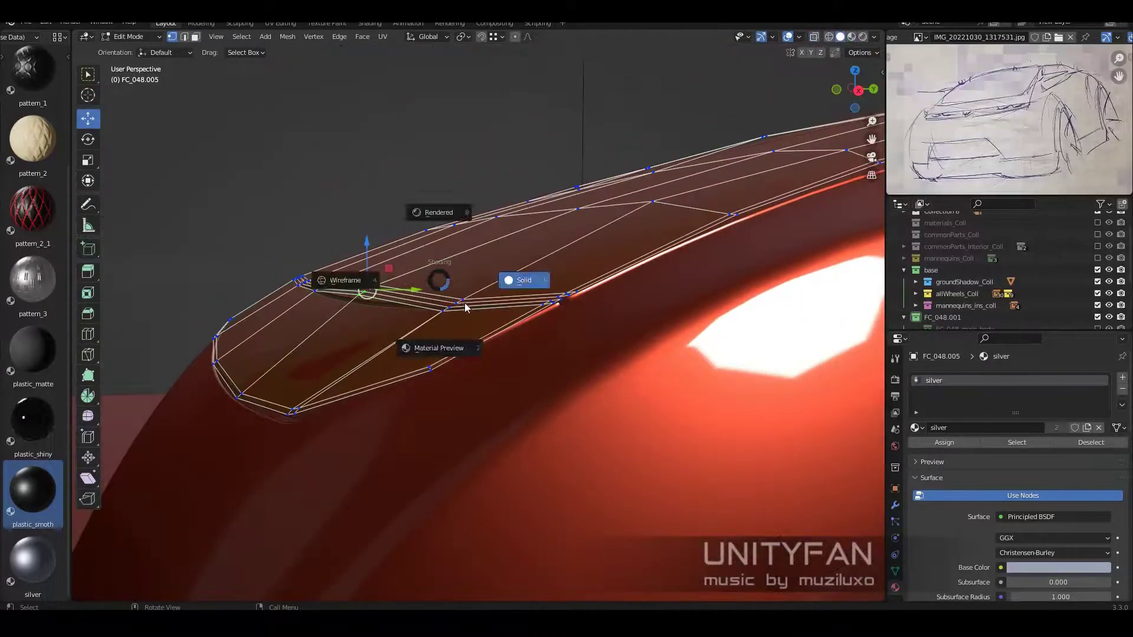
click(465, 307)
key(g)
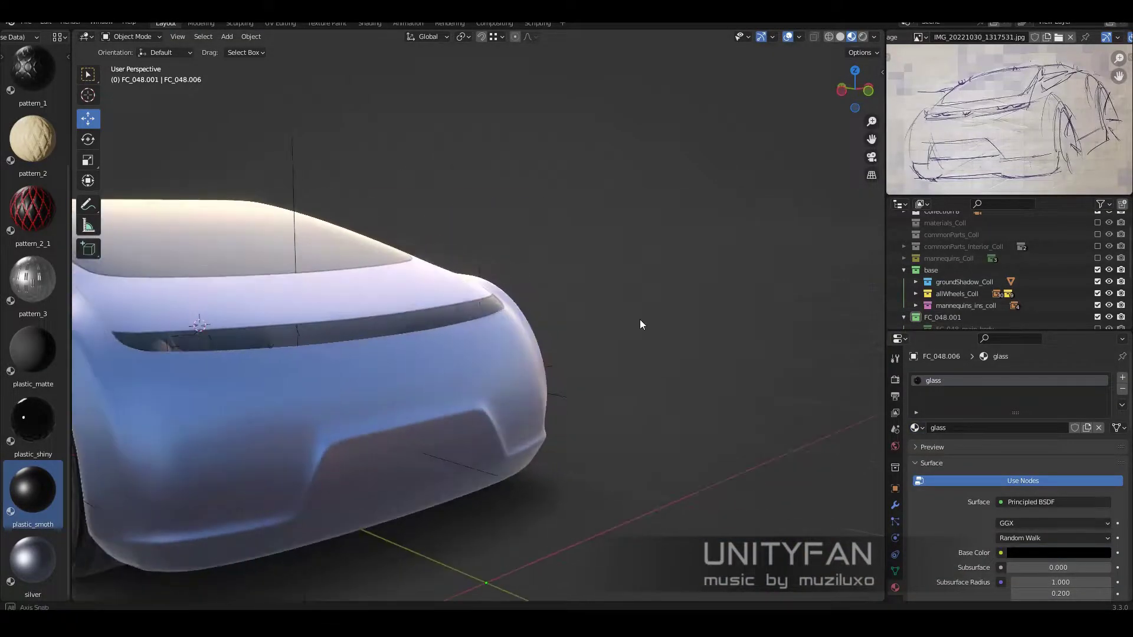
- Make a first knife cut across the rear panel and adjust the vertex where it bends
key(Tab)
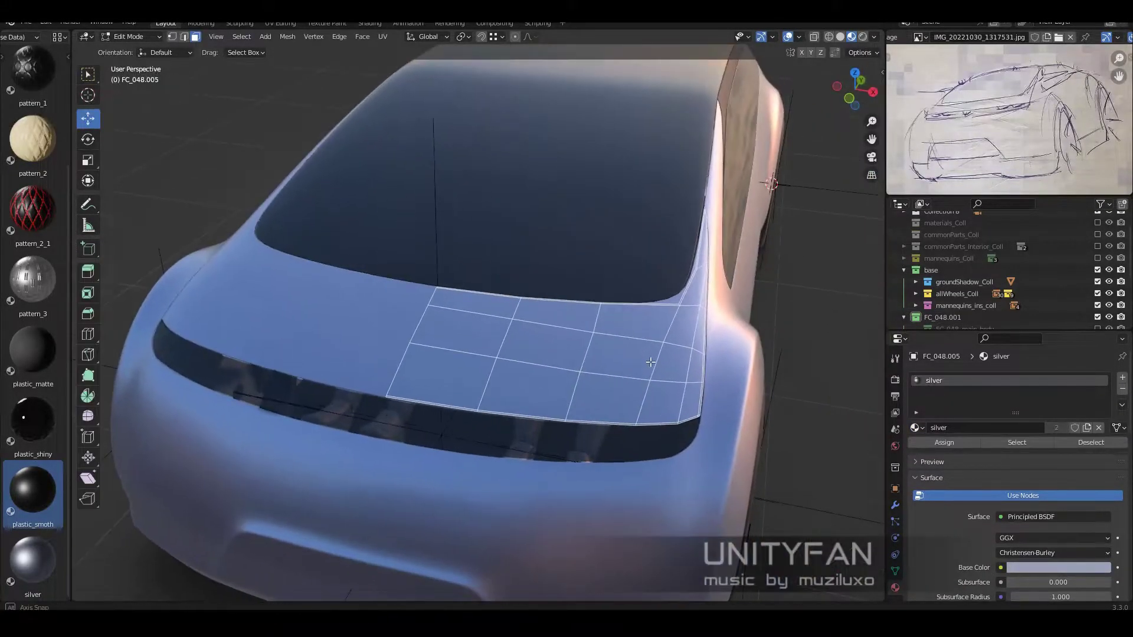
shift+middle_drag(703, 422, 655, 384)
key(k)
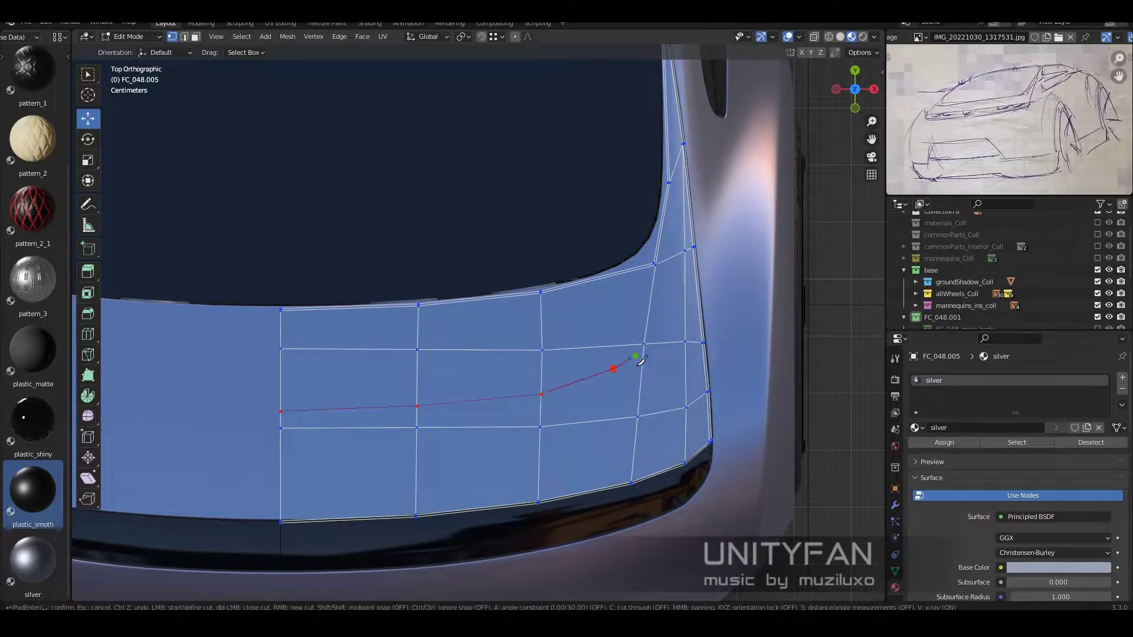
scroll(517, 371, up, 2)
scroll(517, 371, up, 3)
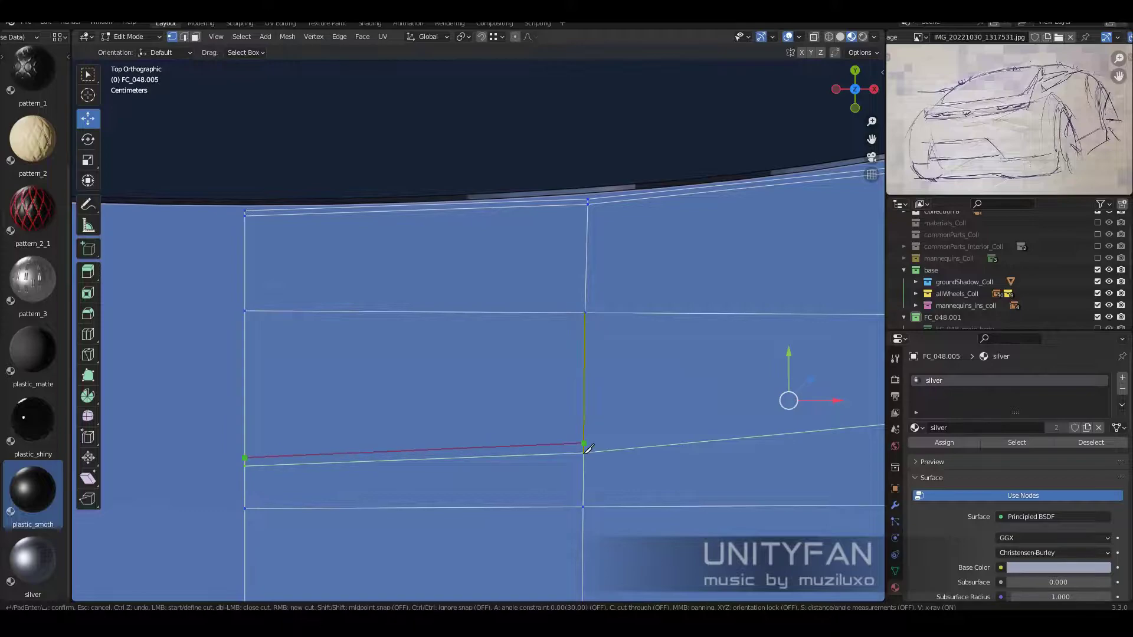
scroll(587, 450, down, 1)
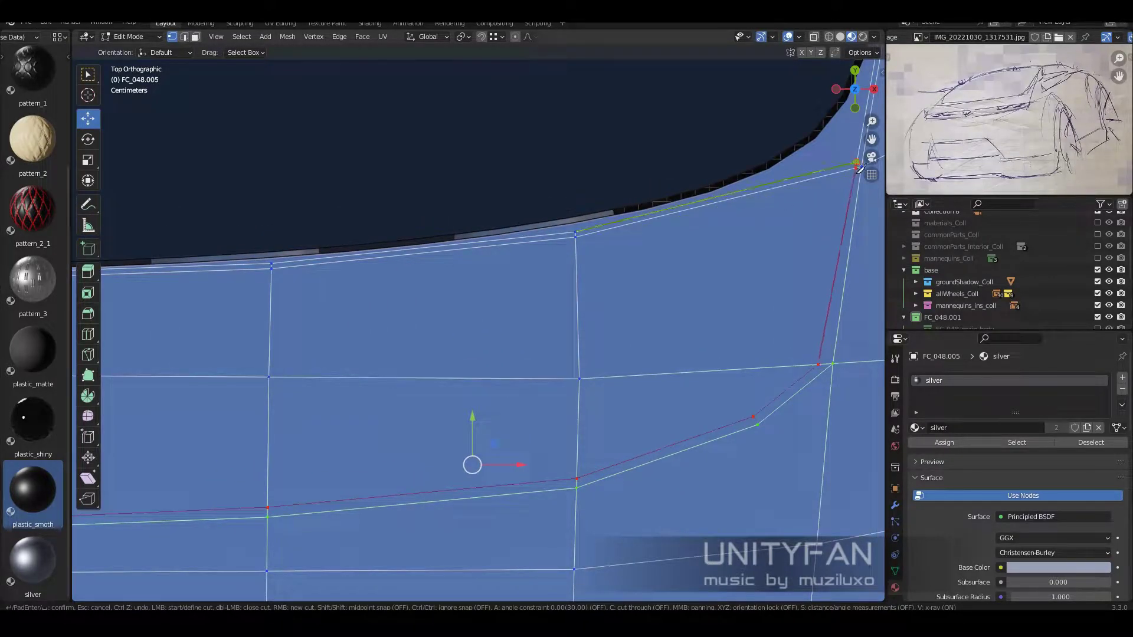
shift+middle_drag(779, 393, 642, 367)
click(618, 394)
scroll(712, 320, down, 3)
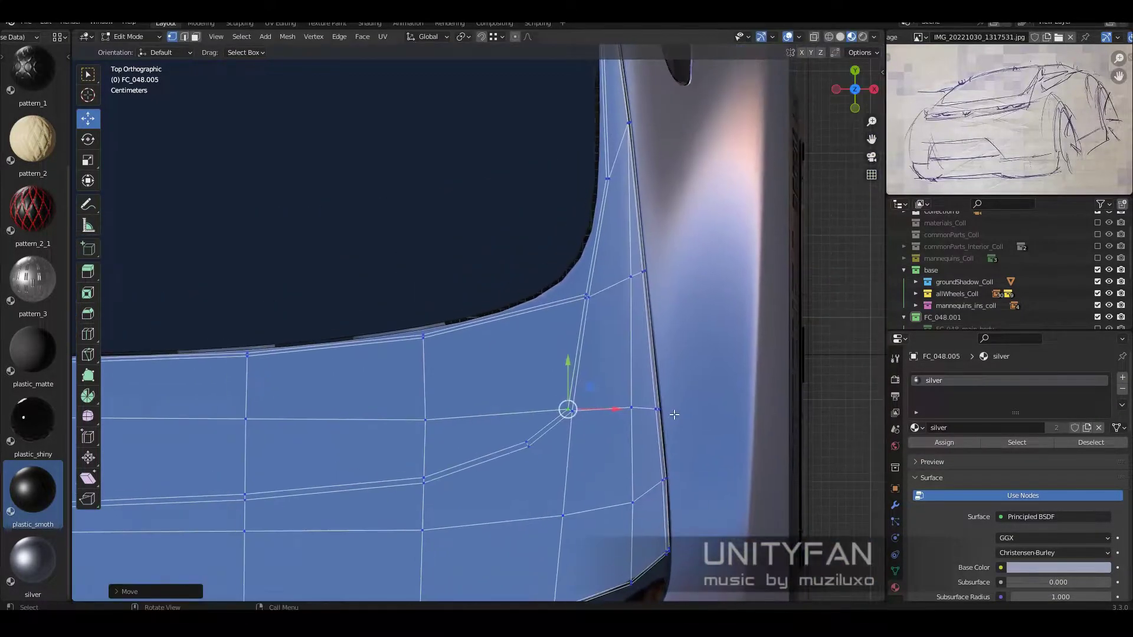
middle_drag(712, 320, 685, 461)
scroll(683, 468, up, 3)
- From top view, start a second knife cut running toward the panel corner
key(KP_7)
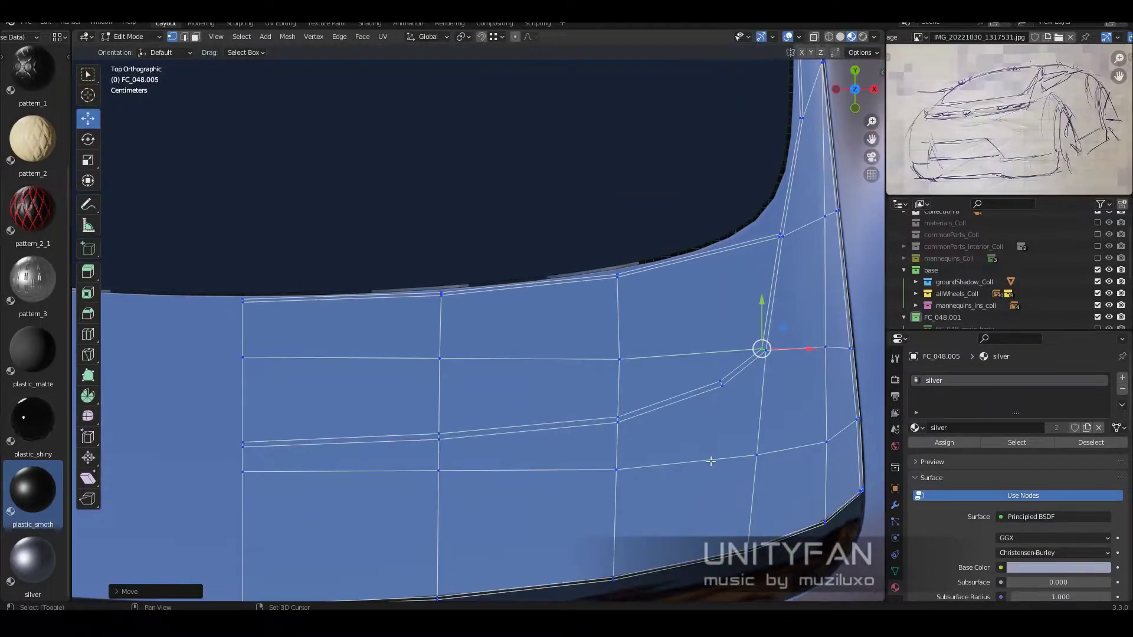
shift+middle_drag(150, 117, 227, 75)
scroll(265, 425, up, 3)
key(k)
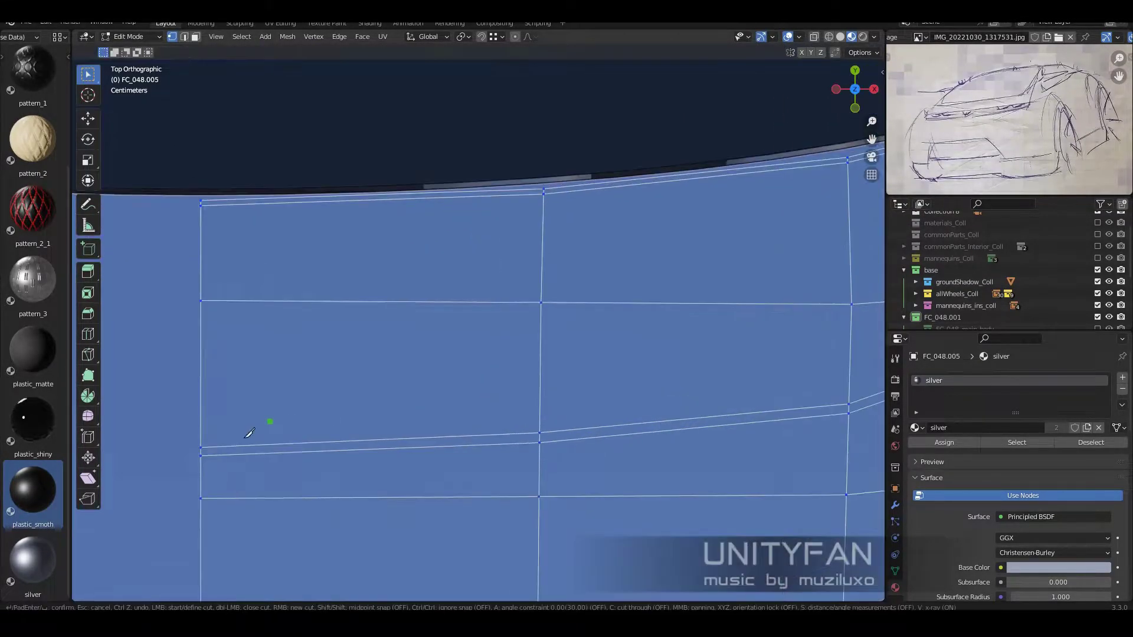
scroll(148, 470, up, 1)
scroll(663, 441, up, 2)
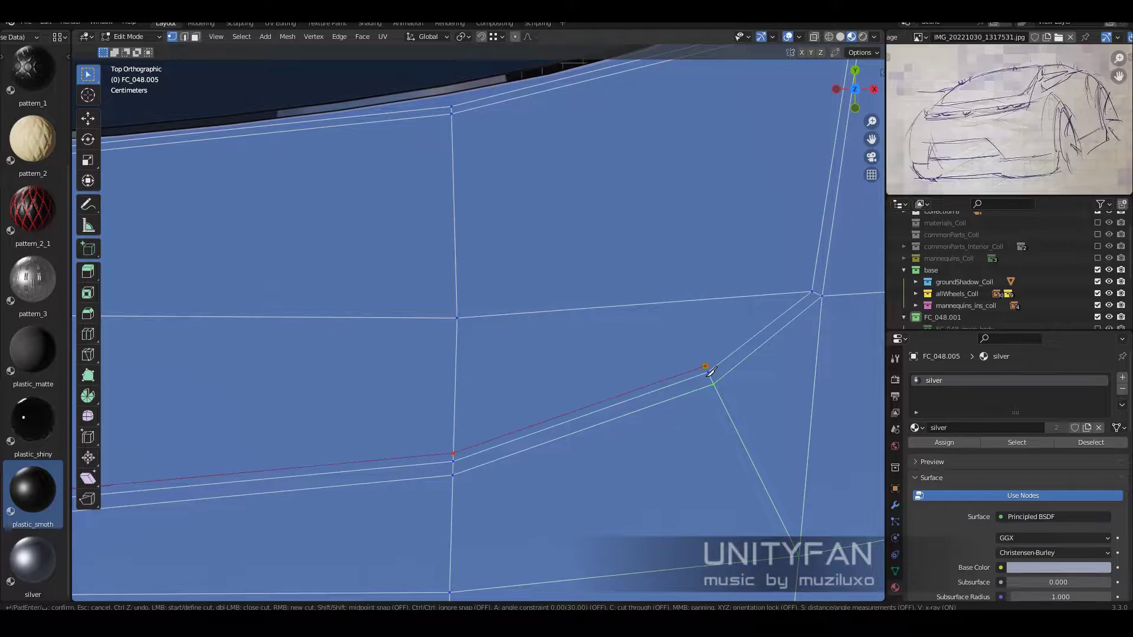
shift+middle_drag(802, 282, 640, 512)
scroll(614, 378, up, 2)
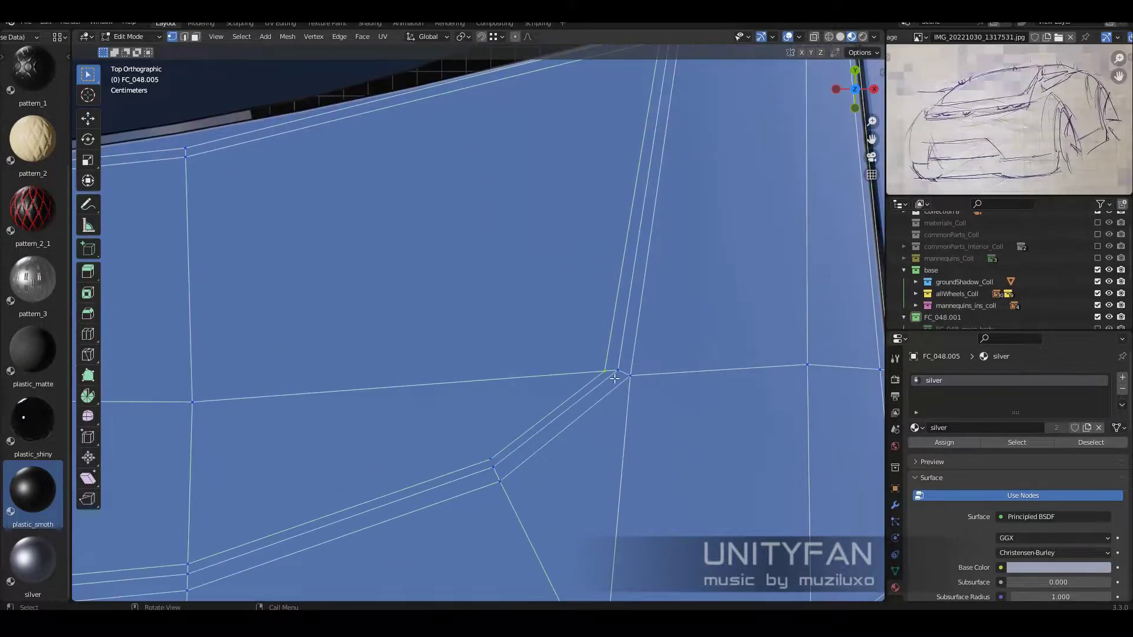
scroll(633, 353, down, 5)
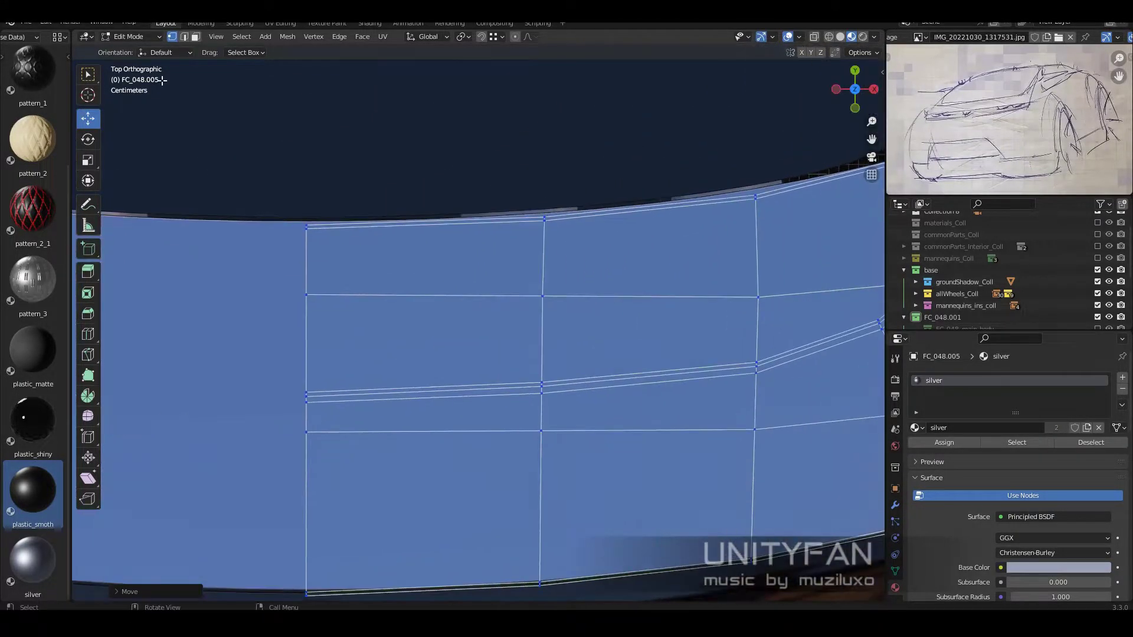
key(w)
- Place knife points at the vertical edge, the corner and the end, confirming the bent cut
click(583, 422)
scroll(583, 422, down, 3)
scroll(482, 403, up, 3)
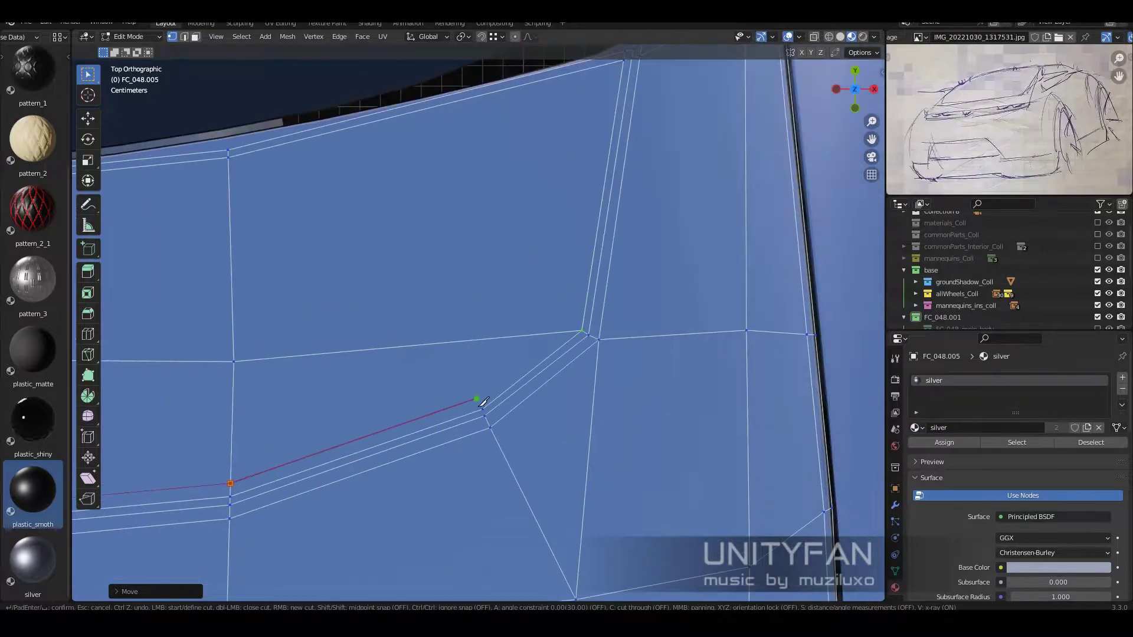
click(552, 354)
middle_drag(551, 354, 502, 569)
click(569, 273)
key(Return)
scroll(470, 490, up, 1)
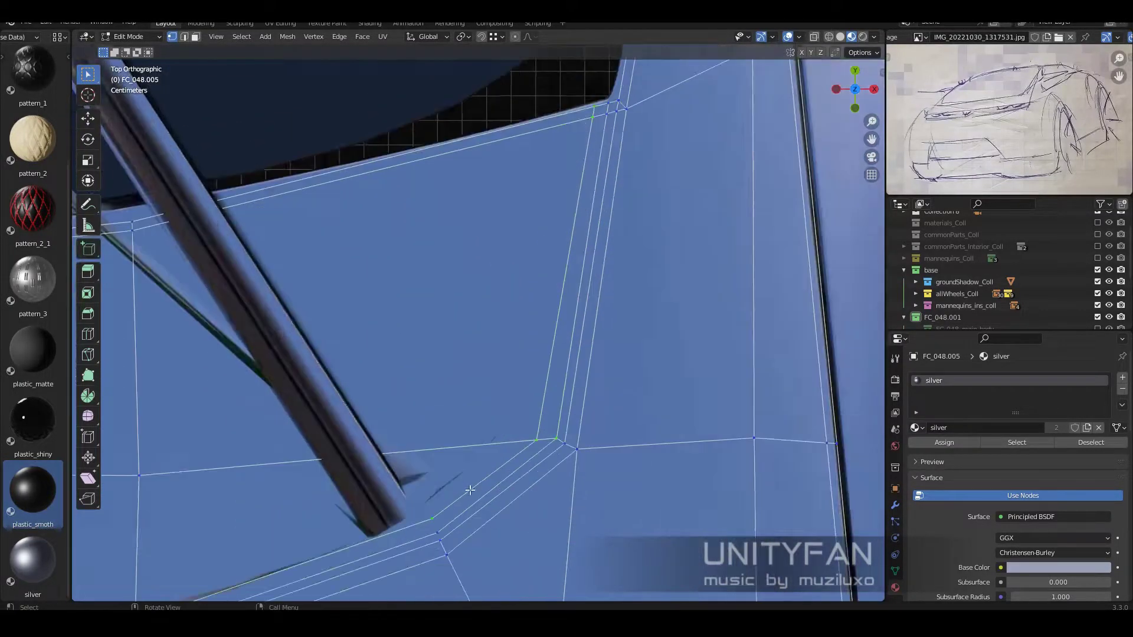
scroll(459, 538, down, 1)
scroll(354, 413, up, 1)
scroll(180, 233, down, 1)
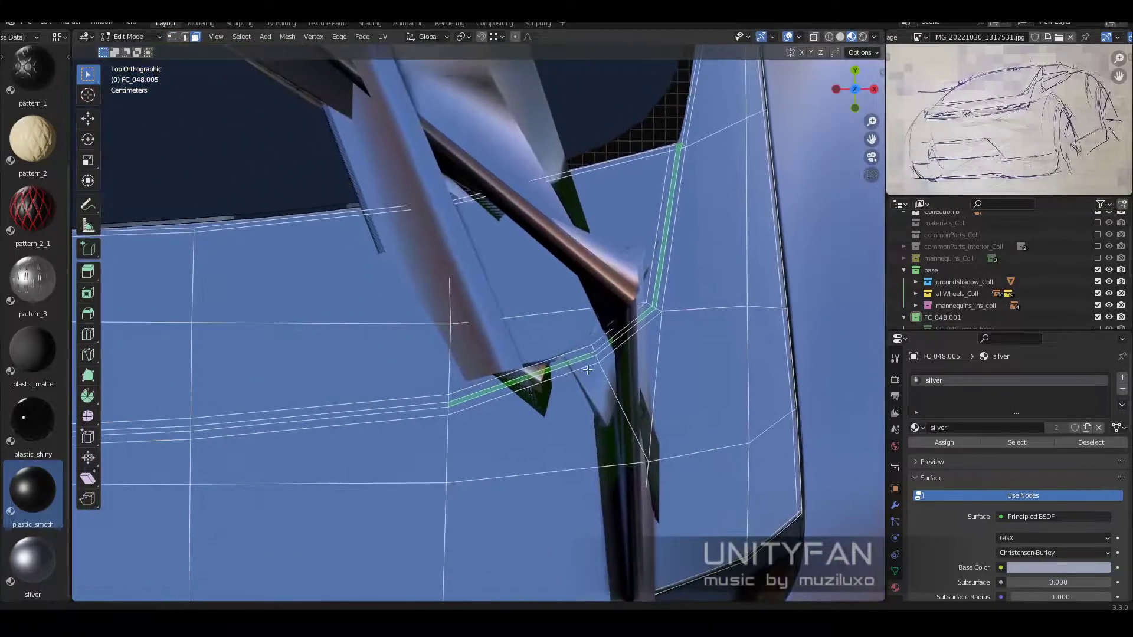
middle_drag(562, 384, 612, 366)
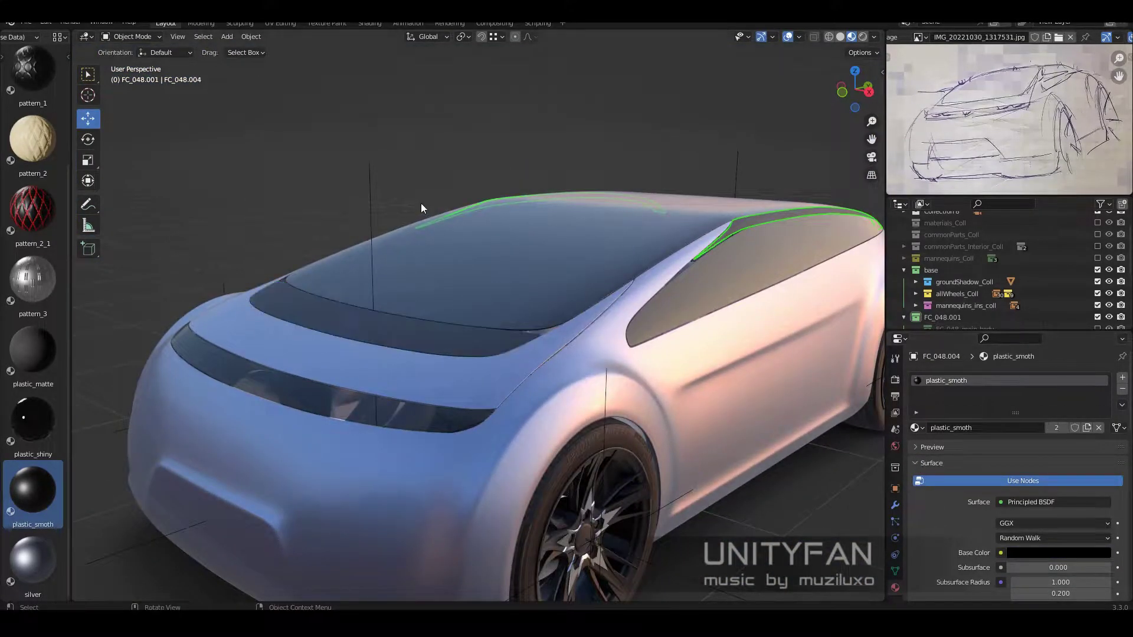
- Dissolve the stray edges by the rear pillar and move the pillar vertex, checking top and front views
mouse_move(421, 203)
middle_down()
mouse_move(623, 311)
mouse_move(661, 359)
mouse_move(626, 396)
mouse_move(549, 409)
middle_up()
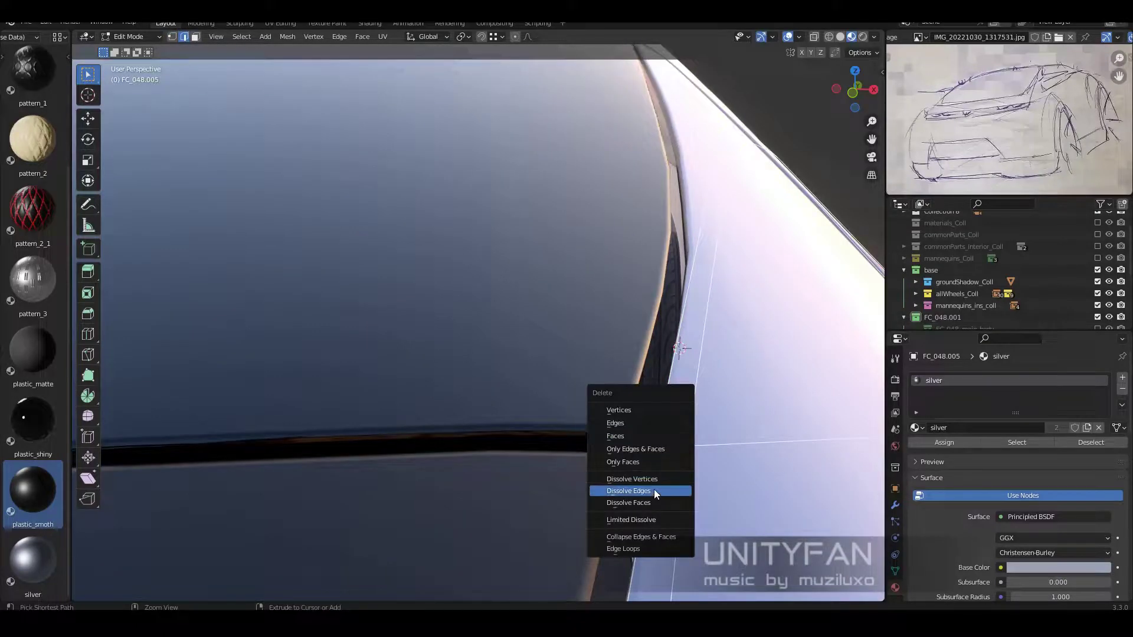
click(629, 491)
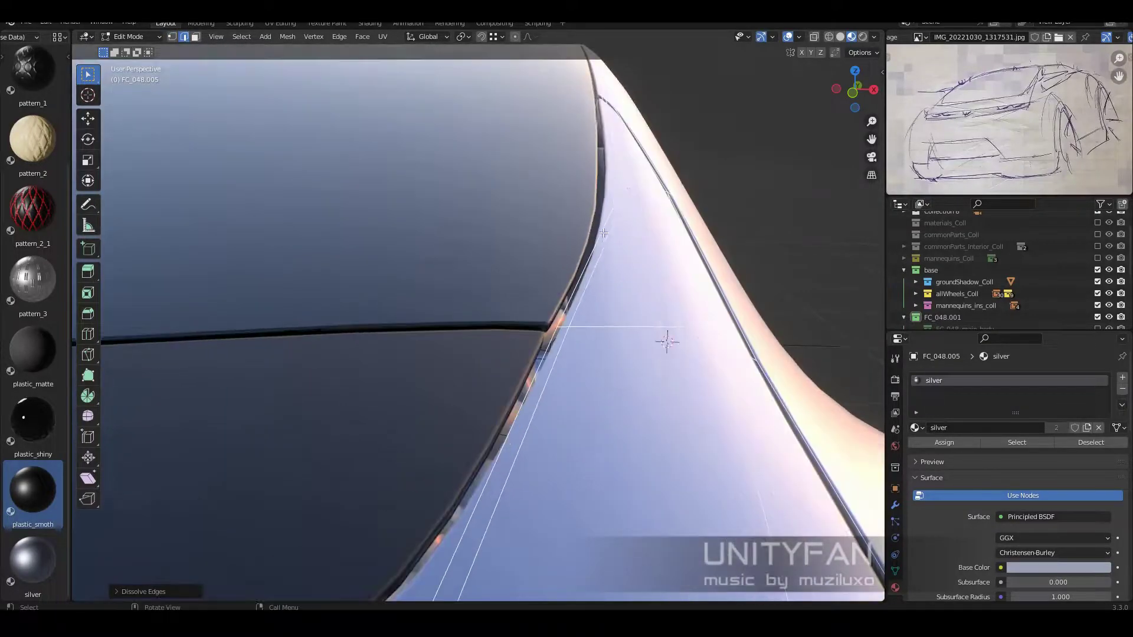
click(624, 175)
key(KP_7)
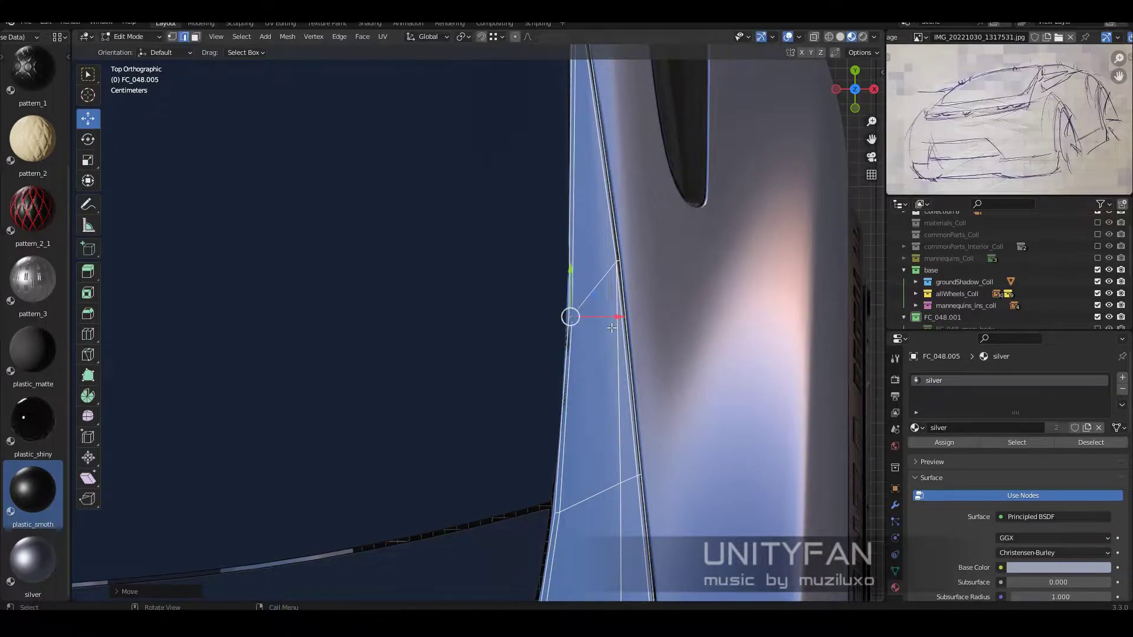
key(KP_1)
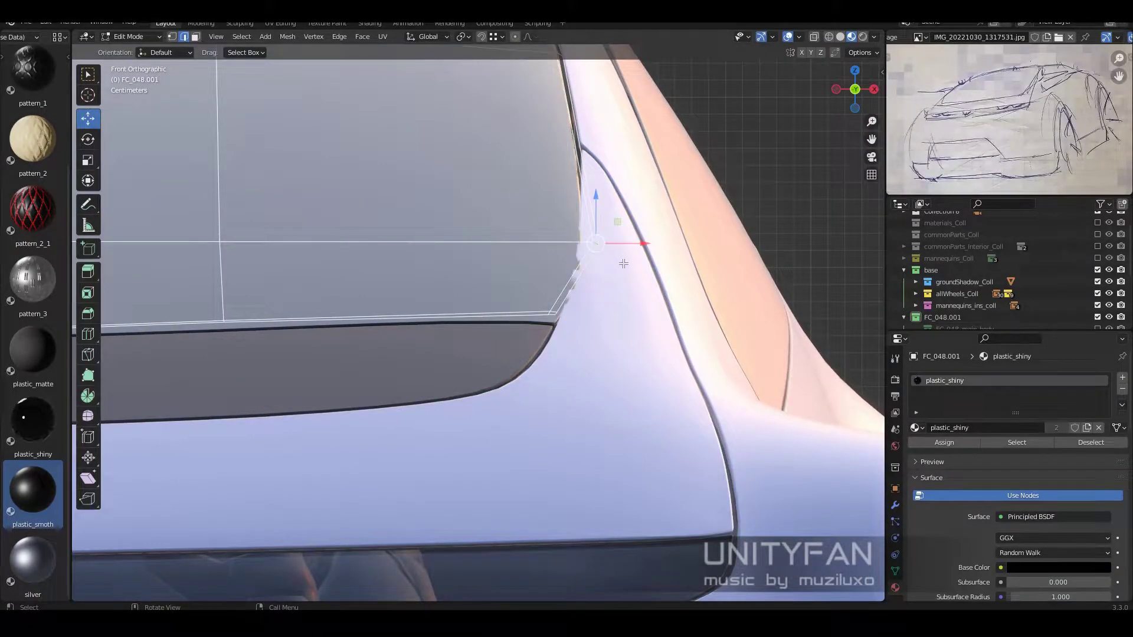
- Add an edge loop across the roof panel and shift its edge vertices into place
middle_drag(623, 263, 419, 352)
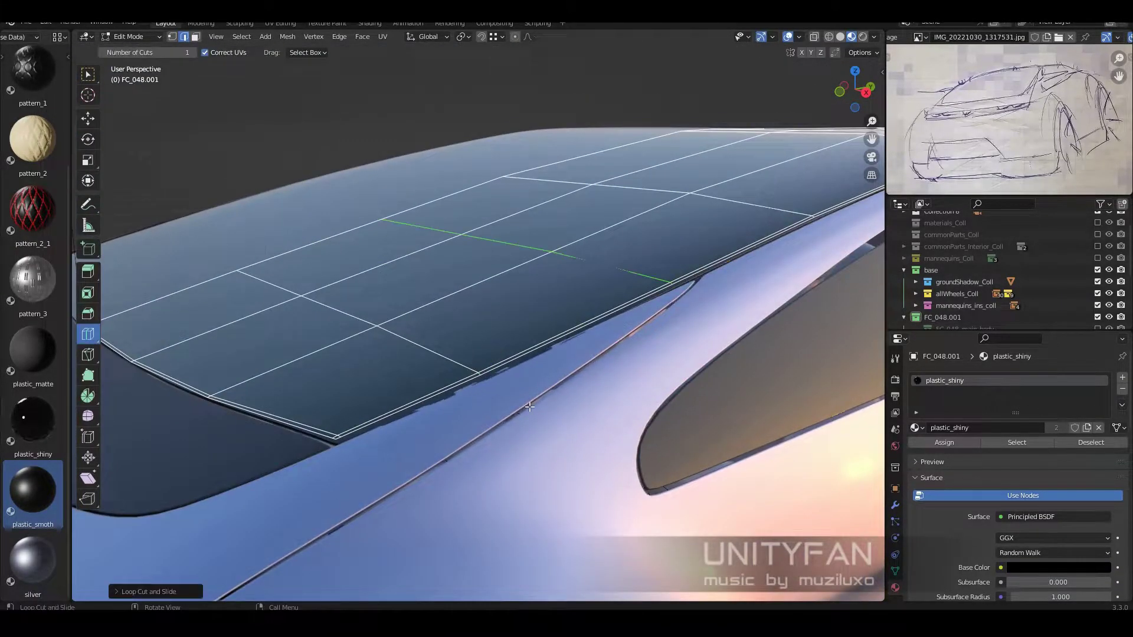
click(88, 118)
mouse_move(354, 295)
middle_down()
mouse_move(573, 312)
mouse_move(587, 254)
mouse_move(552, 311)
mouse_move(506, 316)
middle_up()
click(543, 320)
key(KP_3)
scroll(531, 364, up, 3)
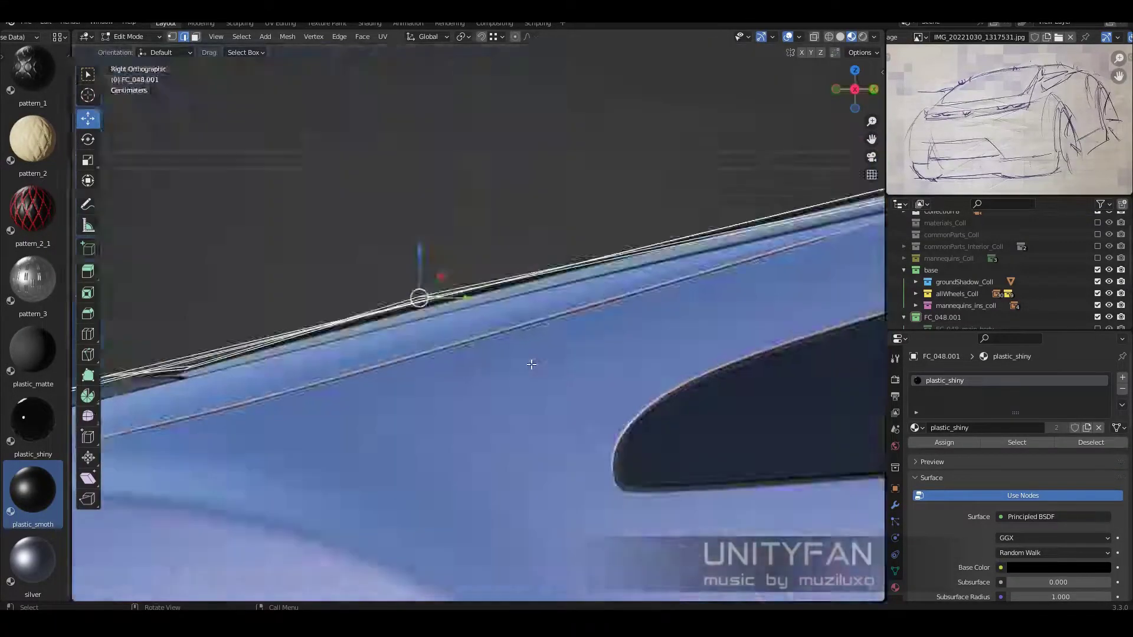
key(KP_1)
mouse_move(673, 314)
middle_down()
mouse_move(590, 295)
mouse_move(561, 331)
middle_up()
drag(564, 327, 568, 336)
- Return to Object Mode and orbit to view the whole car from the rear quarter
key(Tab)
scroll(568, 336, down, 10)
middle_drag(587, 324, 560, 451)
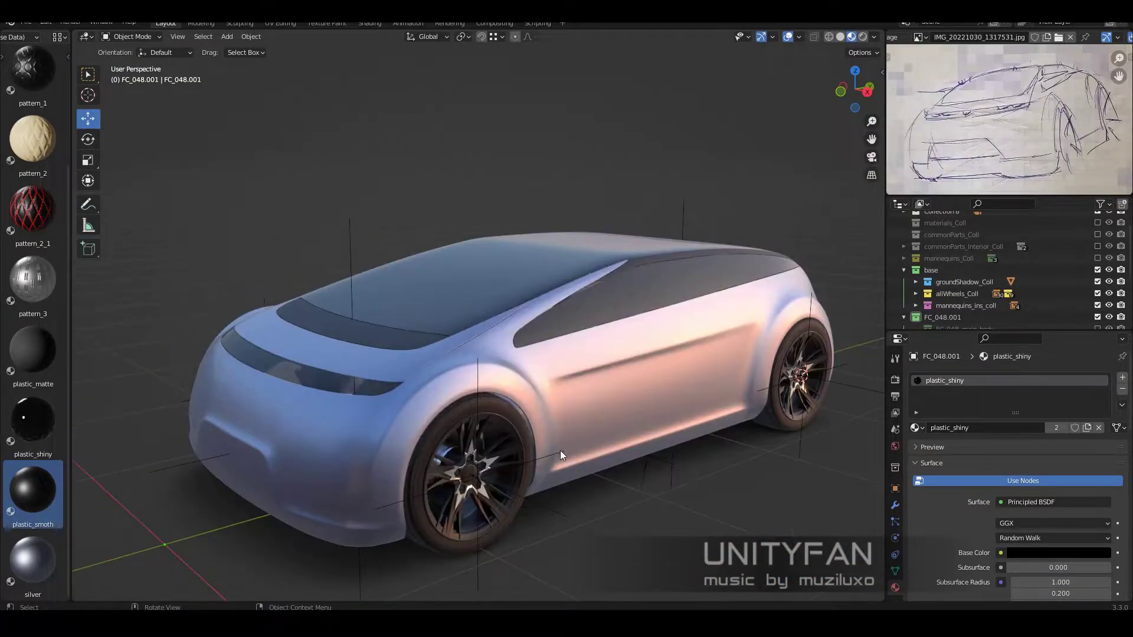
mouse_move(521, 391)
middle_down()
mouse_move(448, 361)
mouse_move(506, 343)
mouse_move(512, 401)
middle_up()
- Move a rear wheel-arch vertex on the main car body mesh
click(502, 342)
click(531, 425)
key(Tab)
scroll(531, 331, up, 3)
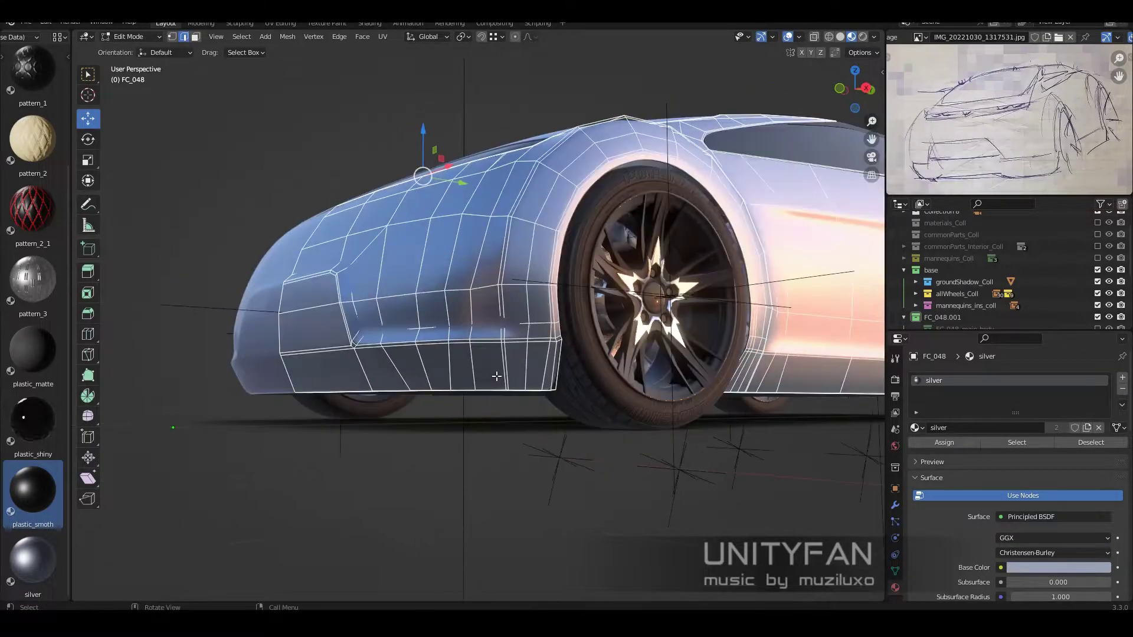
scroll(531, 330, up, 3)
key(KP_3)
scroll(520, 236, up, 4)
key(g)
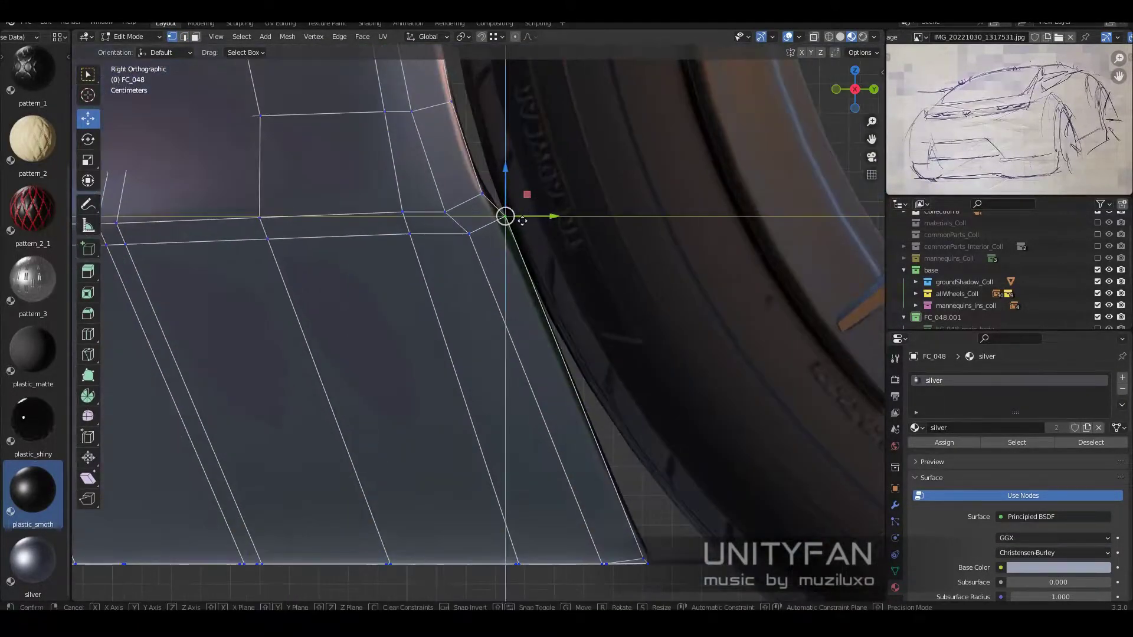
scroll(506, 176, down, 5)
scroll(506, 175, down, 4)
scroll(532, 237, up, 4)
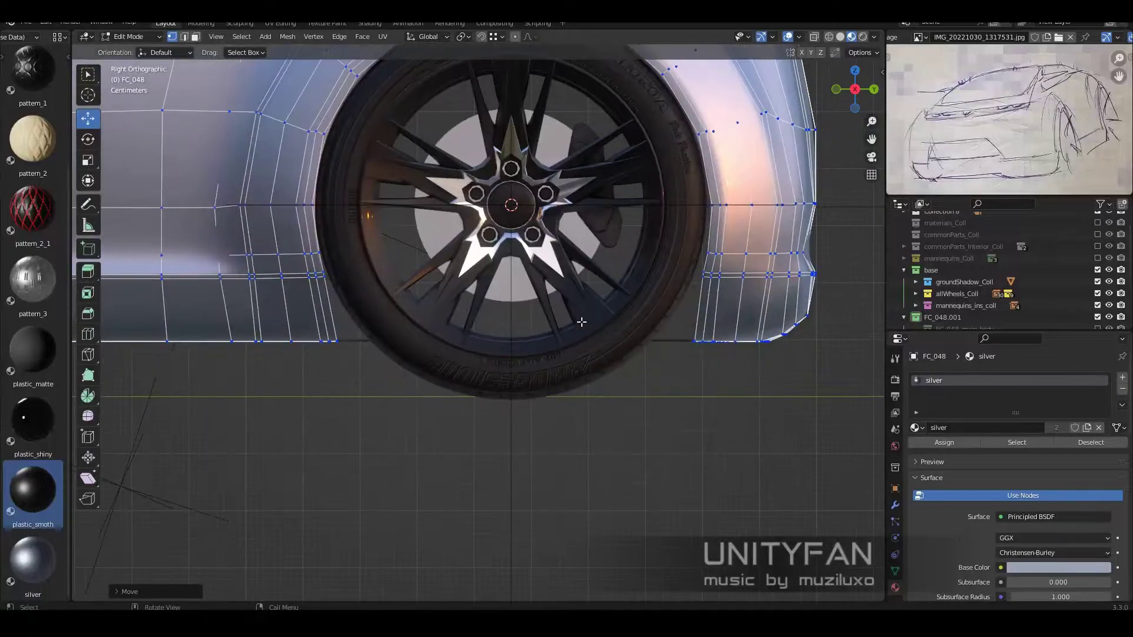
key(Tab)
- Cut a new line across the front fender of the car body
mouse_move(532, 283)
middle_down()
mouse_move(543, 313)
mouse_move(506, 301)
mouse_move(655, 319)
middle_up()
scroll(555, 299, up, 2)
scroll(506, 295, up, 3)
key(Tab)
key(KP_3)
scroll(578, 363, up, 3)
key(w)
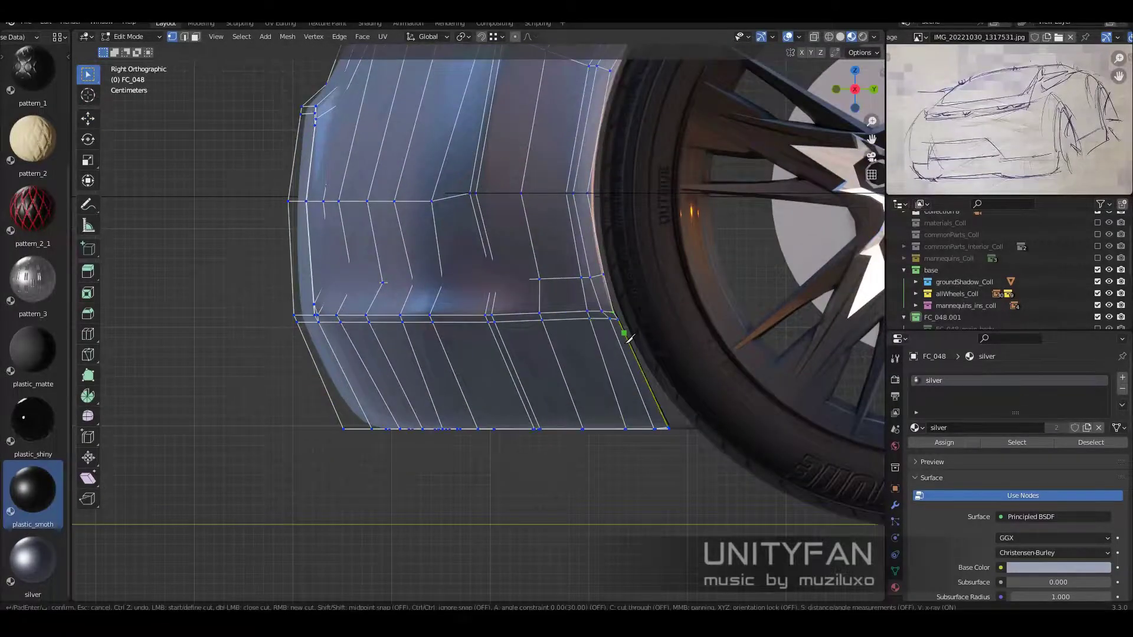
key(Return)
- Confirm the knife cut along the lower front bumper
middle_drag(350, 337, 579, 329)
scroll(594, 333, up, 5)
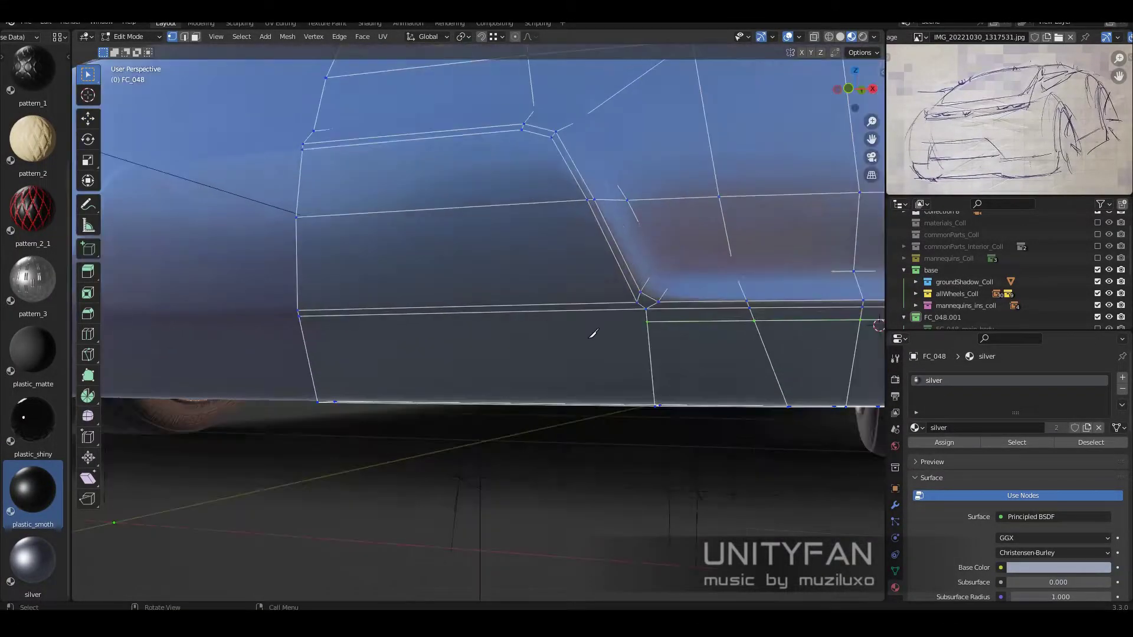
middle_drag(577, 208, 629, 293)
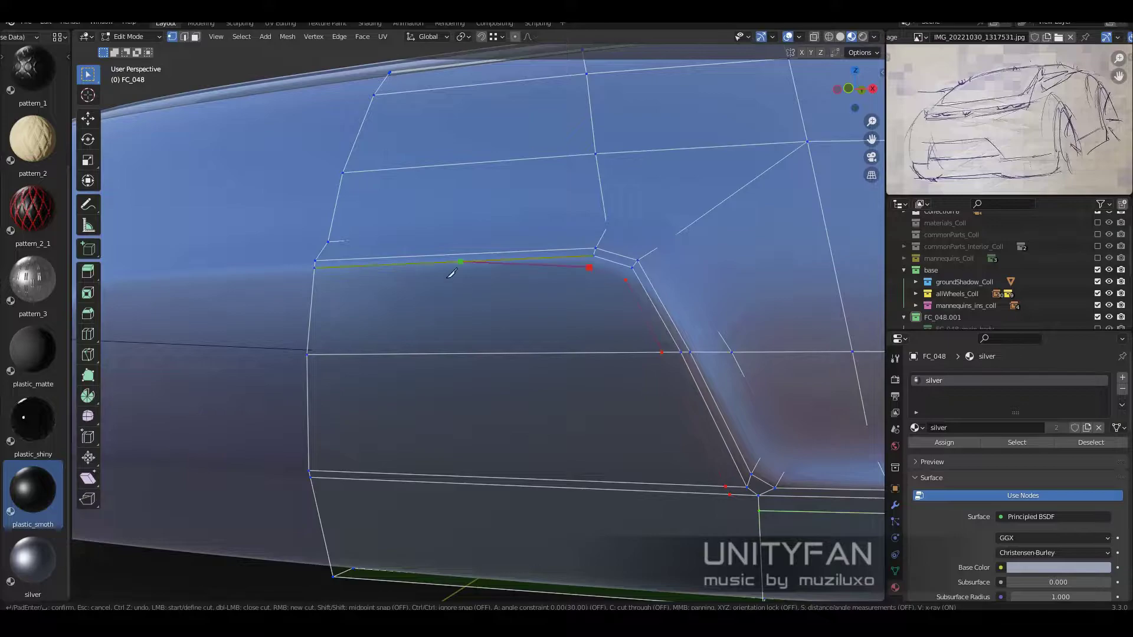
key(Return)
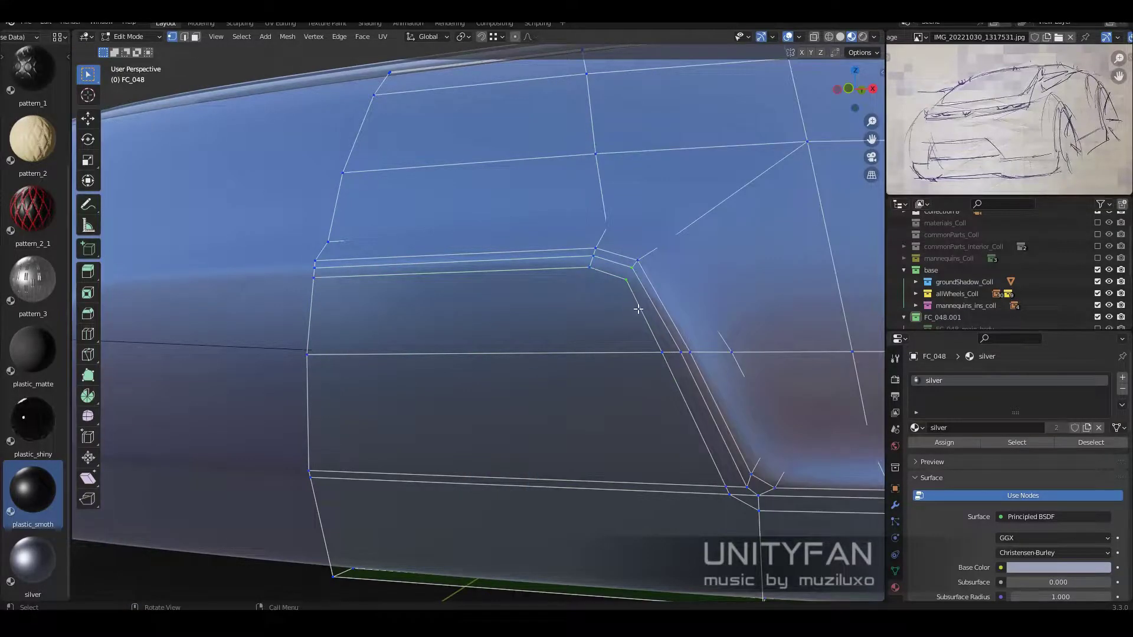
scroll(638, 309, down, 5)
middle_drag(638, 309, 214, 82)
scroll(213, 82, up, 3)
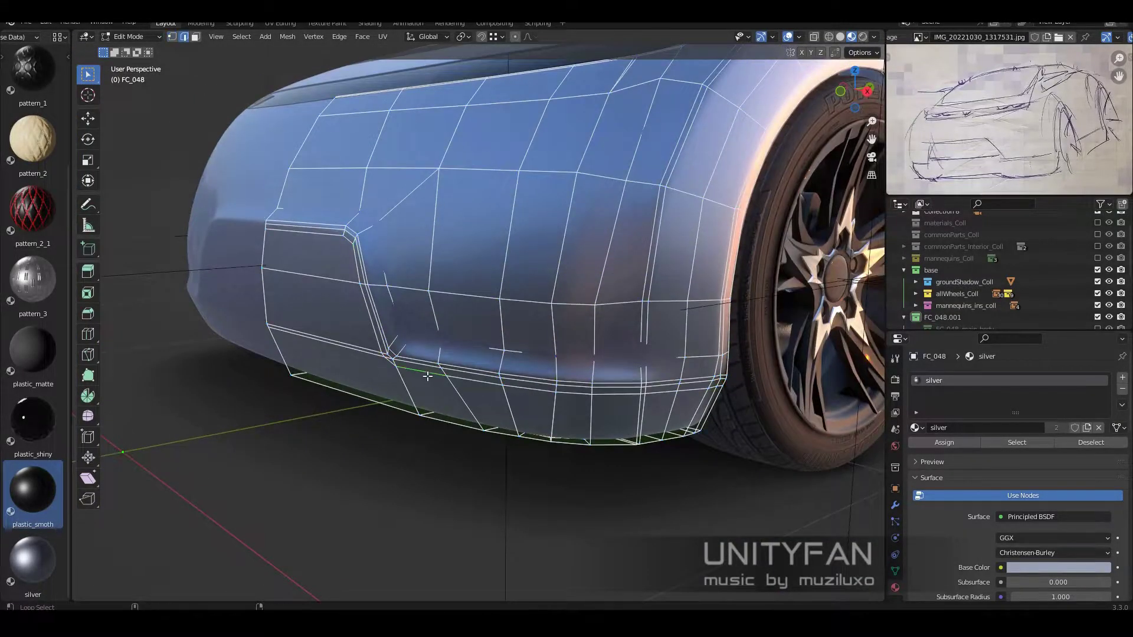
middle_drag(365, 278, 715, 459)
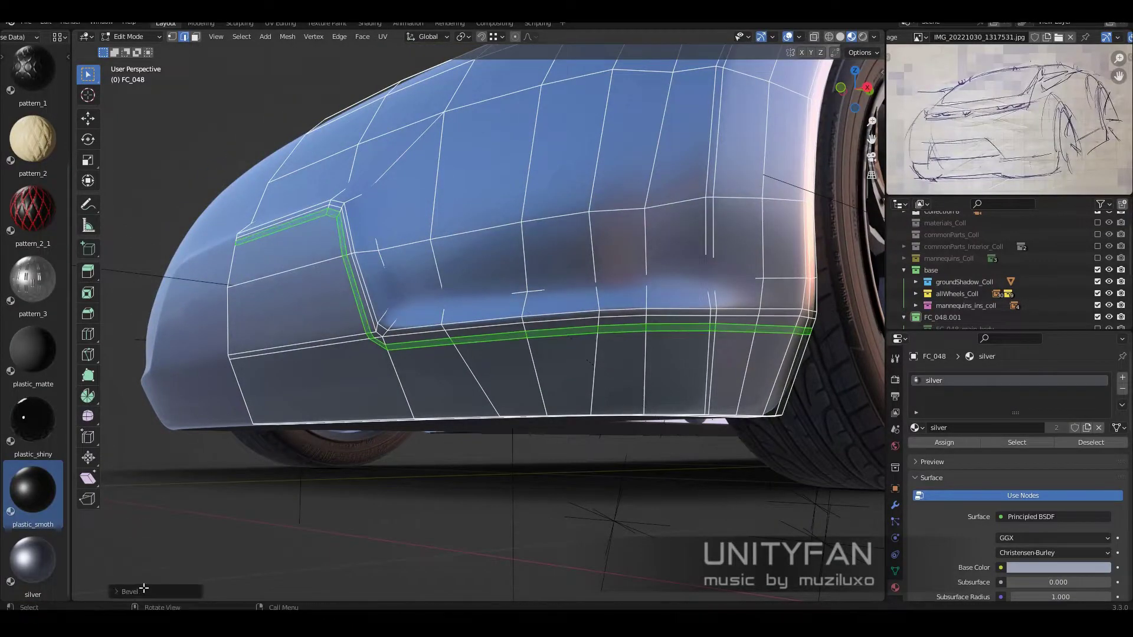
- Bevel the bumper edge loop into a panel-line strip, adjusting its width and removing an extra loop
click(143, 590)
click(218, 409)
scroll(433, 362, up, 4)
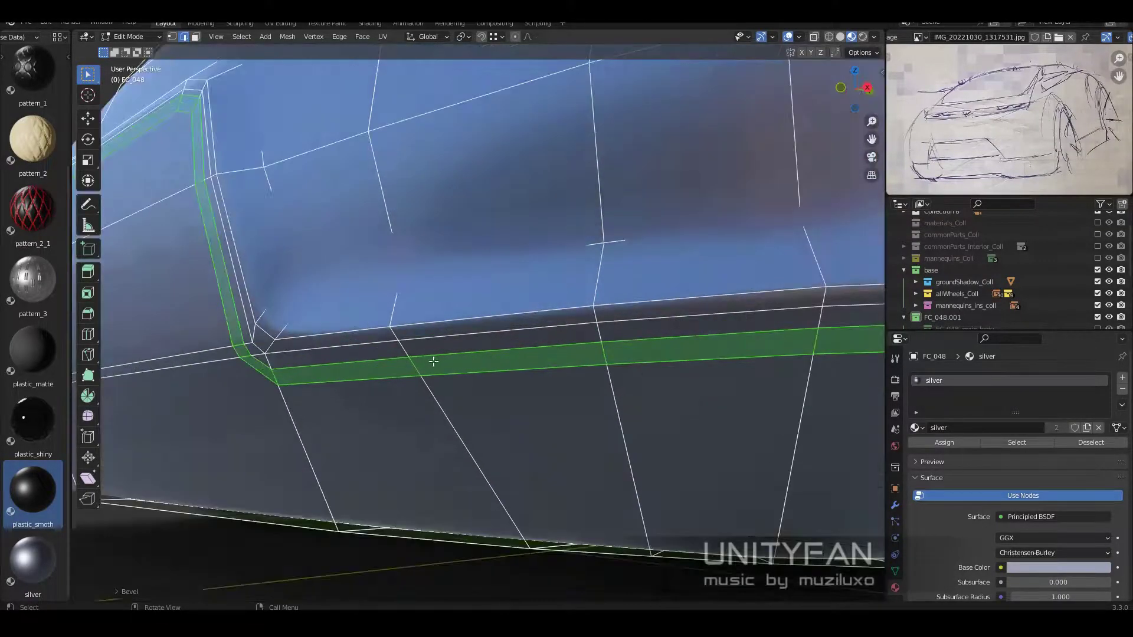
click(615, 358)
scroll(650, 354, down, 5)
scroll(723, 350, up, 5)
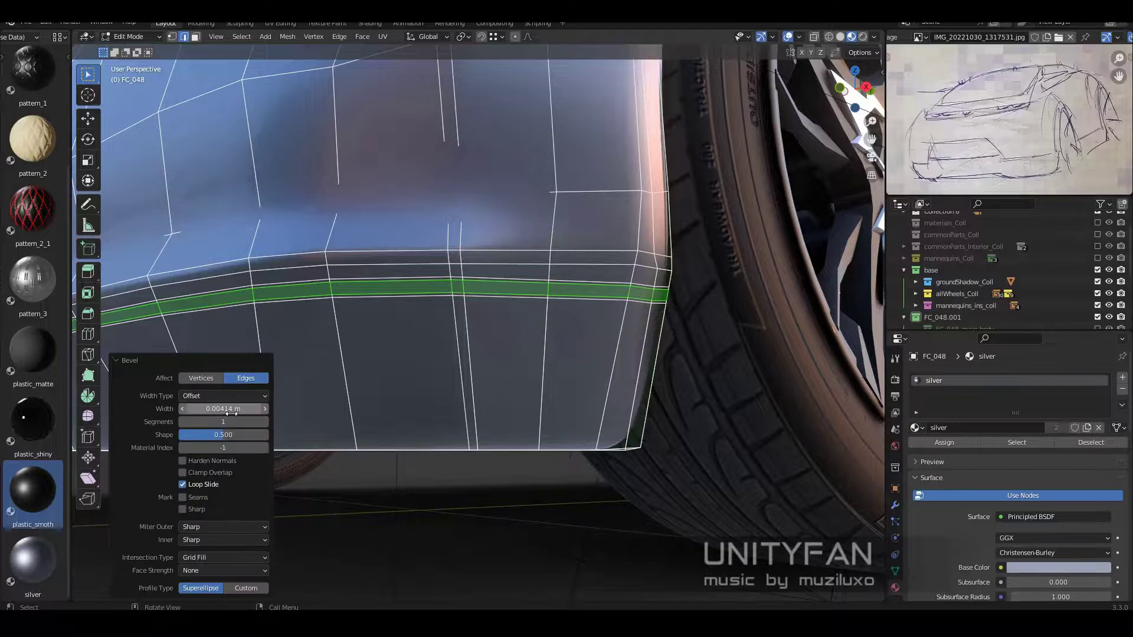
scroll(195, 236, up, 2)
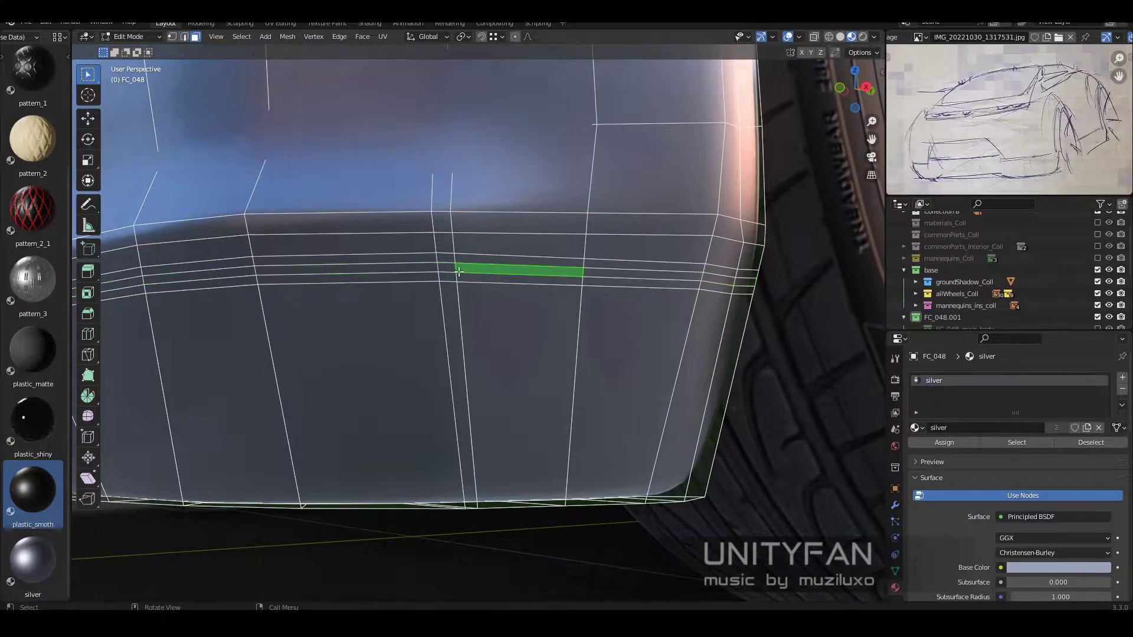
click(454, 260)
scroll(457, 319, down, 5)
- Separate the lower front bumper faces into FC_048.008 with plastic_smoth material
ctrl+click(467, 380)
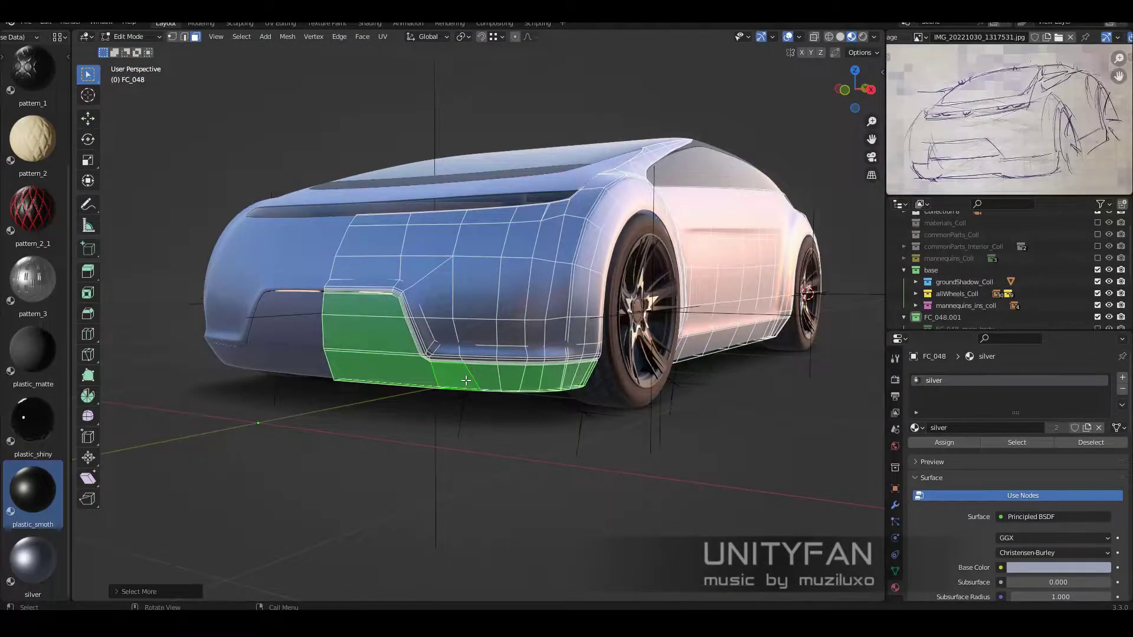
click(466, 381)
key(Tab)
middle_drag(379, 373, 147, 425)
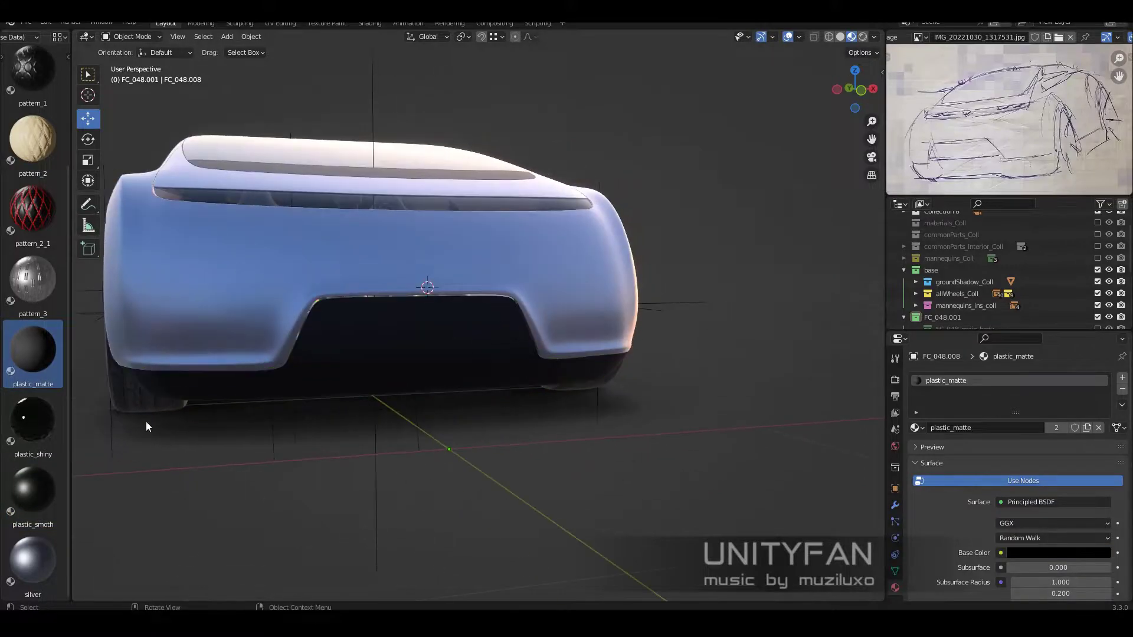
drag(32, 490, 412, 357)
middle_drag(412, 357, 293, 183)
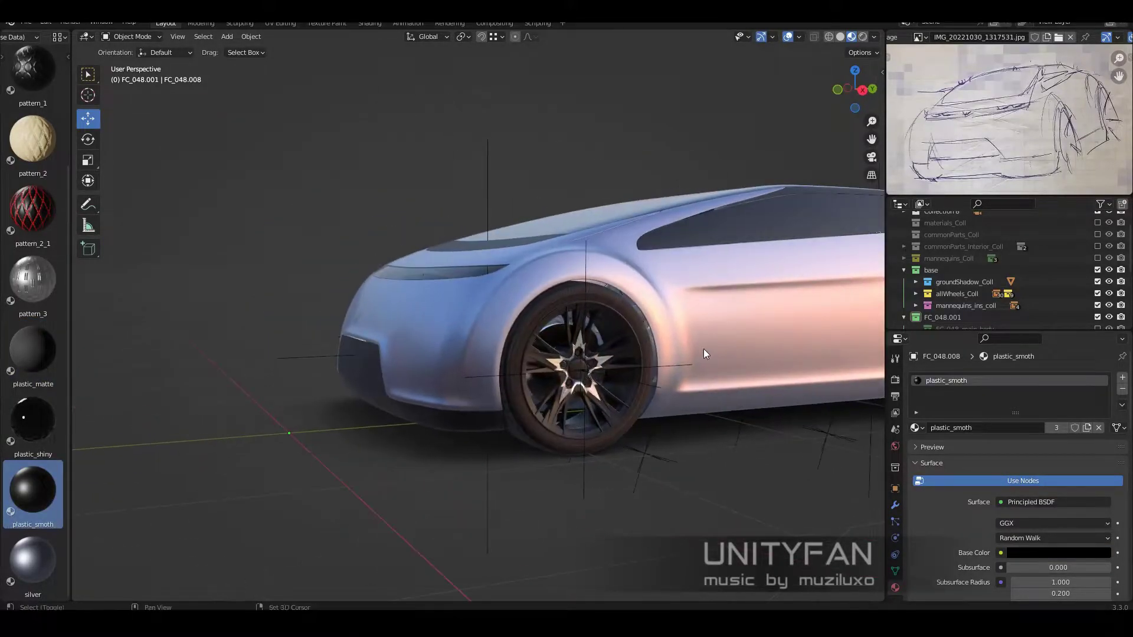
mouse_move(690, 334)
middle_down()
mouse_move(651, 349)
mouse_move(695, 406)
middle_up()
- Reopen the main silver body mesh in a straight side view
click(695, 406)
key(Tab)
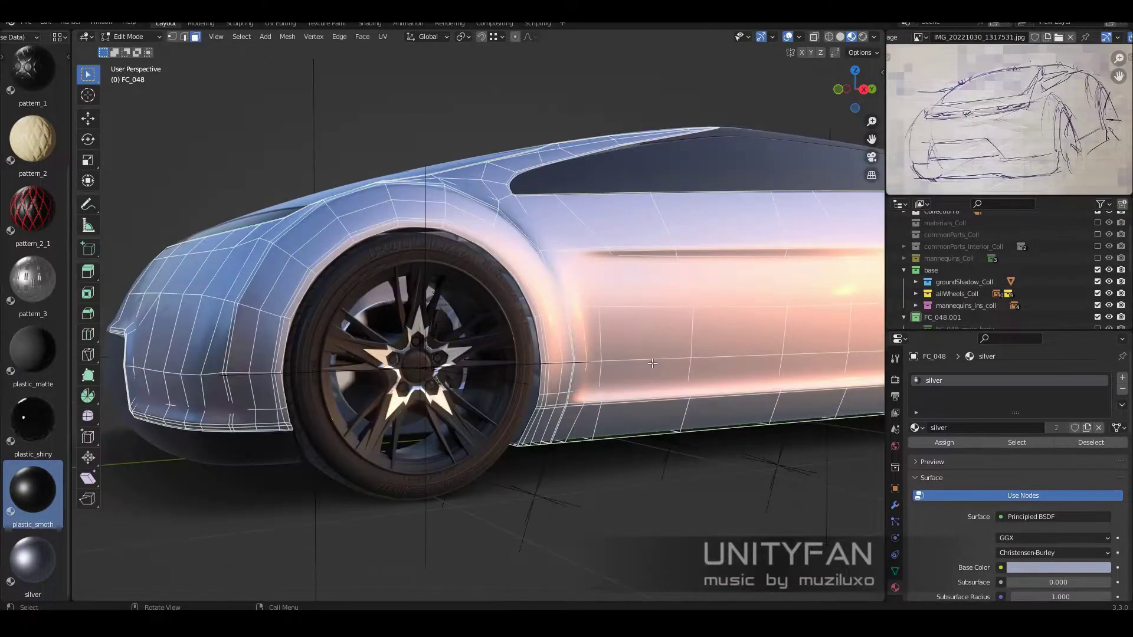
scroll(738, 359, up, 5)
key(KP_3)
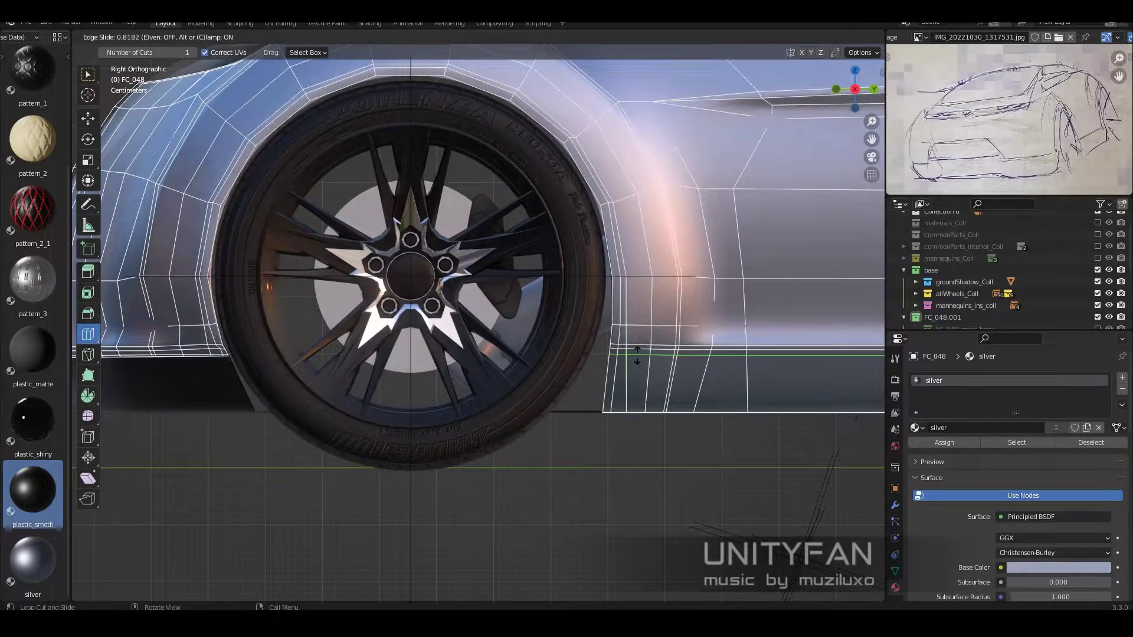
- Loop cut the lower door sill and bevel it into a panel-line strip
click(638, 355)
scroll(637, 354, down, 5)
scroll(486, 390, up, 6)
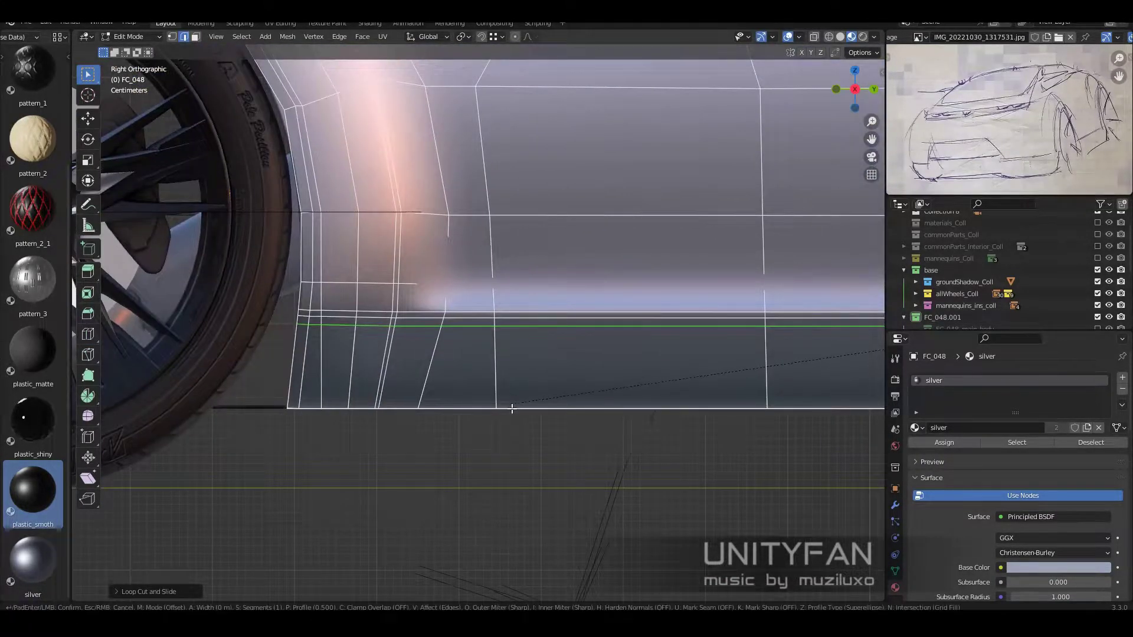
scroll(493, 337, up, 2)
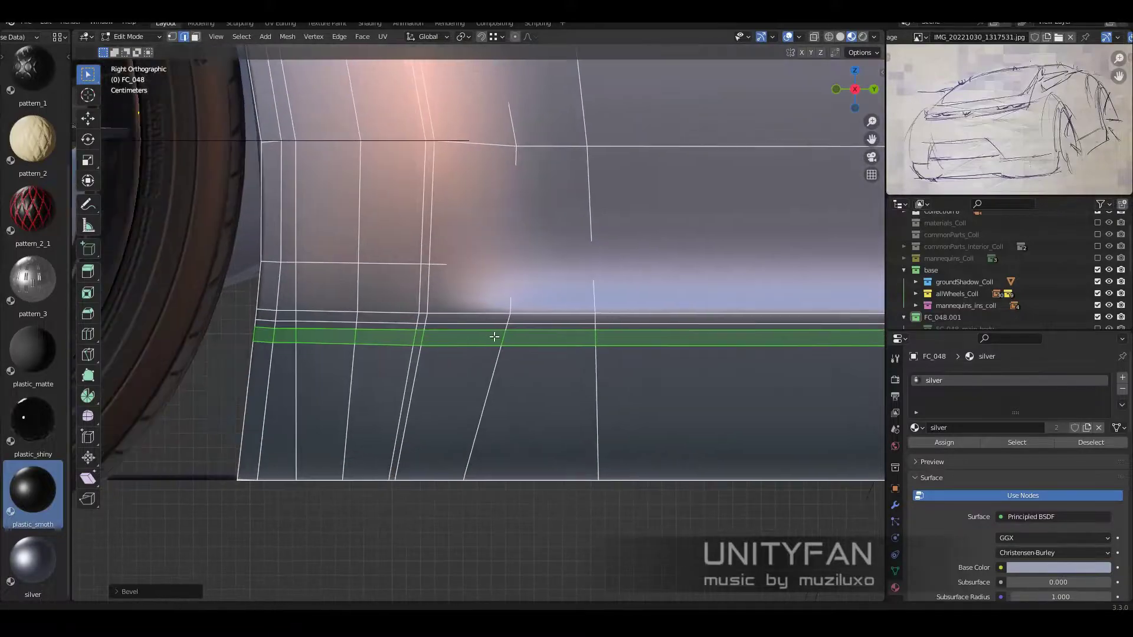
scroll(506, 374, up, 2)
key(ctrl+r)
click(445, 335)
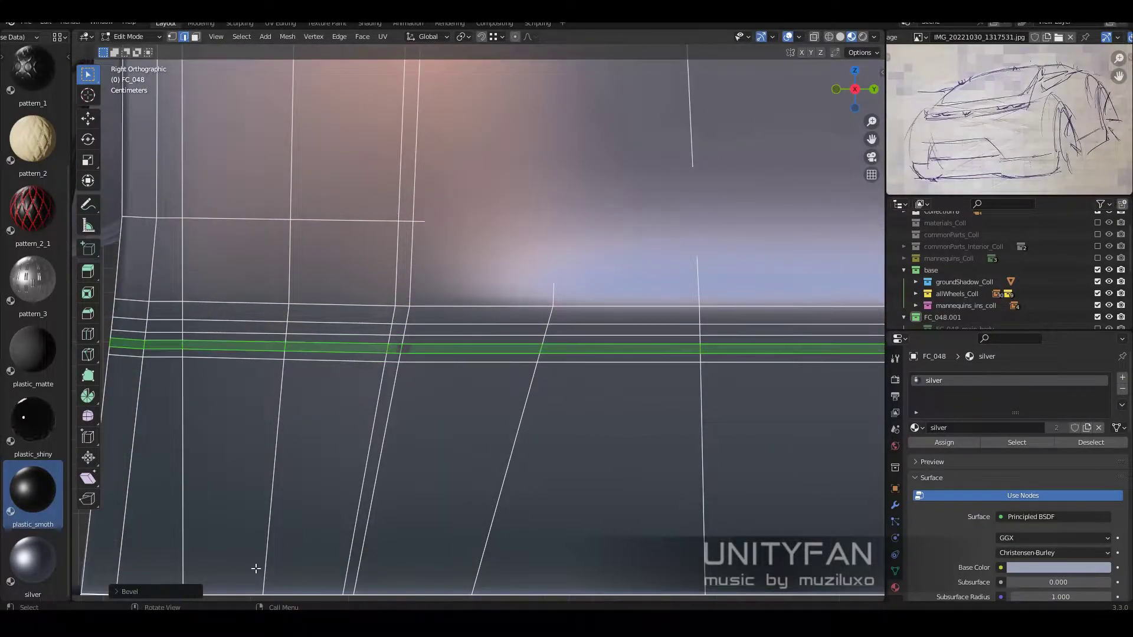
click(129, 592)
click(220, 409)
key(Return)
- Separate the sill strip faces into FC_048.009 with plastic_smoth material
scroll(532, 348, down, 2)
key(3)
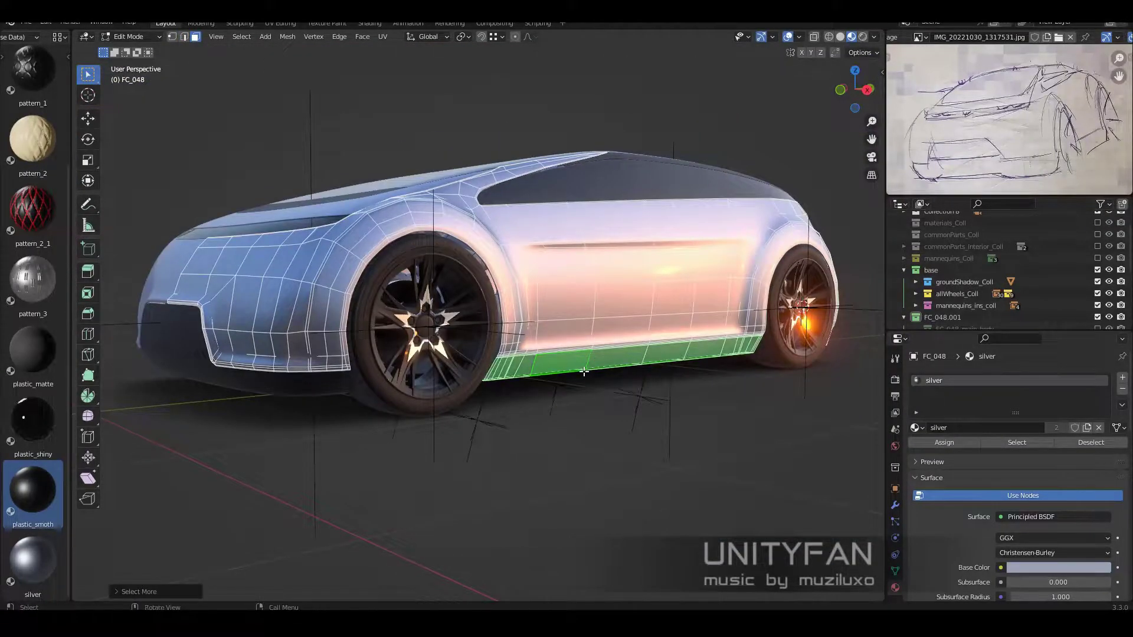
key(p)
click(579, 367)
key(Tab)
drag(667, 349, 667, 350)
scroll(740, 305, down, 3)
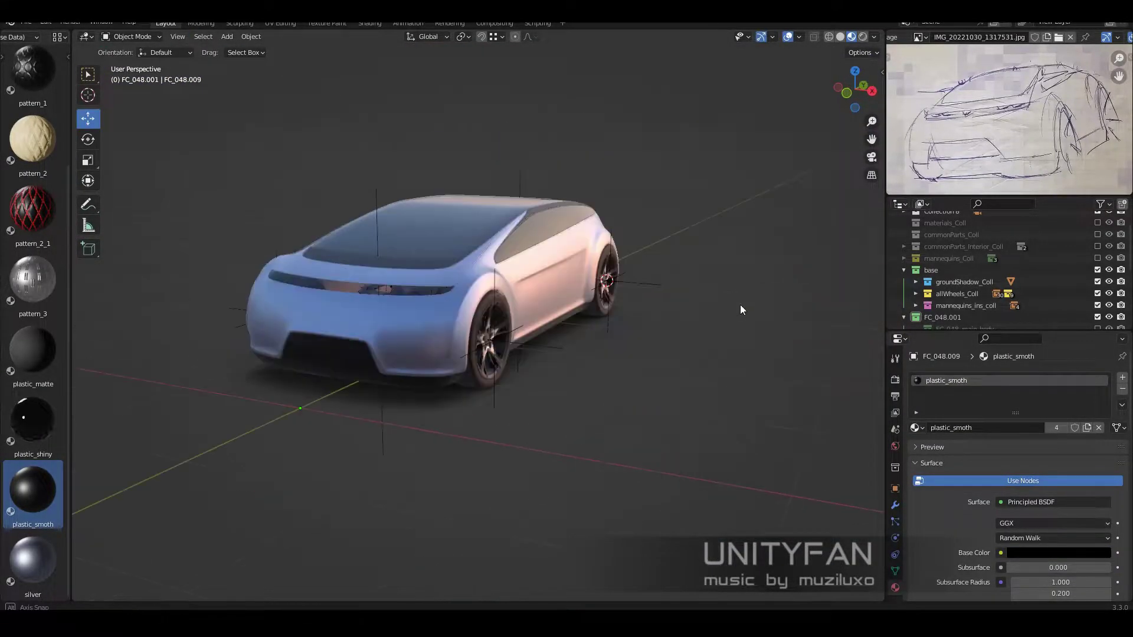
scroll(696, 349, up, 2)
scroll(696, 348, up, 2)
mouse_move(696, 348)
middle_down()
mouse_move(637, 364)
mouse_move(606, 354)
mouse_move(560, 374)
mouse_move(495, 364)
mouse_move(696, 367)
mouse_move(702, 391)
mouse_move(624, 404)
mouse_move(522, 375)
mouse_move(590, 354)
mouse_move(611, 383)
mouse_move(554, 377)
mouse_move(504, 344)
middle_up()
- Select a vertex path along the rear bumper and bevel it to width
click(612, 383)
key(Tab)
scroll(602, 415, up, 3)
scroll(531, 366, up, 5)
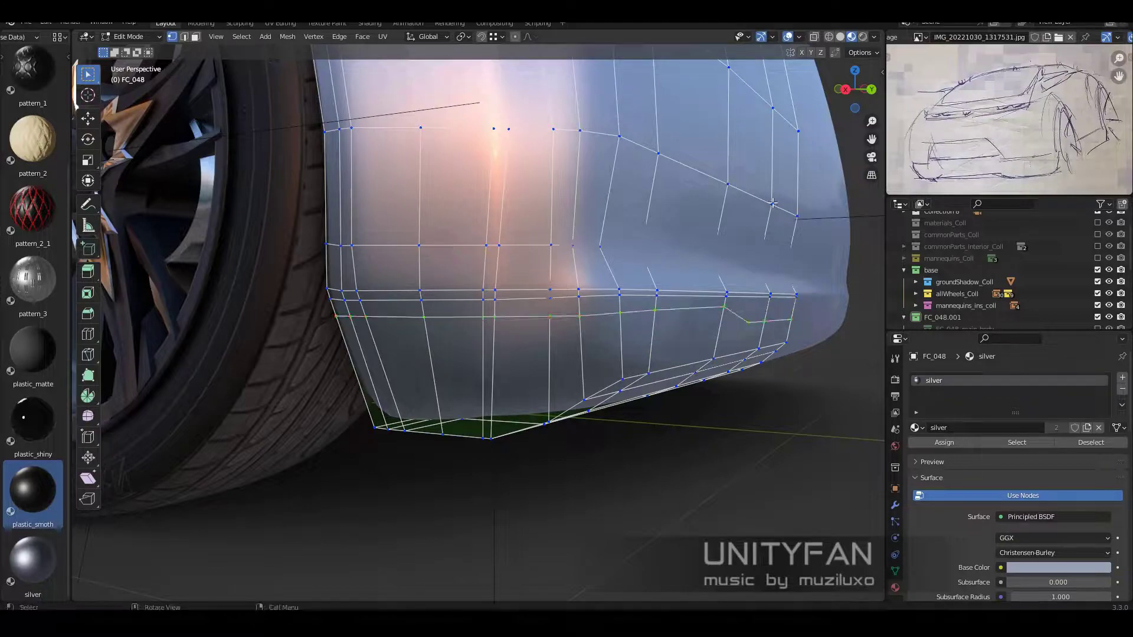
ctrl+click(727, 312)
middle_drag(727, 311, 450, 266)
scroll(451, 265, up, 4)
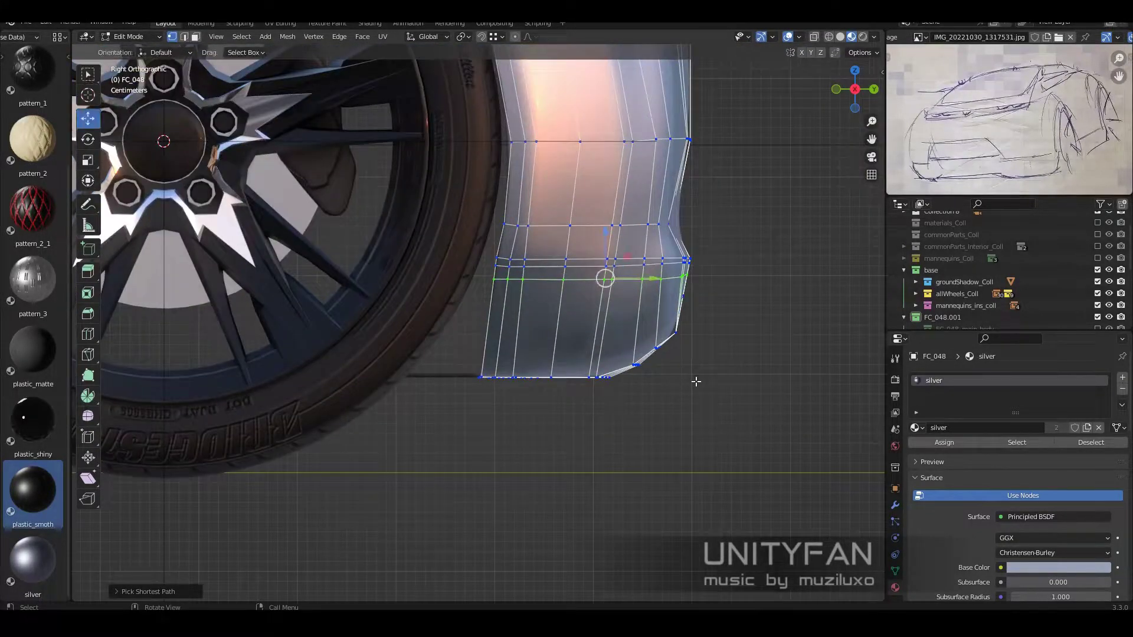
mouse_move(696, 382)
middle_down()
mouse_move(546, 367)
mouse_move(235, 71)
middle_up()
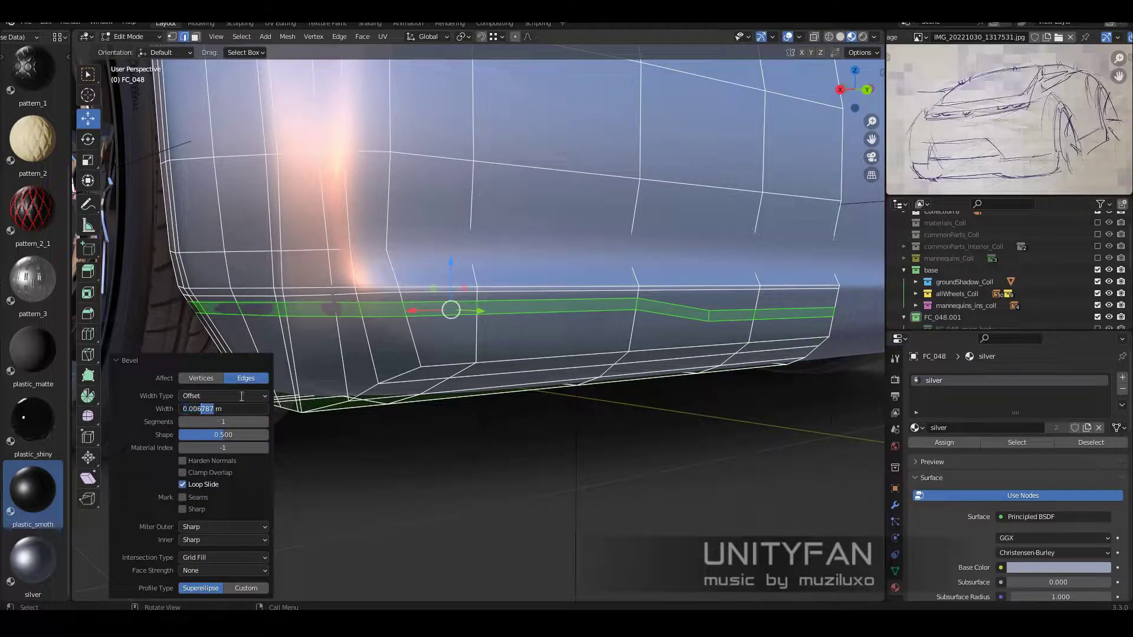
click(130, 360)
middle_drag(142, 366, 93, 338)
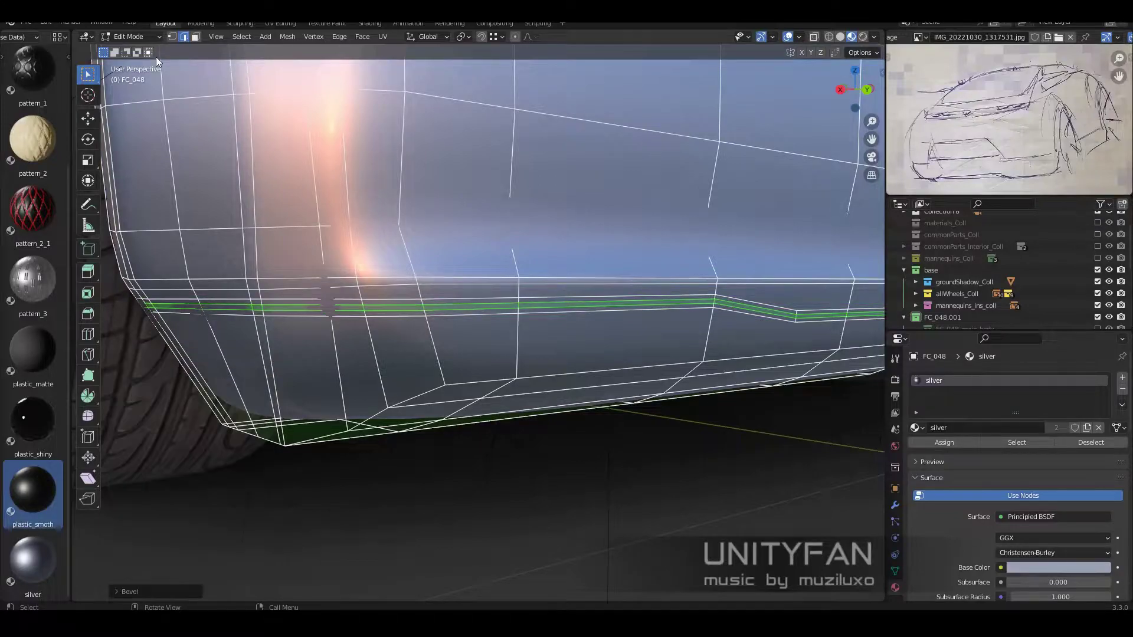
- Select the rear bumper faces below the line and give them plastic_smoth
key(3)
scroll(527, 302, up, 2)
scroll(538, 303, down, 5)
scroll(523, 319, up, 2)
click(523, 319)
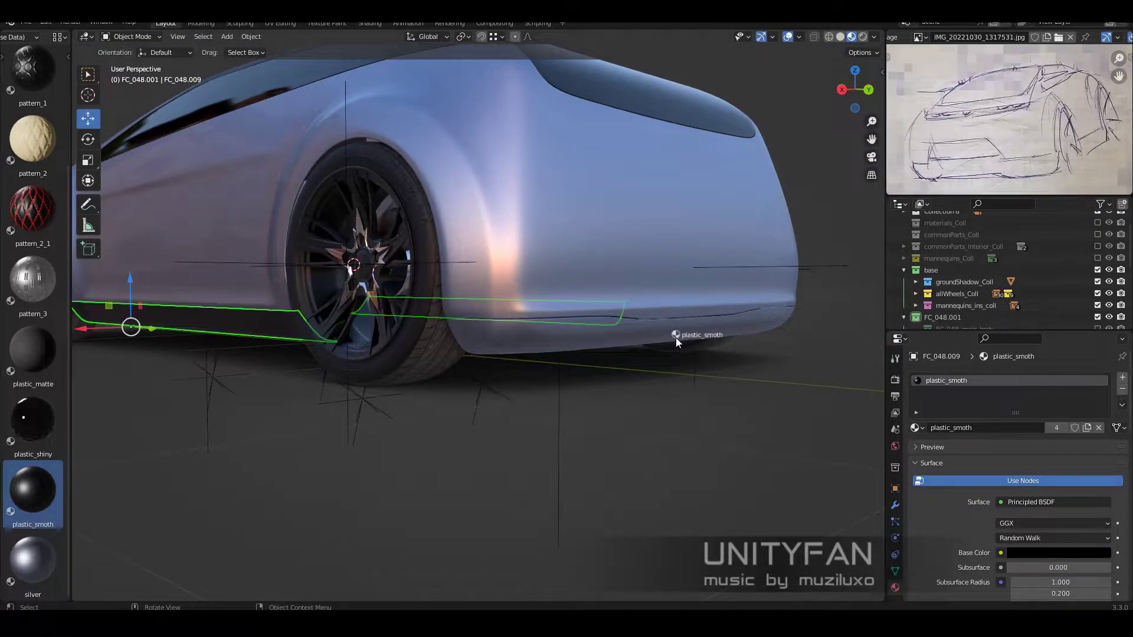
drag(676, 342, 676, 339)
mouse_move(675, 339)
middle_down()
mouse_move(673, 314)
mouse_move(625, 306)
mouse_move(679, 388)
mouse_move(585, 359)
mouse_move(582, 309)
mouse_move(565, 345)
mouse_move(586, 392)
mouse_move(524, 338)
mouse_move(294, 461)
mouse_move(513, 354)
middle_up()
- Edit the rear window piece's mesh in vertex select mode
scroll(541, 394, up, 3)
scroll(537, 393, down, 5)
click(582, 310)
scroll(565, 344, up, 2)
key(Tab)
scroll(524, 338, up, 3)
scroll(293, 461, down, 2)
scroll(514, 354, up, 3)
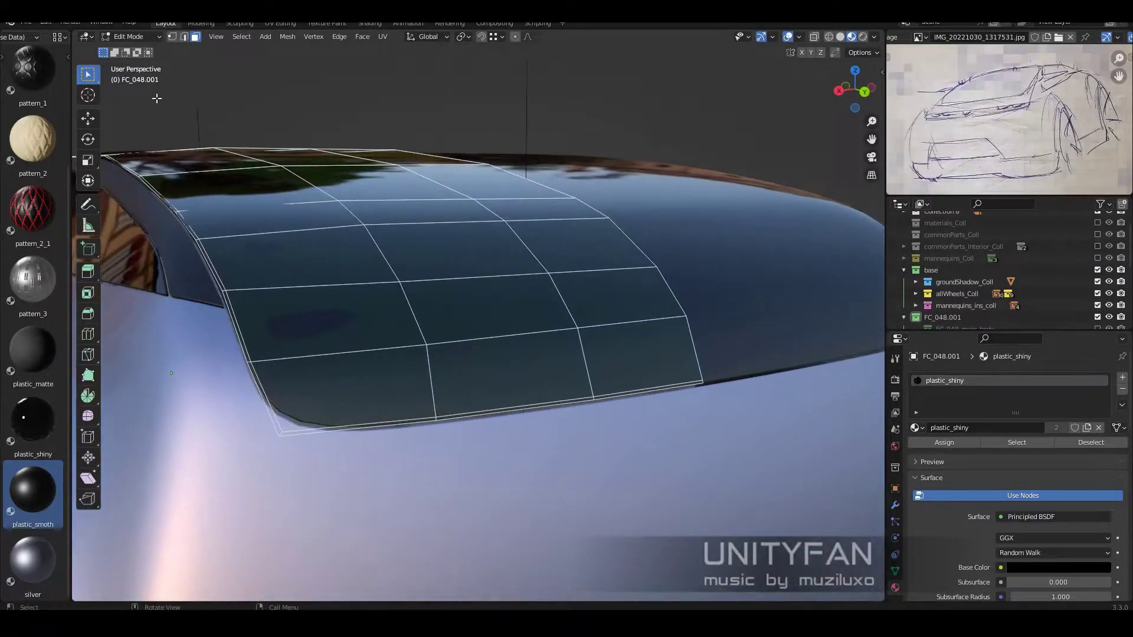
key(1)
scroll(364, 300, up, 1)
- Knife a new line across the rear window glass
click(238, 291)
middle_drag(244, 295, 326, 387)
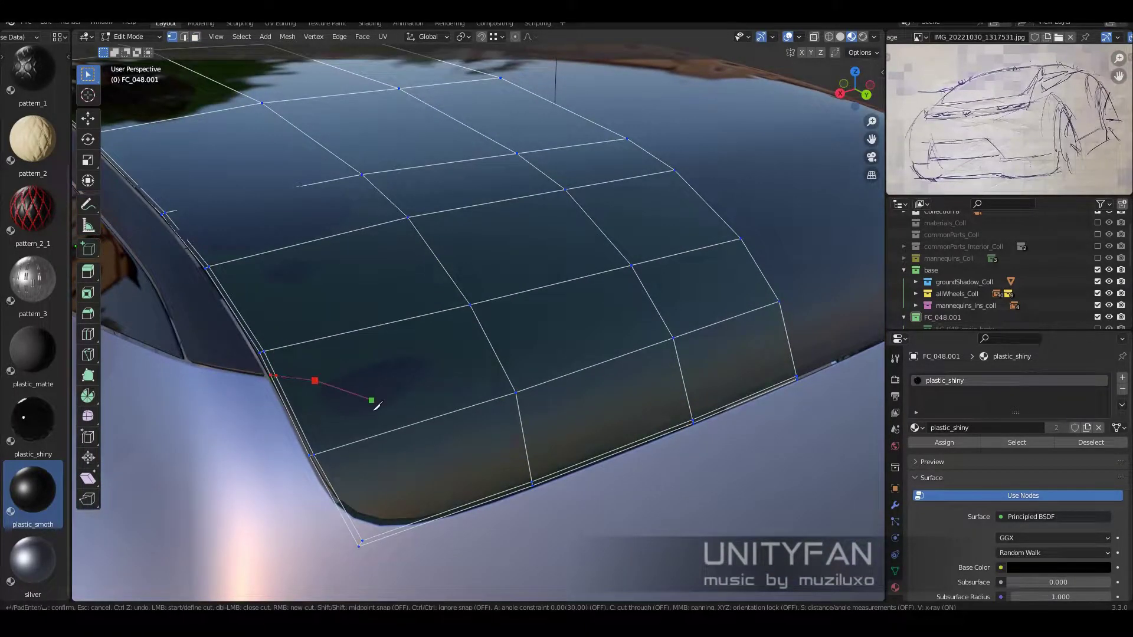
click(390, 432)
middle_drag(390, 432, 363, 388)
click(363, 388)
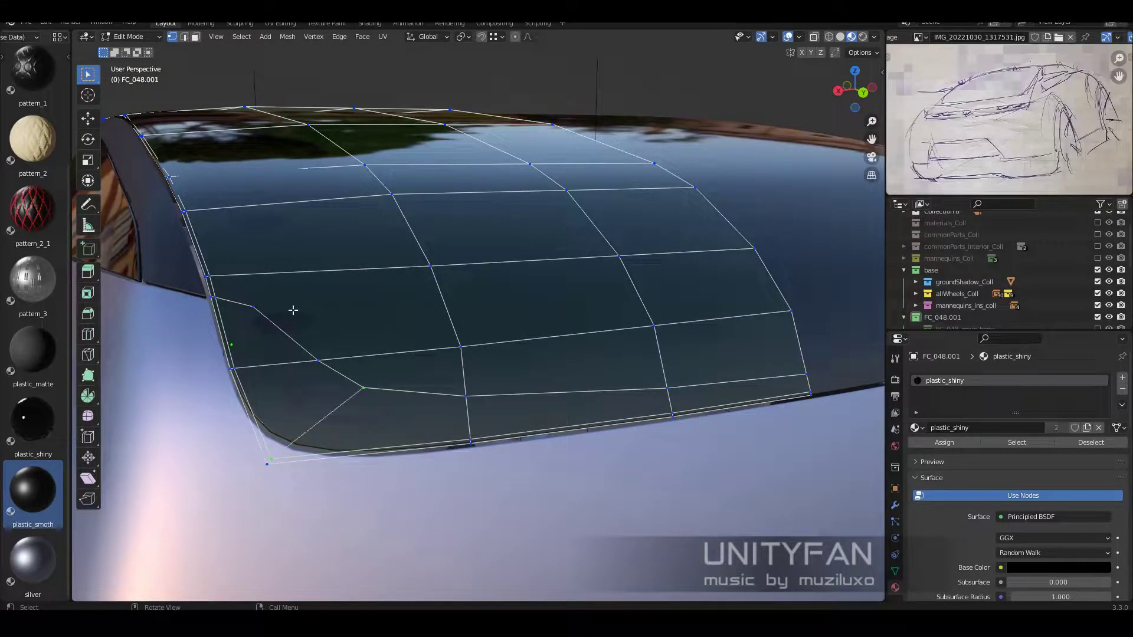
- Select the new edge loop across the glass and start beveling it
alt+click(567, 394)
middle_drag(566, 395, 716, 475)
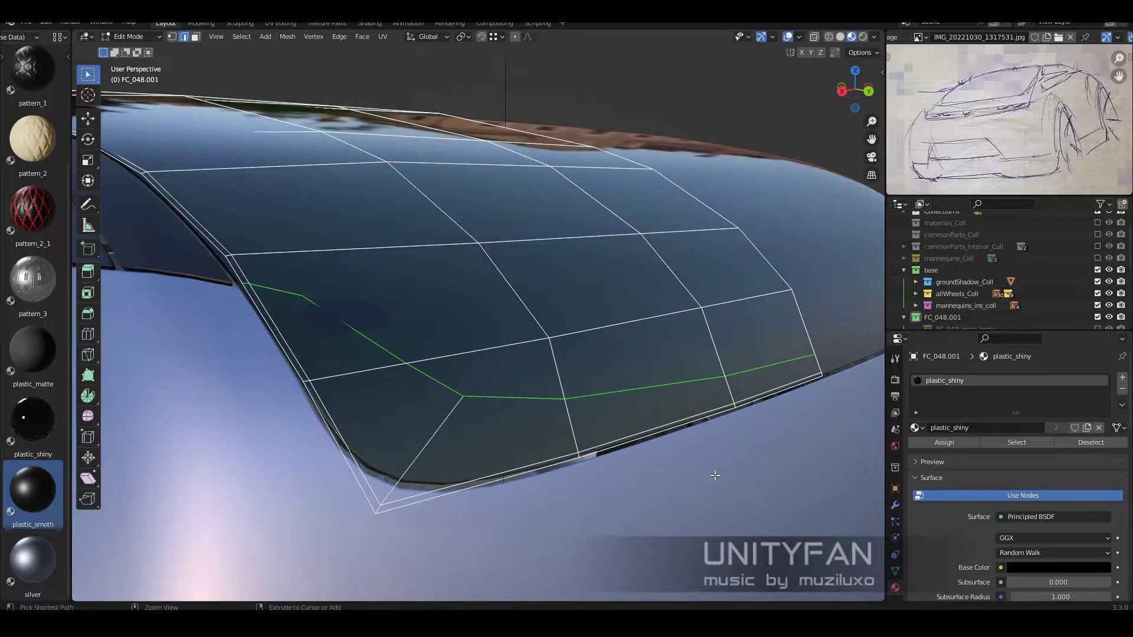
click(721, 482)
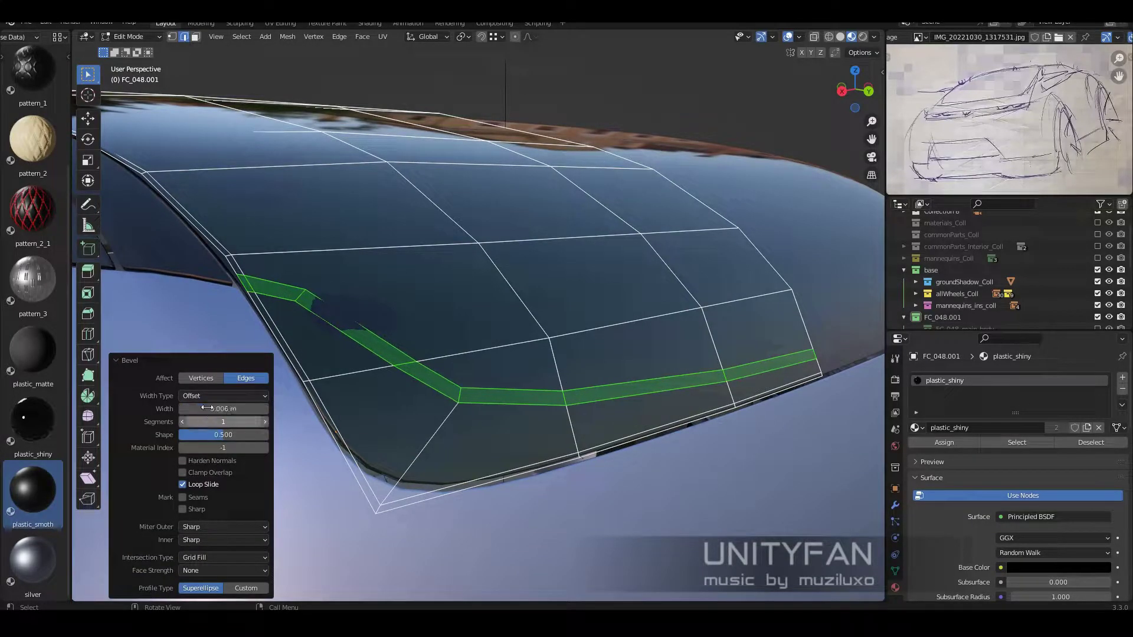
click(117, 360)
click(88, 334)
middle_drag(307, 354, 377, 383)
middle_drag(183, 153, 572, 380)
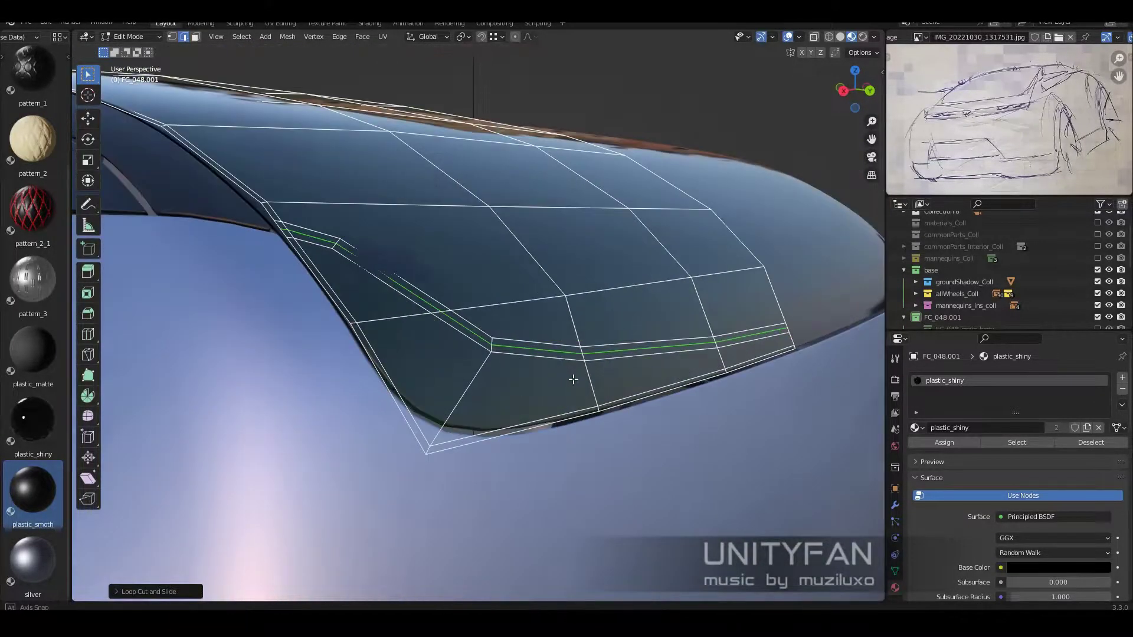
- Bevel the glass edge loop to a 0.002 width and select a panel face
key(ctrl+b)
click(125, 591)
click(219, 410)
text(0.002)
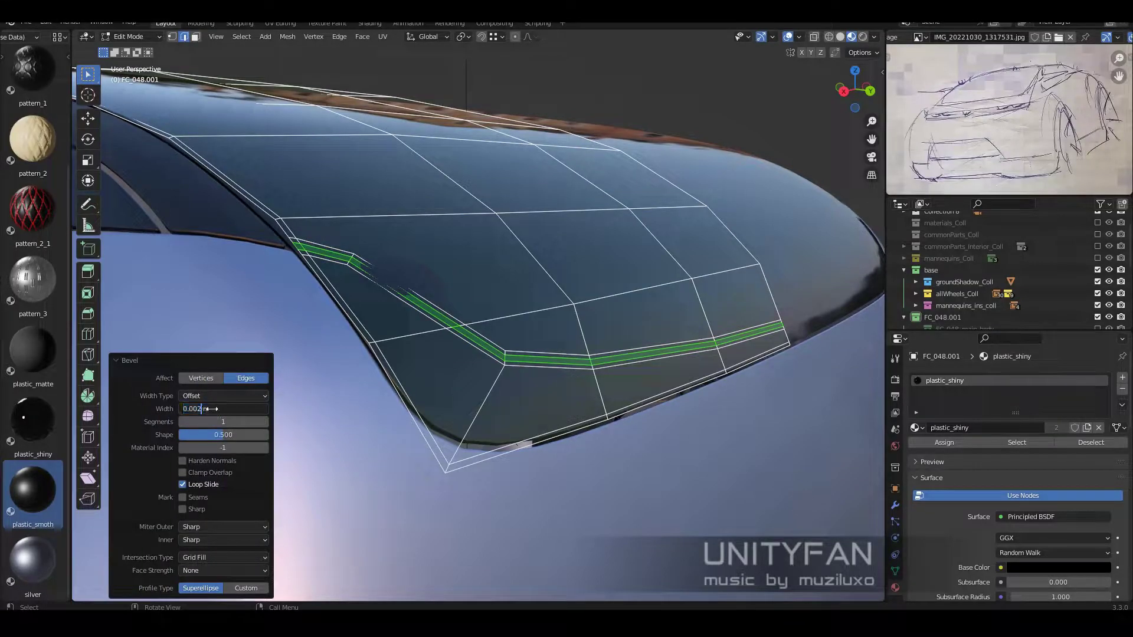
key(Return)
scroll(321, 324, up, 3)
scroll(241, 112, up, 3)
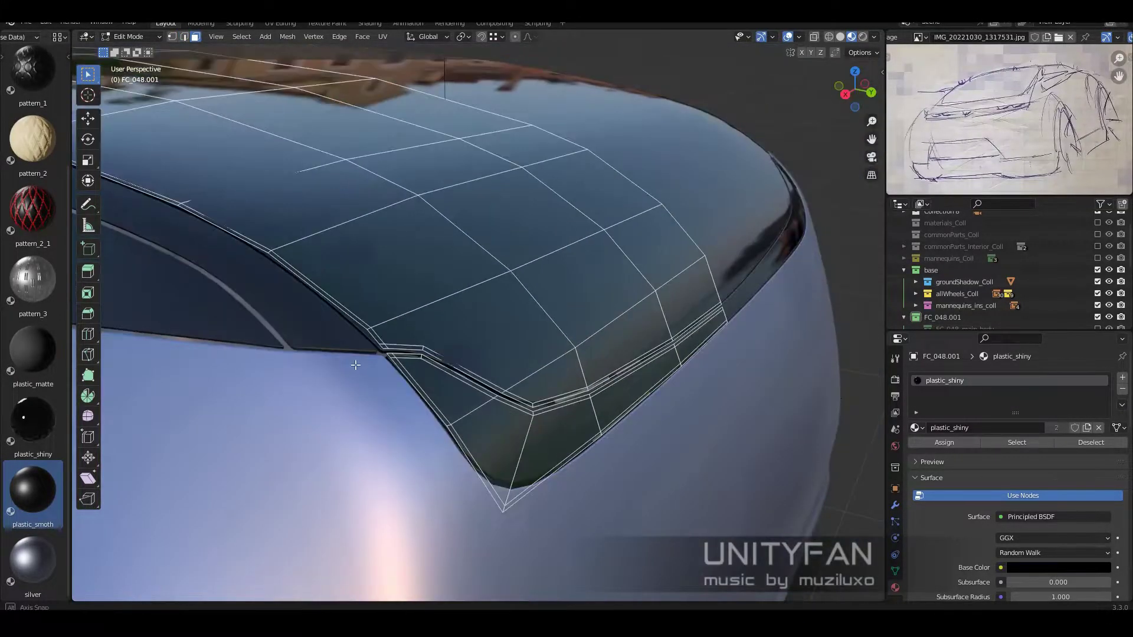
click(447, 386)
- Separate the selected rear window faces into their own trim piece and select it
key(p)
click(442, 381)
key(Tab)
scroll(518, 337, down, 5)
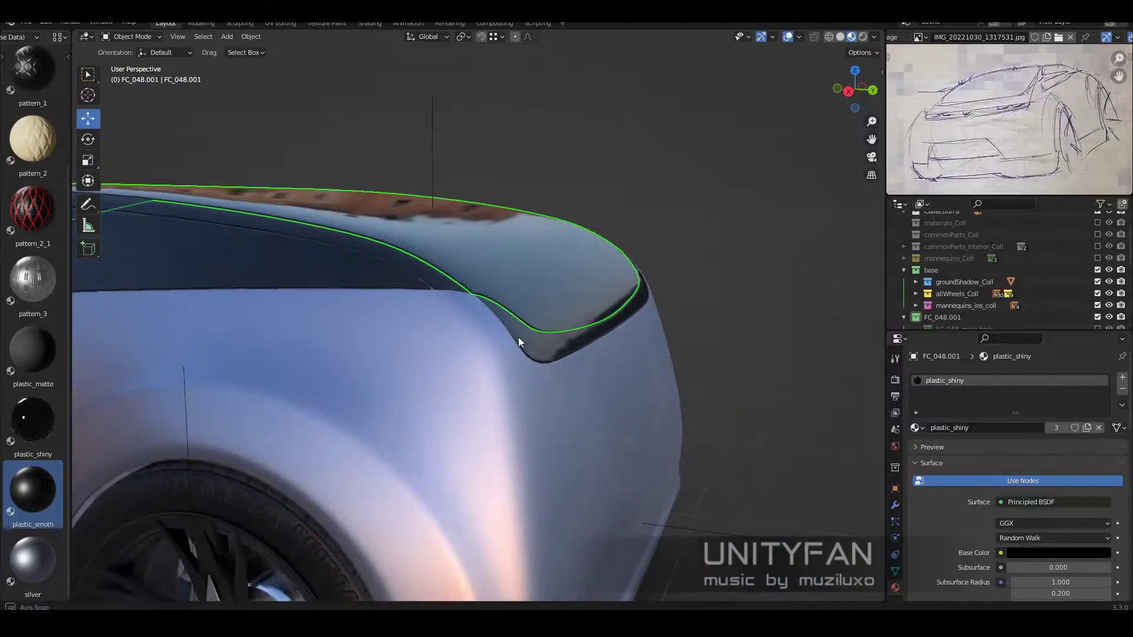
mouse_move(518, 337)
middle_down()
mouse_move(456, 335)
mouse_move(594, 400)
middle_up()
click(489, 355)
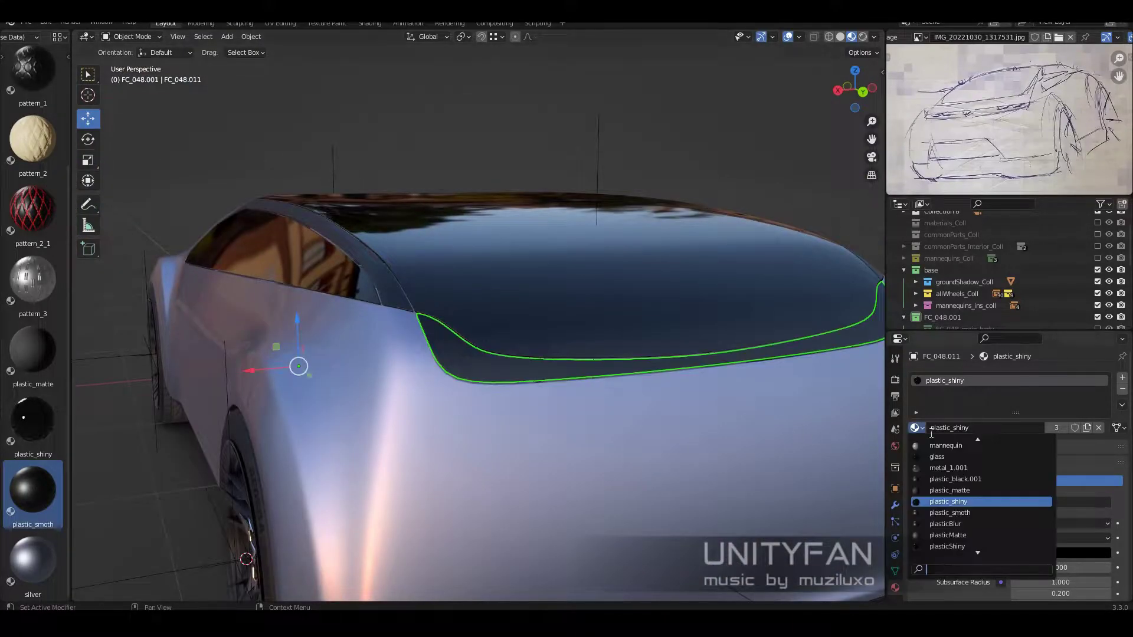
- Orbit to the car's front, selecting the front glass strip and silver body
scroll(796, 418, down, 5)
mouse_move(796, 419)
middle_down()
mouse_move(611, 314)
mouse_move(438, 395)
mouse_move(530, 374)
mouse_move(499, 387)
mouse_move(521, 397)
mouse_move(631, 376)
mouse_move(590, 359)
mouse_move(593, 384)
middle_up()
scroll(592, 364, up, 2)
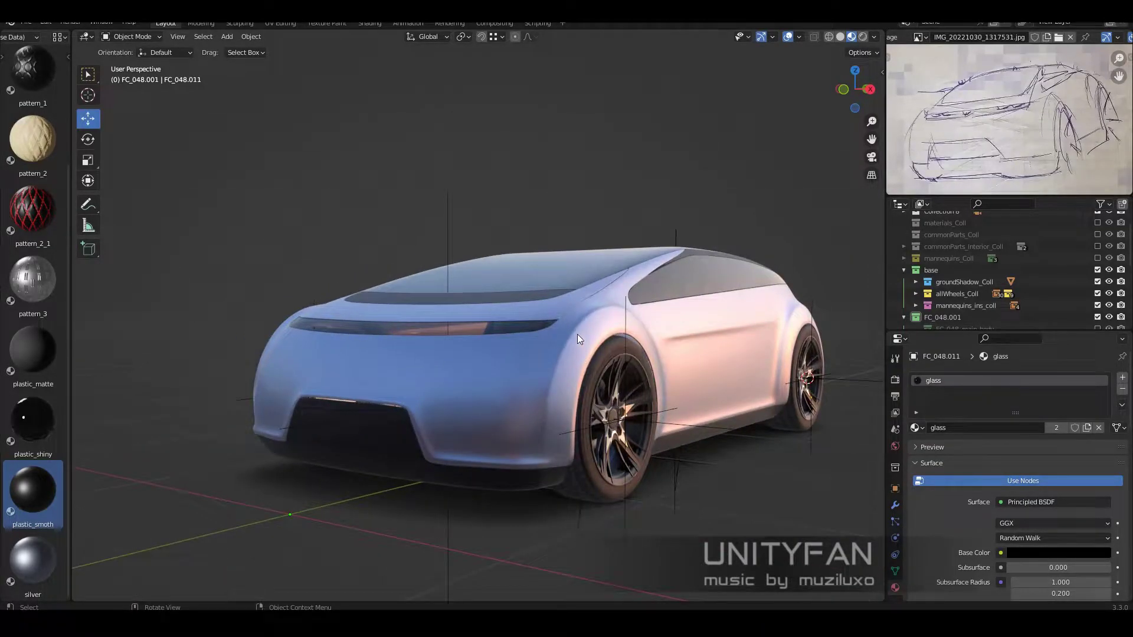
mouse_move(577, 334)
middle_down()
mouse_move(551, 321)
mouse_move(610, 340)
mouse_move(444, 368)
mouse_move(362, 451)
mouse_move(614, 334)
mouse_move(477, 349)
mouse_move(576, 385)
mouse_move(675, 381)
mouse_move(480, 409)
mouse_move(653, 396)
mouse_move(678, 419)
mouse_move(674, 373)
mouse_move(452, 360)
mouse_move(468, 364)
middle_up()
click(610, 340)
scroll(610, 340, up, 2)
click(444, 368)
- Inspect the front glass strip's geometry in Edit Mode, then return to object mode
scroll(444, 368, down, 3)
scroll(472, 363, down, 2)
scroll(499, 349, up, 4)
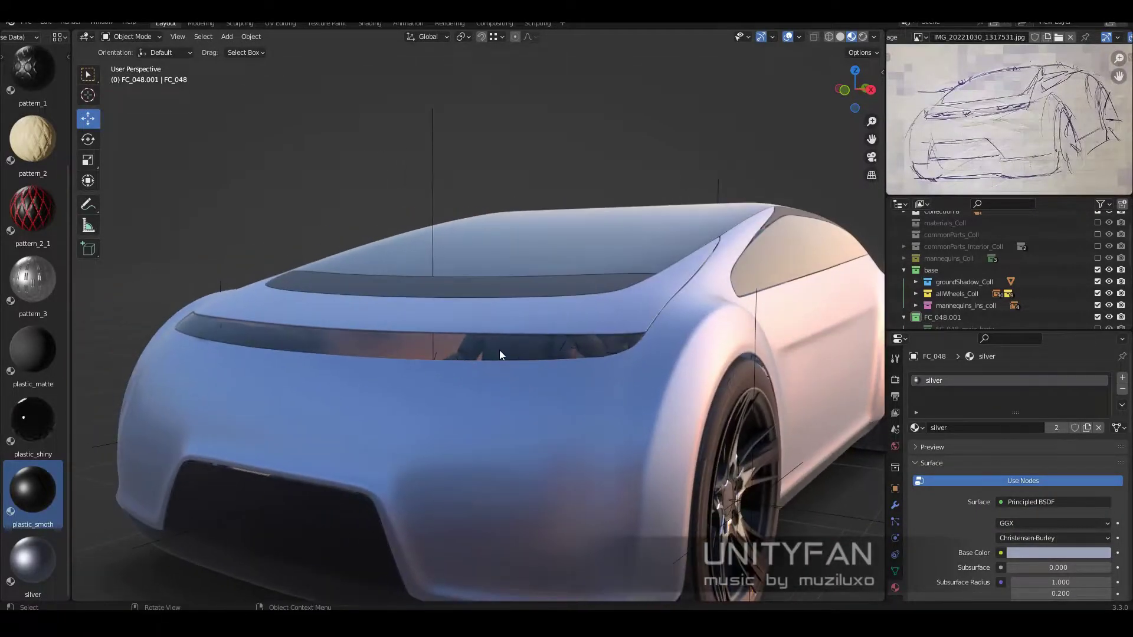
scroll(499, 350, down, 2)
middle_drag(540, 324, 534, 338)
click(534, 338)
key(Tab)
scroll(361, 345, up, 3)
middle_drag(361, 344, 432, 367)
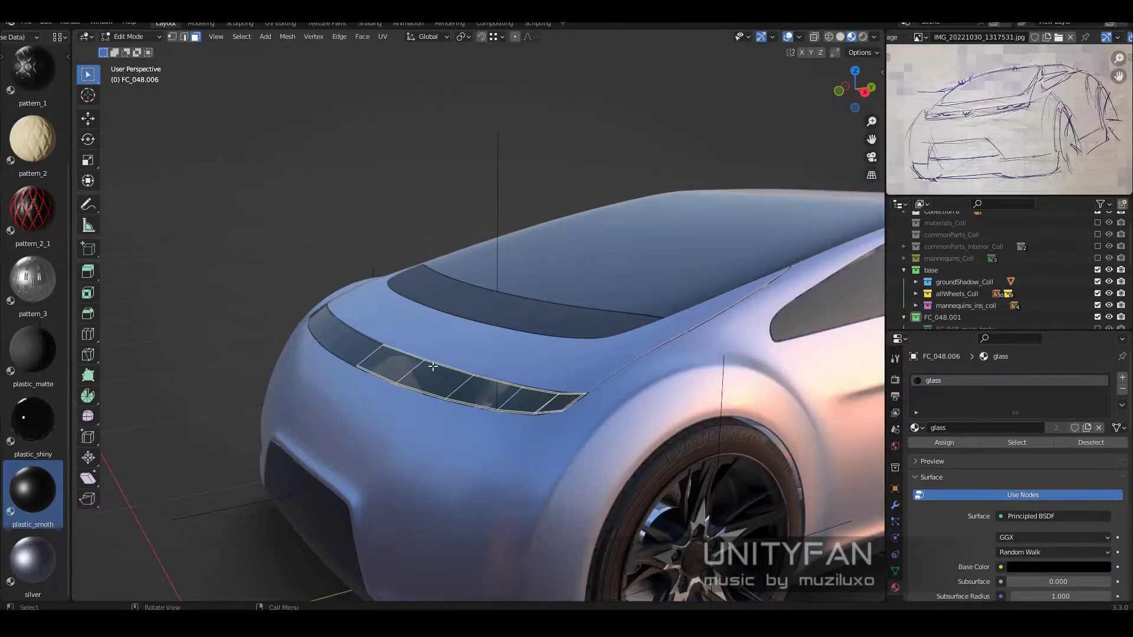
key(Tab)
scroll(433, 366, down, 3)
scroll(473, 372, down, 3)
scroll(474, 372, down, 2)
- Add a cube and cut an edge loop through its middle
scroll(457, 374, up, 3)
key(shift+a)
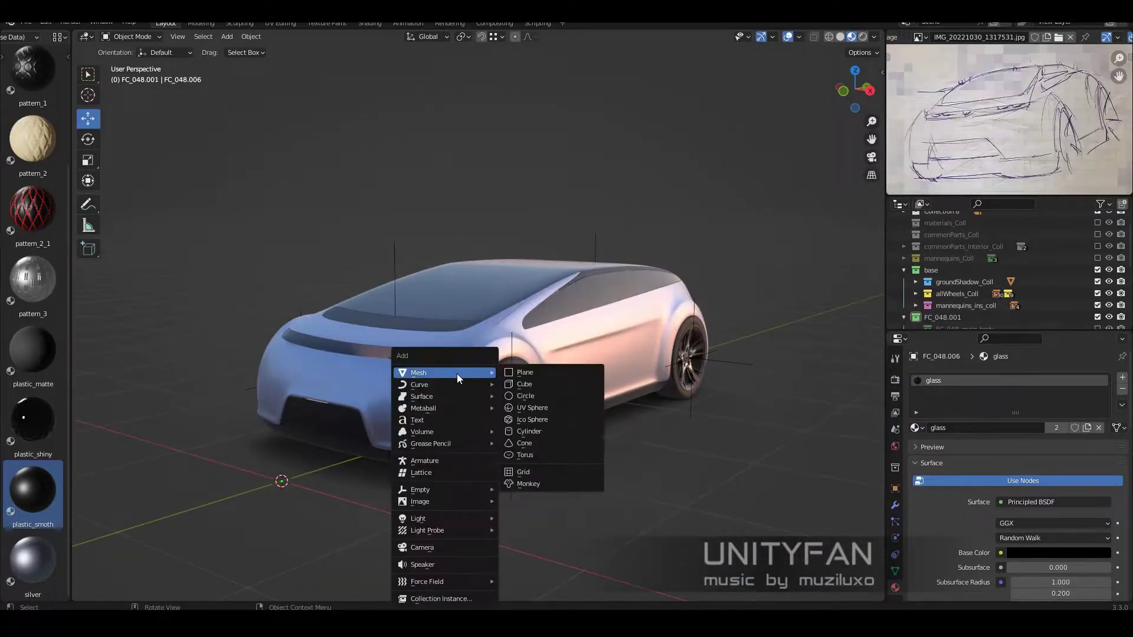
click(524, 384)
key(Tab)
click(88, 334)
click(306, 413)
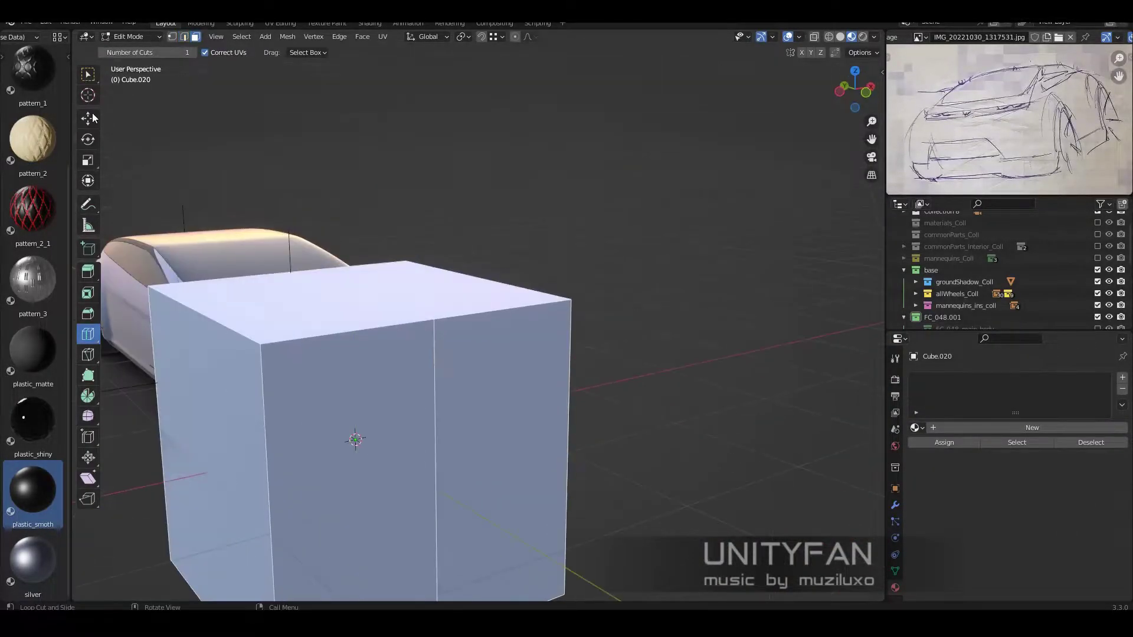
- Assign the blockers material to the new cube
right_click(228, 373)
scroll(228, 373, down, 3)
click(917, 427)
click(944, 413)
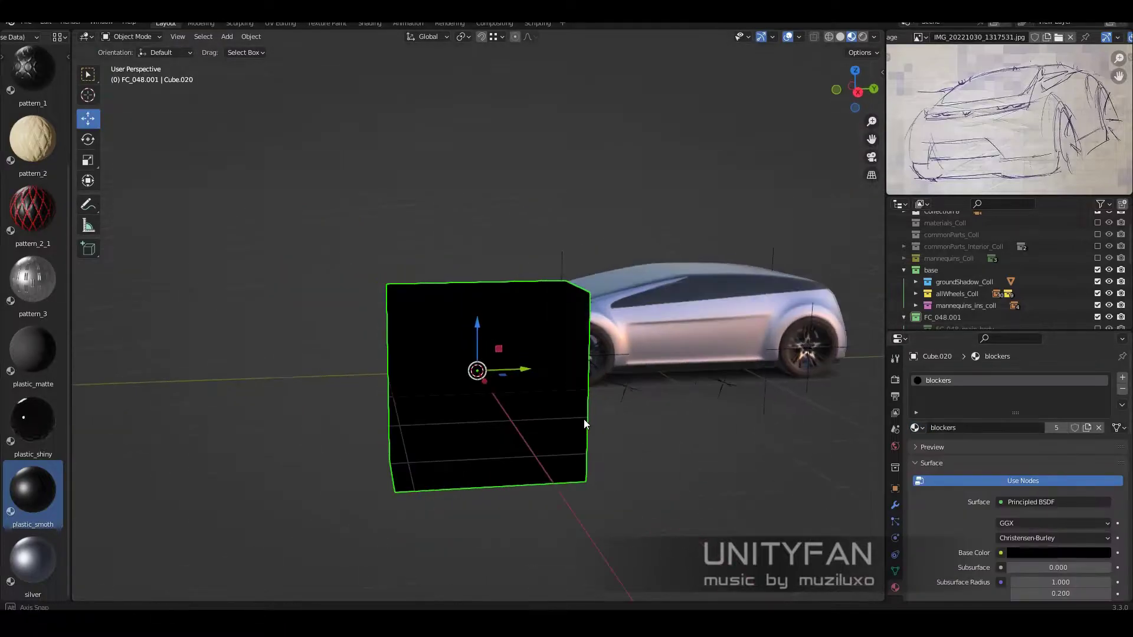
- Add a Mirror modifier to the black box
middle_drag(583, 419, 459, 382)
click(895, 505)
click(956, 378)
click(1004, 520)
- In X-ray side view, move the box back into the car's cabin
key(KP_3)
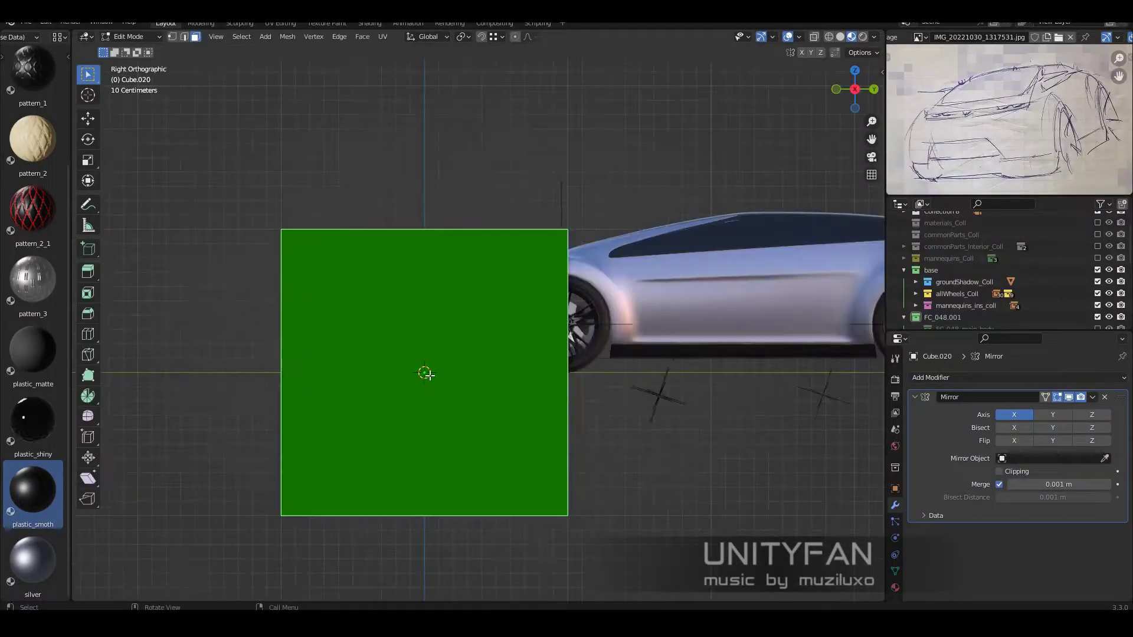
key(alt+z)
scroll(519, 436, down, 3)
click(88, 118)
mouse_move(339, 414)
mouse_down()
mouse_move(344, 368)
mouse_move(618, 372)
mouse_up()
- Orbit around the car with X-ray toggled to check the box's placement
scroll(842, 358, up, 2)
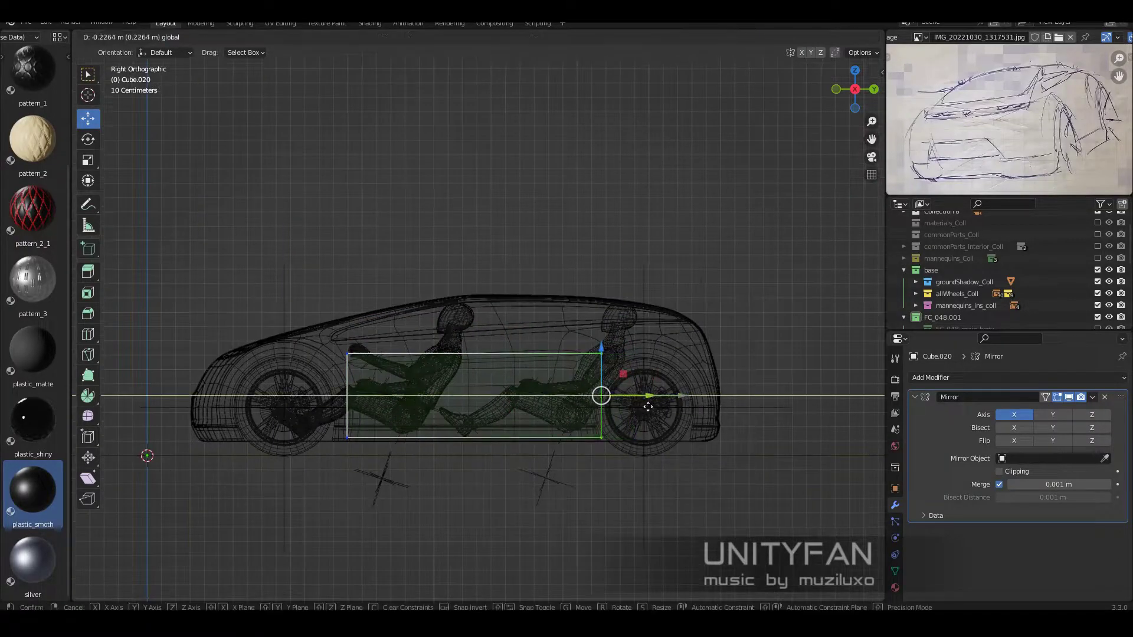
key(alt+z)
mouse_move(766, 461)
middle_down()
mouse_move(548, 455)
mouse_move(657, 409)
mouse_move(472, 434)
middle_up()
key(alt+z)
key(alt+z)
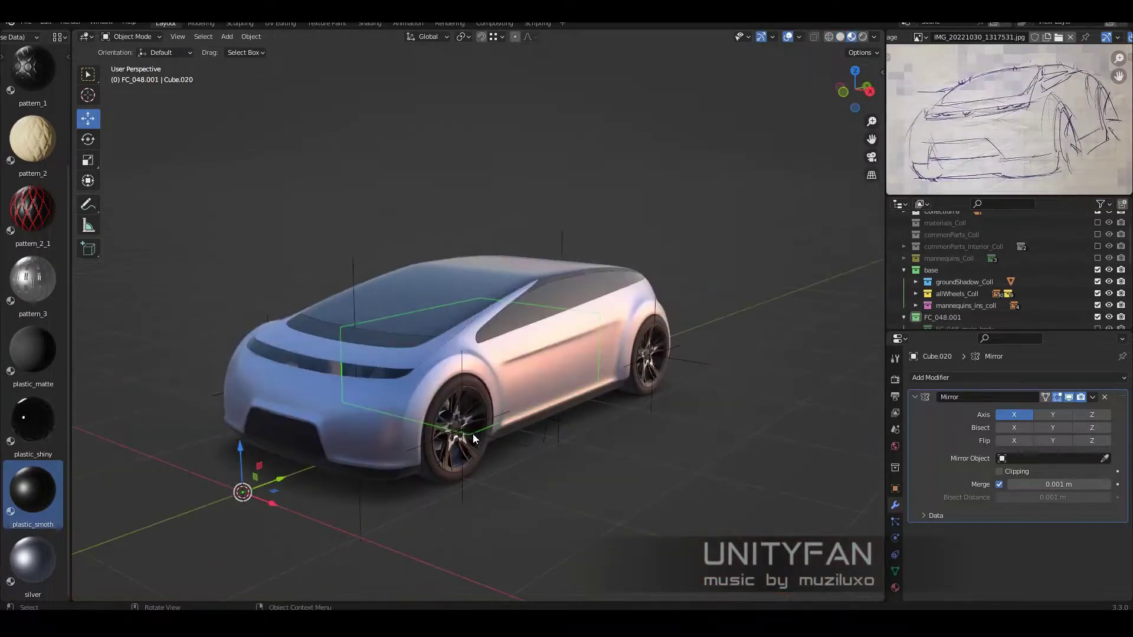
scroll(472, 434, up, 3)
key(alt+z)
scroll(599, 410, up, 2)
mouse_move(599, 409)
middle_down()
mouse_move(582, 397)
mouse_move(503, 394)
middle_up()
mouse_move(291, 361)
middle_down()
mouse_move(468, 354)
mouse_move(600, 393)
mouse_move(281, 77)
middle_up()
key(alt+z)
- Move the box's end face so it fits inside the car body
key(alt+z)
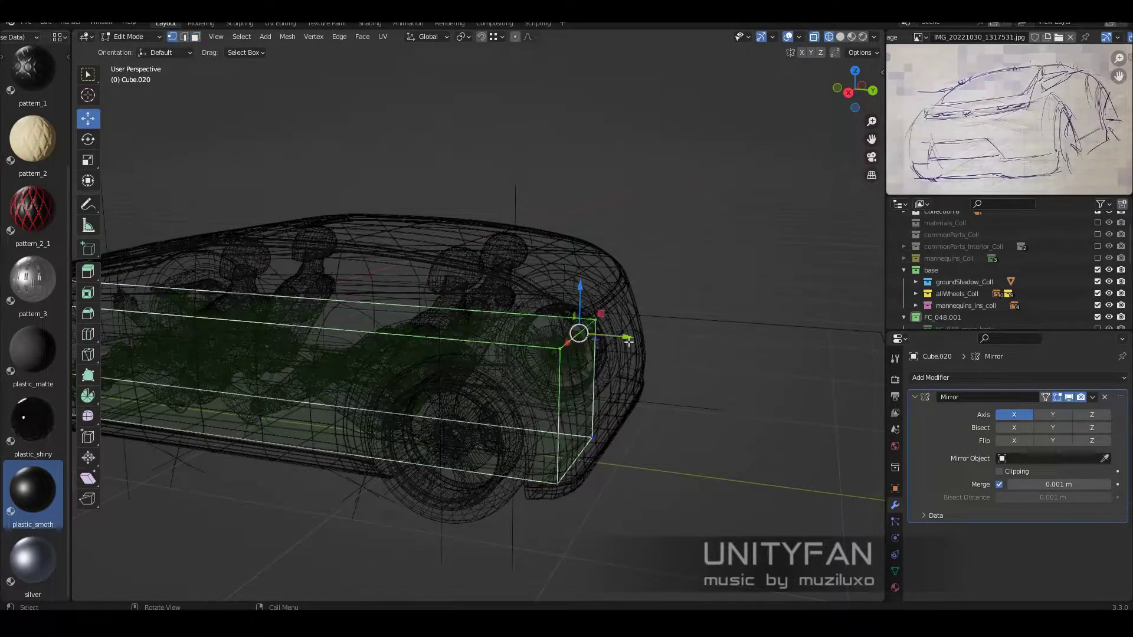
drag(628, 342, 597, 331)
key(alt+z)
key(alt+z)
middle_drag(596, 331, 96, 338)
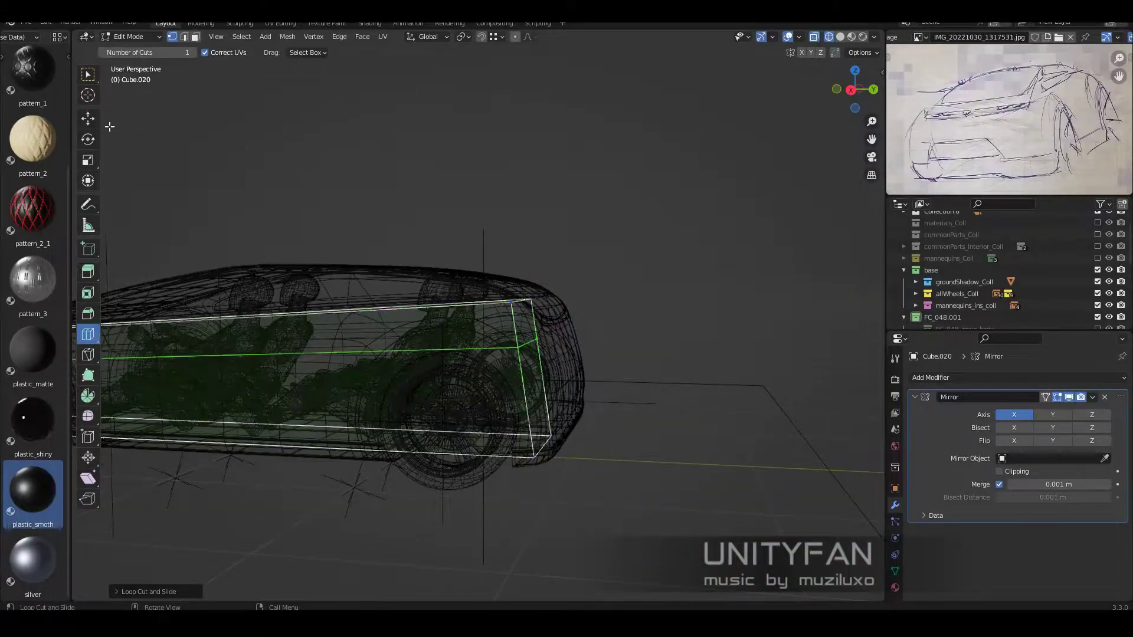
click(88, 118)
key(alt+z)
key(alt+z)
- Split a face off as the new mirrored object Cube.028 over the headlight area
key(alt+z)
scroll(619, 342, up, 3)
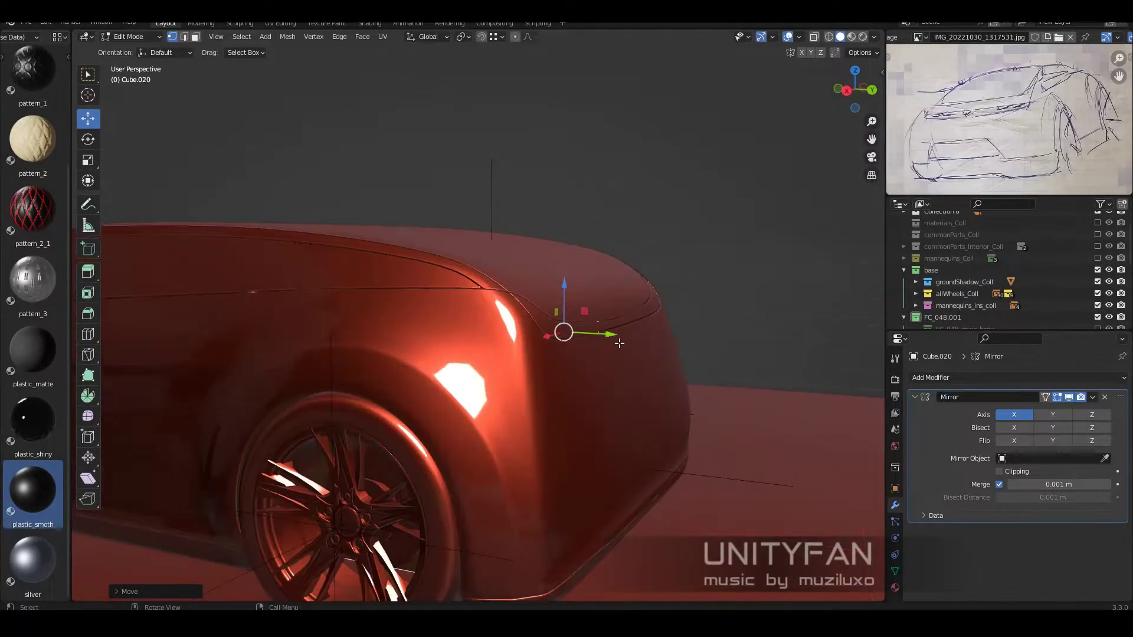
key(alt+z)
key(alt+z)
key(alt+z)
key(alt+z)
mouse_move(619, 343)
middle_down()
mouse_move(634, 373)
mouse_move(546, 405)
mouse_move(593, 392)
mouse_move(258, 134)
middle_up()
key(alt+z)
key(alt+z)
key(Tab)
key(Tab)
key(alt+z)
scroll(593, 393, down, 5)
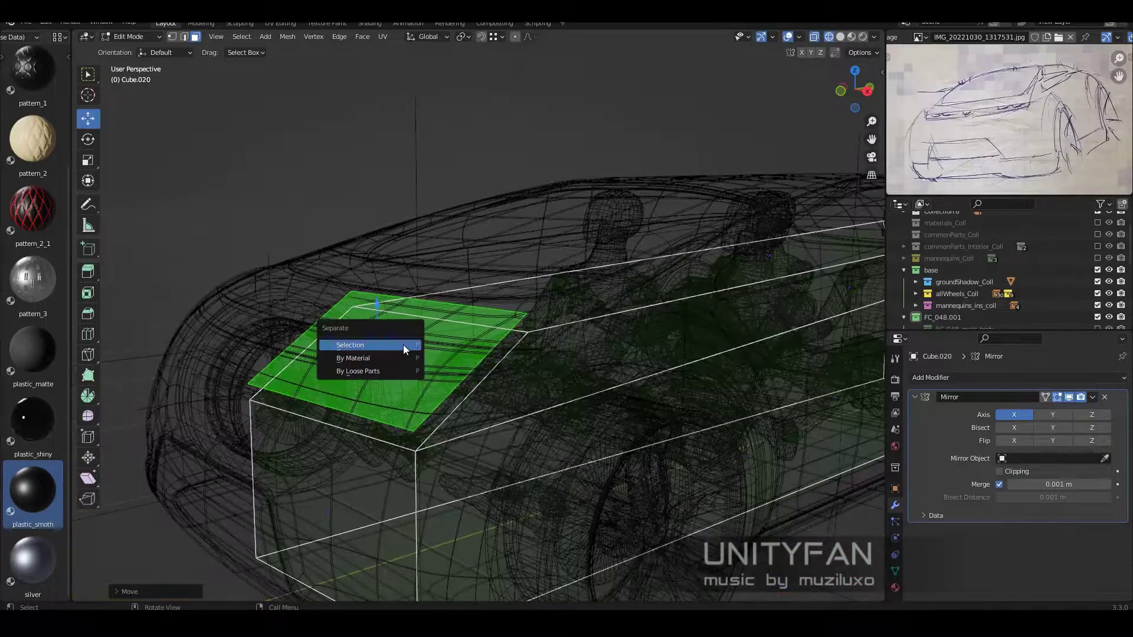
click(403, 346)
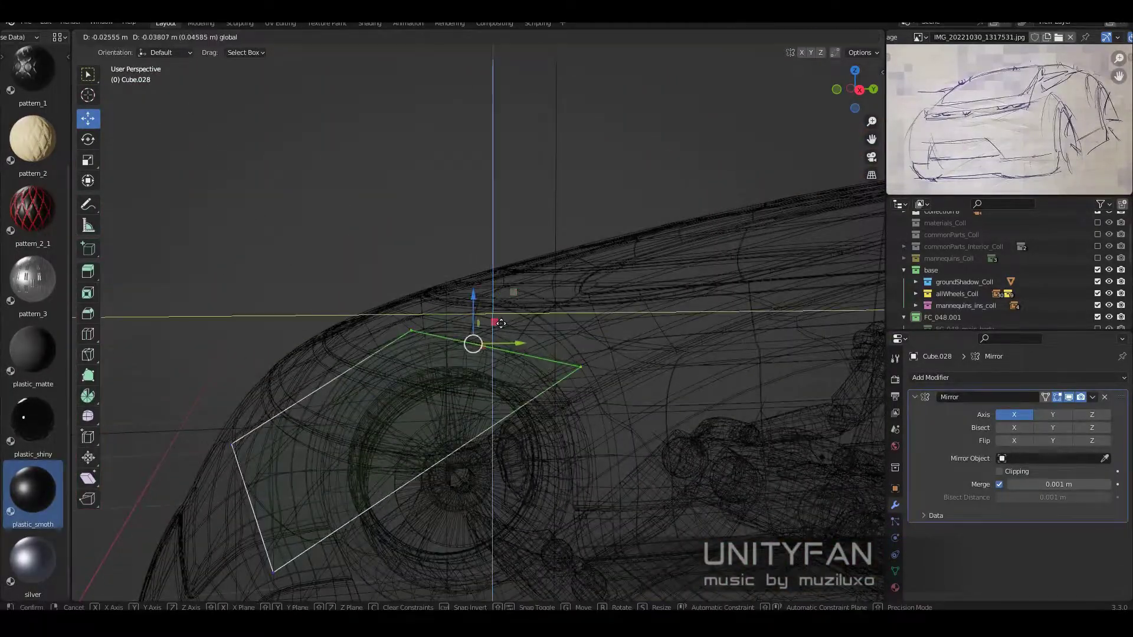
click(501, 323)
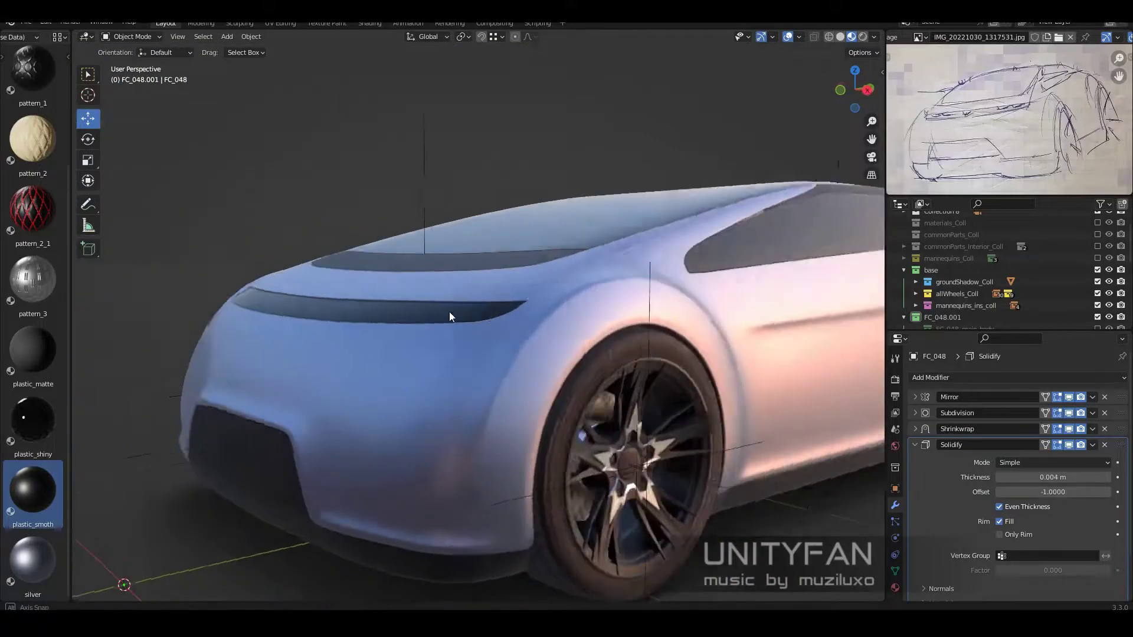
- From a three-quarter rear view, add a new plane to the scene
middle_drag(449, 312, 503, 329)
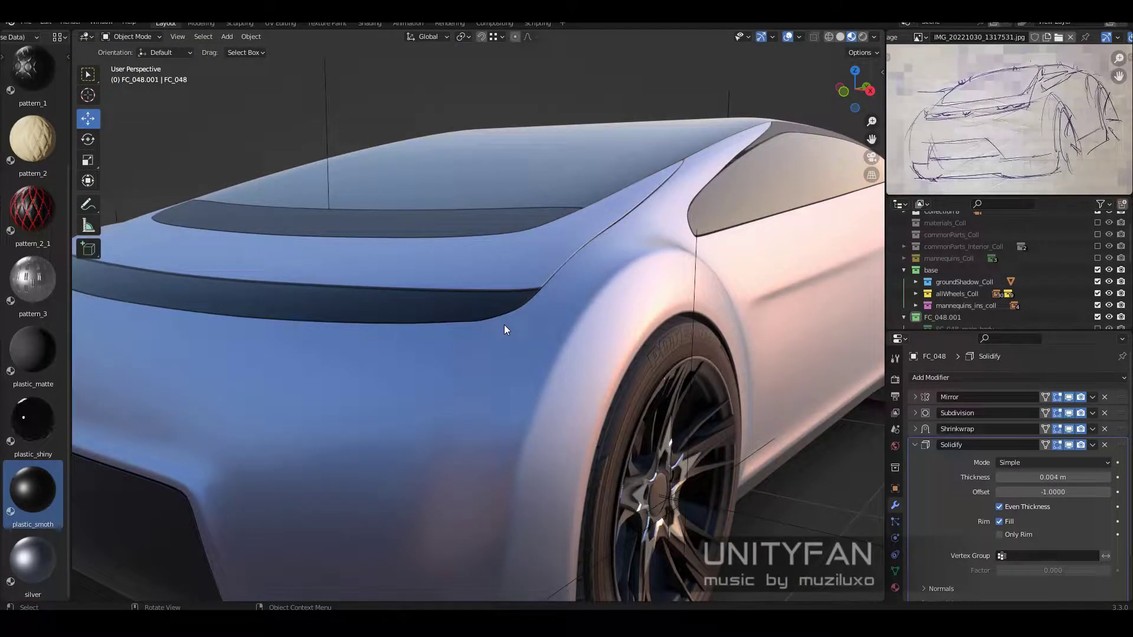
scroll(508, 186, down, 5)
scroll(511, 359, up, 3)
mouse_move(427, 361)
middle_down()
mouse_move(458, 389)
mouse_move(518, 358)
mouse_move(197, 392)
middle_up()
key(shift+a)
click(502, 370)
- Scale the plane down in edit mode into a small badge
key(Tab)
key(s)
scroll(197, 392, up, 3)
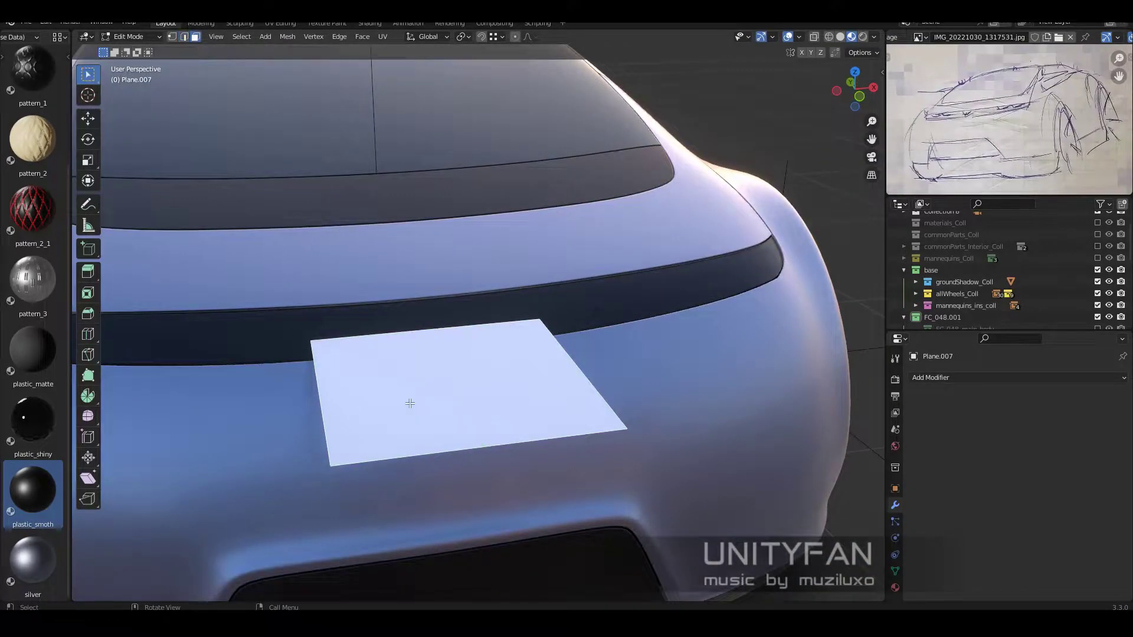
key(Tab)
middle_drag(410, 403, 440, 388)
- Assign the chrome material to the plane
click(931, 378)
click(892, 275)
click(895, 587)
click(915, 428)
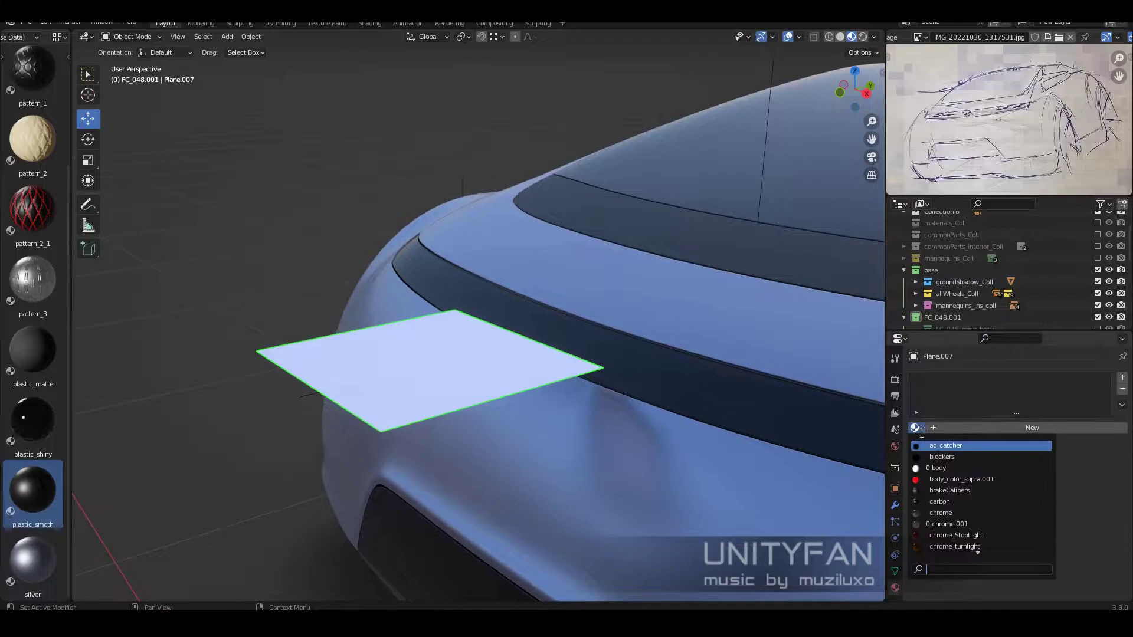
- Move the plane's geometry sideways along the X axis
key(Return)
mouse_move(966, 455)
middle_down()
mouse_move(258, 170)
mouse_move(495, 359)
mouse_move(569, 362)
mouse_move(392, 316)
mouse_move(620, 385)
middle_up()
key(Tab)
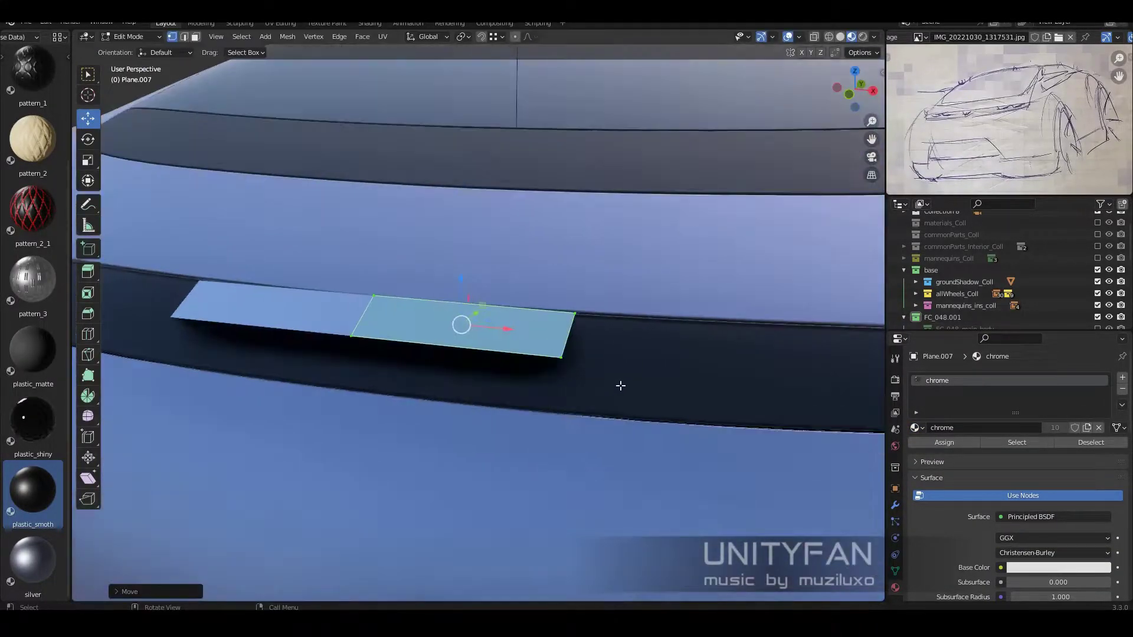
key(g)
key(x)
click(428, 331)
key(Tab)
- Add Mirror and 0.01 m Solidify modifiers and shade the badge smooth
click(931, 378)
click(851, 318)
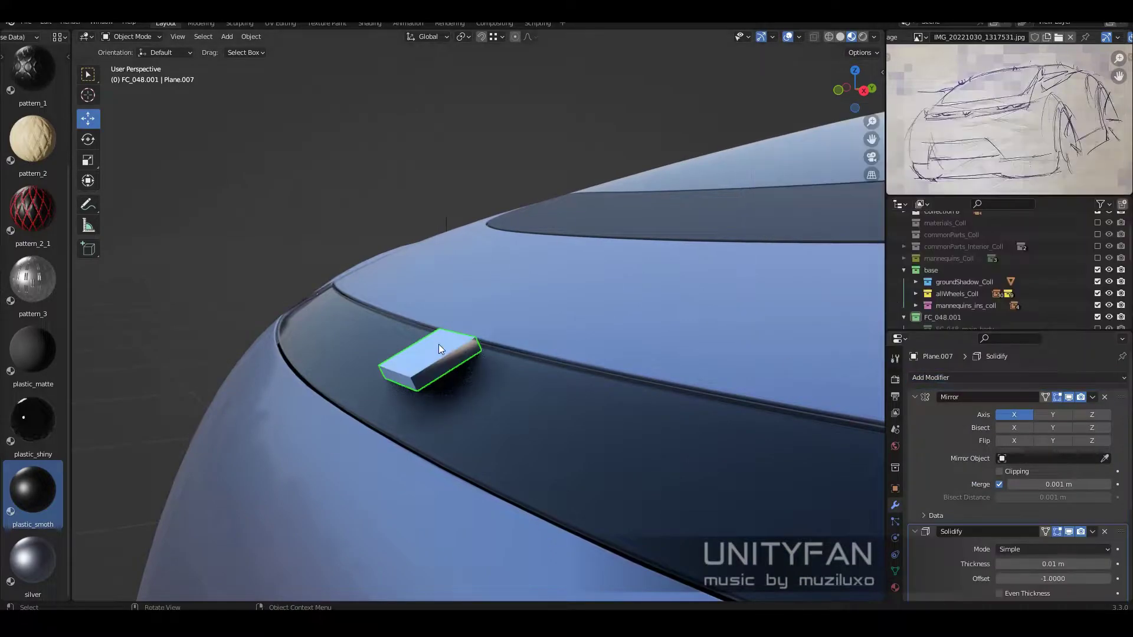
right_click(438, 345)
click(473, 366)
- Move the badge's vertices to shape it onto the dark strip, constrained along X
middle_drag(480, 379, 507, 352)
key(Tab)
key(g)
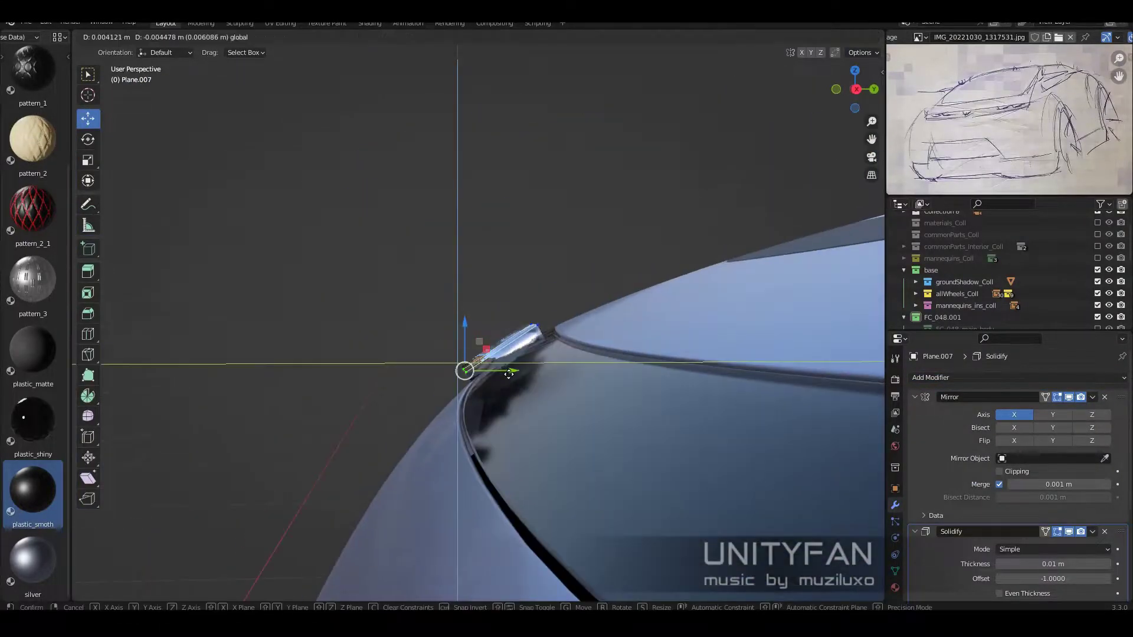
click(507, 351)
click(569, 327)
mouse_move(568, 327)
middle_down()
mouse_move(555, 319)
mouse_move(575, 313)
middle_up()
key(g)
key(x)
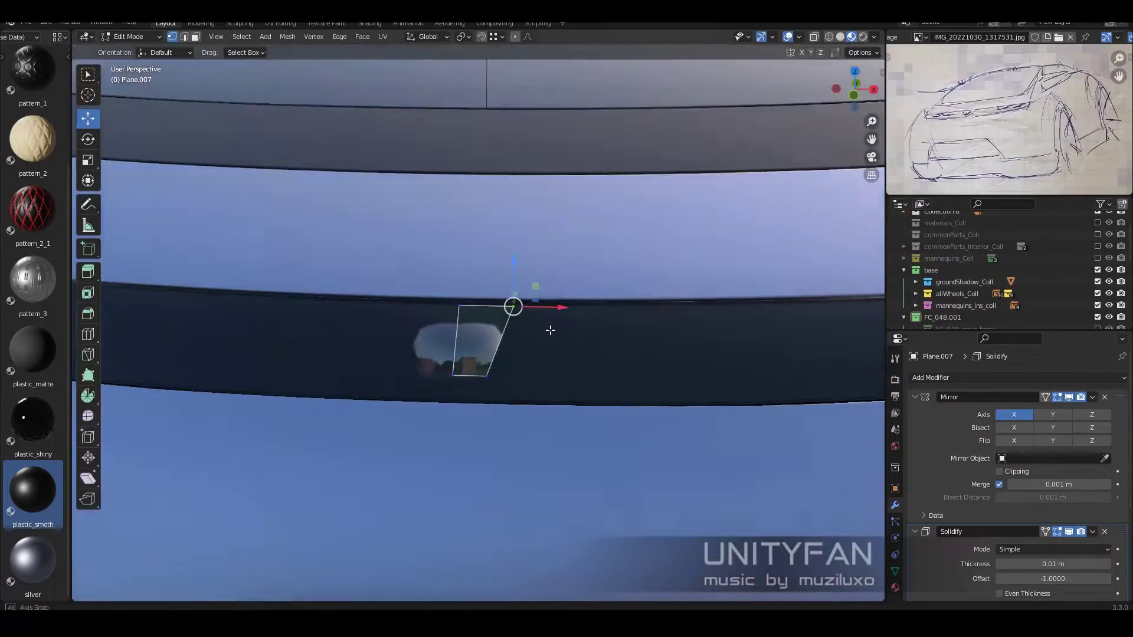
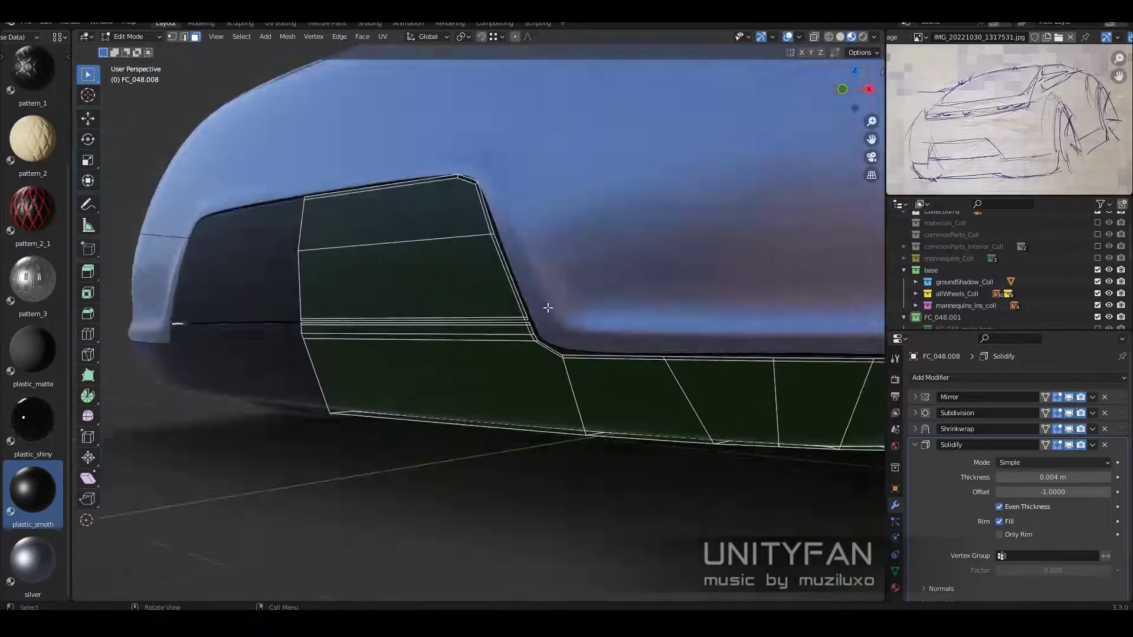
- Separate the lower bumper panel into its own object, FC_048.012, and widen the side area
ctrl+click(457, 312)
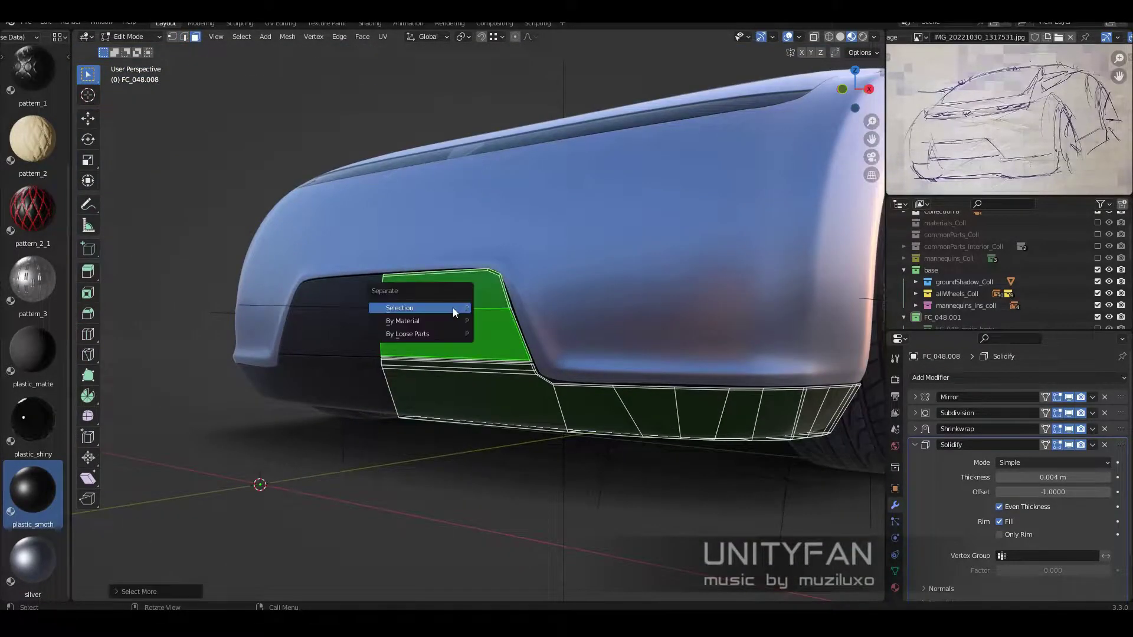
click(452, 307)
key(Tab)
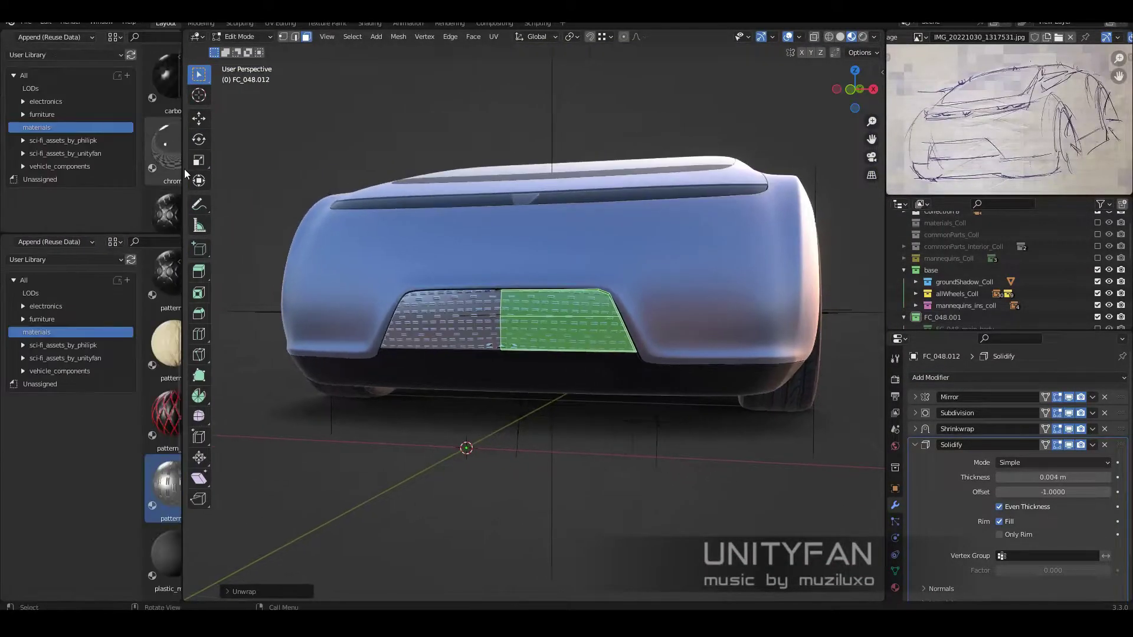
drag(185, 173, 469, 172)
- Show the panel's UV layout beside the 3D view and frame the grille panel
key(shift+F10)
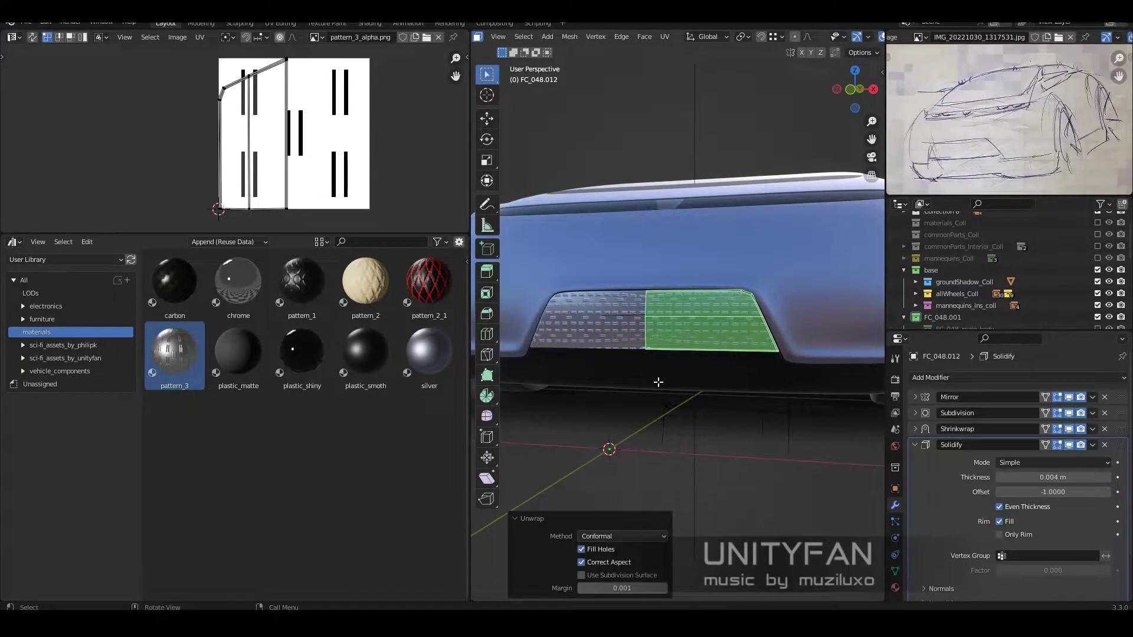
mouse_move(659, 382)
middle_down()
mouse_move(695, 382)
mouse_move(595, 370)
middle_up()
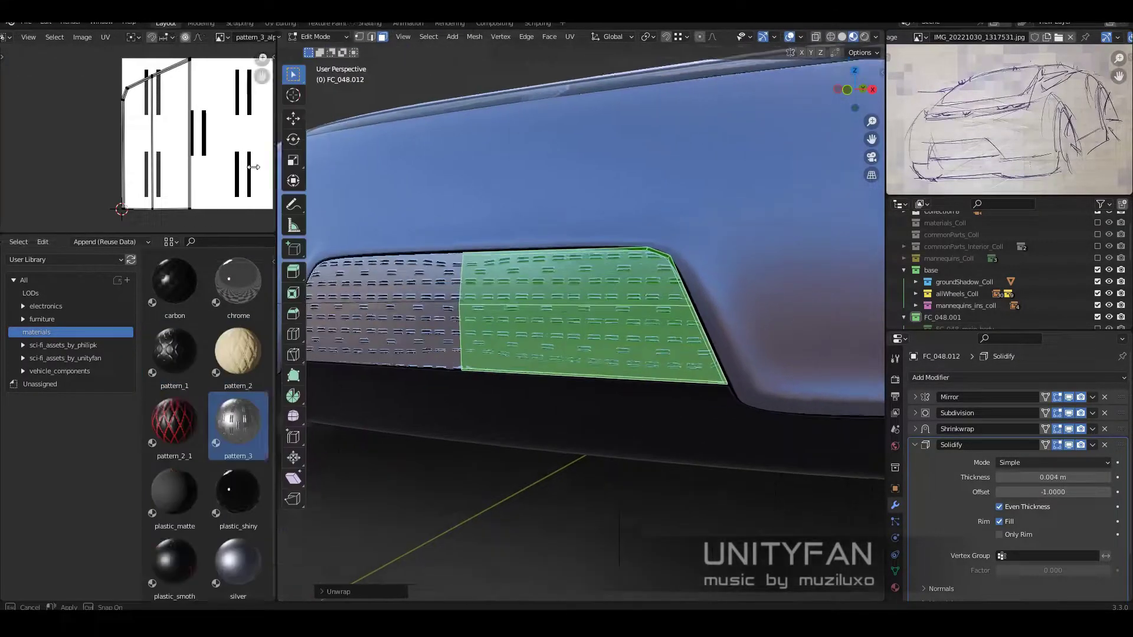
drag(472, 171, 246, 171)
scroll(700, 266, up, 2)
key(k)
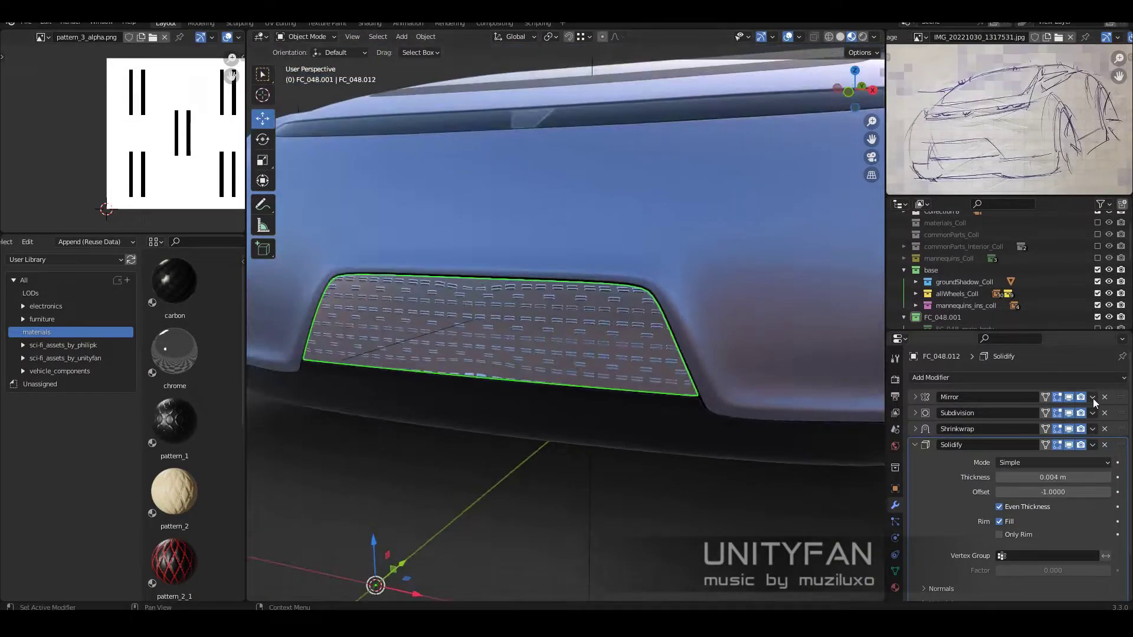
- In Edit Mode, rotate the grille panel's UVs by 95 degrees
key(Tab)
middle_drag(671, 422, 605, 377)
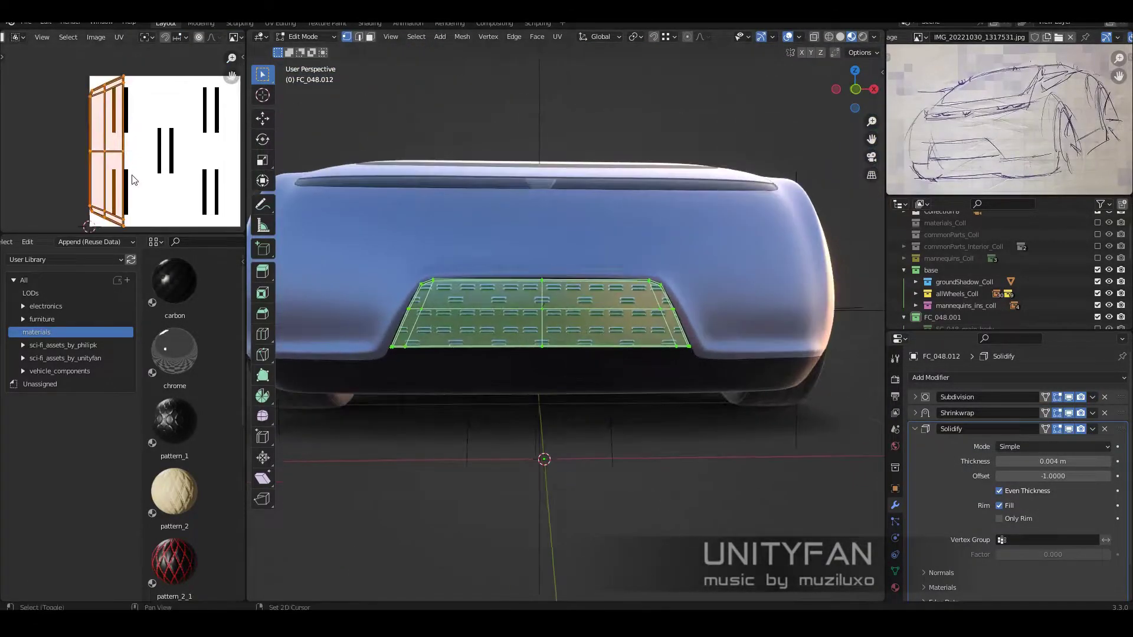
click(125, 86)
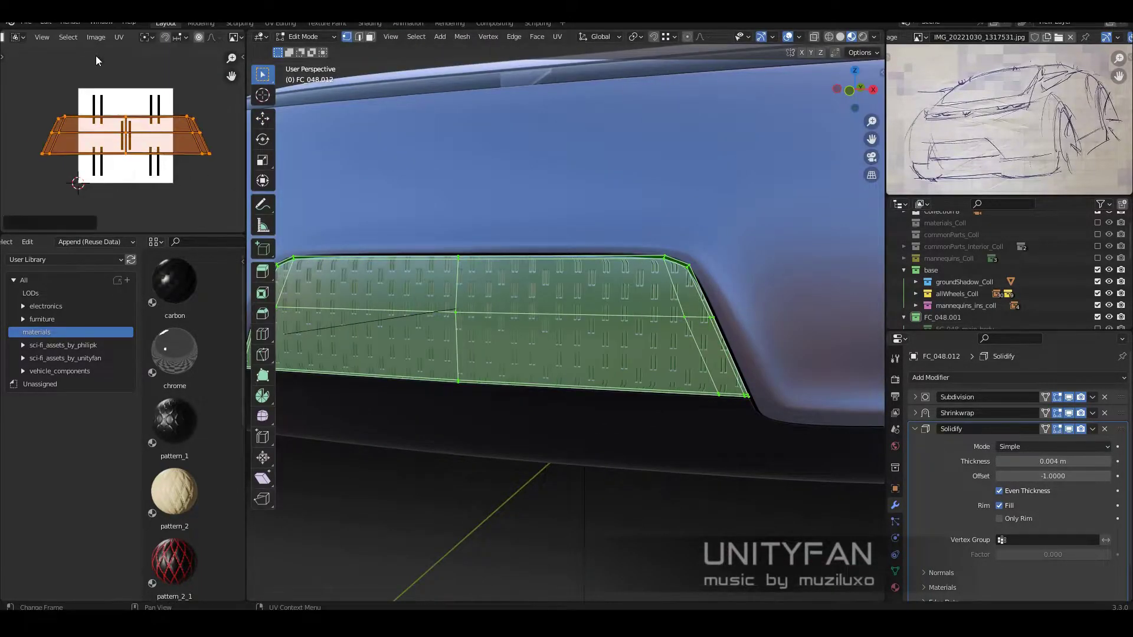
scroll(590, 318, down, 5)
mouse_move(590, 318)
middle_down()
mouse_move(650, 331)
mouse_move(624, 307)
middle_up()
scroll(624, 306, up, 5)
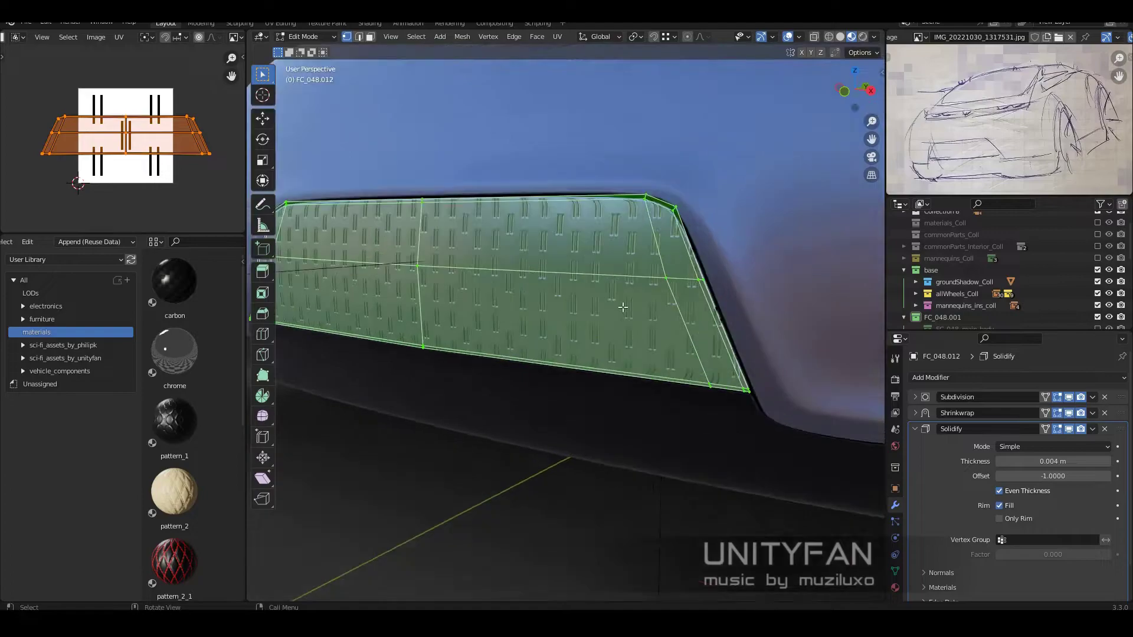
- Select both grille panel faces and inset a narrow border strip around them
key(3)
click(624, 306)
shift+click(374, 248)
middle_drag(374, 248, 785, 368)
scroll(785, 368, up, 3)
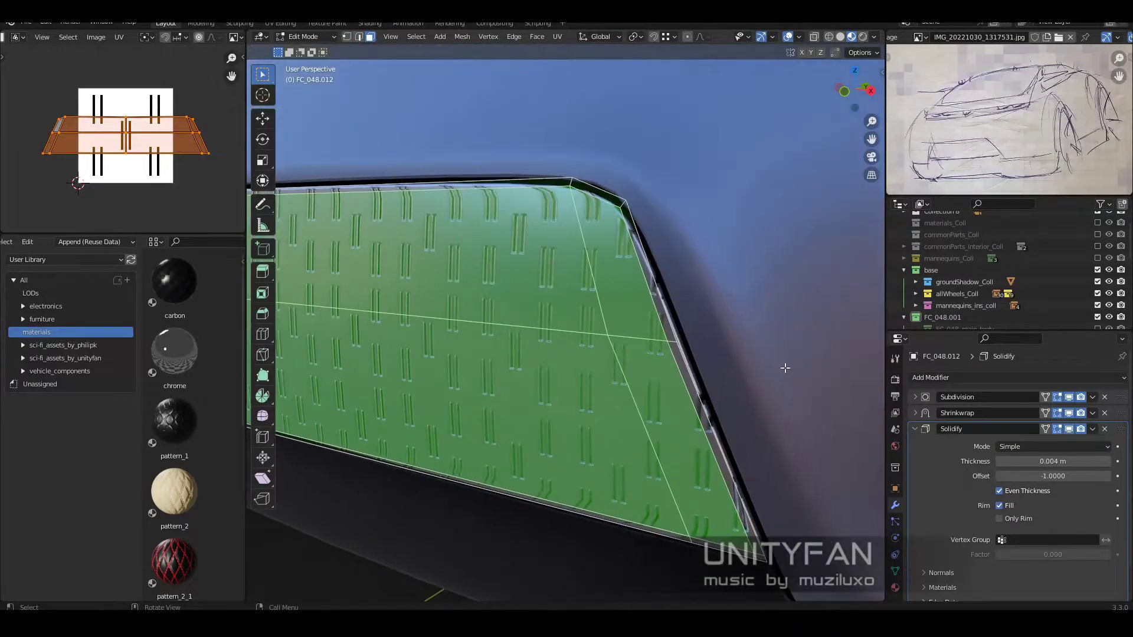
key(Escape)
click(661, 341)
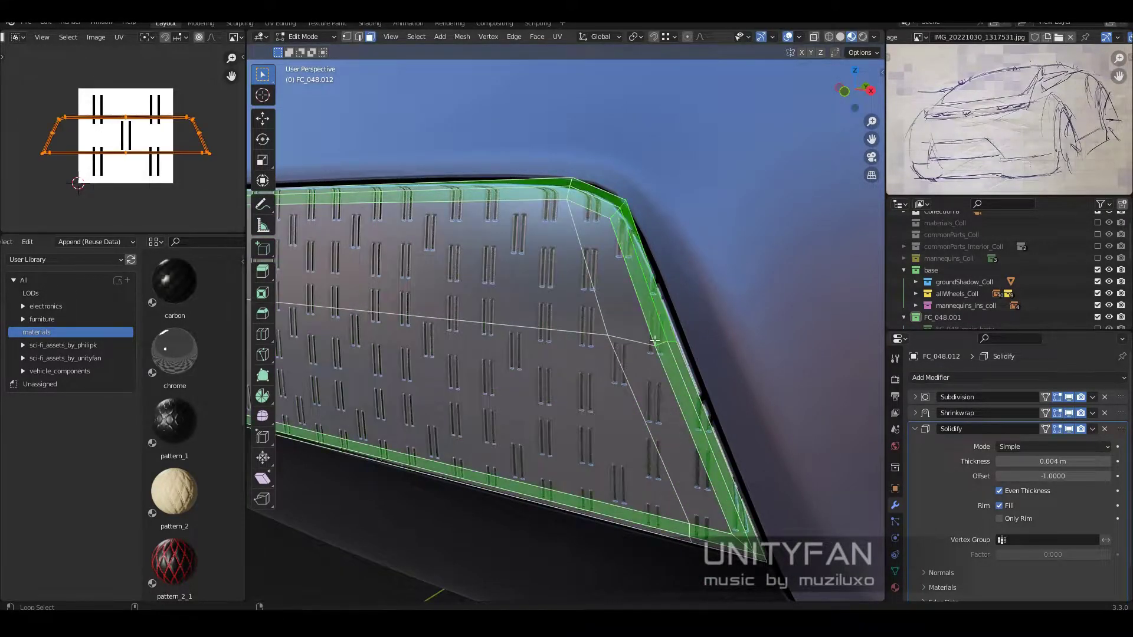
scroll(626, 339, down, 5)
scroll(637, 360, up, 3)
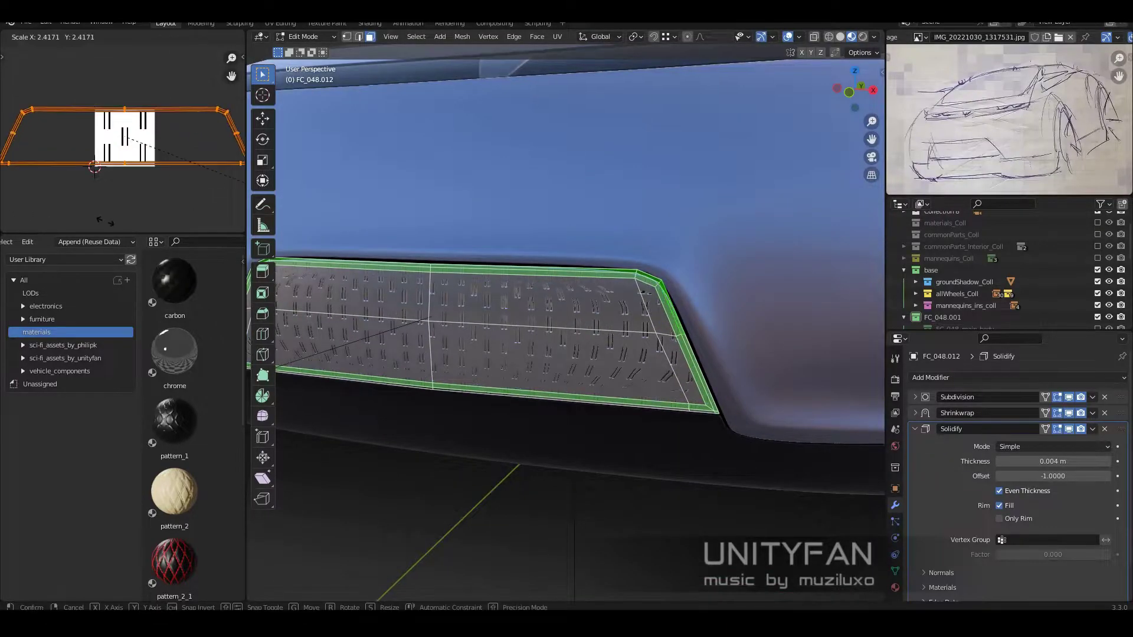
middle_drag(594, 350, 353, 50)
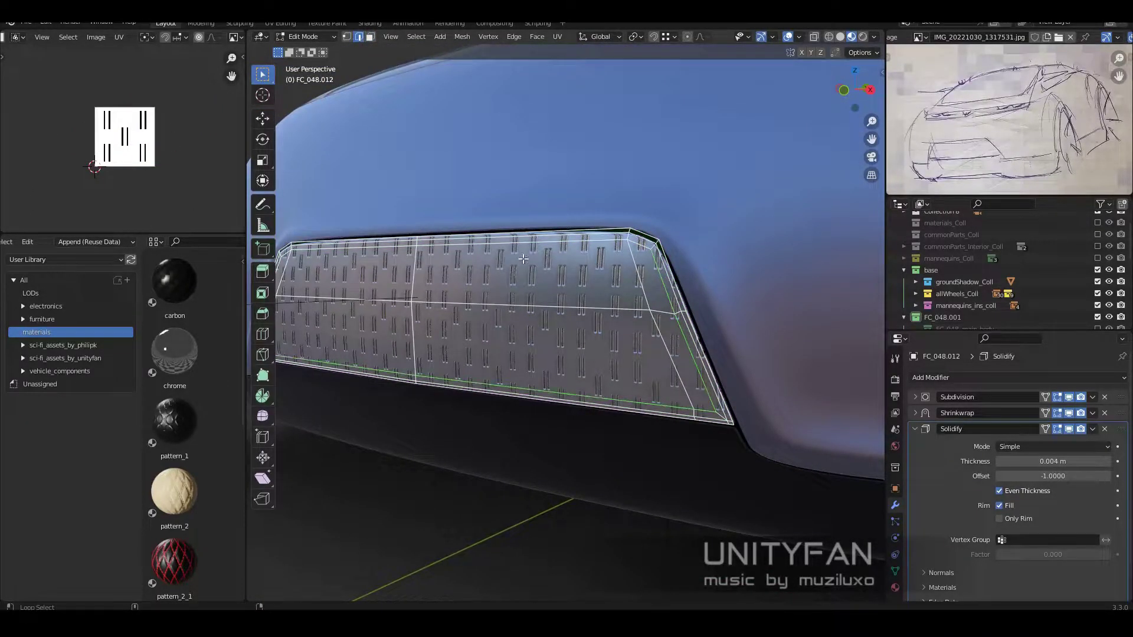
middle_drag(523, 259, 653, 403)
- Mark the panel's border edges as a seam and return to face selection
click(608, 506)
middle_drag(608, 509, 639, 317)
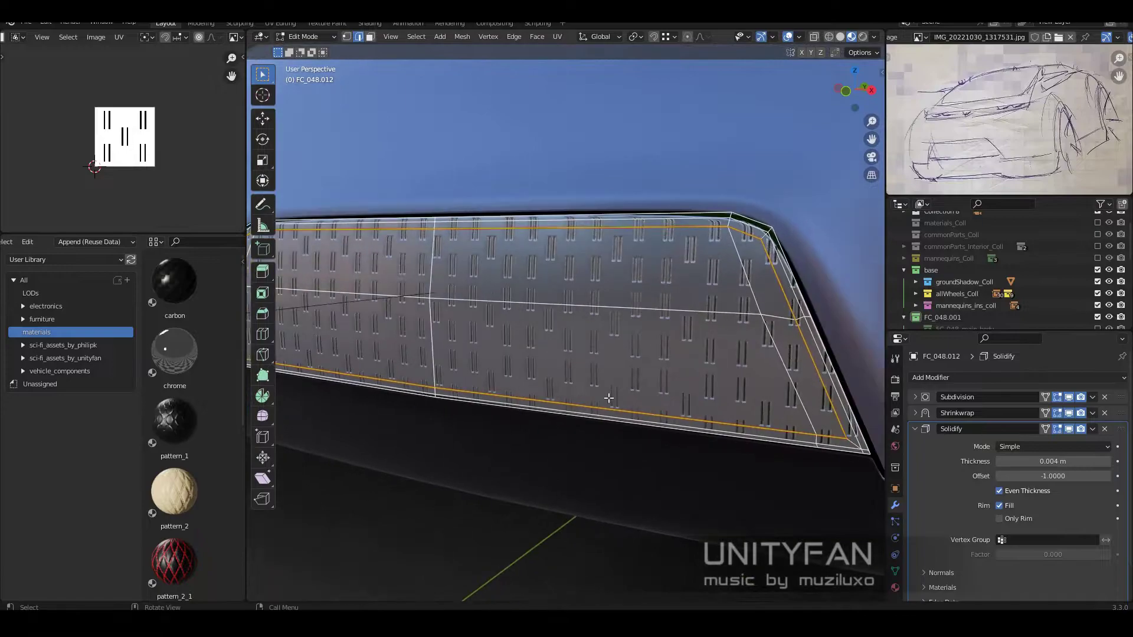
key(3)
middle_drag(693, 259, 674, 294)
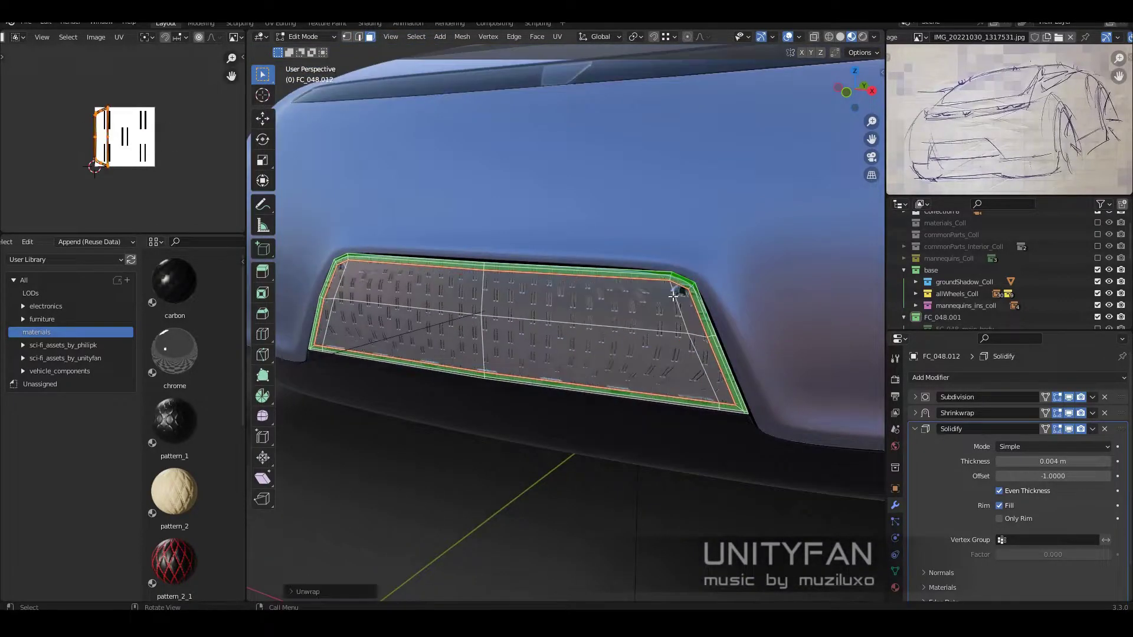
- Select the grille faces and scale their UVs
click(663, 319)
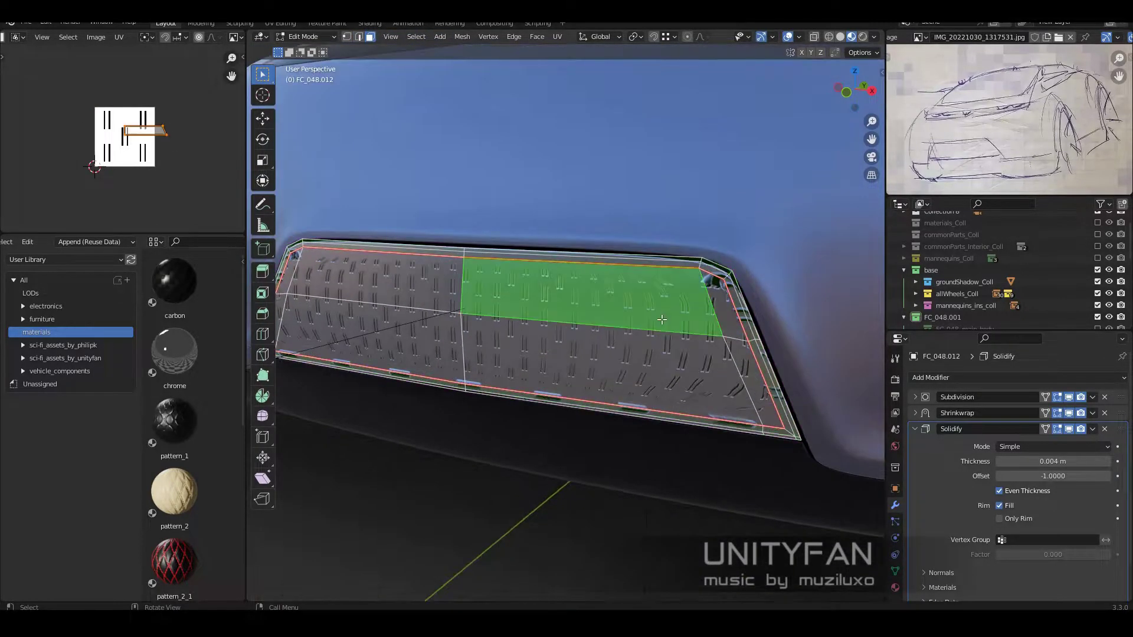
shift+click(502, 339)
scroll(437, 271, up, 2)
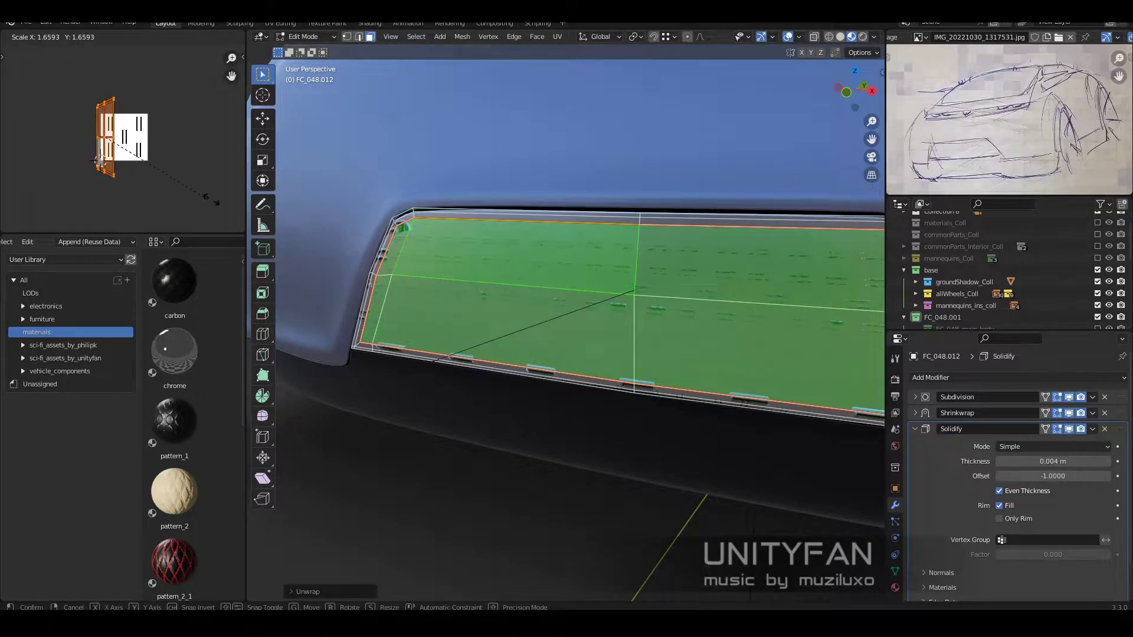
click(233, 211)
scroll(652, 309, down, 4)
scroll(386, 177, up, 5)
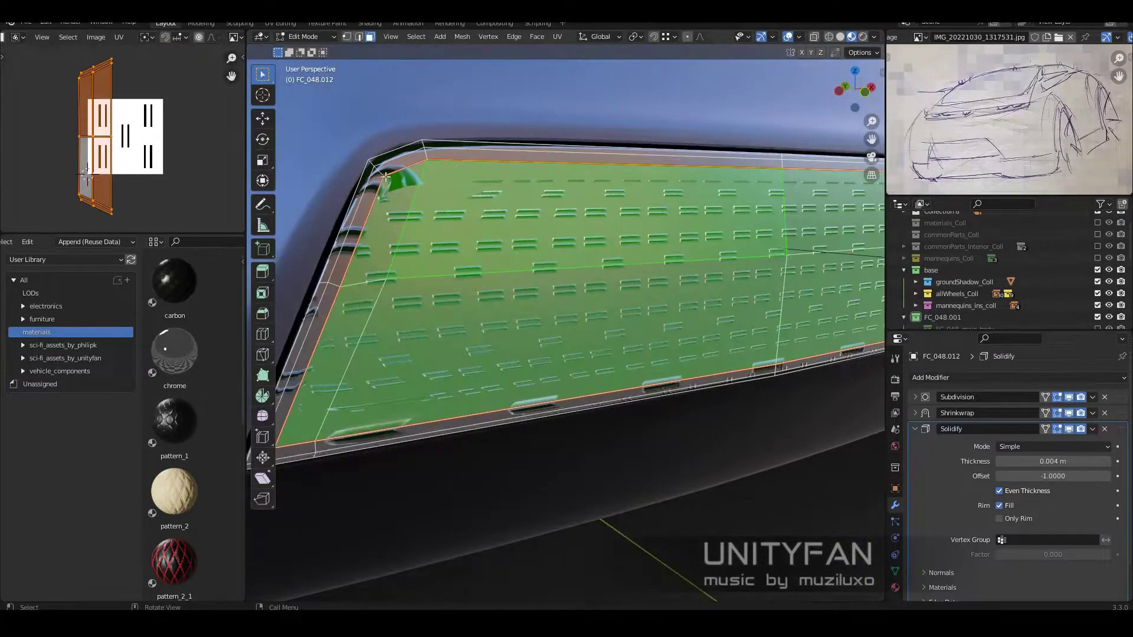
scroll(385, 177, down, 4)
middle_drag(385, 177, 660, 326)
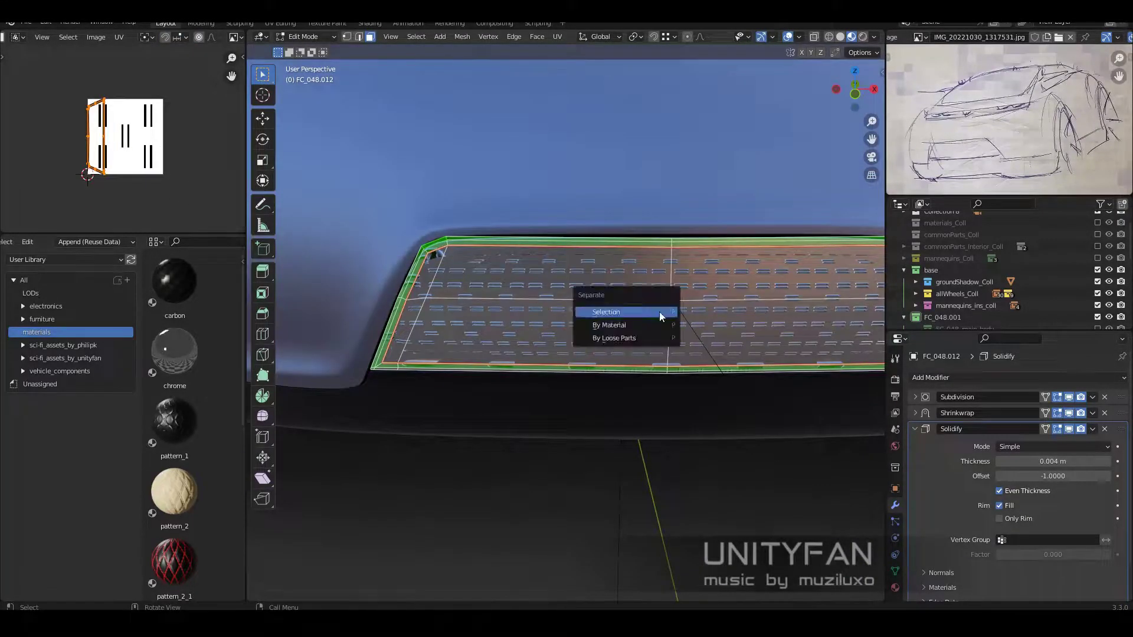
scroll(667, 313, down, 3)
scroll(667, 313, down, 2)
scroll(708, 342, up, 5)
scroll(744, 360, up, 2)
- Inset the selected grille faces to form a border rim
key(i)
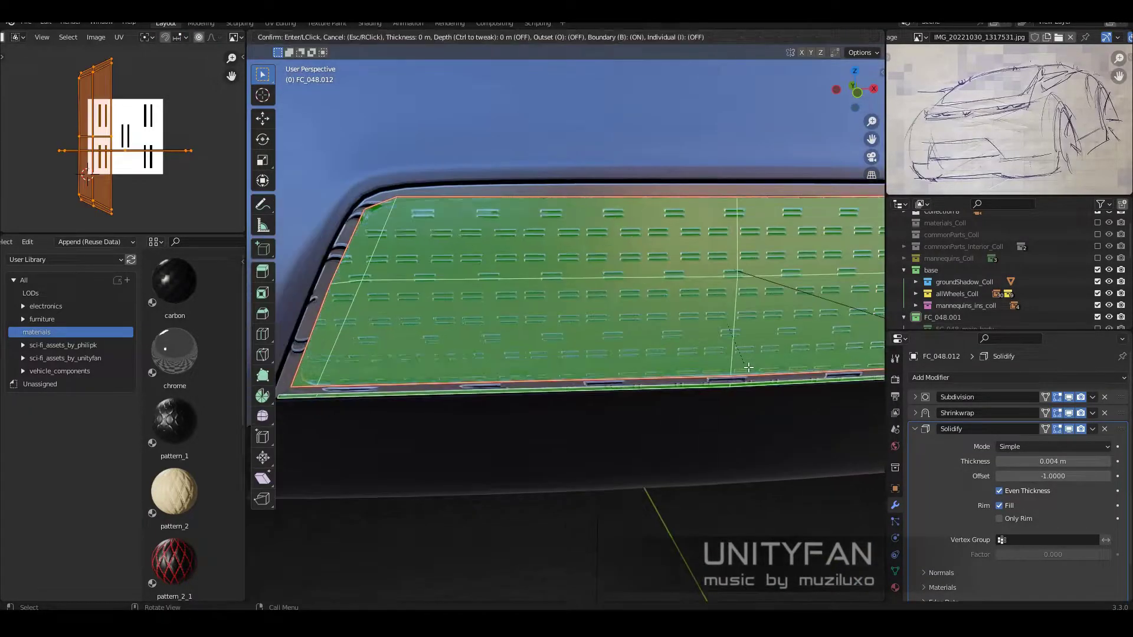
scroll(753, 380, down, 4)
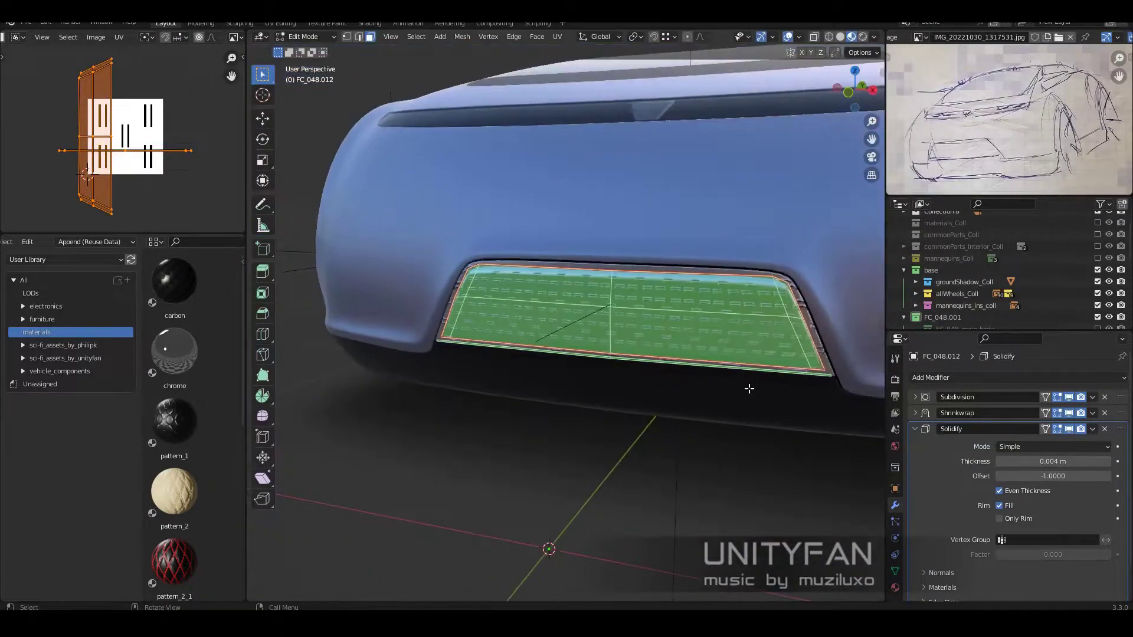
scroll(837, 488, up, 1)
scroll(837, 487, up, 6)
scroll(837, 486, down, 3)
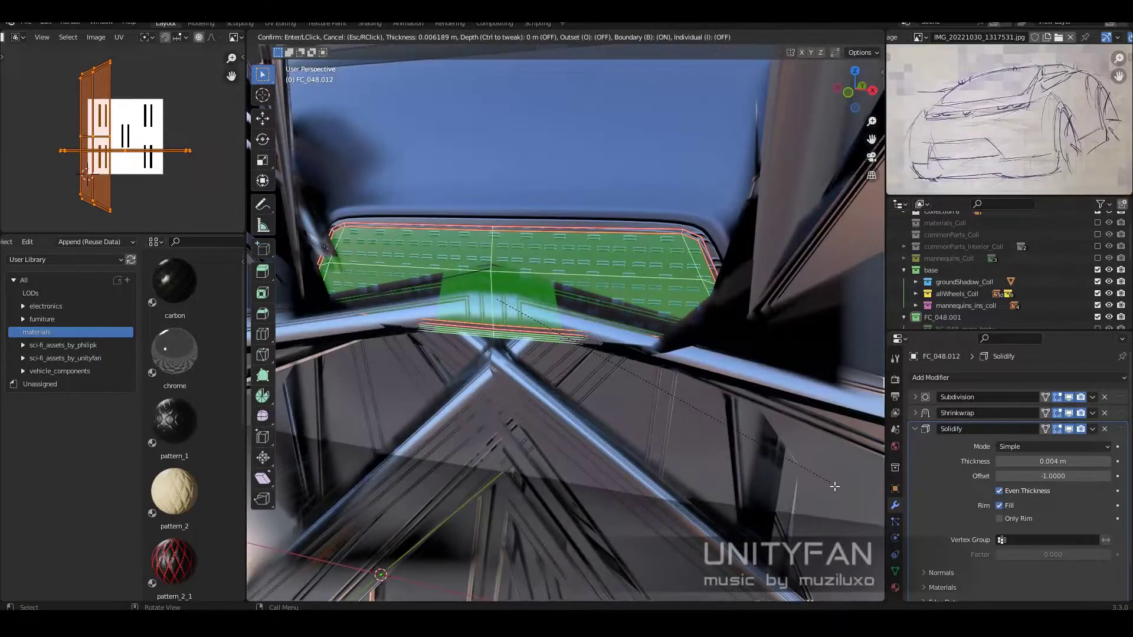
click(837, 487)
scroll(594, 349, up, 4)
scroll(595, 348, down, 1)
- Using X-ray, separate the selected grille faces into a new object
key(alt+a)
key(alt+z)
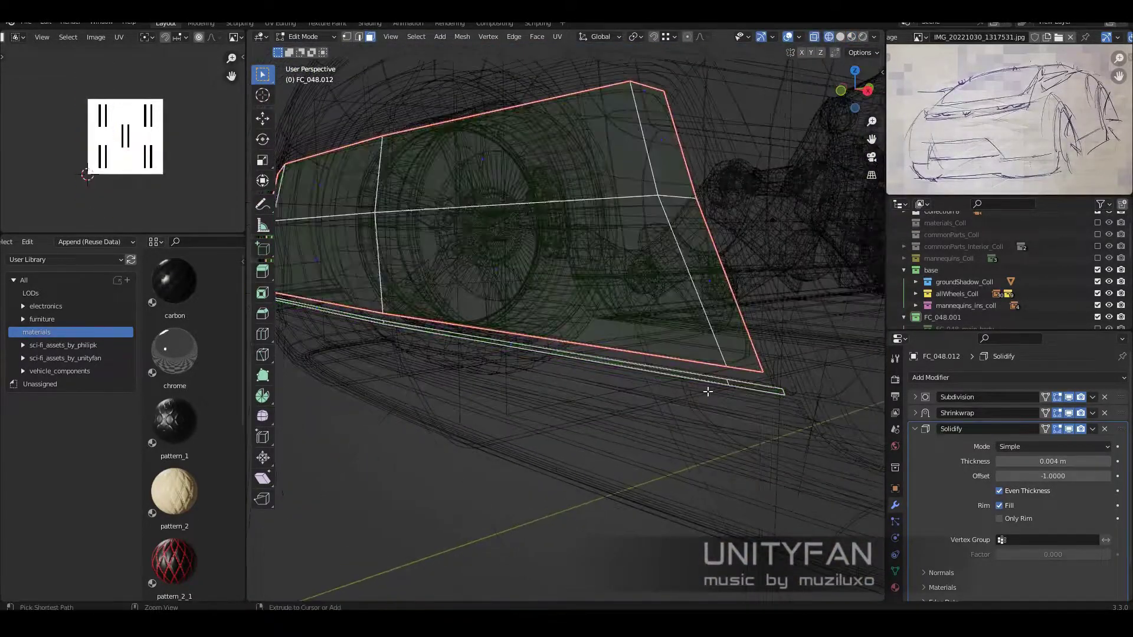
key(a)
middle_drag(717, 396, 634, 318)
key(p)
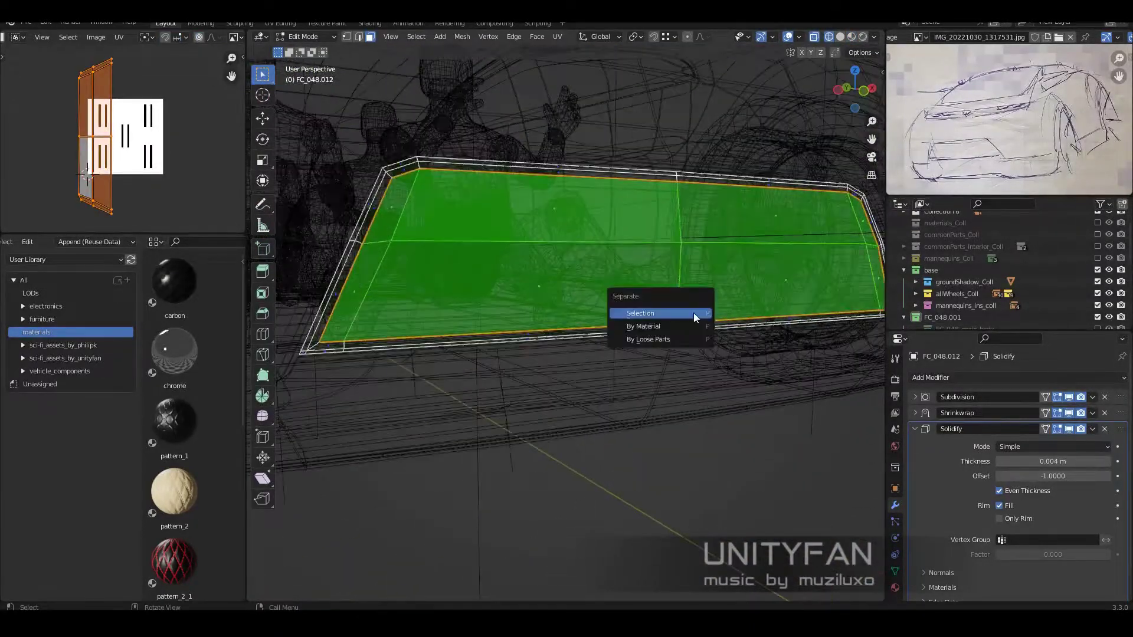
click(635, 308)
key(Tab)
click(523, 344)
key(alt+z)
- Scale the grille panel's UV island down so a plain border frames the slots
key(Tab)
scroll(562, 357, up, 3)
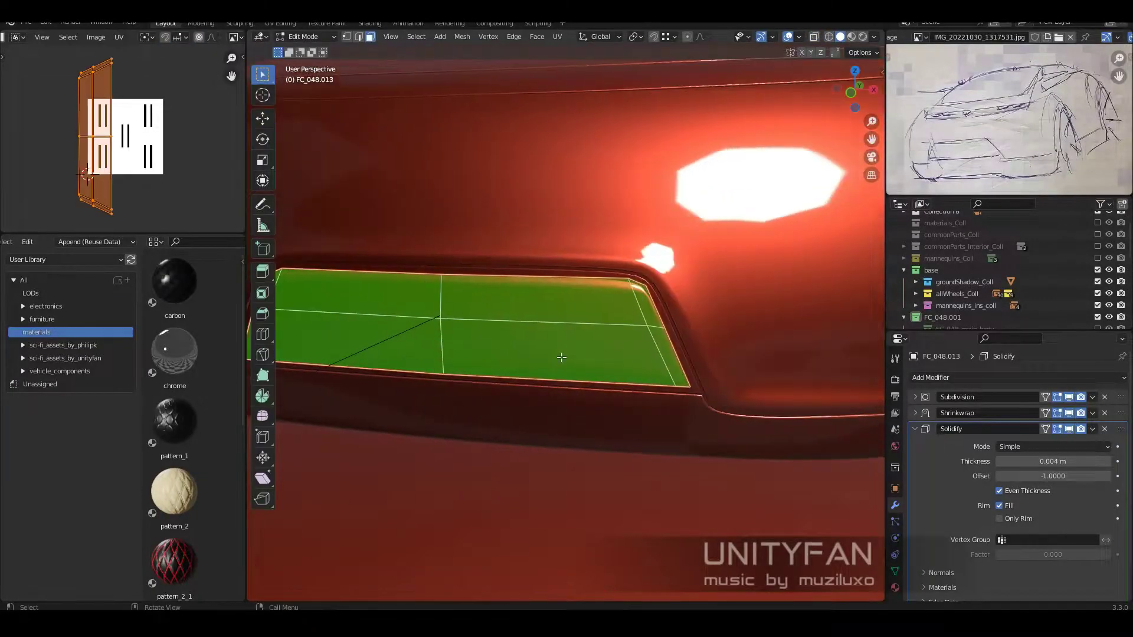
scroll(795, 327, up, 2)
scroll(795, 327, down, 3)
key(alt+q)
scroll(735, 387, up, 3)
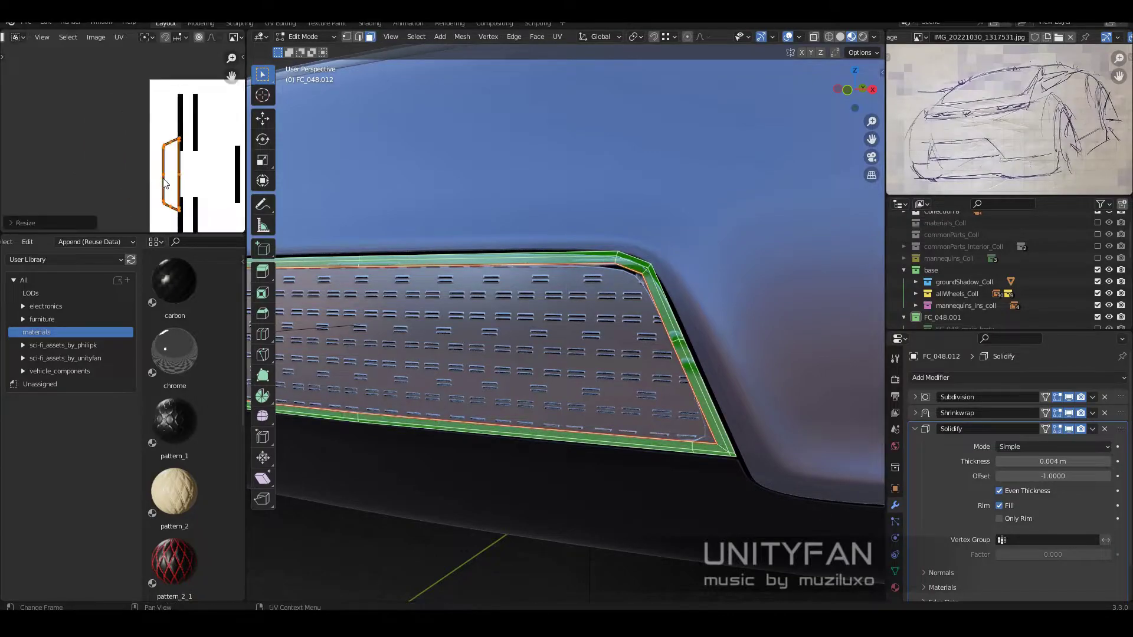
scroll(165, 184, up, 3)
key(s)
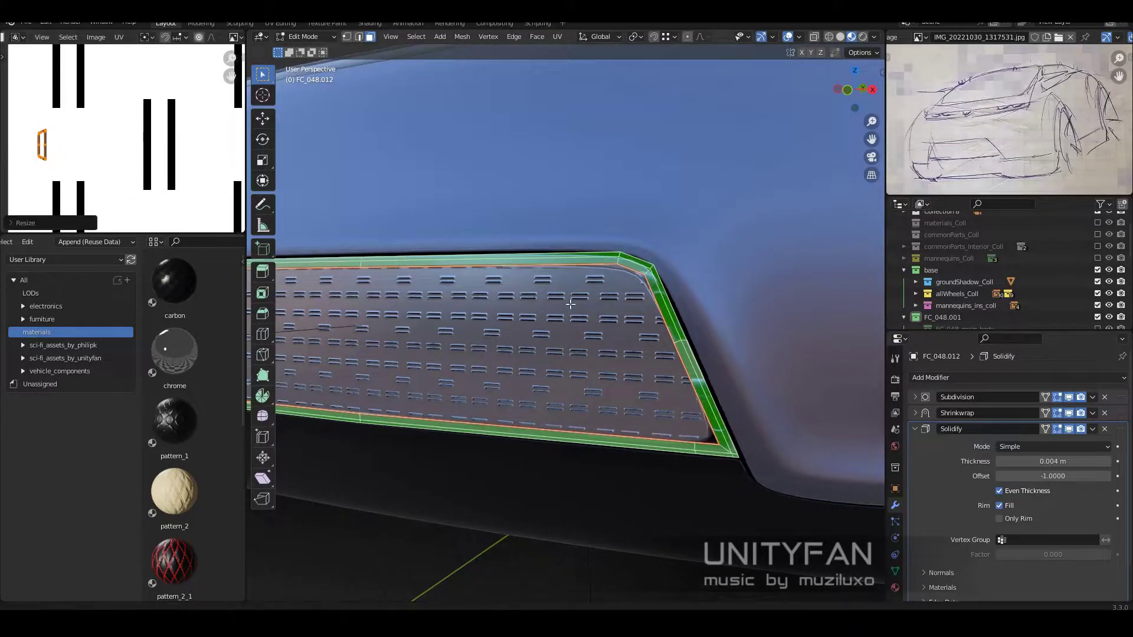
key(shift+KP_7)
scroll(142, 192, down, 4)
click(112, 160)
scroll(101, 170, up, 3)
- Back in Object Mode, select the lower bumper part and view its material settings
key(Tab)
scroll(504, 291, down, 3)
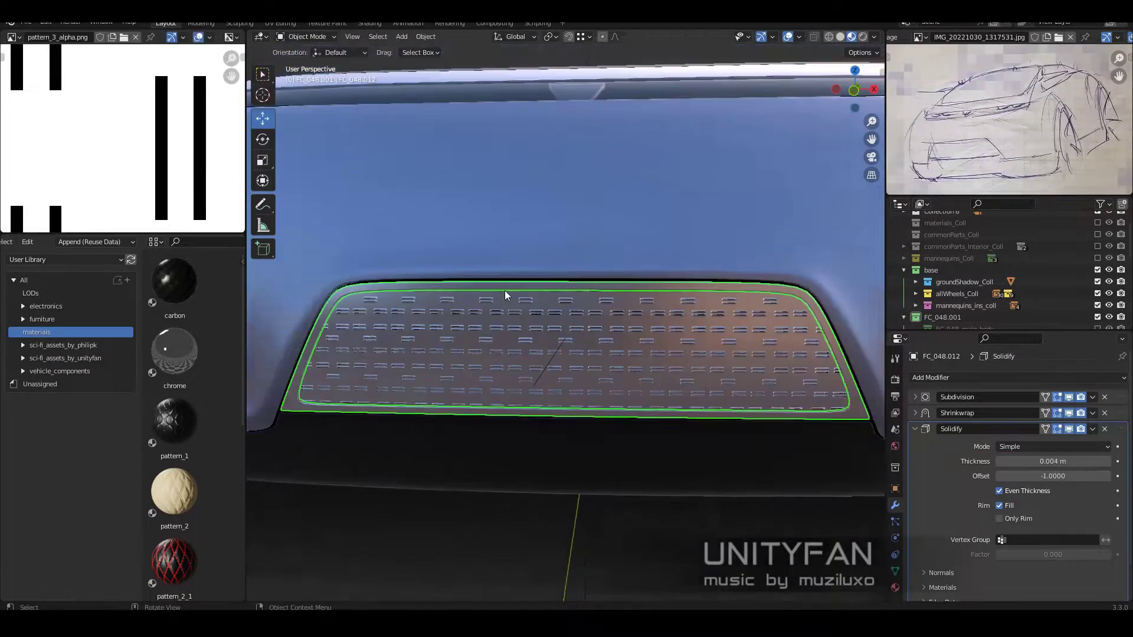
mouse_move(504, 290)
middle_down()
mouse_move(635, 347)
mouse_move(713, 161)
middle_up()
scroll(637, 352, down, 2)
scroll(636, 352, up, 4)
click(720, 399)
click(895, 588)
scroll(643, 333, down, 4)
scroll(684, 288, up, 3)
- View the car head-on from the rear and narrow the image and material panels
middle_drag(683, 288, 639, 342)
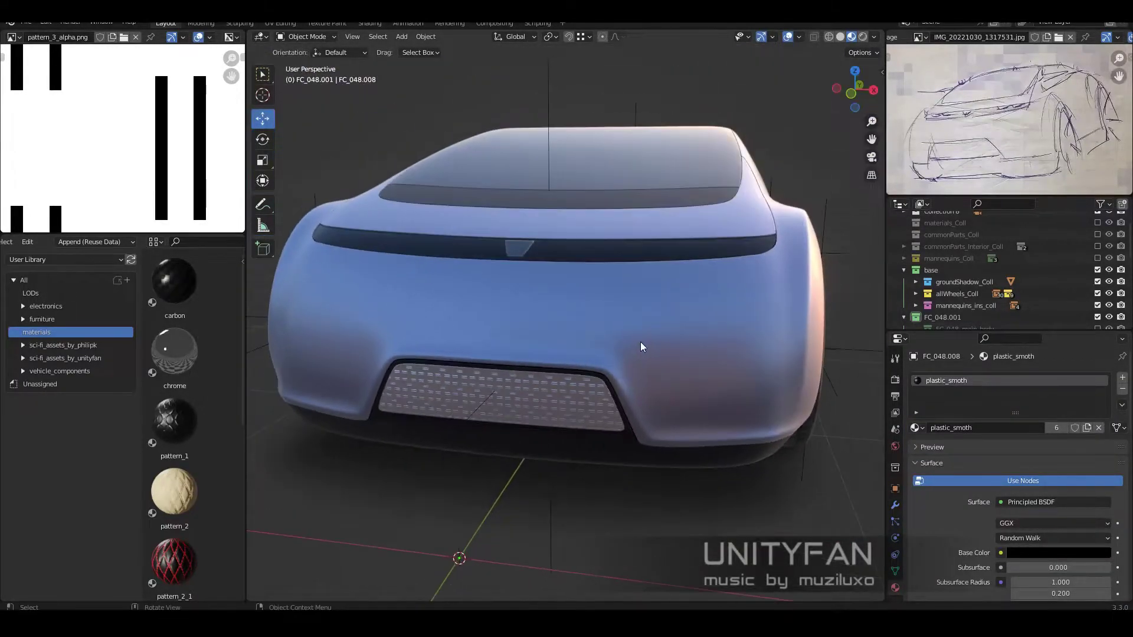
scroll(640, 341, down, 3)
scroll(169, 224, down, 4)
drag(246, 230, 95, 230)
mouse_move(460, 260)
middle_down()
mouse_move(626, 342)
mouse_move(588, 346)
mouse_move(535, 294)
mouse_move(551, 347)
middle_up()
scroll(551, 347, up, 3)
- Select the rear glass strip and inspect its faces in Edit Mode
click(494, 327)
key(Tab)
scroll(590, 330, up, 3)
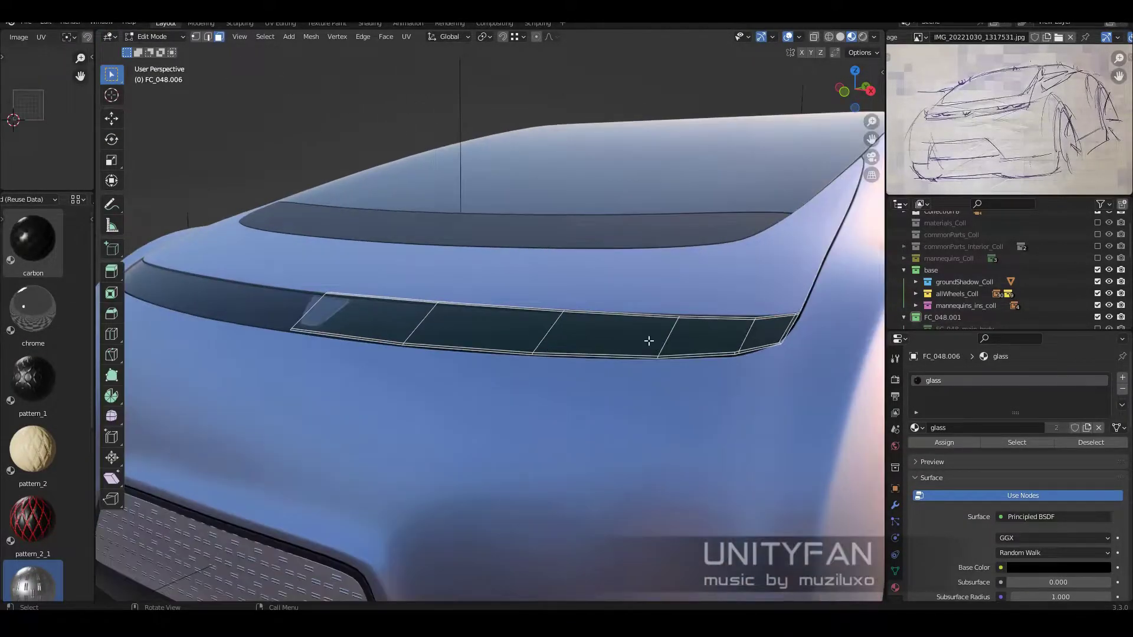
click(492, 323)
mouse_move(650, 336)
middle_down()
mouse_move(337, 308)
mouse_move(646, 357)
mouse_move(589, 342)
mouse_move(654, 363)
mouse_move(549, 357)
middle_up()
key(Tab)
- Select the small chrome emblem, Plane.007, and inspect it up close
click(654, 363)
scroll(654, 363, down, 5)
key(Tab)
scroll(549, 357, up, 2)
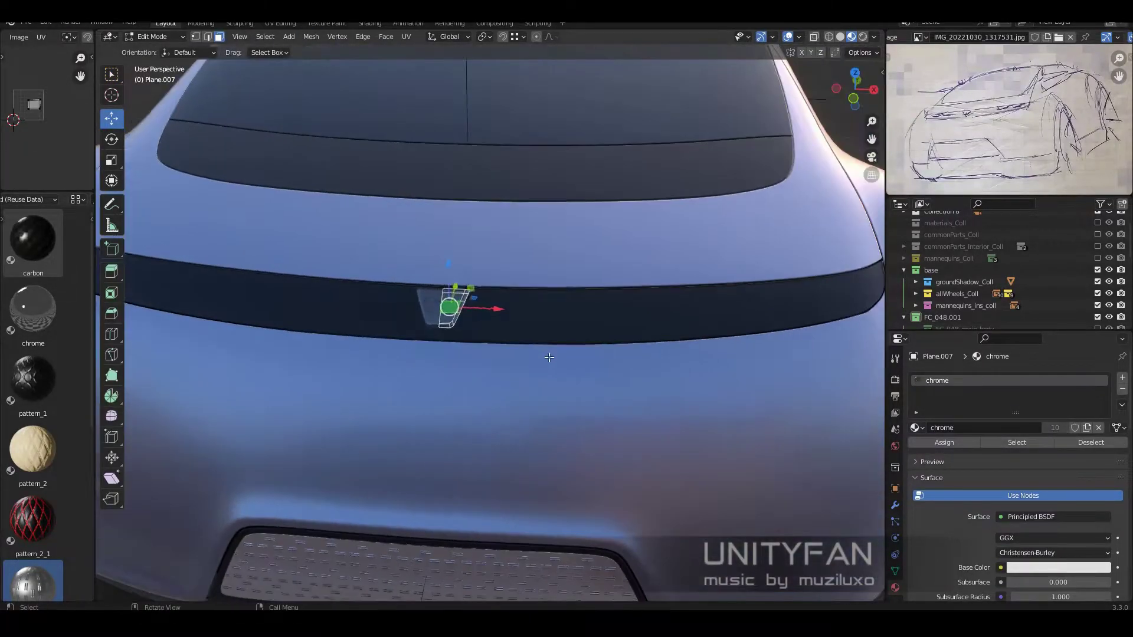
key(Tab)
mouse_move(701, 348)
middle_down()
mouse_move(589, 348)
mouse_move(497, 330)
mouse_move(356, 359)
mouse_move(313, 404)
mouse_move(449, 355)
mouse_move(514, 354)
middle_up()
scroll(313, 403, down, 5)
- Create a new material named headlight for the headlight pad
click(1123, 389)
click(915, 427)
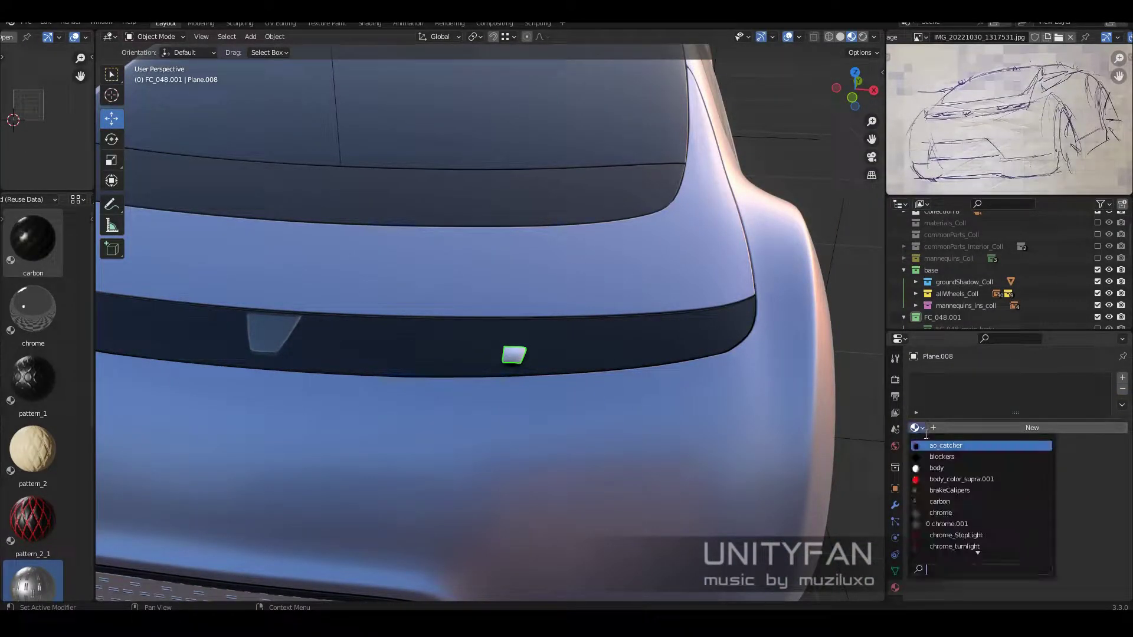
click(967, 429)
text(headlight)
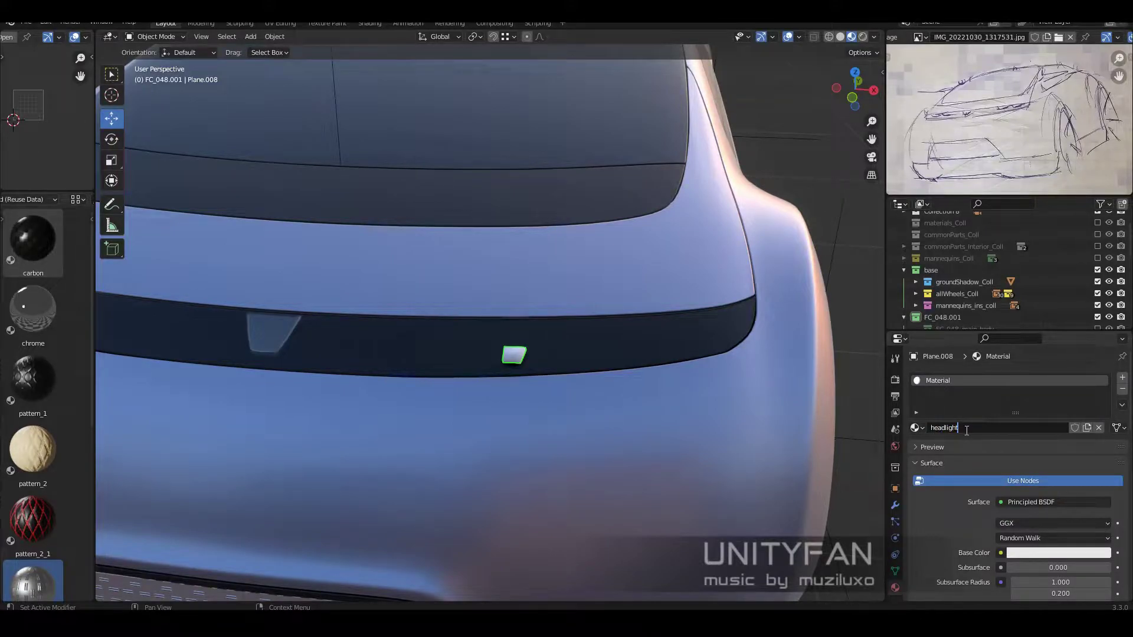
key(Return)
scroll(550, 387, down, 3)
- Select the dark trim strip and review its modifier and material settings
click(461, 312)
mouse_move(550, 387)
middle_down()
mouse_move(460, 313)
mouse_move(415, 327)
middle_up()
click(895, 505)
scroll(479, 321, up, 2)
scroll(415, 327, up, 3)
scroll(492, 352, up, 2)
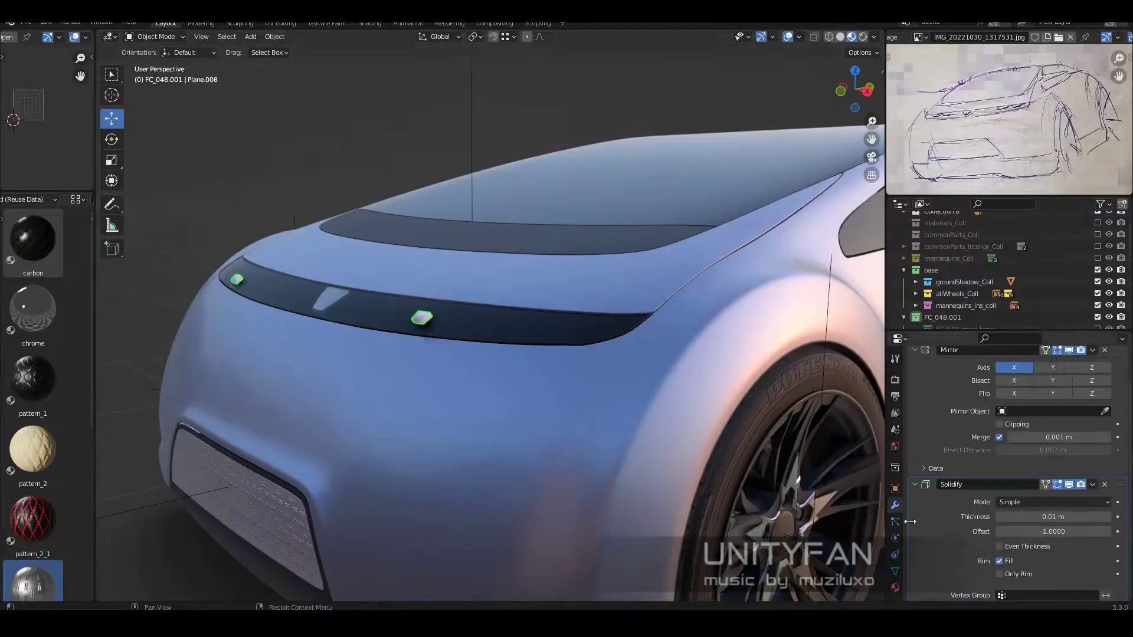
click(896, 588)
scroll(1057, 484, down, 5)
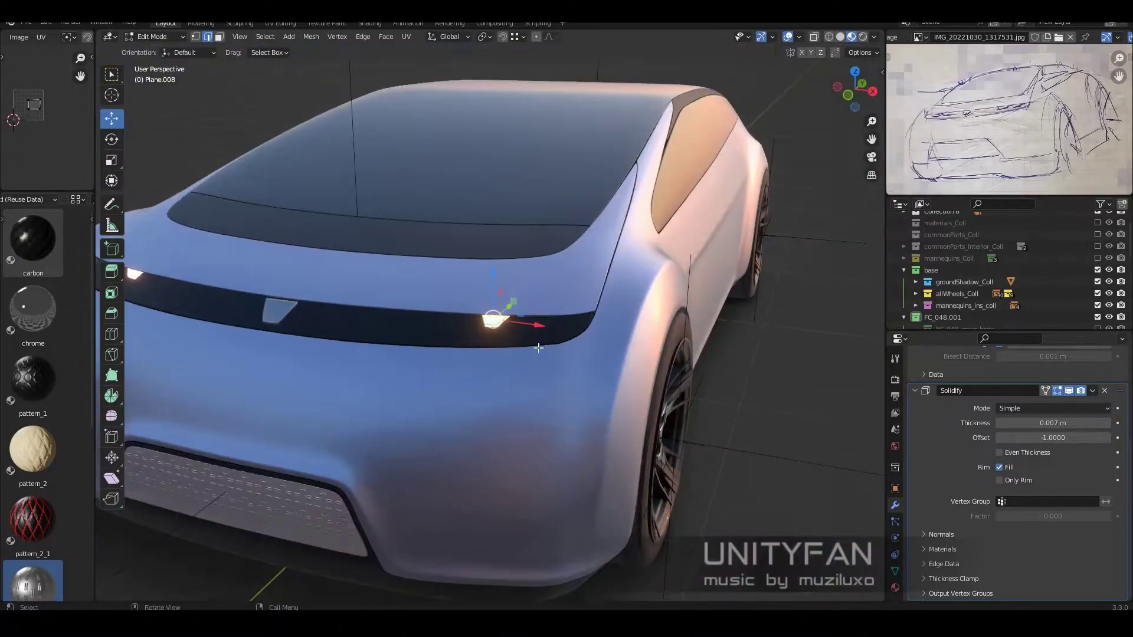
- Duplicate the light pad and give taillights emission strength 16 with a red base colour
key(shift+d)
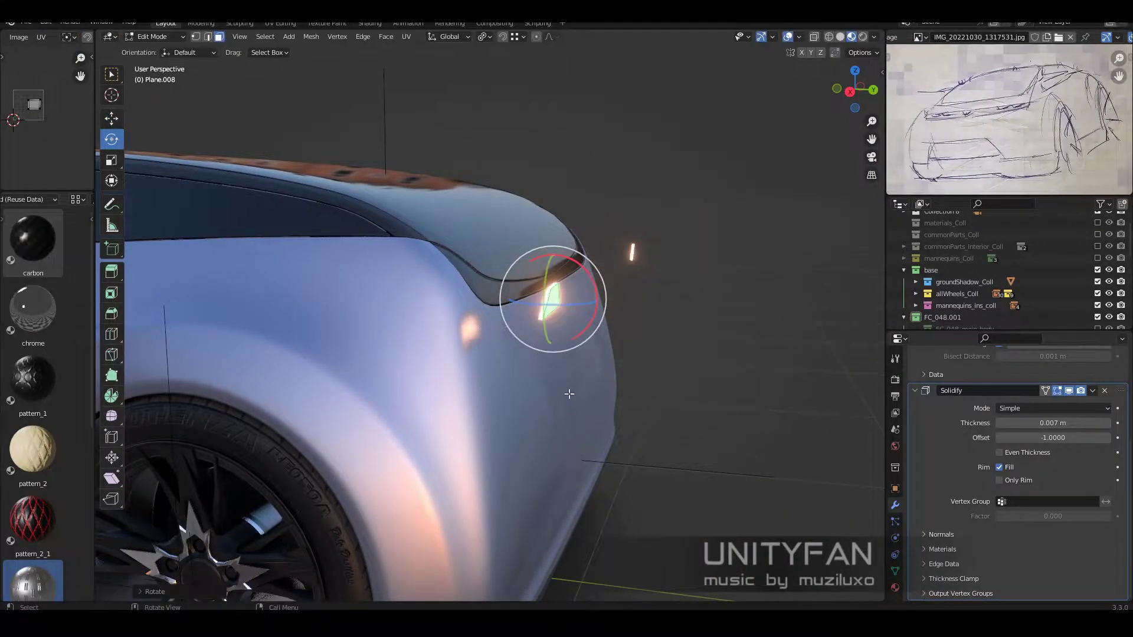
middle_drag(569, 394, 630, 410)
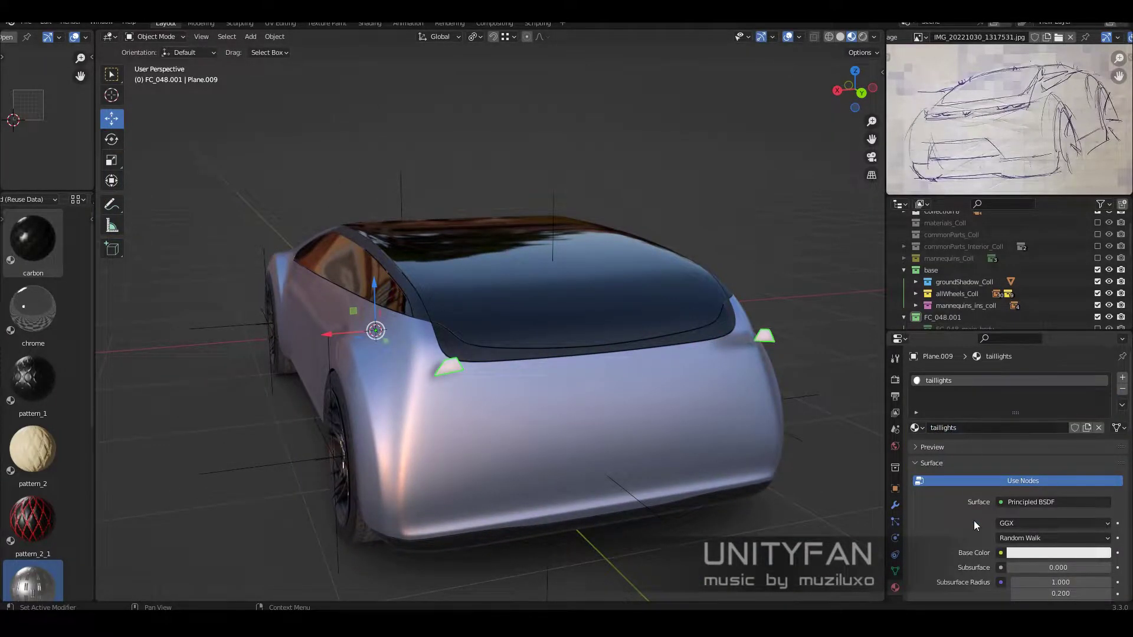
scroll(974, 522, down, 15)
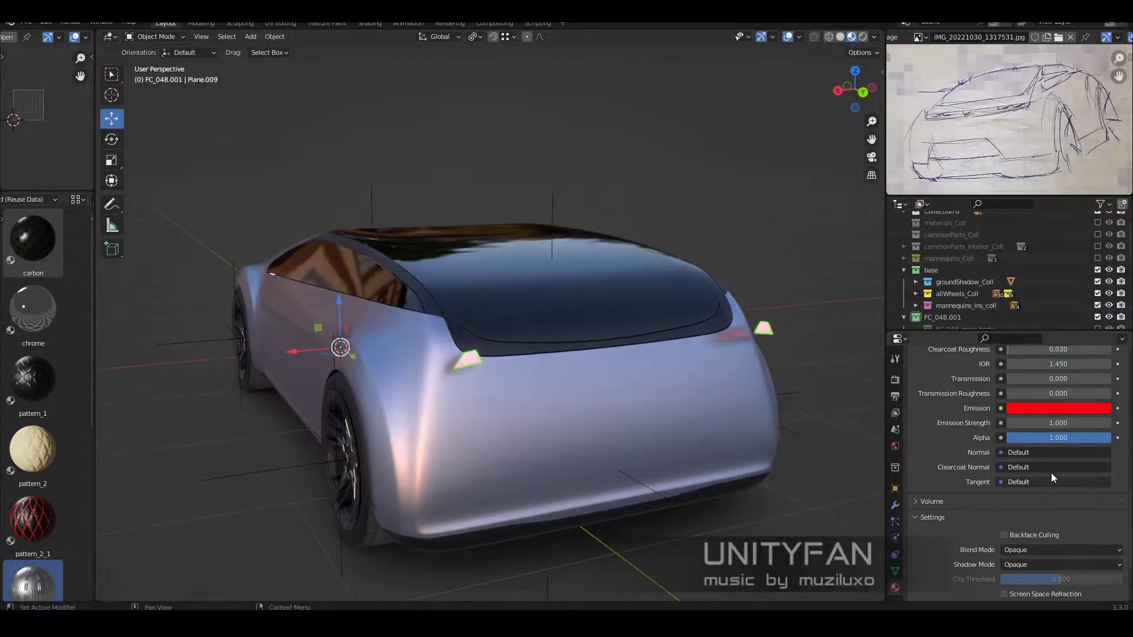
key(Return)
scroll(1040, 439, up, 10)
click(1057, 388)
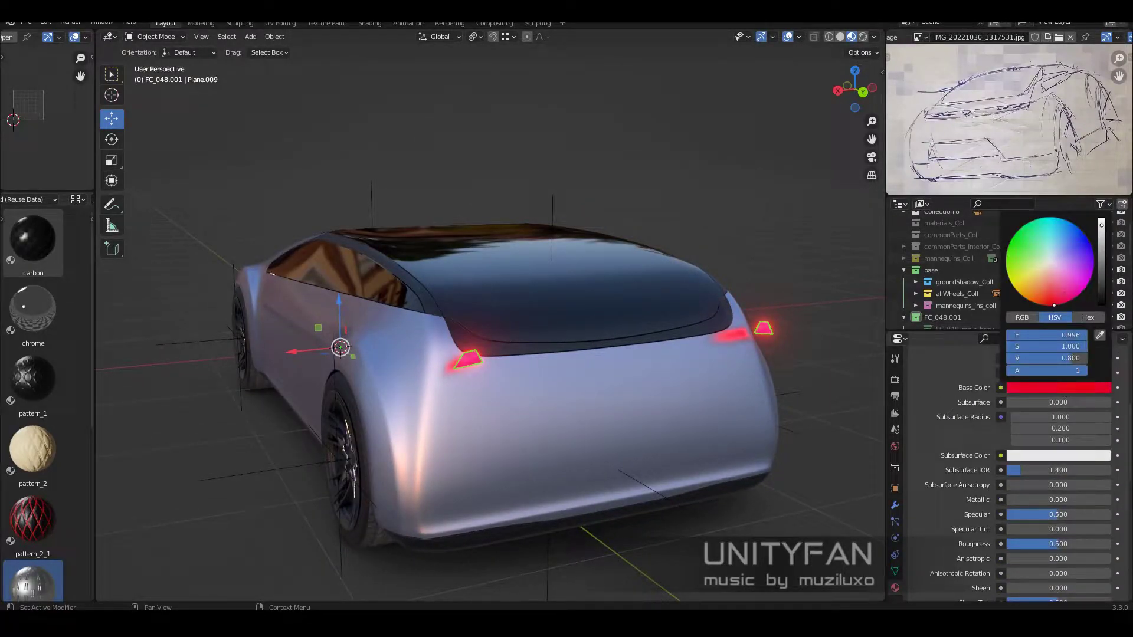
- In Edit Mode, move the taillight face along Y and raise it vertically
key(Tab)
scroll(413, 354, up, 5)
key(g)
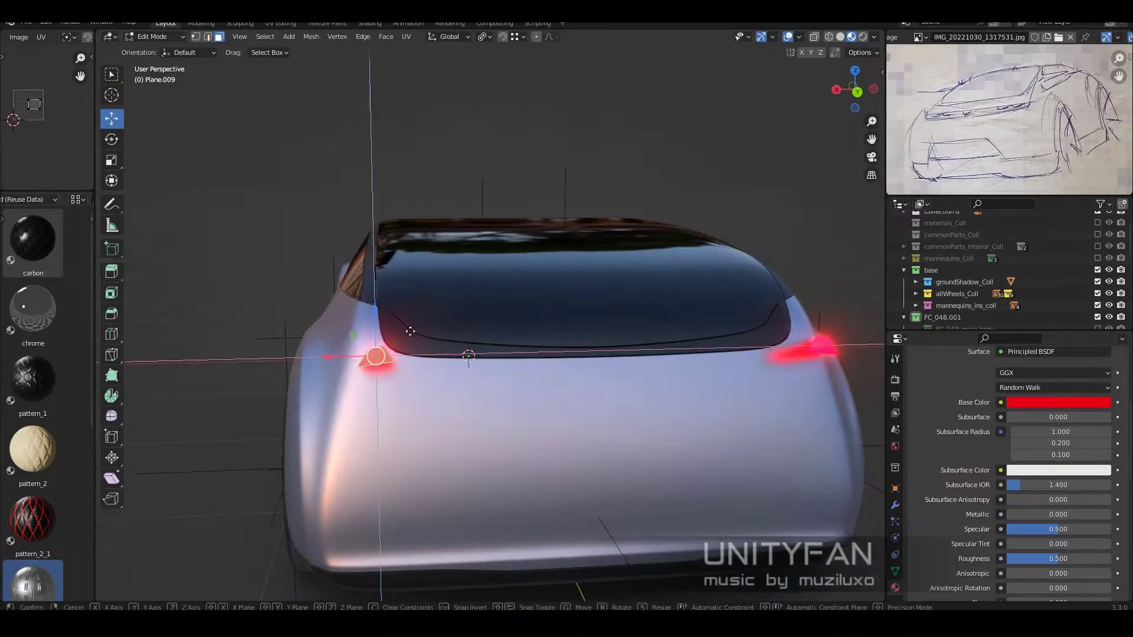
scroll(410, 331, up, 5)
key(y)
scroll(430, 350, up, 3)
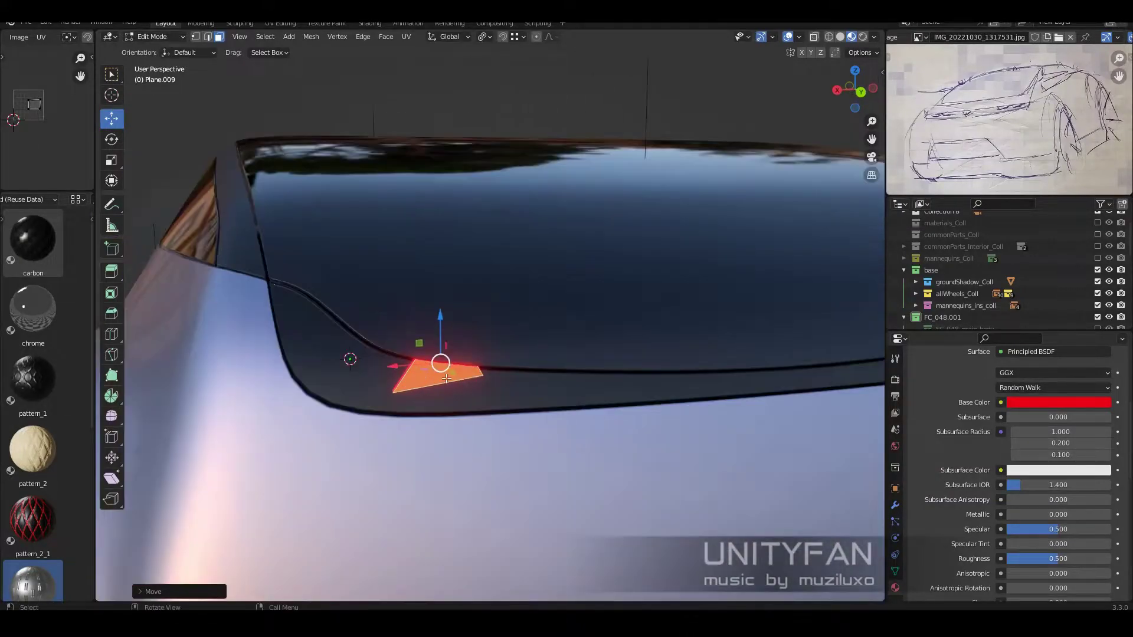
key(g)
key(z)
click(510, 375)
- Fine-tune the taillight face position along the Y axis from a closer angle
middle_drag(510, 375, 234, 92)
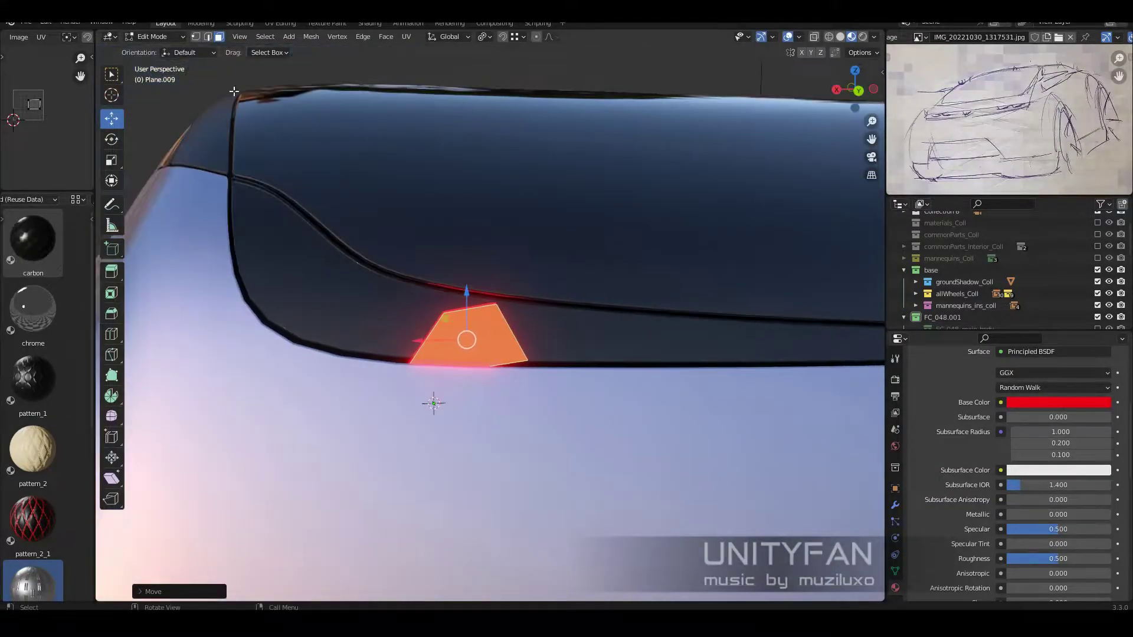
click(419, 282)
middle_drag(539, 360, 518, 393)
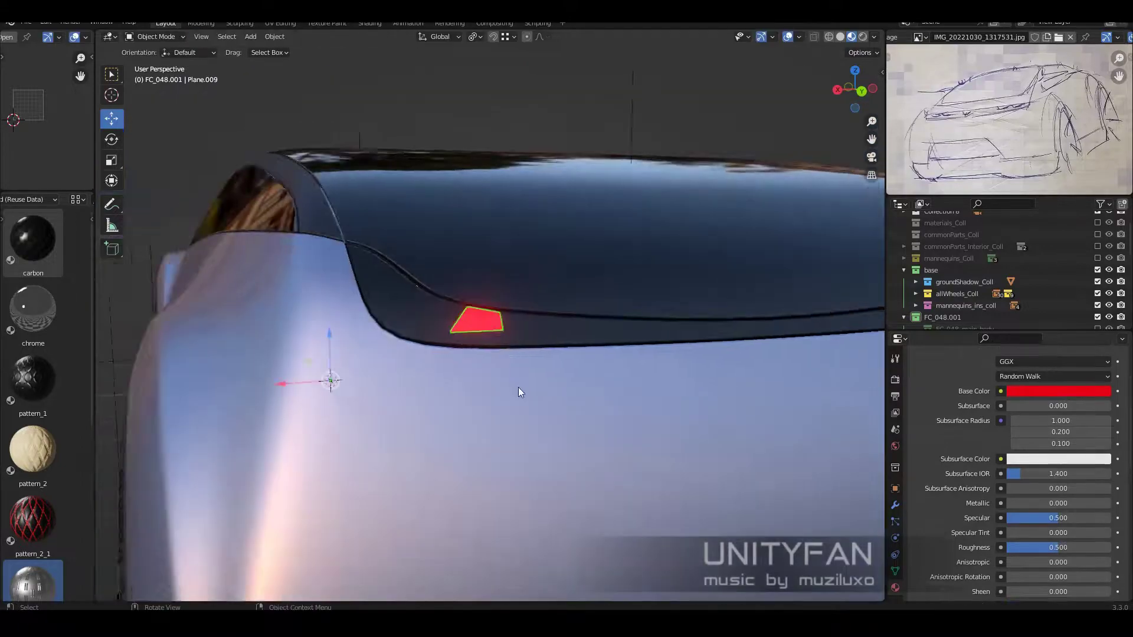
scroll(518, 392, up, 3)
key(g)
key(y)
click(590, 390)
- Nudge the taillight face along Y again and inspect it up close
middle_drag(590, 390, 607, 306)
key(g)
key(y)
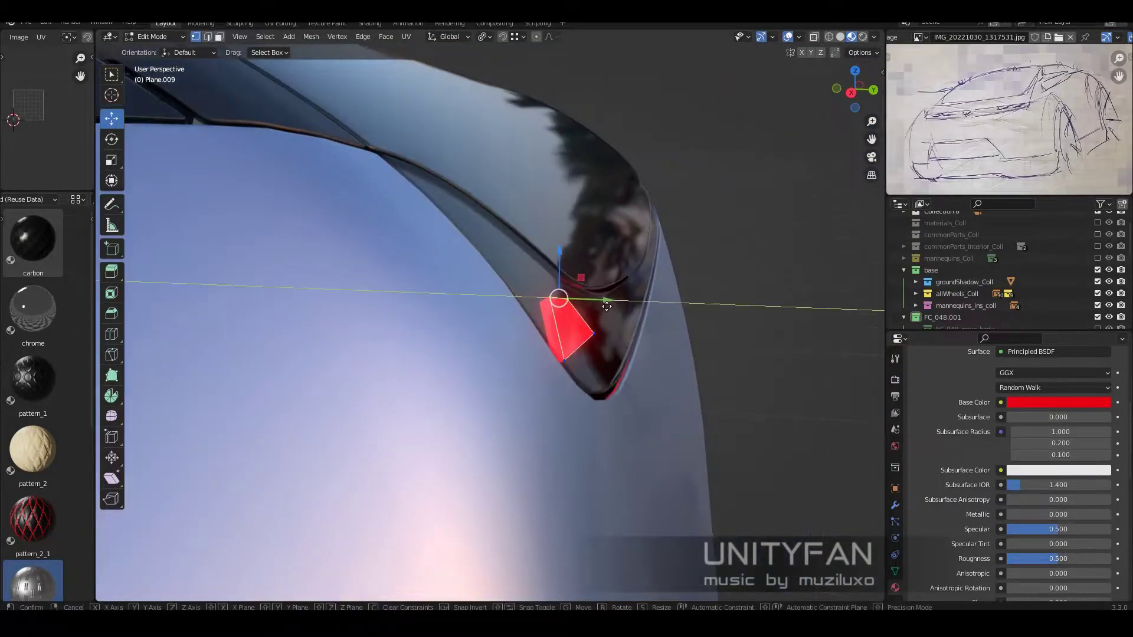
click(638, 327)
scroll(546, 362, down, 5)
scroll(702, 278, down, 3)
scroll(482, 317, up, 4)
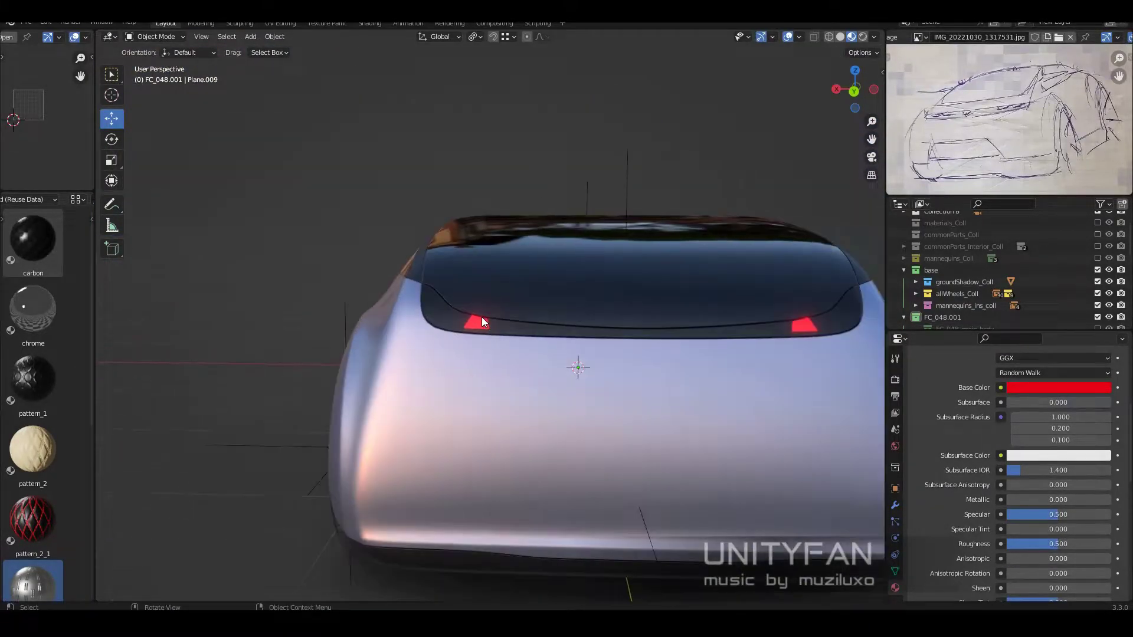
scroll(399, 319, up, 5)
mouse_move(481, 317)
middle_down()
mouse_move(399, 319)
mouse_move(633, 352)
middle_up()
scroll(399, 319, down, 5)
- In edge mode, from the rear view, extrude the taillight into a strip along the rear glass
key(2)
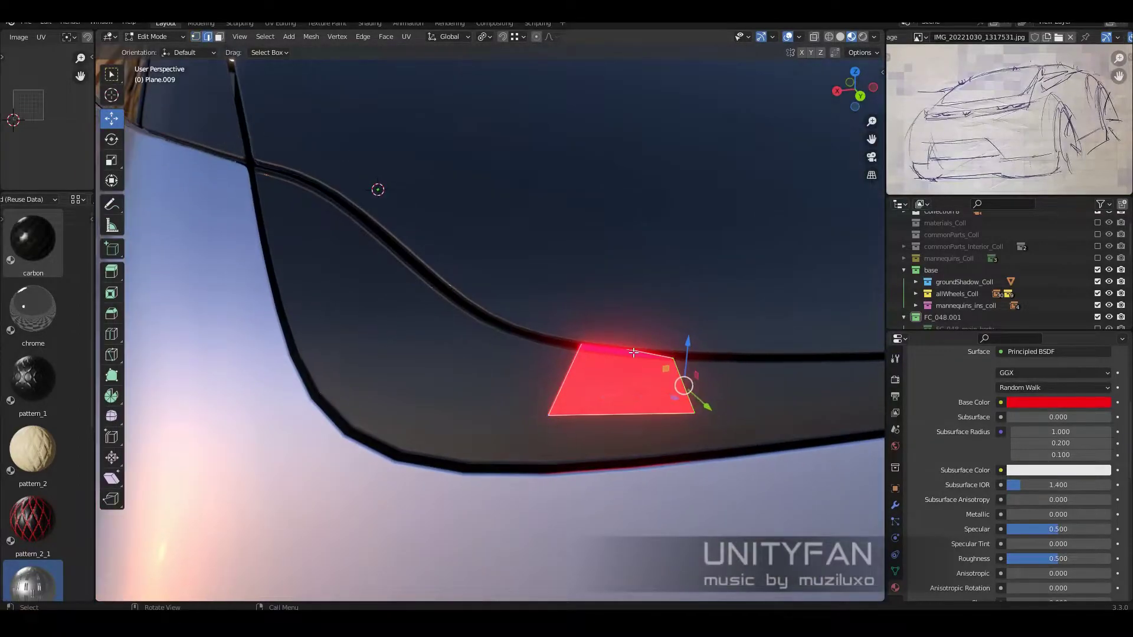
key(ctrl+KP_1)
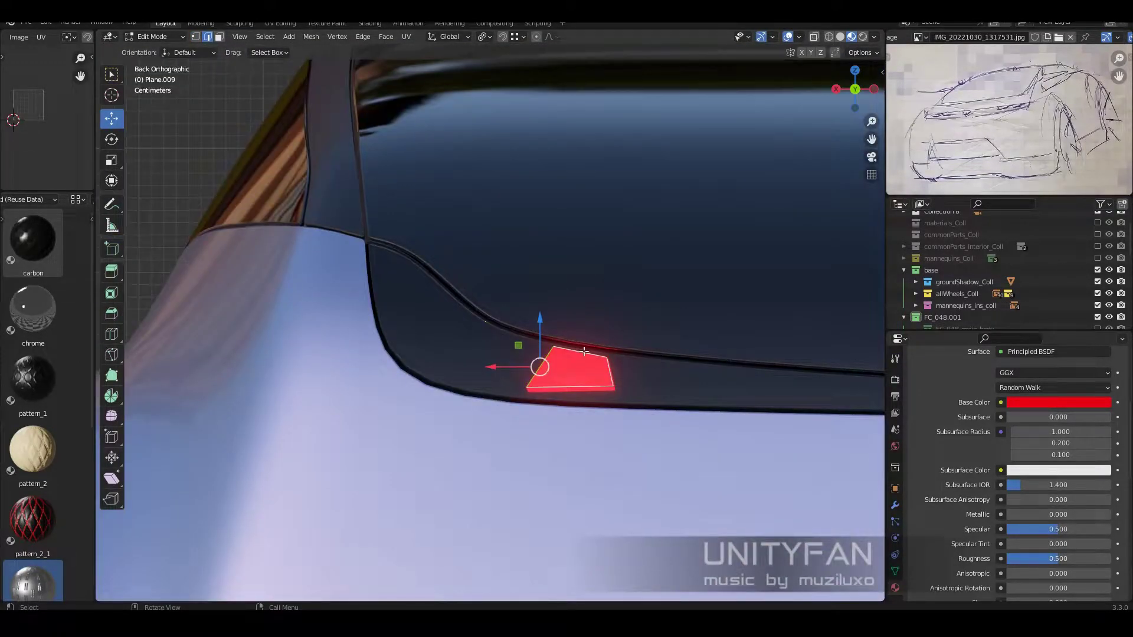
click(487, 244)
scroll(412, 281, up, 2)
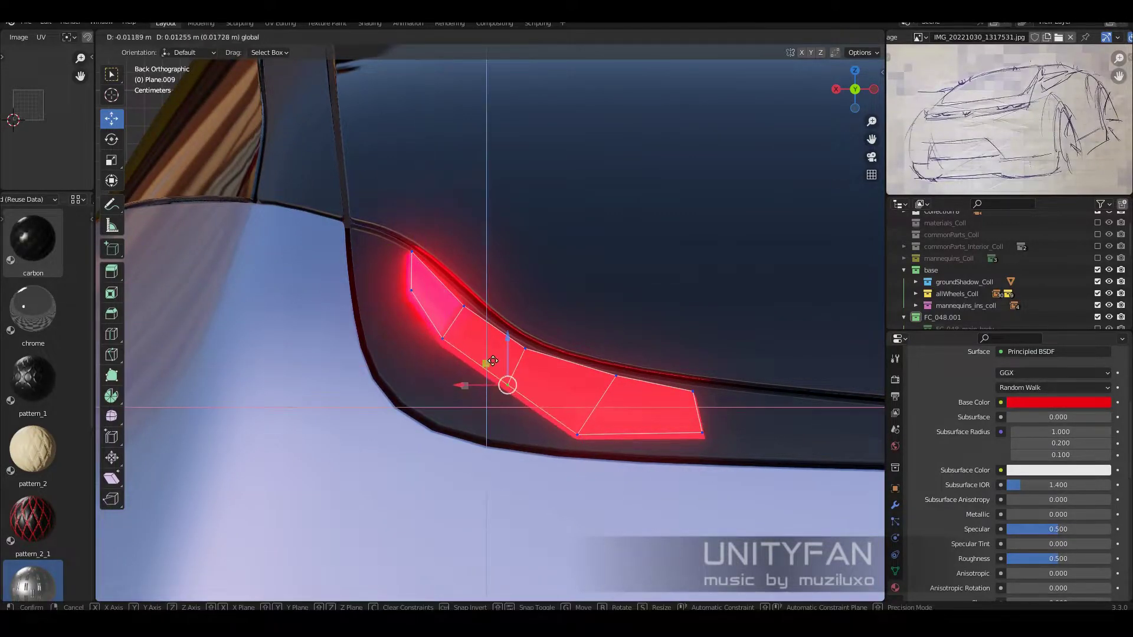
click(683, 418)
shift+middle_drag(411, 255, 497, 304)
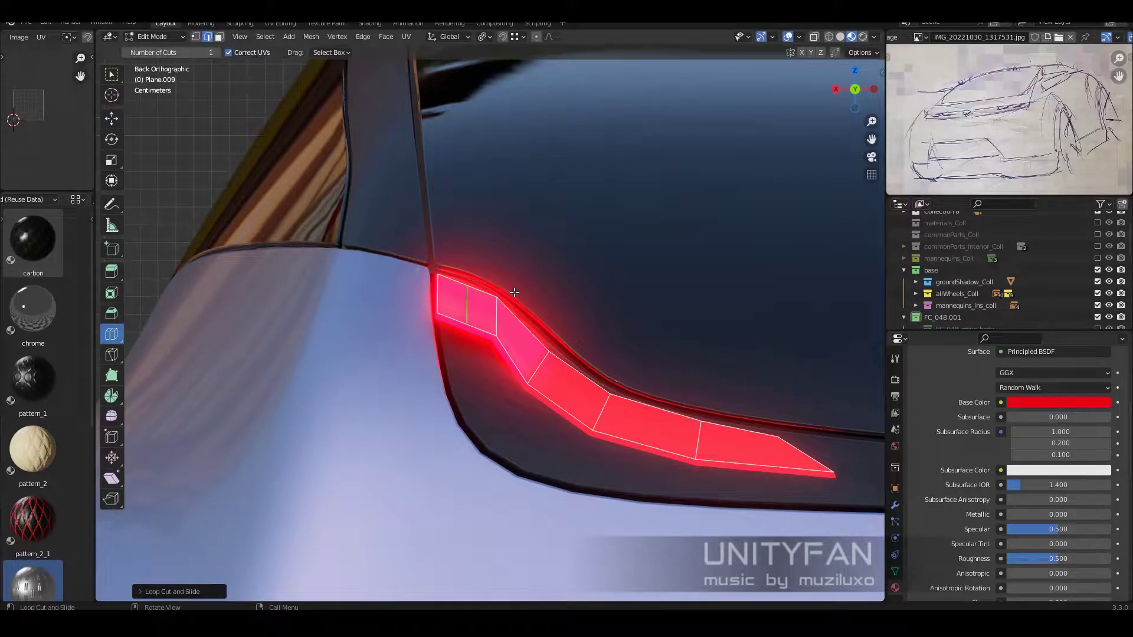
- Move the selected strip vertices to shape the red taillight
key(shift+space)
key(g)
scroll(472, 283, up, 2)
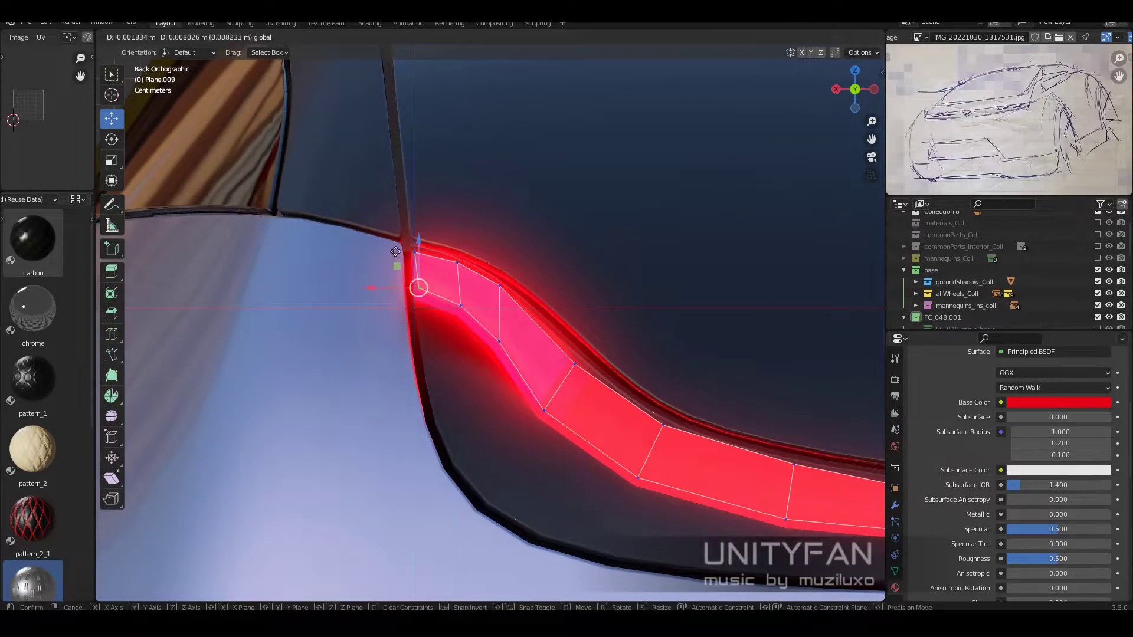
click(395, 252)
scroll(602, 351, down, 4)
mouse_move(602, 351)
middle_down()
mouse_move(513, 317)
mouse_move(580, 475)
mouse_move(559, 394)
middle_up()
scroll(512, 317, up, 4)
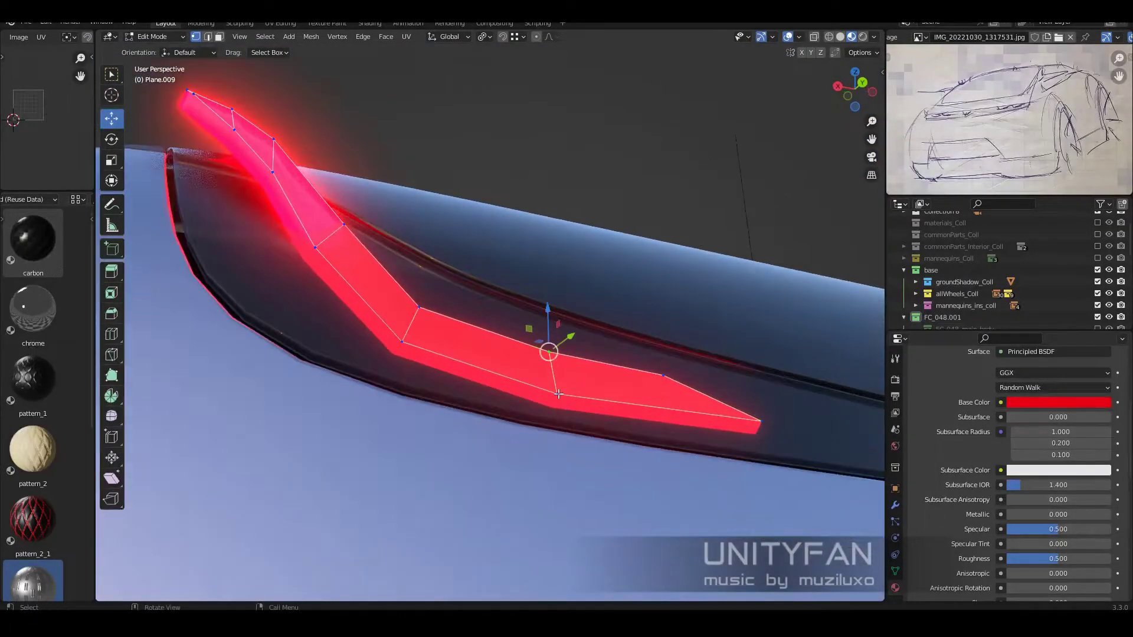
click(601, 340)
middle_drag(601, 340, 533, 366)
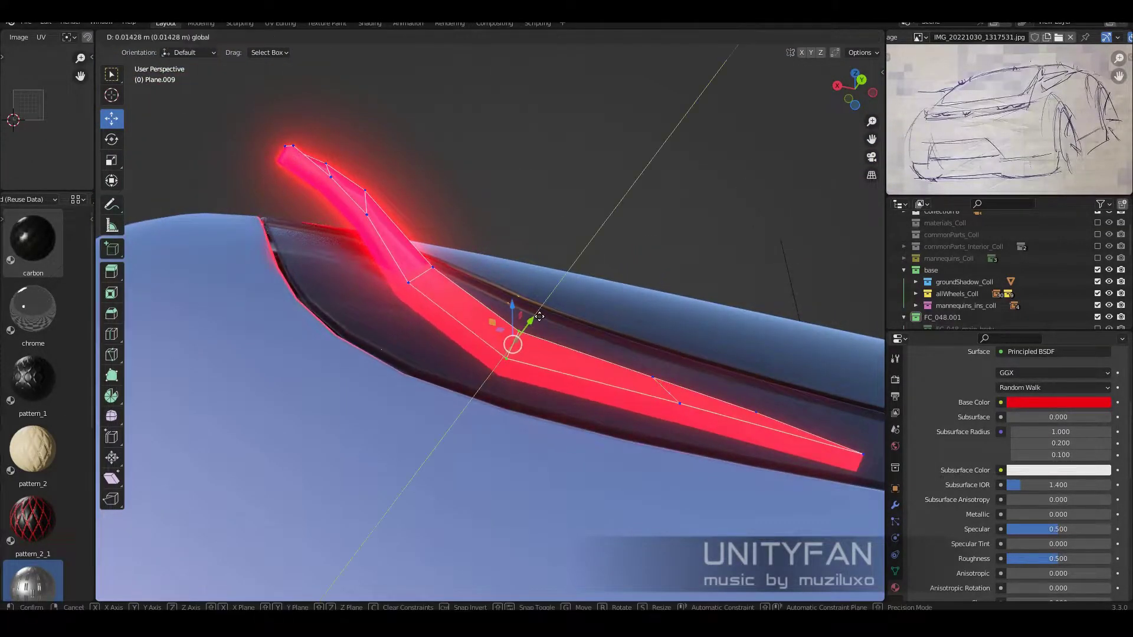
- Slide the strip's end vertex along Y, then leave Edit Mode and review the rear
key(g)
key(y)
mouse_move(520, 327)
middle_down()
mouse_move(505, 281)
mouse_move(465, 268)
middle_up()
click(487, 304)
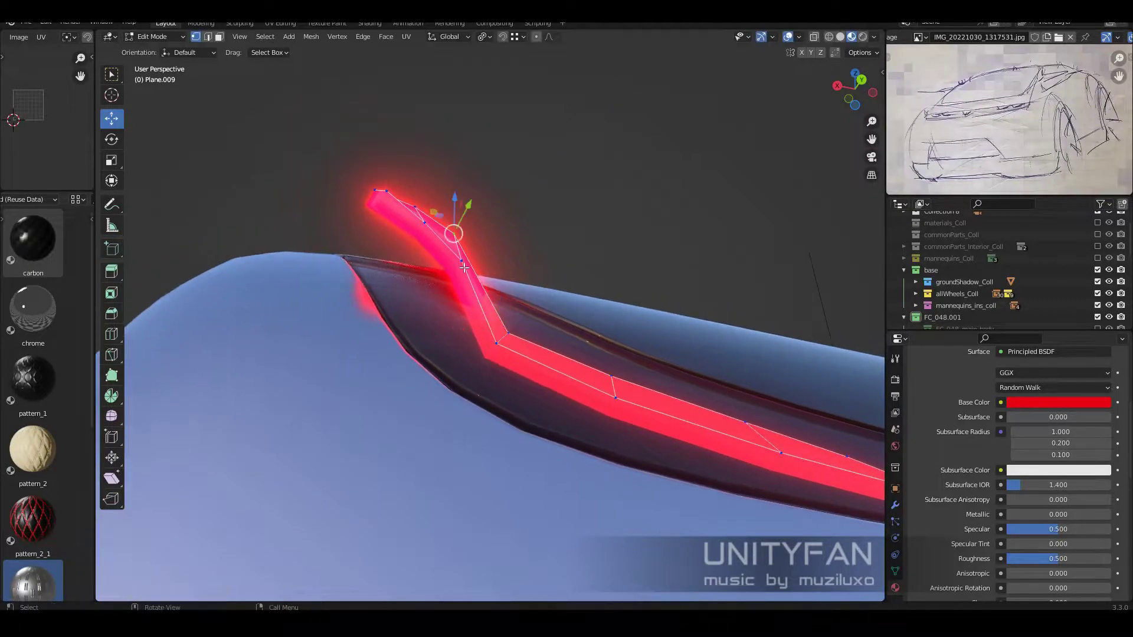
click(538, 305)
middle_drag(537, 305, 487, 264)
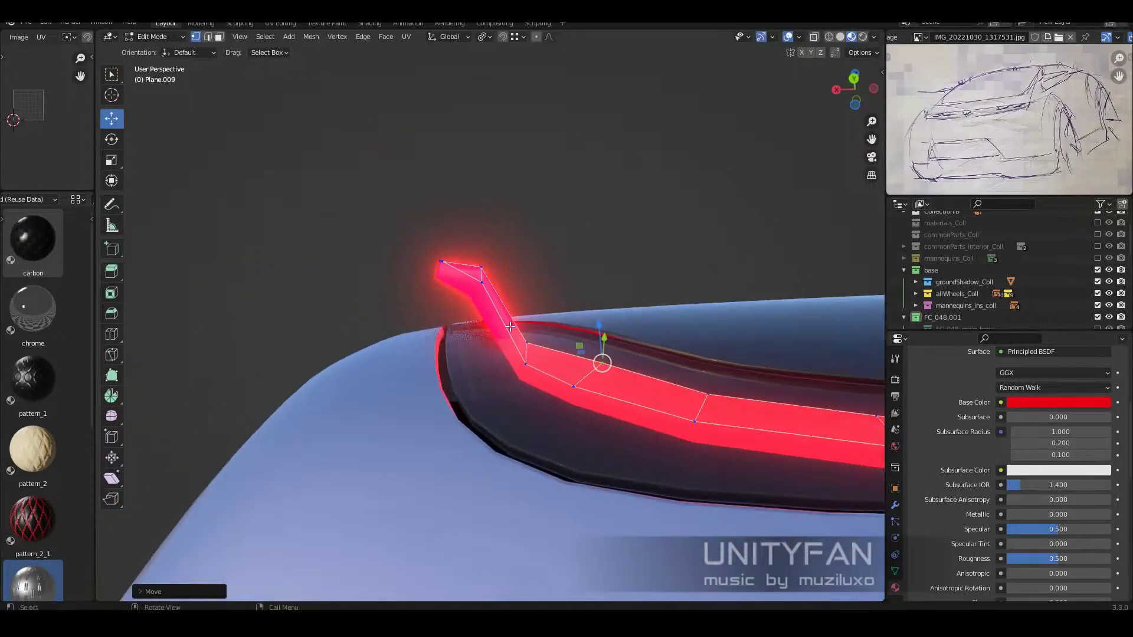
click(492, 348)
mouse_move(491, 348)
middle_down()
mouse_move(468, 329)
mouse_move(442, 267)
middle_up()
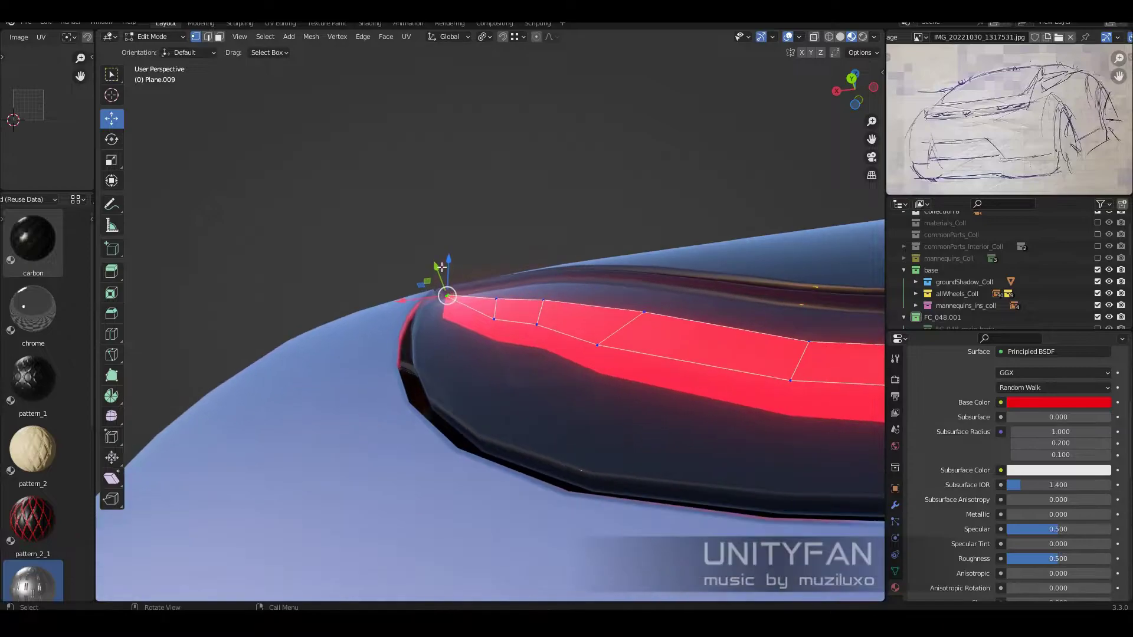
key(Tab)
scroll(454, 319, down, 8)
middle_drag(605, 416, 653, 383)
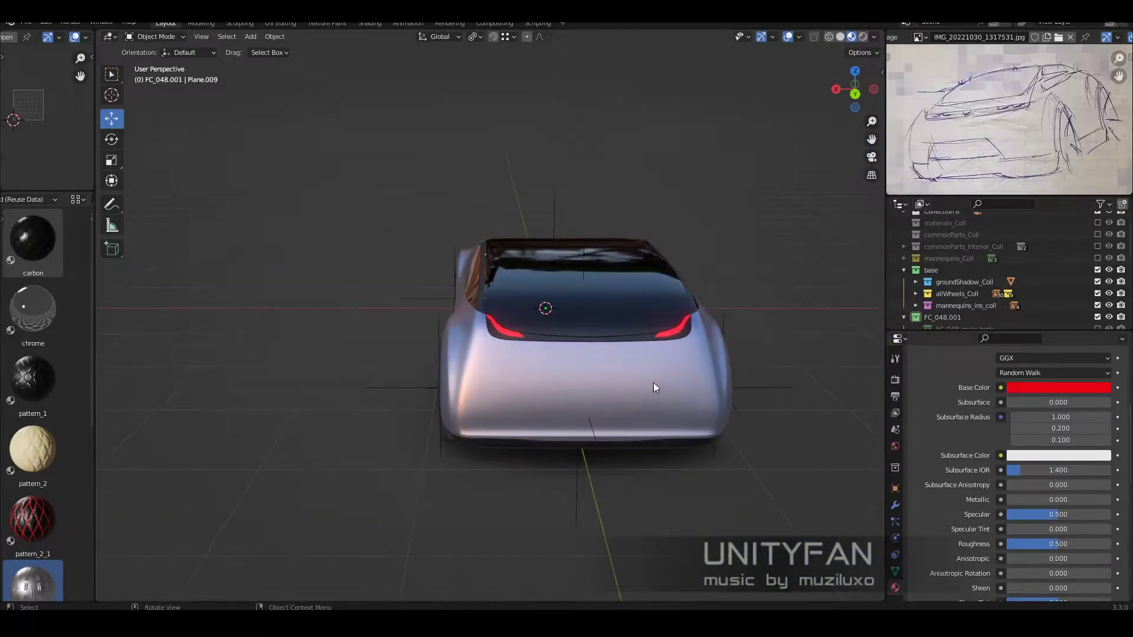
scroll(490, 355, up, 8)
- Show the taillight's modifier settings and enter Edit Mode on the taillight mesh
click(895, 505)
middle_drag(449, 331, 512, 359)
scroll(391, 313, up, 5)
scroll(391, 312, down, 5)
click(582, 316)
key(Tab)
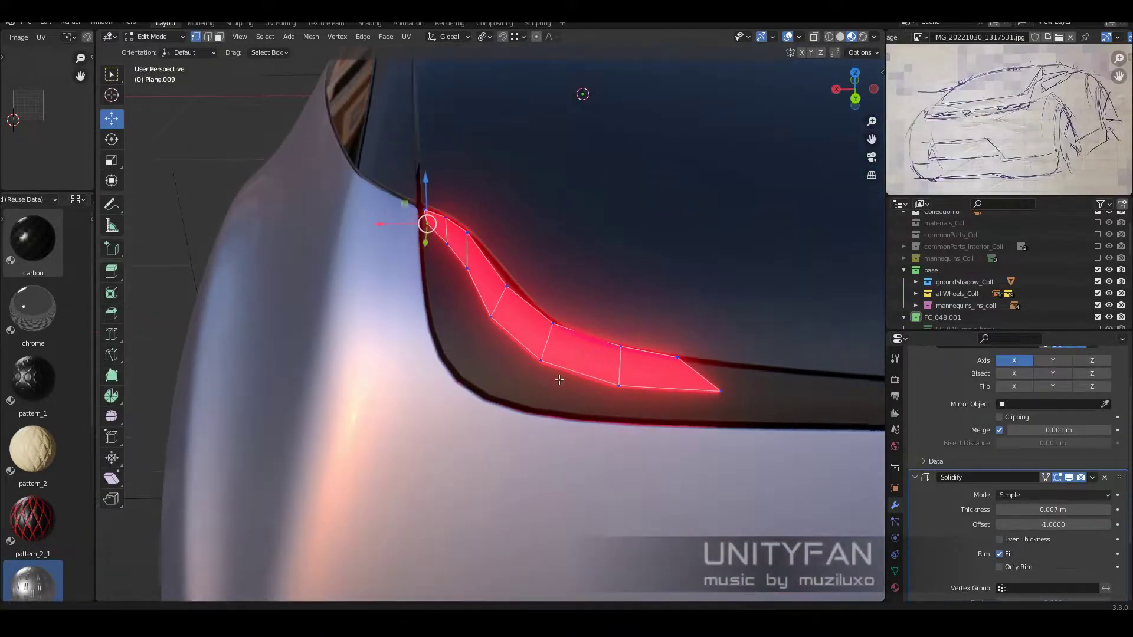
scroll(516, 260, up, 3)
- Select part of the taillight mesh and compare it against the car body in Object Mode
click(111, 334)
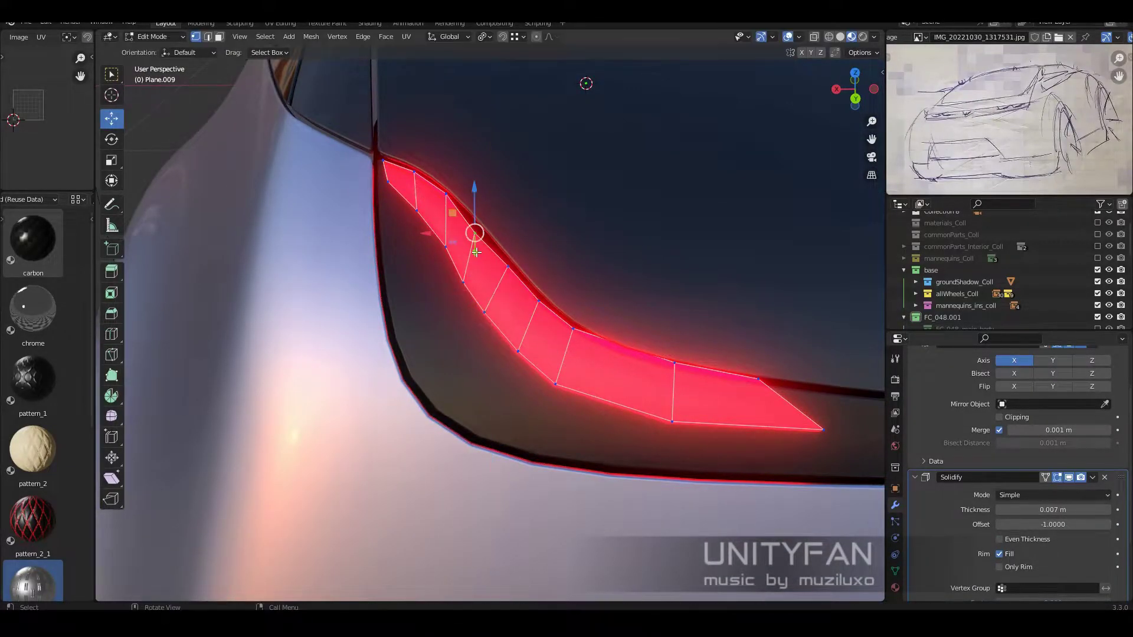
scroll(476, 252, down, 3)
scroll(479, 257, up, 3)
scroll(456, 271, down, 3)
key(Tab)
mouse_move(456, 271)
middle_down()
mouse_move(599, 300)
mouse_move(444, 280)
middle_up()
key(Tab)
scroll(443, 280, up, 3)
middle_drag(395, 248, 413, 250)
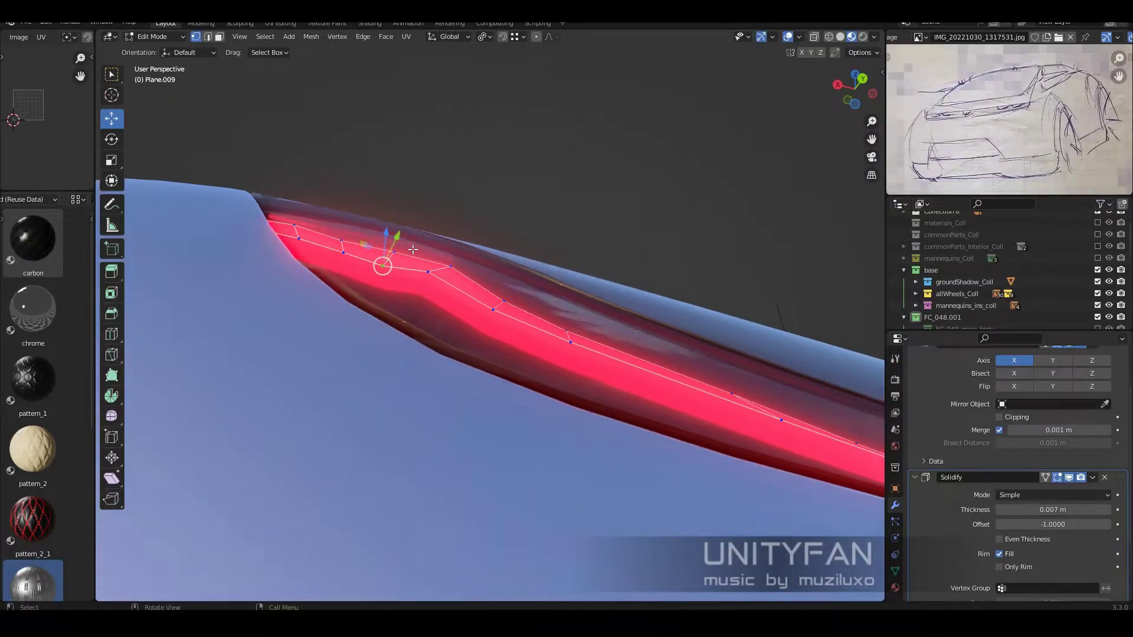
- Reshape the strip by moving its selected vertices, including a Y-constrained move
shift+middle_drag(580, 350, 622, 372)
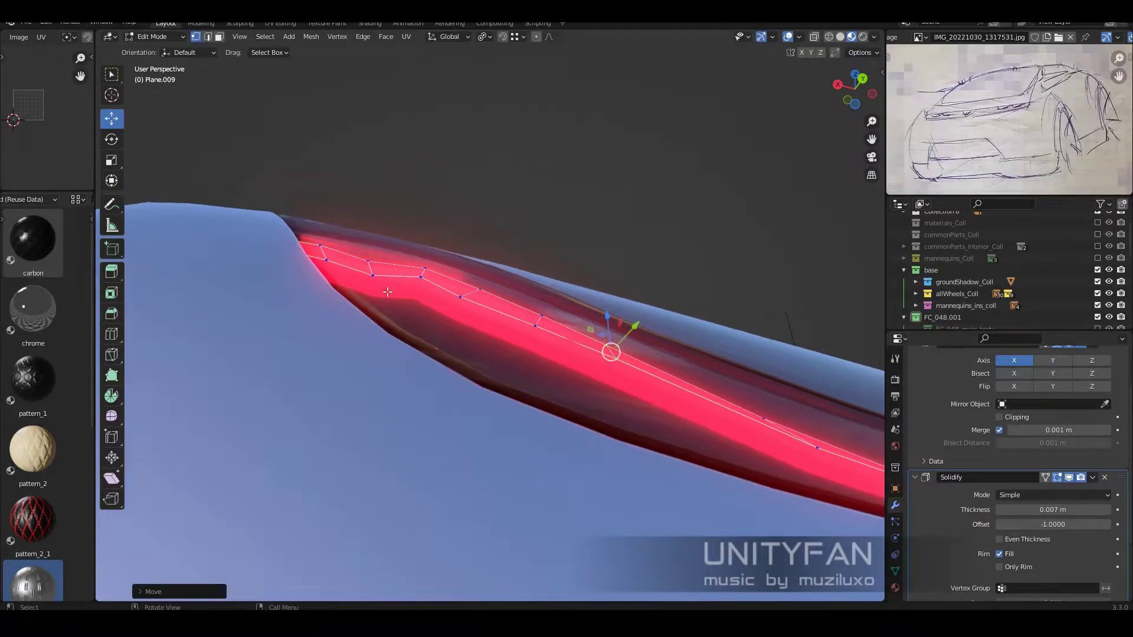
click(393, 238)
middle_drag(393, 239, 338, 298)
click(345, 257)
mouse_move(345, 257)
middle_down()
mouse_move(375, 309)
mouse_move(457, 384)
middle_up()
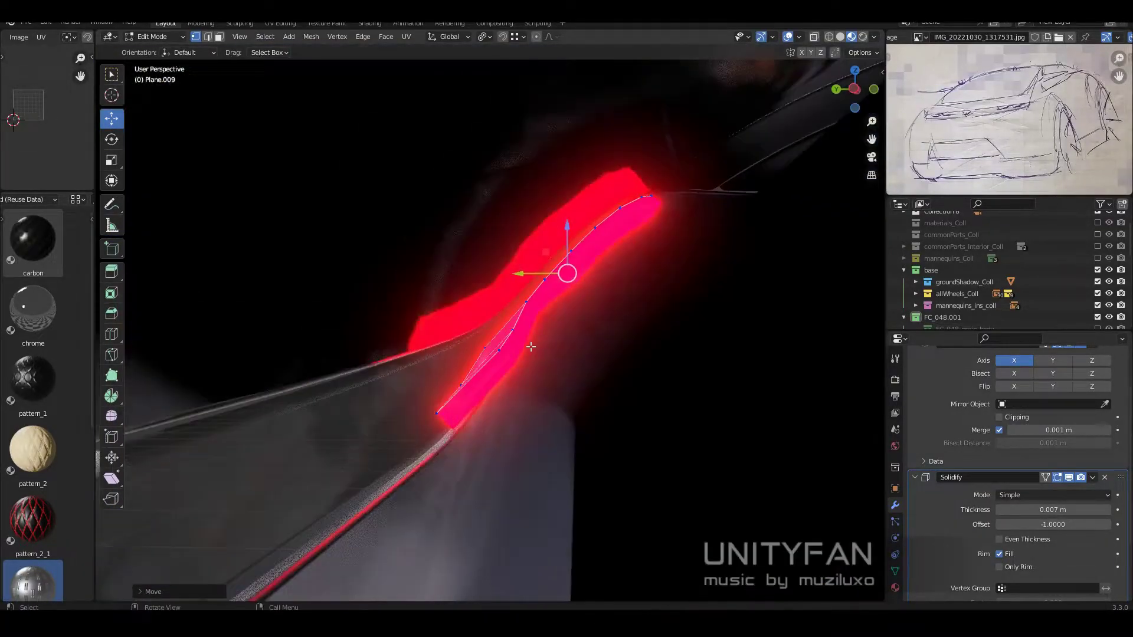
middle_drag(451, 430, 442, 387)
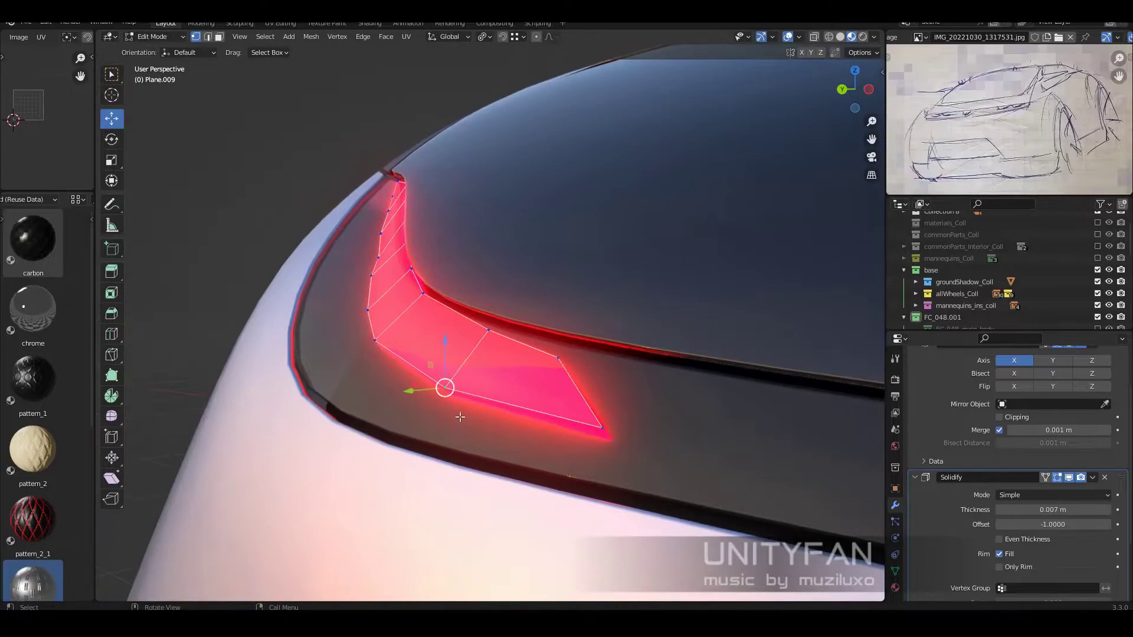
key(g)
key(y)
click(616, 391)
middle_drag(616, 391, 468, 415)
- Add a loop cut across the strip and move the vertices constrained with Shift+X
key(shift+space)
key(r)
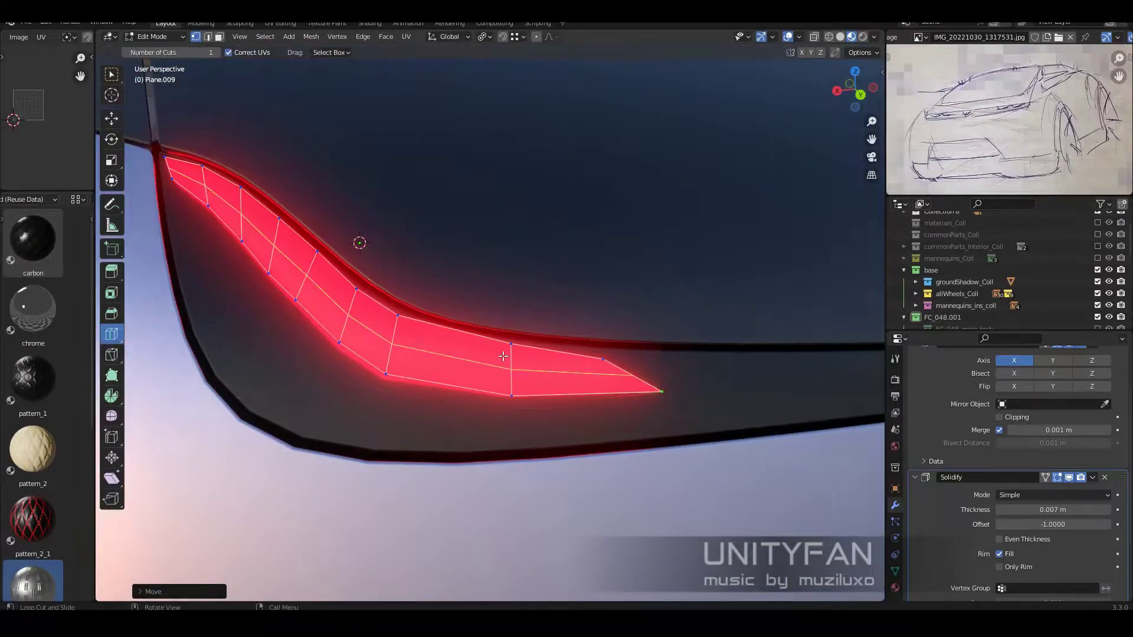
middle_drag(537, 393, 509, 377)
key(g)
key(shift+x)
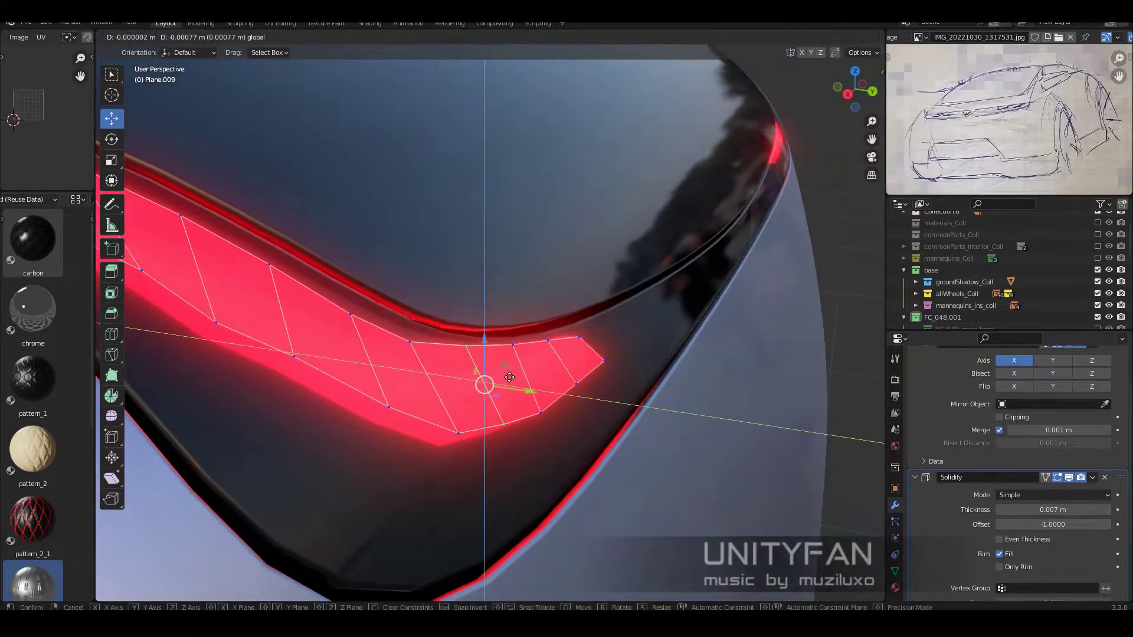
key(Tab)
- Duplicate the face at the strip's inner tip and move it with a Shift+X plane constraint
middle_drag(569, 400, 605, 390)
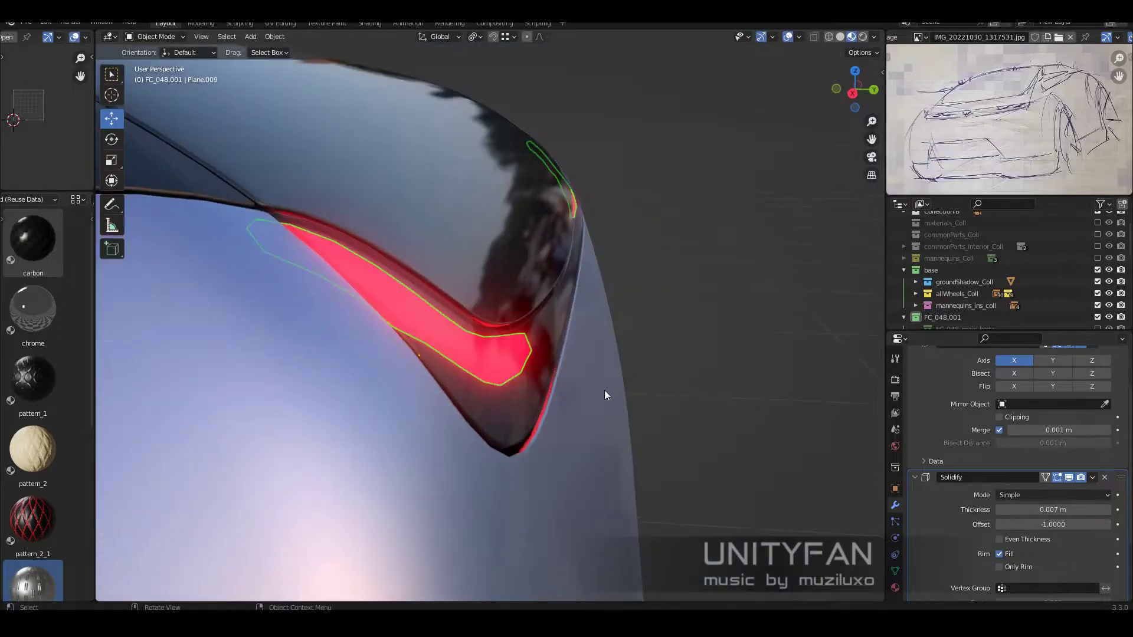
scroll(605, 391, down, 5)
mouse_move(761, 435)
middle_down()
mouse_move(477, 334)
mouse_move(478, 370)
mouse_move(571, 325)
mouse_move(582, 341)
mouse_move(602, 337)
mouse_move(531, 307)
middle_up()
scroll(559, 360, up, 6)
key(Tab)
key(g)
key(shift+x)
- Place the duplicated light piece at the car's rear
click(572, 305)
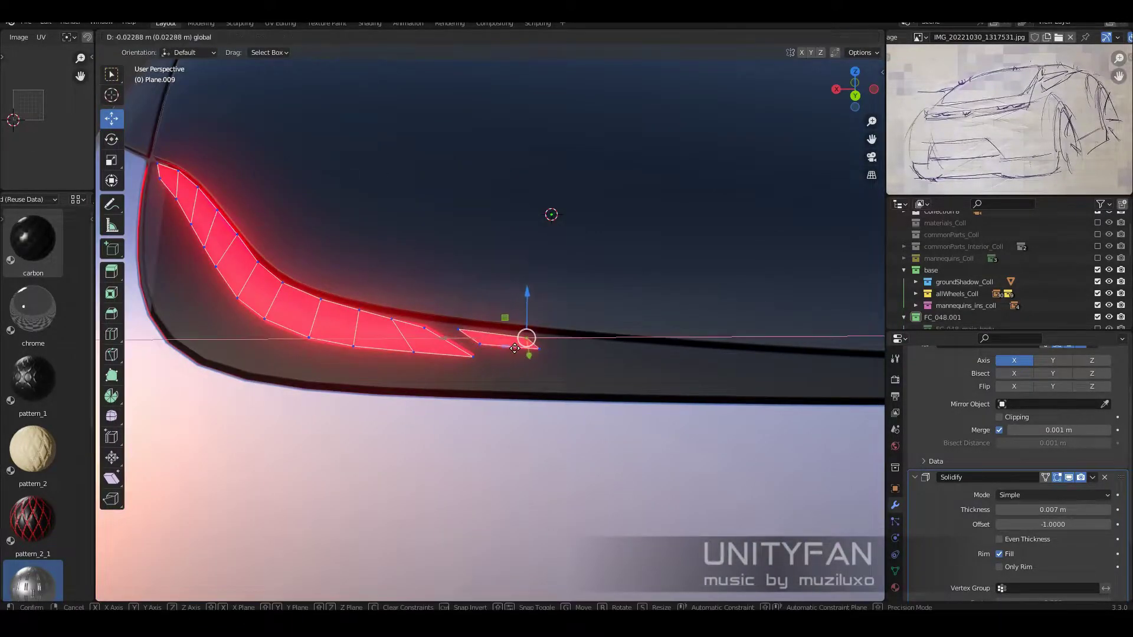
click(515, 348)
scroll(514, 348, down, 5)
mouse_move(561, 350)
middle_down()
mouse_move(515, 430)
mouse_move(674, 436)
middle_up()
- Extrude the light piece's edge and move it to stretch the bar along the rear
key(e)
click(567, 425)
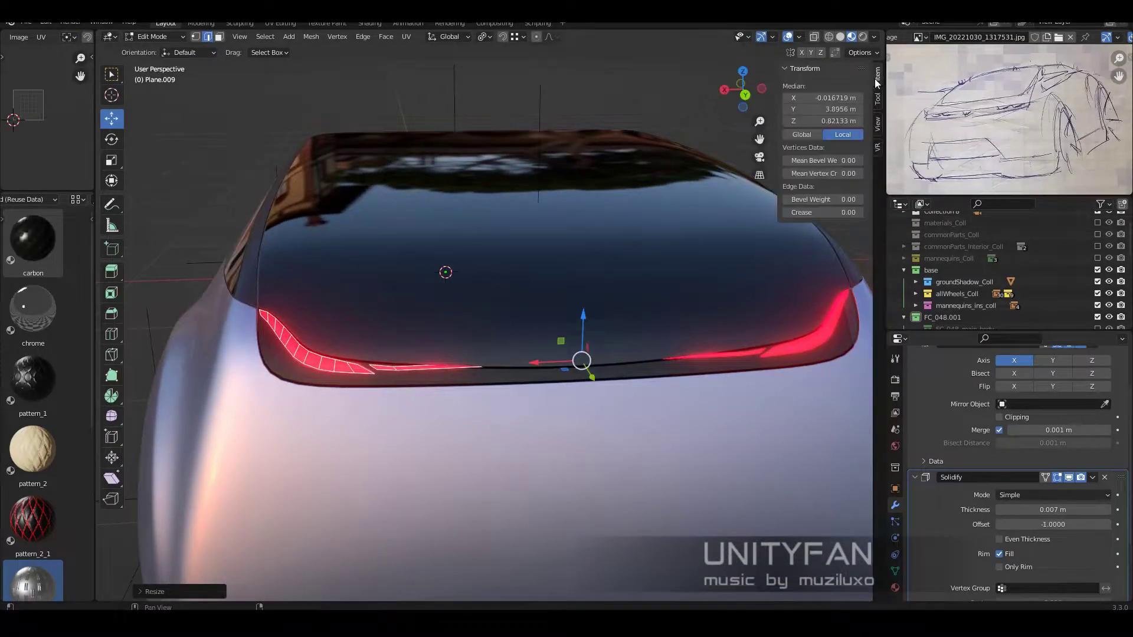
mouse_move(590, 354)
middle_down()
mouse_move(689, 367)
mouse_move(640, 384)
mouse_move(157, 443)
mouse_move(638, 380)
mouse_move(626, 418)
mouse_move(611, 373)
middle_up()
scroll(640, 385, up, 3)
scroll(685, 400, up, 2)
key(g)
click(684, 400)
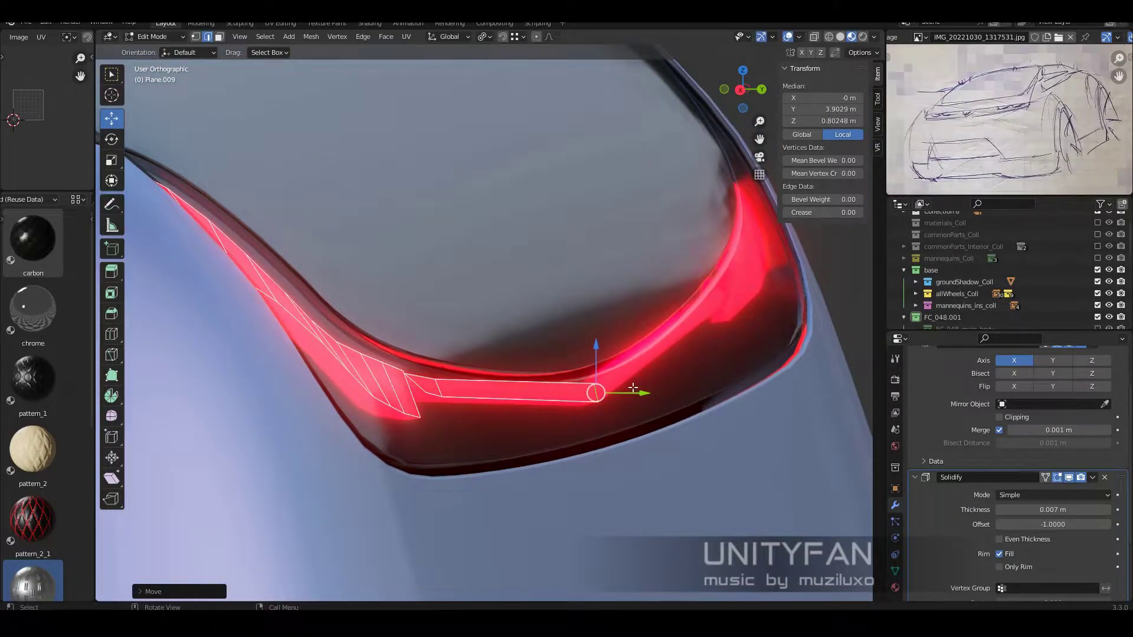
scroll(627, 373, up, 2)
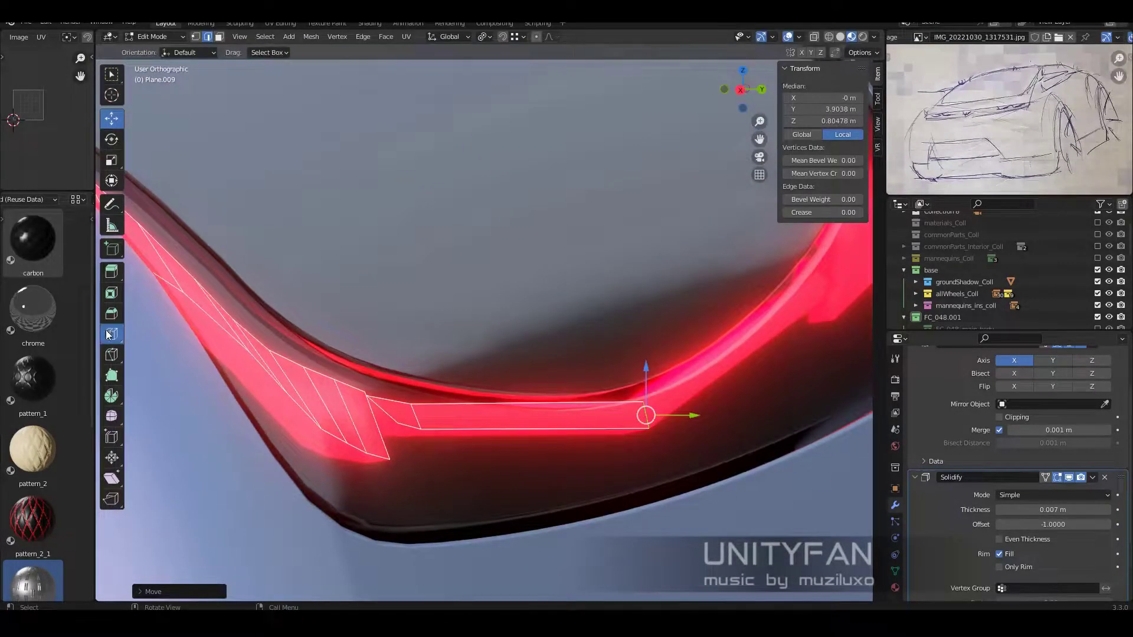
key(g)
click(578, 414)
mouse_move(578, 413)
middle_down()
mouse_move(658, 451)
mouse_move(577, 435)
mouse_move(683, 461)
middle_up()
- Add loop cuts along the new light bar
key(shift+space)
key(g)
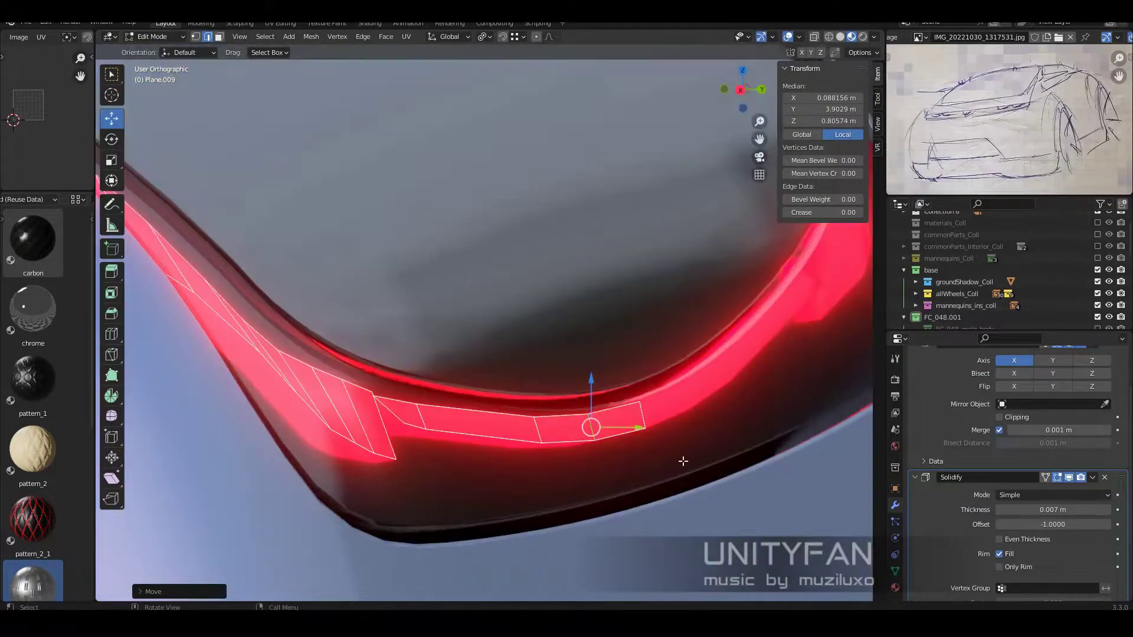
click(518, 445)
key(shift+space)
key(g)
middle_drag(518, 445, 505, 460)
- Preview the light in Object Mode, then delete the strip's stray faces
key(Tab)
mouse_move(561, 417)
middle_down()
mouse_move(695, 238)
mouse_move(506, 383)
middle_up()
scroll(616, 377, up, 5)
mouse_move(617, 383)
middle_down()
mouse_move(500, 394)
mouse_move(374, 387)
middle_up()
key(Tab)
click(598, 387)
- Reposition the vertex at the light strip's end and leave Edit Mode
scroll(665, 270, down, 5)
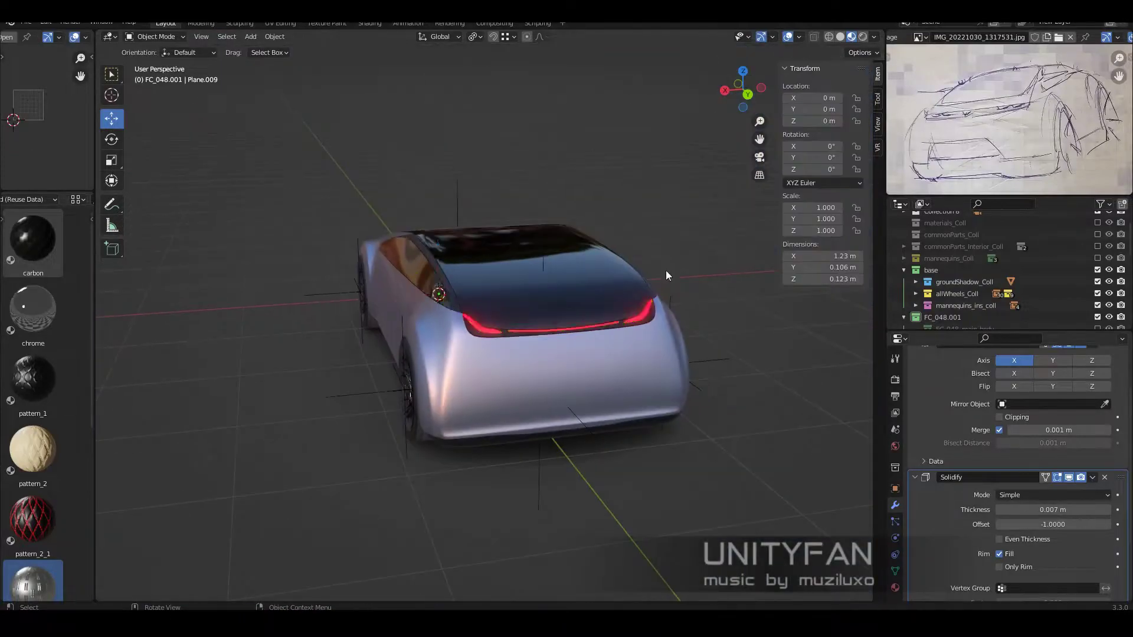
mouse_move(665, 271)
middle_down()
mouse_move(689, 398)
mouse_move(205, 50)
mouse_move(655, 329)
middle_up()
scroll(688, 398, up, 6)
click(656, 329)
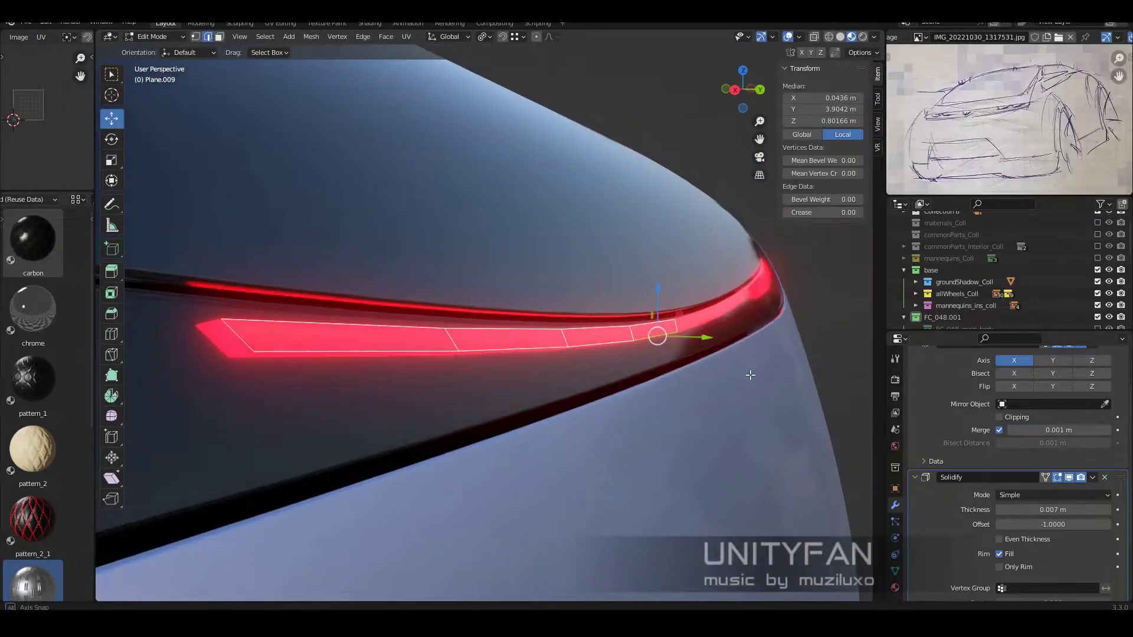
scroll(631, 329, up, 3)
key(g)
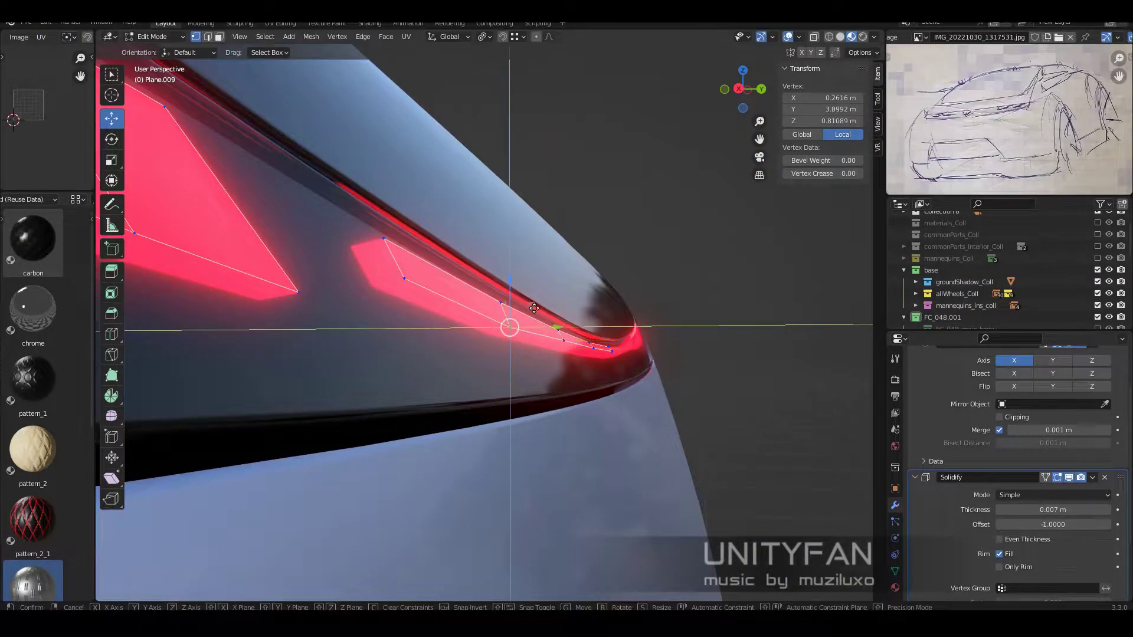
click(534, 308)
key(Tab)
mouse_move(534, 308)
middle_down()
mouse_move(658, 319)
mouse_move(706, 372)
mouse_move(599, 372)
middle_up()
- Set the light's Solidify thickness to 0.003 m
click(1023, 510)
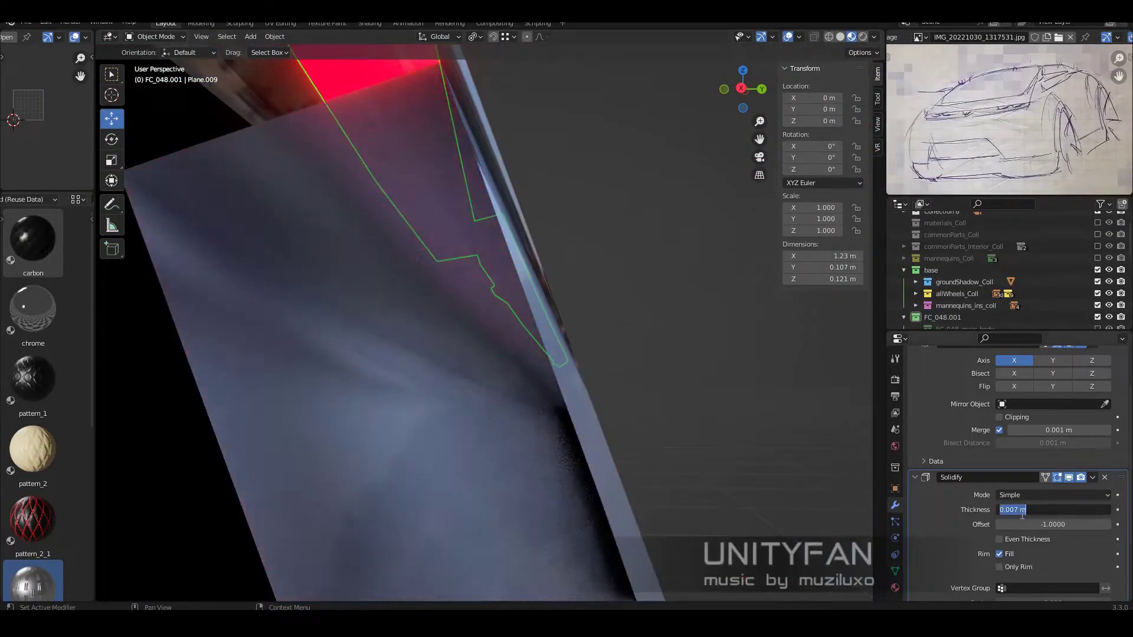
scroll(509, 339, down, 8)
middle_drag(509, 339, 483, 380)
scroll(637, 350, up, 5)
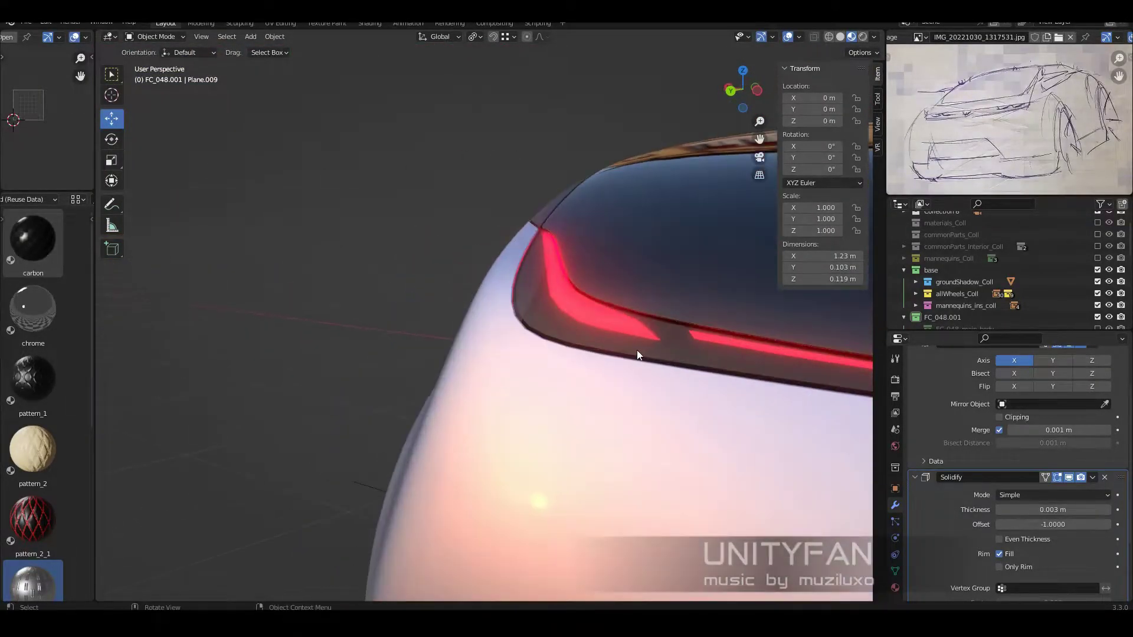
scroll(485, 309, up, 4)
- Extrude a new vertex from the bar end toward the strip tip
key(Tab)
scroll(485, 308, down, 3)
scroll(561, 264, up, 3)
click(663, 303)
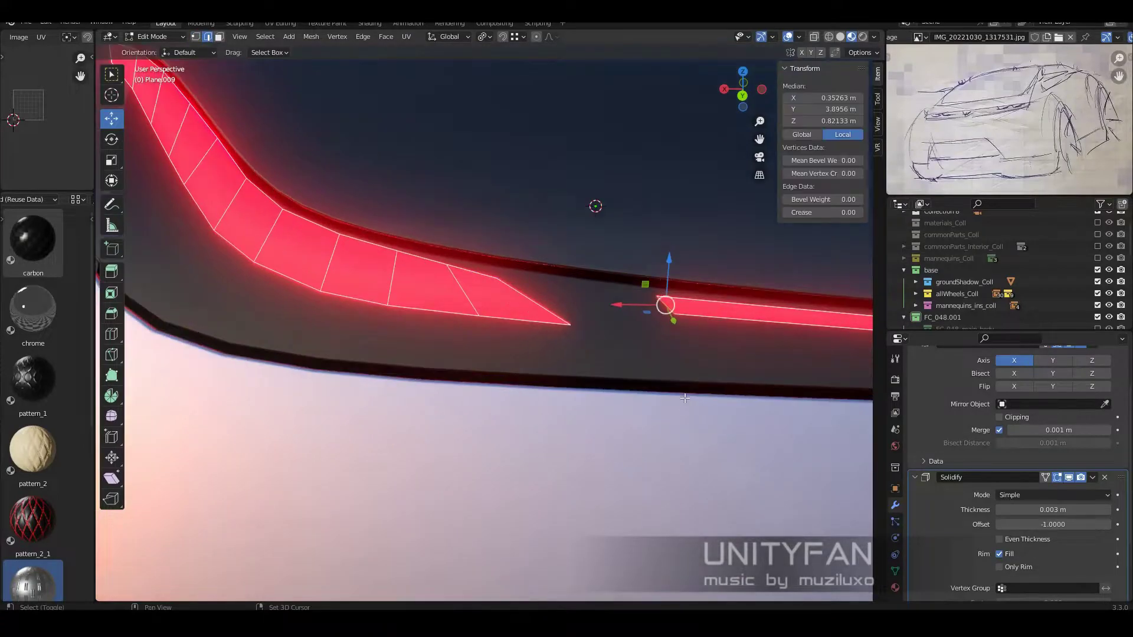
scroll(662, 303, up, 2)
key(e)
mouse_move(547, 406)
middle_down()
mouse_move(460, 413)
mouse_move(630, 433)
middle_up()
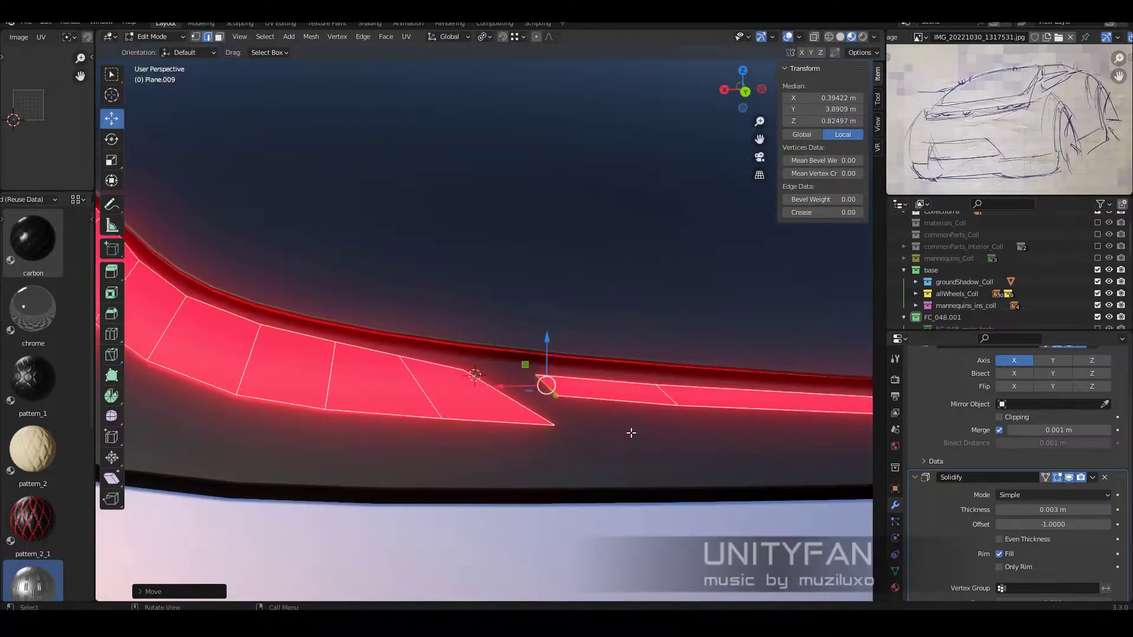
drag(630, 433, 549, 388)
click(665, 384)
- Fine-tune the extended vertex and return to Object Mode
scroll(672, 413, down, 3)
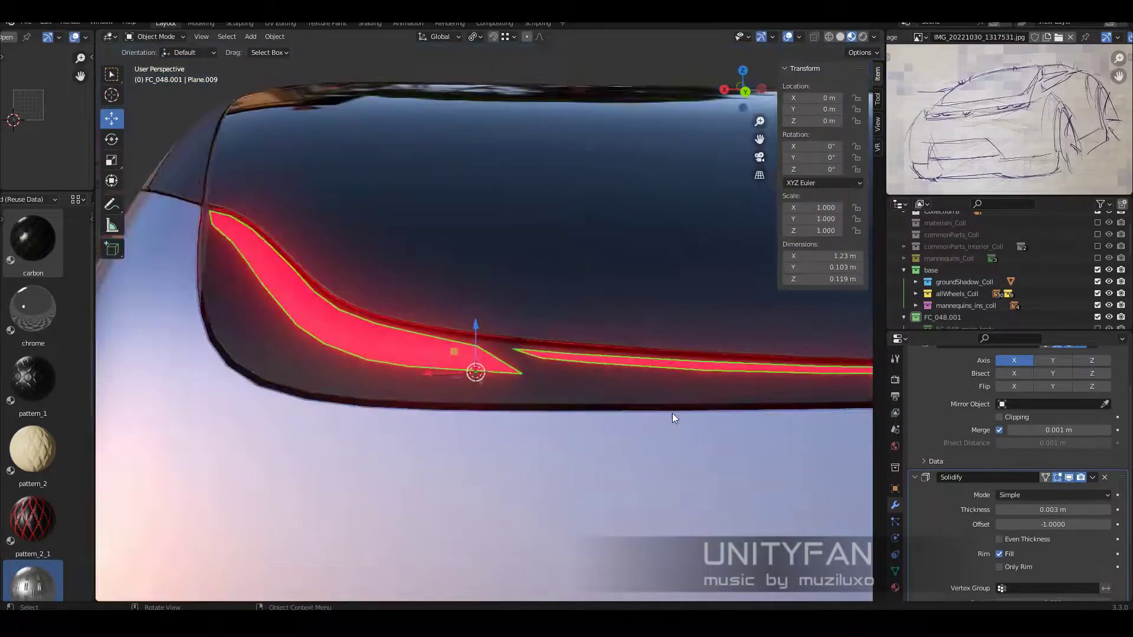
mouse_move(671, 413)
middle_down()
mouse_move(590, 308)
mouse_move(526, 342)
mouse_move(668, 385)
mouse_move(651, 392)
mouse_move(706, 390)
middle_up()
scroll(590, 309, up, 3)
click(586, 294)
key(Tab)
scroll(615, 308, down, 5)
scroll(526, 342, down, 2)
scroll(706, 391, up, 3)
- Select the car body FC_048 and switch the viewport to wireframe shading
click(577, 377)
key(Tab)
scroll(543, 370, up, 2)
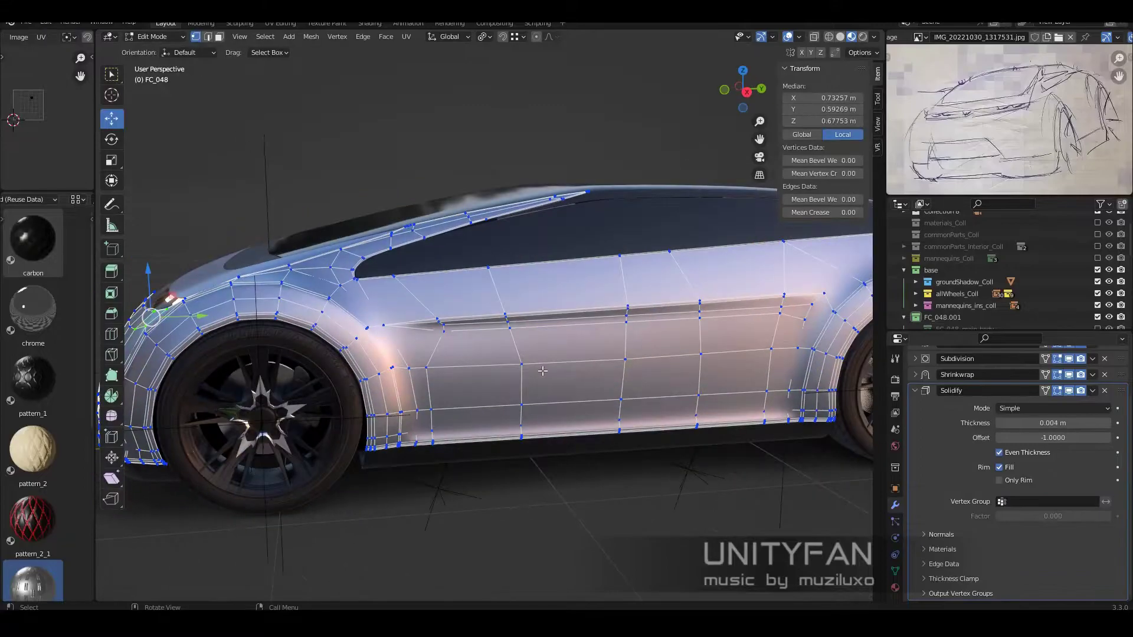
key(Tab)
scroll(543, 371, down, 5)
mouse_move(460, 349)
middle_down()
mouse_move(477, 366)
mouse_move(542, 354)
mouse_move(558, 337)
middle_up()
scroll(609, 337, up, 4)
key(z)
click(516, 372)
- In Edit Mode, snap to the side view and make a first fender knife cut
key(Tab)
key(z)
scroll(541, 354, up, 4)
key(KP_3)
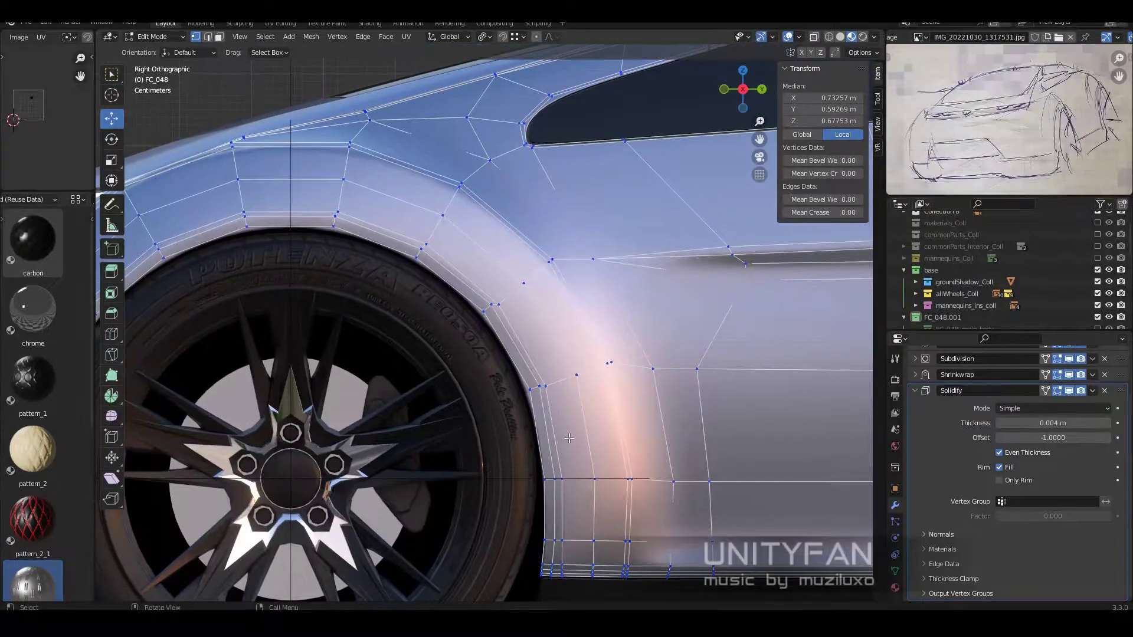
shift+middle_drag(606, 463, 616, 490)
key(w)
shift+middle_drag(519, 183, 538, 235)
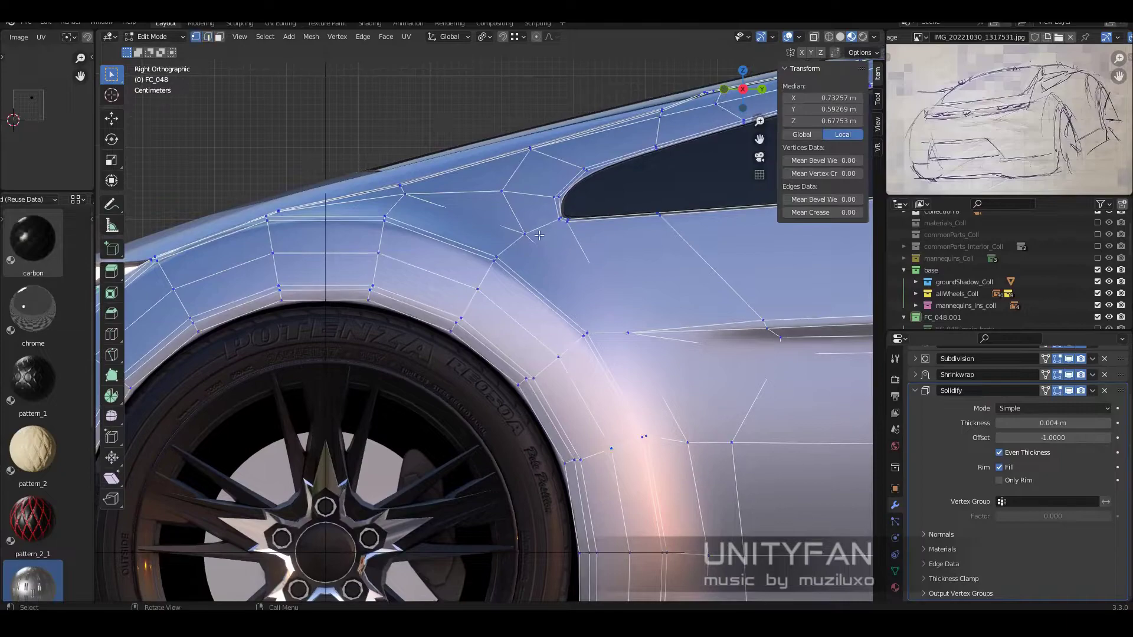
click(524, 234)
scroll(495, 355, up, 2)
scroll(495, 354, up, 2)
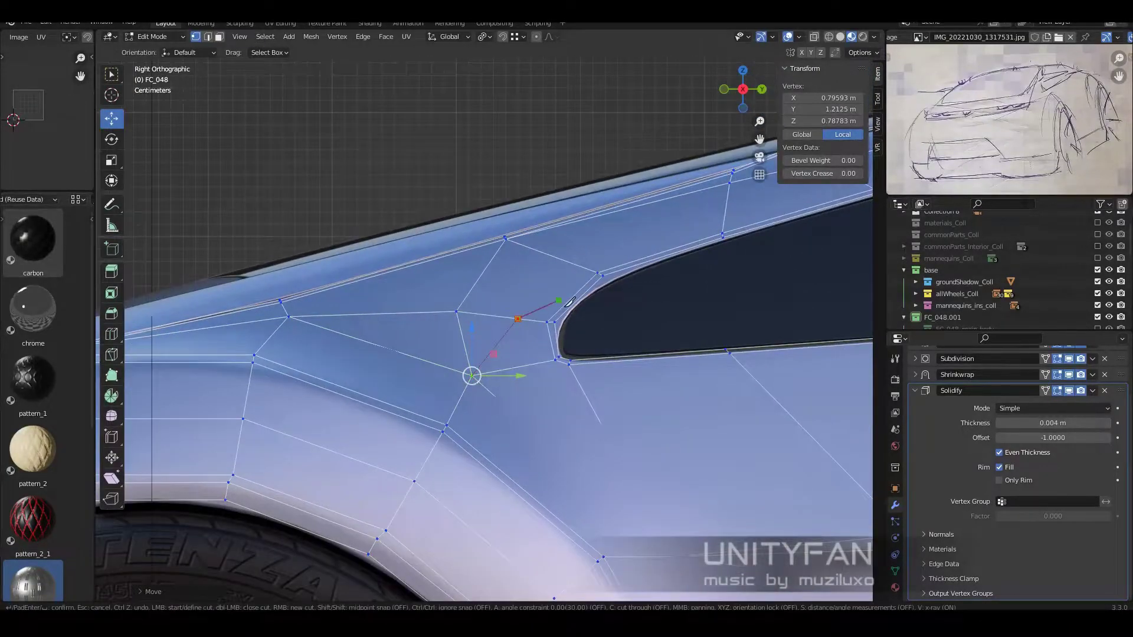
key(Return)
scroll(540, 313, up, 1)
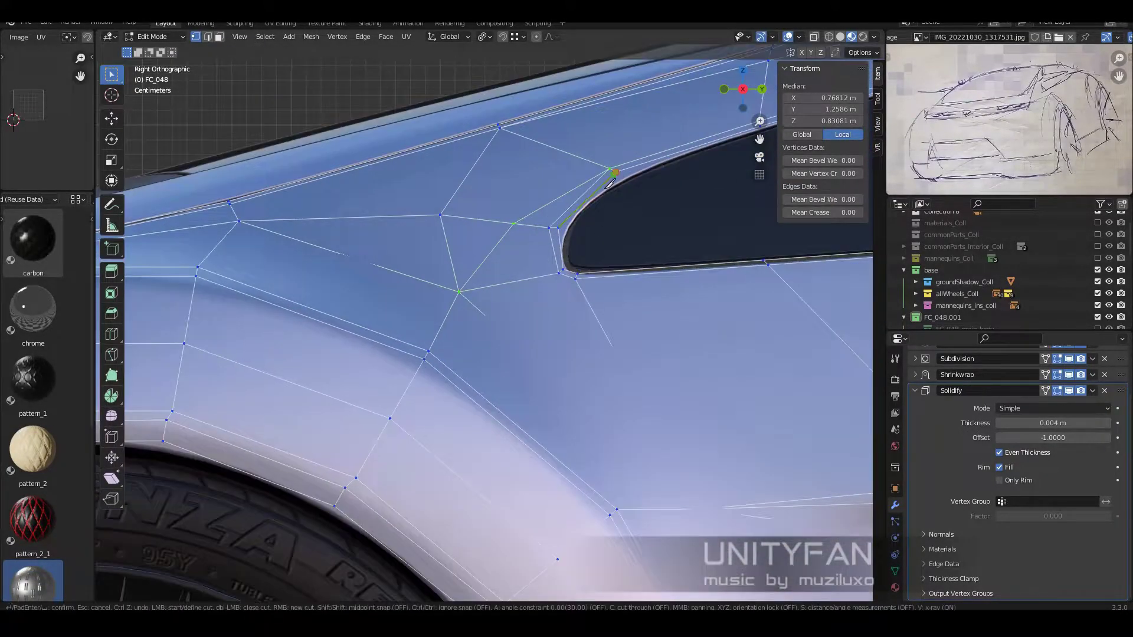
- Knife-cut a seam line up the fender toward the window
click(472, 298)
shift+middle_drag(472, 298, 543, 183)
click(460, 322)
mouse_move(439, 381)
shift+middle_down()
mouse_move(451, 324)
mouse_move(518, 348)
mouse_move(548, 280)
shift+middle_up()
click(518, 349)
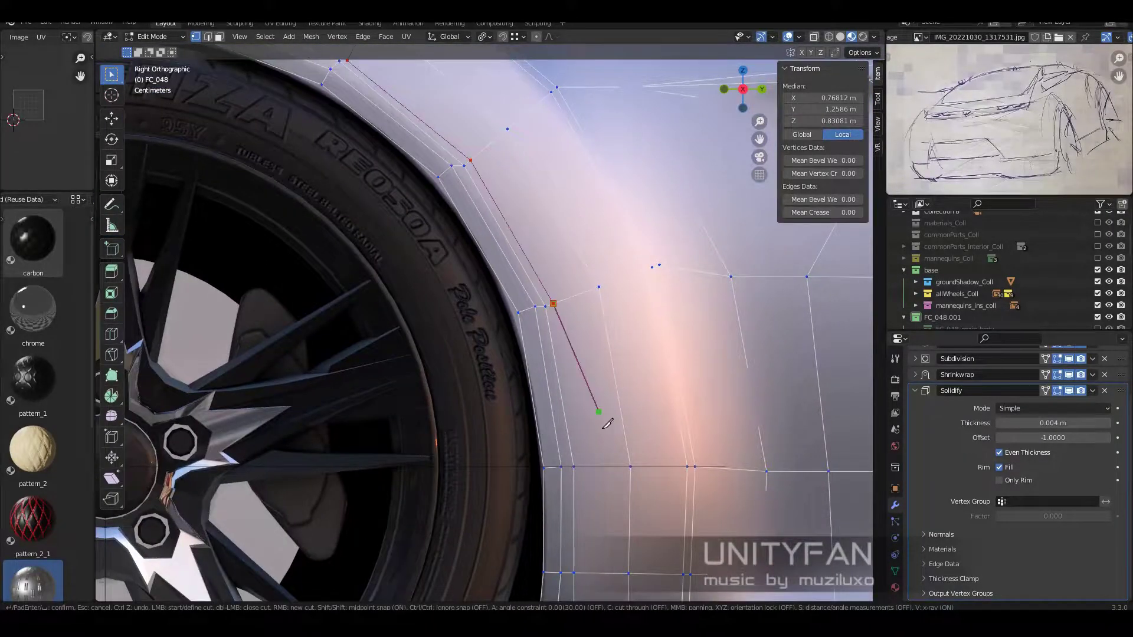
scroll(607, 424, up, 2)
click(561, 345)
shift+middle_drag(560, 345, 561, 198)
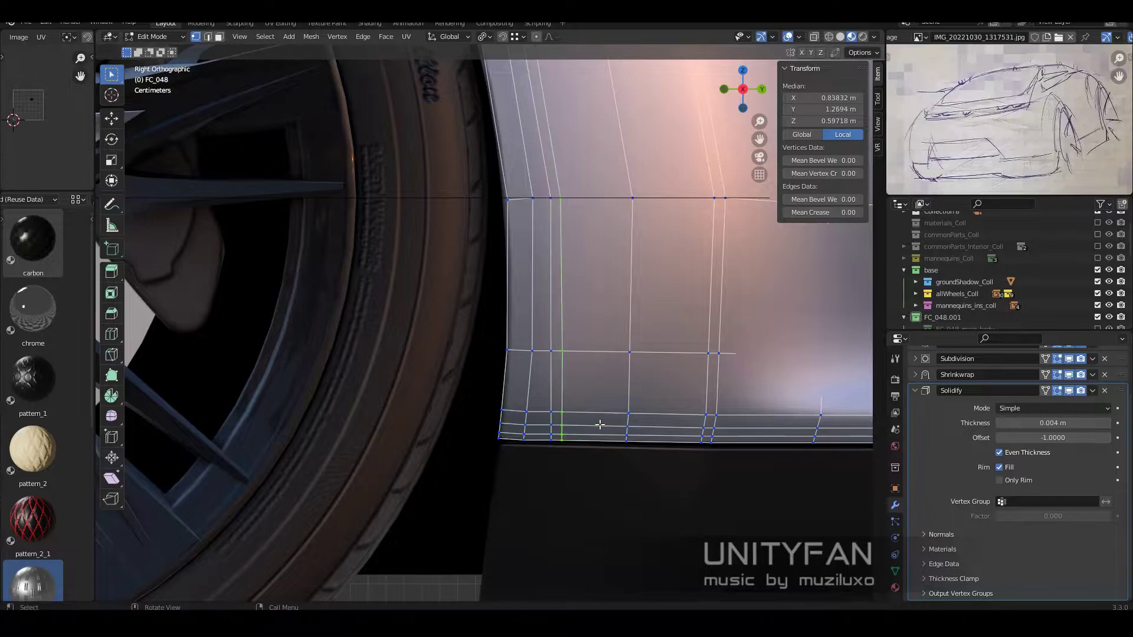
scroll(600, 425, down, 5)
scroll(531, 354, up, 4)
scroll(531, 354, down, 4)
scroll(546, 304, up, 5)
- Collapse the short edge at the window corner and cut a seam from there
click(514, 277)
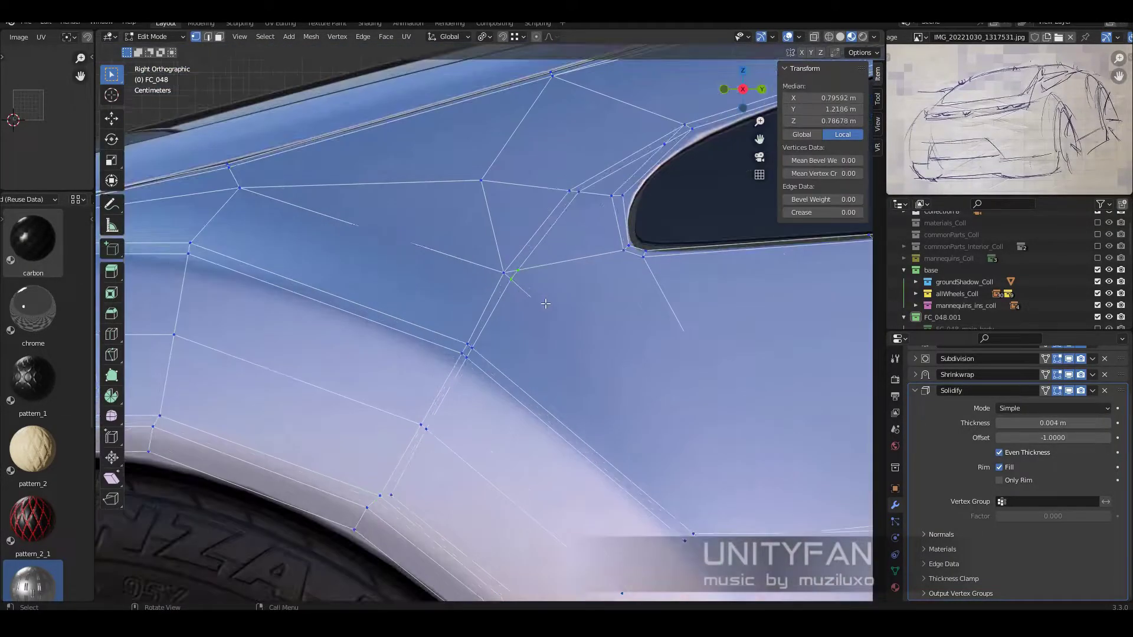
key(m)
click(546, 304)
scroll(546, 304, down, 4)
scroll(549, 265, up, 4)
key(k)
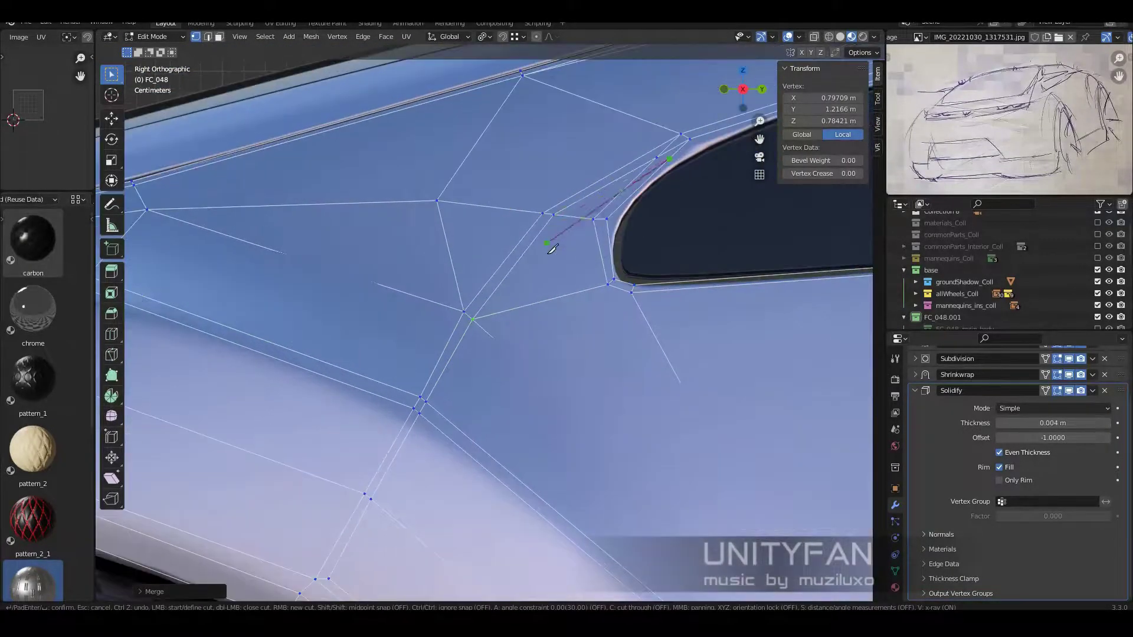
click(470, 311)
scroll(448, 337, up, 2)
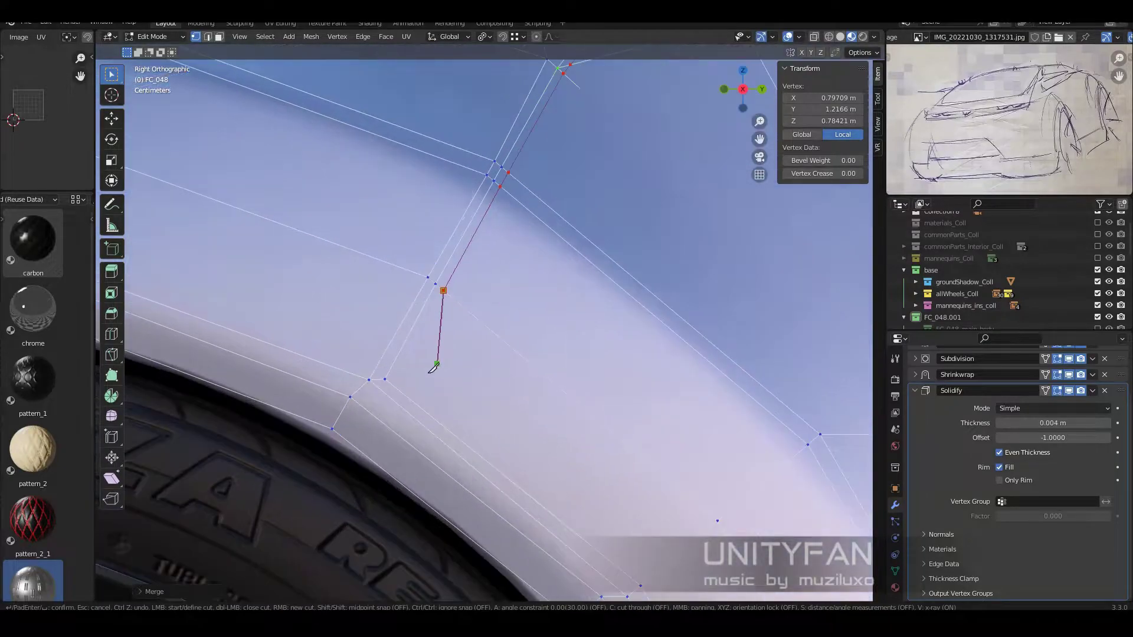
key(Return)
scroll(482, 359, down, 2)
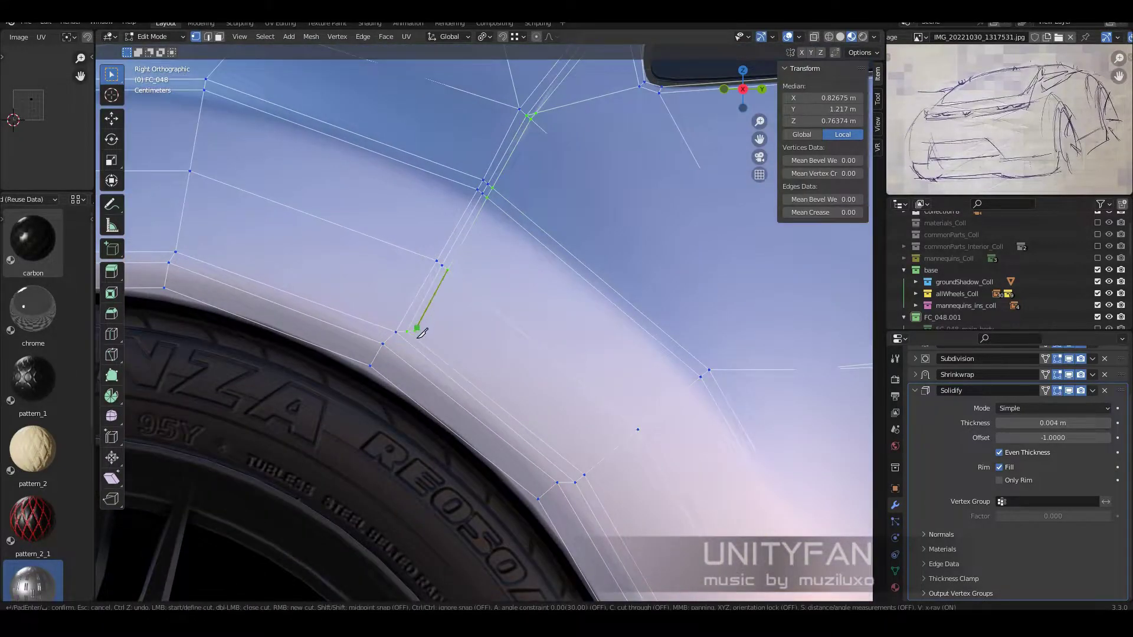
- Knife-cut a vertical seam down to the front wheel arch
key(k)
click(451, 351)
mouse_move(506, 349)
middle_down()
mouse_move(525, 402)
mouse_move(528, 362)
middle_up()
click(522, 396)
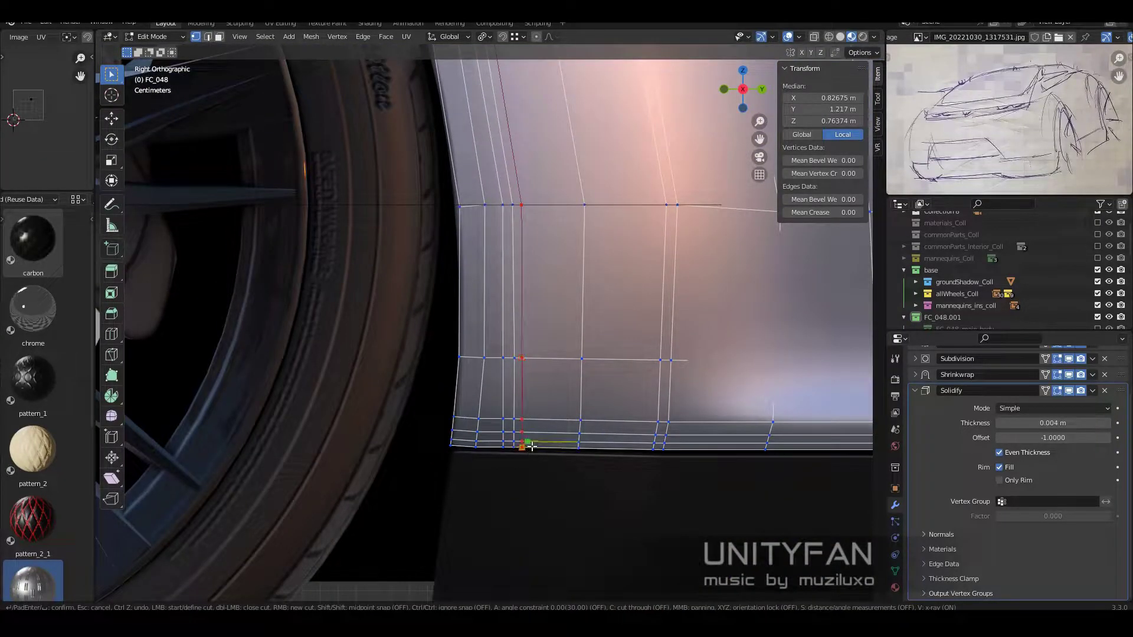
key(Return)
scroll(610, 541, up, 2)
scroll(555, 382, down, 4)
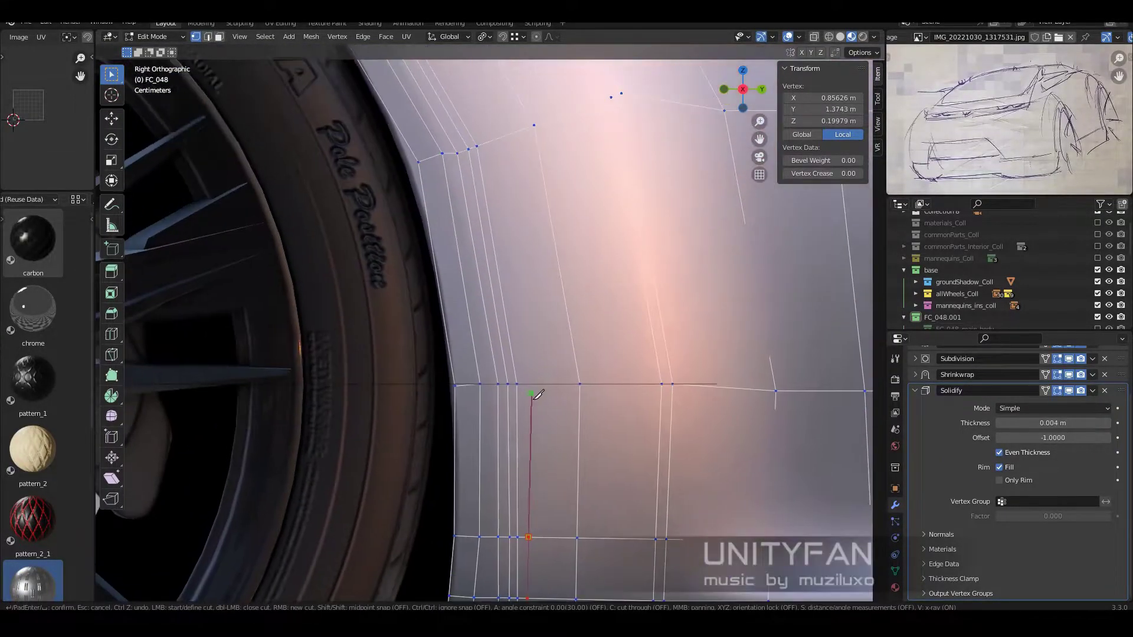
scroll(513, 354, up, 2)
middle_drag(507, 348, 508, 355)
scroll(456, 344, up, 2)
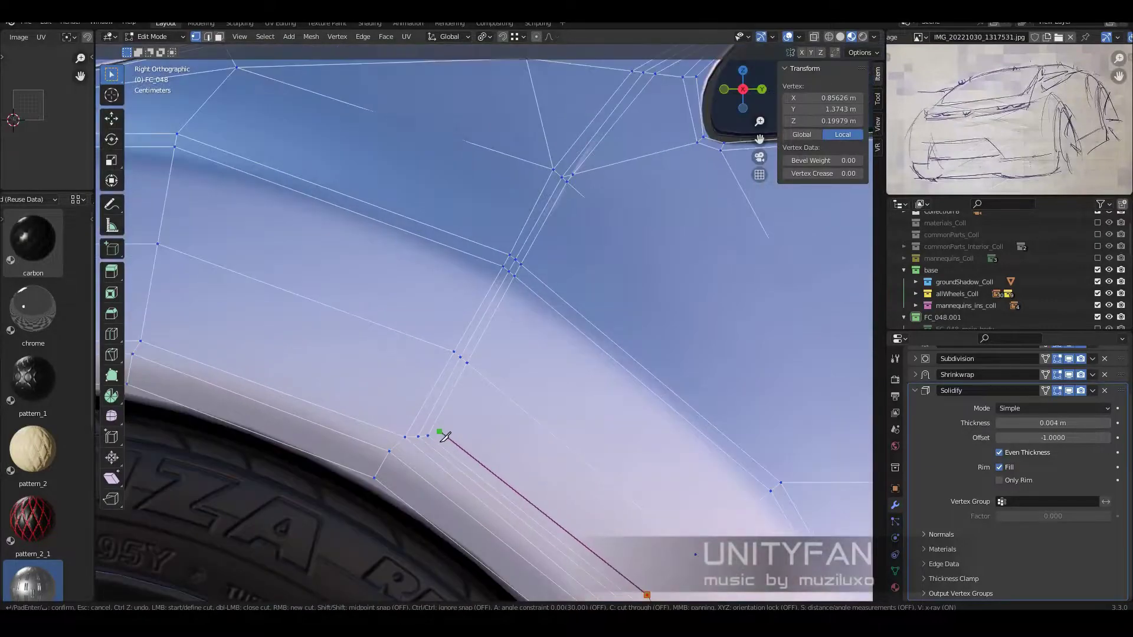
click(434, 438)
scroll(449, 437, down, 3)
scroll(472, 436, up, 3)
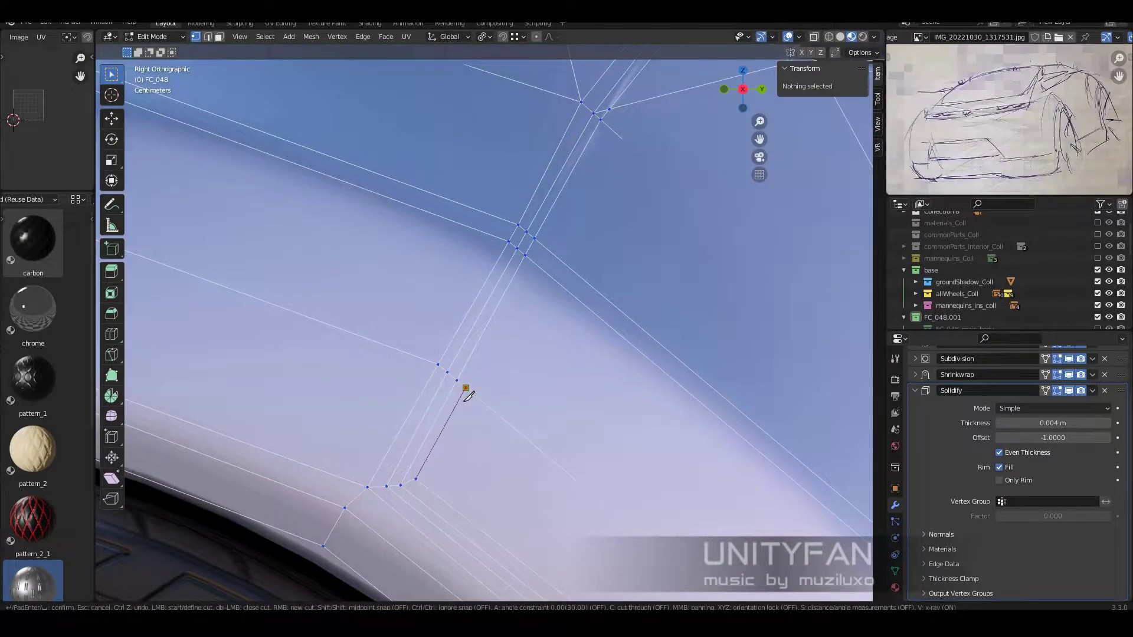
scroll(468, 393, down, 3)
scroll(478, 371, up, 2)
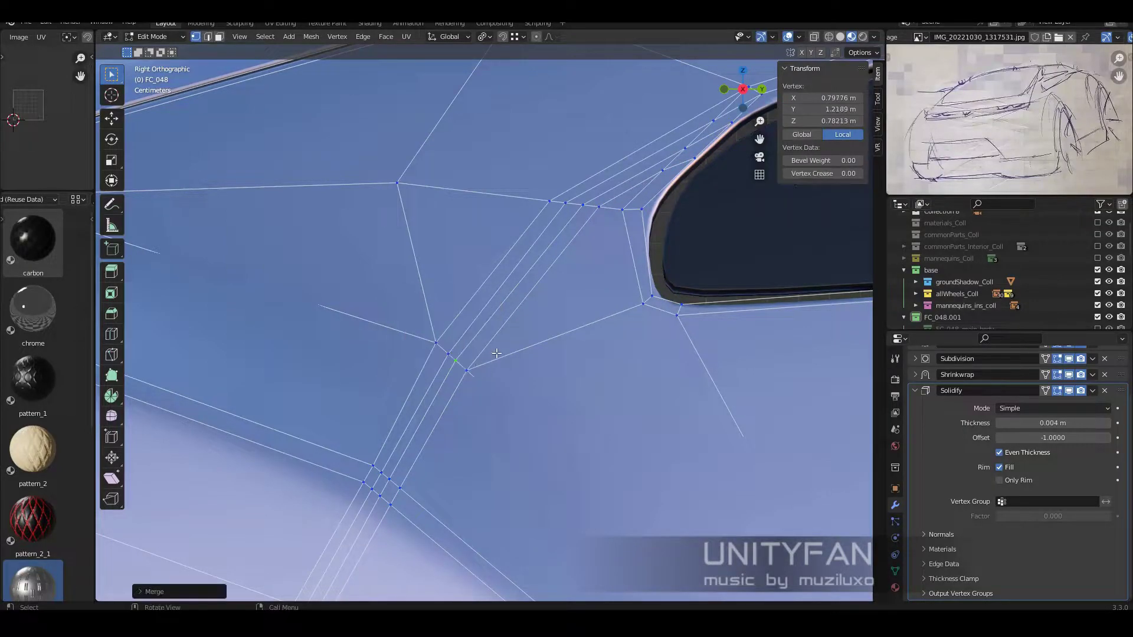
scroll(458, 359, down, 5)
- Return to Object Mode and check the fender seams in perspective and side views
right_click(528, 309)
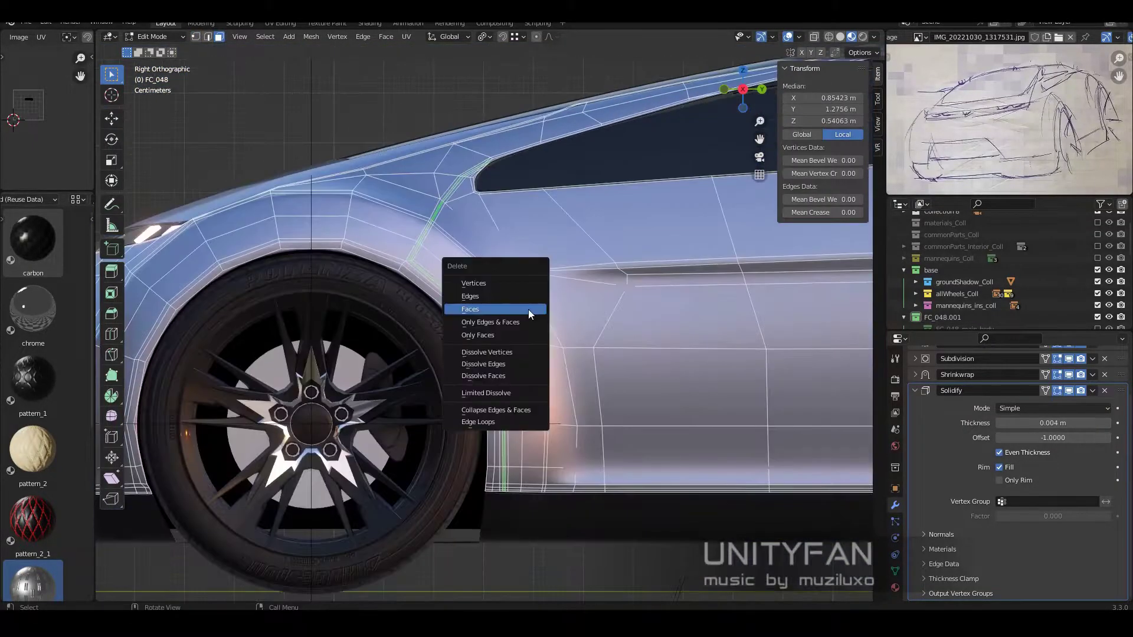
key(Tab)
mouse_move(529, 310)
middle_down()
mouse_move(587, 365)
mouse_move(544, 320)
mouse_move(649, 360)
mouse_move(671, 381)
middle_up()
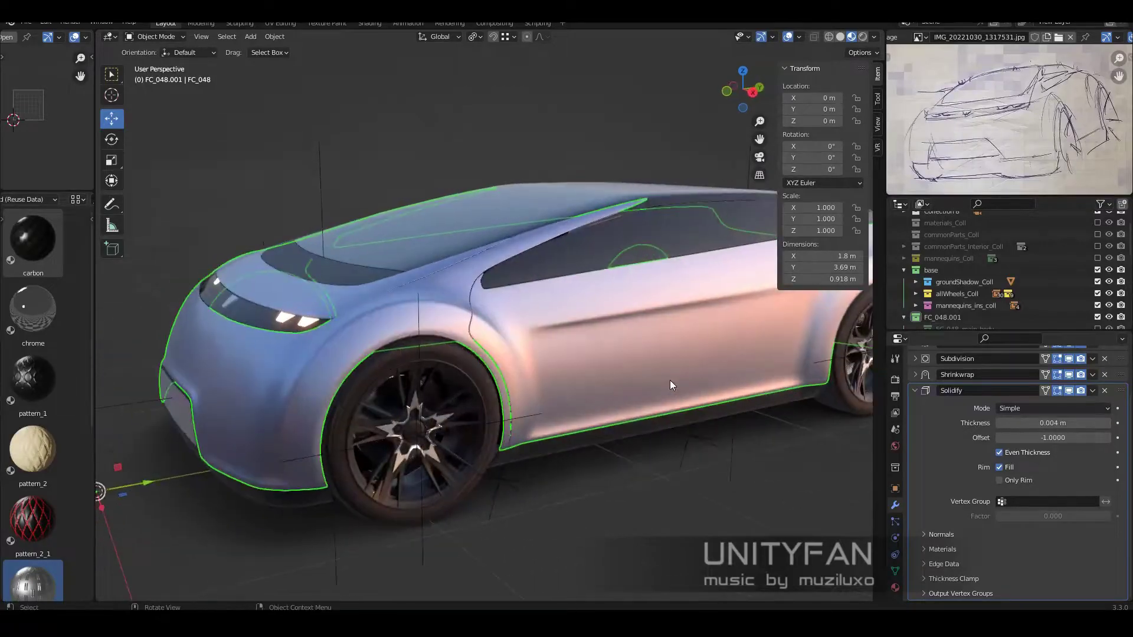
key(KP_3)
- Enter Edit Mode on the see-through body and knife-cut a seam from the wheel-arch vertex
scroll(523, 409, up, 4)
key(alt+z)
key(alt+z)
key(Tab)
key(alt+z)
scroll(614, 355, up, 3)
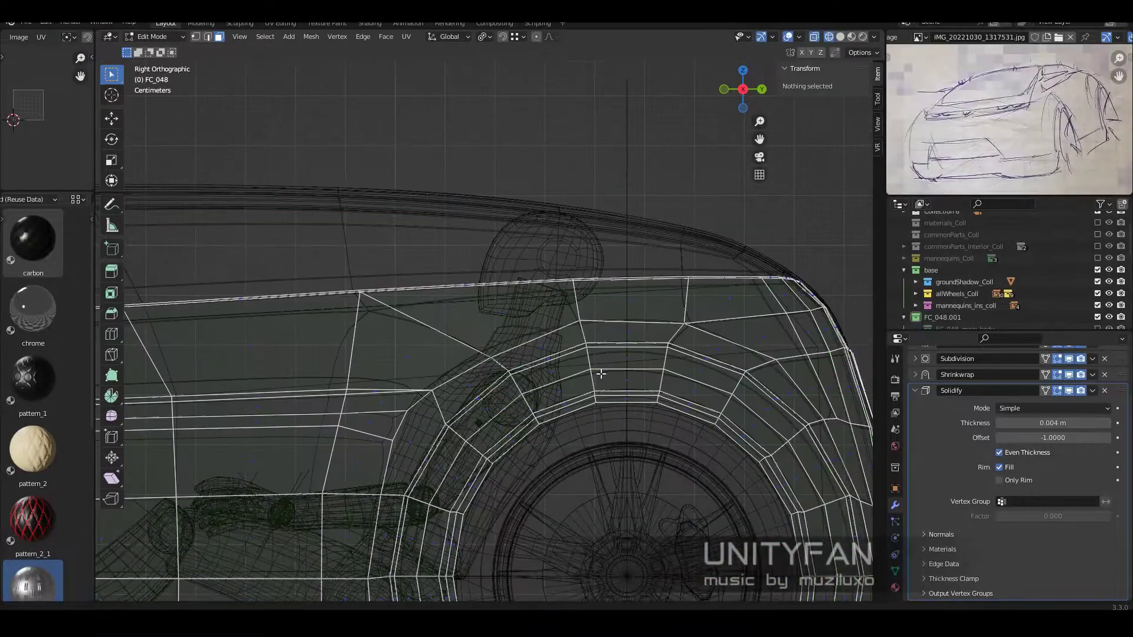
scroll(602, 413, up, 2)
scroll(593, 464, up, 2)
scroll(593, 464, down, 5)
scroll(588, 349, up, 1)
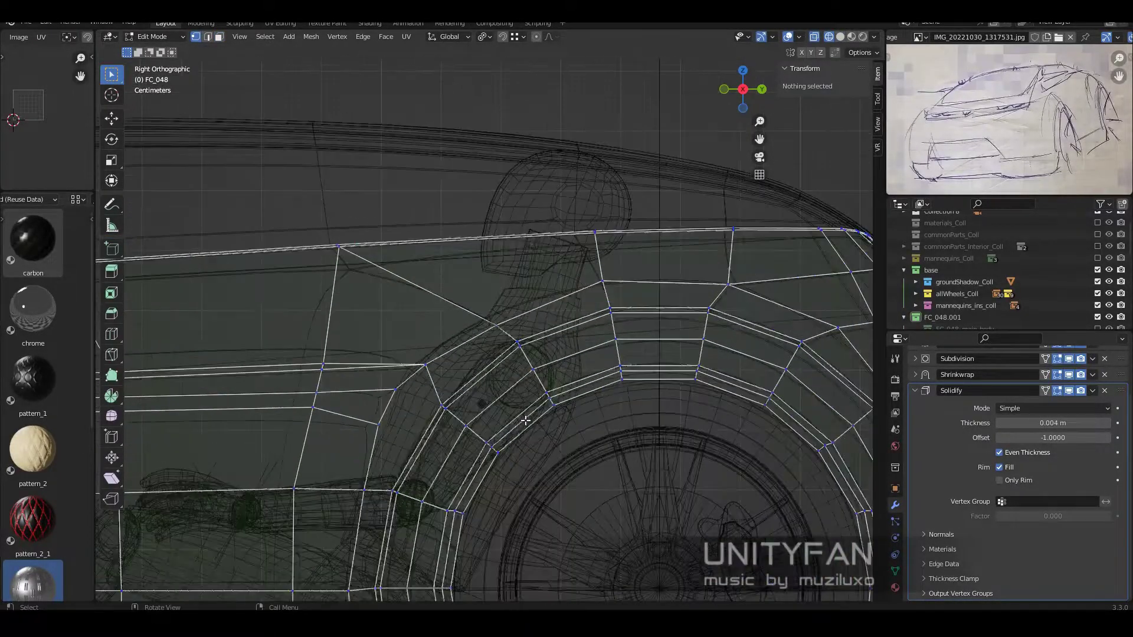
scroll(588, 349, up, 1)
scroll(588, 349, up, 1)
scroll(588, 349, up, 1)
key(k)
click(645, 359)
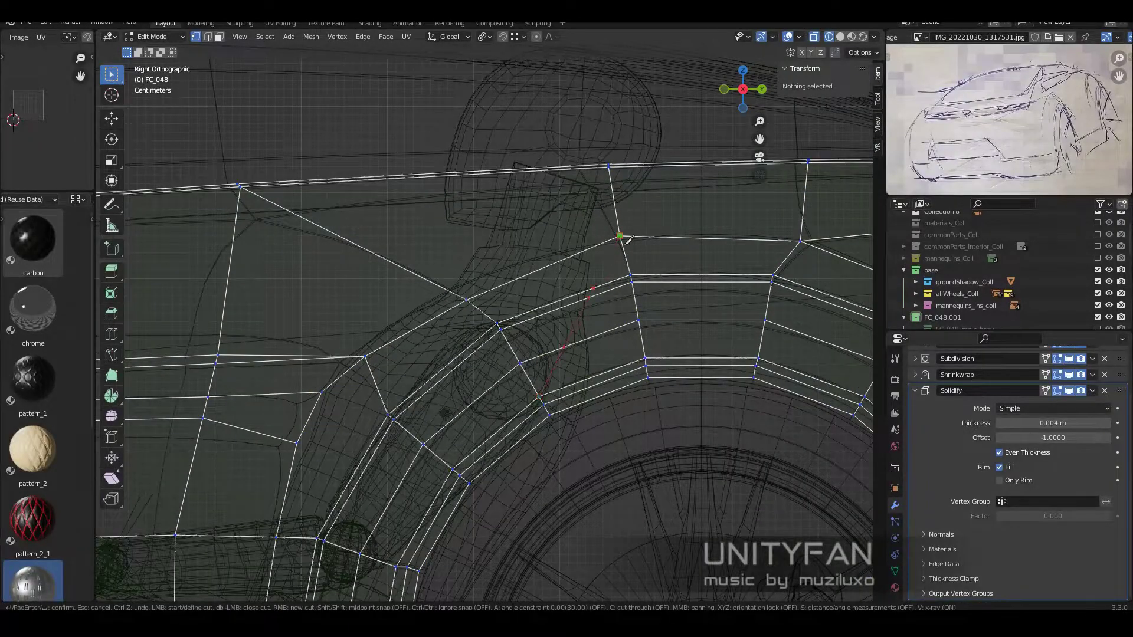
key(Return)
- Place the moved vertex and merge the cut vertices at the last selected one
scroll(458, 415, up, 3)
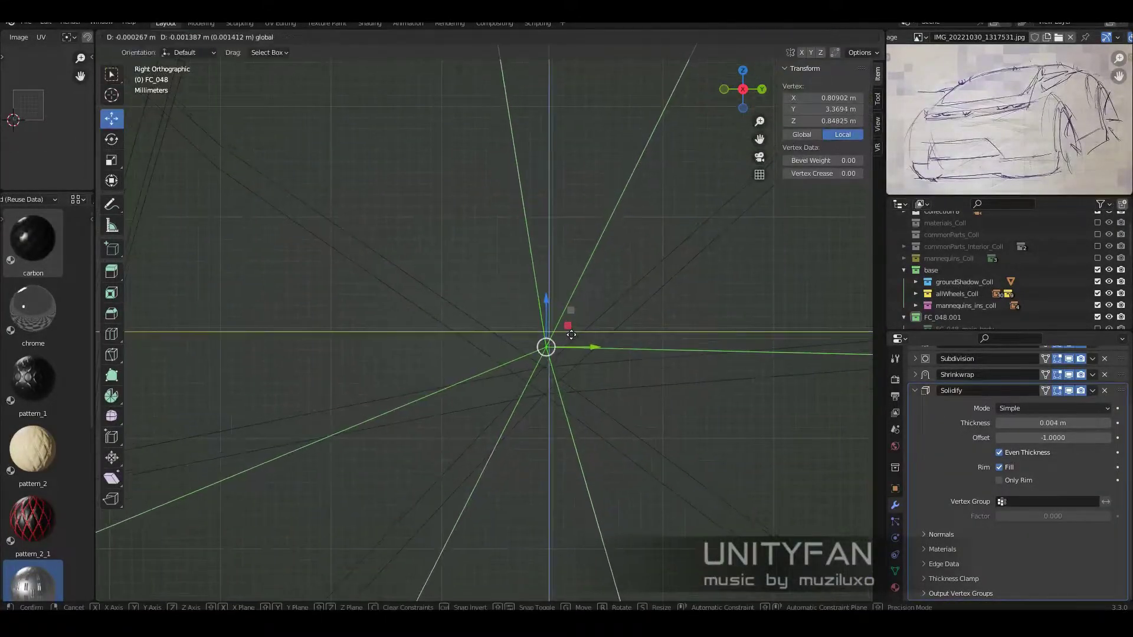
click(571, 335)
scroll(571, 335, down, 5)
scroll(413, 236, down, 2)
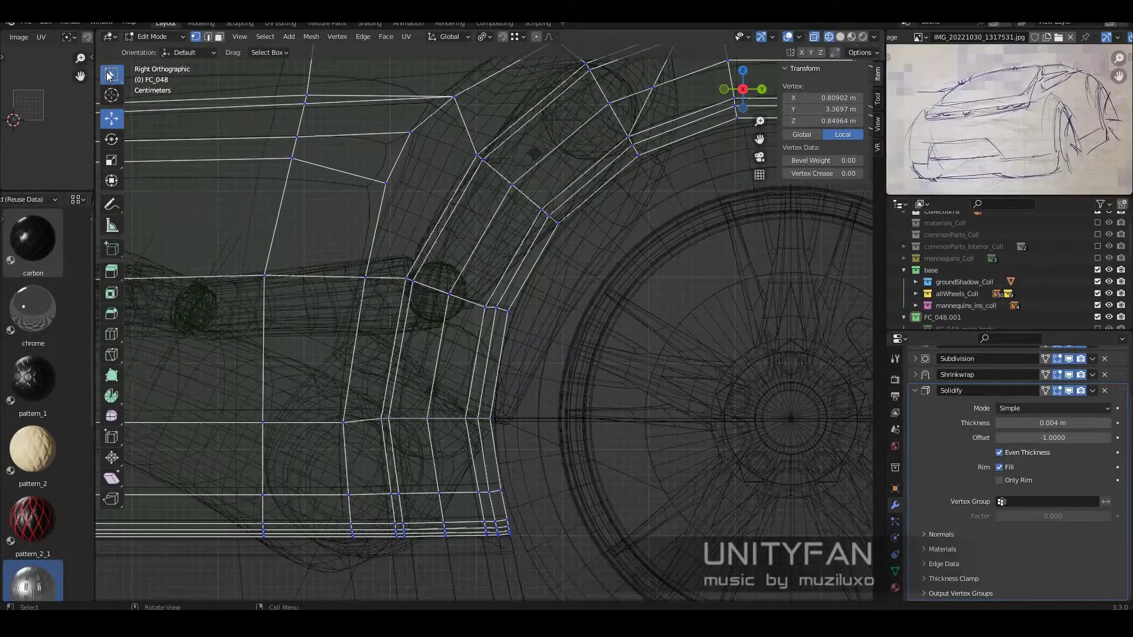
scroll(539, 430, up, 2)
key(k)
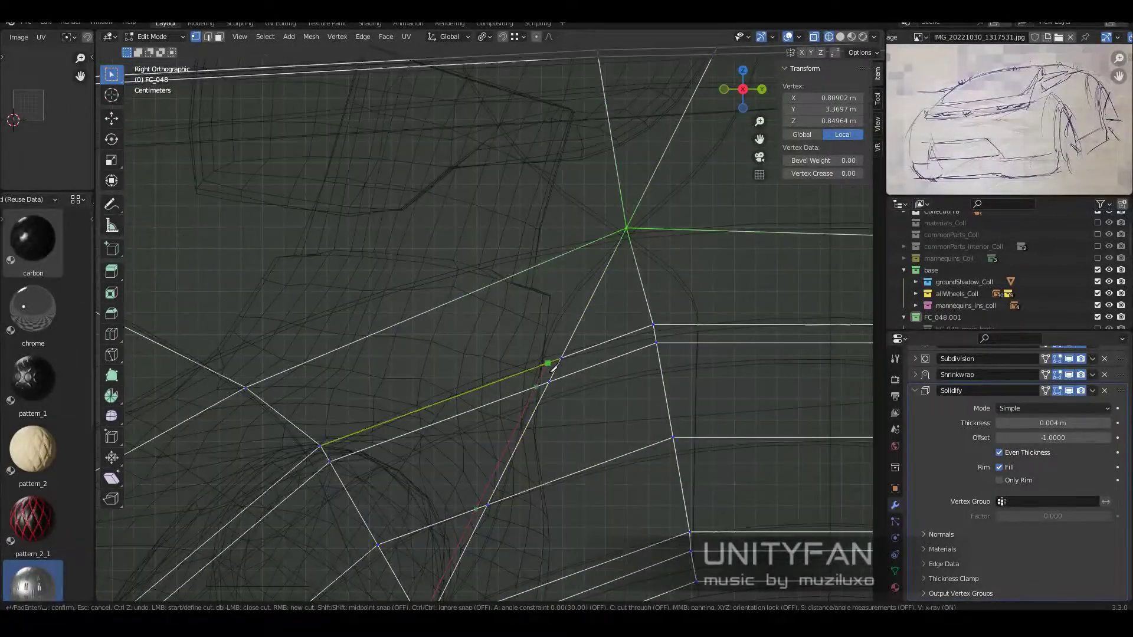
key(shift+z)
scroll(567, 259, down, 1)
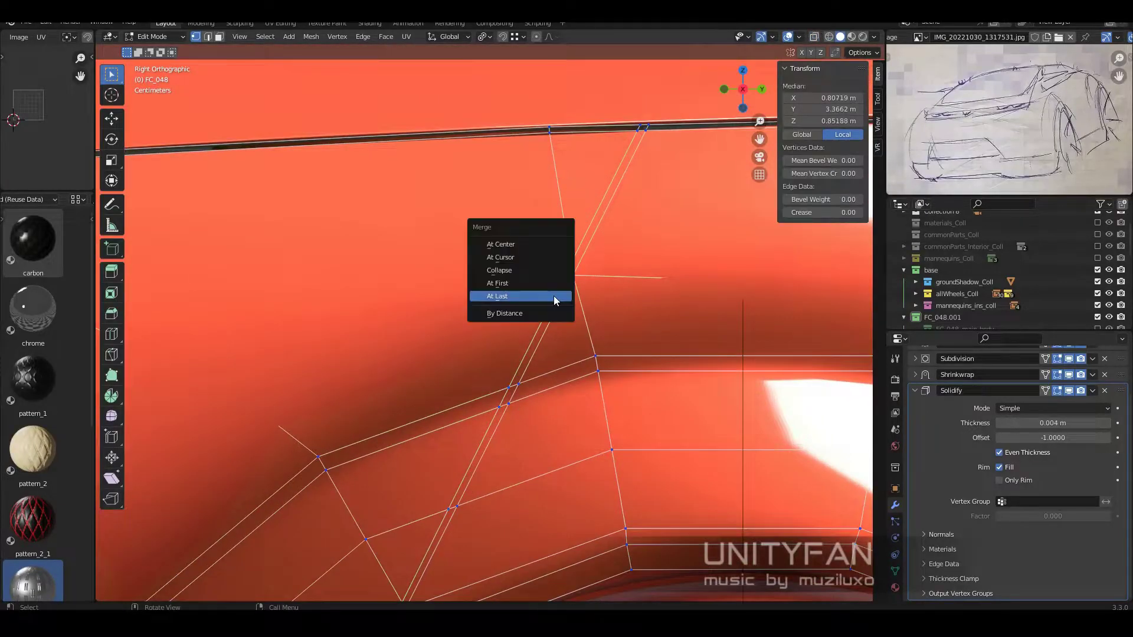
click(555, 301)
scroll(558, 325, down, 2)
scroll(559, 342, down, 2)
scroll(561, 351, down, 2)
scroll(561, 356, down, 1)
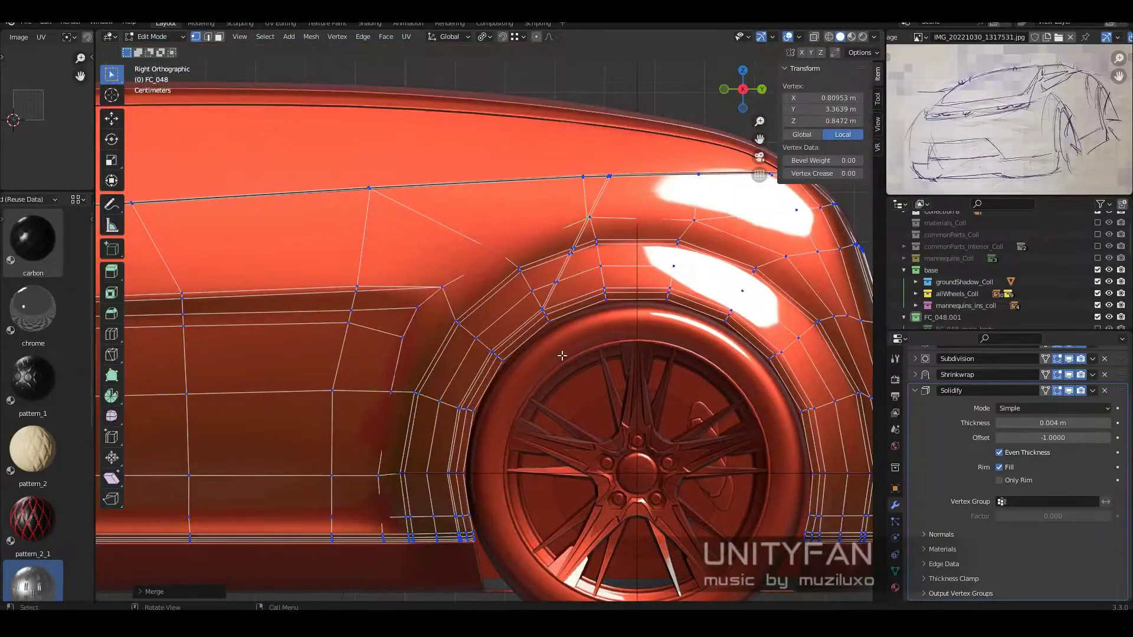
scroll(561, 355, up, 5)
- Knife-cut more seam points along the wheel arch and merge them At Last onto existing vertices
key(k)
middle_drag(506, 396, 637, 339)
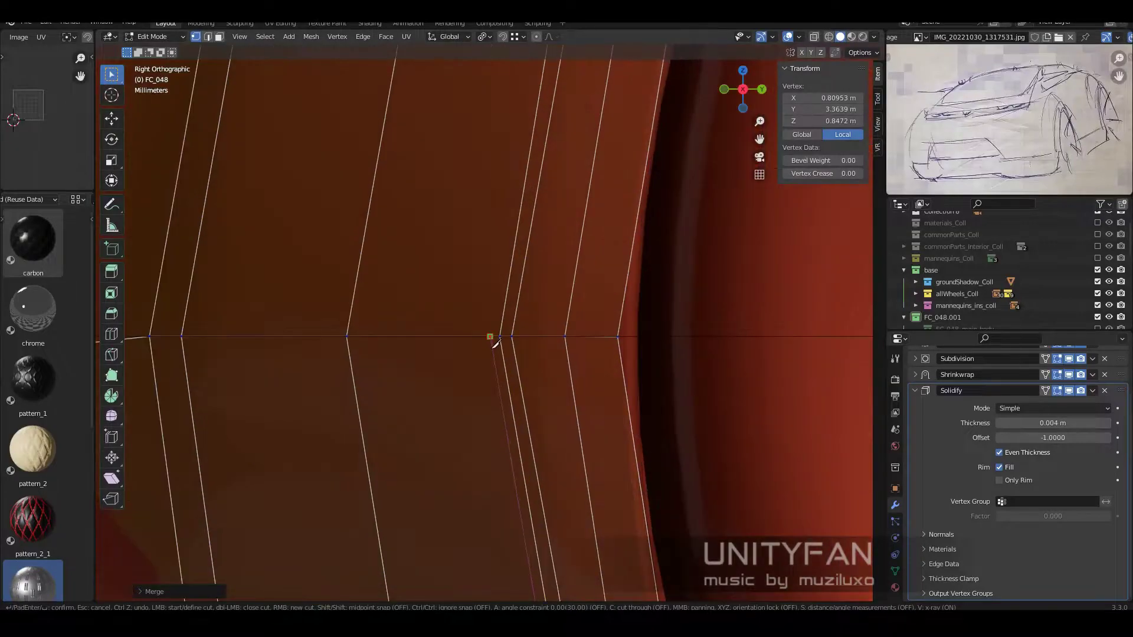
scroll(637, 340, down, 2)
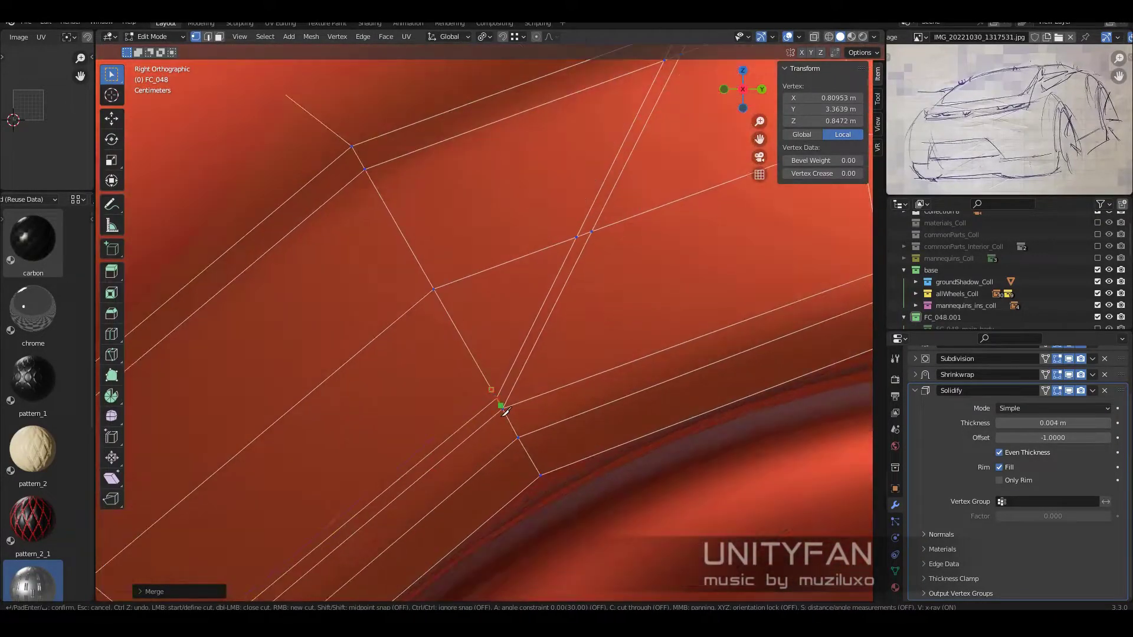
click(505, 408)
scroll(600, 178, down, 2)
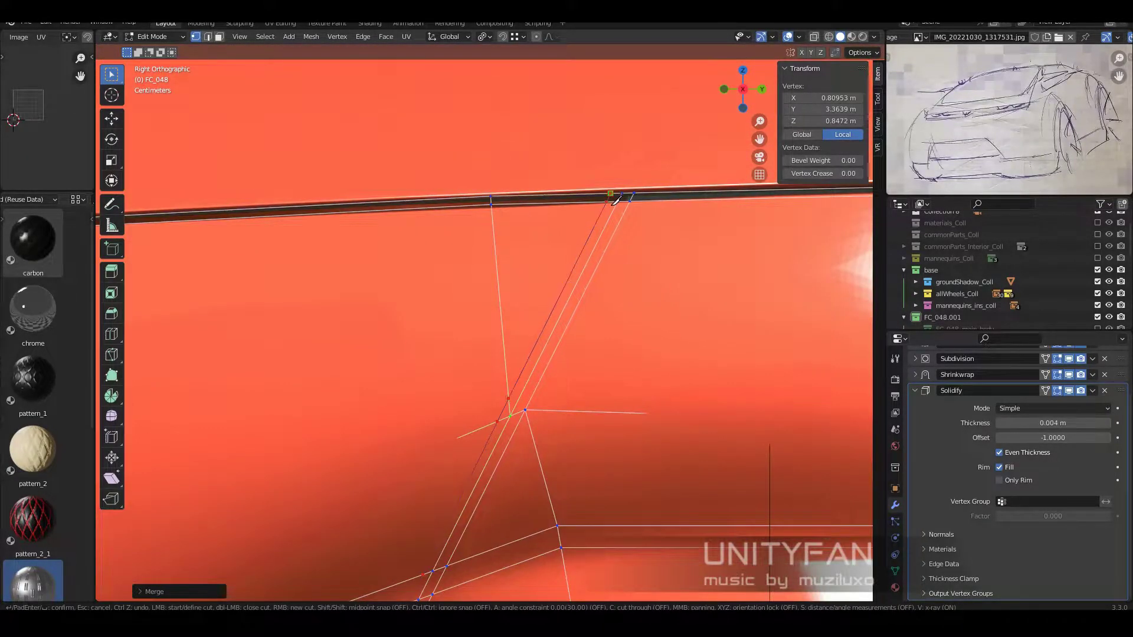
key(m)
click(508, 413)
scroll(507, 413, down, 3)
middle_drag(507, 413, 614, 446)
scroll(614, 446, up, 4)
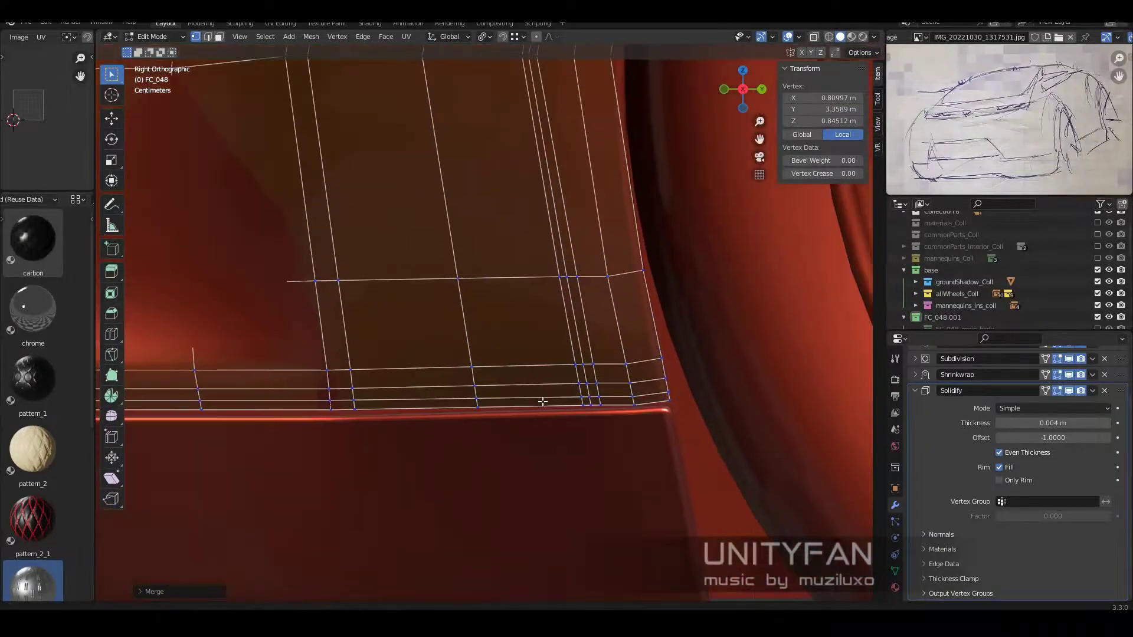
key(k)
scroll(614, 445, up, 2)
mouse_move(577, 253)
middle_down()
mouse_move(567, 298)
mouse_move(620, 185)
mouse_move(607, 371)
mouse_move(689, 400)
mouse_move(640, 329)
mouse_move(640, 187)
middle_up()
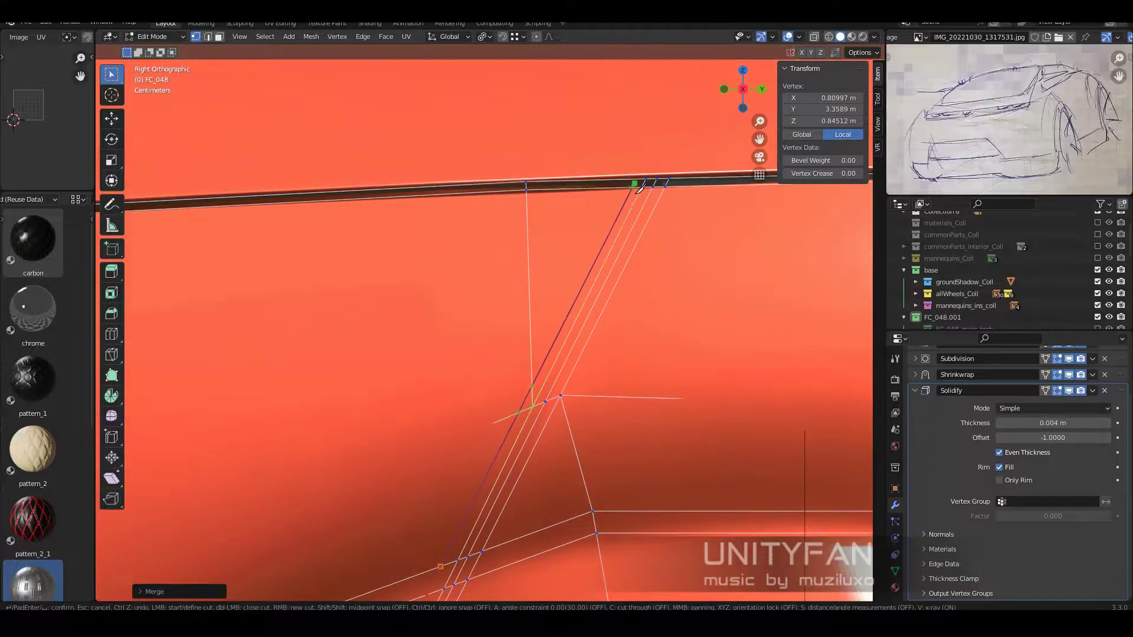
key(m)
click(527, 421)
scroll(527, 420, down, 4)
- Delete the small triangle face at the roofline and preview the car in Object Mode
key(shift+z)
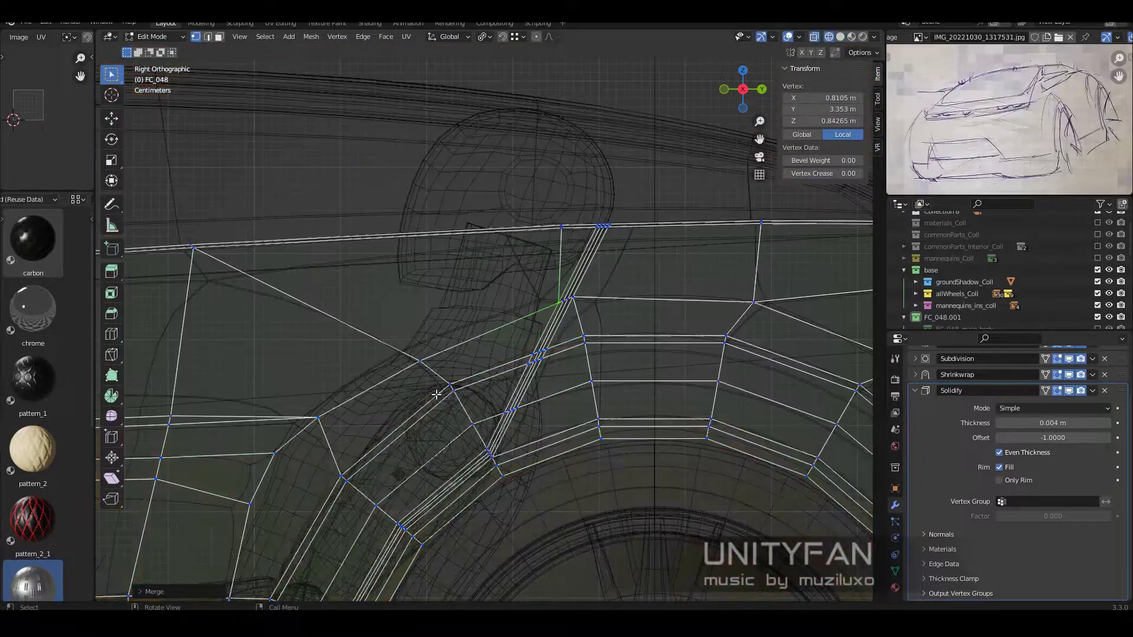
scroll(469, 425, up, 3)
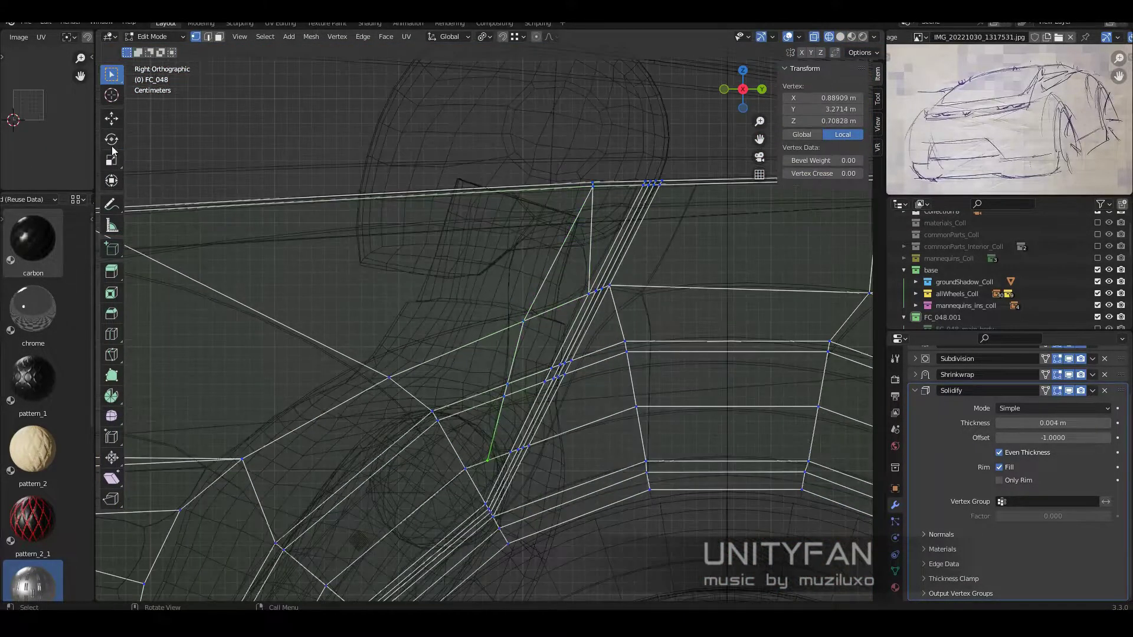
key(shift+z)
key(shift+space)
key(g)
scroll(500, 413, up, 2)
scroll(455, 477, up, 2)
click(528, 350)
scroll(529, 349, down, 5)
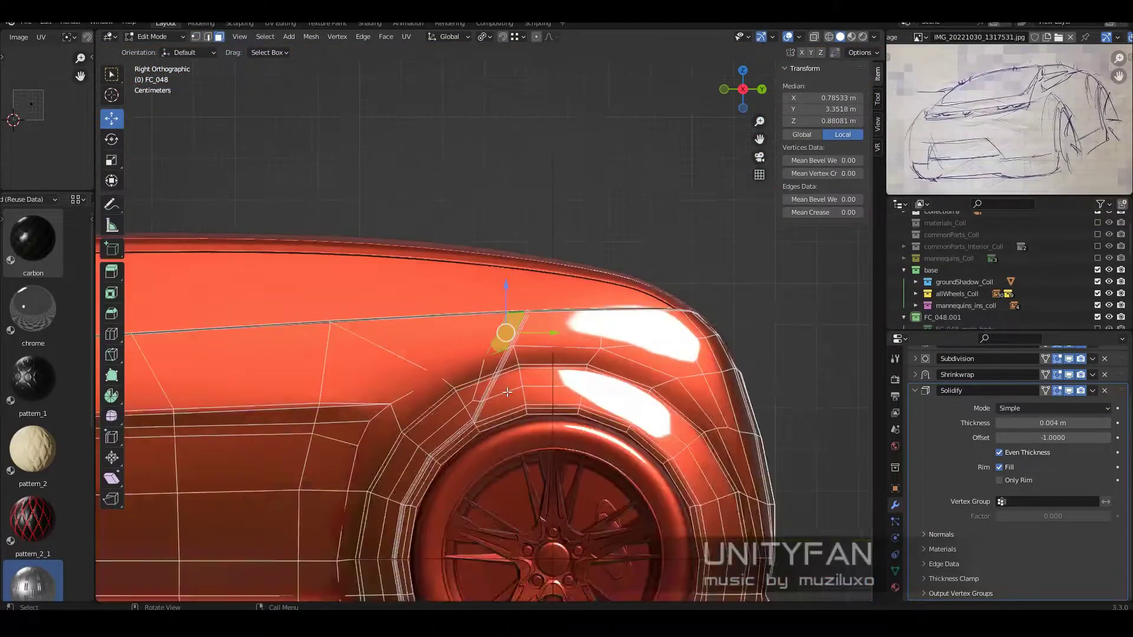
scroll(529, 350, up, 6)
key(x)
click(562, 405)
key(Tab)
scroll(519, 428, down, 5)
scroll(520, 428, down, 3)
mouse_move(519, 427)
middle_down()
mouse_move(550, 342)
mouse_move(597, 309)
mouse_move(685, 357)
mouse_move(590, 372)
middle_up()
scroll(632, 337, up, 3)
- In a side view of the edit mesh, knife-cut a seam across the door
key(Tab)
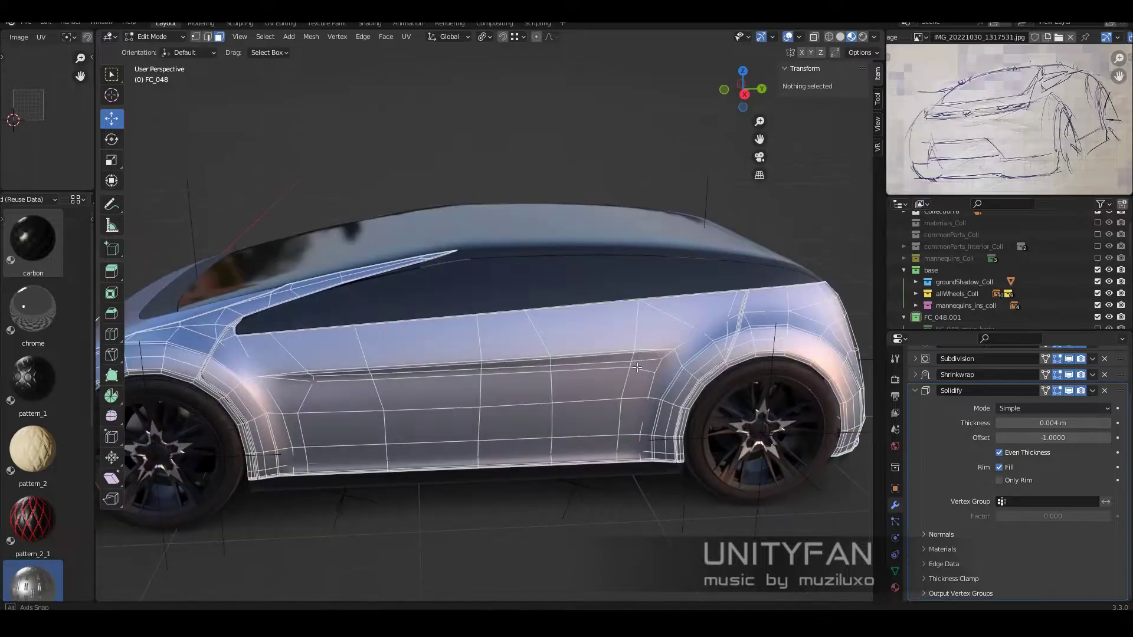
key(KP_3)
key(shift+z)
scroll(524, 381, up, 3)
scroll(552, 442, down, 1)
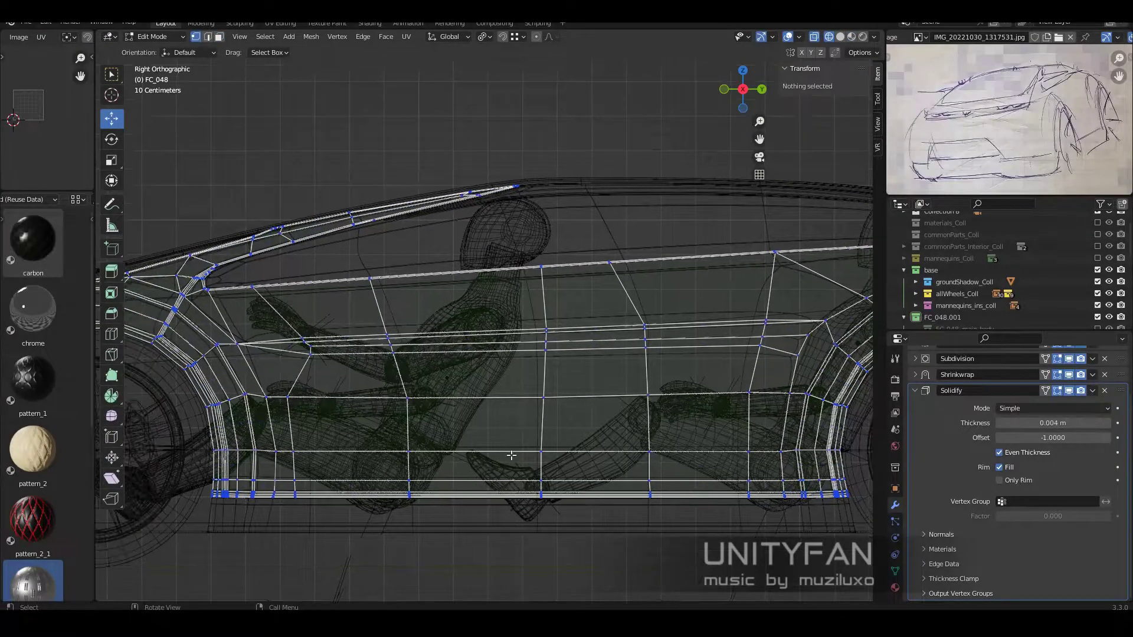
scroll(552, 443, down, 2)
scroll(552, 443, up, 5)
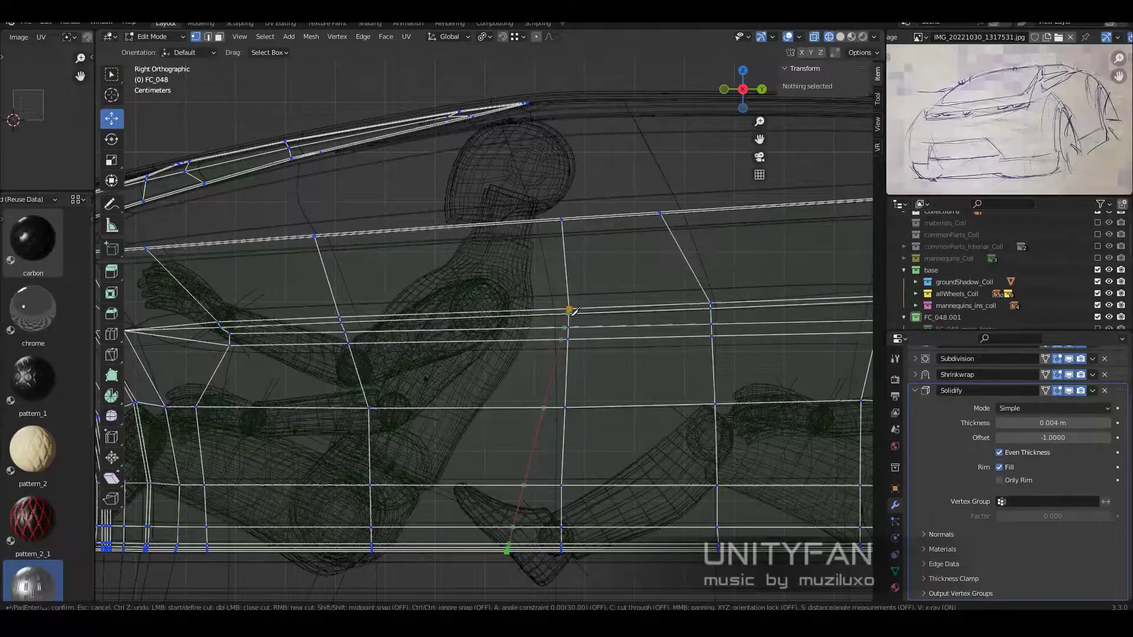
key(Return)
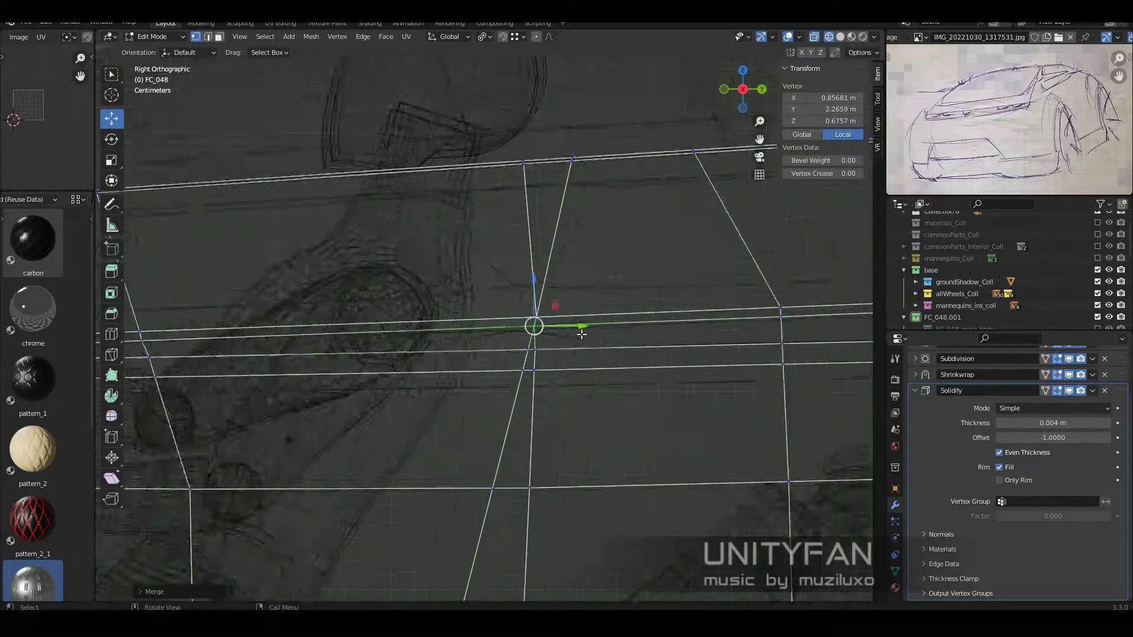
middle_drag(476, 451, 533, 331)
key(shift+z)
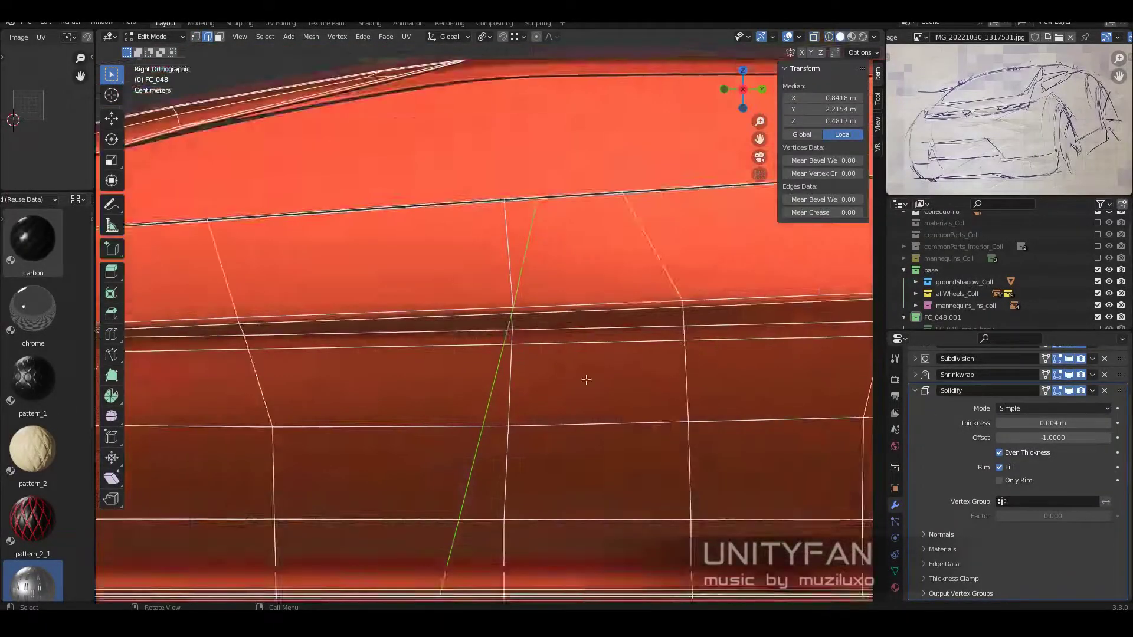
middle_drag(587, 380, 635, 392)
- Bevel the door seam edges into a narrow strip, loop-cut inside it, and delete the strip
key(ctrl+b)
click(637, 399)
drag(237, 409, 229, 422)
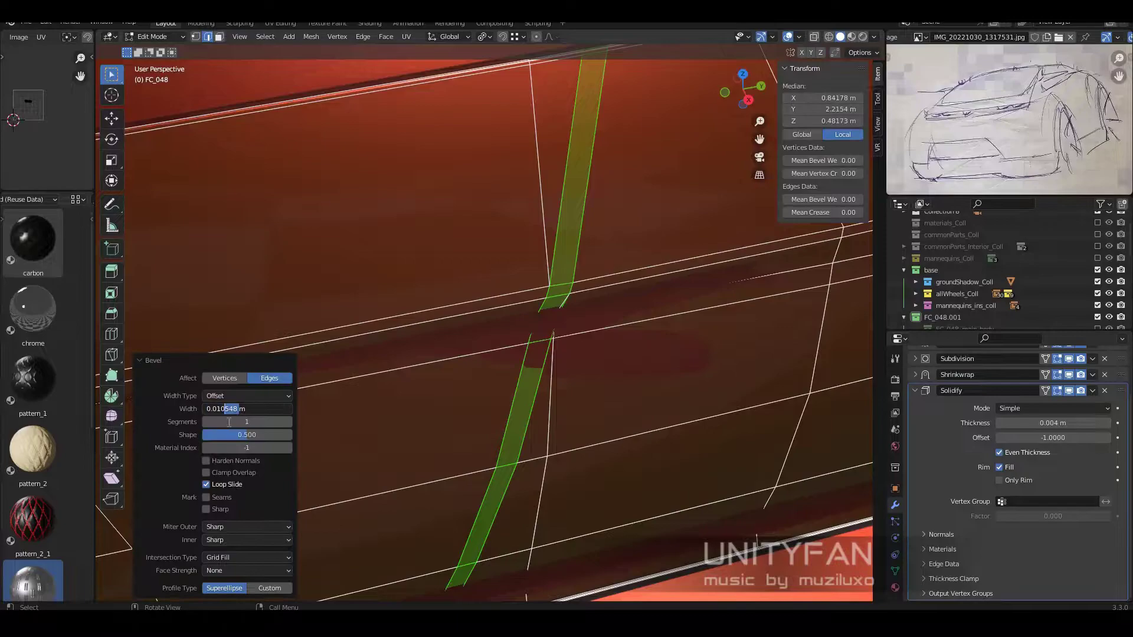
key(Return)
scroll(523, 299, up, 5)
key(ctrl+r)
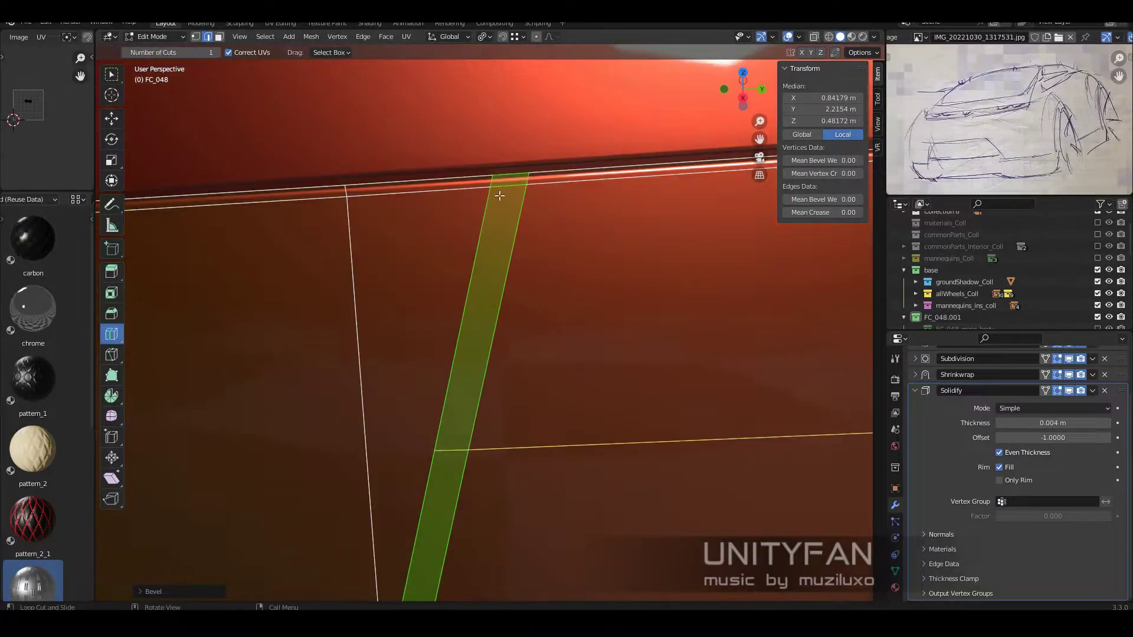
click(524, 299)
click(572, 349)
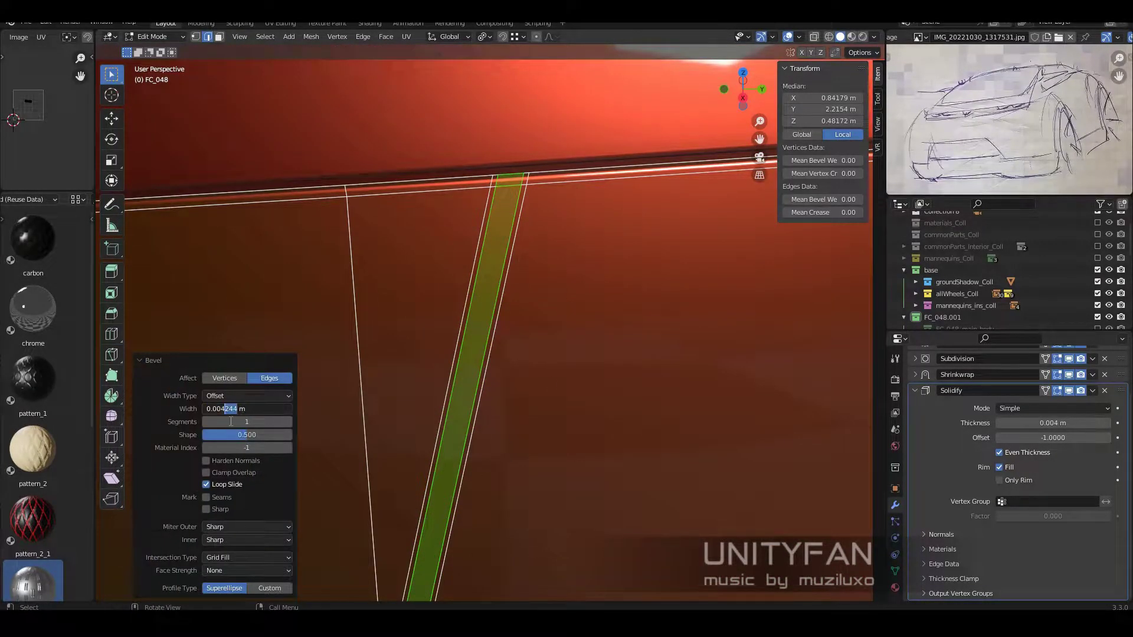
click(233, 361)
right_click(513, 188)
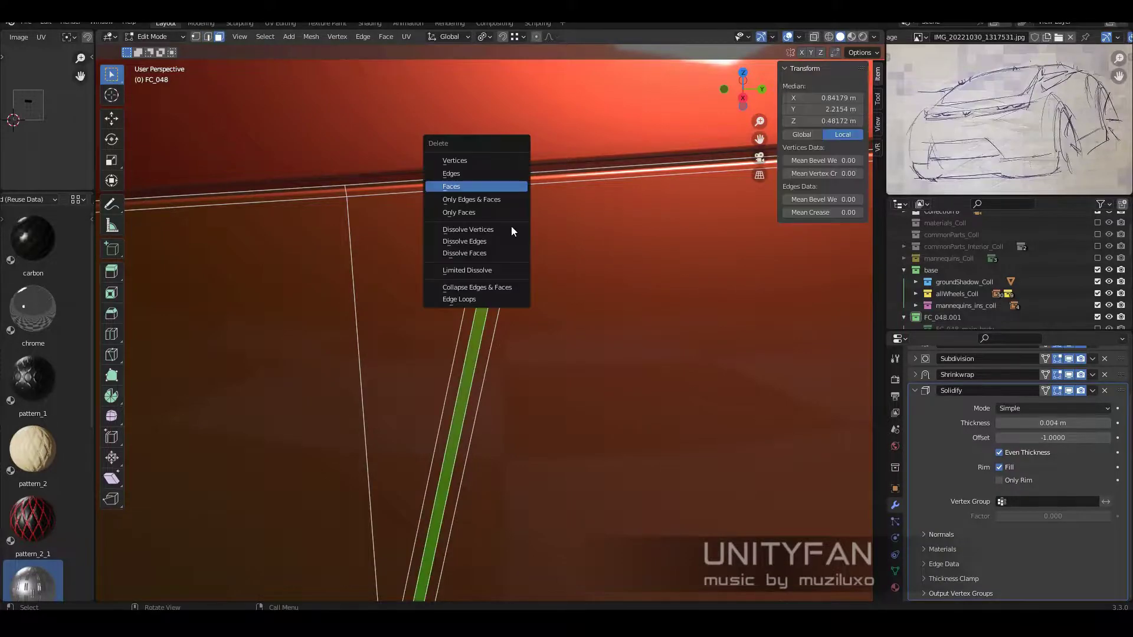
scroll(513, 224, down, 5)
scroll(505, 413, up, 5)
- Knife-cut a seam down the door, select the vertical door edge loop, and return to Object Mode
key(k)
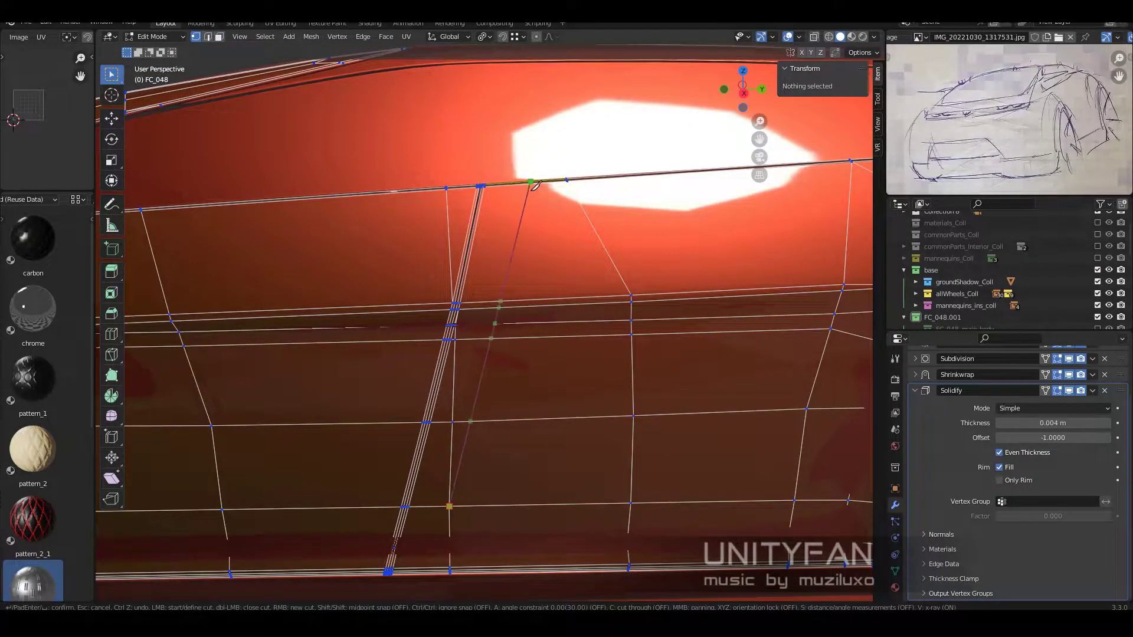
middle_drag(534, 185, 575, 128)
key(Return)
scroll(468, 516, up, 3)
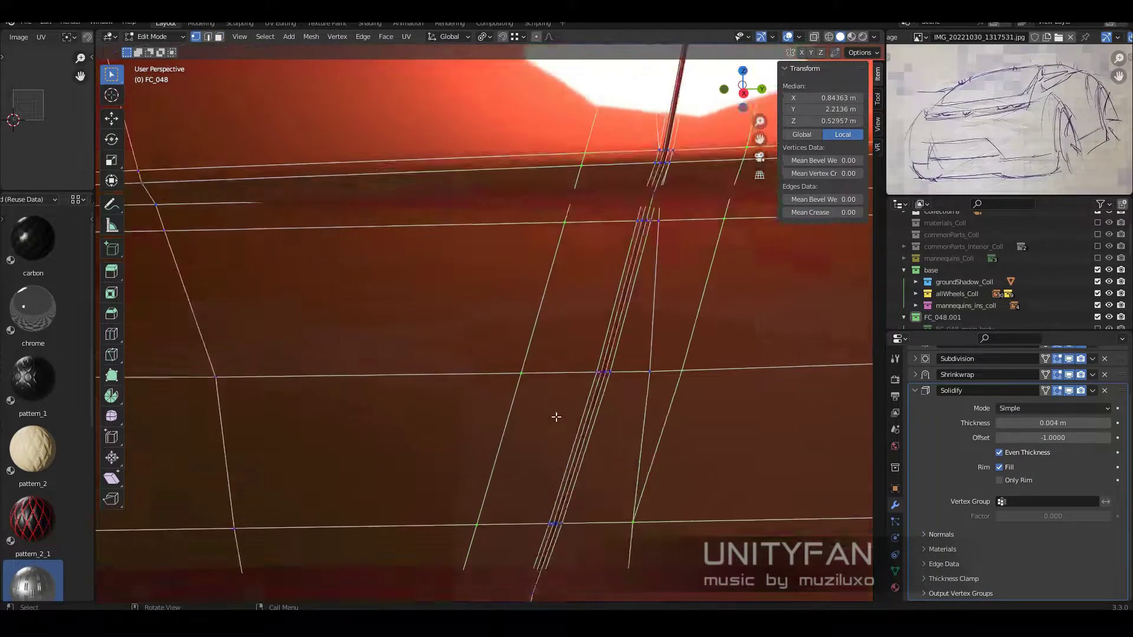
key(2)
right_click(495, 271)
alt+click(504, 345)
scroll(504, 345, down, 8)
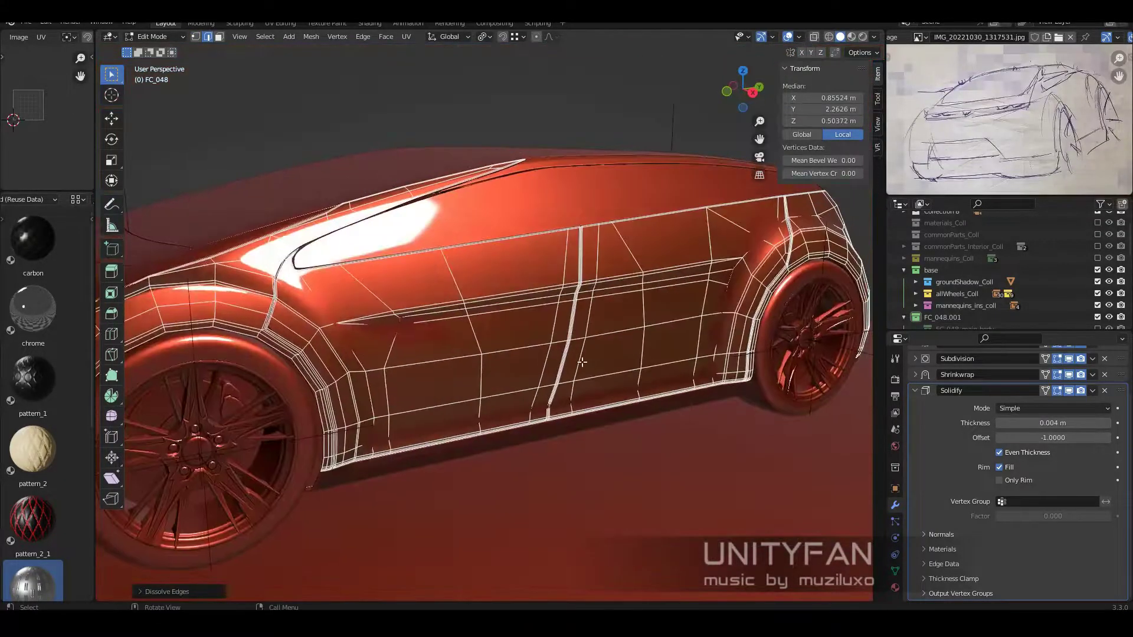
key(Tab)
mouse_move(568, 274)
middle_down()
mouse_move(571, 263)
mouse_move(590, 284)
mouse_move(538, 299)
mouse_move(596, 313)
mouse_move(624, 305)
mouse_move(597, 289)
mouse_move(559, 360)
middle_up()
scroll(590, 285, up, 2)
scroll(600, 275, down, 5)
- In side view, knife-cut two diagonal seam lines across the side window mesh
click(558, 360)
key(Tab)
scroll(569, 365, up, 6)
key(KP_3)
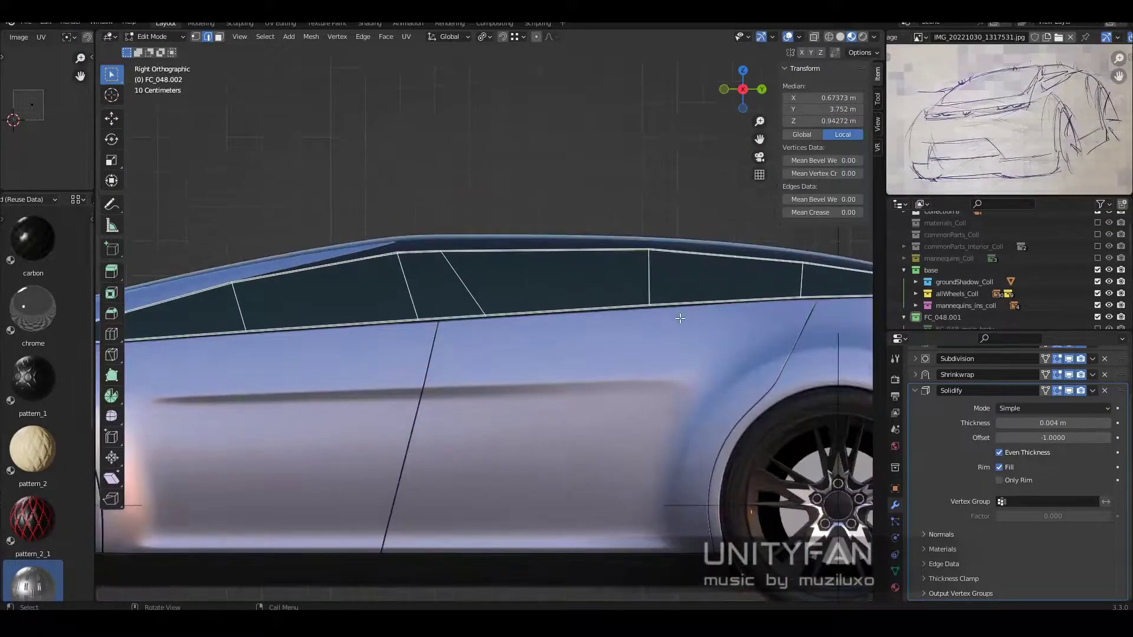
scroll(567, 371, up, 3)
scroll(564, 380, up, 1)
scroll(561, 389, up, 2)
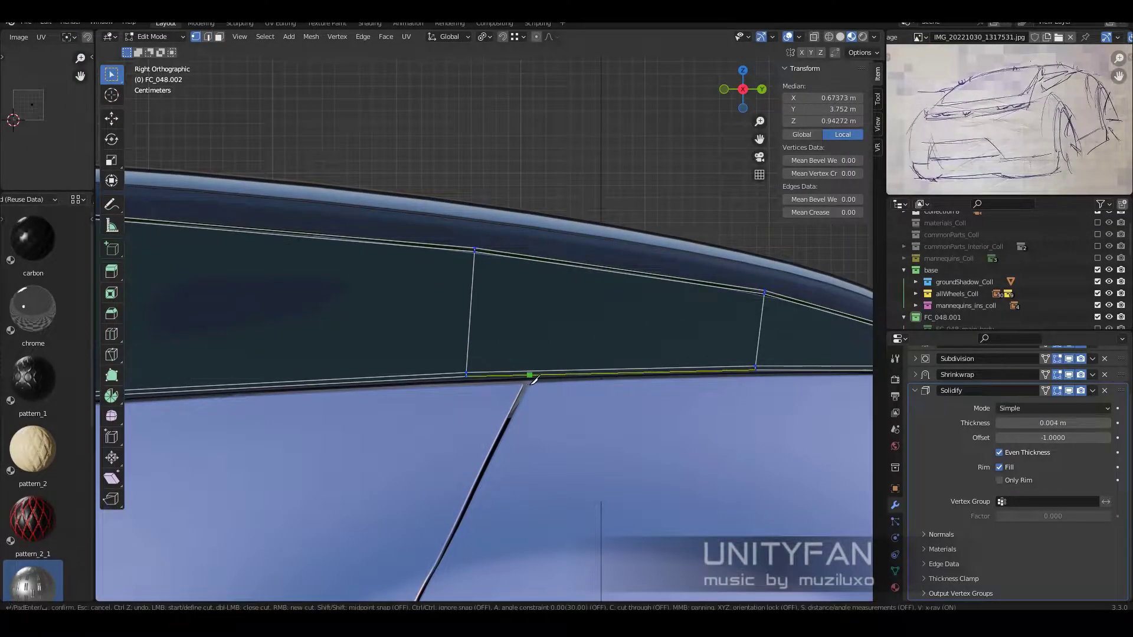
key(Return)
scroll(531, 313, down, 5)
scroll(471, 354, up, 6)
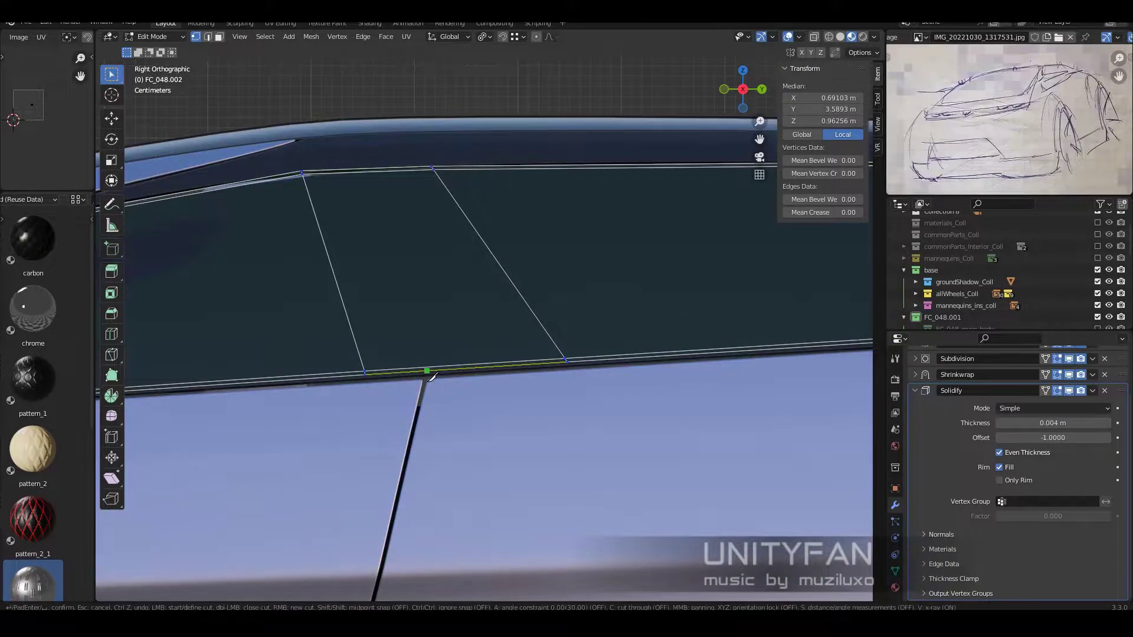
key(Return)
- Bevel the new window seam edge with a 0.002 m width
key(2)
scroll(488, 289, down, 5)
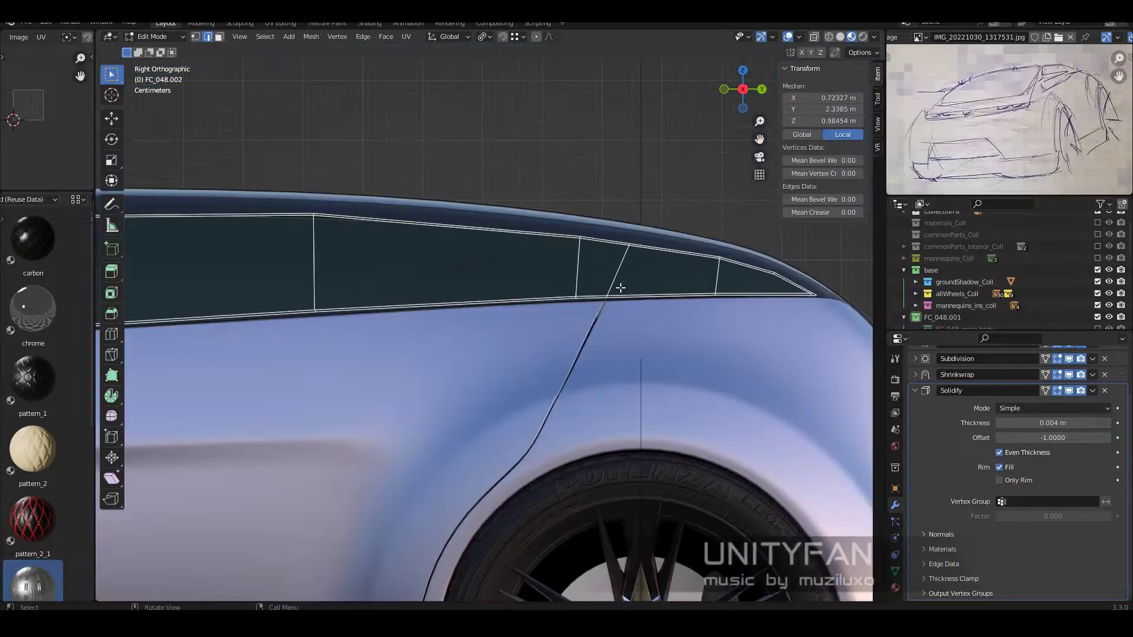
scroll(590, 354, up, 5)
click(154, 592)
click(244, 409)
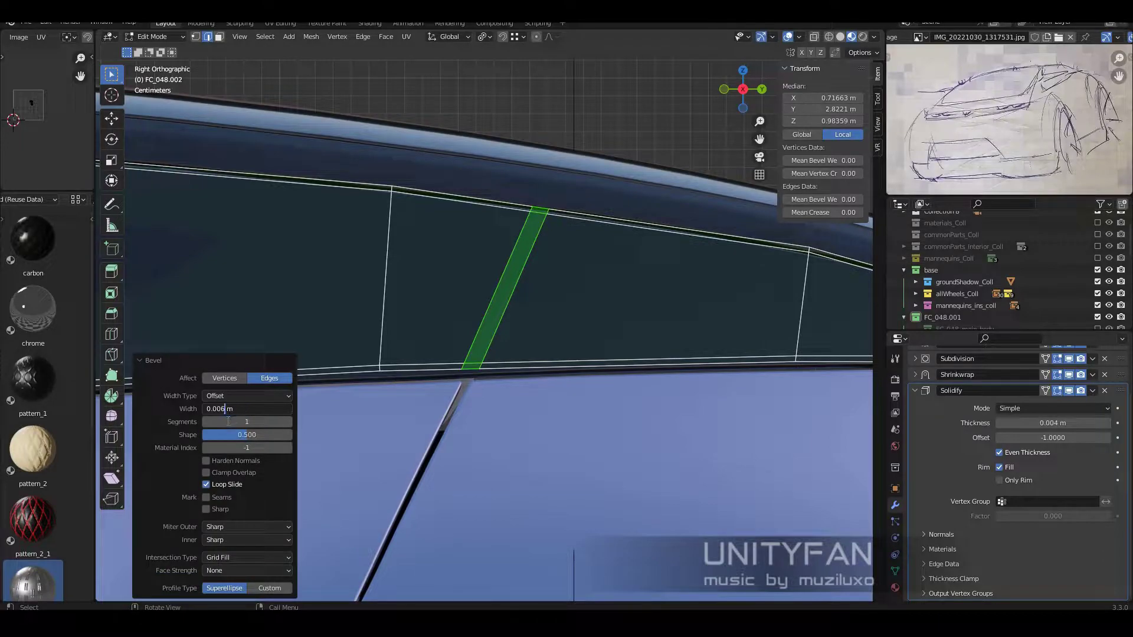
key(Return)
scroll(514, 473, down, 5)
scroll(605, 443, up, 6)
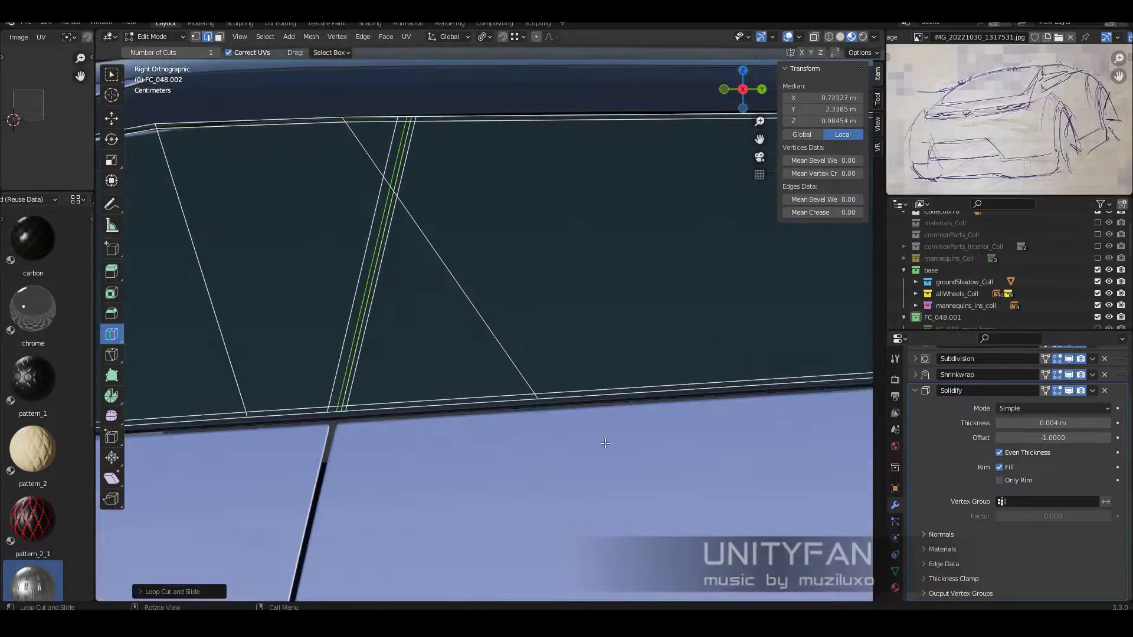
scroll(387, 221, down, 5)
scroll(367, 309, up, 6)
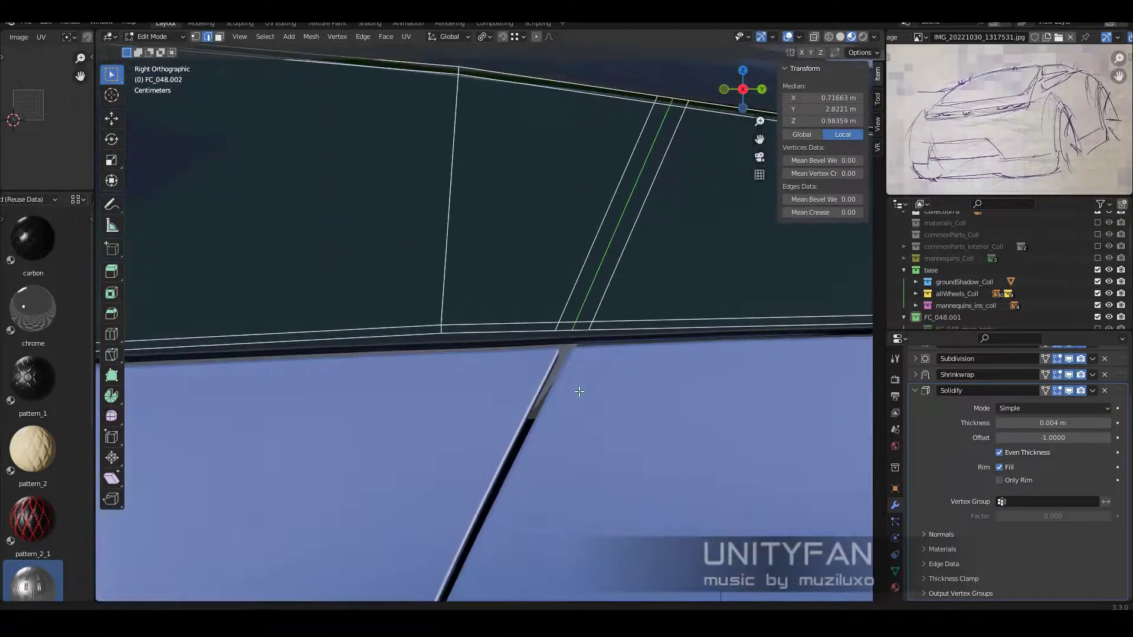
key(ctrl+b)
click(619, 405)
click(154, 592)
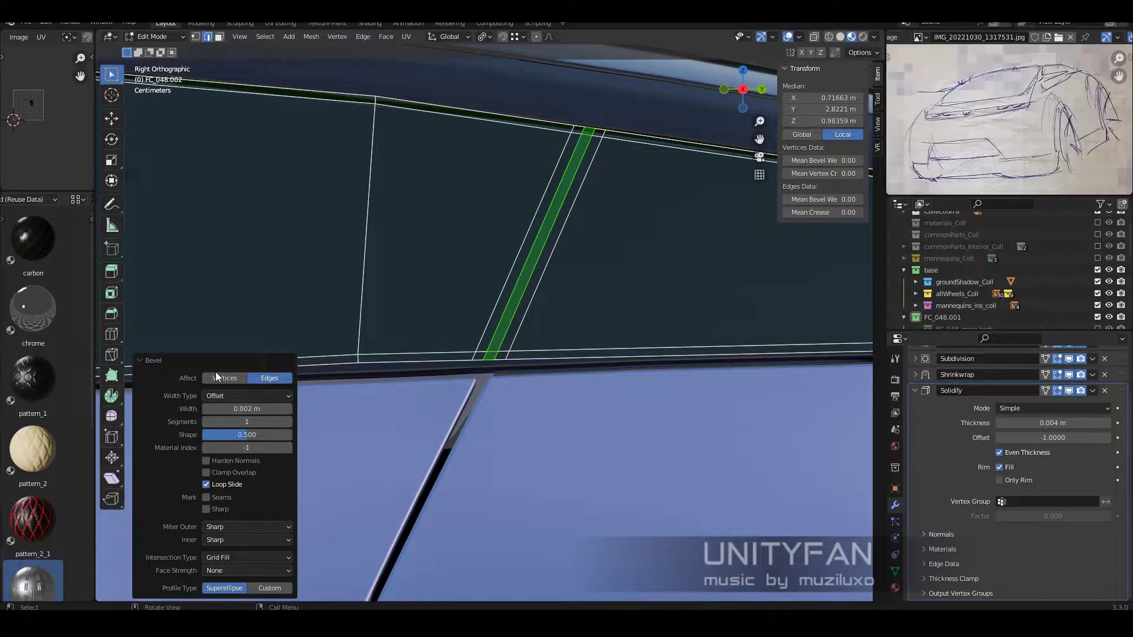
- Clear the face selection and exit Edit Mode on the window
key(3)
key(alt+a)
scroll(508, 354, down, 4)
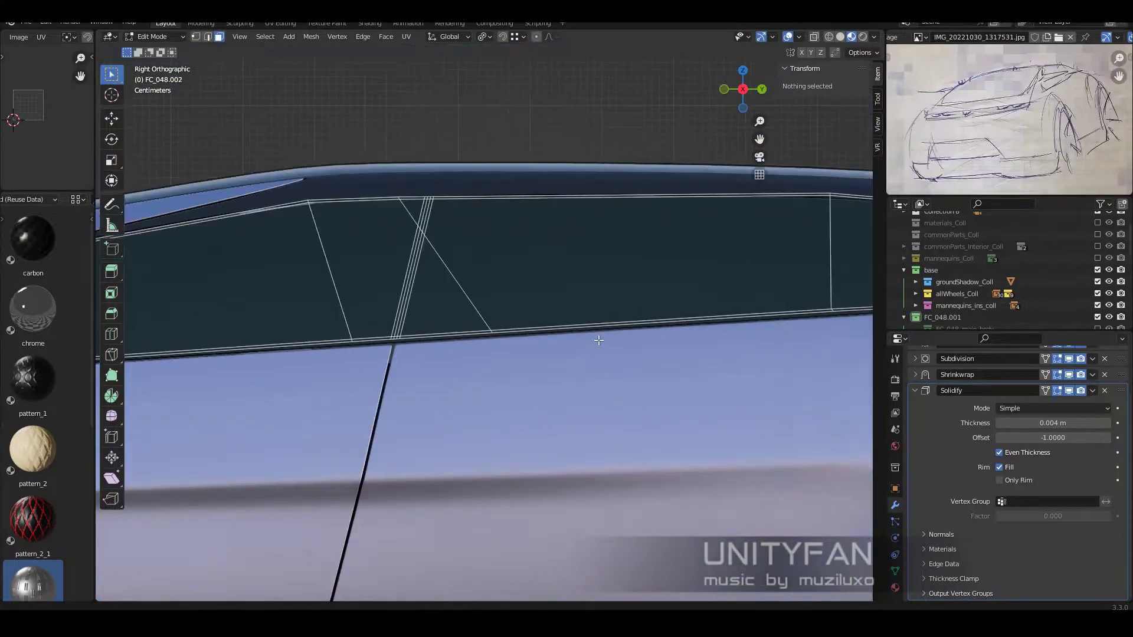
scroll(519, 354, up, 5)
scroll(525, 354, down, 2)
key(Tab)
scroll(525, 354, down, 5)
- Orbit around the whole car and hide the viewport overlays
middle_drag(653, 256, 774, 211)
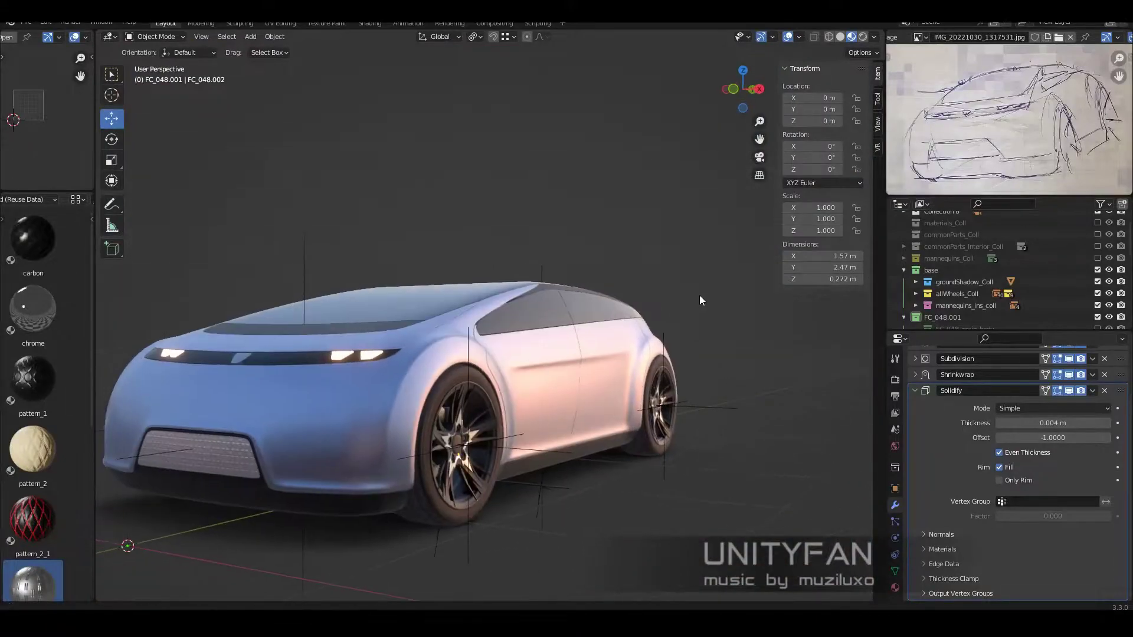
scroll(773, 300, up, 2)
scroll(774, 300, up, 2)
key(shift+alt+z)
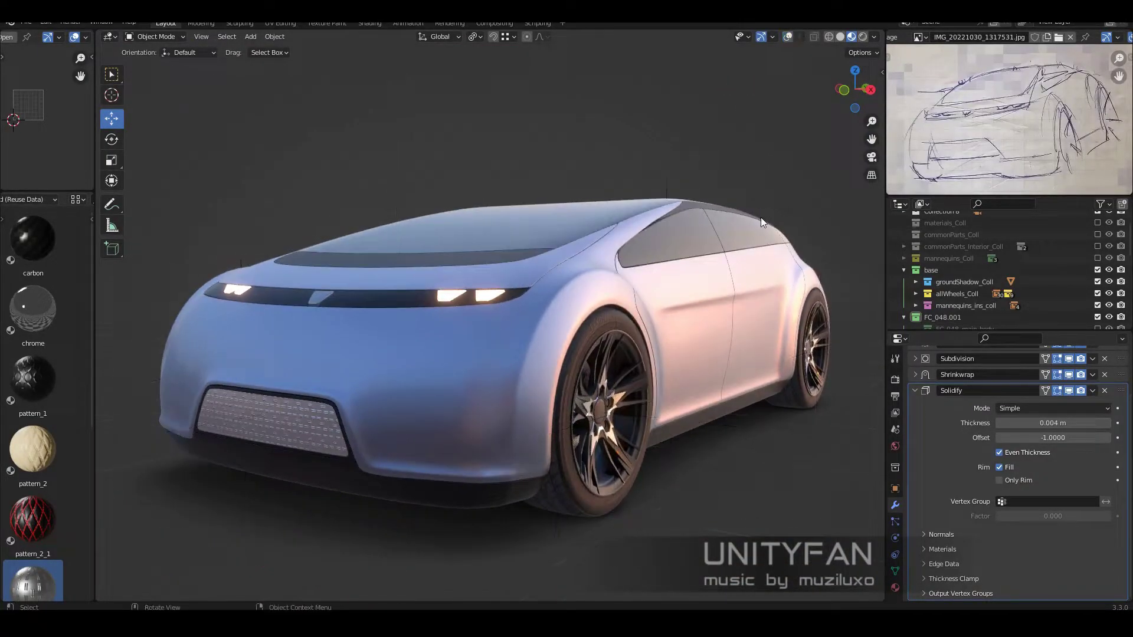
- Resize the area borders to enlarge the reference sketch panel and show the viewport sidebar
drag(100, 333, 69, 333)
drag(1004, 331, 1003, 432)
drag(1014, 197, 1014, 313)
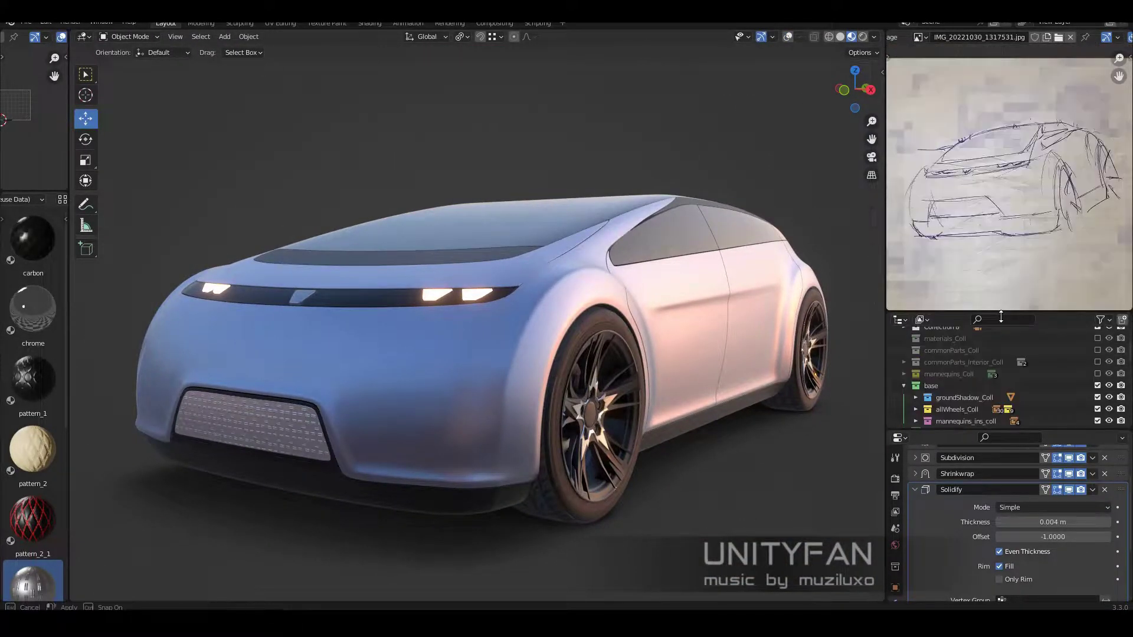
drag(885, 329, 872, 328)
drag(872, 236, 828, 236)
key(n)
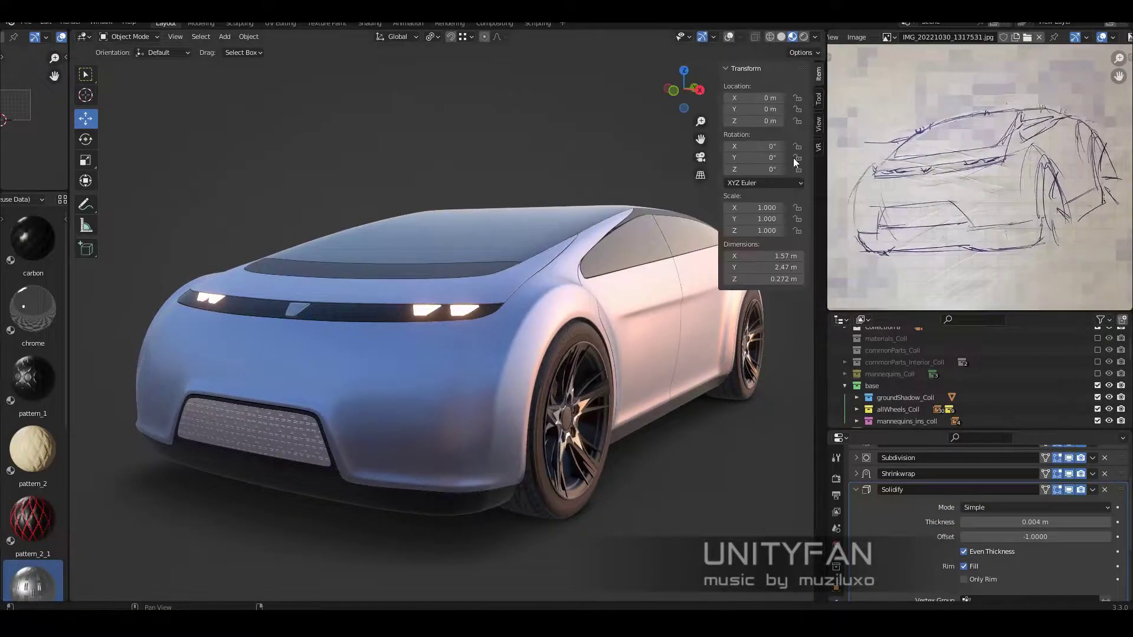
middle_drag(582, 207, 574, 215)
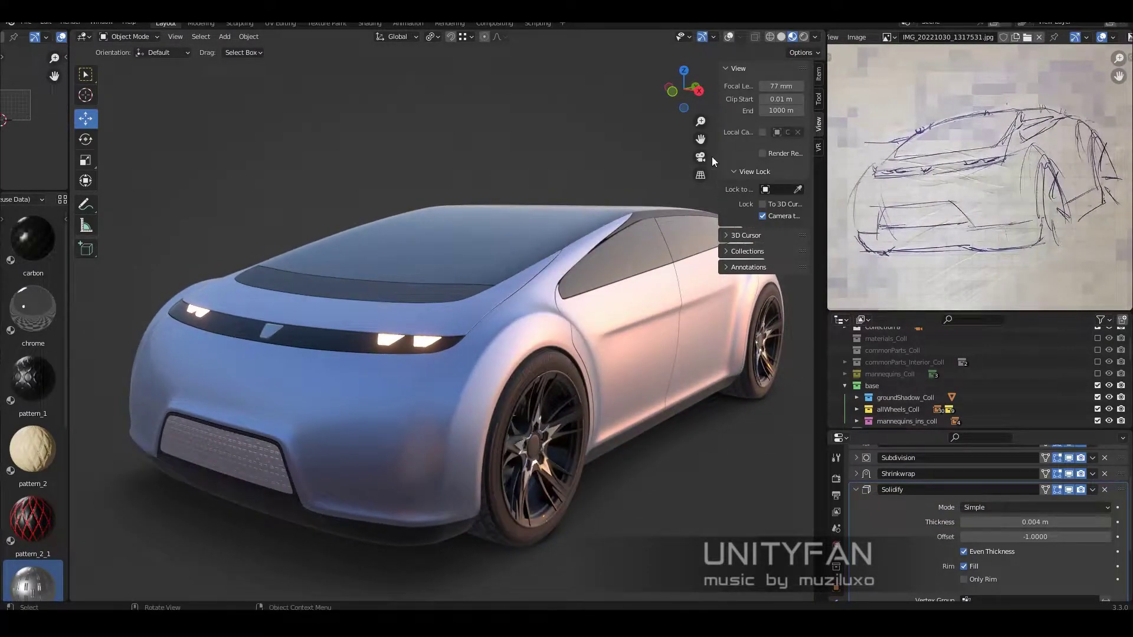
- Enter Edit Mode on the window mesh and dissolve its stray edges at the pillar
key(n)
scroll(557, 268, up, 5)
scroll(642, 283, up, 2)
key(Tab)
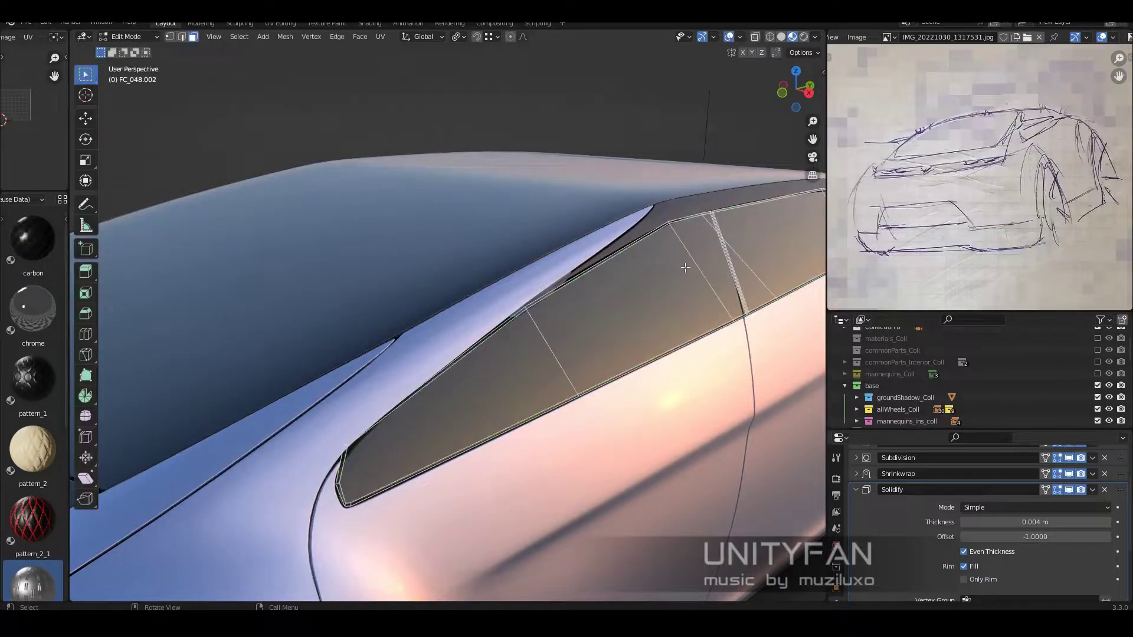
scroll(686, 268, down, 4)
mouse_move(649, 284)
middle_down()
mouse_move(587, 309)
mouse_move(369, 111)
middle_up()
scroll(587, 309, up, 5)
key(ctrl+Tab)
click(532, 340)
scroll(602, 321, down, 3)
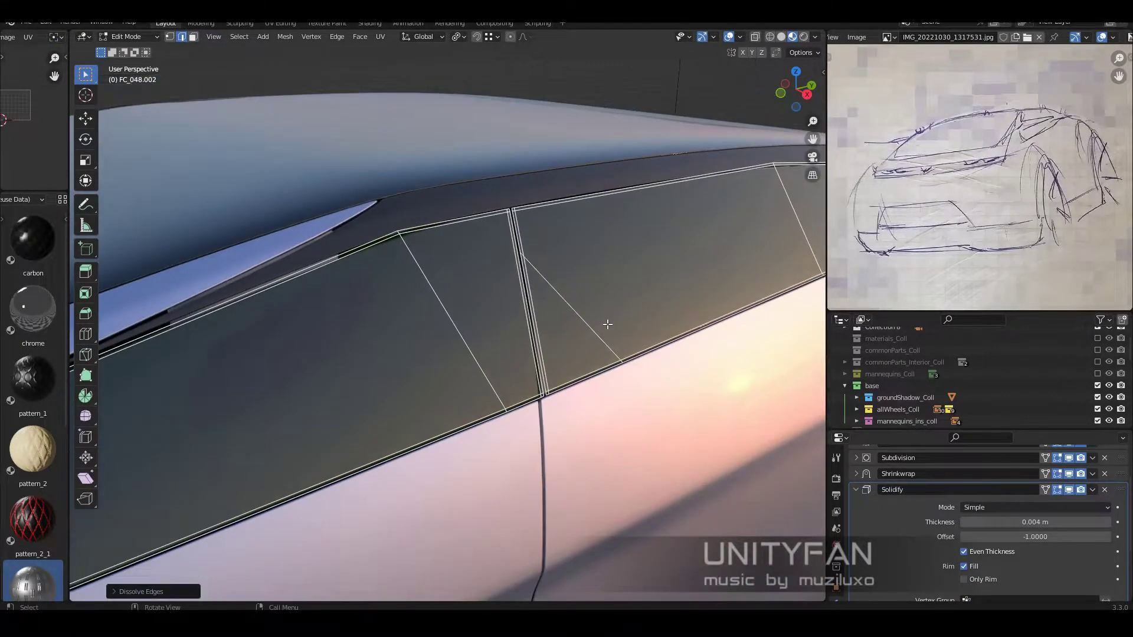
right_click(602, 321)
key(Escape)
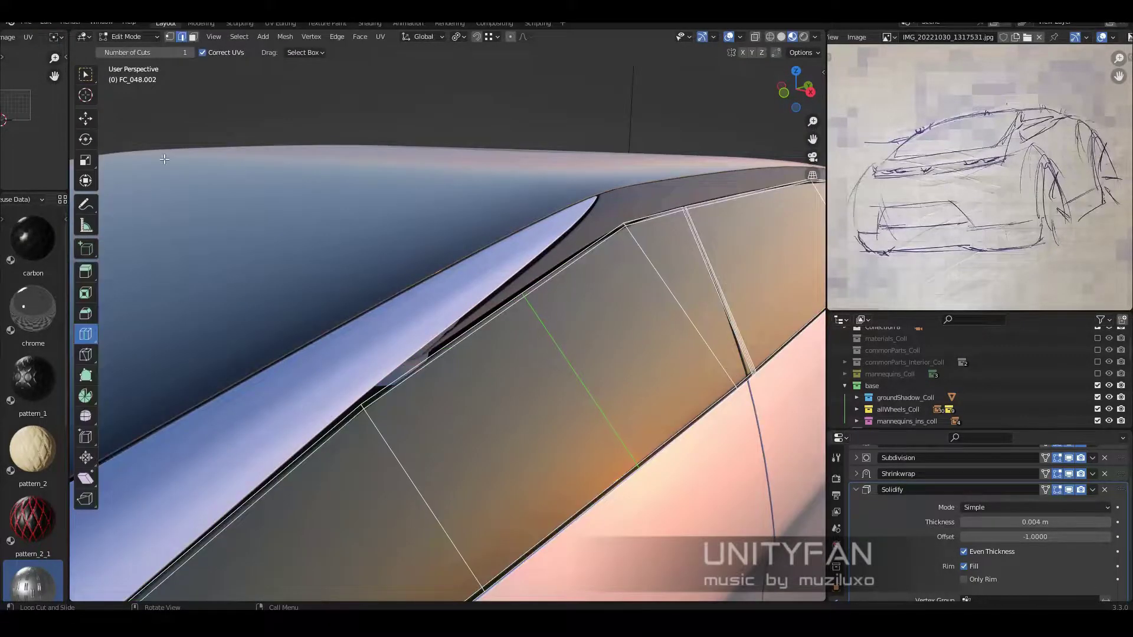
- Select a vertex near the front of the roof rail trim and move it
middle_drag(164, 159, 620, 265)
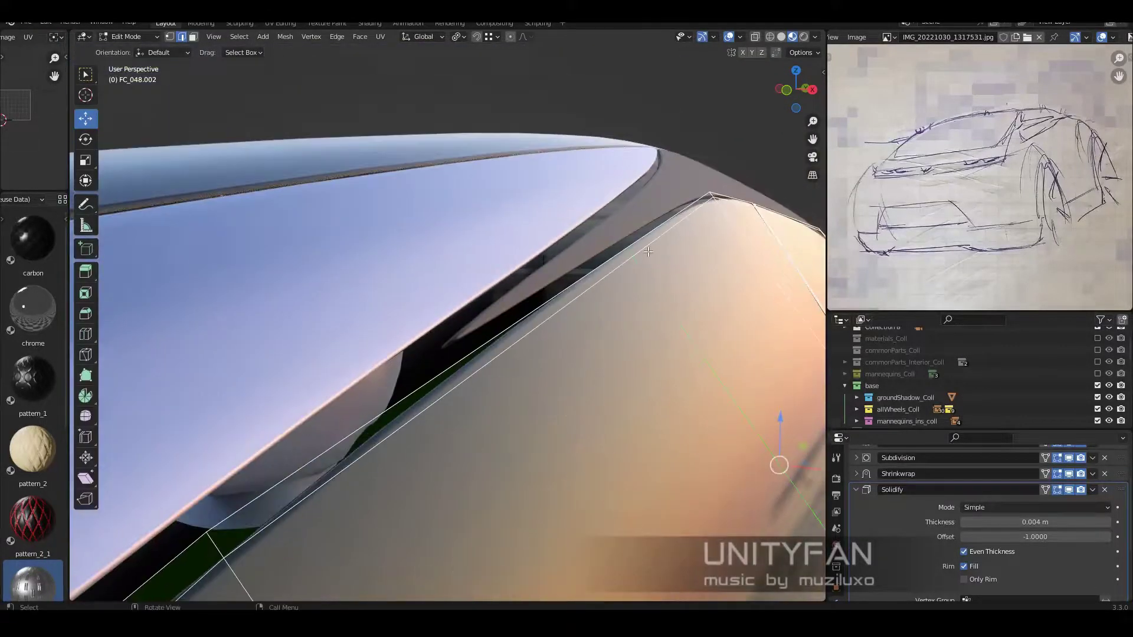
click(86, 118)
drag(611, 264, 676, 237)
key(1)
mouse_move(633, 261)
middle_down()
mouse_move(597, 261)
mouse_move(665, 232)
mouse_move(647, 280)
mouse_move(624, 275)
mouse_move(613, 303)
middle_up()
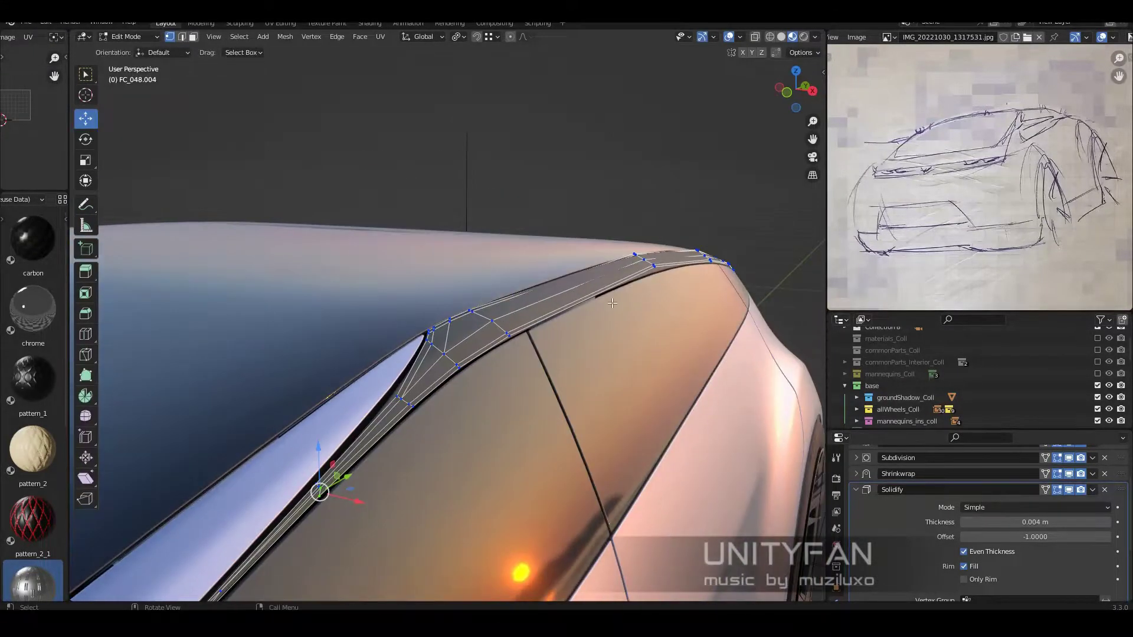
key(shift+space)
key(g)
- Add a loop cut to the roof rail and move the selected vertices to reshape its tip
mouse_move(296, 276)
middle_down()
mouse_move(590, 259)
mouse_move(742, 368)
mouse_move(615, 290)
middle_up()
ctrl+click(658, 260)
scroll(658, 260, up, 3)
key(shift+space)
key(c)
scroll(602, 282, up, 3)
key(g)
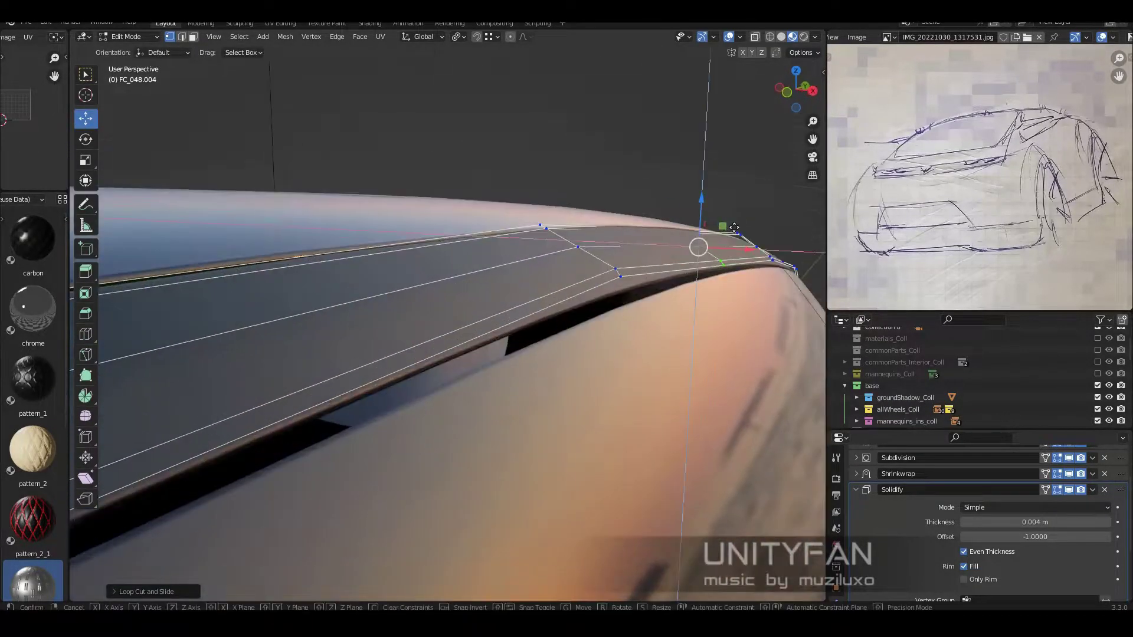
scroll(541, 226, down, 3)
- Return to Object Mode, select the side window object and zoom out to the whole car
key(Tab)
middle_drag(567, 254, 560, 281)
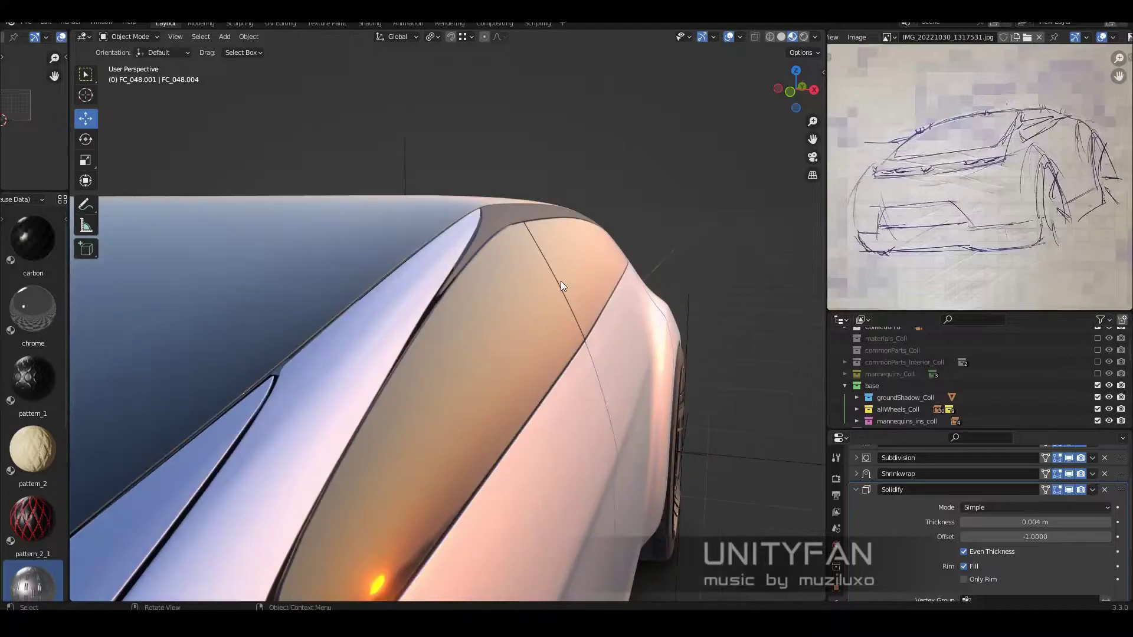
click(554, 293)
scroll(553, 292, down, 6)
middle_drag(675, 284, 709, 236)
- Rotate the HDRI preview lighting around the car in the Viewport Shading popover
click(815, 37)
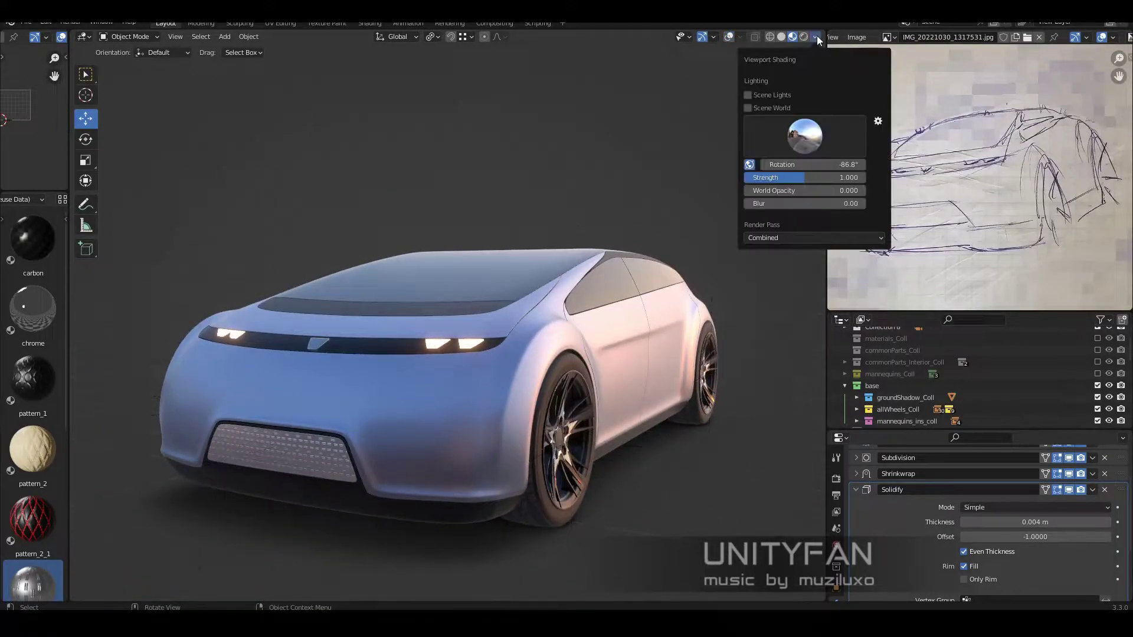
drag(806, 165, 661, 176)
mouse_move(660, 181)
middle_down()
mouse_move(768, 455)
mouse_move(755, 469)
mouse_move(760, 445)
mouse_move(575, 452)
mouse_move(587, 472)
mouse_move(662, 485)
mouse_move(693, 447)
mouse_move(544, 438)
mouse_move(653, 430)
mouse_move(640, 449)
mouse_move(668, 427)
mouse_move(655, 450)
mouse_move(616, 415)
middle_up()
scroll(543, 438, up, 5)
click(815, 36)
drag(817, 95, 734, 189)
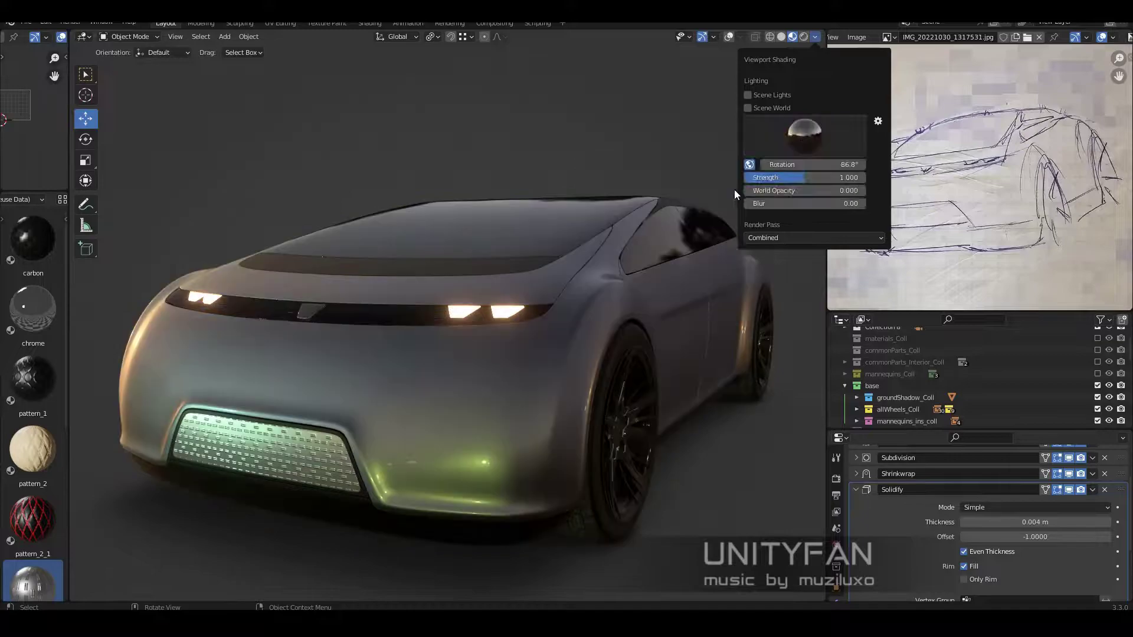
mouse_move(734, 189)
middle_down()
mouse_move(743, 304)
mouse_move(667, 351)
mouse_move(727, 342)
mouse_move(692, 356)
mouse_move(772, 354)
mouse_move(693, 353)
middle_up()
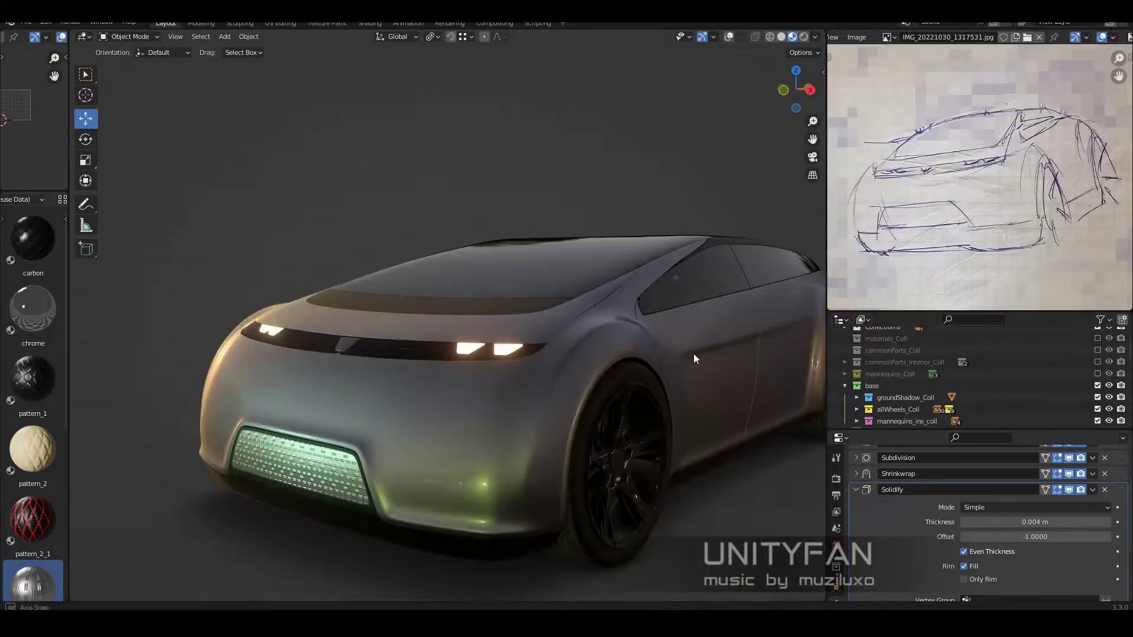
- Try out other studio HDRI environments from the Viewport Shading list
click(815, 36)
click(805, 134)
click(834, 179)
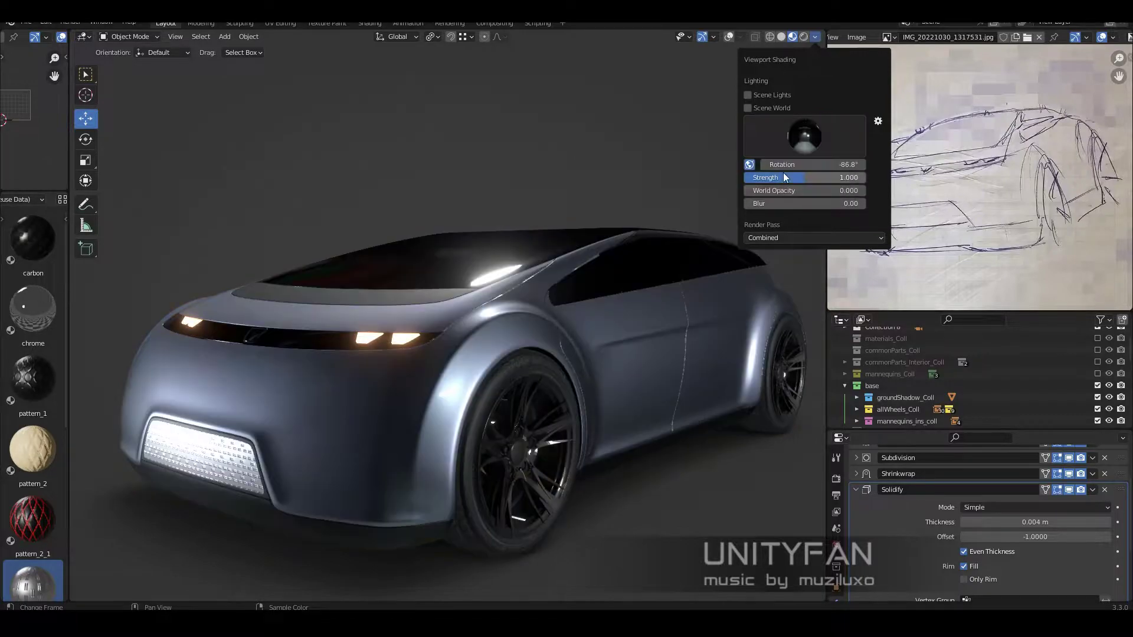
mouse_move(784, 172)
middle_down()
mouse_move(585, 403)
mouse_move(658, 363)
mouse_move(708, 295)
middle_up()
click(815, 37)
click(804, 134)
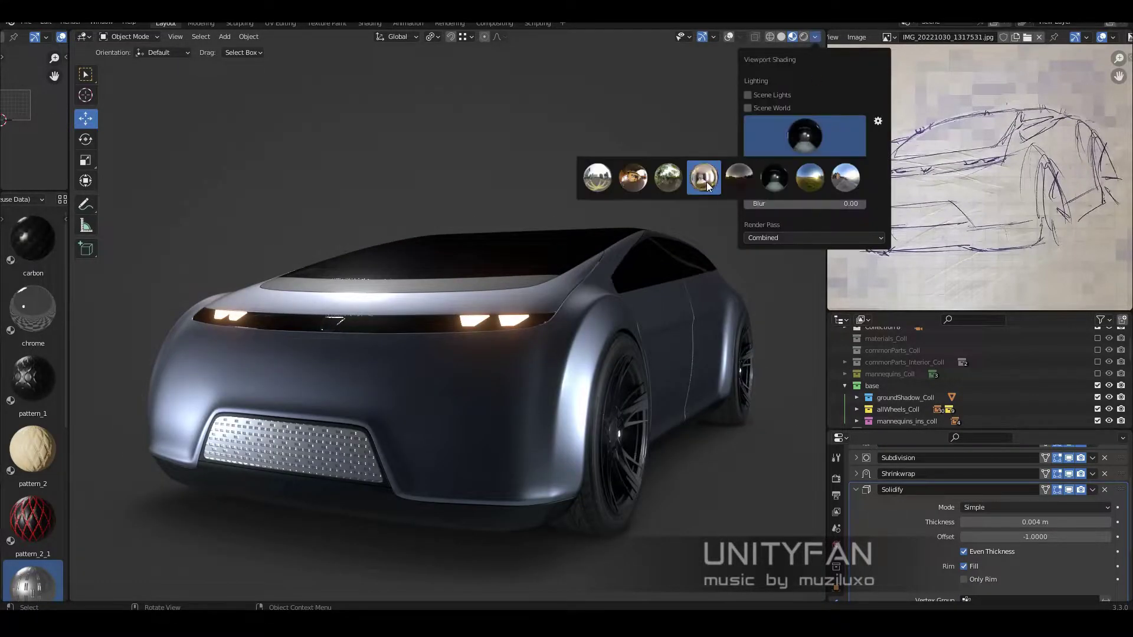
click(846, 177)
click(823, 143)
- Switch to the forest HDRI so trees reflect on the roof and windows
mouse_move(709, 343)
middle_down()
mouse_move(670, 345)
mouse_move(688, 366)
mouse_move(721, 356)
middle_up()
click(815, 36)
click(805, 135)
click(845, 177)
mouse_move(735, 405)
middle_down()
mouse_move(737, 365)
mouse_move(762, 431)
middle_up()
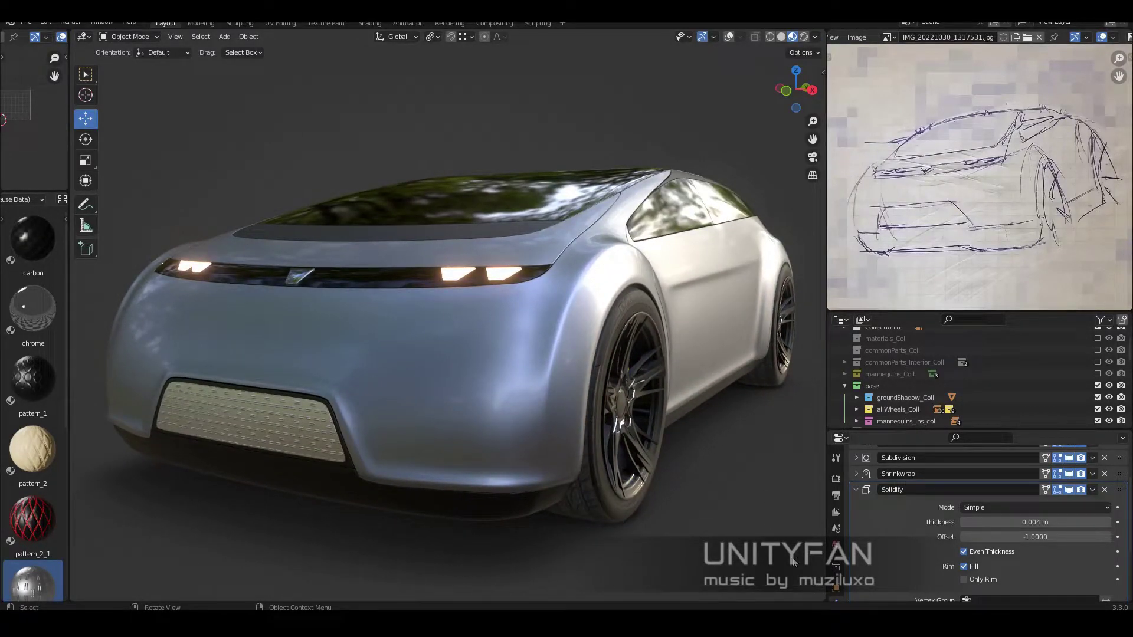